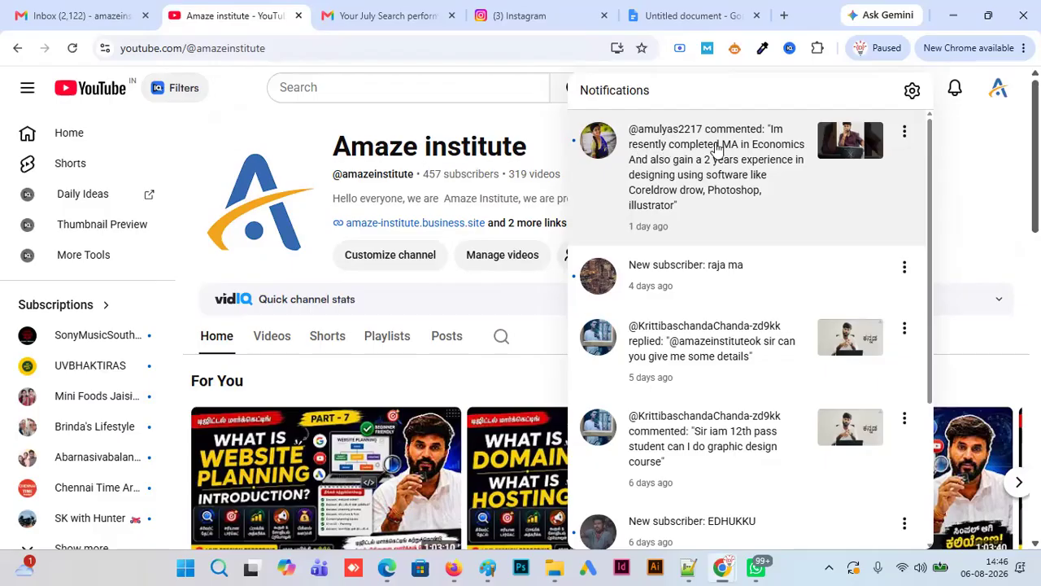
- Dismiss the notifications and browse the Amaze institute channel's latest videos and its playlists
{"action": "left_click", "coordinate": [309, 123]}
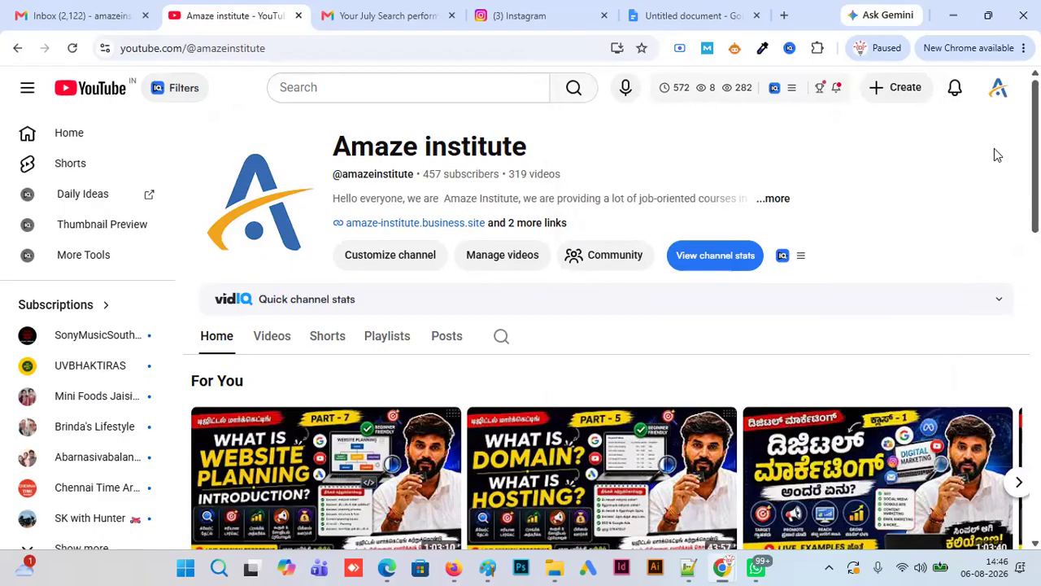
{"action": "scroll", "coordinate": [994, 151], "scroll_direction": "down", "scroll_amount": 2}
{"action": "mouse_move", "coordinate": [864, 301]}
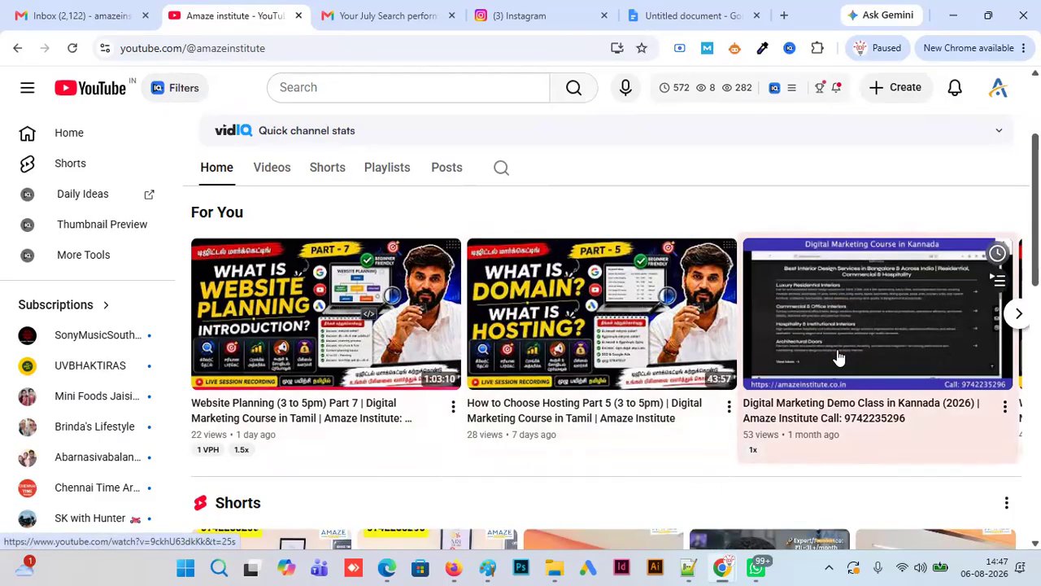
{"action": "left_click", "coordinate": [275, 172]}
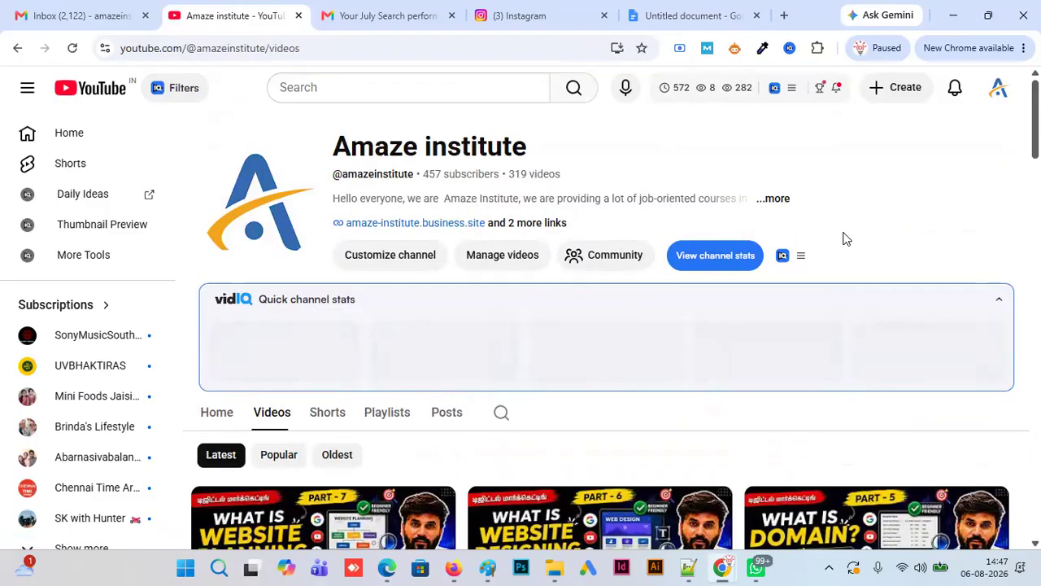
{"action": "scroll", "coordinate": [390, 163], "scroll_direction": "down", "scroll_amount": 3}
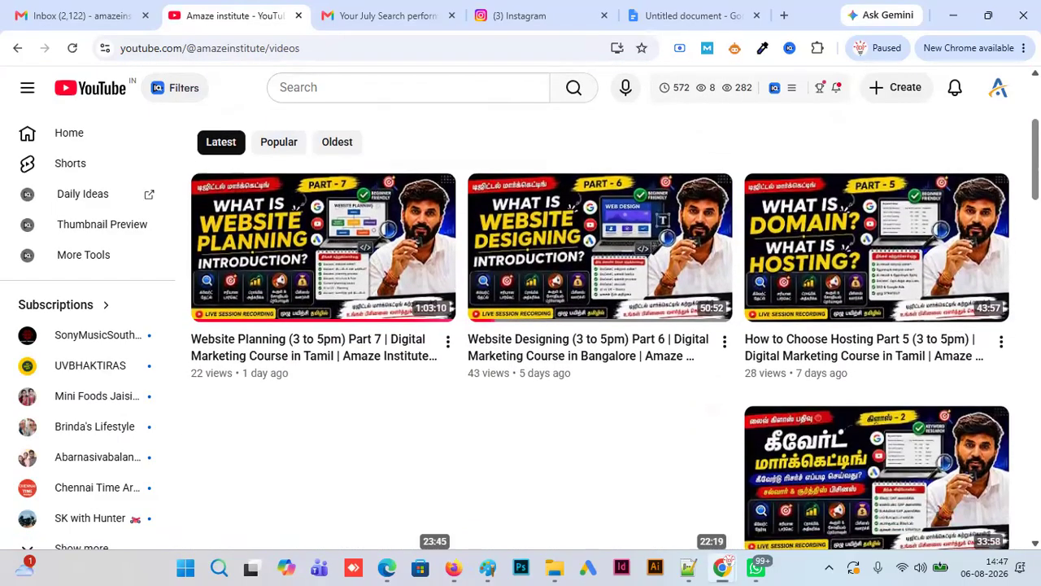
{"action": "left_click", "coordinate": [388, 159]}
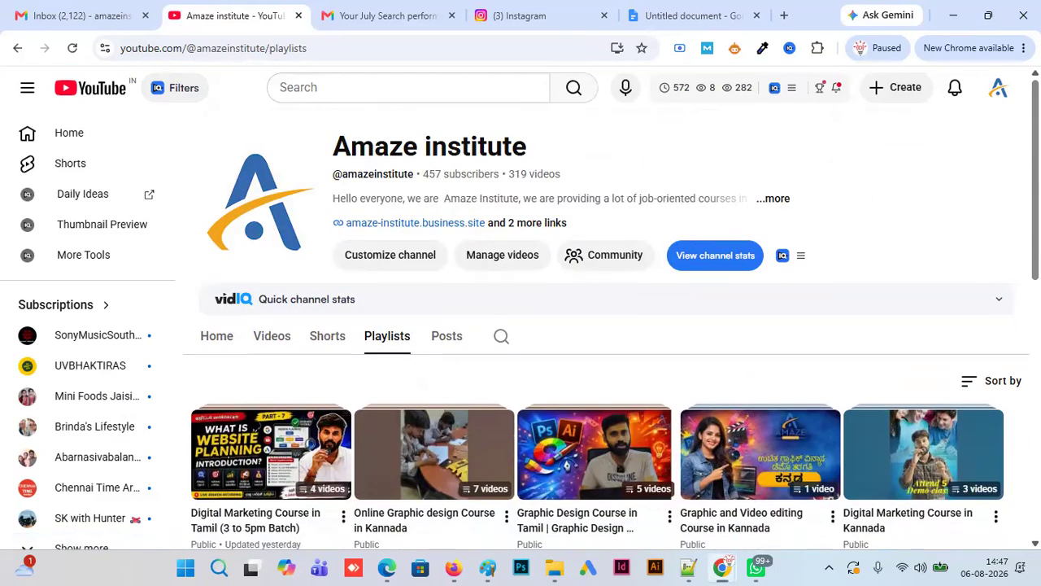
{"action": "scroll", "coordinate": [546, 395], "scroll_direction": "down", "scroll_amount": 1}
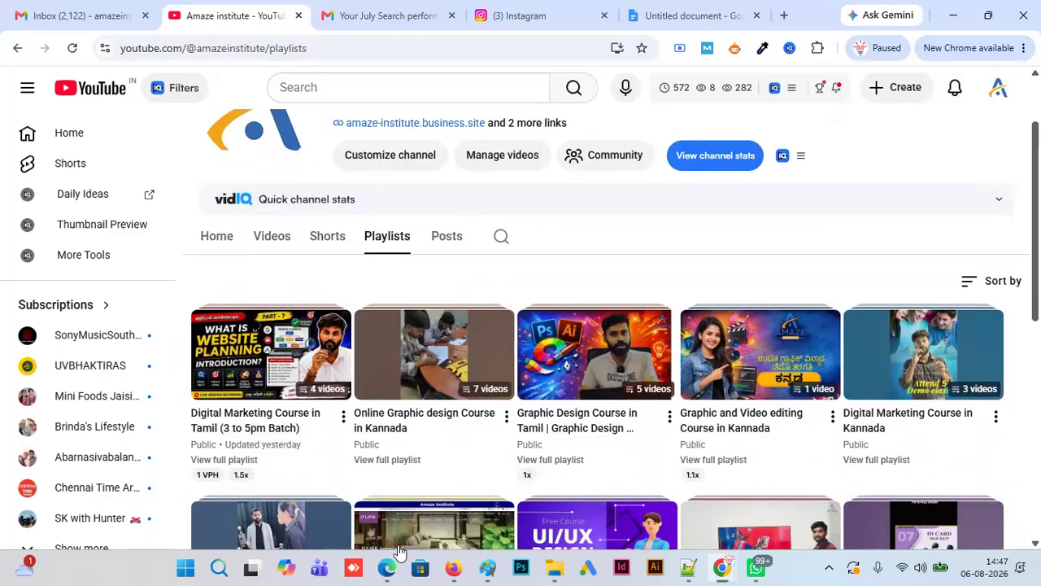
- Open the Digital Marketing Course in Tamil (3 to 5pm Batch) playlist, look over its Part 7 video page, and return to the playlists
{"action": "left_click", "coordinate": [250, 425]}
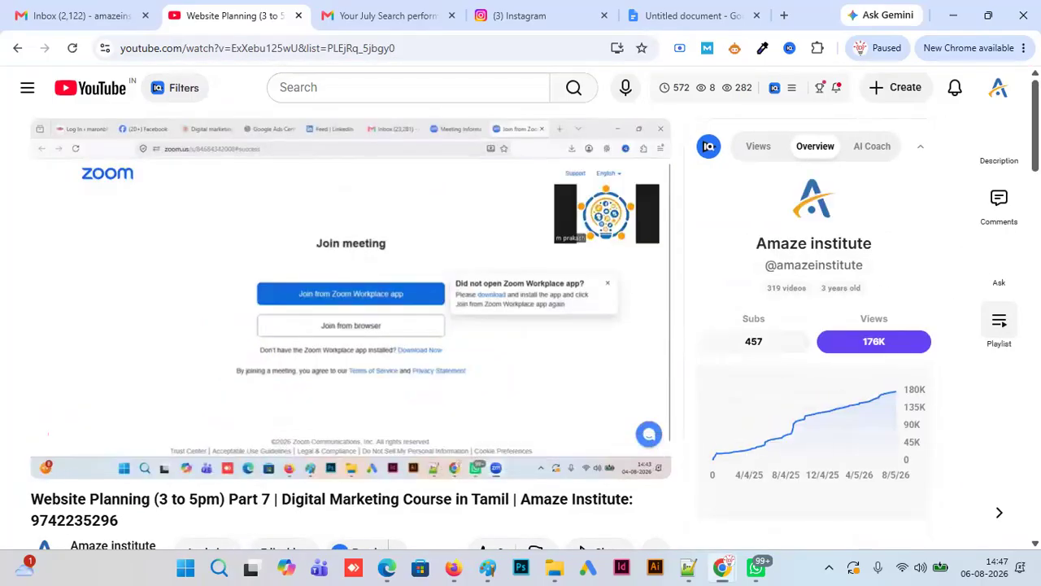
{"action": "scroll", "coordinate": [389, 270], "scroll_direction": "down", "scroll_amount": 2}
{"action": "scroll", "coordinate": [389, 270], "scroll_direction": "up", "scroll_amount": 2}
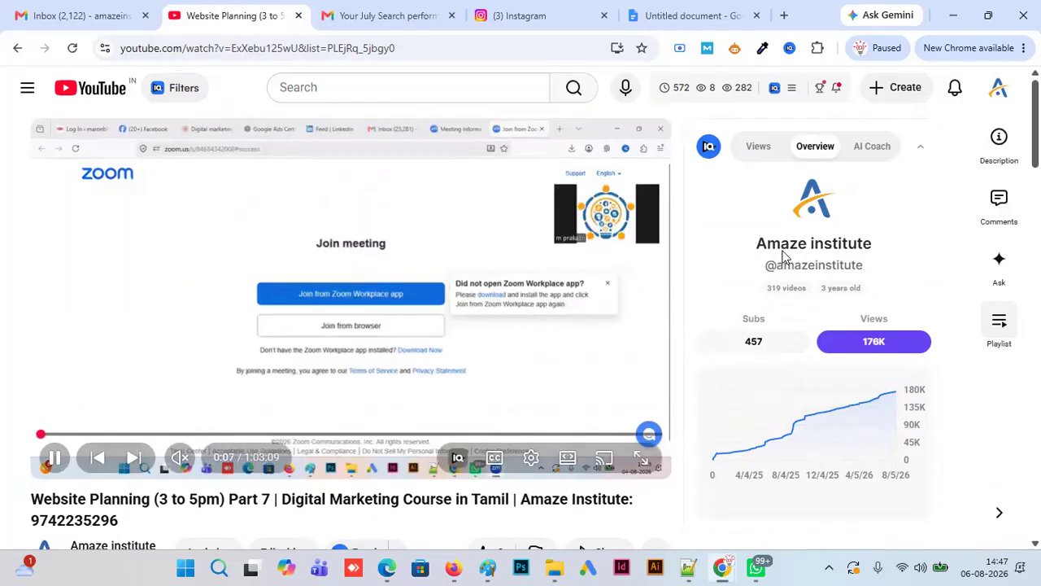
{"action": "scroll", "coordinate": [389, 270], "scroll_direction": "down", "scroll_amount": 4}
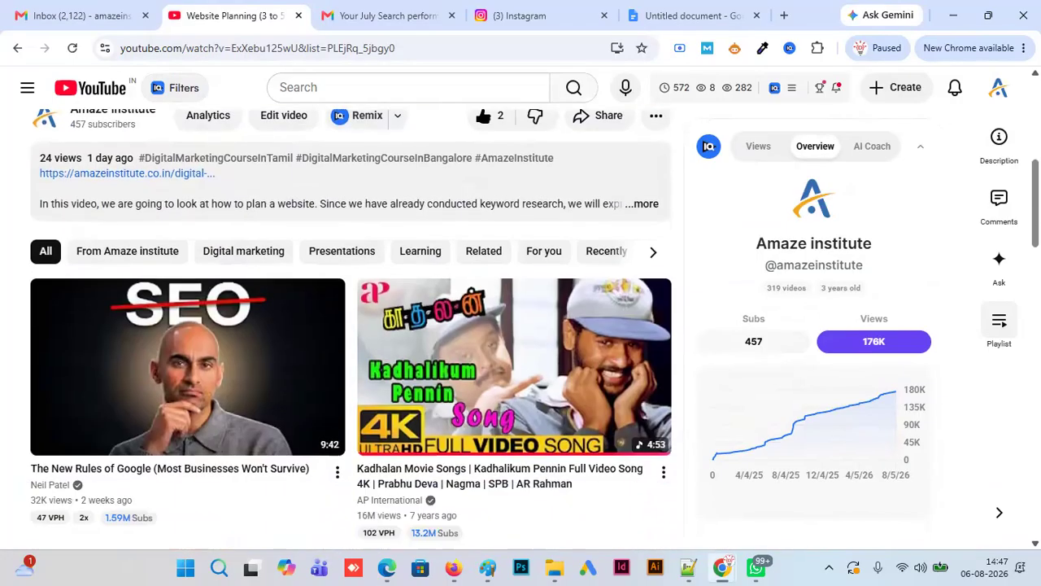
{"action": "scroll", "coordinate": [351, 329], "scroll_direction": "up", "scroll_amount": 3}
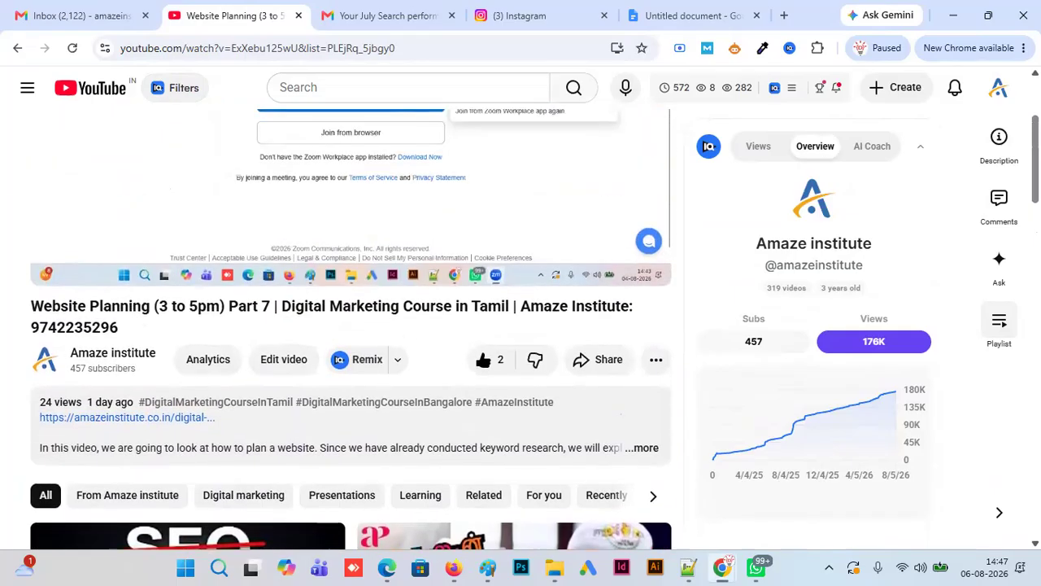
{"action": "scroll", "coordinate": [351, 244], "scroll_direction": "up", "scroll_amount": 2}
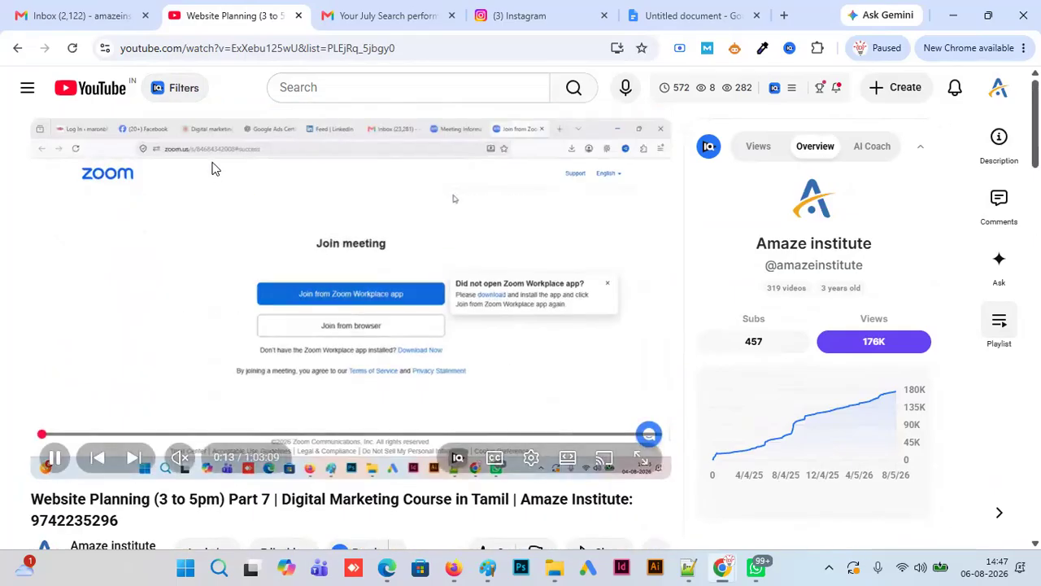
{"action": "left_click", "coordinate": [18, 49]}
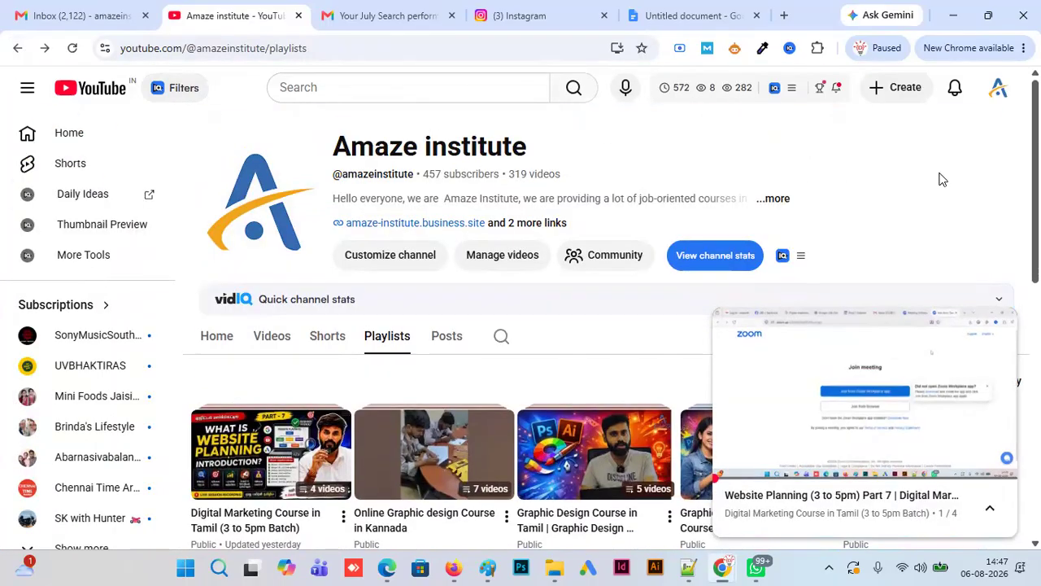
- Switch to the untitled Google Docs document and review the notes on site pages, keyword query types and website types
{"action": "left_click", "coordinate": [708, 14]}
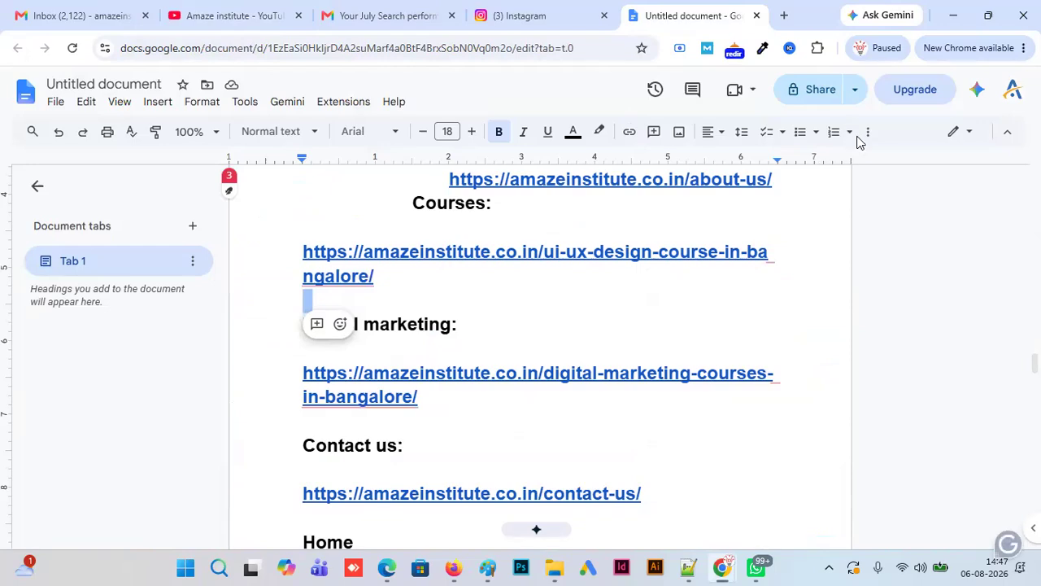
{"action": "left_click_drag", "start_coordinate": [1035, 365], "coordinate": [1035, 506]}
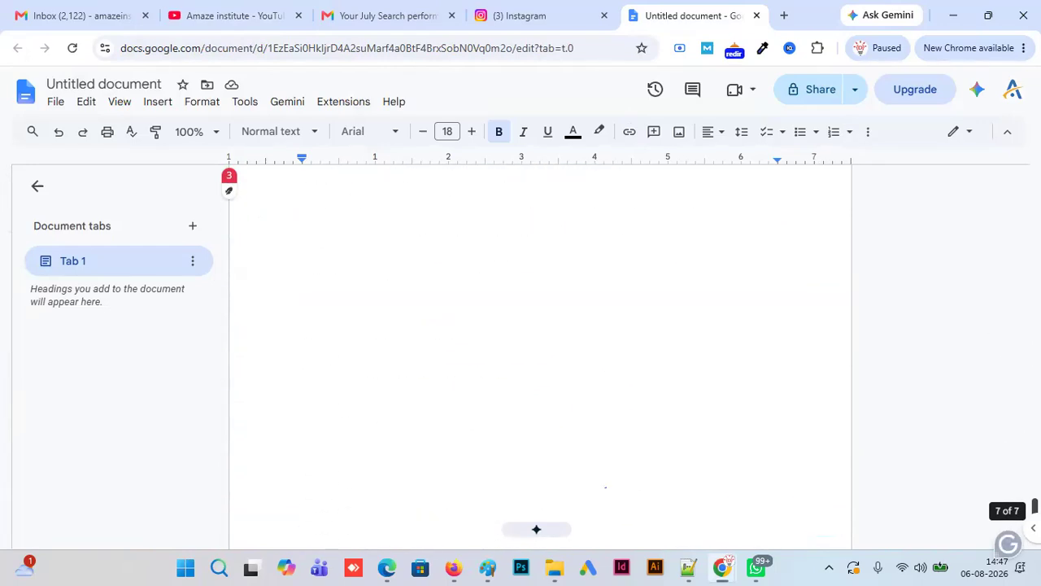
{"action": "scroll", "coordinate": [445, 425], "scroll_direction": "up", "scroll_amount": 7}
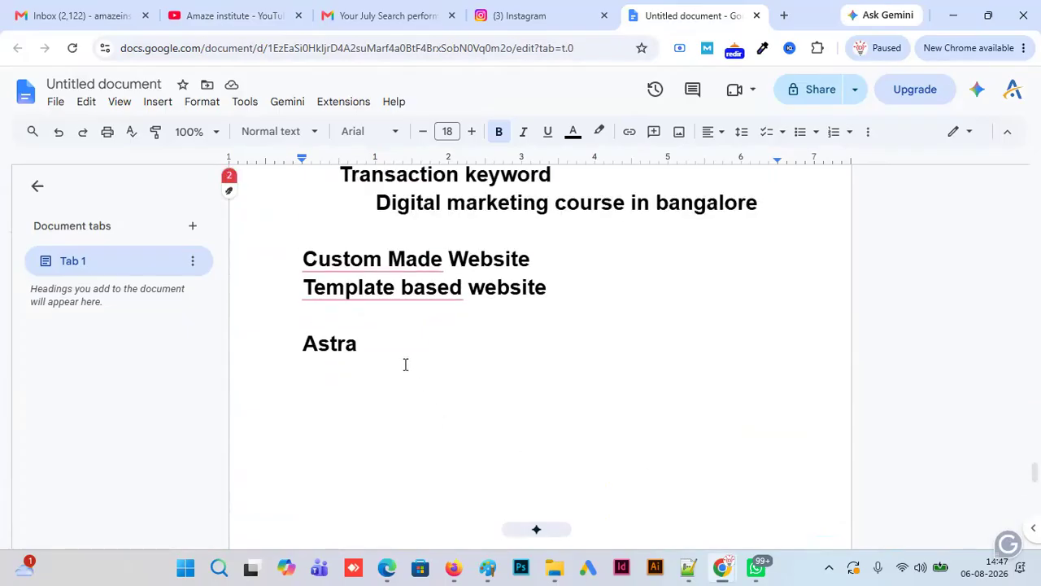
{"action": "left_click", "coordinate": [453, 567]}
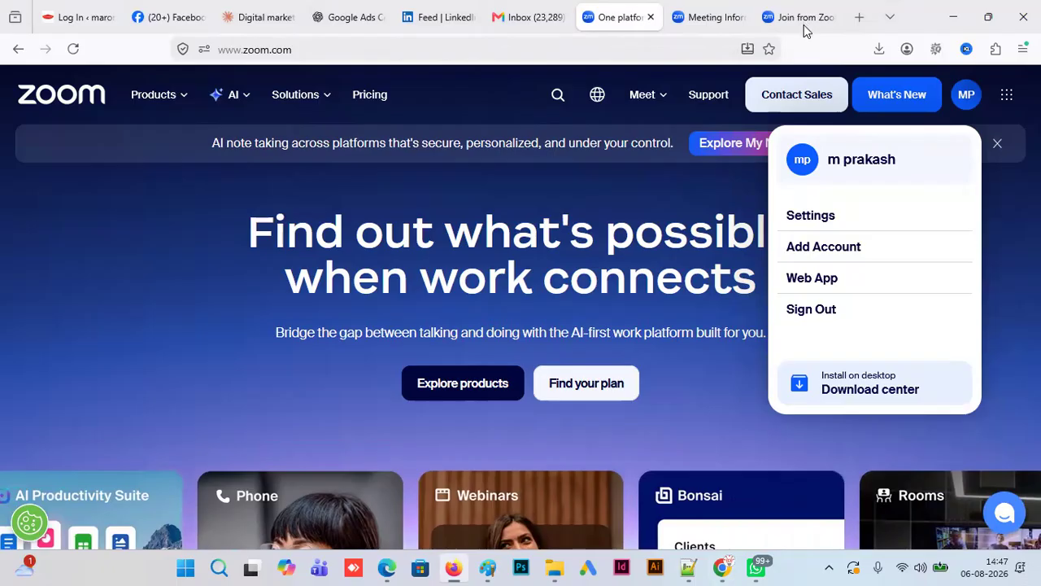
{"action": "mouse_move", "coordinate": [724, 567]}
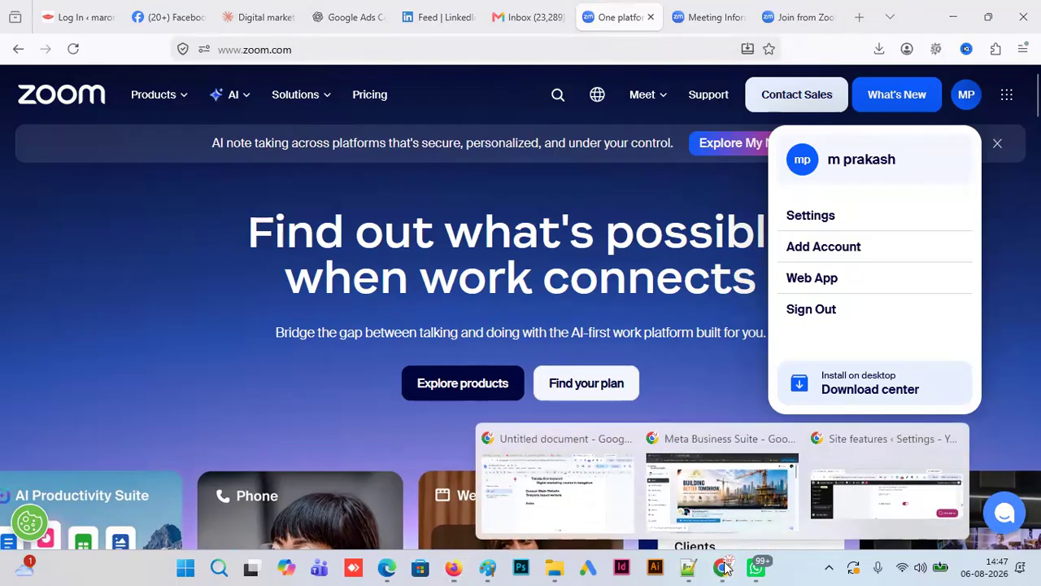
{"action": "left_click", "coordinate": [569, 504]}
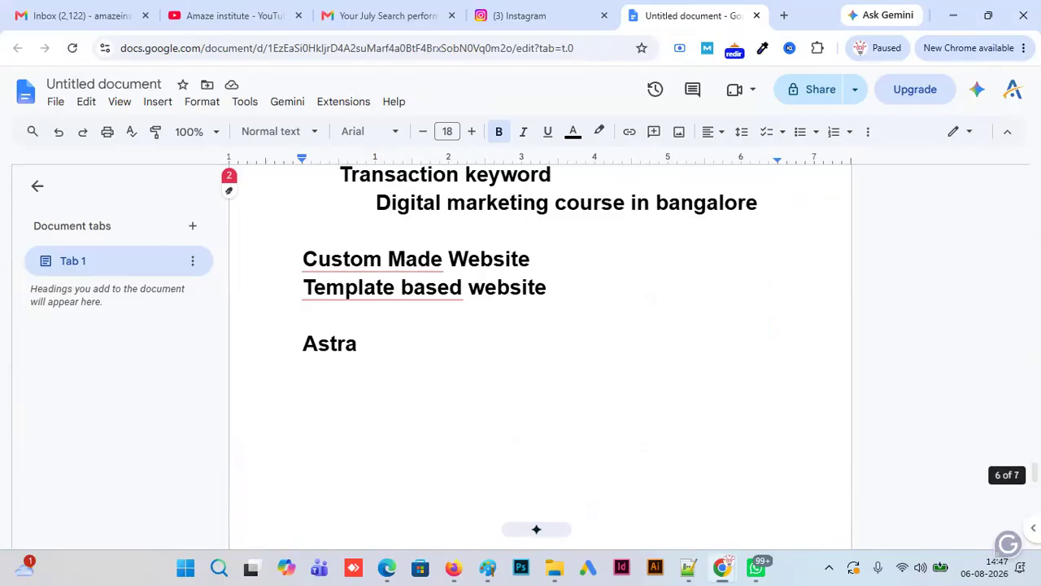
{"action": "scroll", "coordinate": [537, 358], "scroll_direction": "up", "scroll_amount": 5}
{"action": "scroll", "coordinate": [537, 358], "scroll_direction": "up", "scroll_amount": 5}
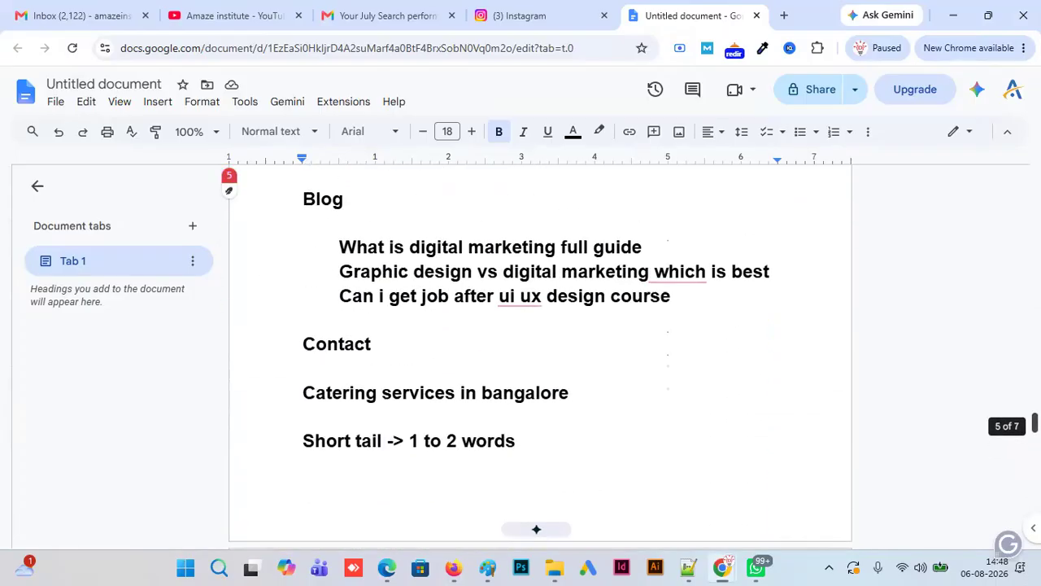
{"action": "scroll", "coordinate": [537, 358], "scroll_direction": "up", "scroll_amount": 10}
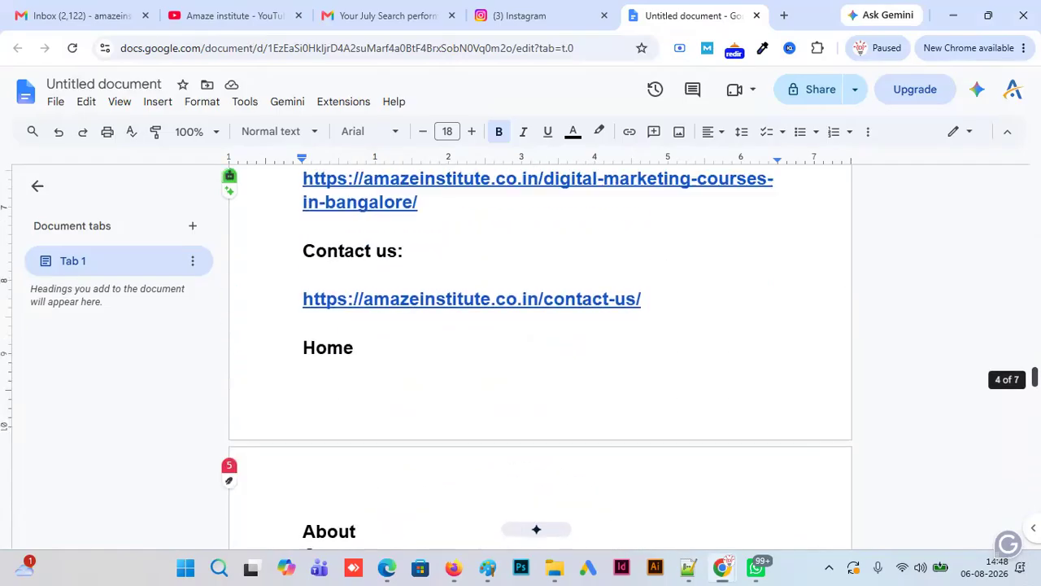
{"action": "scroll", "coordinate": [537, 358], "scroll_direction": "down", "scroll_amount": 15}
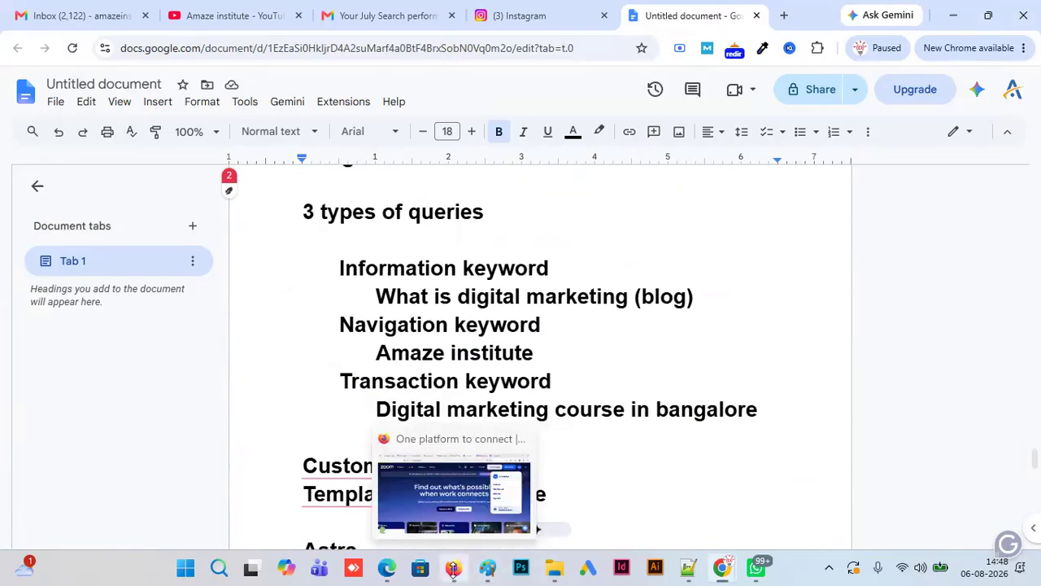
- Switch to Firefox and open demo18.learnuiuxacademy.in in a new tab
{"action": "left_click", "coordinate": [453, 567]}
{"action": "left_click", "coordinate": [859, 17]}
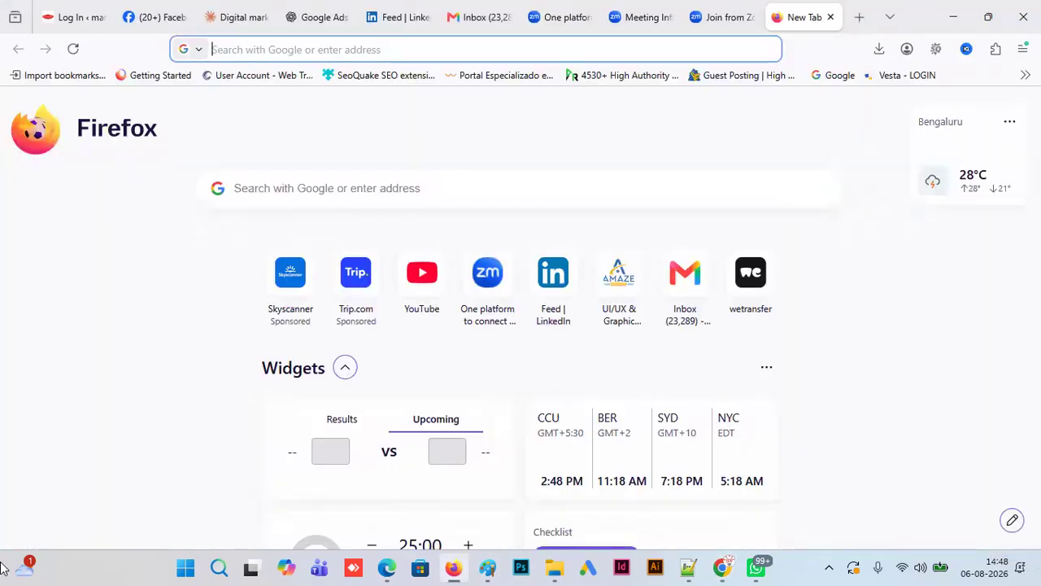
{"action": "type", "text": "demo"}
{"action": "key", "text": "Return"}
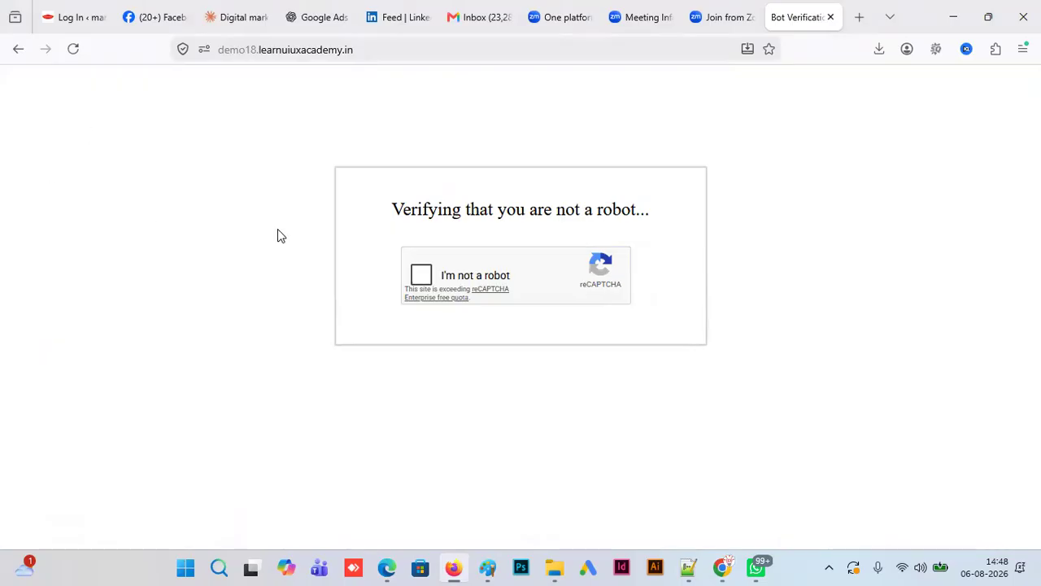
- Complete the site's reCAPTCHA check by selecting the squares with crosswalks and submitting them for verification
{"action": "left_click", "coordinate": [420, 276]}
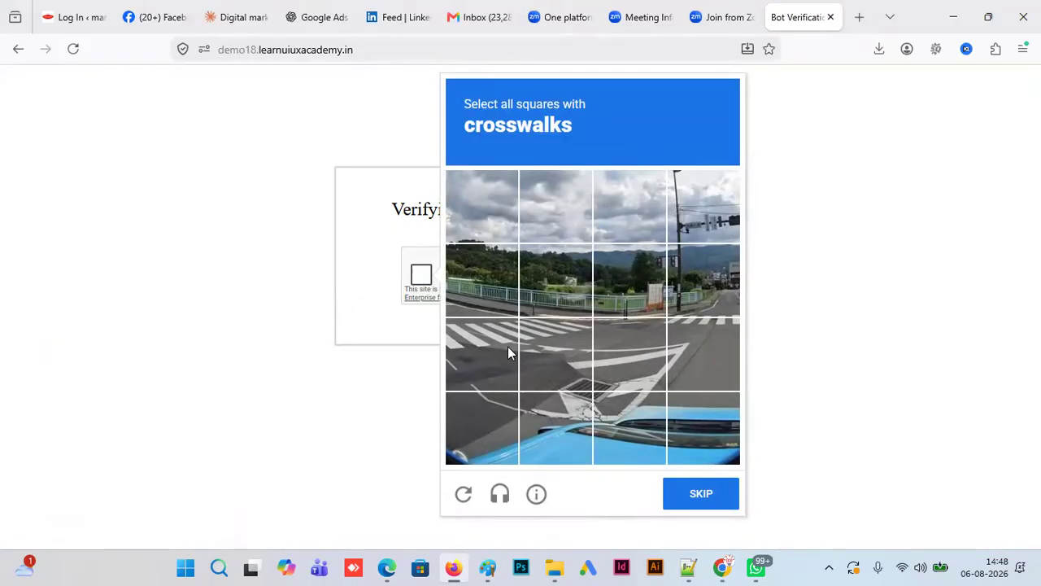
{"action": "left_click", "coordinate": [508, 346]}
{"action": "left_click", "coordinate": [567, 344]}
{"action": "left_click", "coordinate": [721, 349]}
{"action": "left_click", "coordinate": [714, 300]}
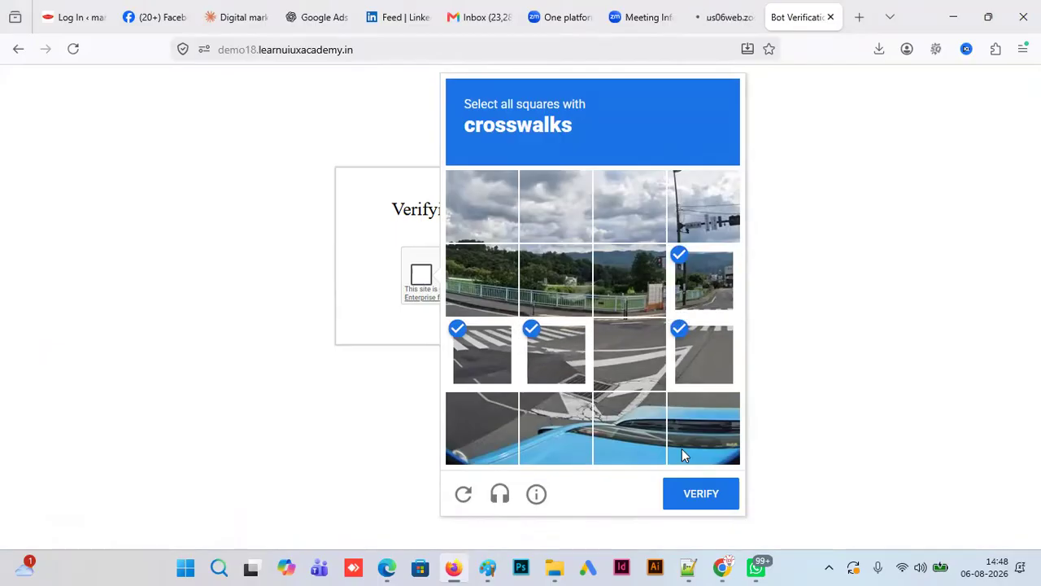
{"action": "left_click", "coordinate": [711, 505]}
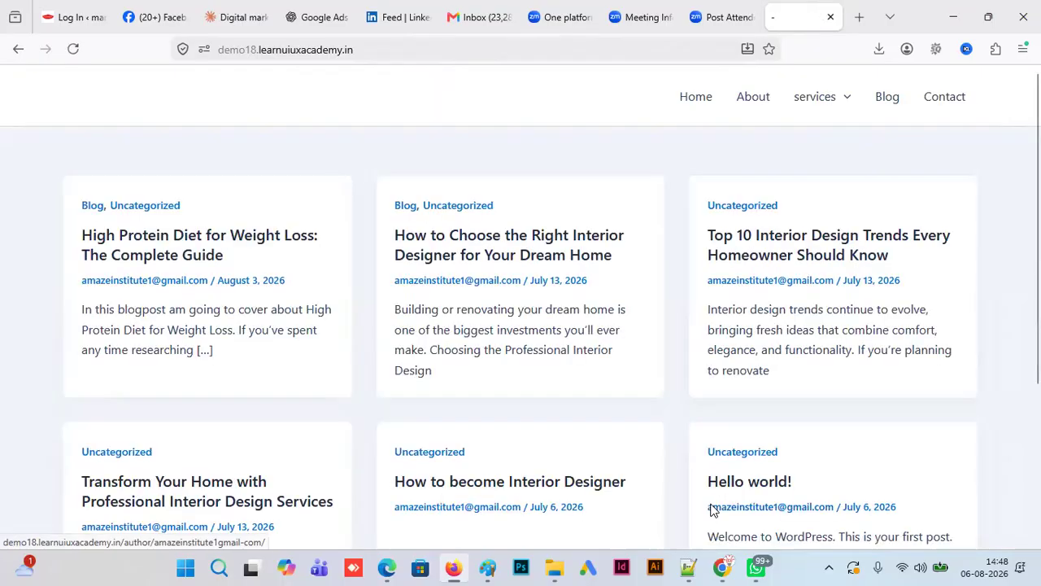
- Open the demo18 site's wp-admin address and log in to WordPress with the saved account e-mail and password
{"action": "left_click", "coordinate": [398, 53]}
{"action": "left_click", "coordinate": [439, 54]}
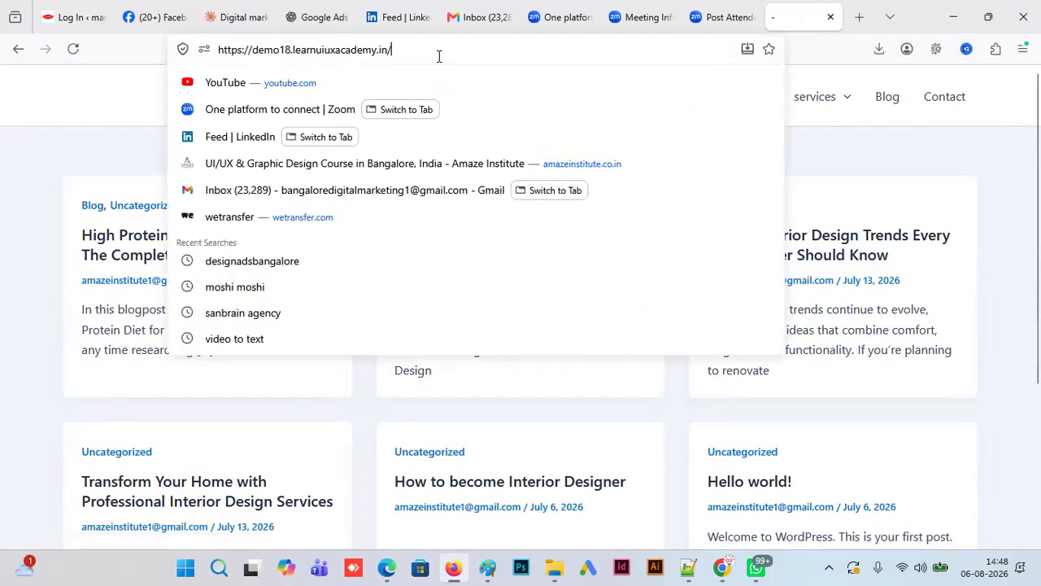
{"action": "type", "text": "w"}
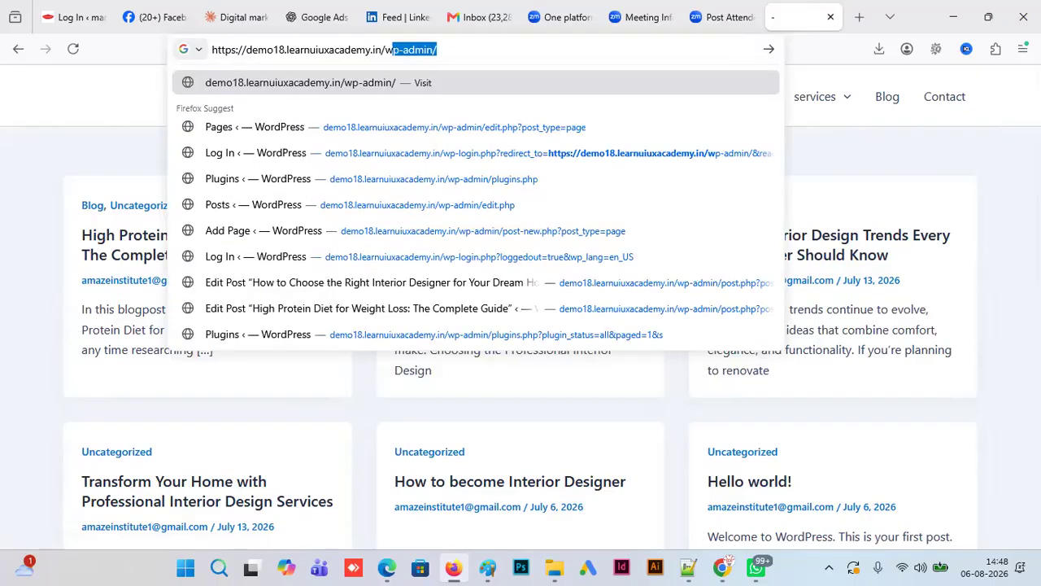
{"action": "type", "text": "p-admin"}
{"action": "key", "text": "BackSpace"}
{"action": "key", "text": "Return"}
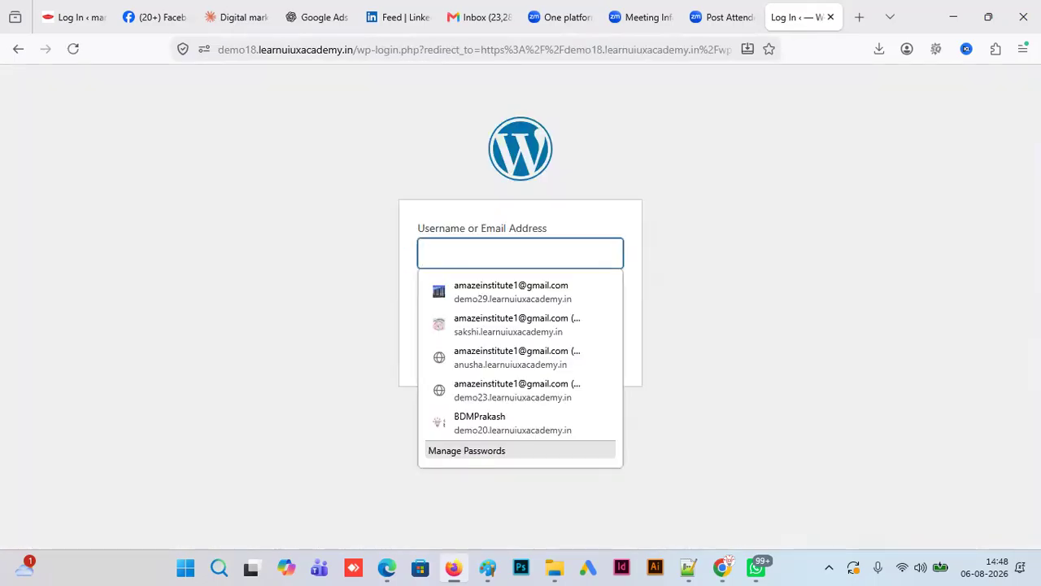
{"action": "left_click", "coordinate": [543, 294]}
{"action": "left_click", "coordinate": [601, 358]}
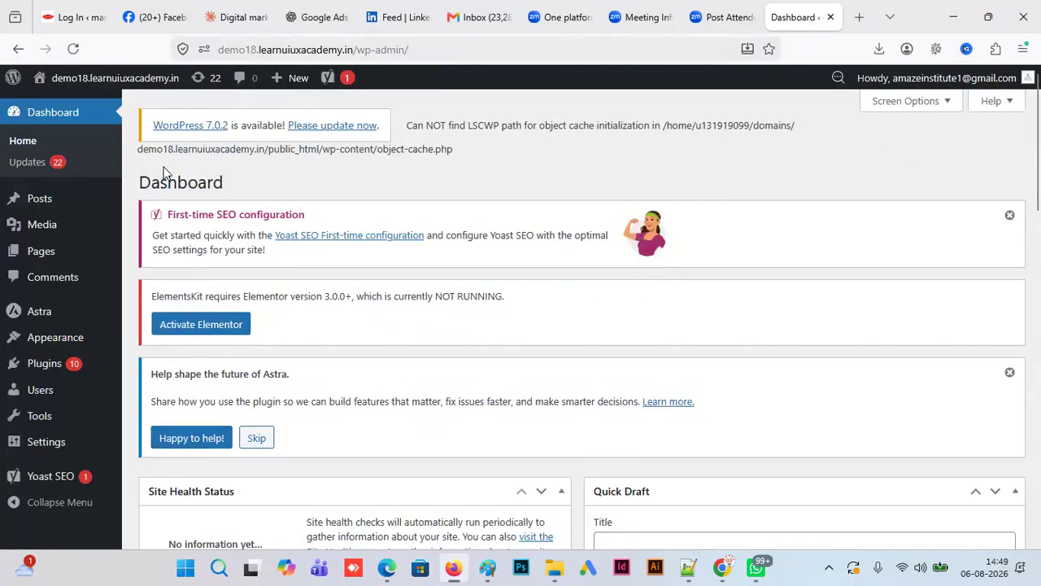
- Open the live demo18 site in a new tab, view its Home page, and return to the WordPress dashboard
{"action": "mouse_move", "coordinate": [75, 89]}
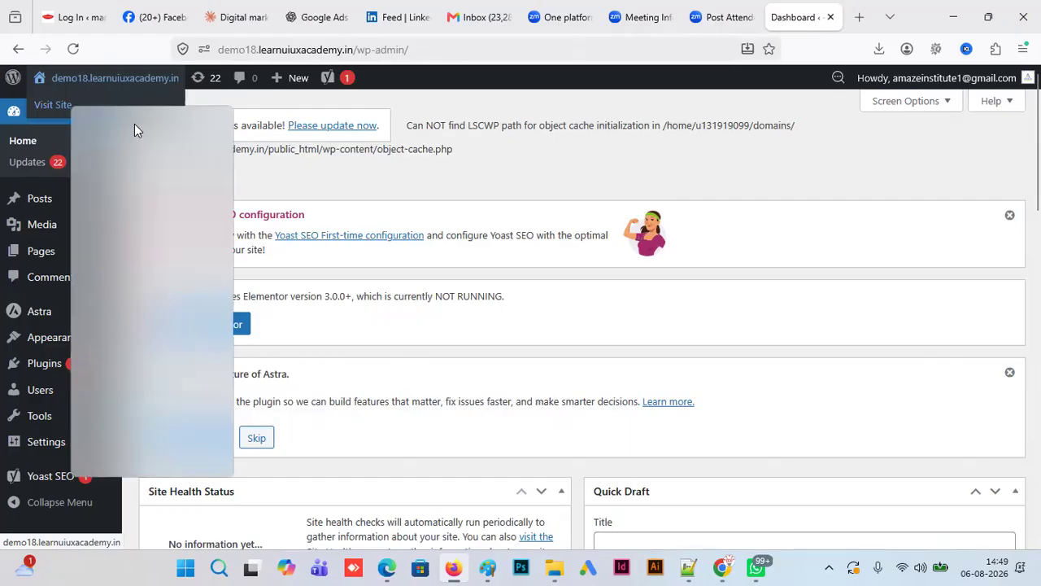
{"action": "left_click", "coordinate": [145, 124]}
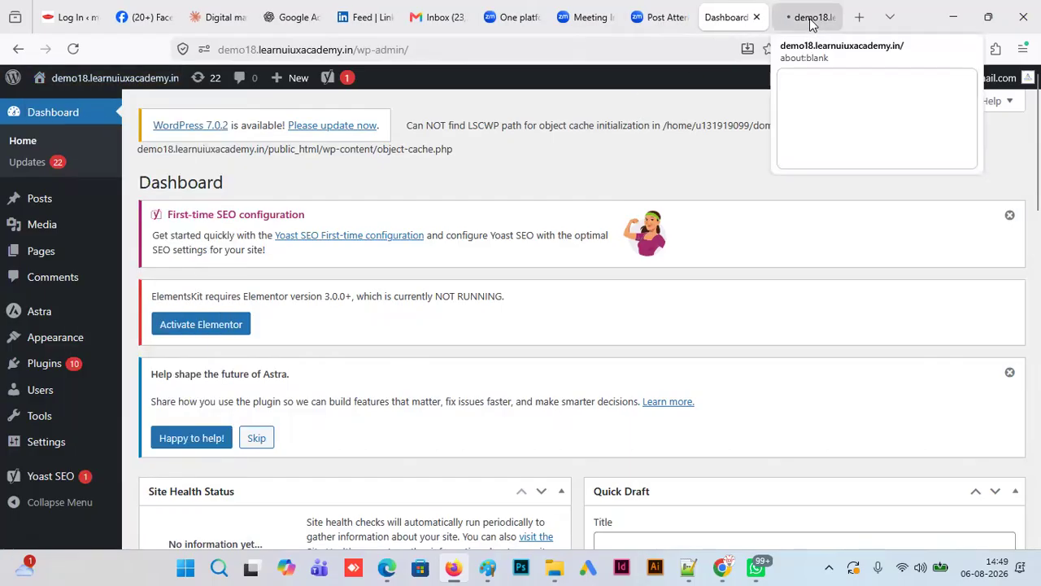
{"action": "left_click", "coordinate": [811, 20]}
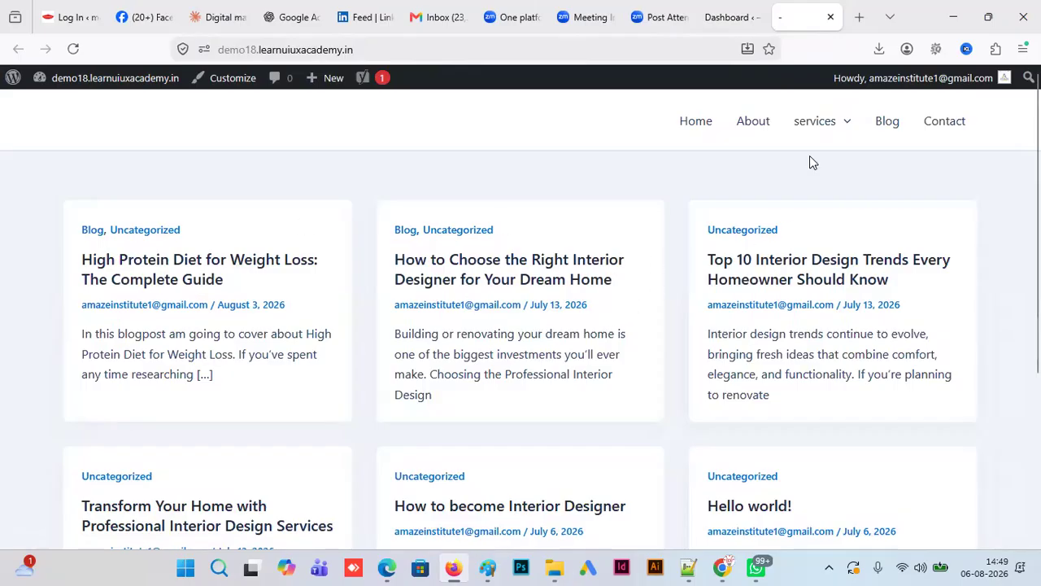
{"action": "left_click", "coordinate": [708, 122]}
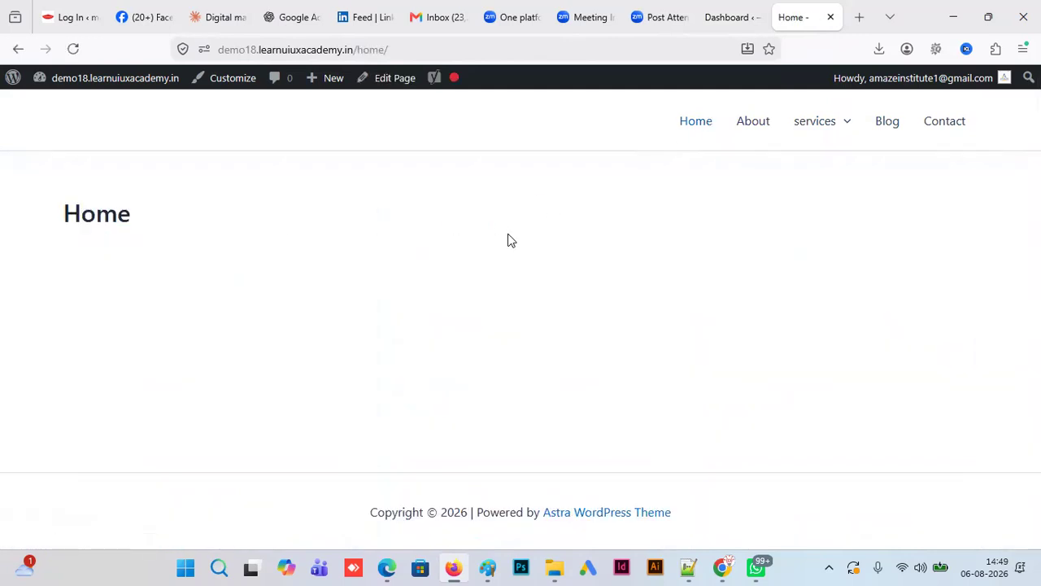
{"action": "left_click", "coordinate": [724, 18]}
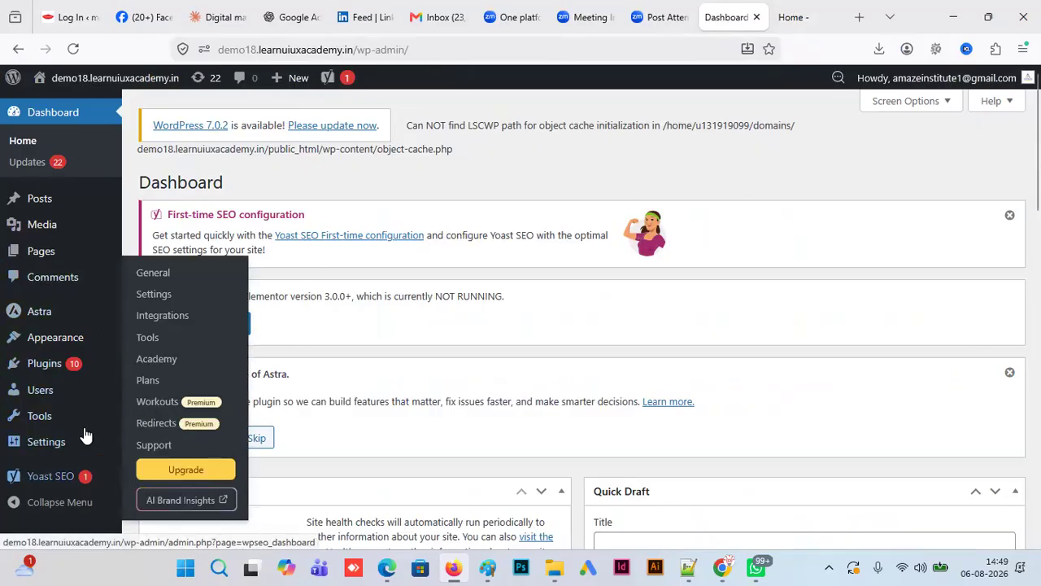
- Find WP Reset in the installed plugins list, open its tools page, and dismiss the PRO licence offer
{"action": "scroll", "coordinate": [860, 274], "scroll_direction": "down", "scroll_amount": 2}
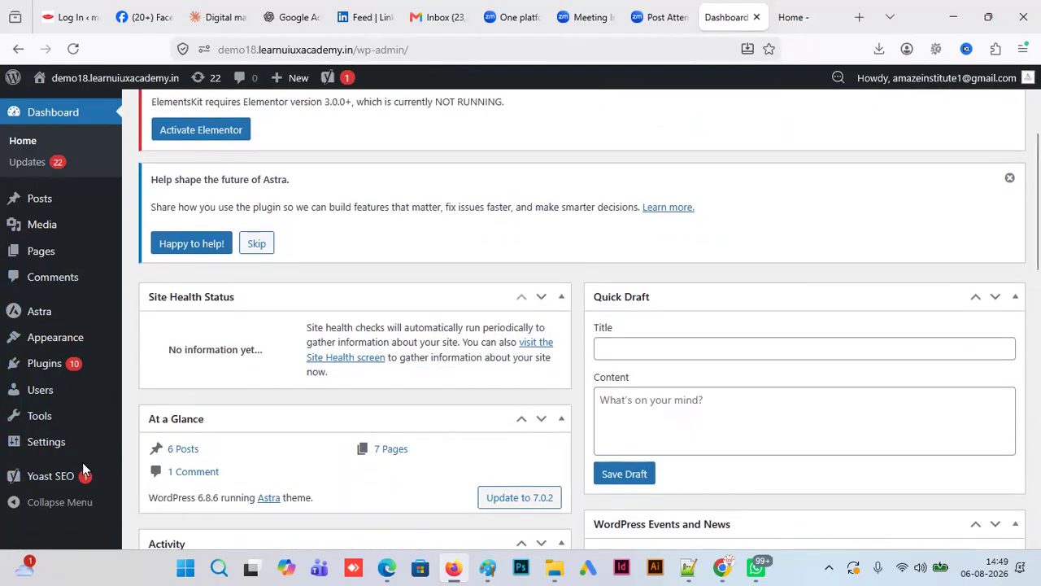
{"action": "mouse_move", "coordinate": [85, 371]}
{"action": "left_click", "coordinate": [186, 373]}
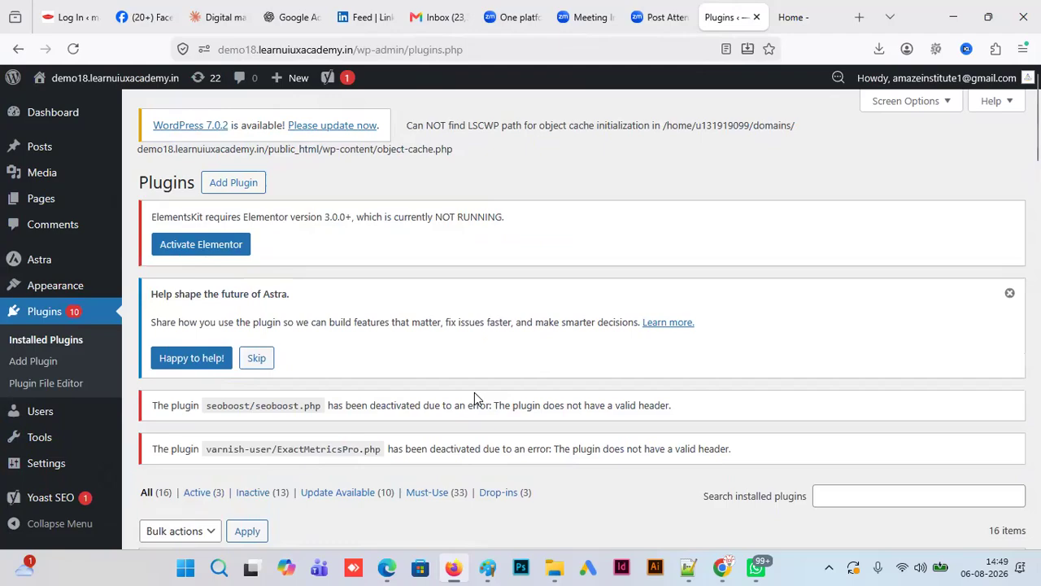
{"action": "scroll", "coordinate": [475, 393], "scroll_direction": "down", "scroll_amount": 1}
{"action": "scroll", "coordinate": [581, 317], "scroll_direction": "down", "scroll_amount": 15}
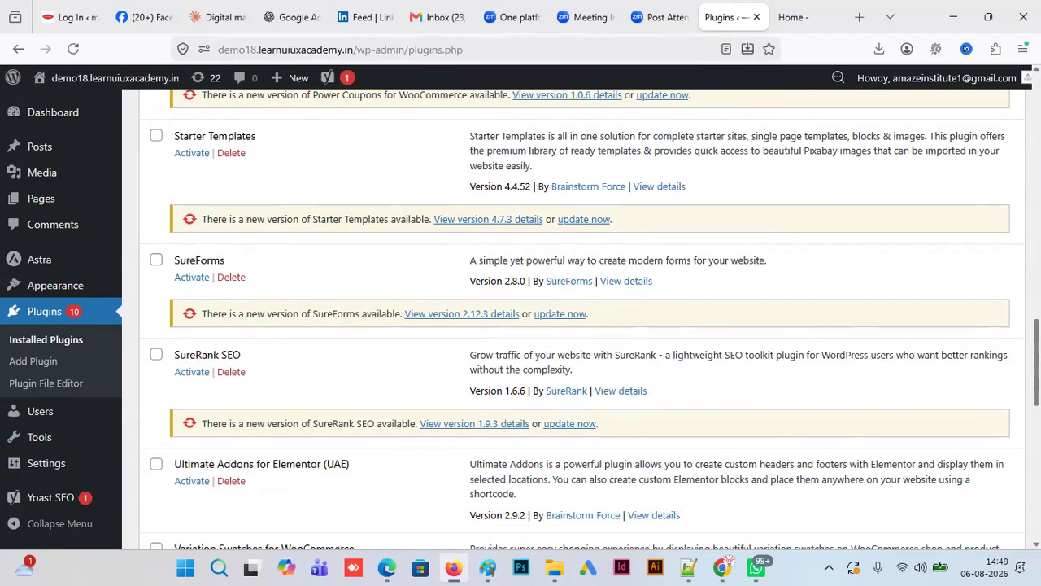
{"action": "scroll", "coordinate": [581, 317], "scroll_direction": "down", "scroll_amount": 4}
{"action": "scroll", "coordinate": [582, 317], "scroll_direction": "down", "scroll_amount": 4}
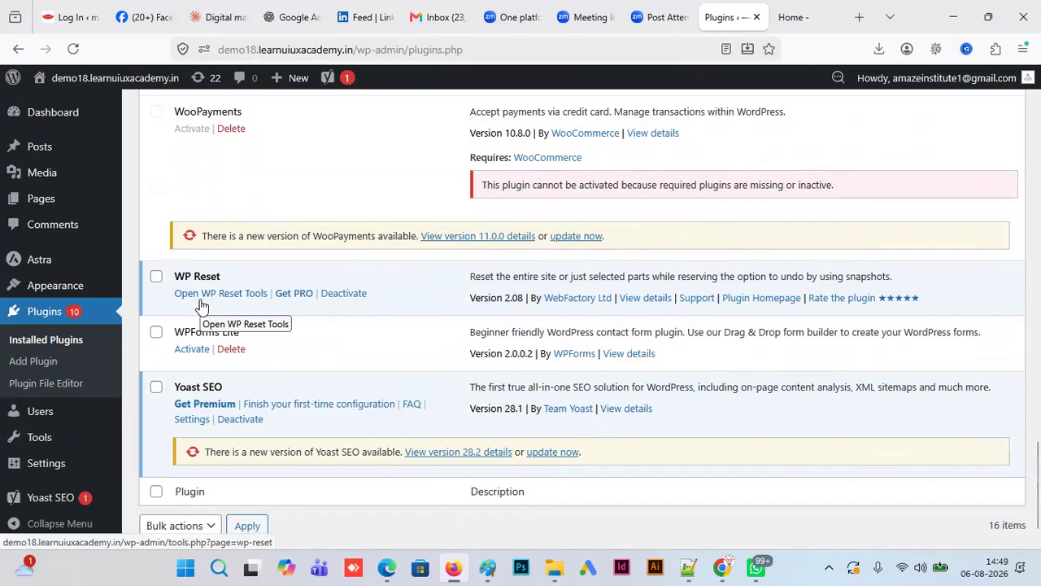
{"action": "left_click", "coordinate": [239, 299]}
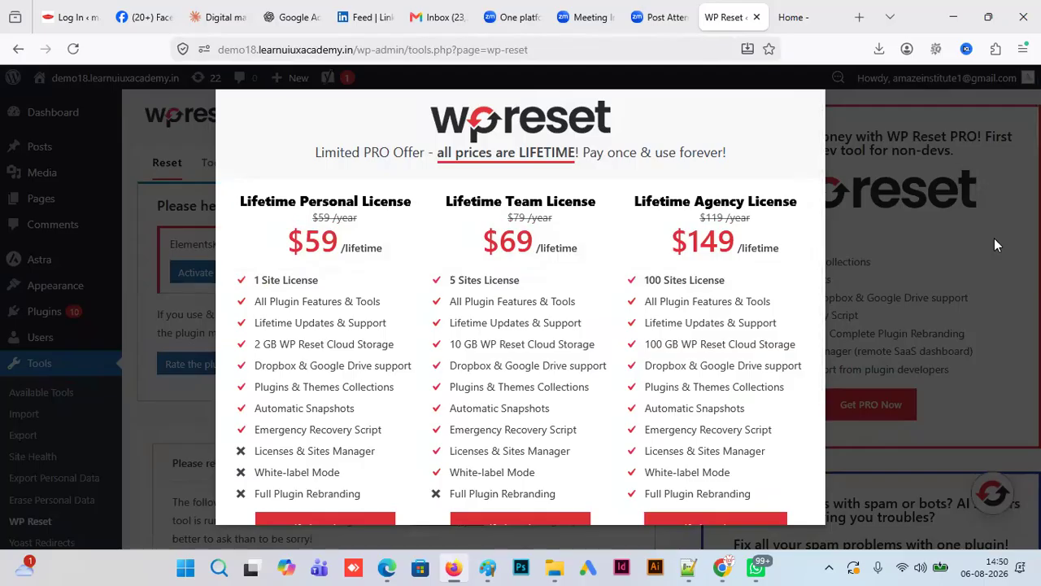
{"action": "left_click", "coordinate": [994, 238]}
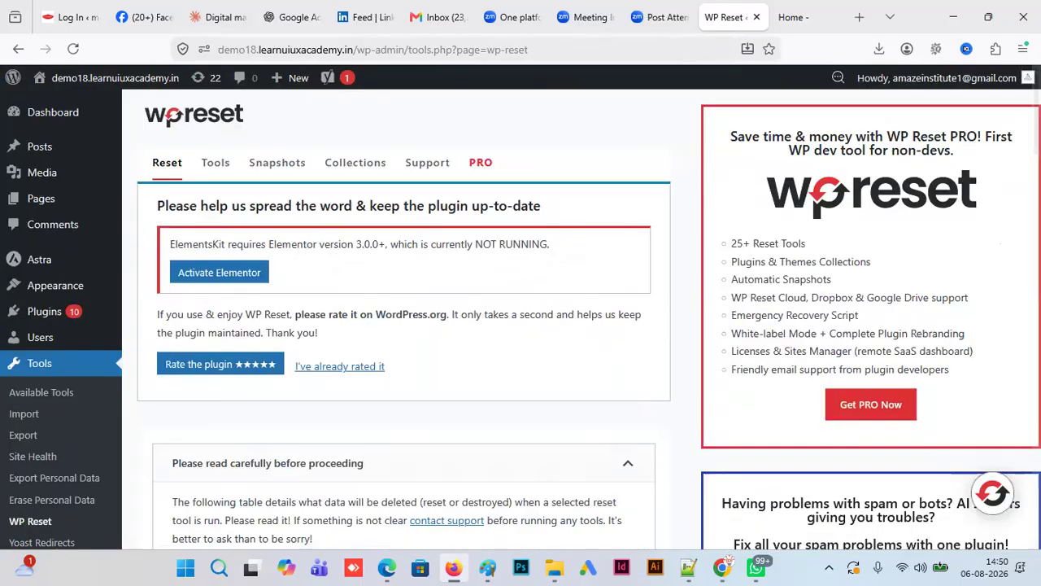
- Look through the WP Reset page down to the Site Reset section and check the site's live Home page
{"action": "scroll", "coordinate": [441, 135], "scroll_direction": "down", "scroll_amount": 2}
{"action": "scroll", "coordinate": [441, 134], "scroll_direction": "up", "scroll_amount": 2}
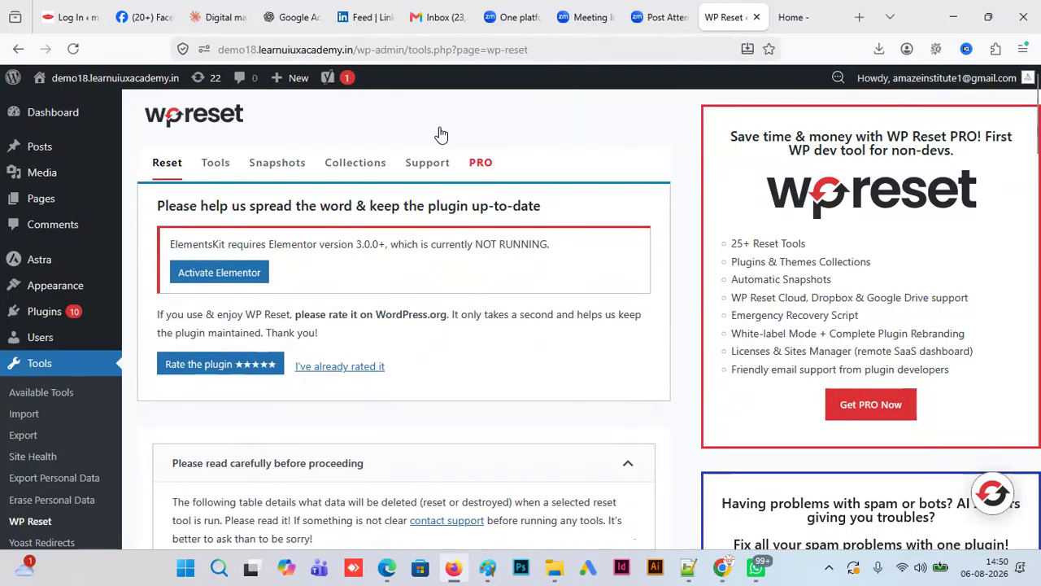
{"action": "scroll", "coordinate": [423, 167], "scroll_direction": "down", "scroll_amount": 6}
{"action": "scroll", "coordinate": [160, 267], "scroll_direction": "down", "scroll_amount": 10}
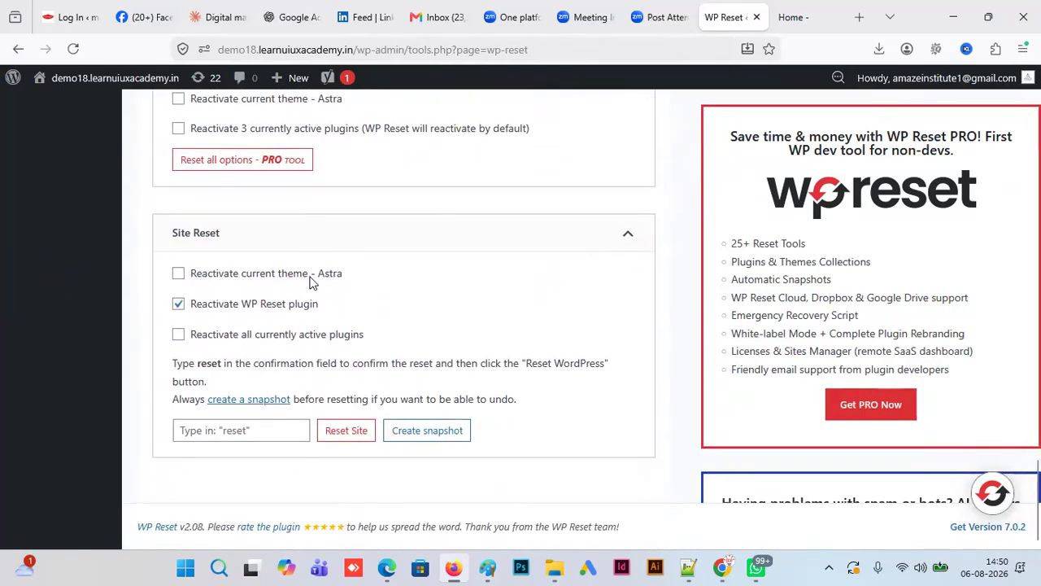
{"action": "left_click", "coordinate": [786, 17]}
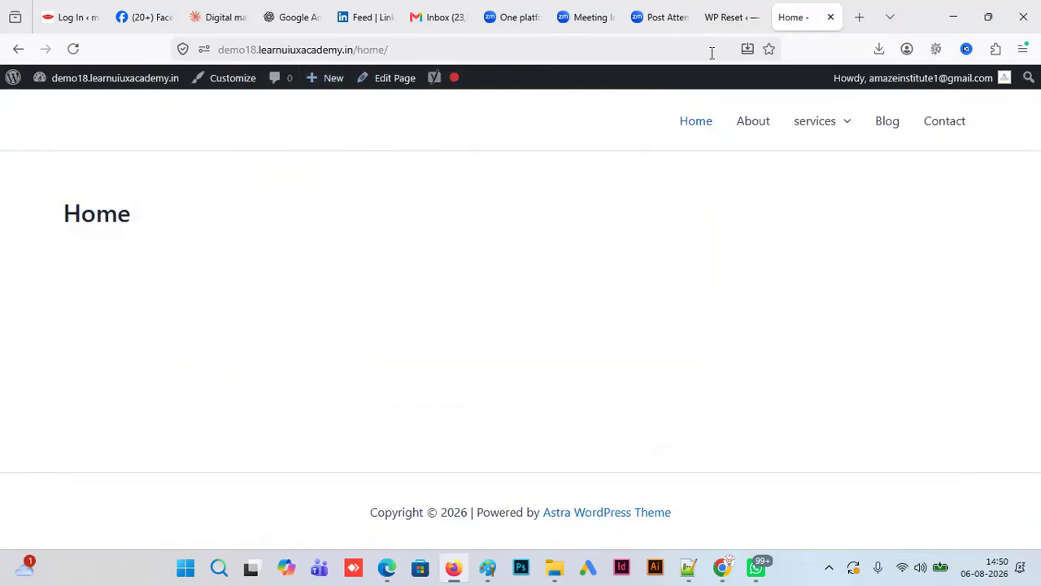
{"action": "left_click", "coordinate": [728, 17]}
- Reset the site with only the WP Reset plugin set to reactivate, entering "reset" as confirmation and confirming the WordPress reset
{"action": "left_click", "coordinate": [179, 277]}
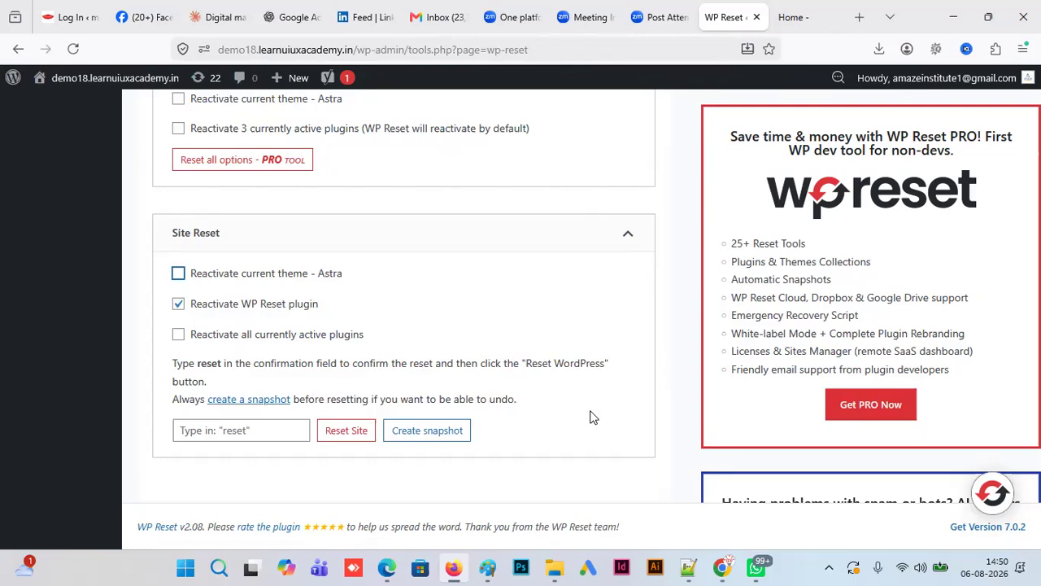
{"action": "left_click", "coordinate": [222, 436]}
{"action": "type", "text": "reset"}
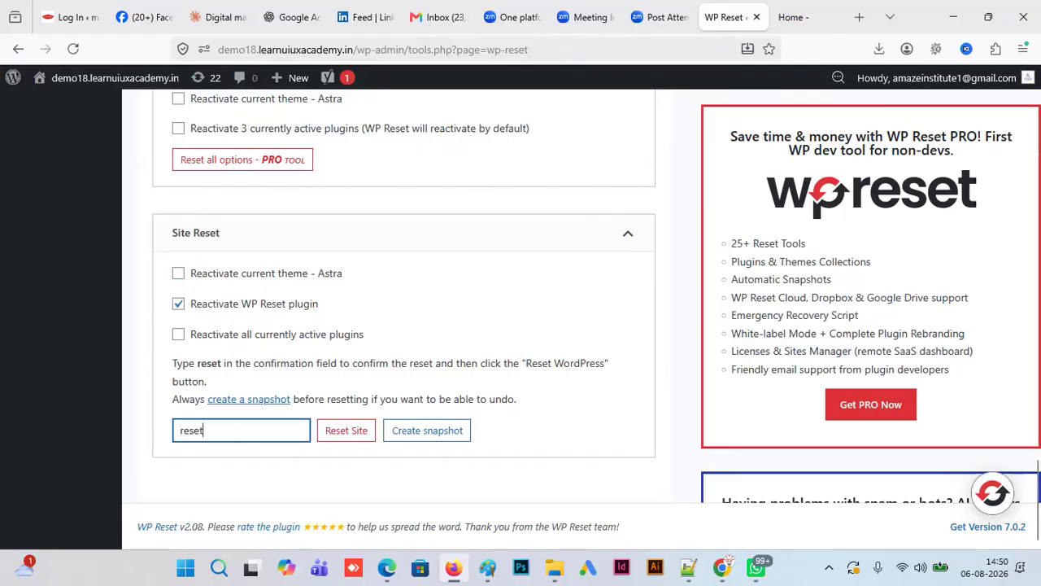
{"action": "left_click", "coordinate": [353, 434]}
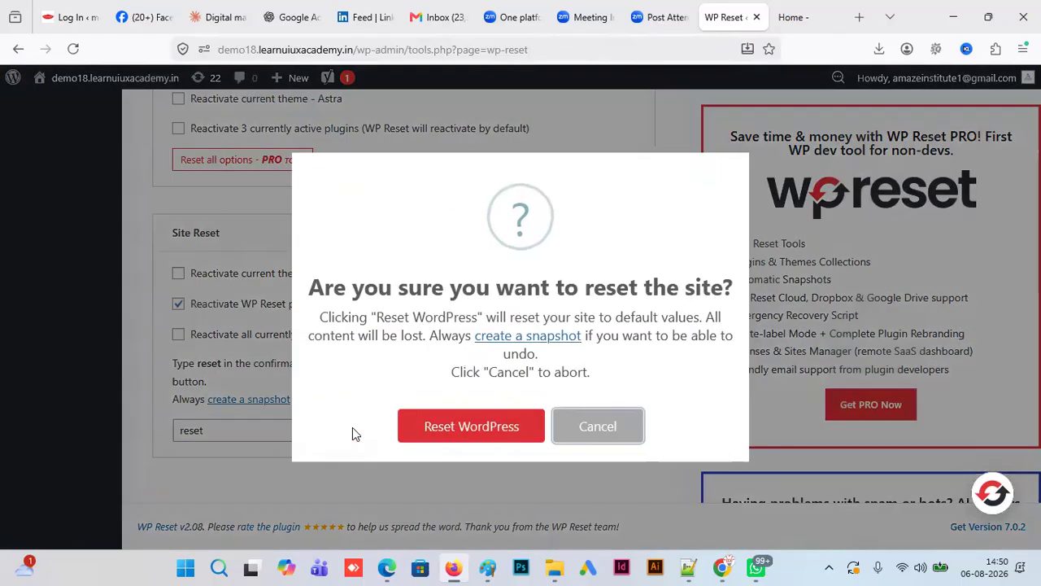
{"action": "left_click", "coordinate": [504, 437]}
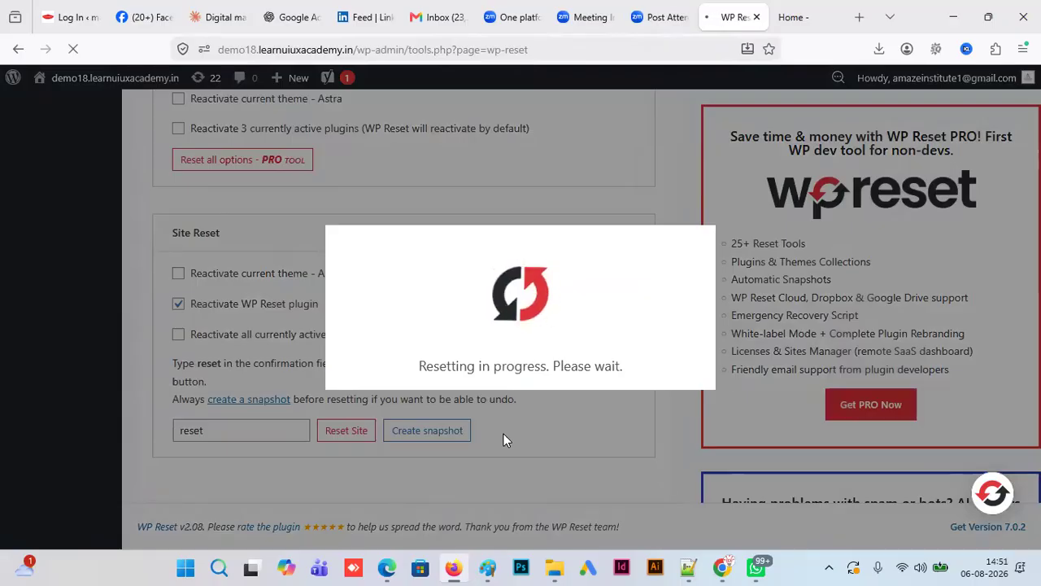
- Return to the dashboard after the reset and open the live site in a new tab to view it
{"action": "left_click", "coordinate": [793, 18]}
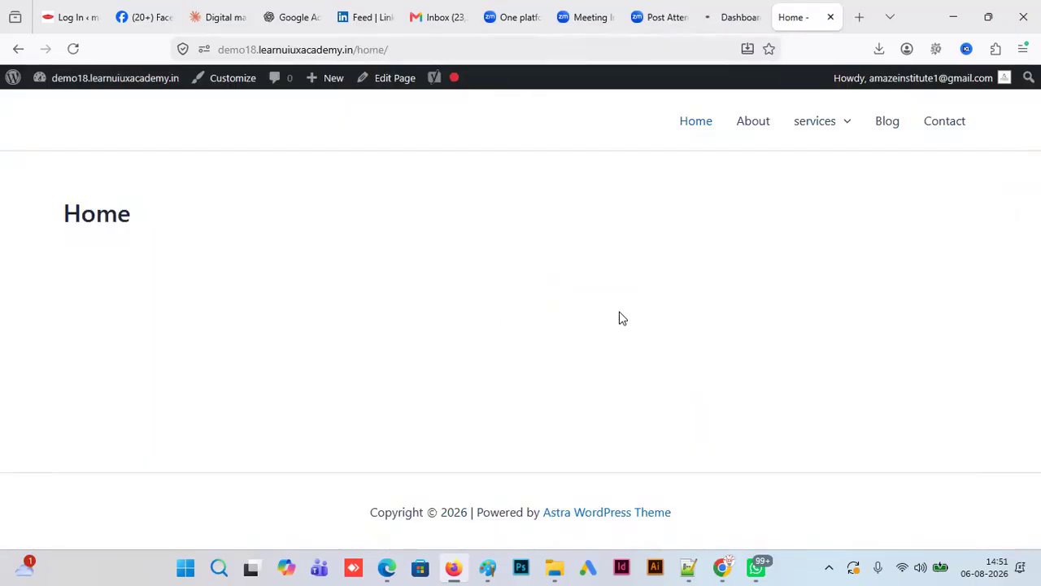
{"action": "left_click", "coordinate": [716, 18]}
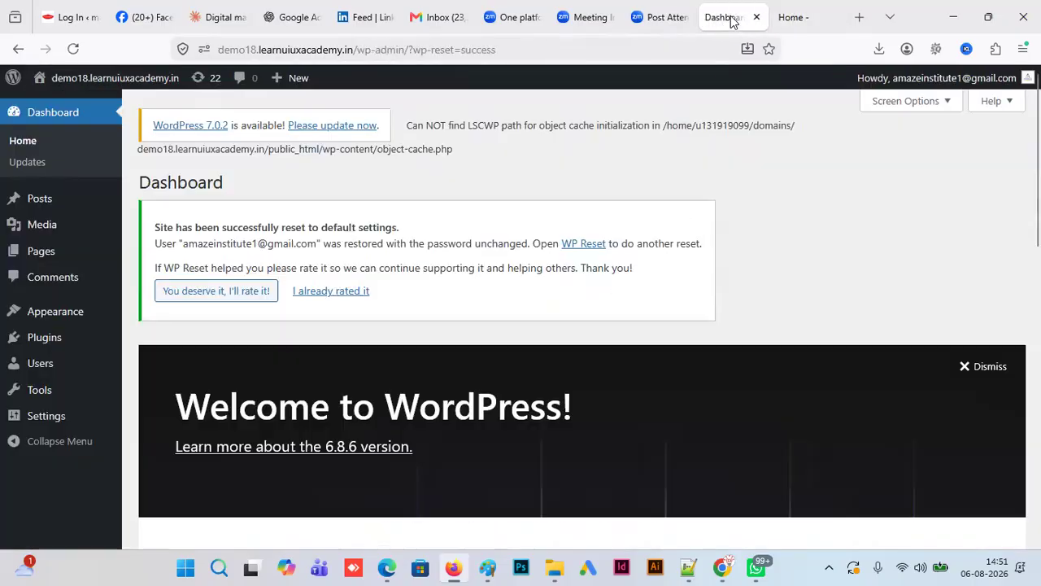
{"action": "mouse_move", "coordinate": [106, 81]}
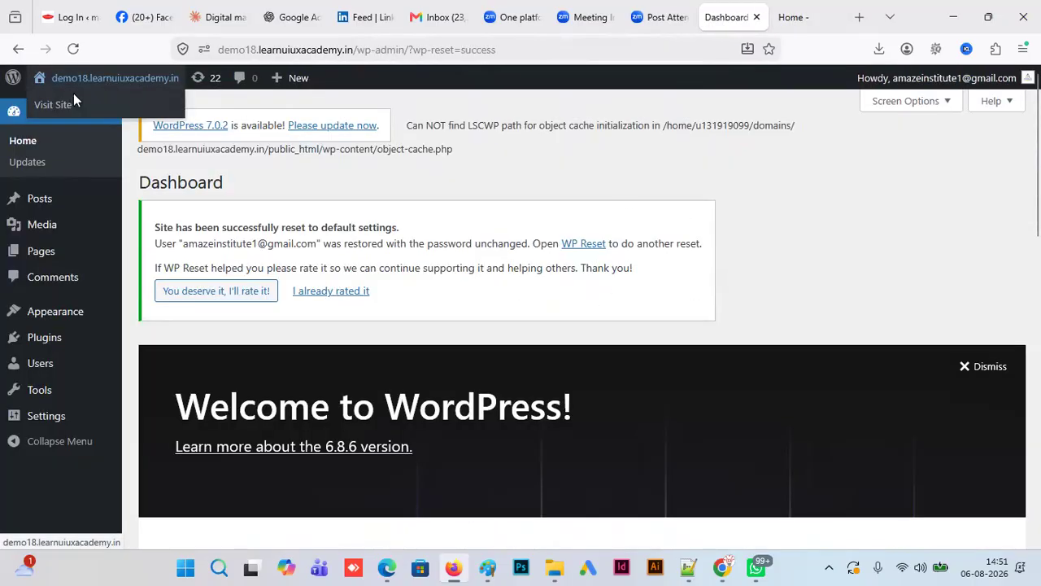
{"action": "right_click", "coordinate": [60, 108]}
{"action": "left_click", "coordinate": [135, 117]}
{"action": "left_click", "coordinate": [735, 17]}
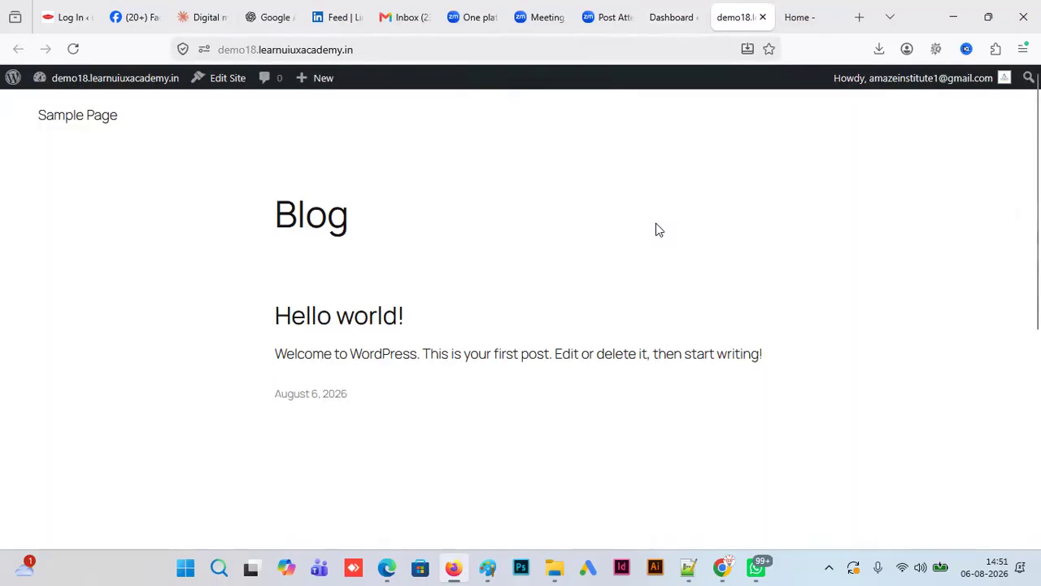
- Reload the old Home page in its existing tab to check it, and close that tab
{"action": "left_click", "coordinate": [792, 18]}
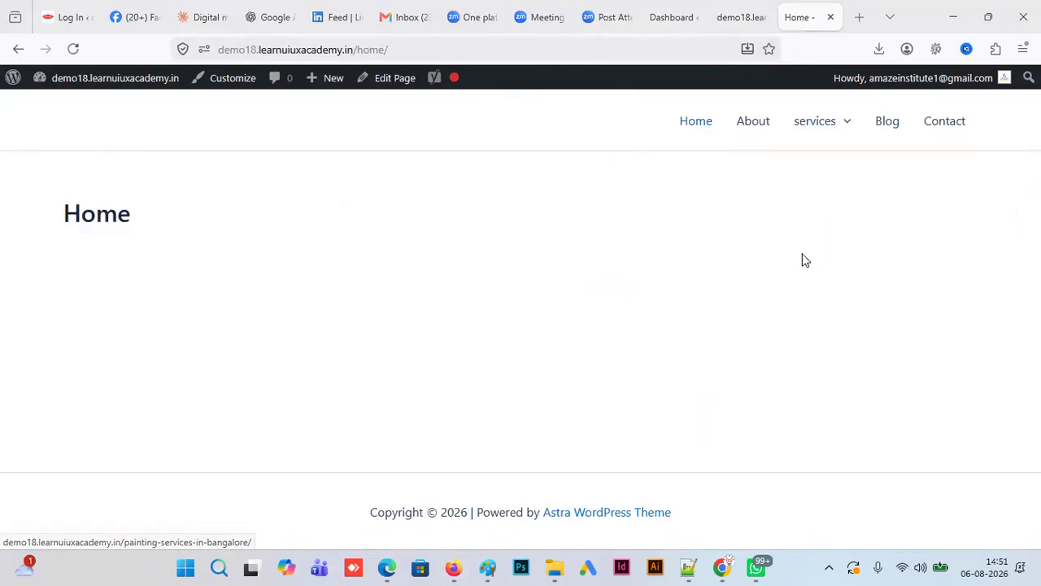
{"action": "left_click", "coordinate": [72, 57]}
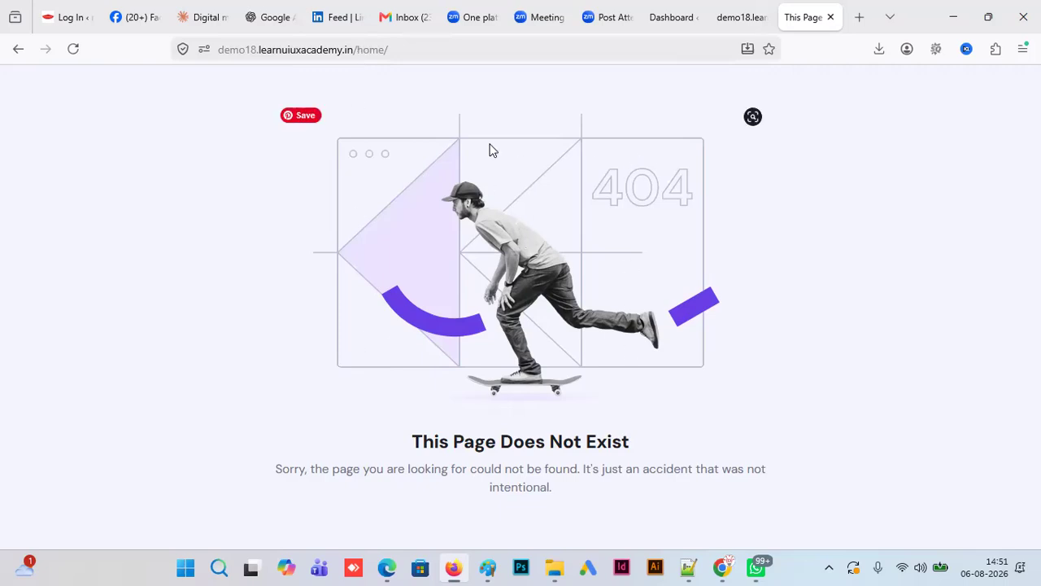
{"action": "left_click", "coordinate": [831, 18]}
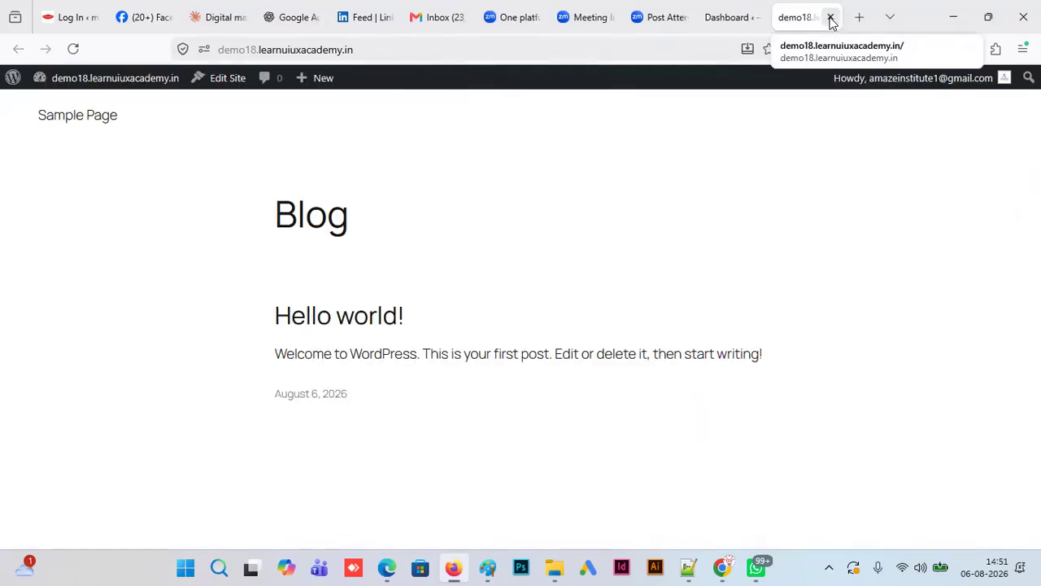
- View the Pages list in the WordPress dashboard, open a blank new page, and return to the list
{"action": "left_click", "coordinate": [734, 22]}
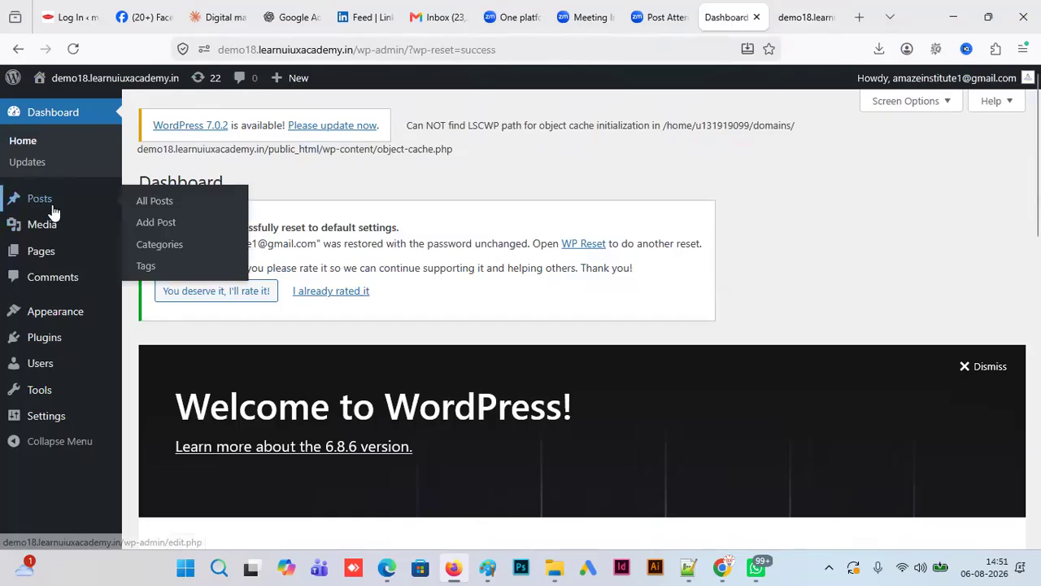
{"action": "mouse_move", "coordinate": [45, 256]}
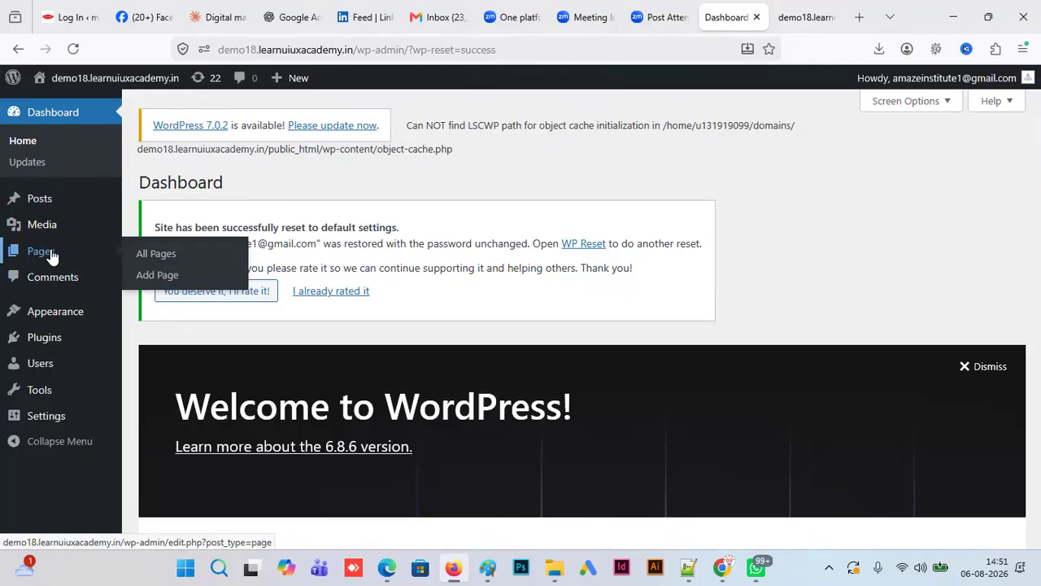
{"action": "left_click", "coordinate": [45, 253]}
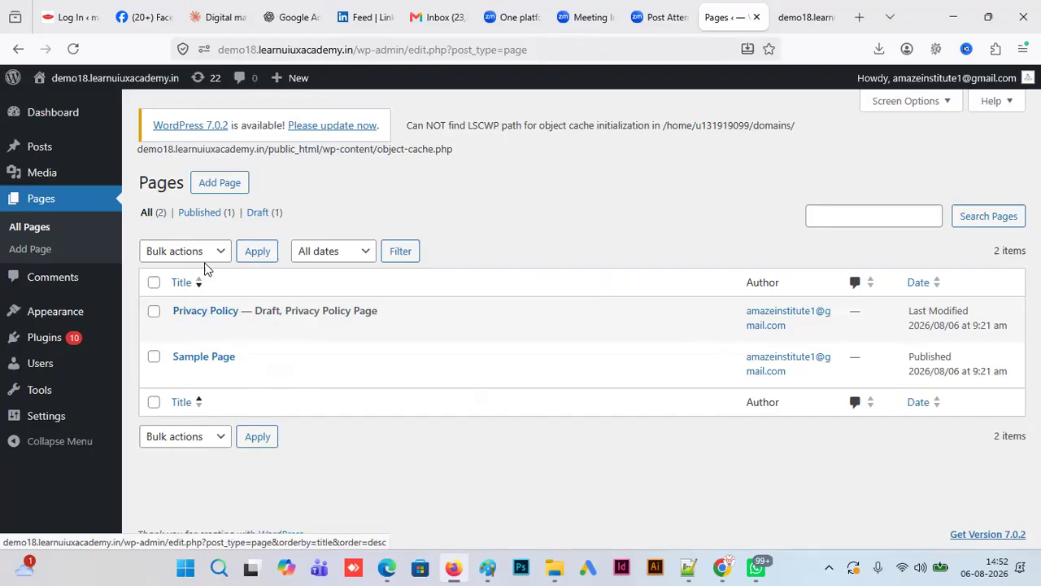
{"action": "left_click", "coordinate": [229, 189]}
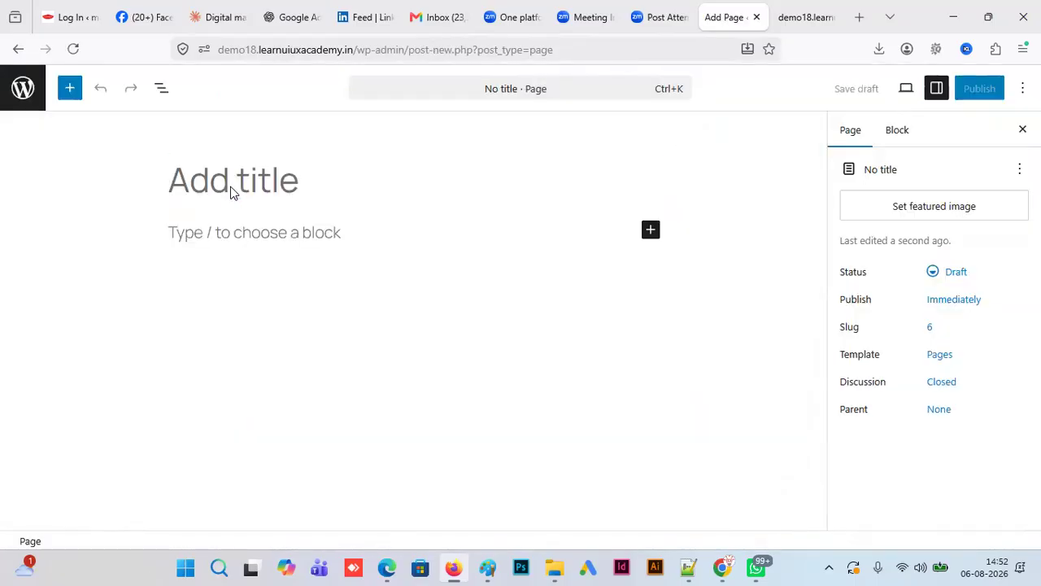
{"action": "left_click", "coordinate": [18, 49]}
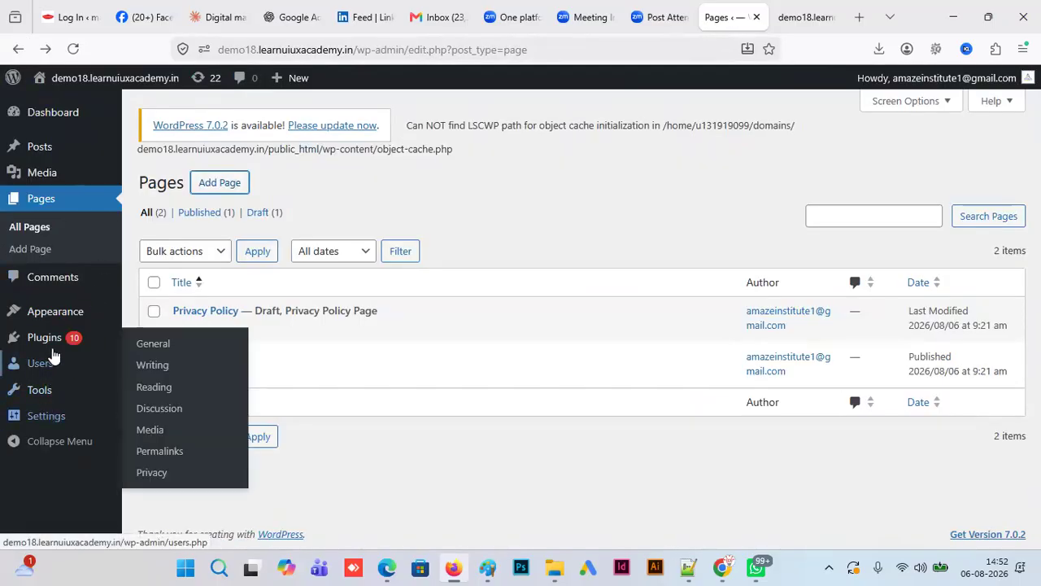
- Delete the Yoast SEO and WPForms Lite plugins from the installed plugins list, confirming each deletion
{"action": "left_click", "coordinate": [191, 344]}
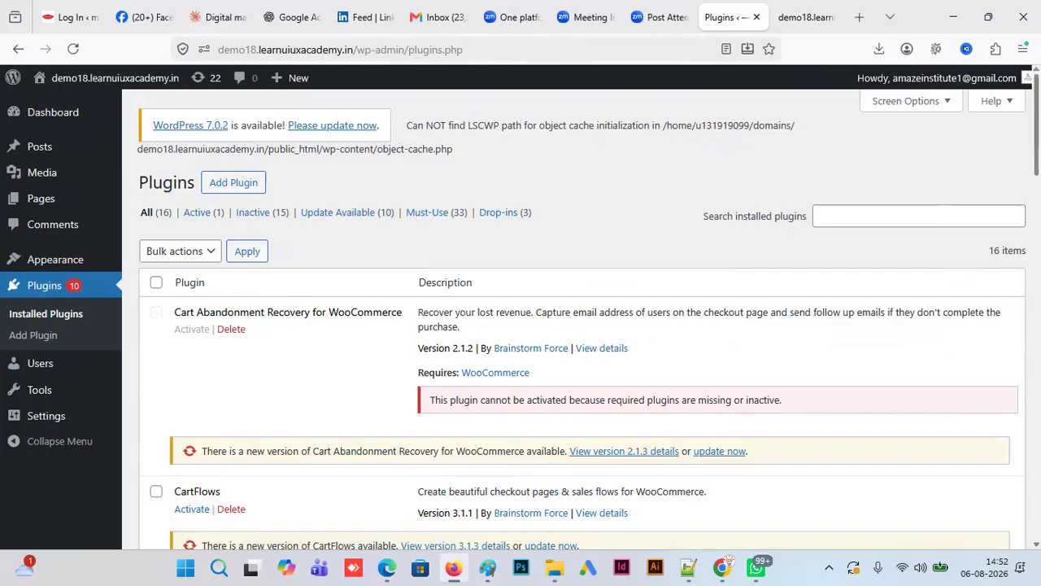
{"action": "scroll", "coordinate": [582, 326], "scroll_direction": "down", "scroll_amount": 20}
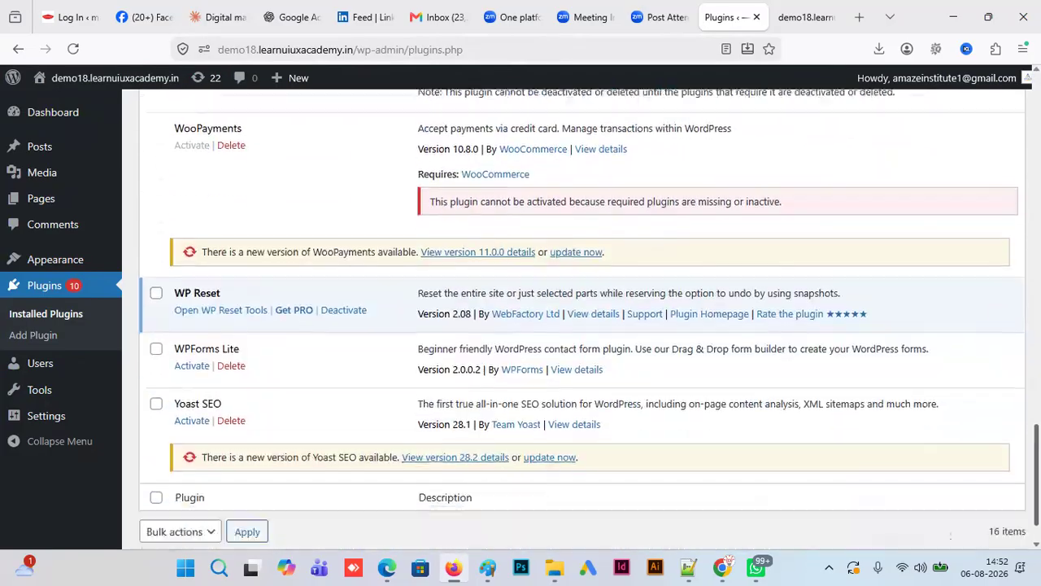
{"action": "scroll", "coordinate": [582, 326], "scroll_direction": "down", "scroll_amount": 1}
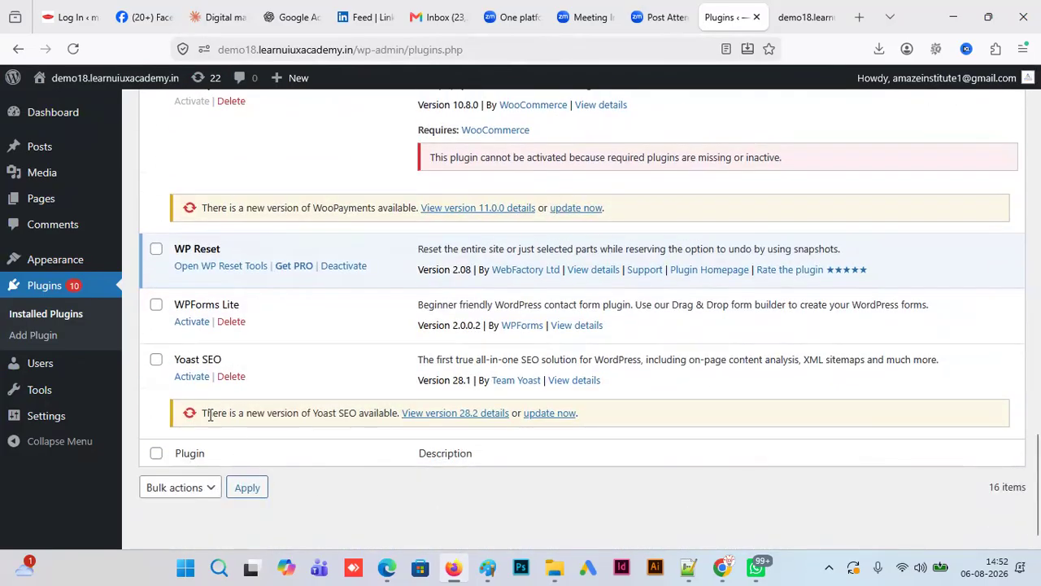
{"action": "left_click", "coordinate": [232, 376]}
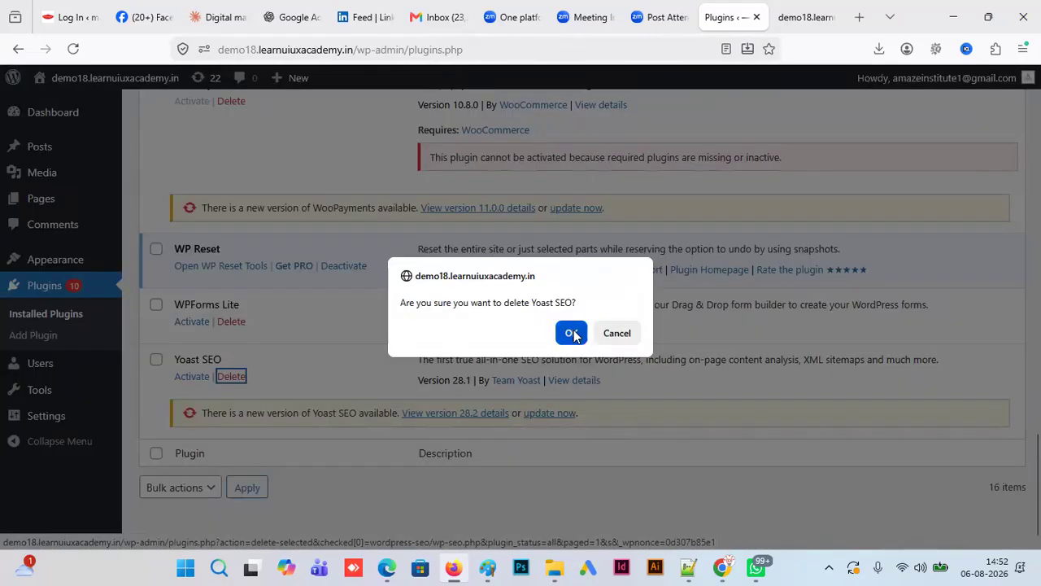
{"action": "left_click", "coordinate": [569, 332]}
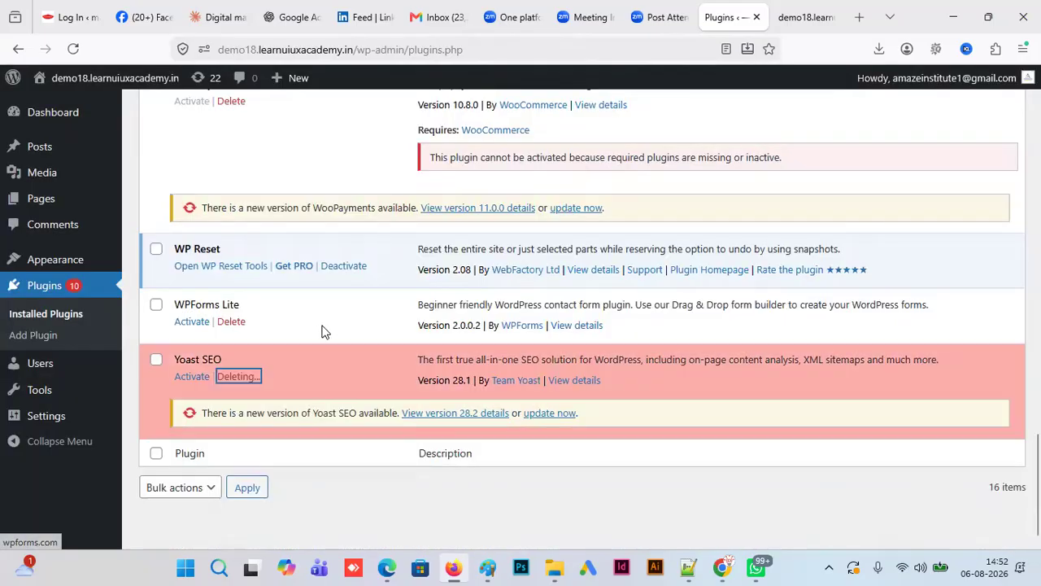
{"action": "left_click", "coordinate": [230, 366]}
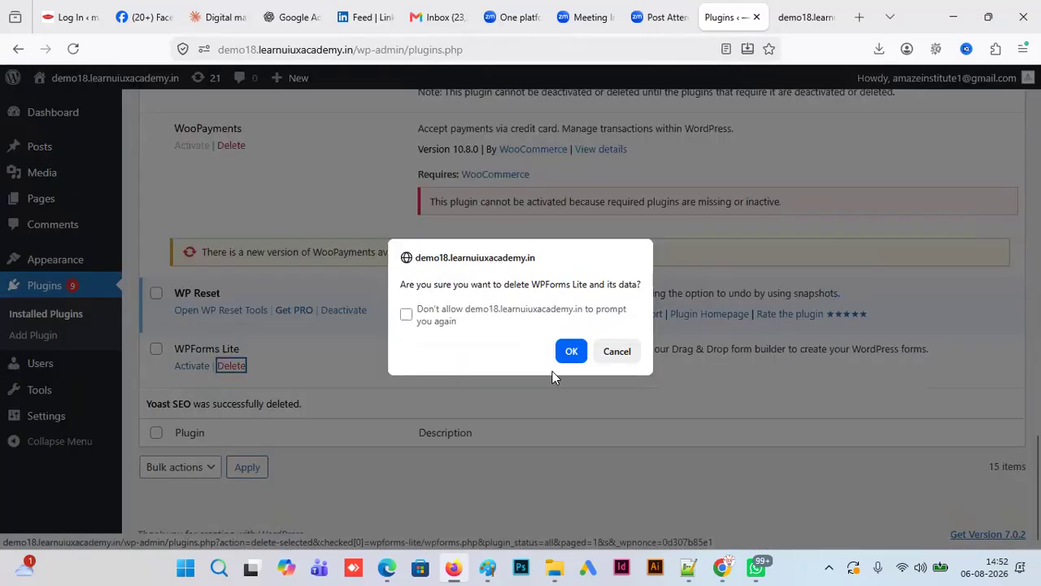
{"action": "left_click", "coordinate": [572, 358]}
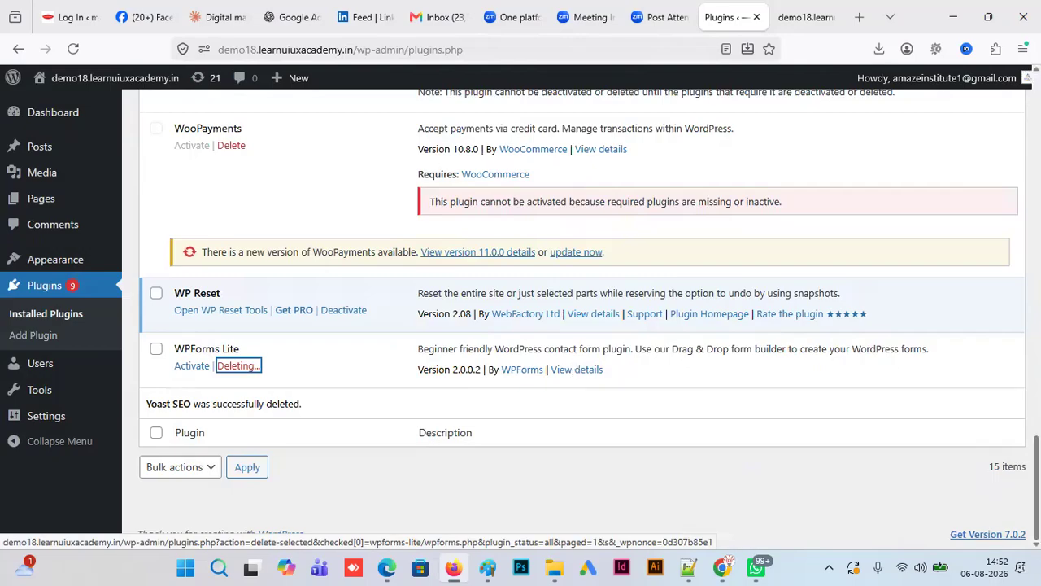
- Select all selectable plugins in the installed plugins list for a bulk action
{"action": "scroll", "coordinate": [572, 368], "scroll_direction": "up", "scroll_amount": 10}
{"action": "scroll", "coordinate": [572, 368], "scroll_direction": "up", "scroll_amount": 3}
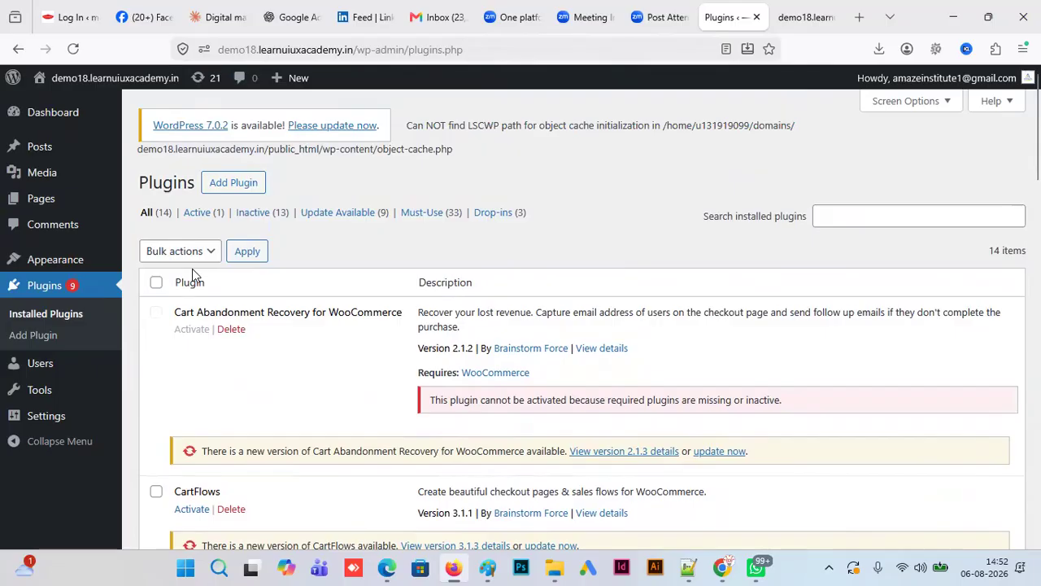
{"action": "left_click", "coordinate": [157, 285]}
{"action": "left_click", "coordinate": [205, 252]}
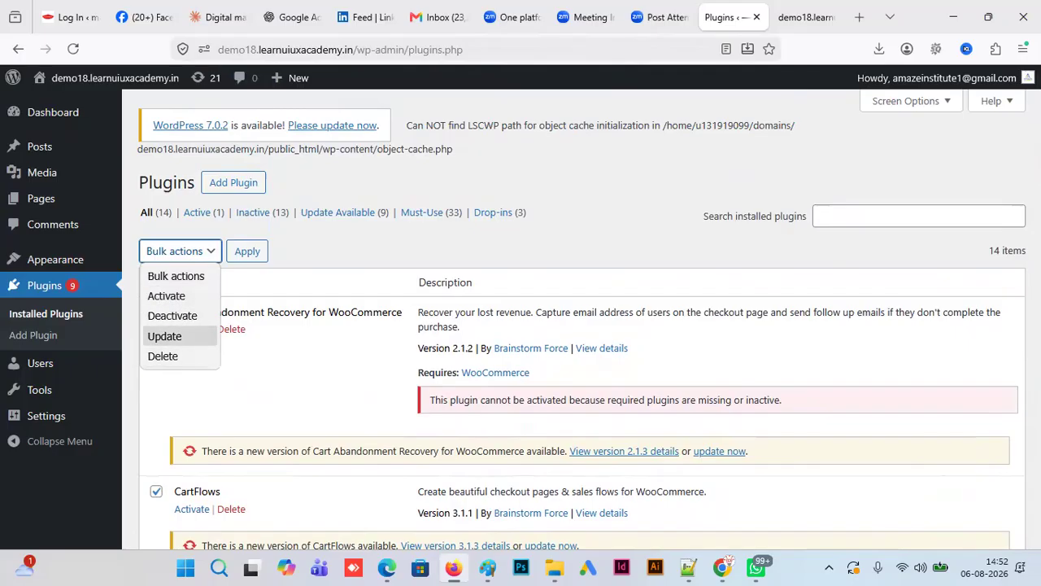
{"action": "left_click", "coordinate": [973, 165]}
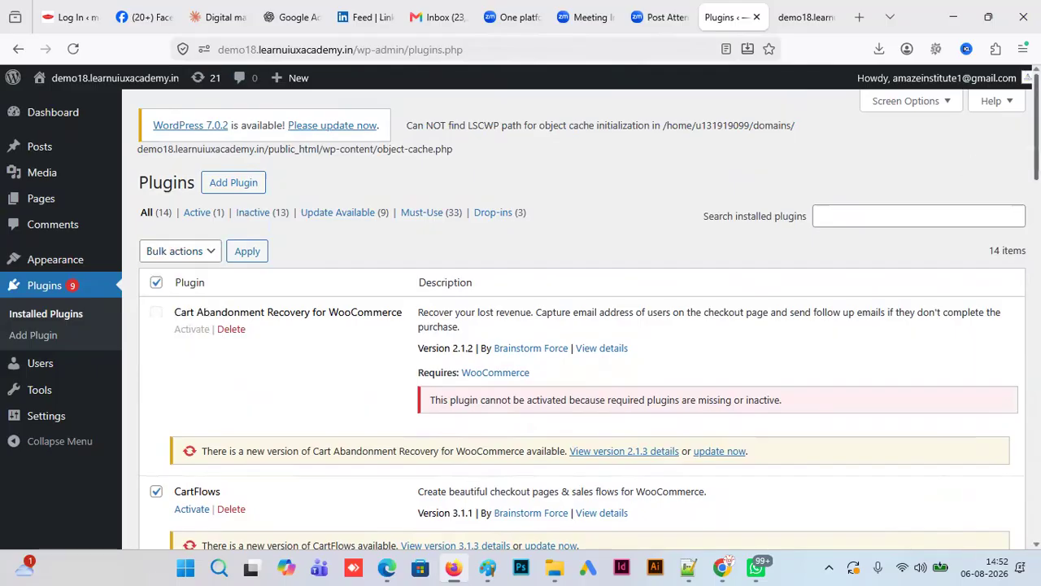
- Exclude WP Reset from the selection and bulk delete the other selected plugins, confirming the deletion
{"action": "scroll", "coordinate": [1035, 163], "scroll_direction": "down", "scroll_amount": 10}
{"action": "scroll", "coordinate": [569, 318], "scroll_direction": "down", "scroll_amount": 5}
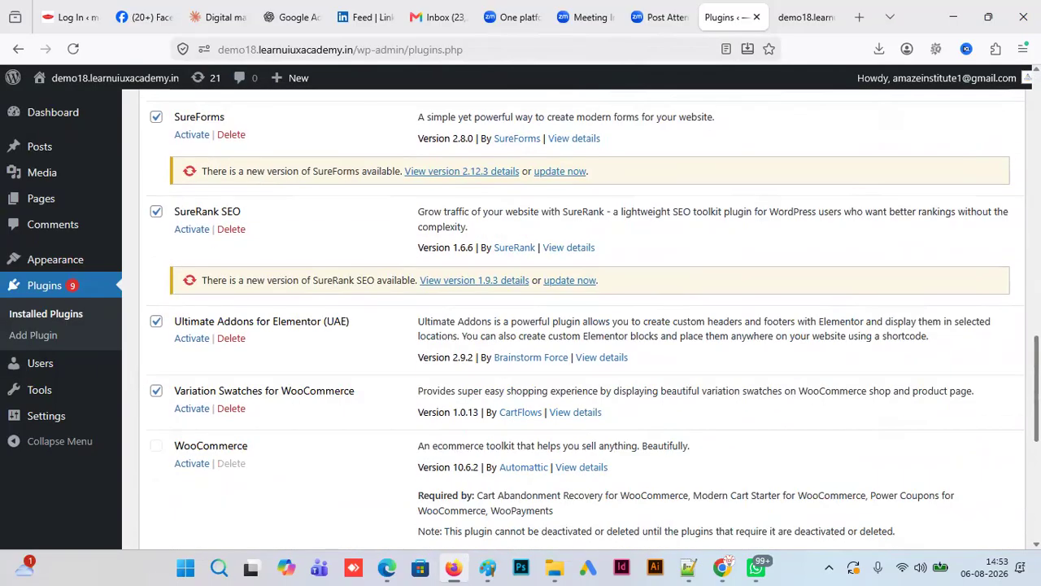
{"action": "scroll", "coordinate": [582, 318], "scroll_direction": "down", "scroll_amount": 3}
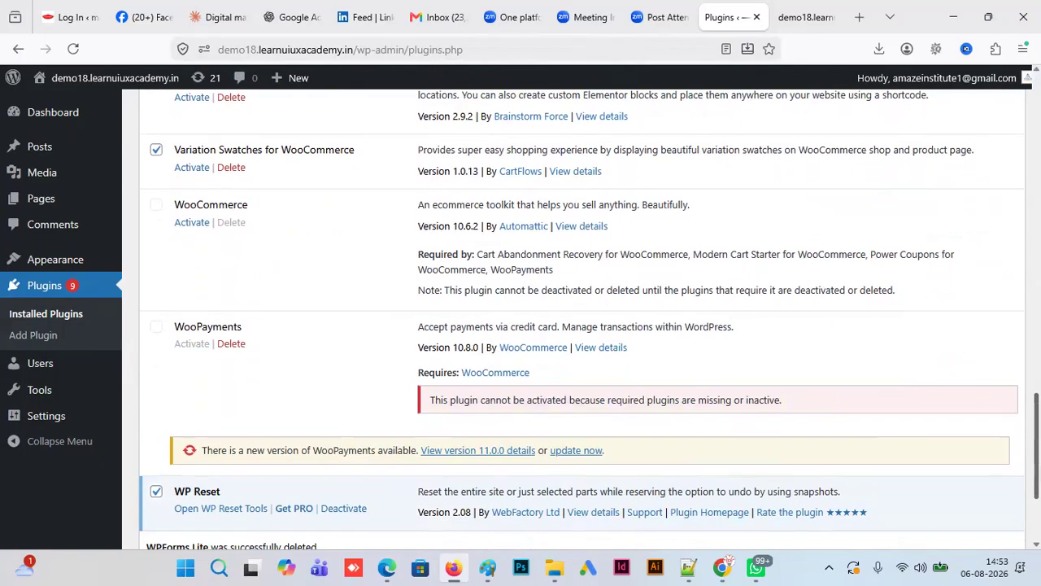
{"action": "scroll", "coordinate": [583, 317], "scroll_direction": "down", "scroll_amount": 2}
{"action": "scroll", "coordinate": [582, 317], "scroll_direction": "up", "scroll_amount": 3}
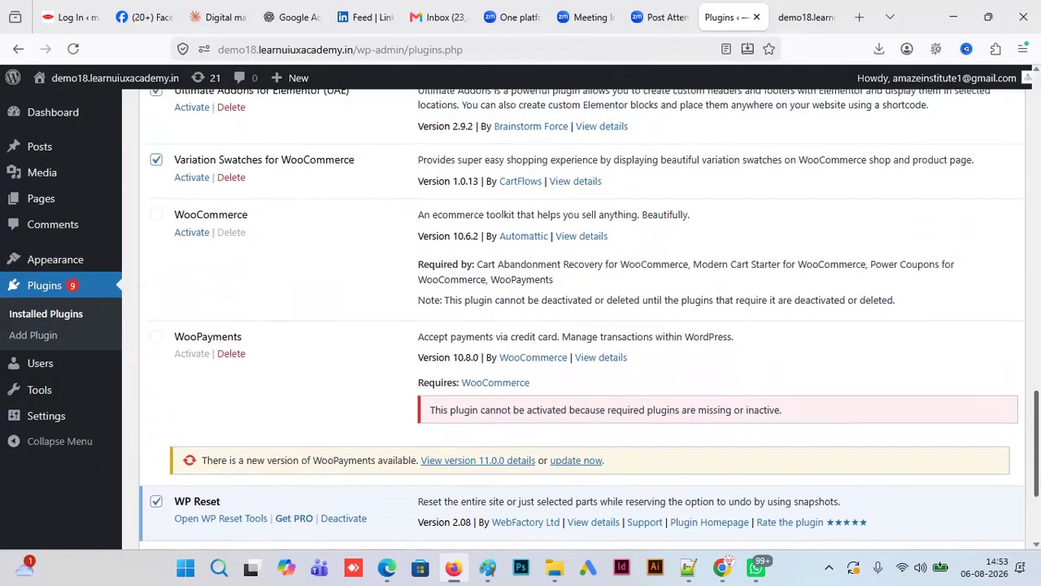
{"action": "scroll", "coordinate": [582, 317], "scroll_direction": "up", "scroll_amount": 3}
{"action": "scroll", "coordinate": [583, 317], "scroll_direction": "down", "scroll_amount": 2}
{"action": "scroll", "coordinate": [608, 527], "scroll_direction": "down", "scroll_amount": 3}
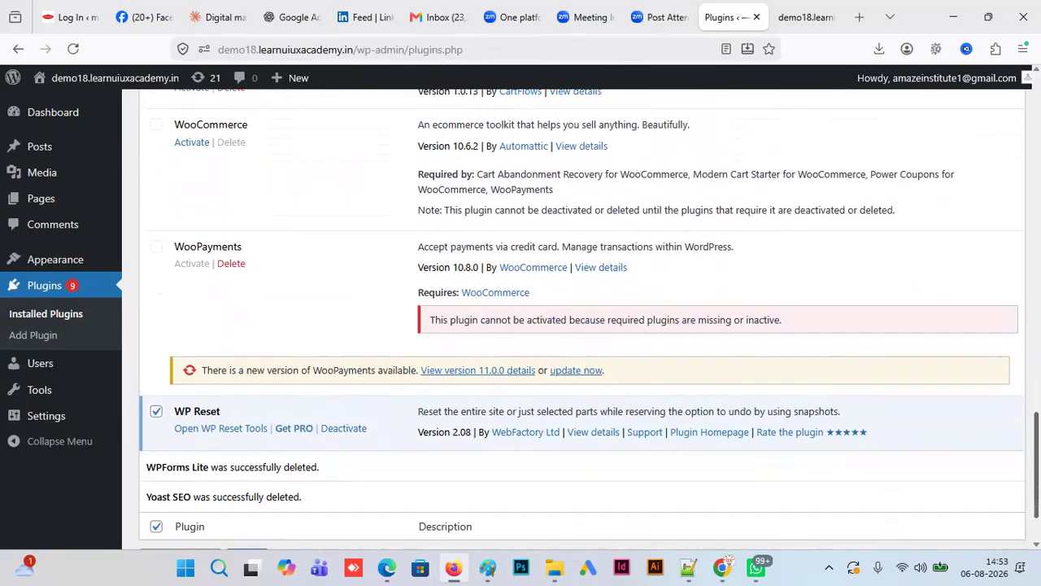
{"action": "left_click", "coordinate": [156, 412]}
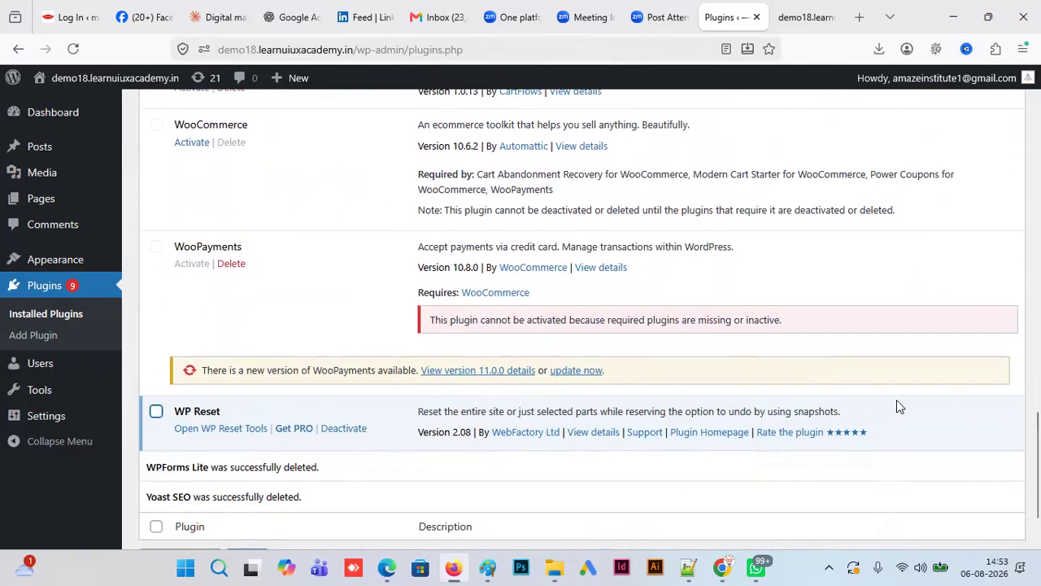
{"action": "scroll", "coordinate": [195, 228], "scroll_direction": "up", "scroll_amount": 15}
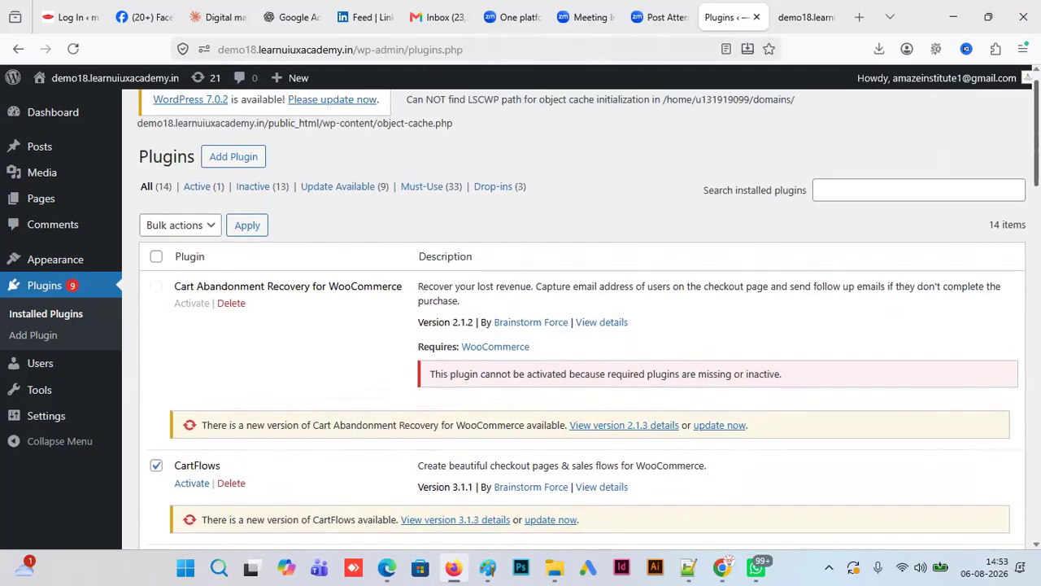
{"action": "left_click", "coordinate": [210, 225]}
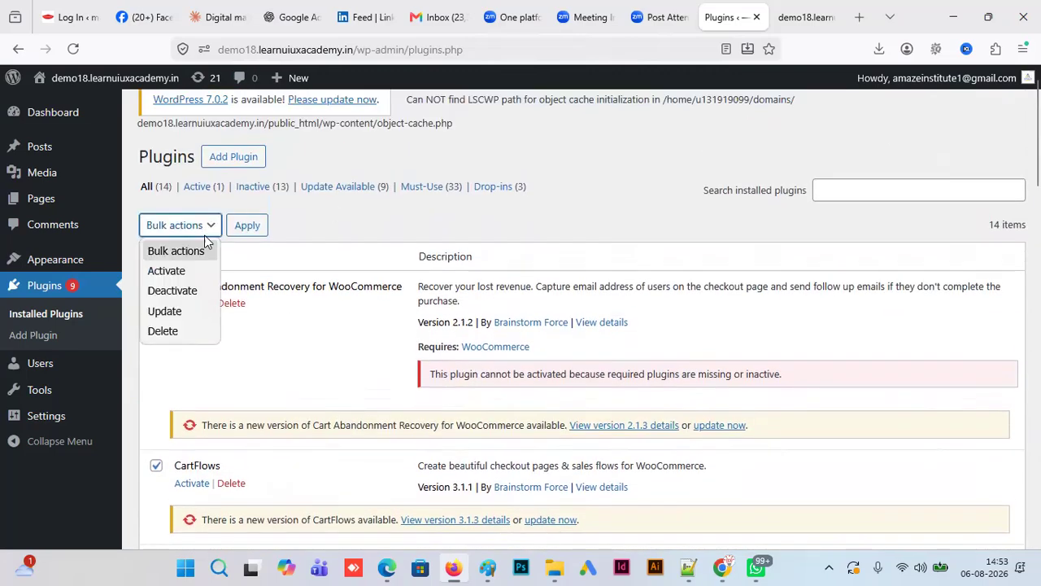
{"action": "left_click", "coordinate": [163, 330]}
{"action": "left_click", "coordinate": [248, 225]}
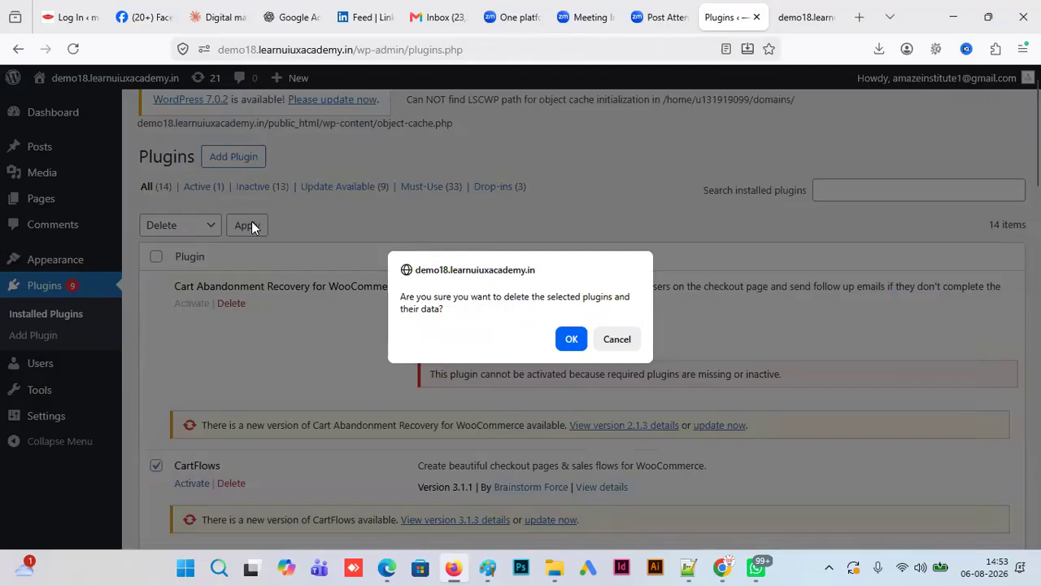
{"action": "left_click", "coordinate": [571, 339]}
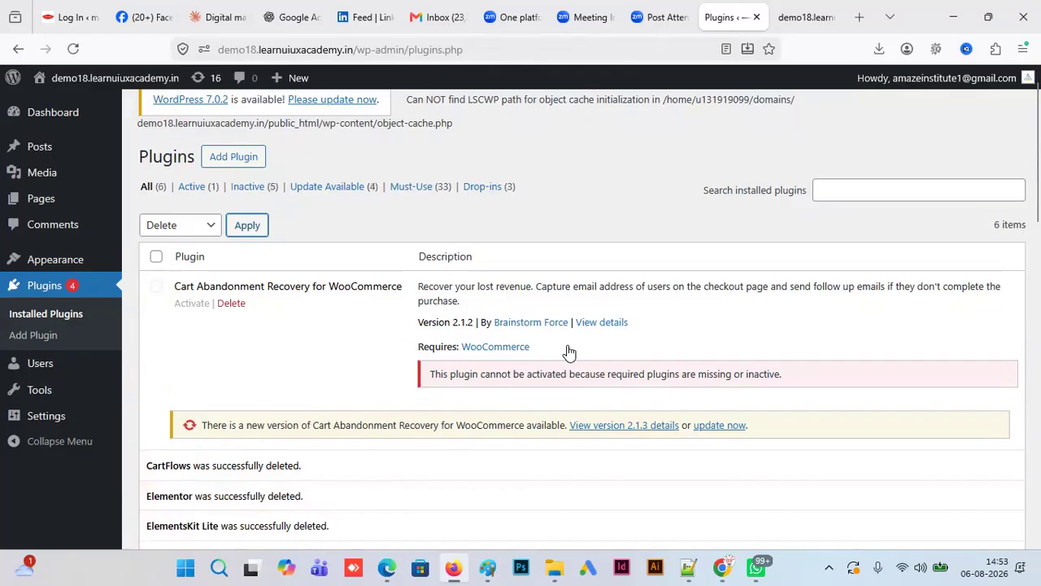
- Delete the Power Coupons for WooCommerce and Modern Cart Starter for WooCommerce plugins, confirming each deletion
{"action": "scroll", "coordinate": [509, 388], "scroll_direction": "down", "scroll_amount": 5}
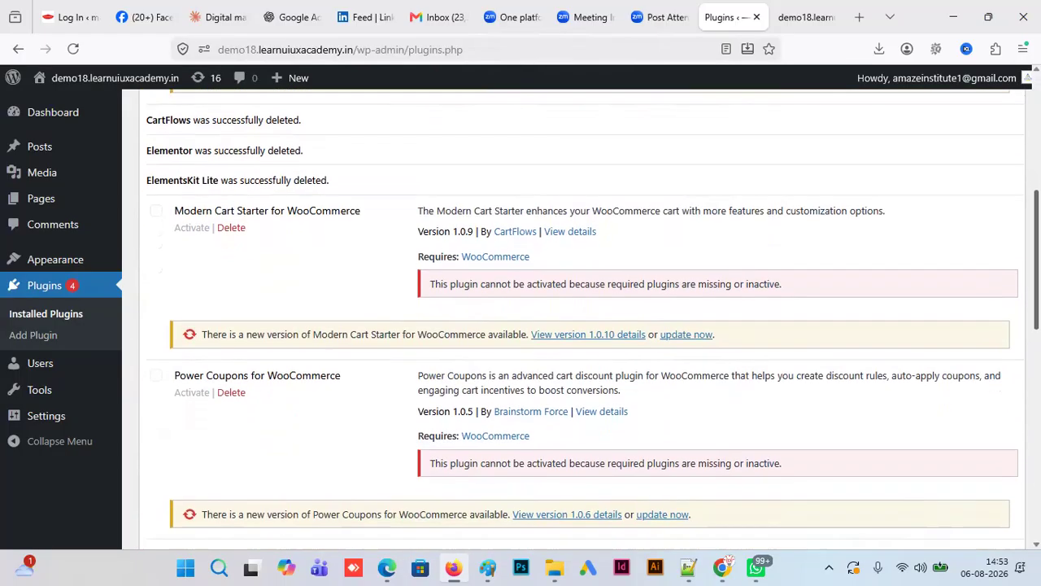
{"action": "left_click", "coordinate": [236, 346]}
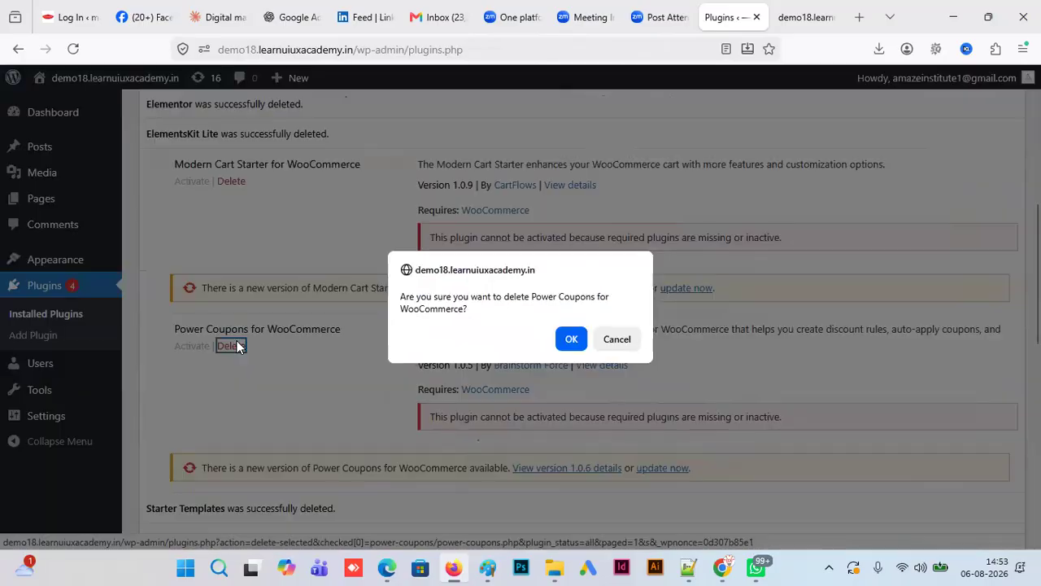
{"action": "left_click", "coordinate": [560, 340]}
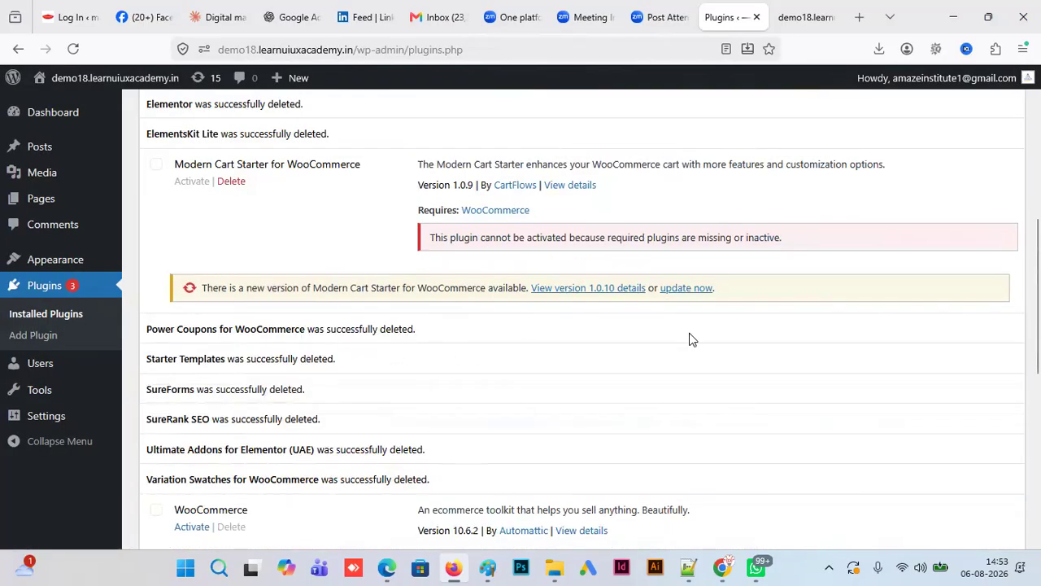
{"action": "left_click", "coordinate": [230, 181]}
{"action": "left_click", "coordinate": [572, 345]}
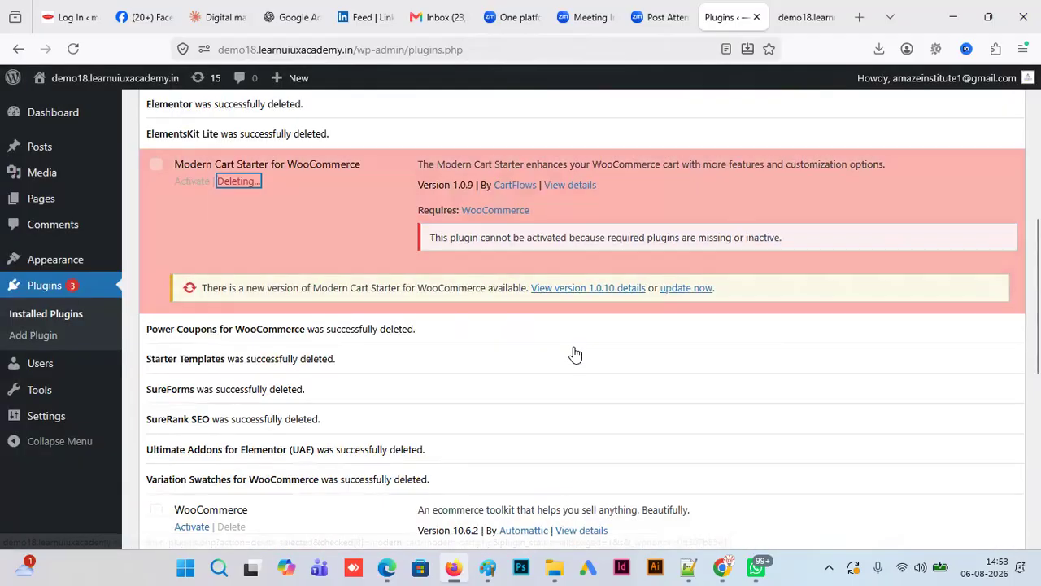
- Delete the Cart Abandonment Recovery for WooCommerce and WooPayments plugins, confirming each deletion
{"action": "scroll", "coordinate": [296, 226], "scroll_direction": "up", "scroll_amount": 4}
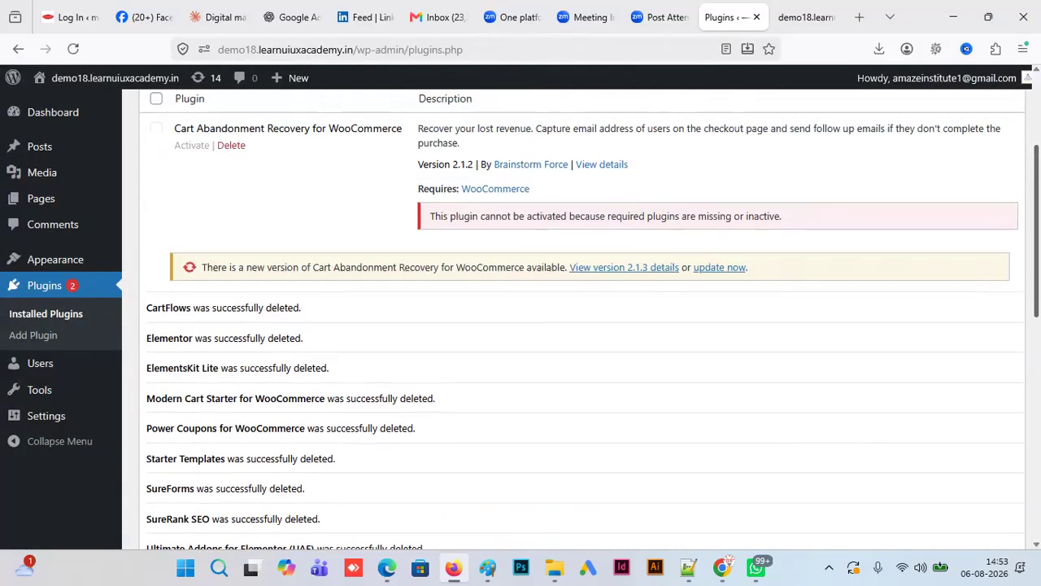
{"action": "left_click", "coordinate": [231, 210]}
{"action": "left_click", "coordinate": [568, 343]}
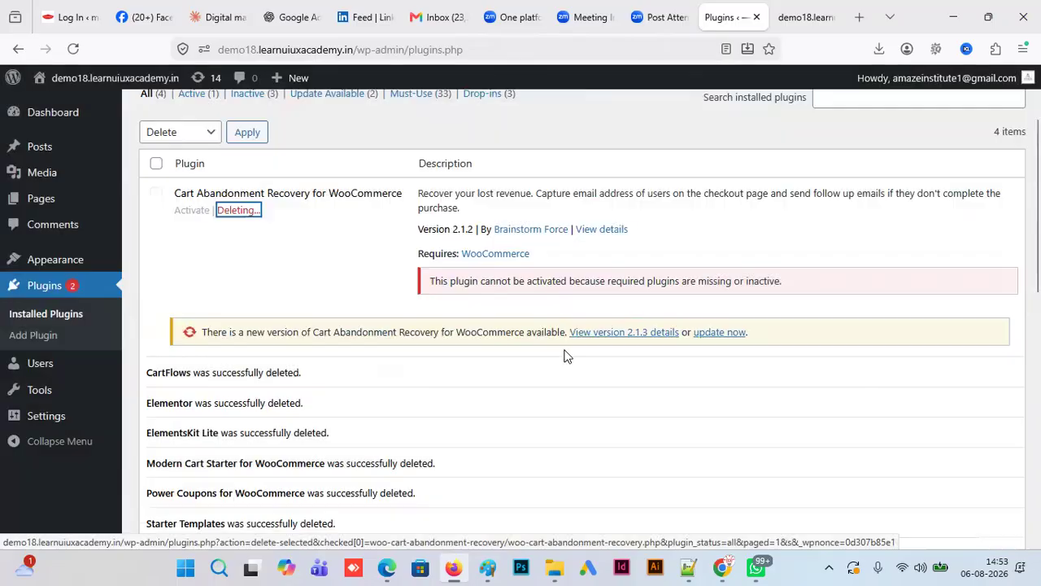
{"action": "scroll", "coordinate": [920, 269], "scroll_direction": "up", "scroll_amount": 1}
{"action": "scroll", "coordinate": [921, 270], "scroll_direction": "down", "scroll_amount": 5}
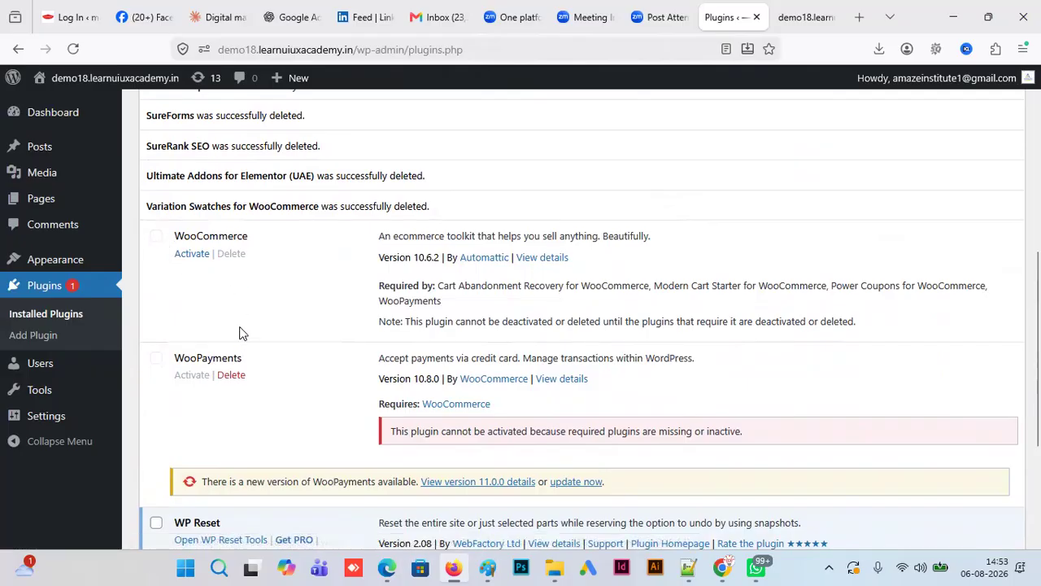
{"action": "left_click", "coordinate": [241, 375]}
{"action": "left_click", "coordinate": [570, 333]}
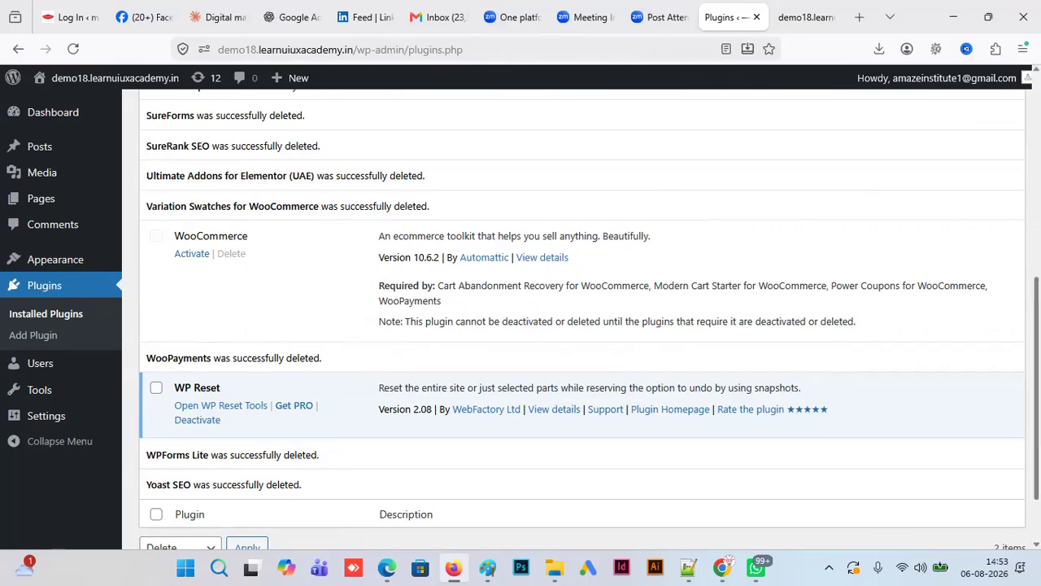
- Open the list of all pages in the WordPress dashboard to check which pages remain
{"action": "scroll", "coordinate": [865, 86], "scroll_direction": "up", "scroll_amount": 10}
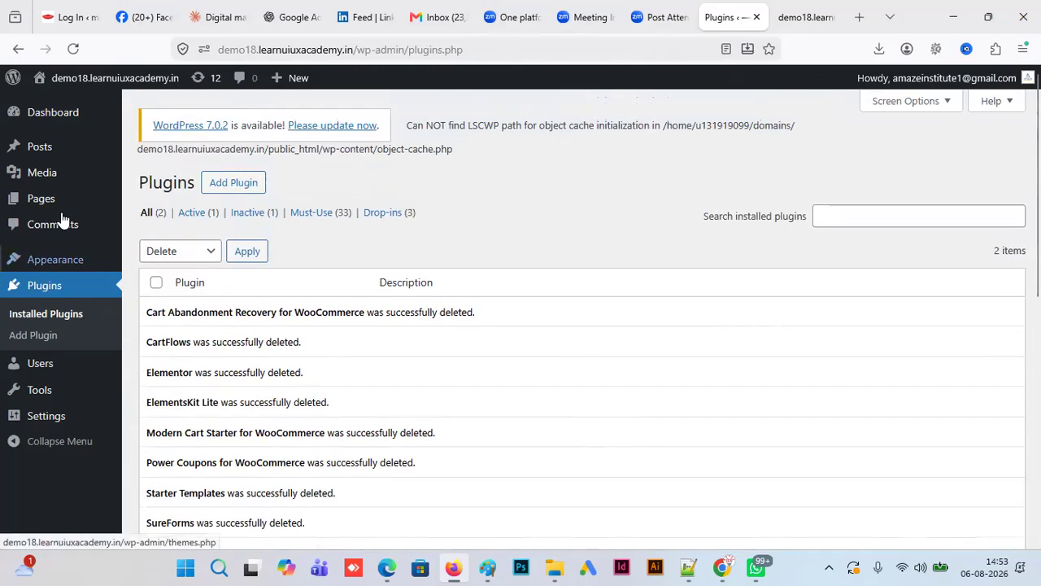
{"action": "mouse_move", "coordinate": [57, 202]}
{"action": "left_click", "coordinate": [143, 202]}
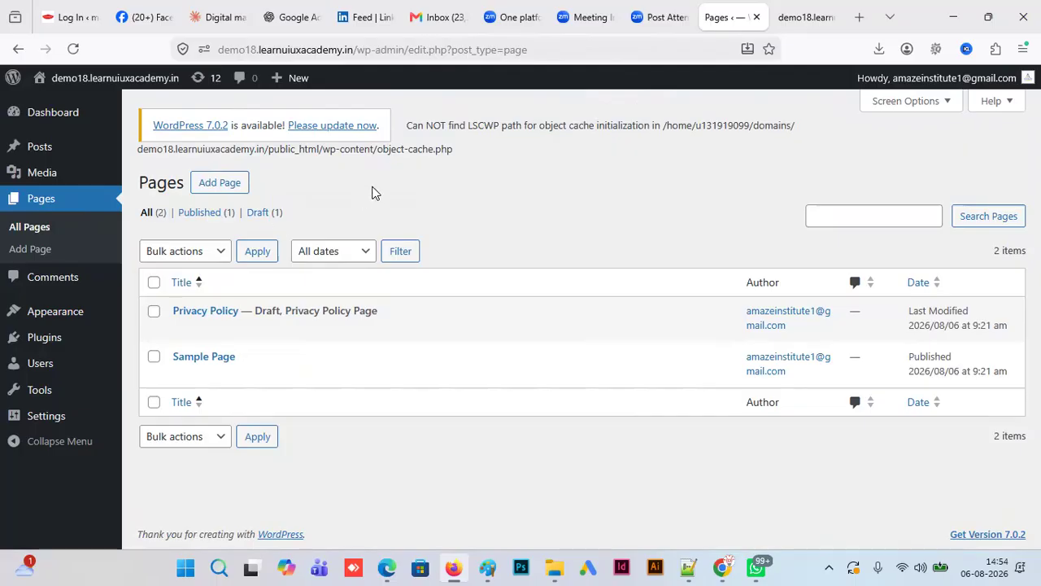
- Switch to the untitled Google Docs document and add "Niche:" below Astra, followed by "Catering services" after a blank line
{"action": "mouse_move", "coordinate": [722, 567]}
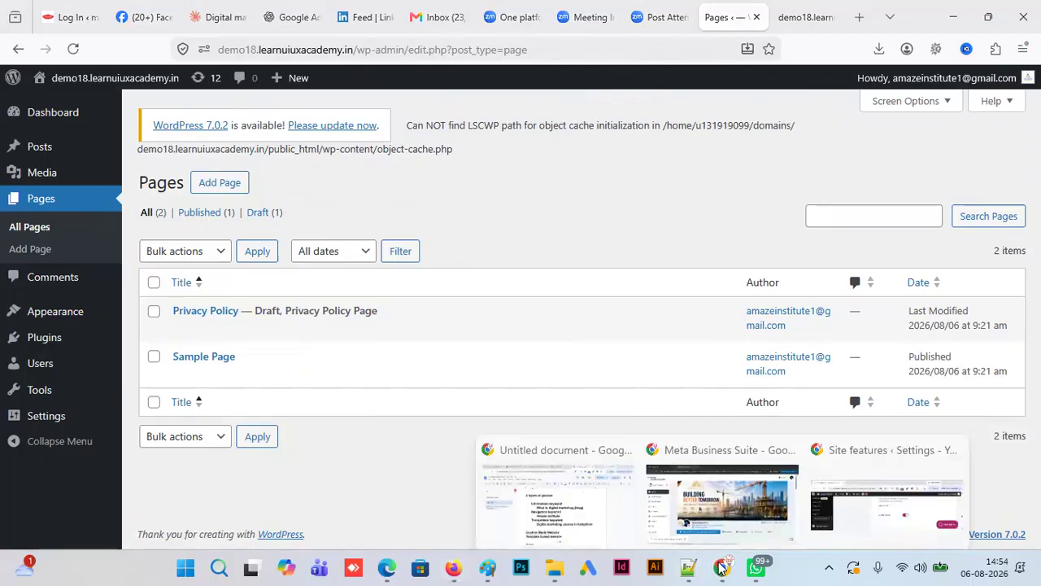
{"action": "left_click", "coordinate": [577, 519]}
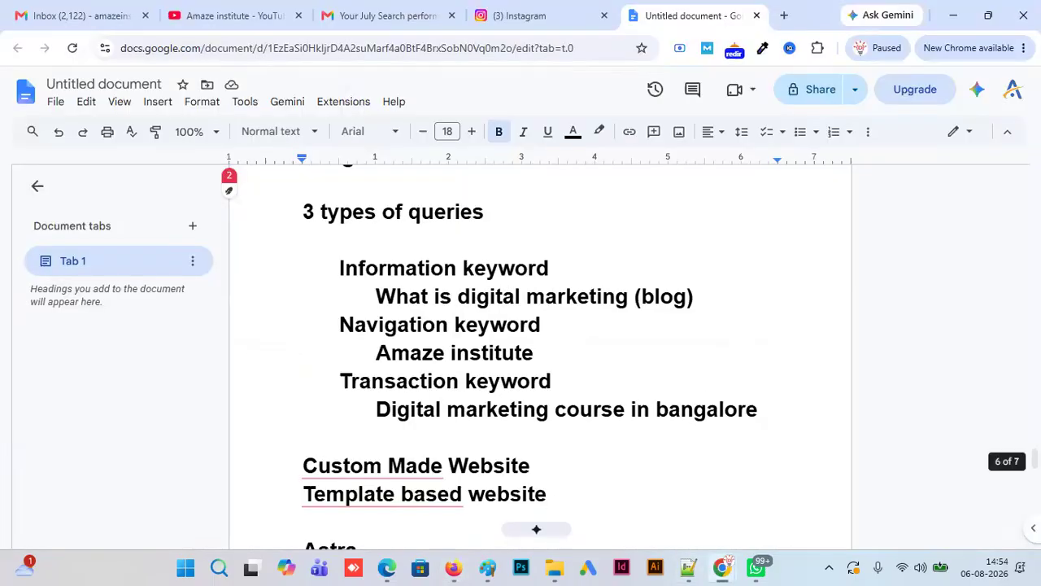
{"action": "scroll", "coordinate": [540, 350], "scroll_direction": "down", "scroll_amount": 8}
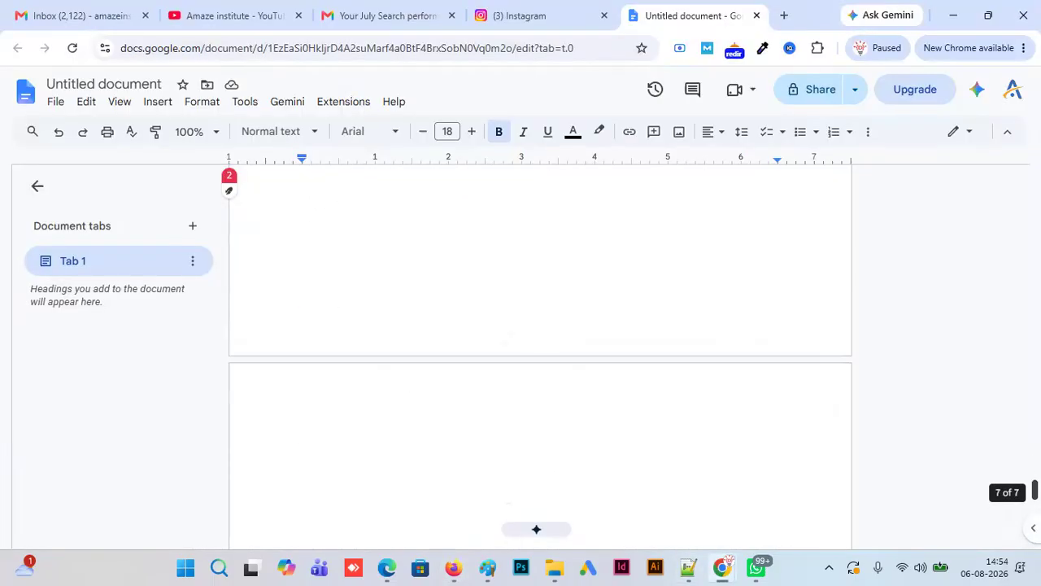
{"action": "scroll", "coordinate": [540, 350], "scroll_direction": "up", "scroll_amount": 2}
{"action": "left_click", "coordinate": [402, 285]}
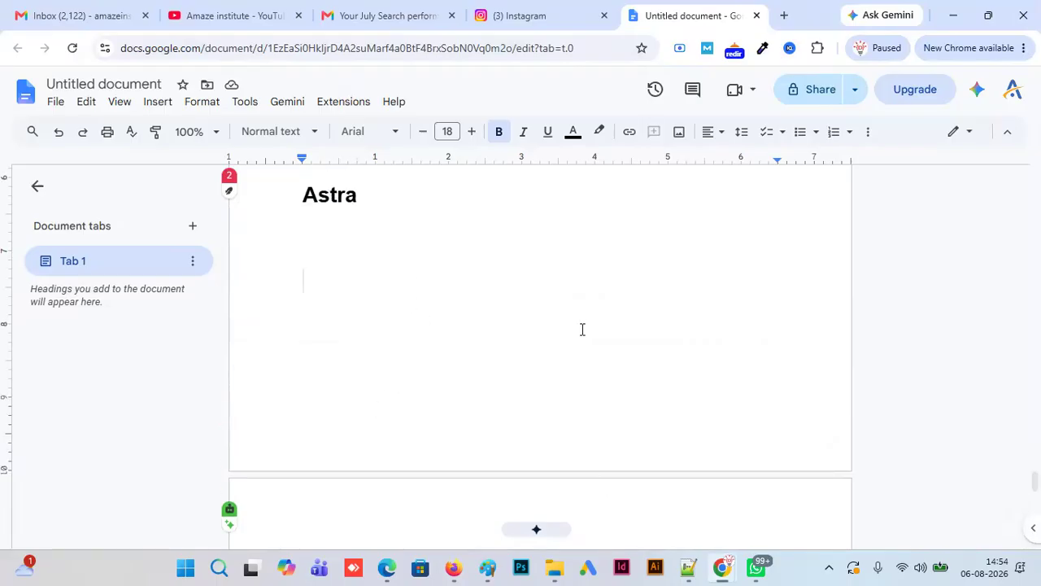
{"action": "type", "text": "Ni"}
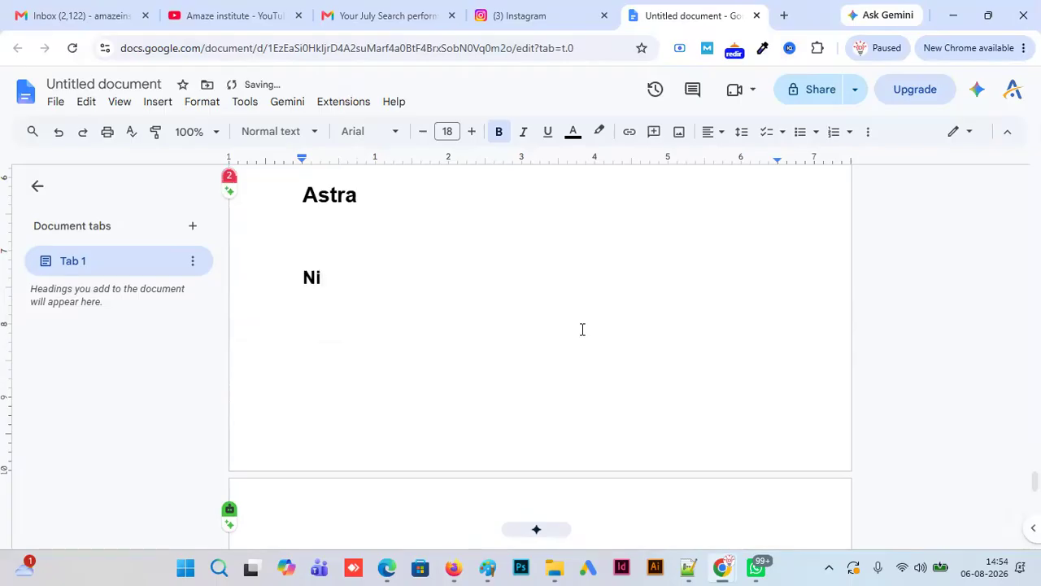
{"action": "type", "text": "che:"}
{"action": "key", "text": "Return"}
{"action": "key", "text": "Return"}
{"action": "type", "text": "C"}
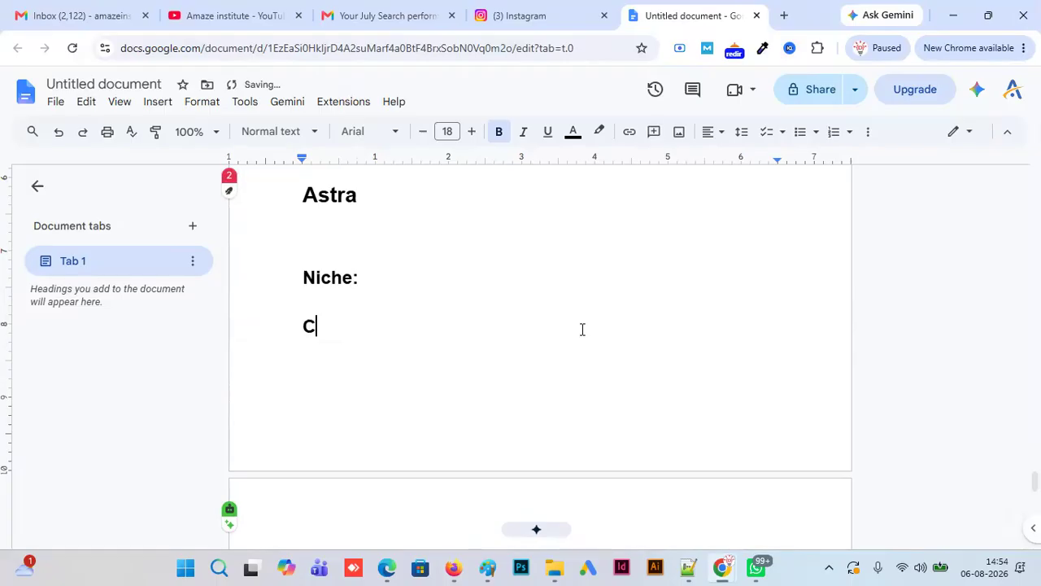
{"action": "type", "text": "ater"}
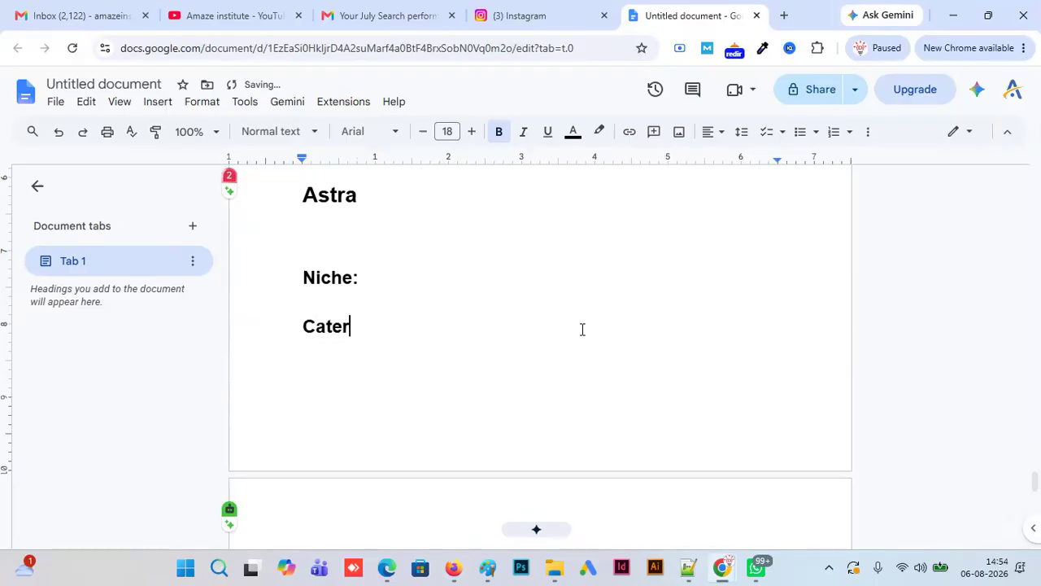
{"action": "type", "text": "ing services"}
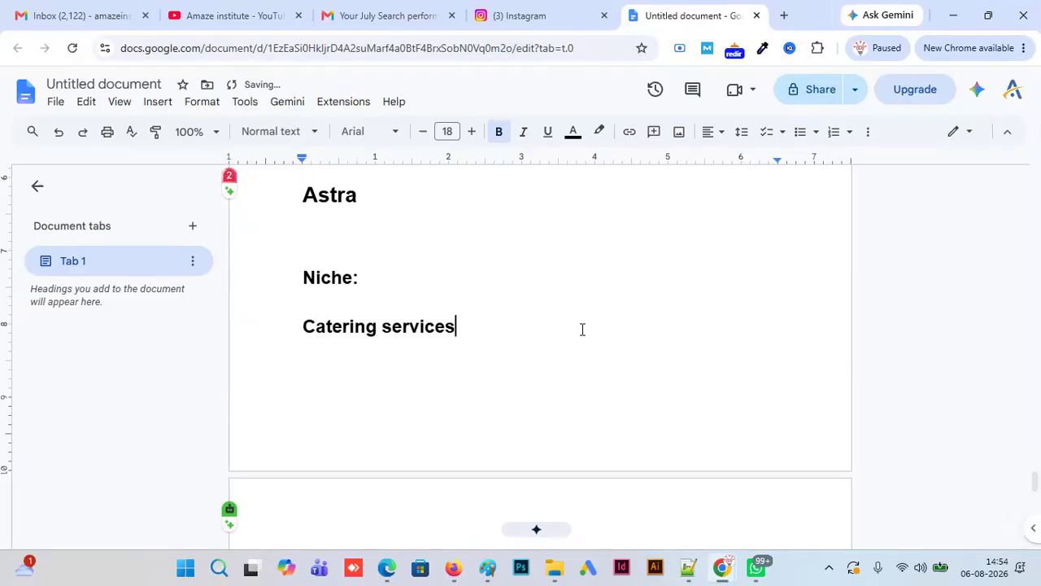
- Add the line "Location: bangalore" directly under Catering services
{"action": "key", "text": "Return"}
{"action": "type", "text": "l"}
{"action": "type", "text": "ocation"}
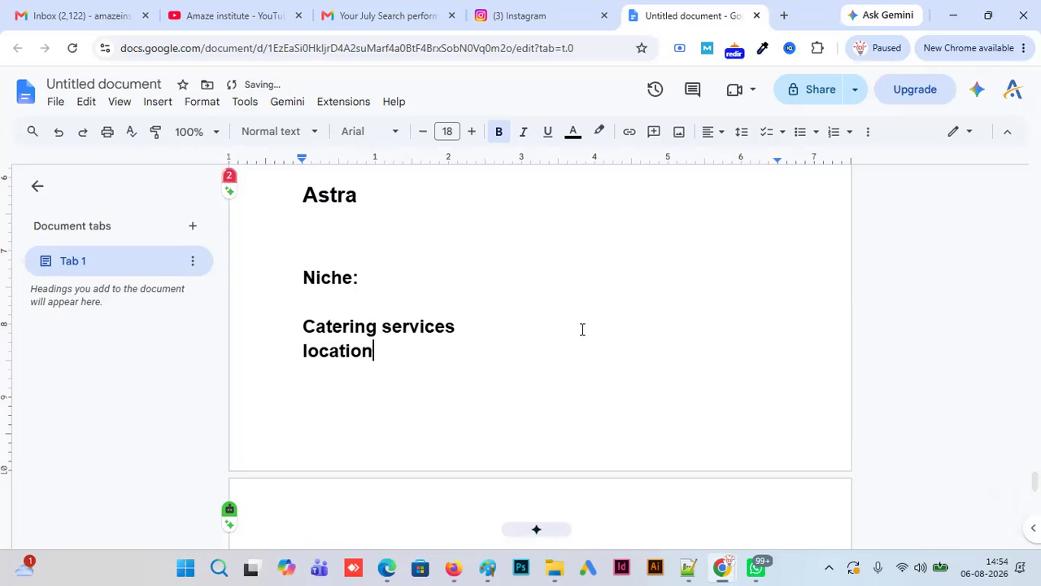
{"action": "type", "text": ": bangalore"}
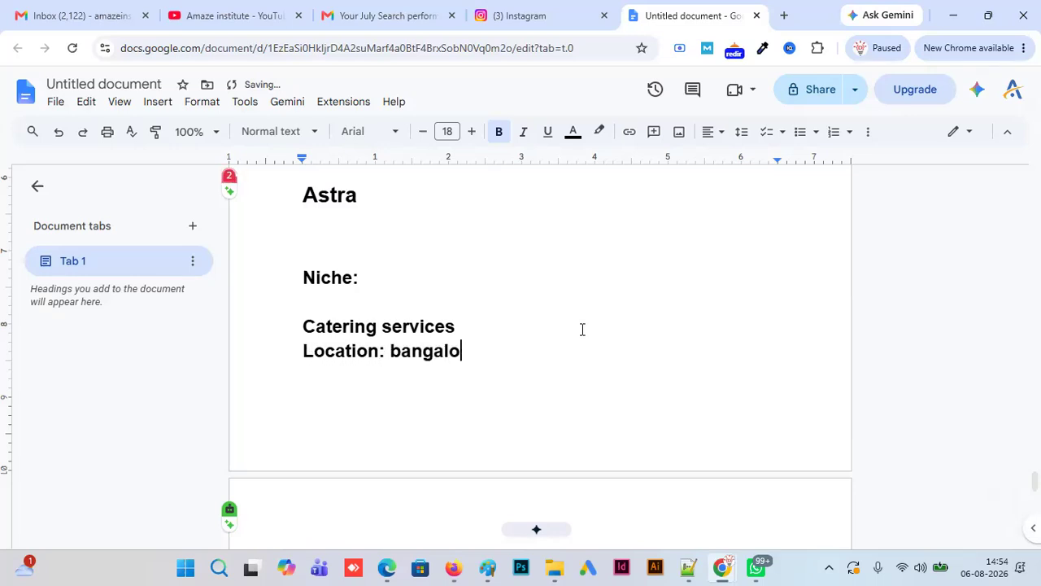
- Start a page list on a new line below the location line with Home and About on separate lines
{"action": "key", "text": "Return"}
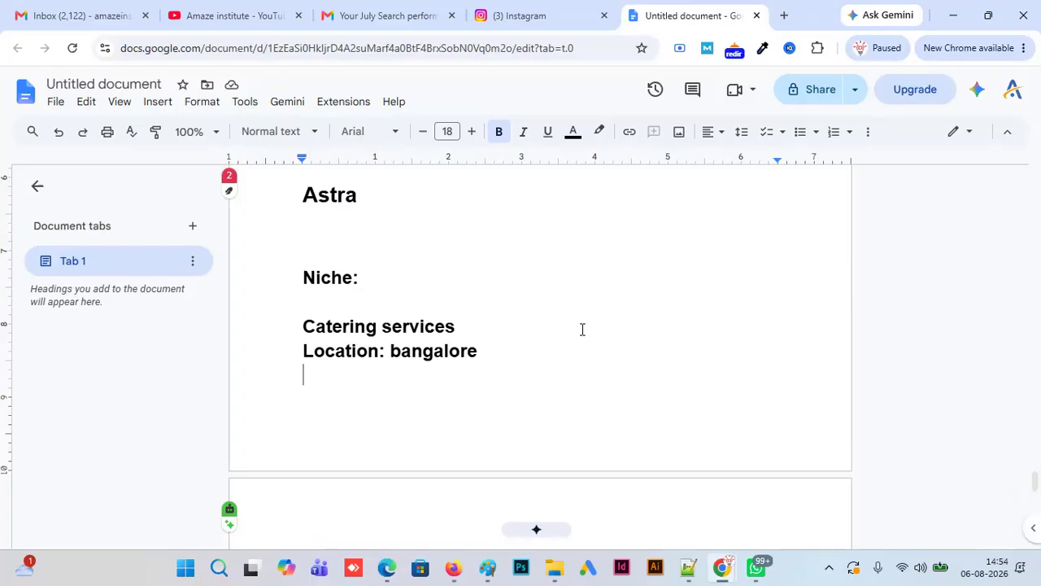
{"action": "key", "text": "Return"}
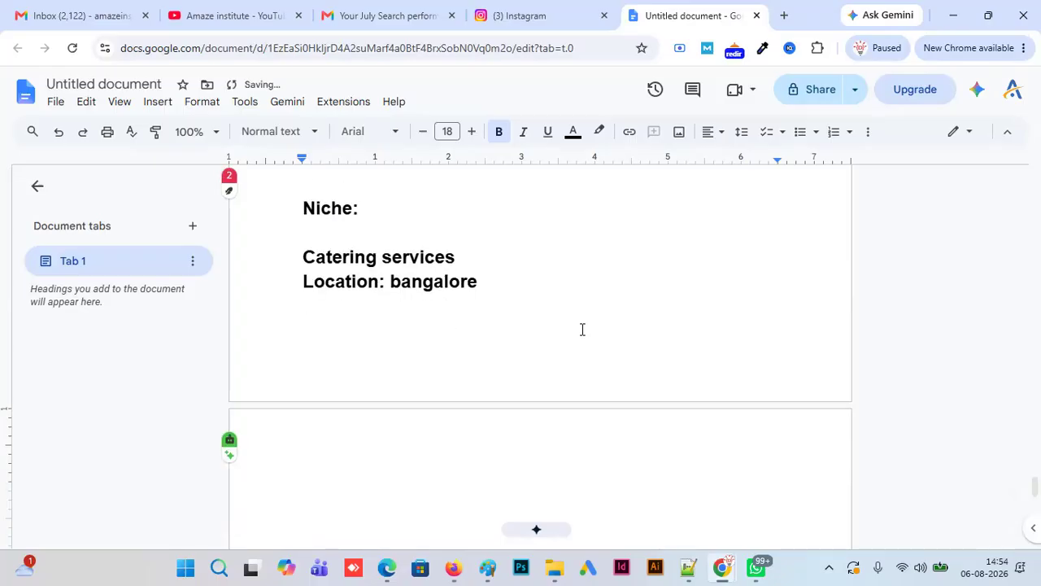
{"action": "type", "text": "Homw"}
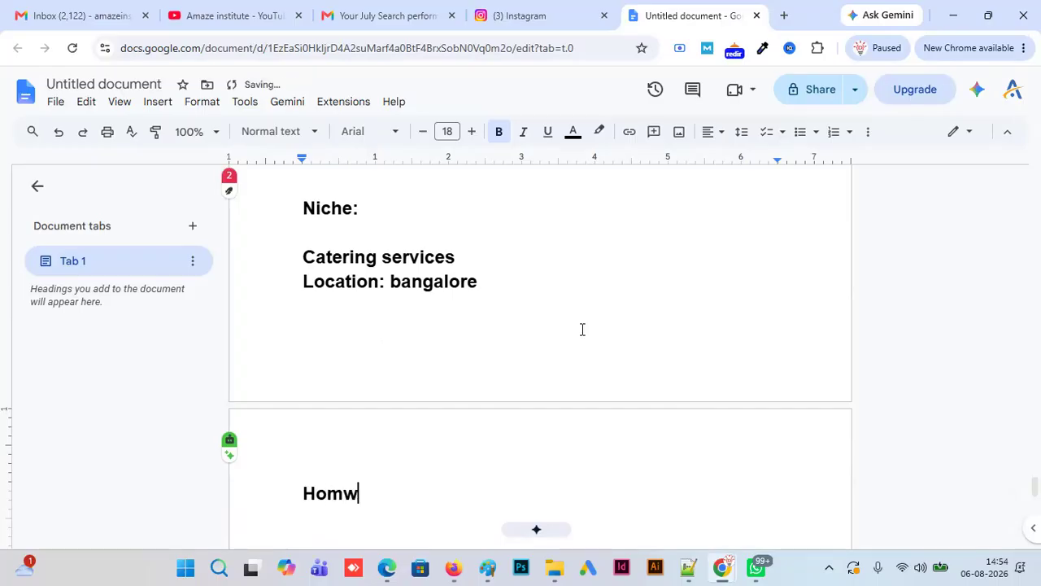
{"action": "key", "text": "Return"}
{"action": "key", "text": "BackSpace"}
{"action": "key", "text": "BackSpace"}
{"action": "type", "text": "e"}
{"action": "key", "text": "Return"}
{"action": "type", "text": "About"}
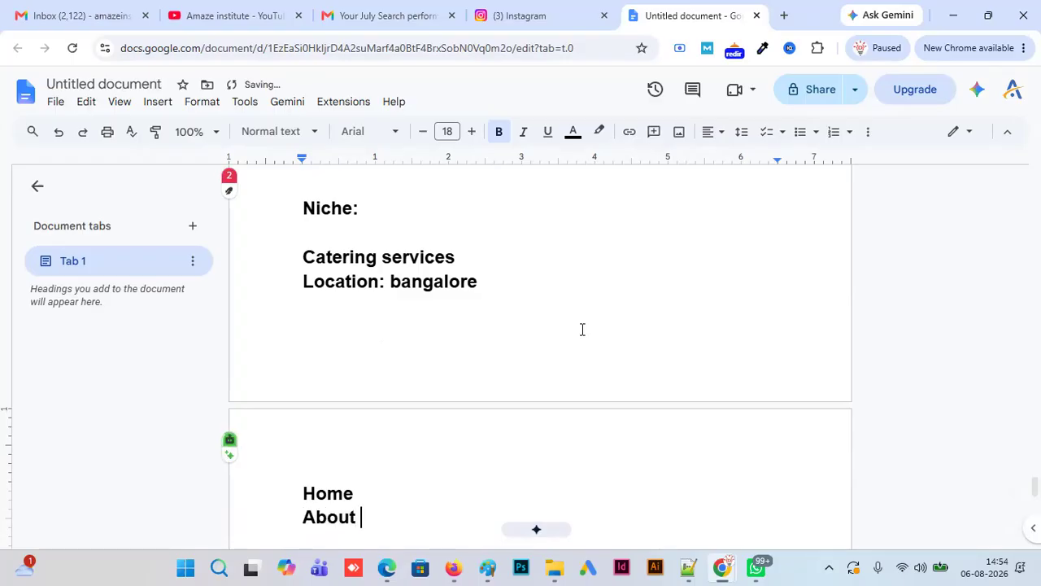
- Continue the page list below About with Services, Blog and Contact us, each on its own line
{"action": "key", "text": "Return"}
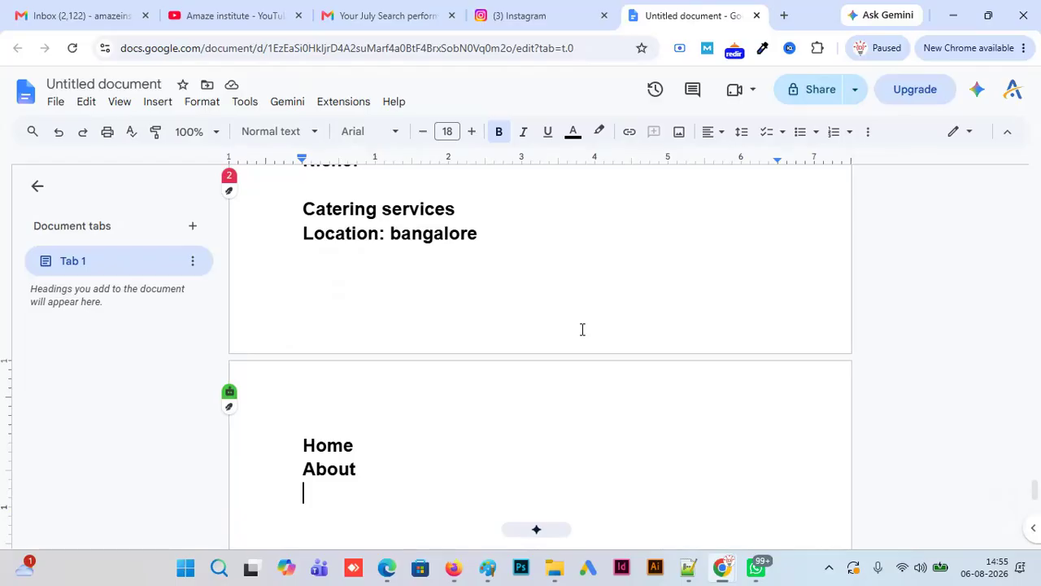
{"action": "type", "text": "services"}
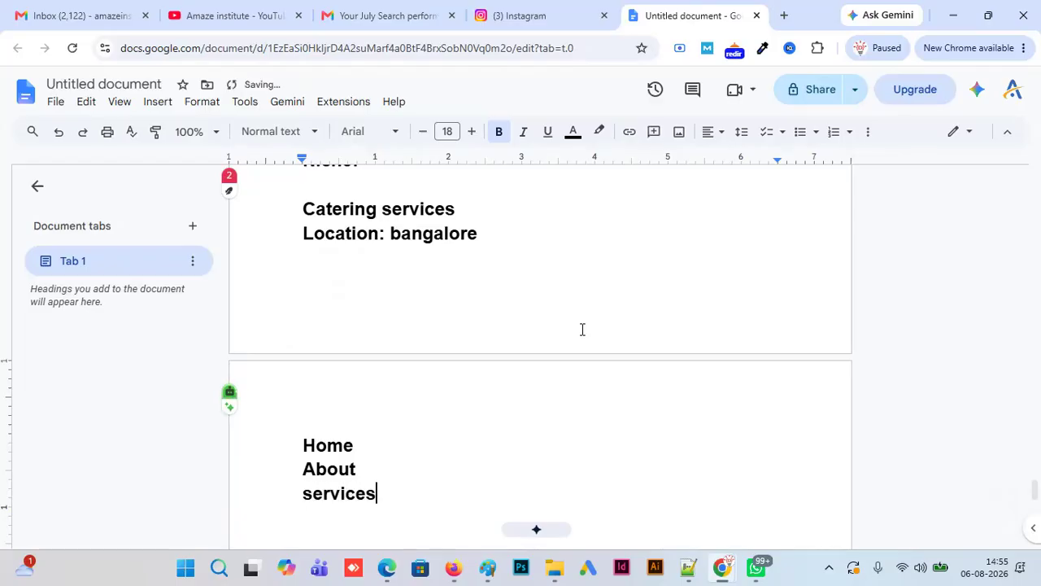
{"action": "key", "text": "Return"}
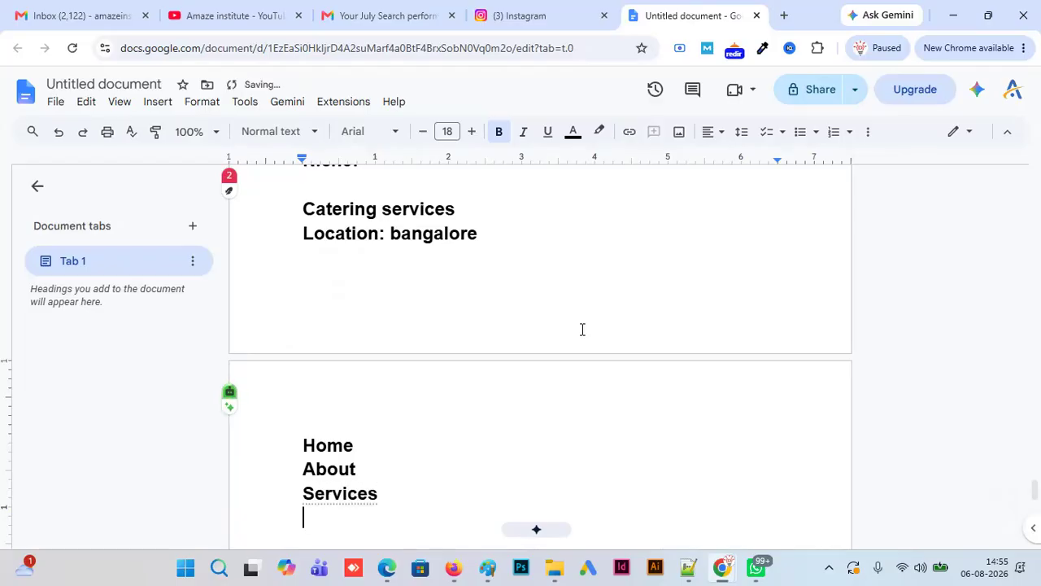
{"action": "type", "text": "blog"}
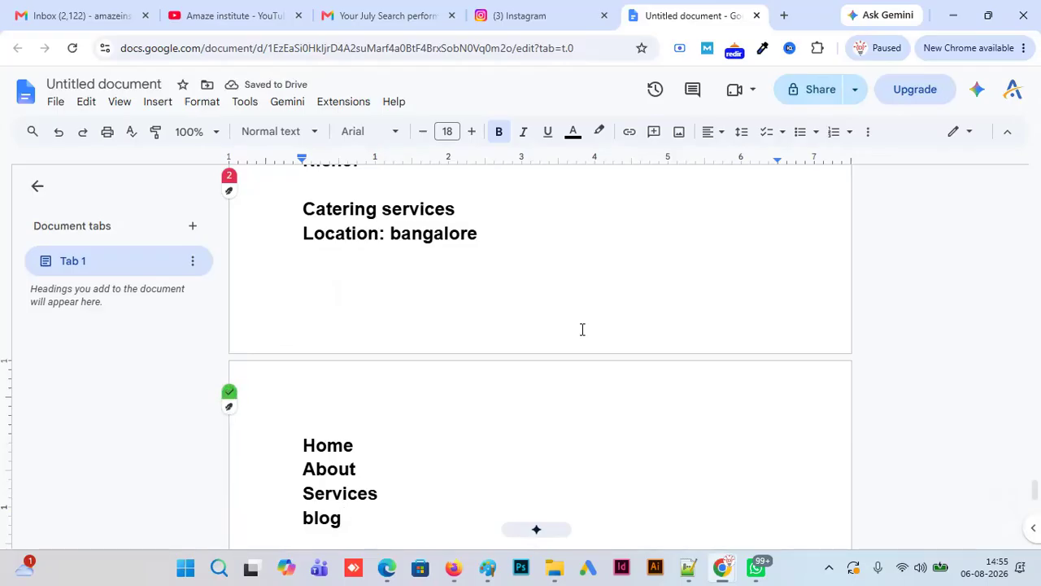
{"action": "key", "text": "Return"}
{"action": "type", "text": "co"}
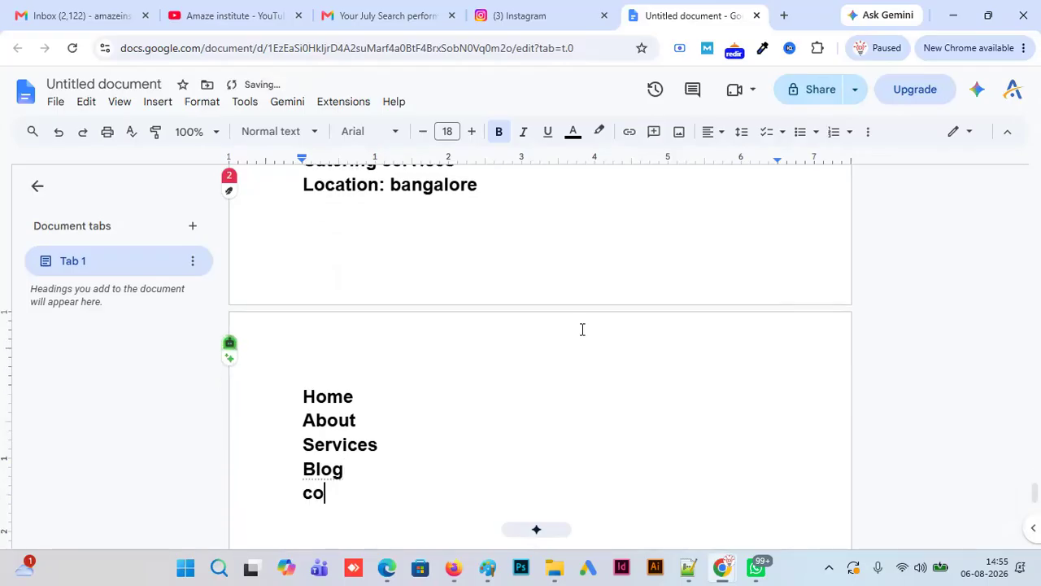
{"action": "type", "text": "ntact us"}
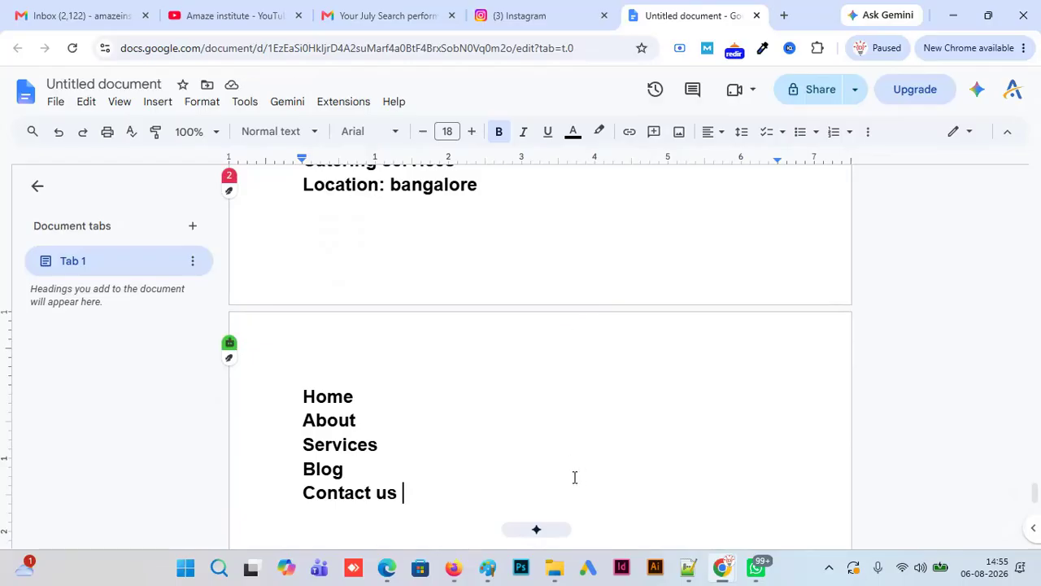
- Add the line "Keyword research" after a blank line below Contact us, leaving another blank line under it
{"action": "key", "text": "Return"}
{"action": "key", "text": "Return"}
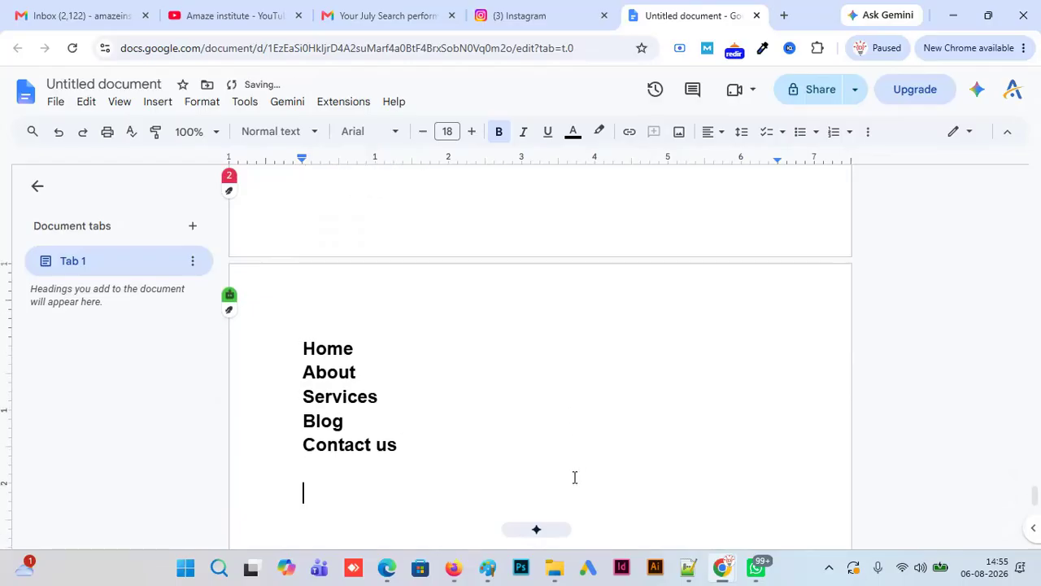
{"action": "type", "text": "keyword"}
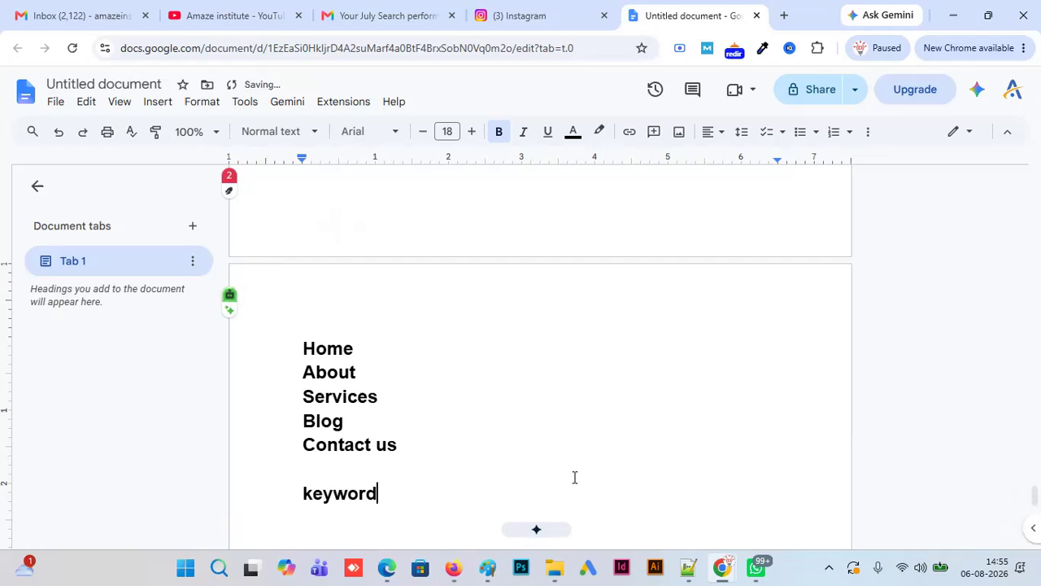
{"action": "type", "text": " research"}
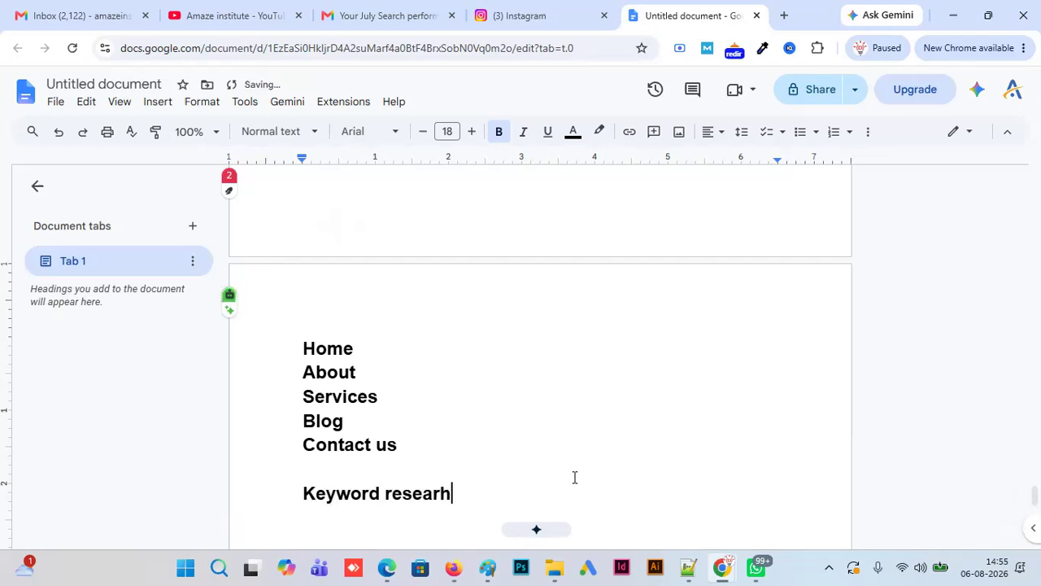
{"action": "key", "text": "Return"}
{"action": "key", "text": "Return"}
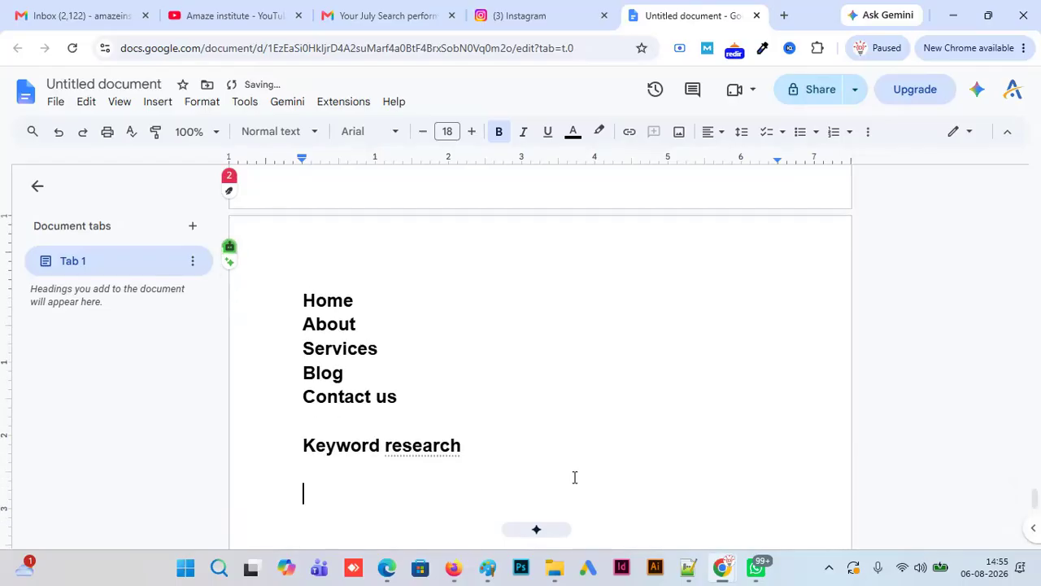
{"action": "mouse_move", "coordinate": [721, 567]}
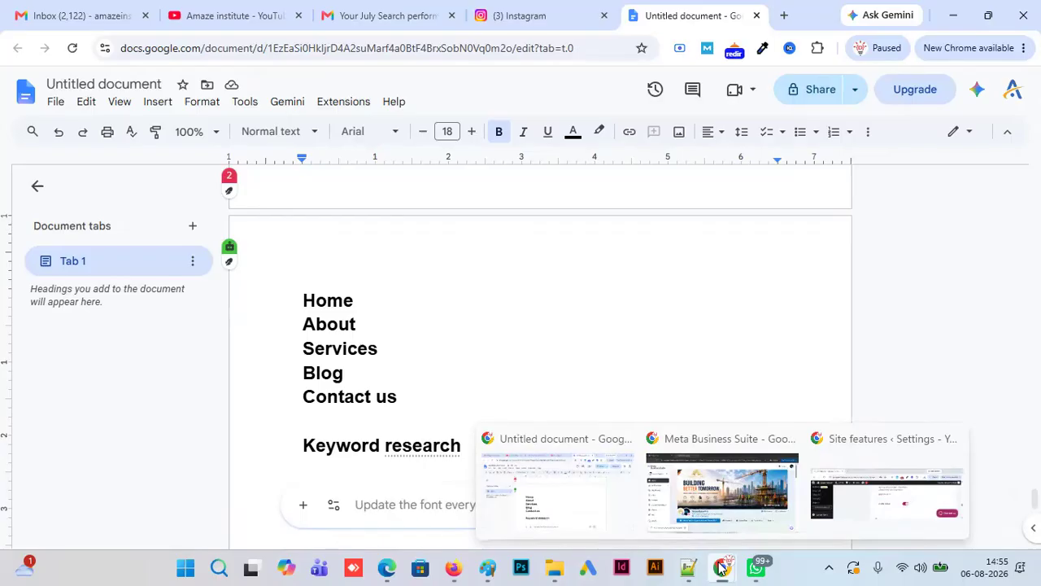
{"action": "left_click", "coordinate": [603, 513]}
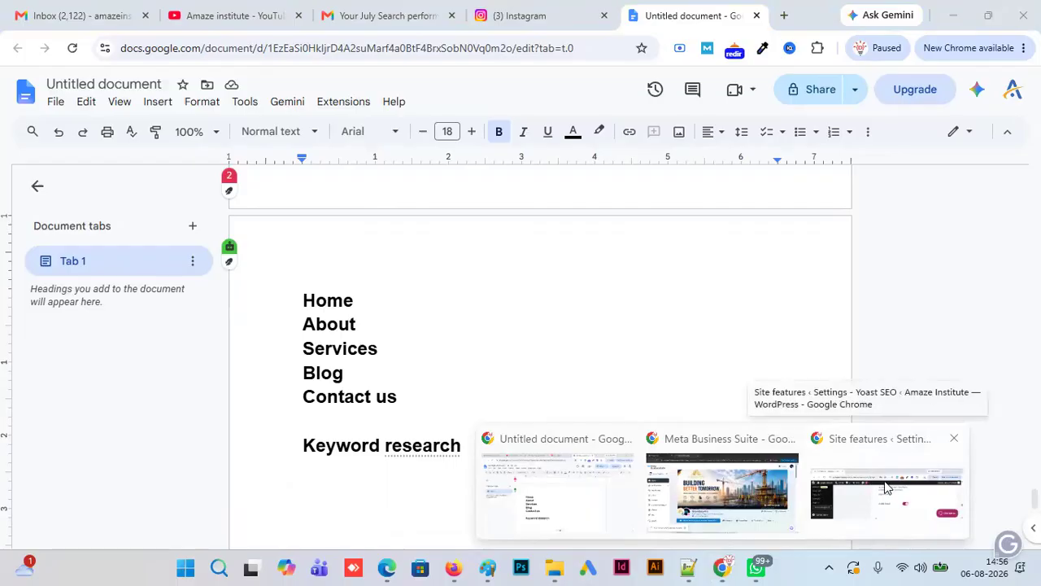
{"action": "left_click", "coordinate": [877, 500]}
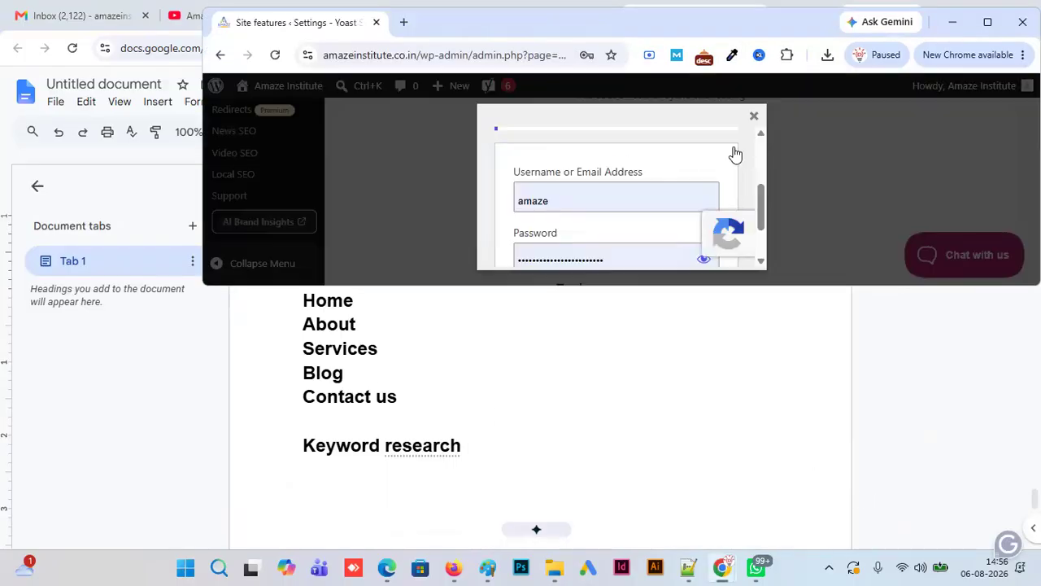
{"action": "left_click", "coordinate": [953, 22]}
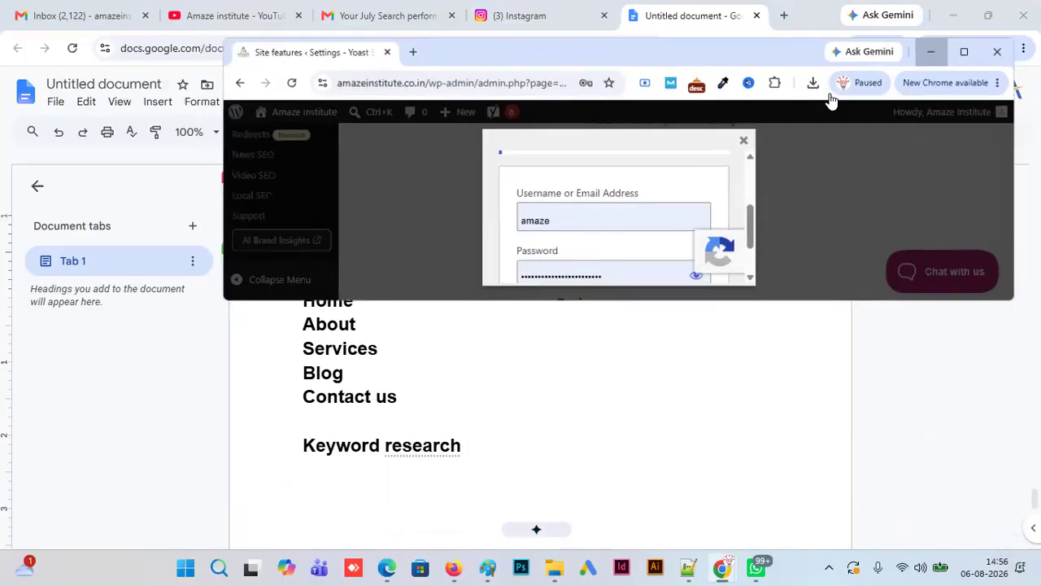
{"action": "mouse_move", "coordinate": [727, 561]}
{"action": "left_click", "coordinate": [554, 495]}
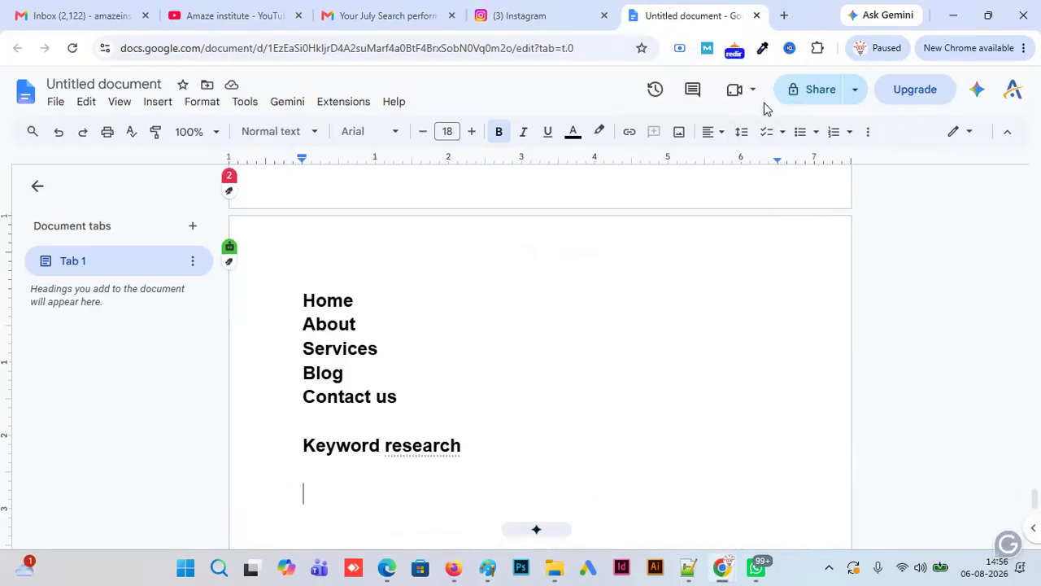
- Search Google for "google ads" in a new tab, open the Google Ads site and sign in
{"action": "left_click", "coordinate": [786, 15]}
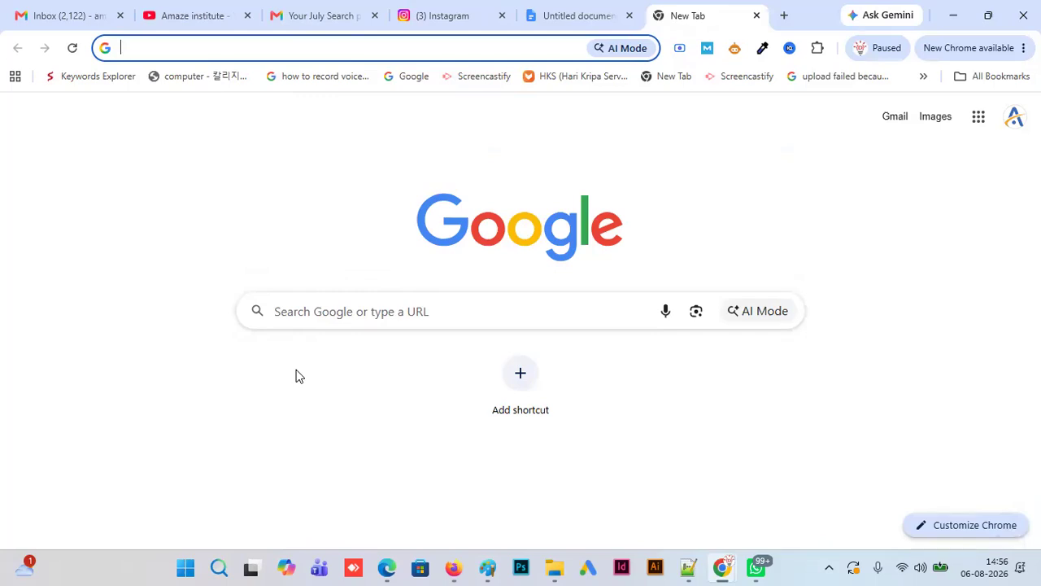
{"action": "type", "text": "google."}
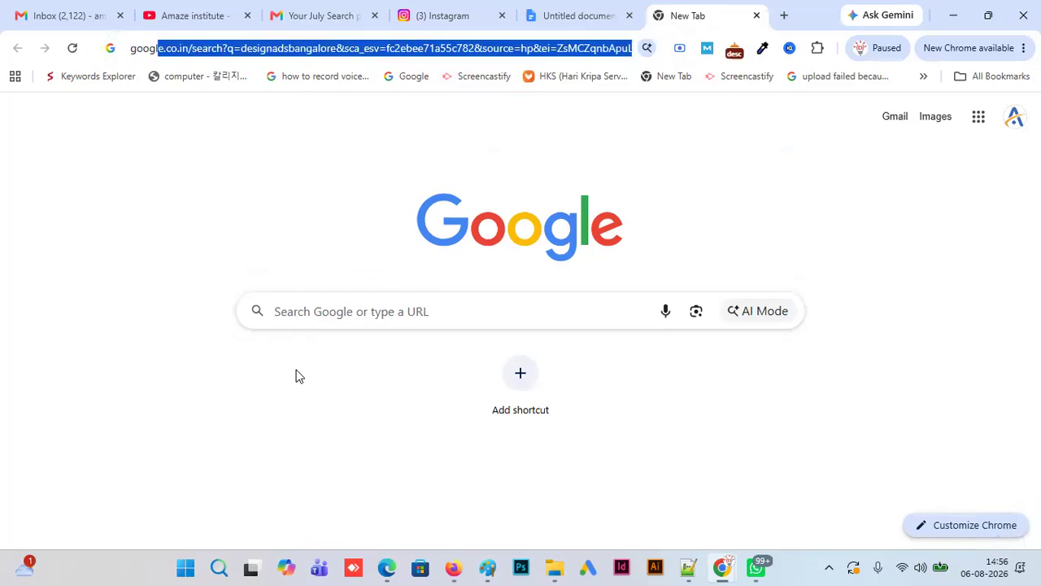
{"action": "type", "text": " ads"}
{"action": "key", "text": "Return"}
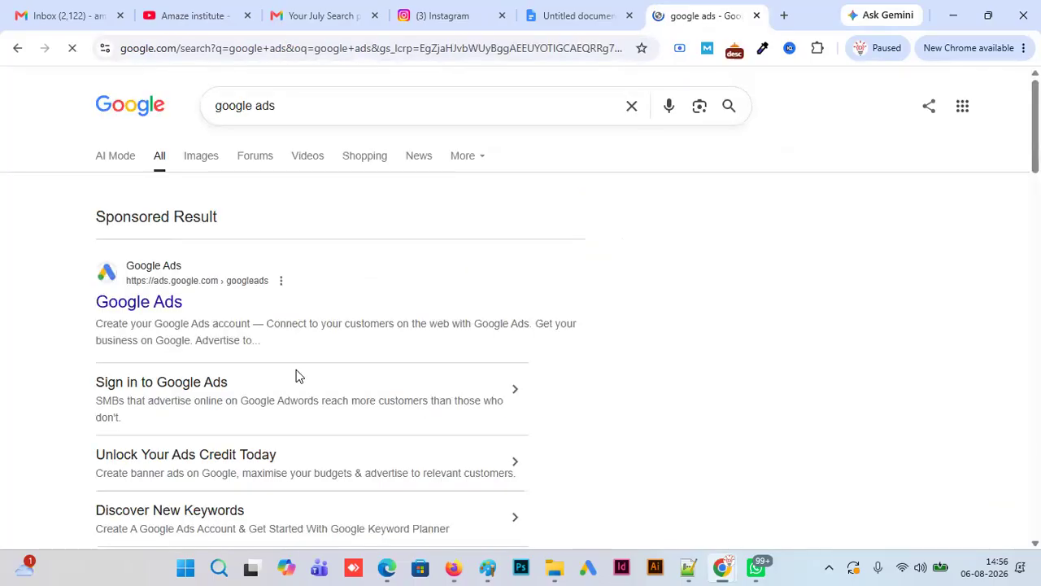
{"action": "left_click", "coordinate": [170, 306]}
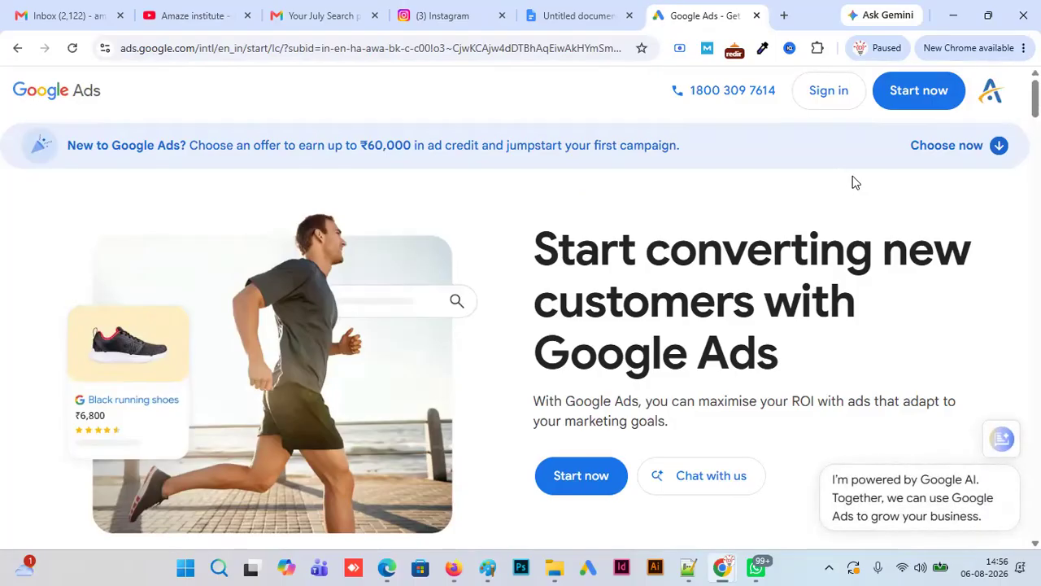
{"action": "left_click", "coordinate": [842, 96]}
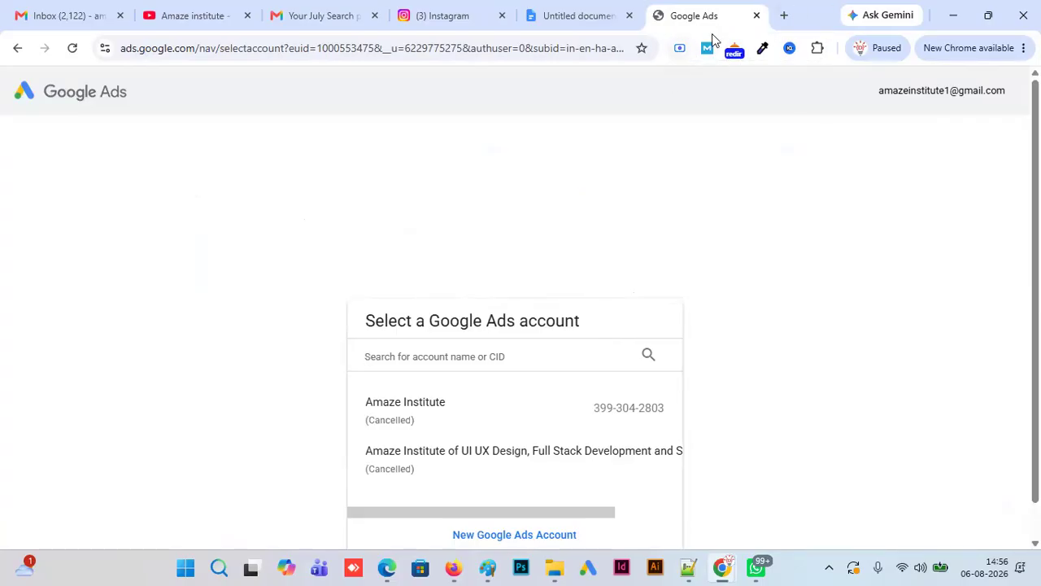
- Load the earlier Google search for designadsbangalore and sign out of the current Google account to reach the account chooser
{"action": "left_click", "coordinate": [247, 48]}
{"action": "key", "text": "ctrl+a"}
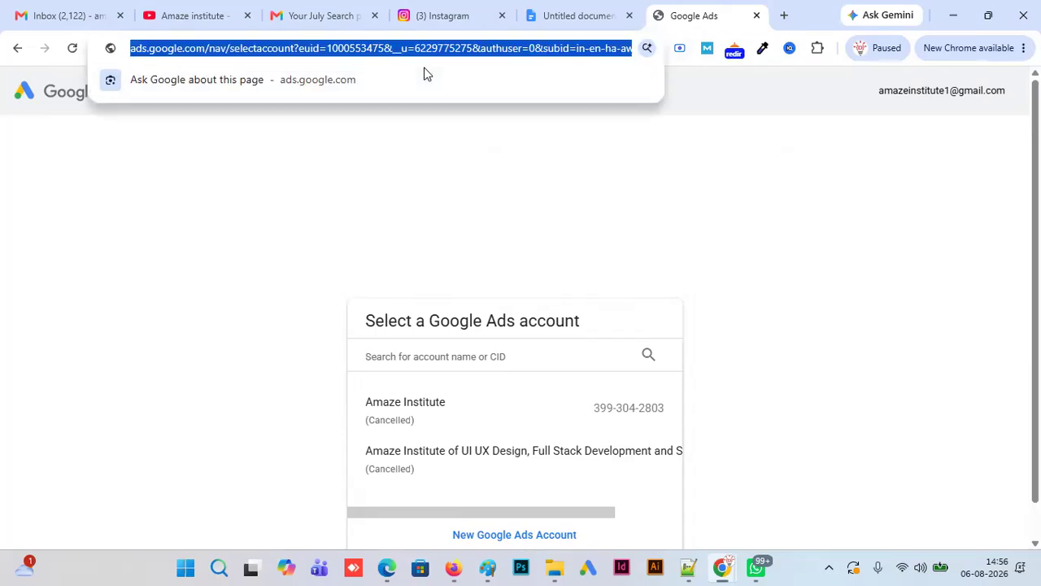
{"action": "type", "text": "goog"}
{"action": "left_click", "coordinate": [424, 74]}
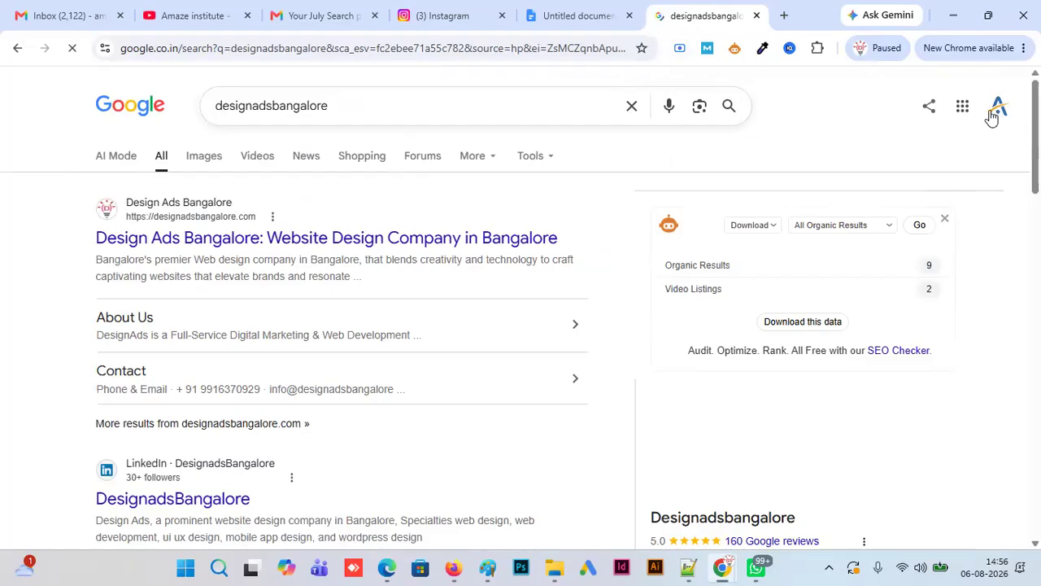
{"action": "left_click", "coordinate": [998, 114]}
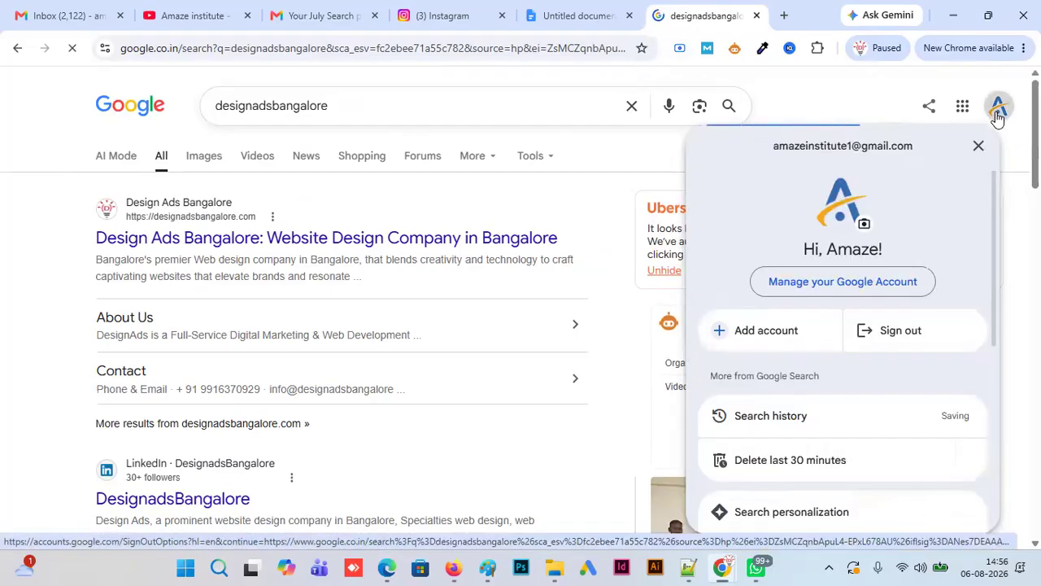
{"action": "left_click", "coordinate": [715, 424]}
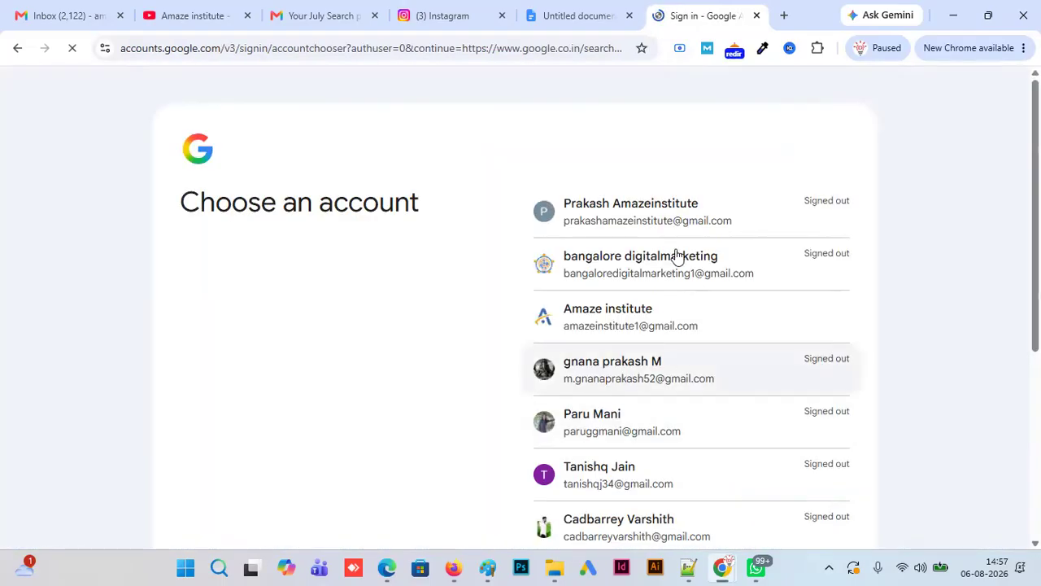
- Sign in to the first listed Google account with its saved password and continue through 2-Step Verification
{"action": "left_click", "coordinate": [644, 212]}
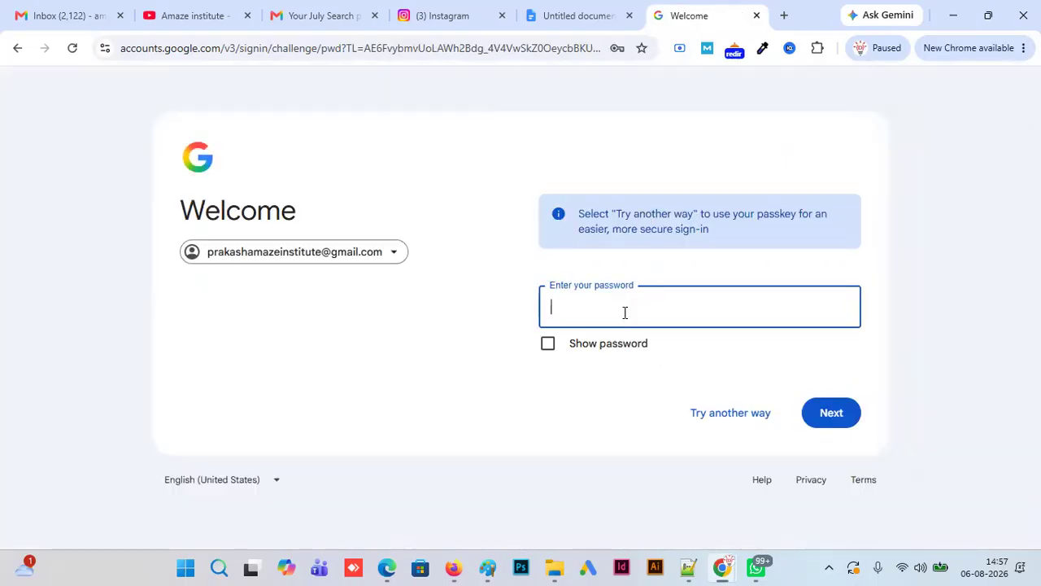
{"action": "left_click", "coordinate": [623, 312]}
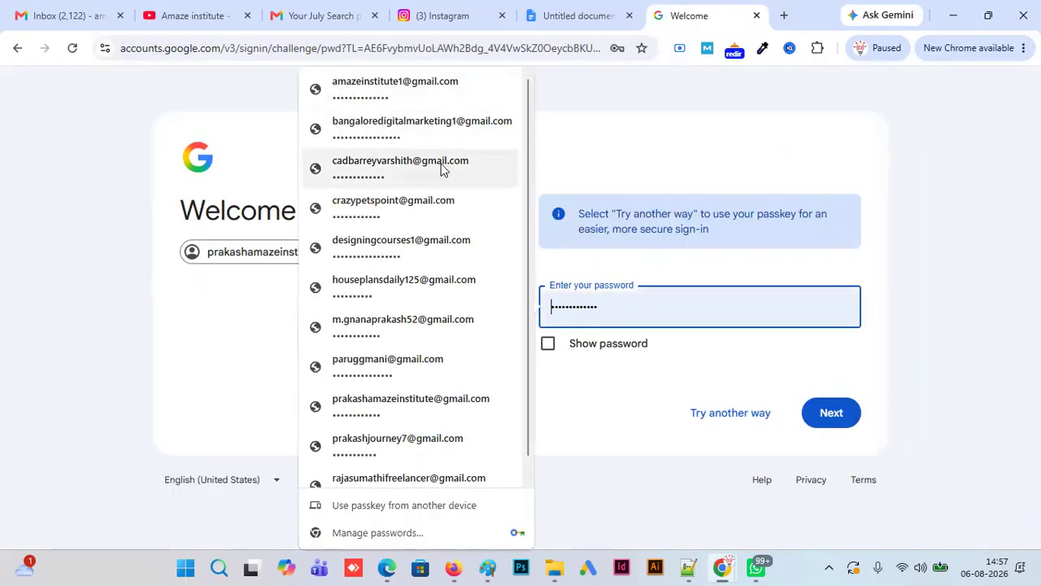
{"action": "left_click", "coordinate": [457, 406]}
{"action": "left_click", "coordinate": [830, 414]}
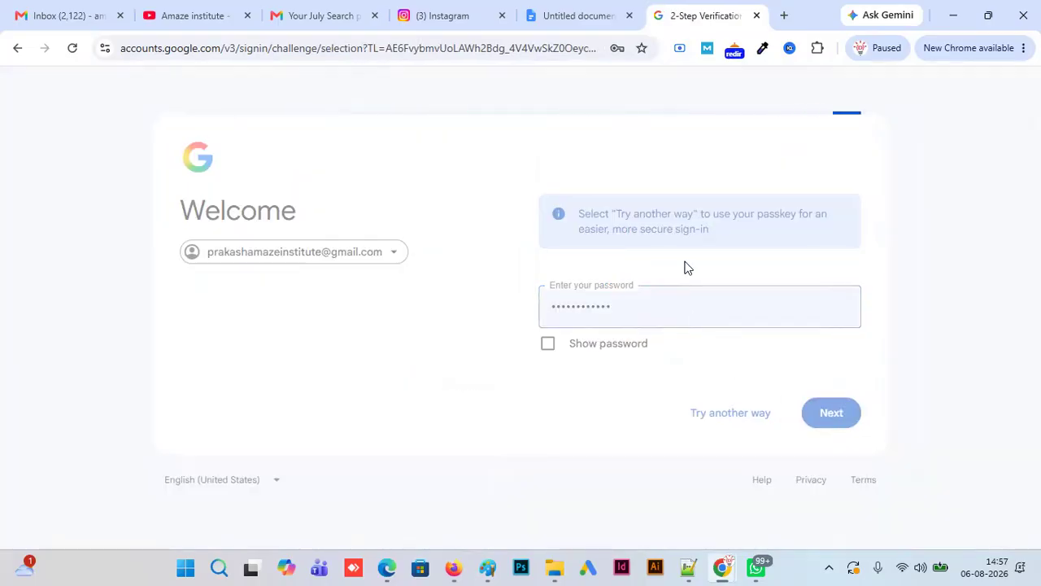
{"action": "left_click", "coordinate": [780, 446]}
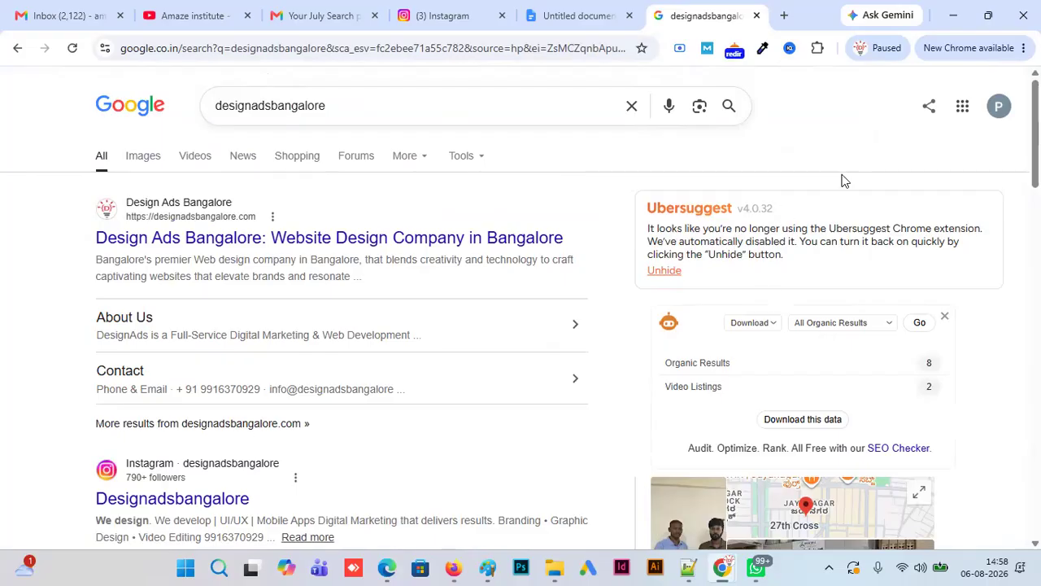
- Open Google Ads from the Google apps list in a new tab
{"action": "left_click", "coordinate": [964, 108]}
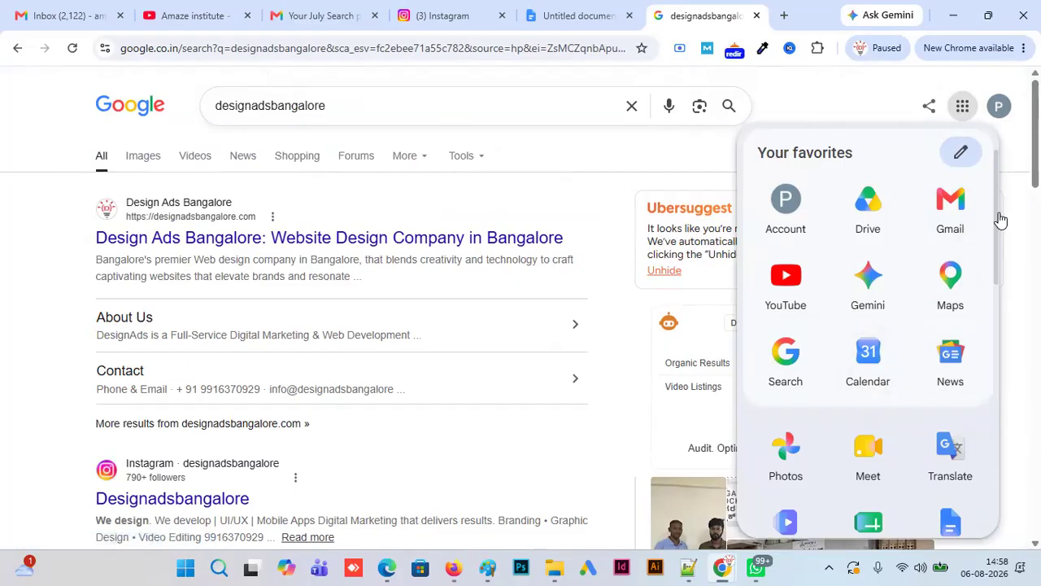
{"action": "left_click_drag", "start_coordinate": [999, 284], "coordinate": [906, 402]}
{"action": "right_click", "coordinate": [876, 414]}
{"action": "left_click", "coordinate": [811, 213]}
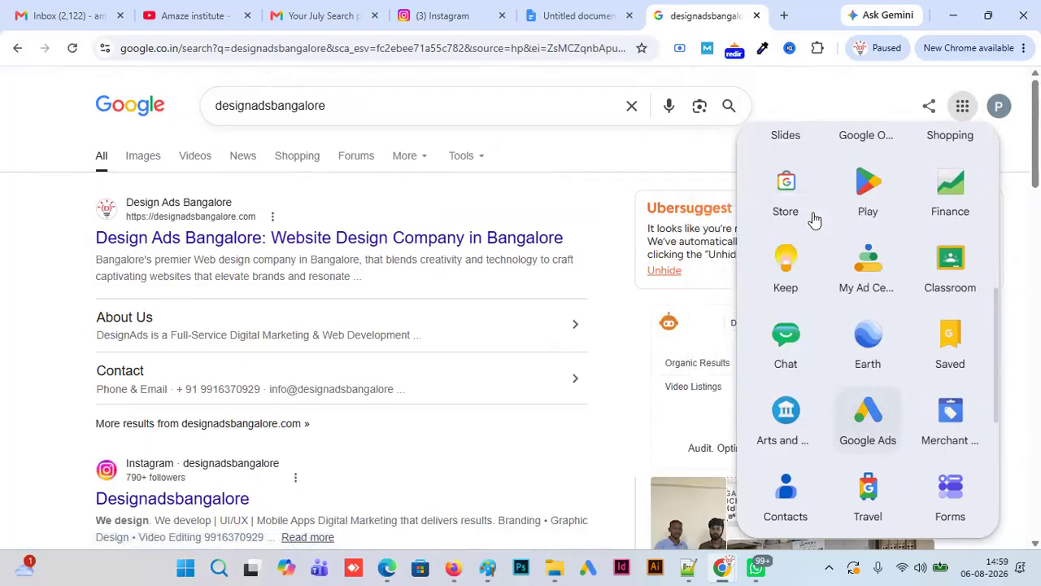
{"action": "left_click", "coordinate": [814, 102]}
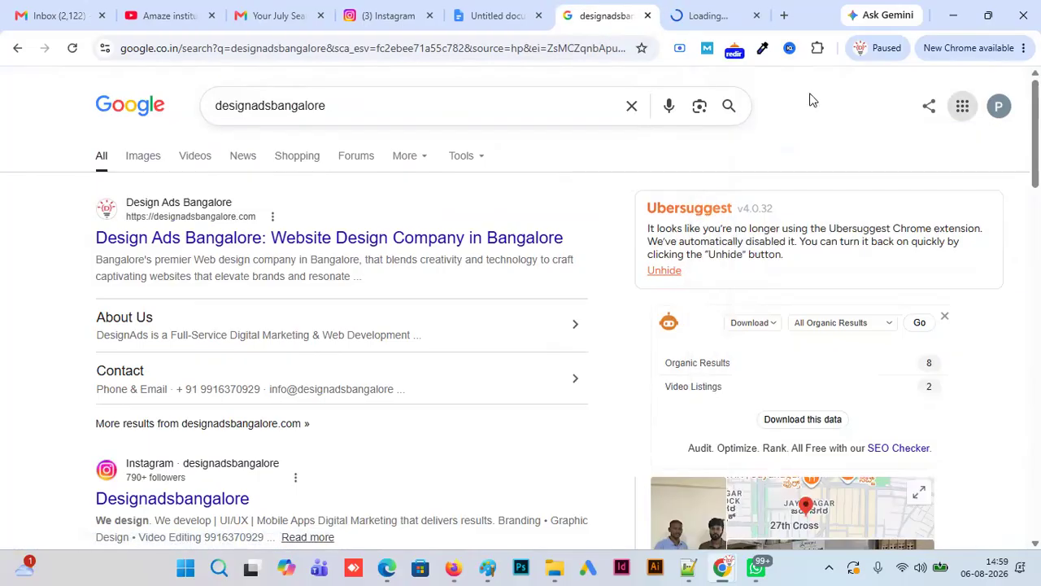
- Go to the loaded Google Ads page and switch to the Amaze Institute ads account
{"action": "left_click", "coordinate": [702, 16]}
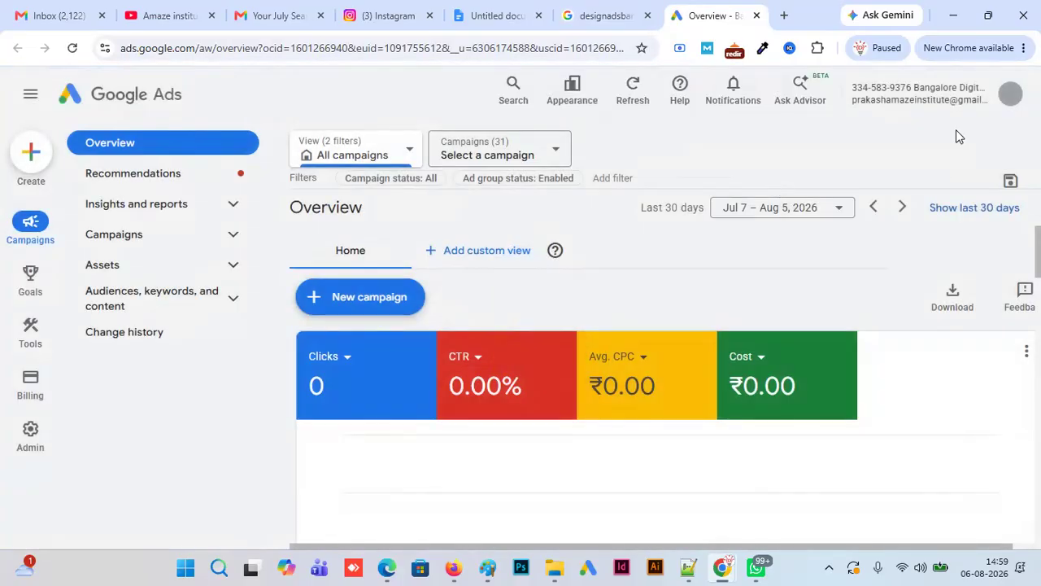
{"action": "left_click", "coordinate": [1010, 93]}
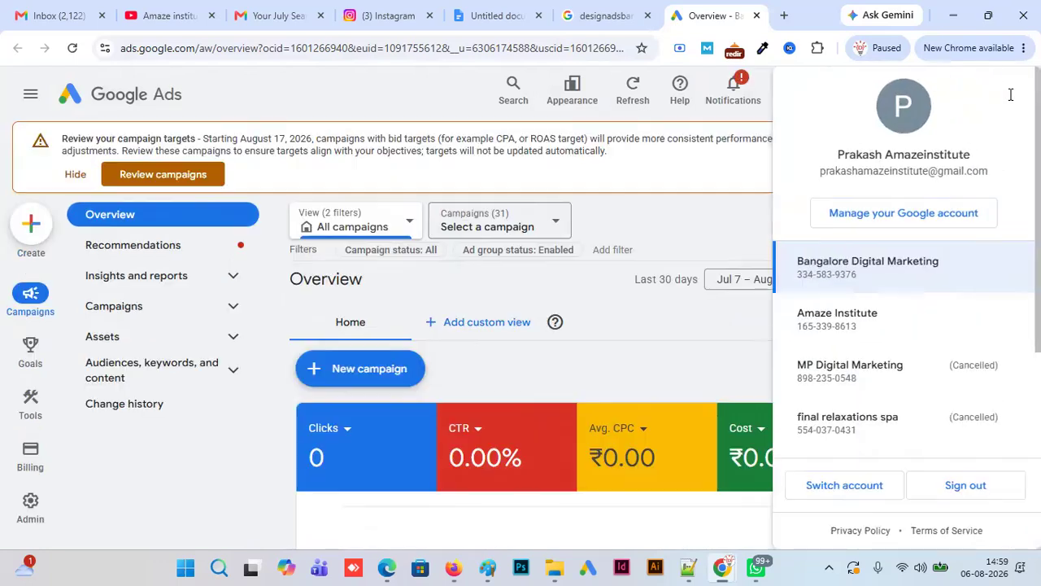
{"action": "left_click", "coordinate": [895, 318]}
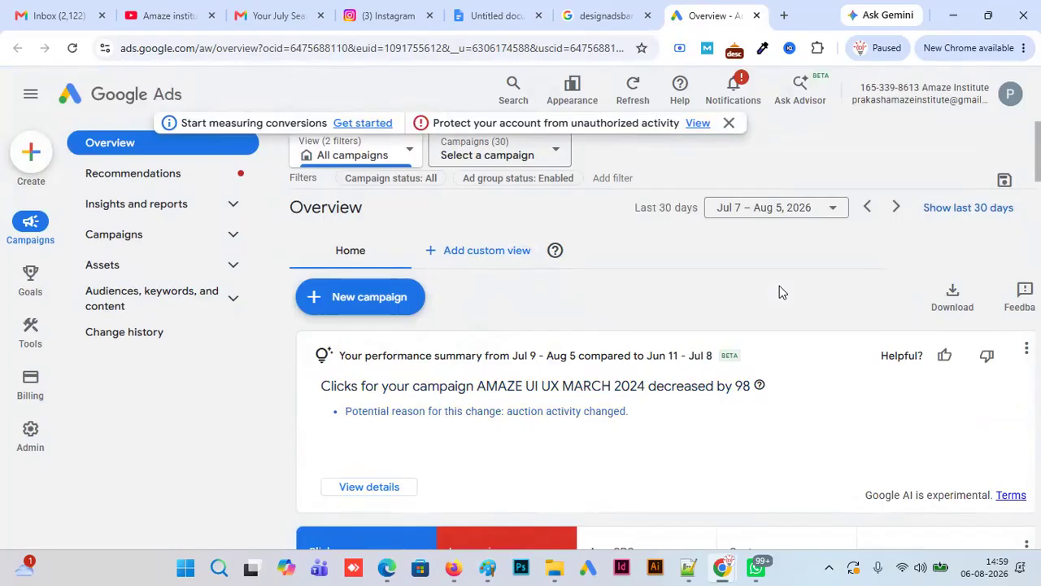
- Set the Overview date range to All time and review the clicks, impressions, average CPC and cost
{"action": "mouse_move", "coordinate": [1038, 152]}
{"action": "left_mouse_down"}
{"action": "mouse_move", "coordinate": [1038, 228]}
{"action": "mouse_move", "coordinate": [1038, 163]}
{"action": "left_mouse_up"}
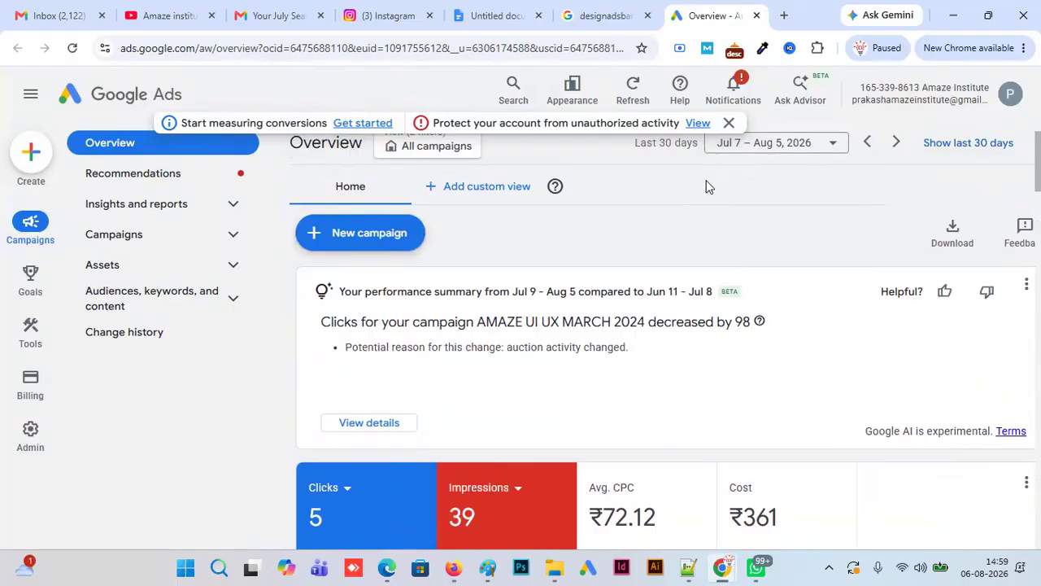
{"action": "left_click", "coordinate": [832, 151]}
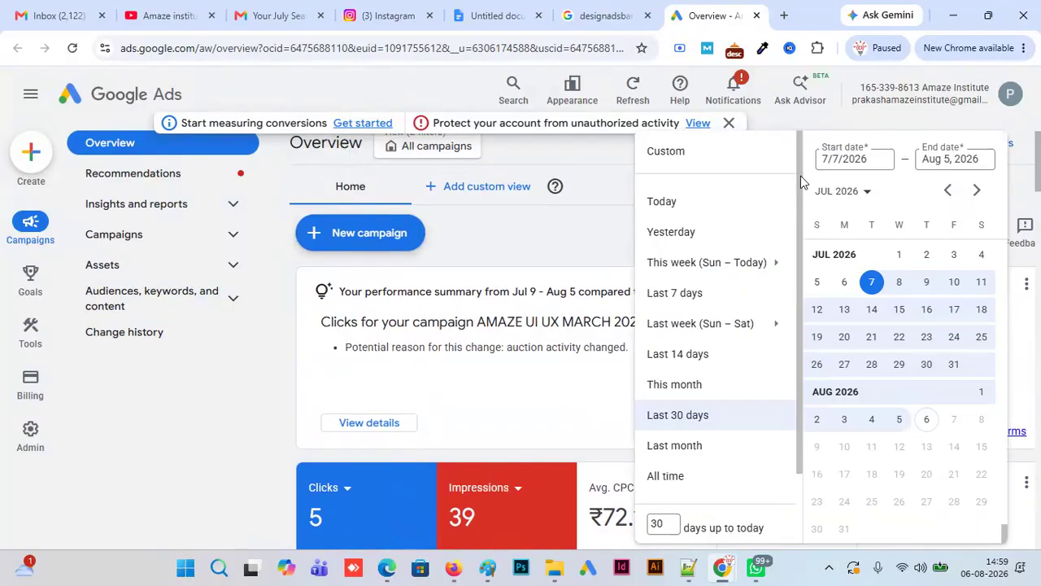
{"action": "left_click", "coordinate": [663, 475]}
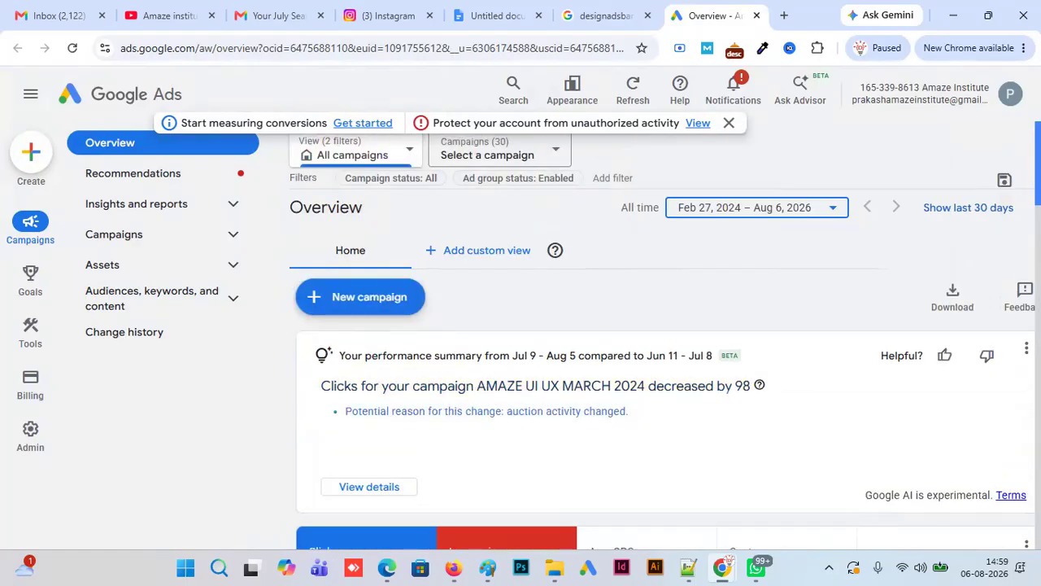
{"action": "scroll", "coordinate": [793, 363], "scroll_direction": "down", "scroll_amount": 3}
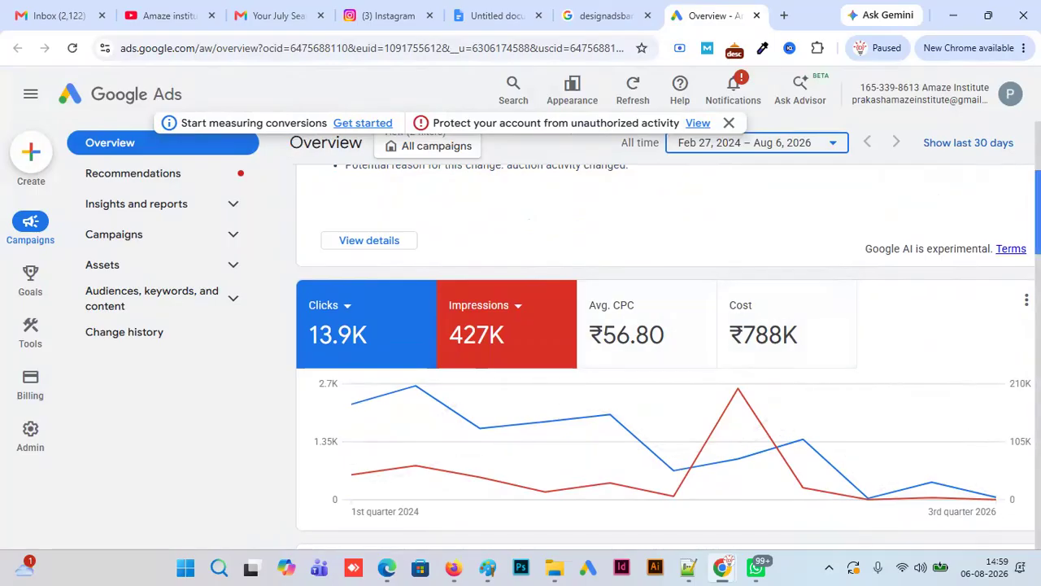
{"action": "scroll", "coordinate": [635, 195], "scroll_direction": "up", "scroll_amount": 3}
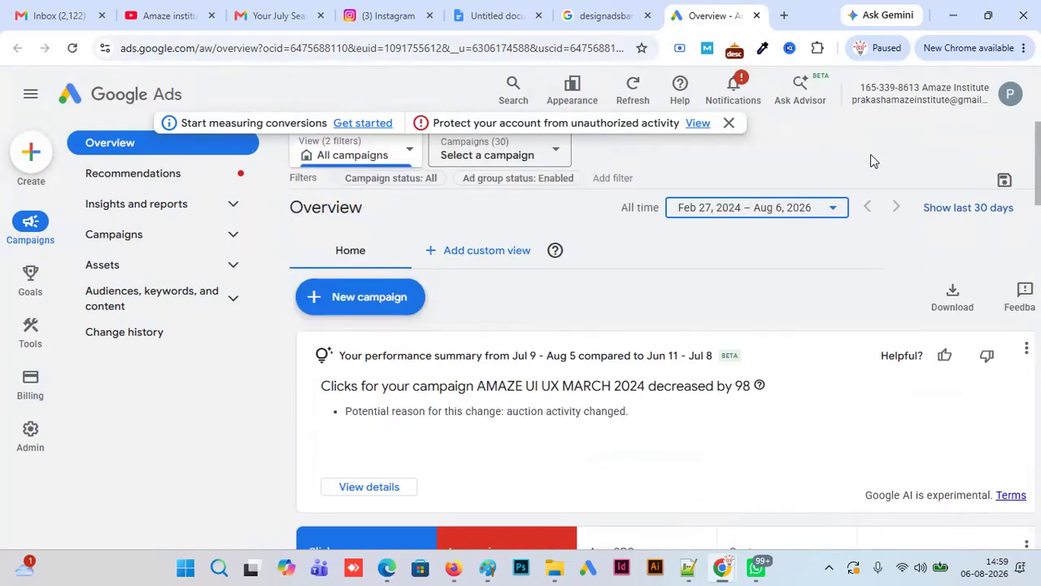
- Dismiss the account notifications and open Keyword Planner
{"action": "left_click", "coordinate": [729, 123]}
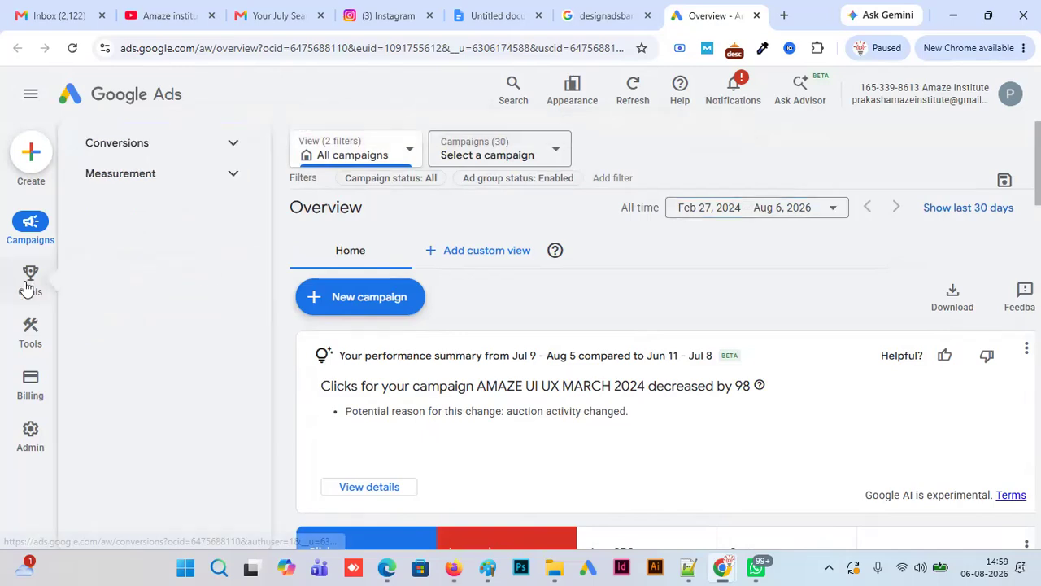
{"action": "mouse_move", "coordinate": [30, 329]}
{"action": "left_click", "coordinate": [229, 174]}
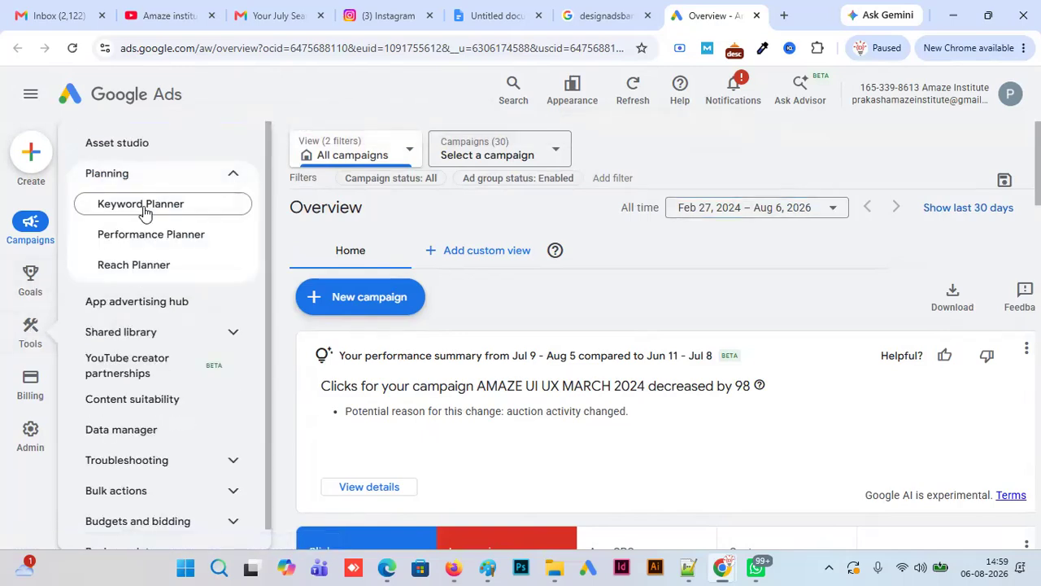
{"action": "left_click", "coordinate": [144, 205]}
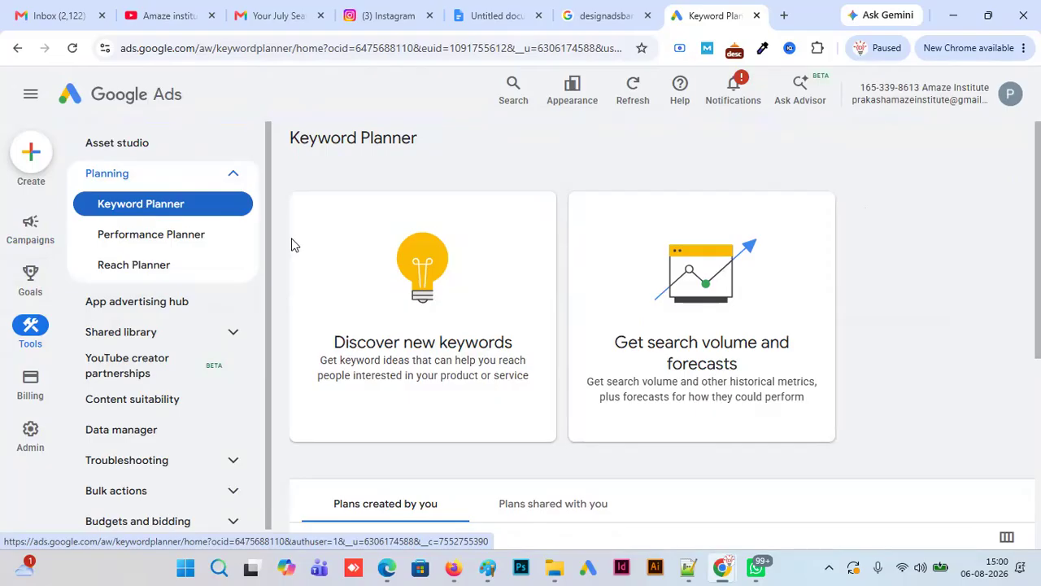
- Discover new keywords for "catering services in bangalore" with English and India as the language and location
{"action": "left_click", "coordinate": [457, 301]}
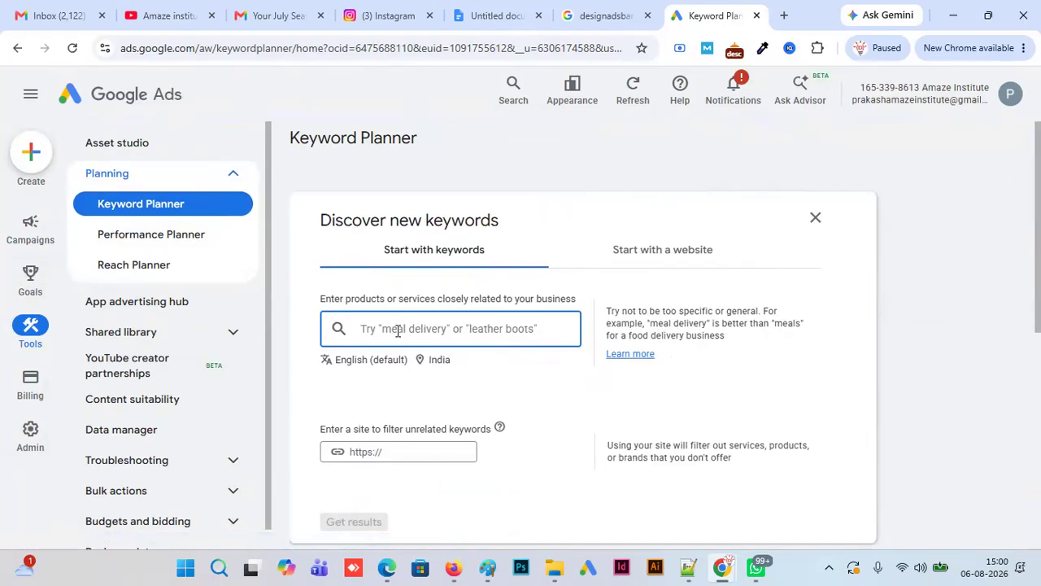
{"action": "type", "text": "catering services in bangalore"}
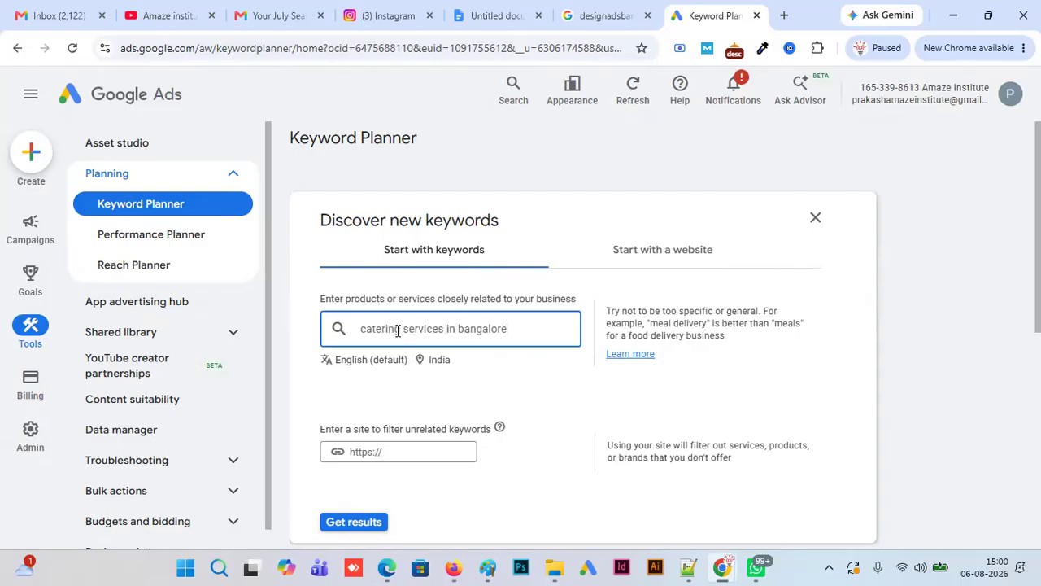
{"action": "left_click", "coordinate": [354, 521]}
{"action": "left_click", "coordinate": [358, 542]}
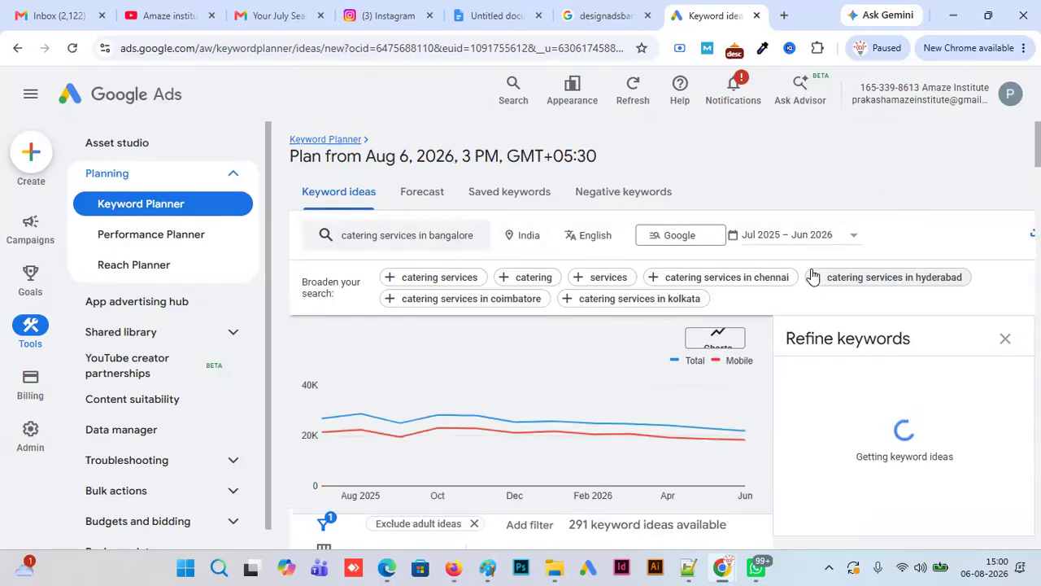
- Close the Refine keywords pane and look through the keyword ideas with their average monthly searches and competition
{"action": "left_click", "coordinate": [1005, 338]}
{"action": "scroll", "coordinate": [662, 367], "scroll_direction": "down", "scroll_amount": 5}
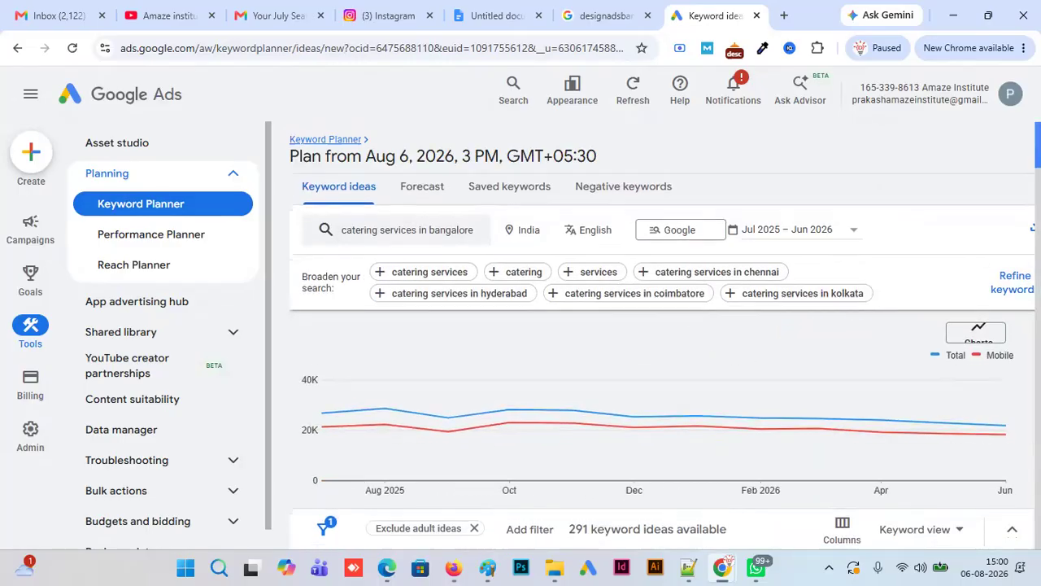
{"action": "left_click_drag", "start_coordinate": [1038, 164], "coordinate": [1038, 171]}
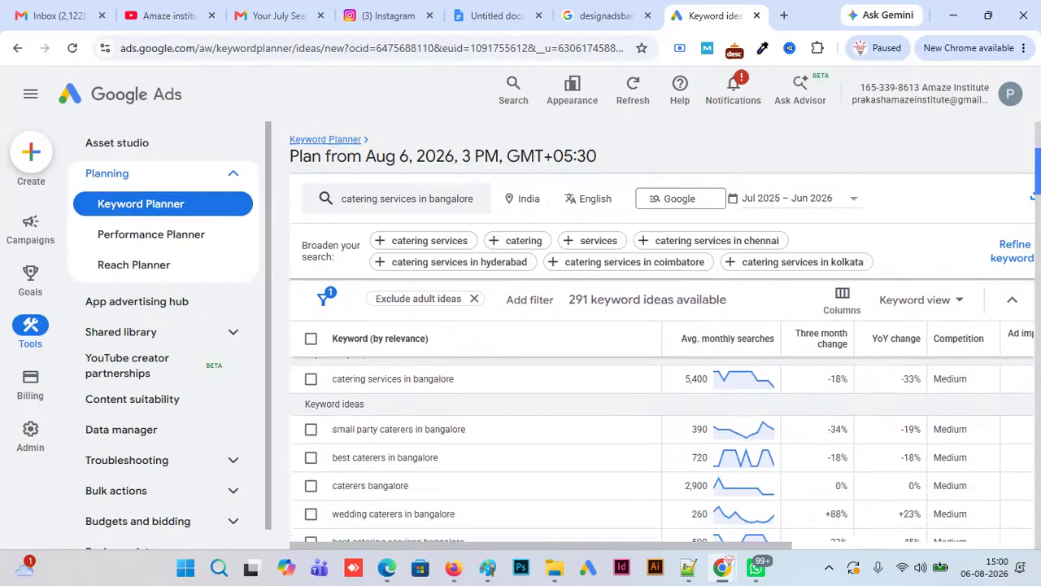
{"action": "mouse_move", "coordinate": [722, 384]}
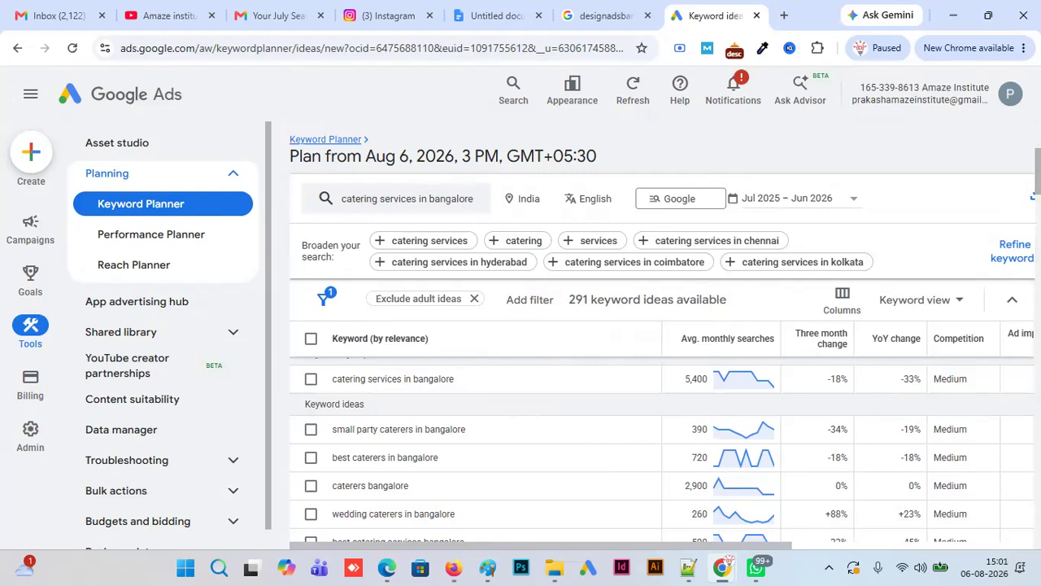
{"action": "scroll", "coordinate": [662, 449], "scroll_direction": "down", "scroll_amount": 1}
{"action": "scroll", "coordinate": [662, 448], "scroll_direction": "down", "scroll_amount": 1}
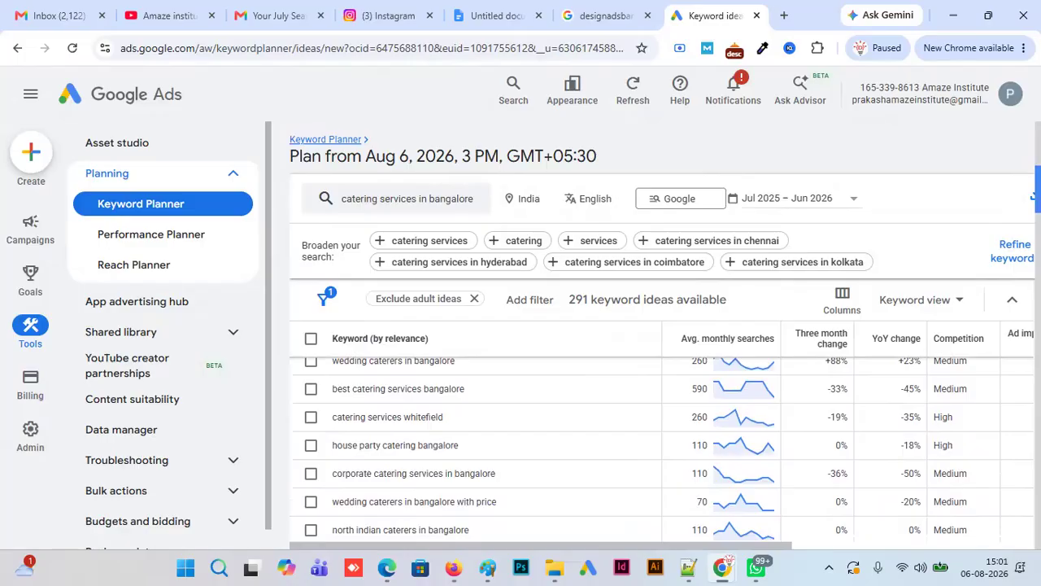
{"action": "scroll", "coordinate": [419, 421], "scroll_direction": "up", "scroll_amount": 4}
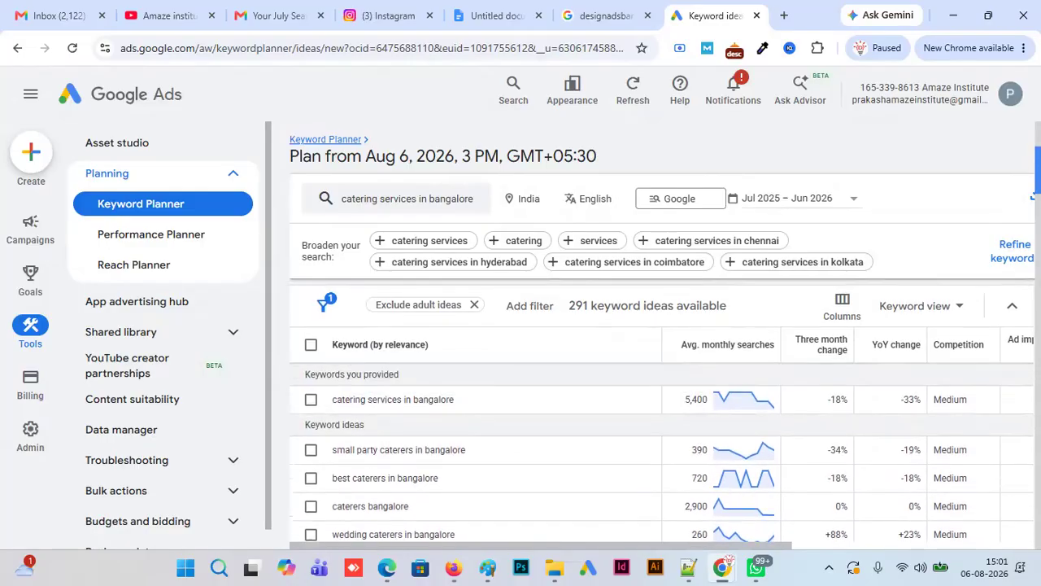
- Copy the keyword "catering services in bangalore" from the results into the Google Docs document under Keyword research
{"action": "left_click_drag", "start_coordinate": [471, 421], "coordinate": [332, 423]}
{"action": "key", "text": "ctrl+c"}
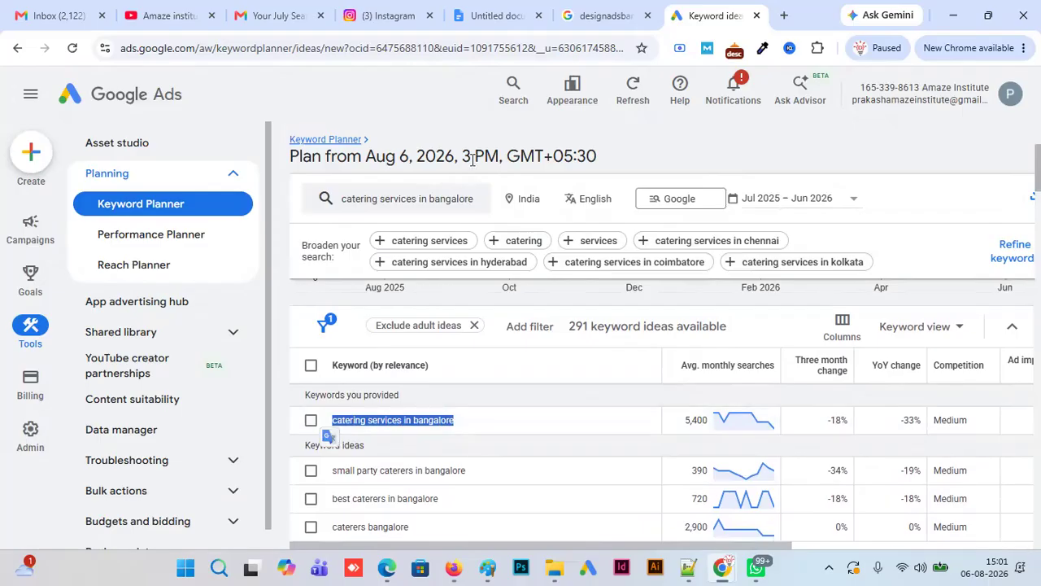
{"action": "left_click", "coordinate": [498, 16]}
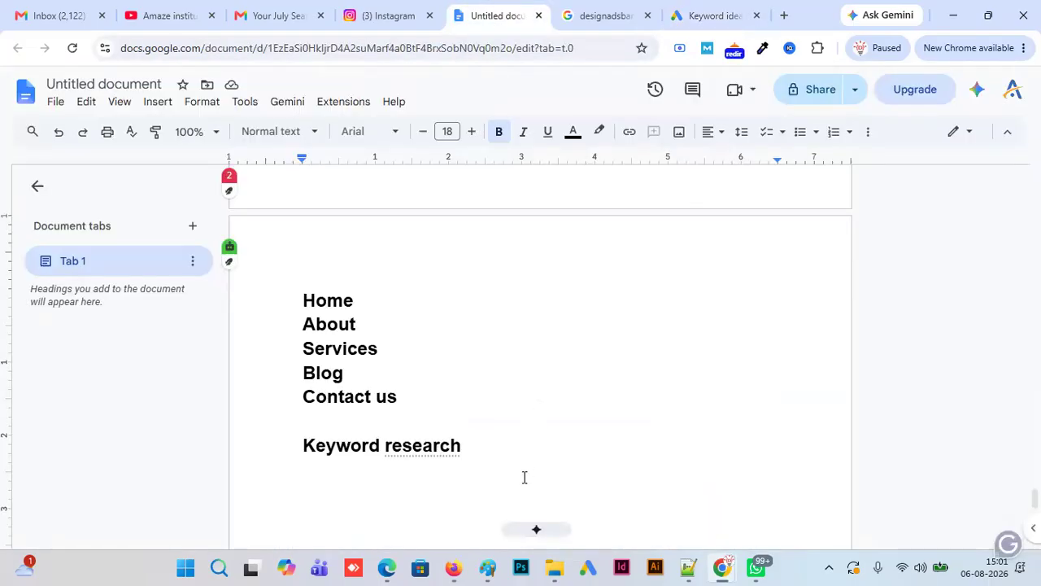
{"action": "key", "text": "ctrl+v"}
- Enlarge the font of the pasted "catering services in bangalore" line by four steps
{"action": "left_click_drag", "start_coordinate": [429, 496], "coordinate": [293, 496]}
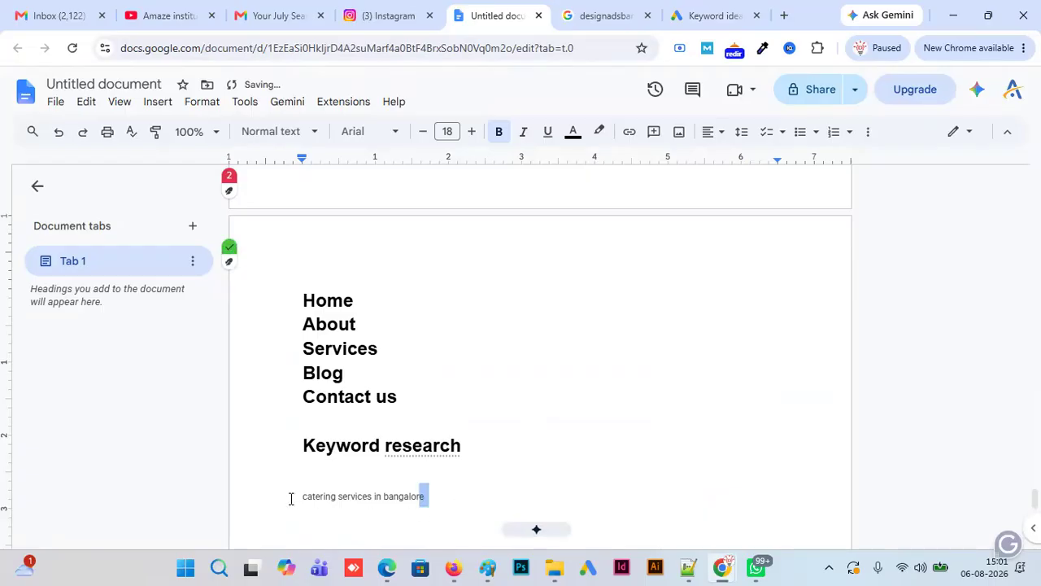
{"action": "left_click", "coordinate": [472, 131]}
{"action": "left_click", "coordinate": [472, 131]}
{"action": "left_click", "coordinate": [471, 131]}
{"action": "left_click", "coordinate": [472, 131]}
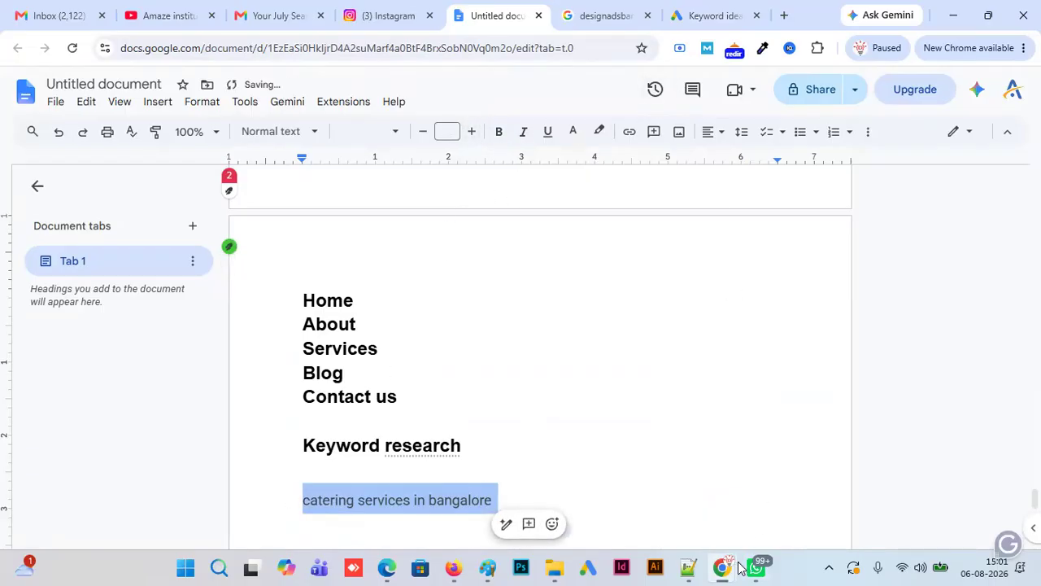
{"action": "mouse_move", "coordinate": [728, 569]}
{"action": "left_click", "coordinate": [720, 567]}
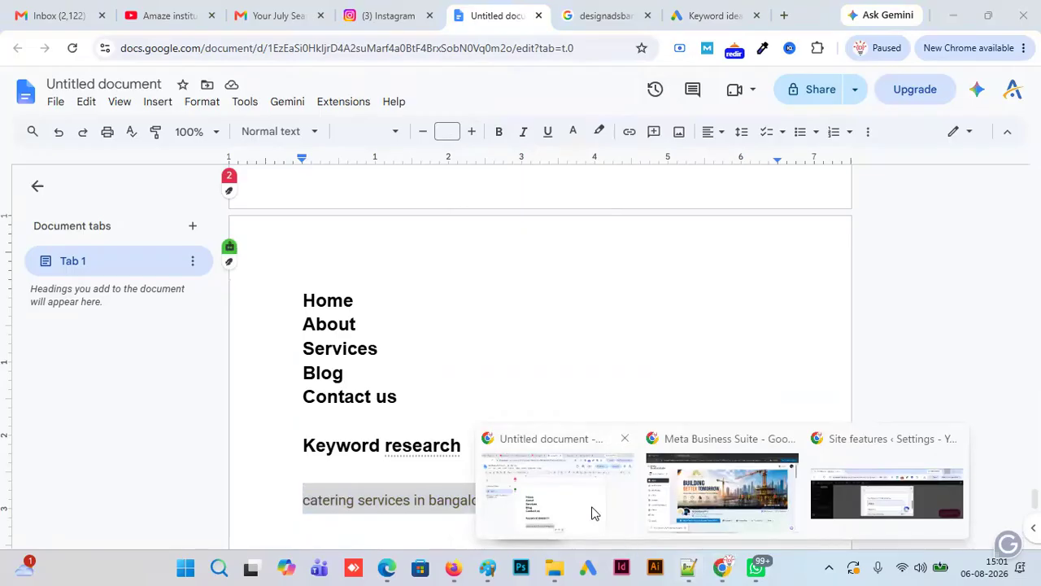
- Return to Keyword Planner and compare the monthly searches and competition of the Bangalore catering keyword ideas
{"action": "left_click", "coordinate": [704, 16]}
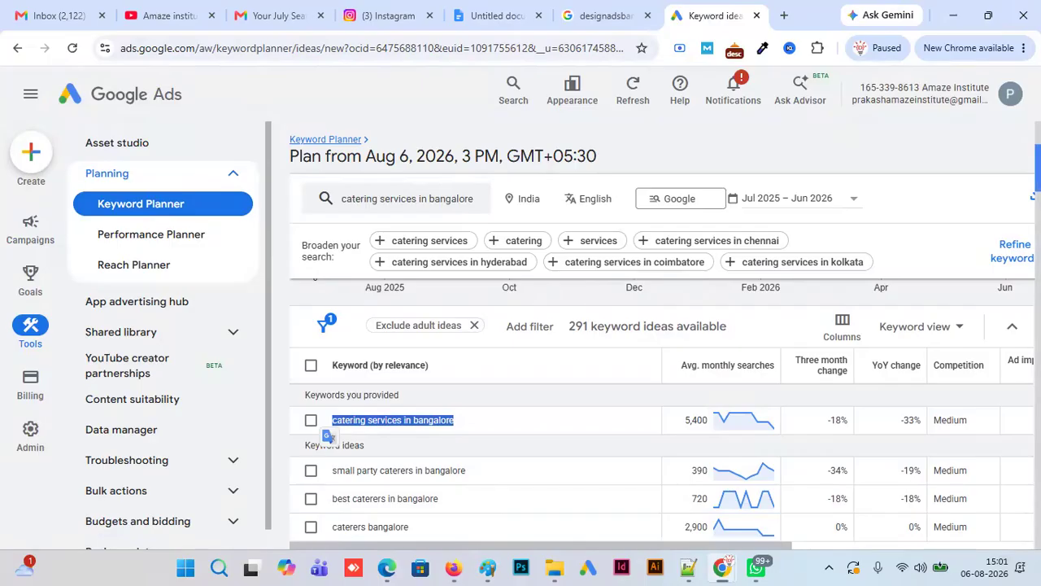
{"action": "scroll", "coordinate": [663, 411], "scroll_direction": "up", "scroll_amount": 1}
{"action": "scroll", "coordinate": [662, 410], "scroll_direction": "down", "scroll_amount": 2}
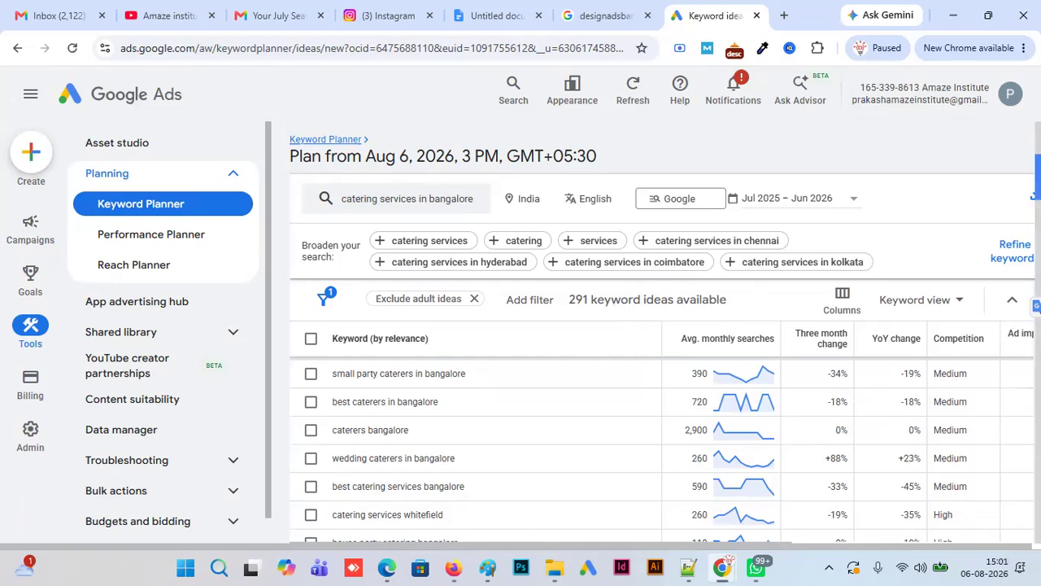
{"action": "scroll", "coordinate": [662, 410], "scroll_direction": "up", "scroll_amount": 1}
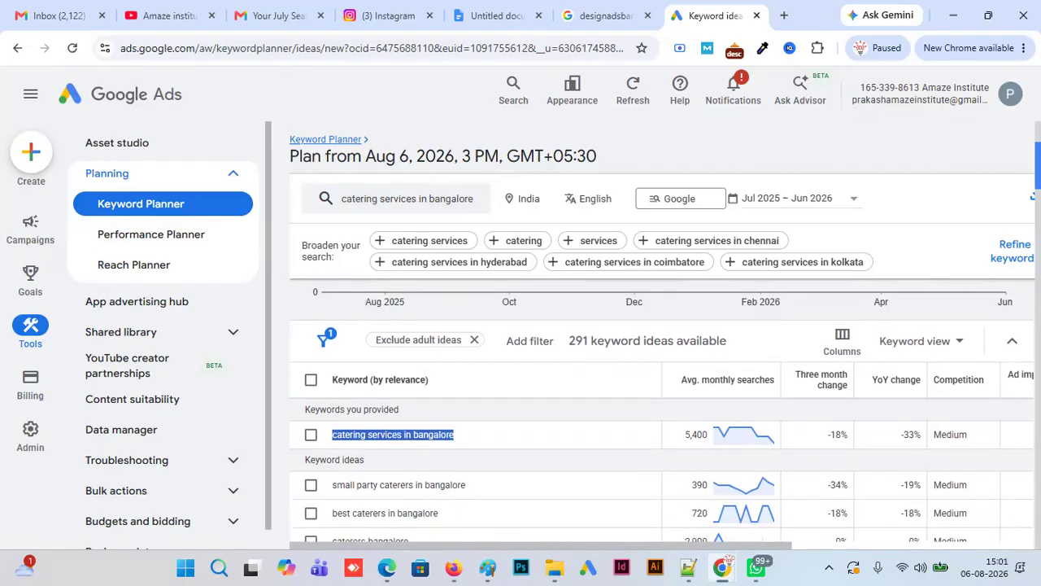
{"action": "scroll", "coordinate": [662, 415], "scroll_direction": "down", "scroll_amount": 1}
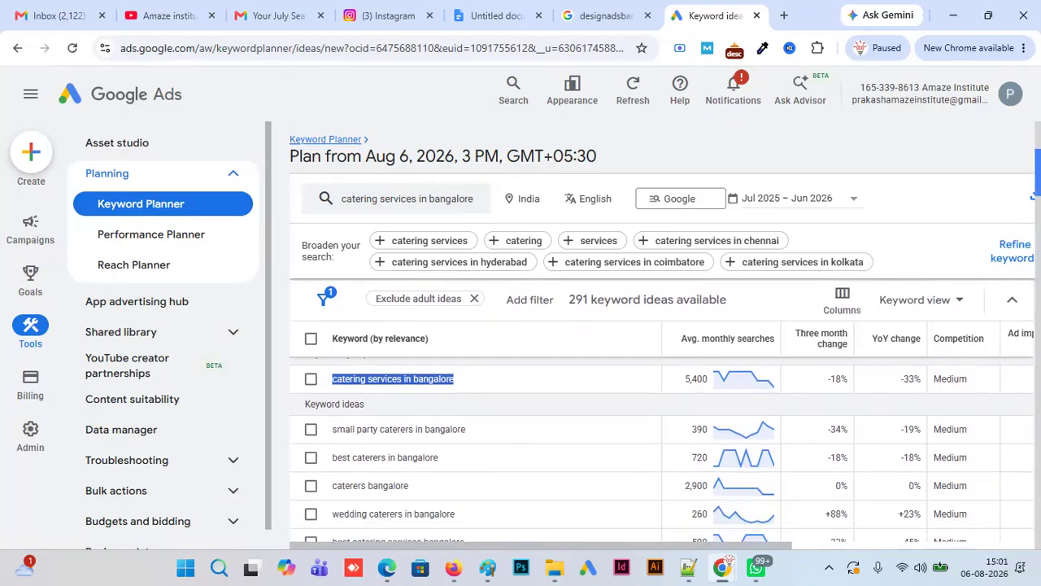
{"action": "scroll", "coordinate": [663, 450], "scroll_direction": "down", "scroll_amount": 1}
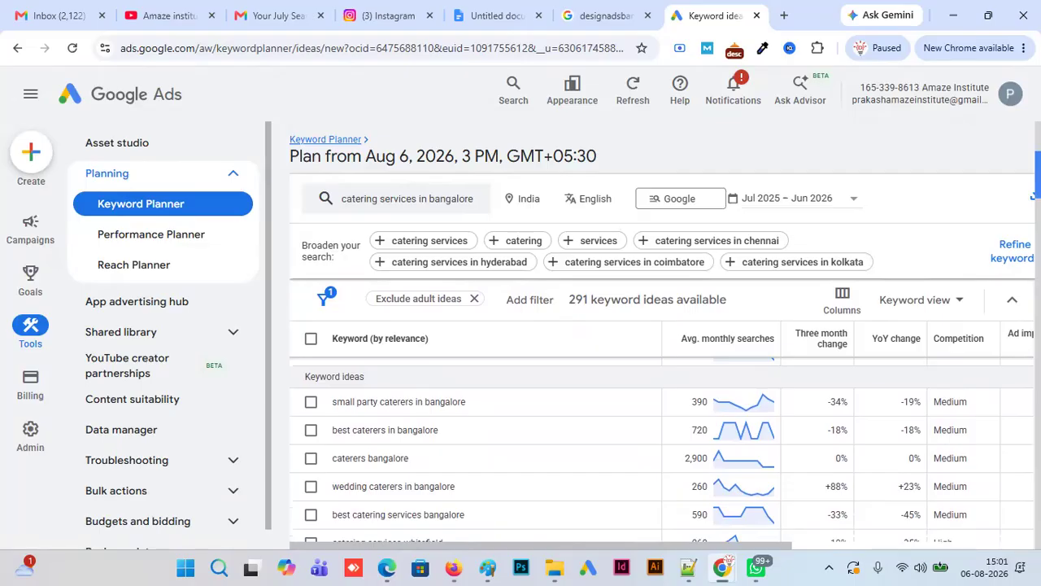
{"action": "scroll", "coordinate": [662, 450], "scroll_direction": "up", "scroll_amount": 1}
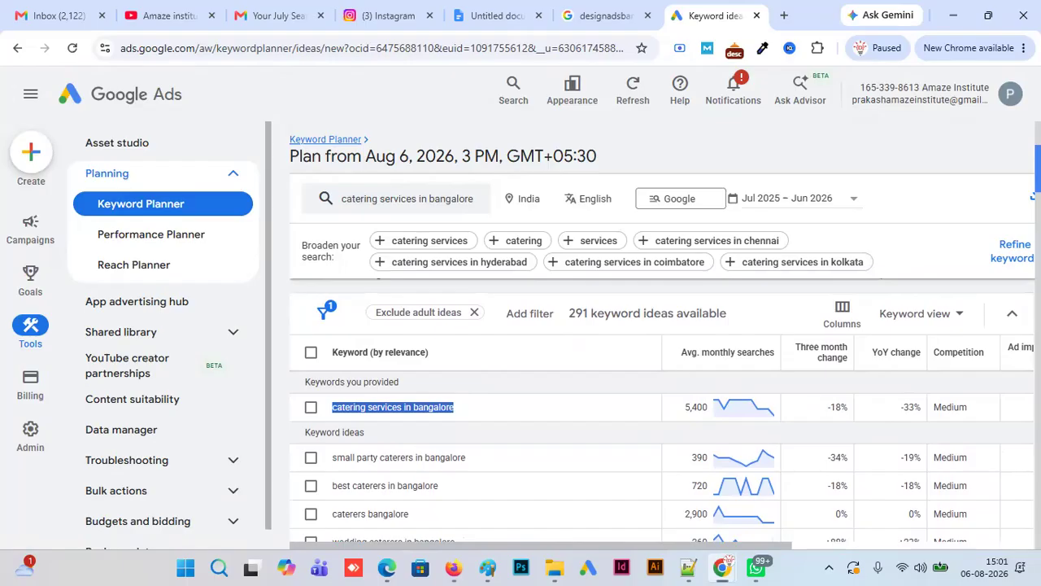
{"action": "scroll", "coordinate": [662, 415], "scroll_direction": "down", "scroll_amount": 1}
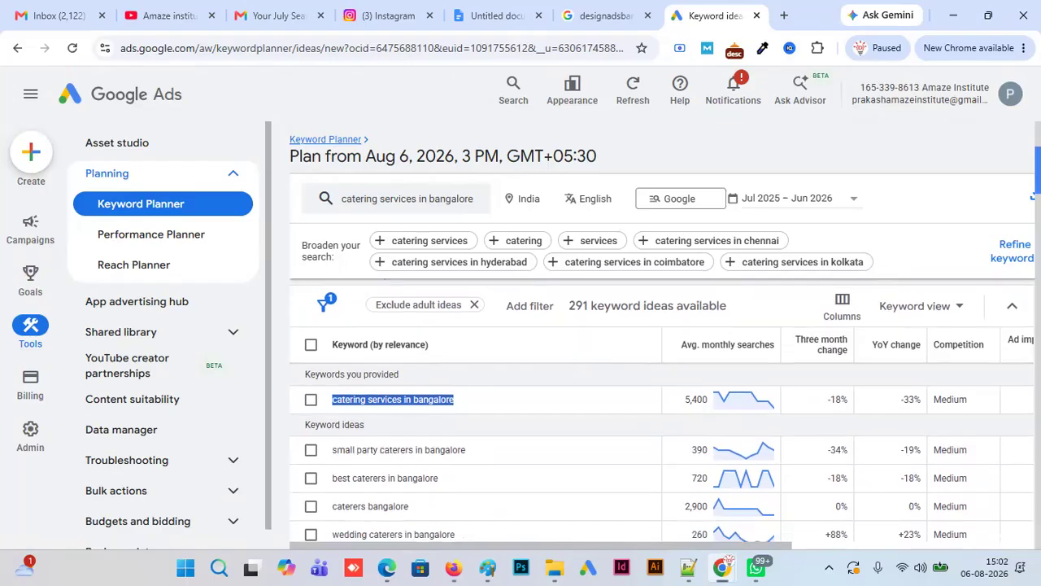
{"action": "scroll", "coordinate": [663, 450], "scroll_direction": "down", "scroll_amount": 1}
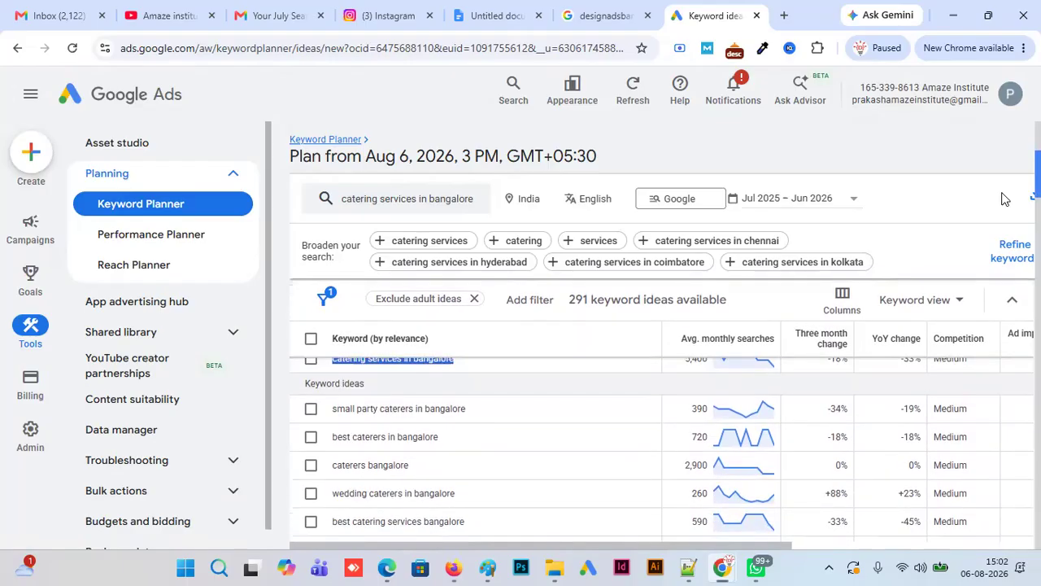
- Select the keyword ideas "caterers bangalore" and "best catering services bangalore" in the results
{"action": "left_click", "coordinate": [311, 465]}
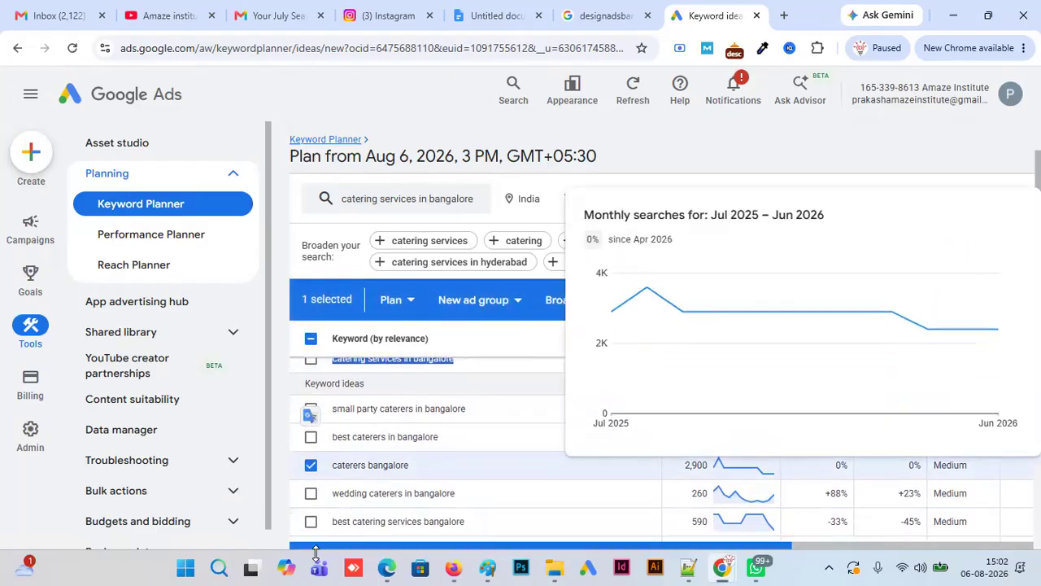
{"action": "left_click", "coordinate": [311, 522]}
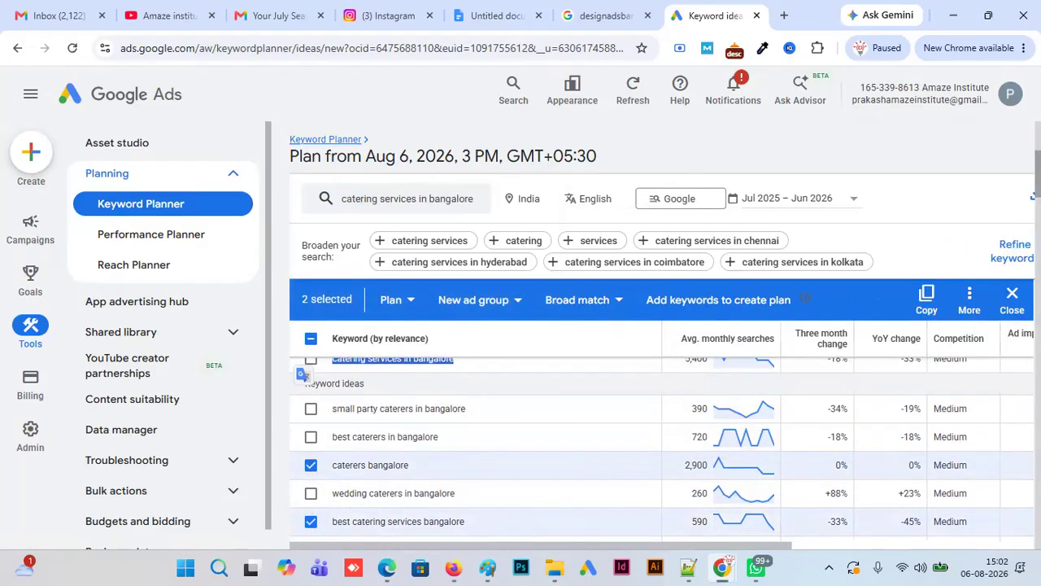
- Examine the remaining Bangalore catering keyword ideas for their average monthly searches and competition
{"action": "scroll", "coordinate": [662, 450], "scroll_direction": "down", "scroll_amount": 4}
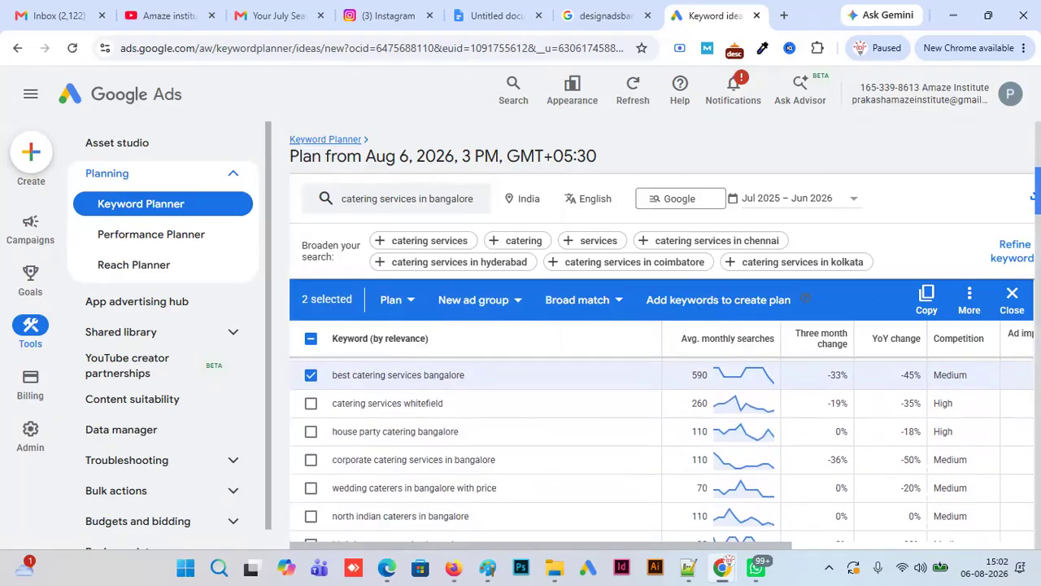
{"action": "scroll", "coordinate": [662, 449], "scroll_direction": "down", "scroll_amount": 3}
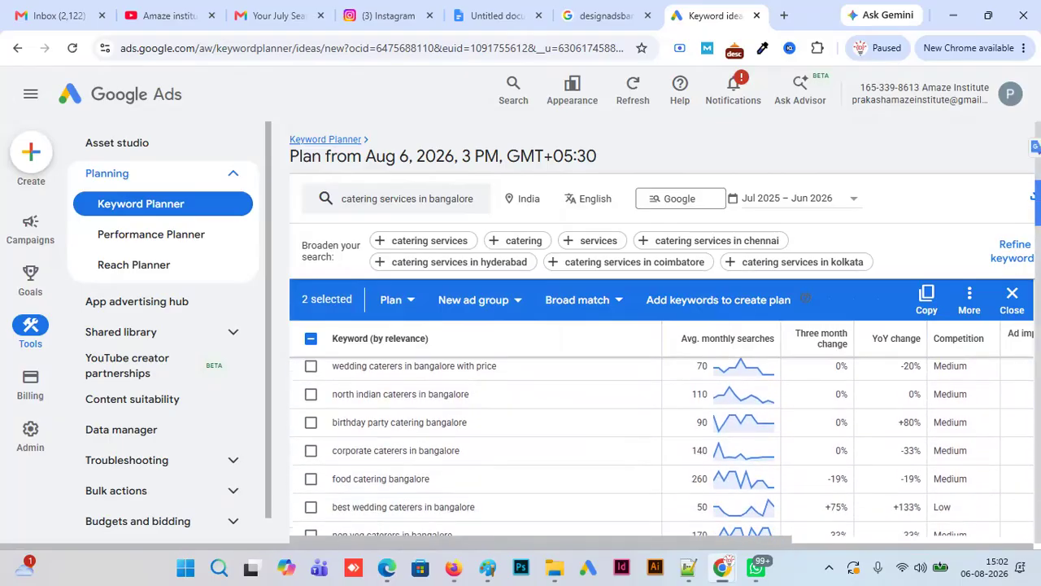
{"action": "scroll", "coordinate": [663, 449], "scroll_direction": "down", "scroll_amount": 2}
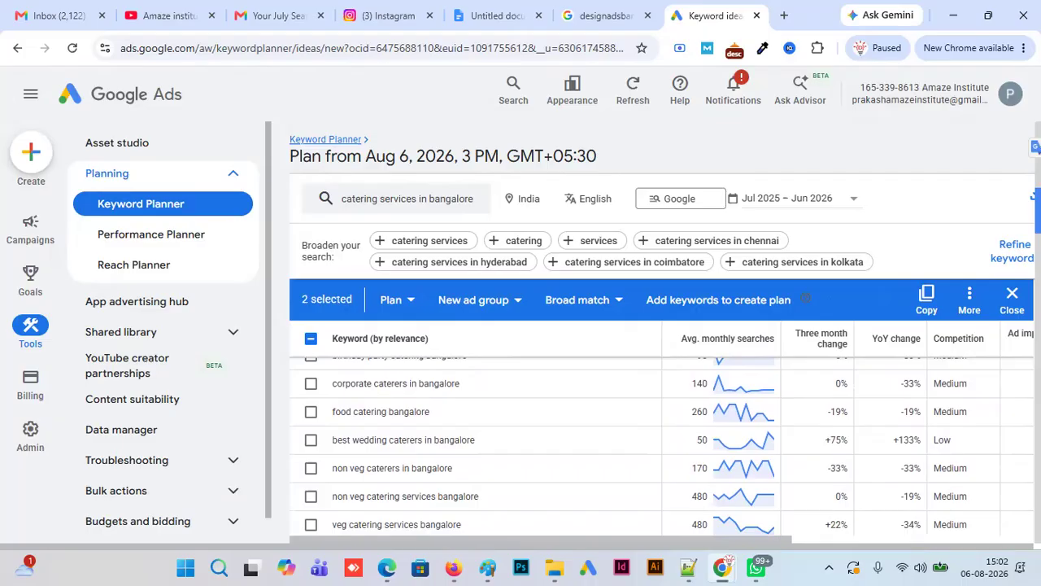
{"action": "scroll", "coordinate": [662, 450], "scroll_direction": "down", "scroll_amount": 2}
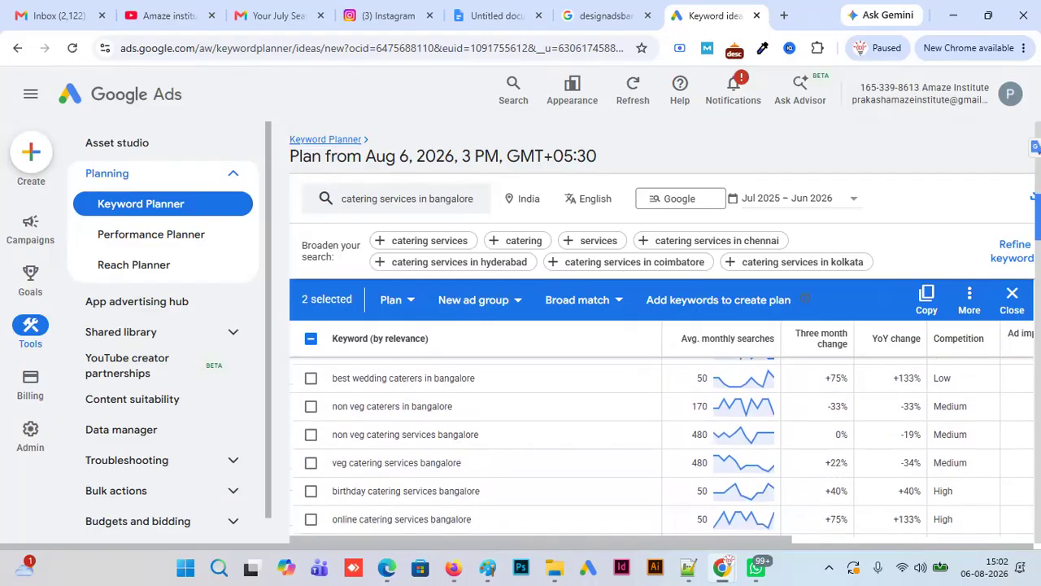
{"action": "scroll", "coordinate": [662, 446], "scroll_direction": "down", "scroll_amount": 5}
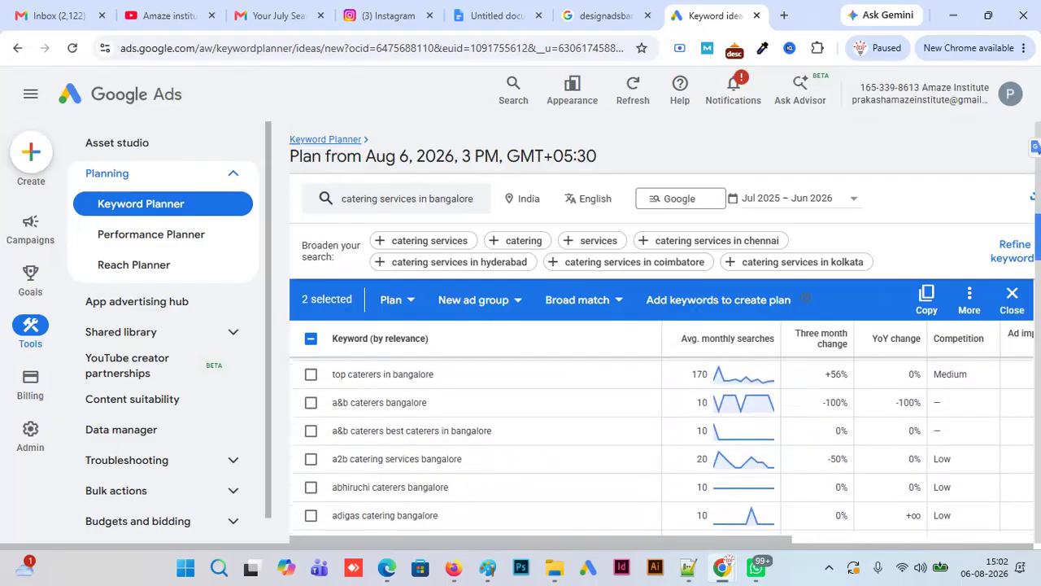
{"action": "scroll", "coordinate": [663, 446], "scroll_direction": "down", "scroll_amount": 2}
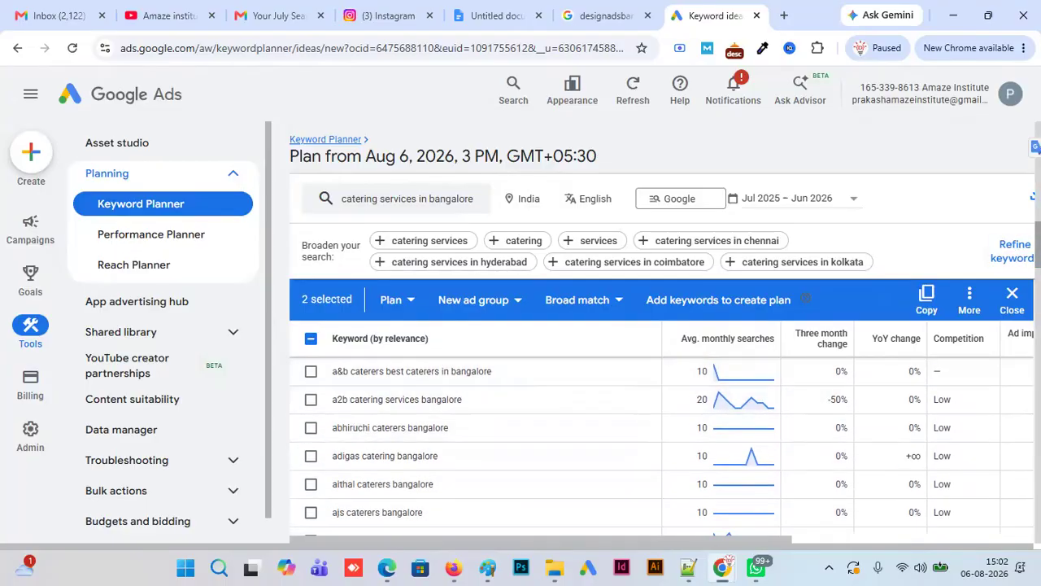
{"action": "scroll", "coordinate": [663, 446], "scroll_direction": "down", "scroll_amount": 10}
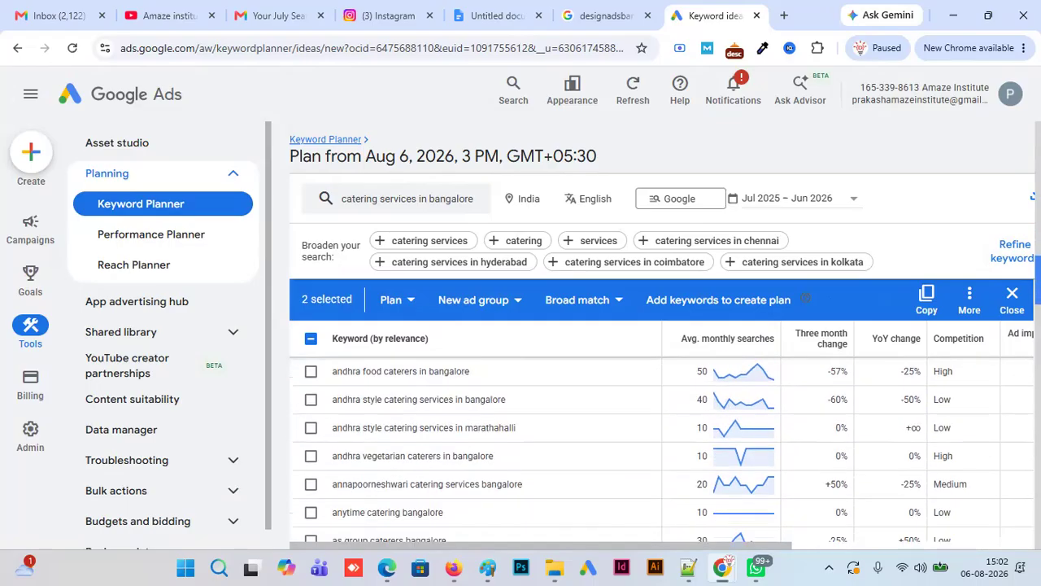
{"action": "scroll", "coordinate": [662, 445], "scroll_direction": "down", "scroll_amount": 5}
{"action": "scroll", "coordinate": [662, 446], "scroll_direction": "up", "scroll_amount": 1}
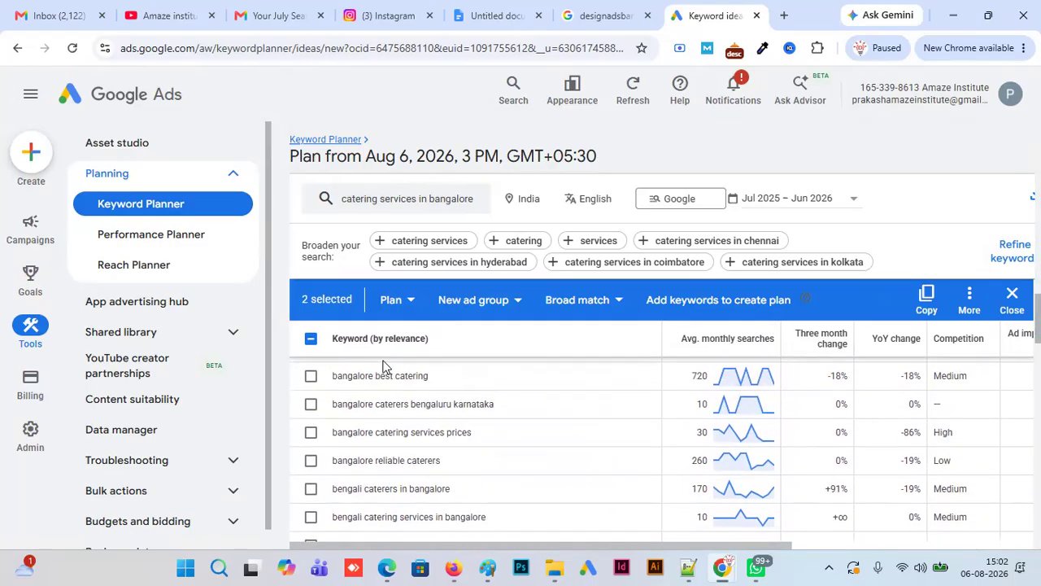
{"action": "left_click_drag", "start_coordinate": [1038, 318], "coordinate": [1038, 206]}
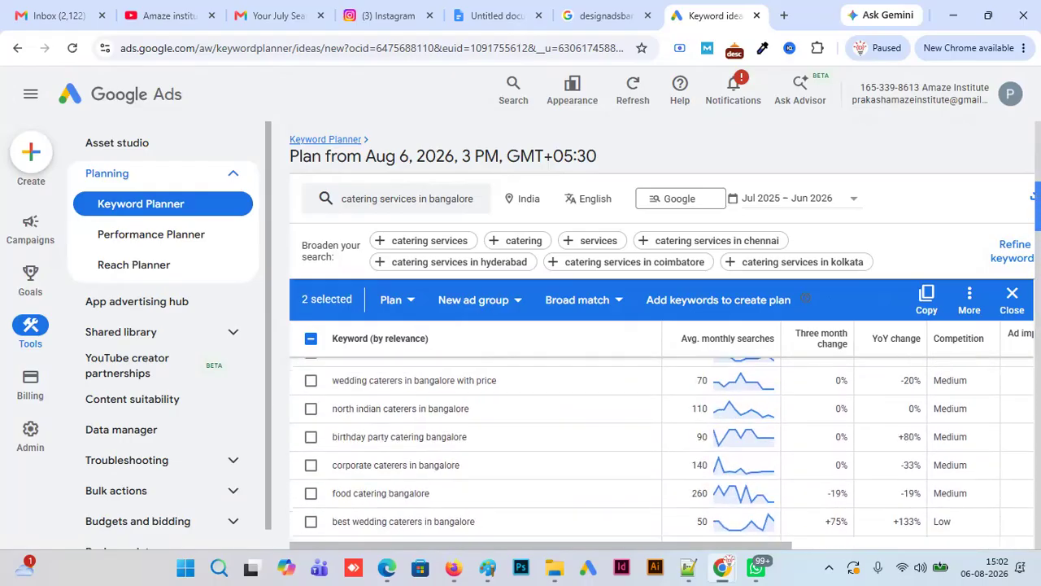
{"action": "left_click_drag", "start_coordinate": [1038, 206], "coordinate": [1038, 173]}
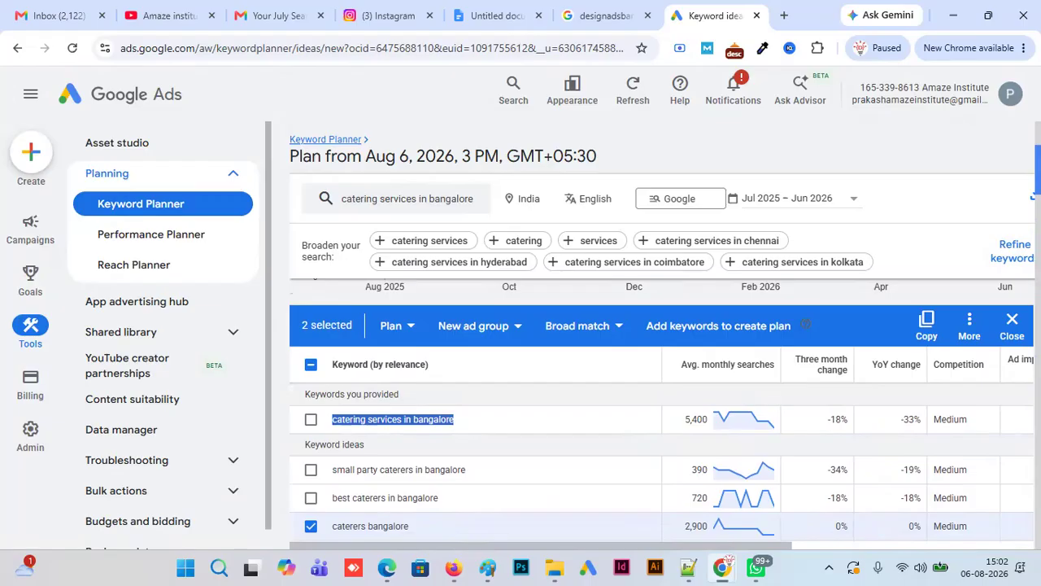
{"action": "scroll", "coordinate": [661, 423], "scroll_direction": "down", "scroll_amount": 1}
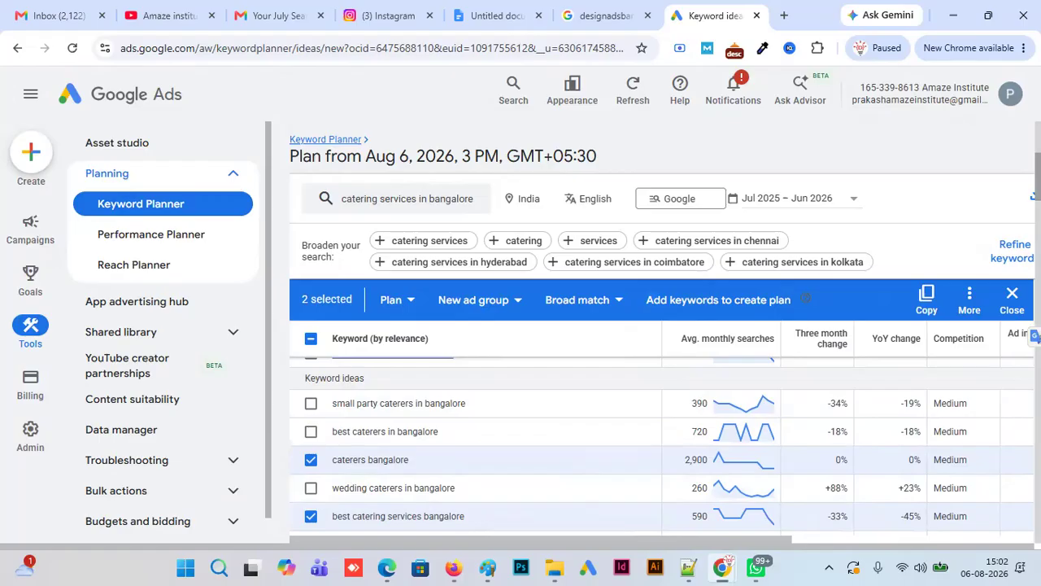
{"action": "scroll", "coordinate": [662, 450], "scroll_direction": "down", "scroll_amount": 3}
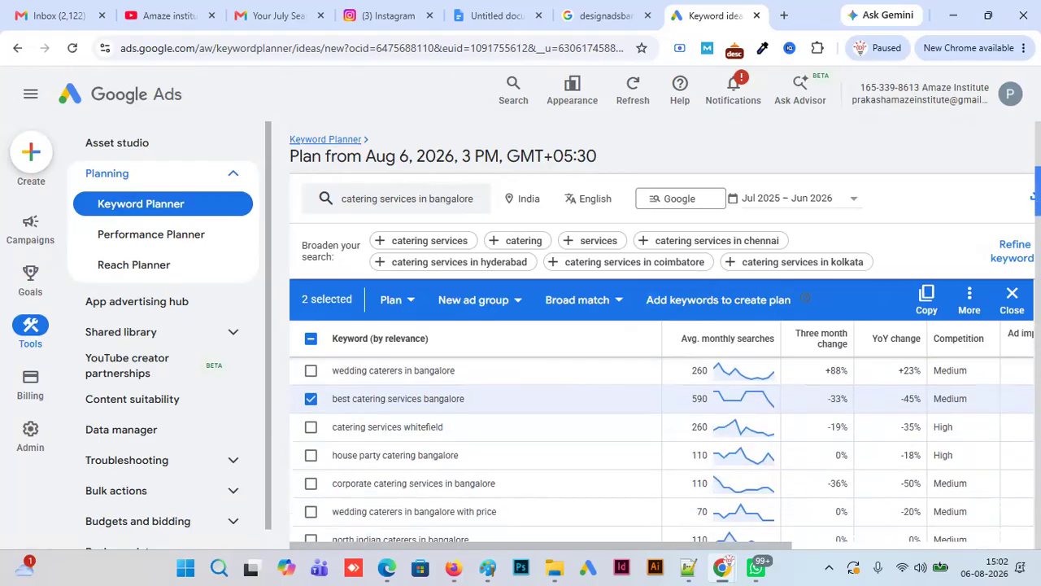
{"action": "scroll", "coordinate": [661, 449], "scroll_direction": "up", "scroll_amount": 2}
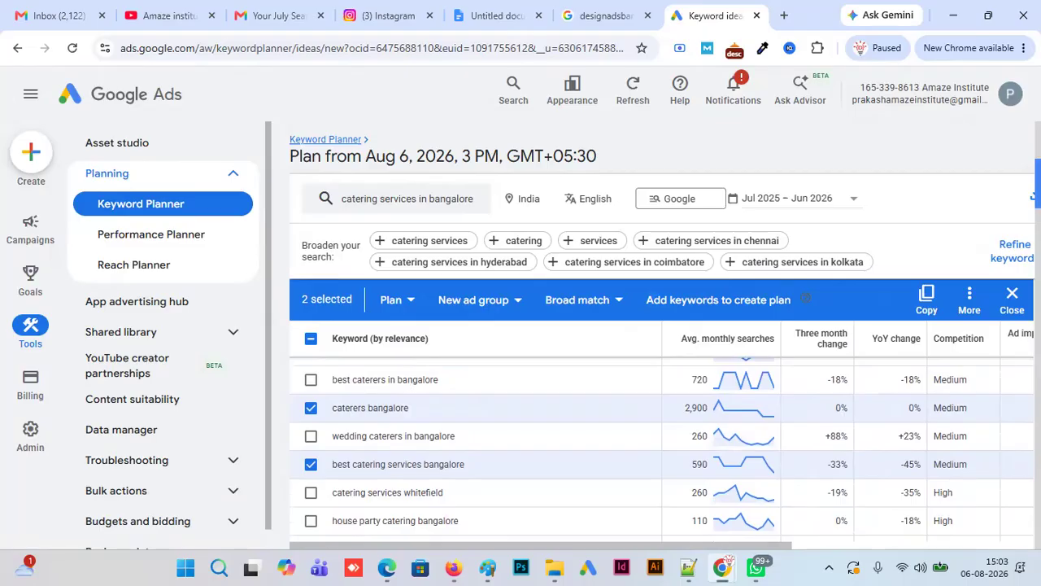
- Add "best caterers in bangalore" to the selection and copy the selected keywords into the Google Docs document below "catering services in bangalore"
{"action": "left_click", "coordinate": [312, 381]}
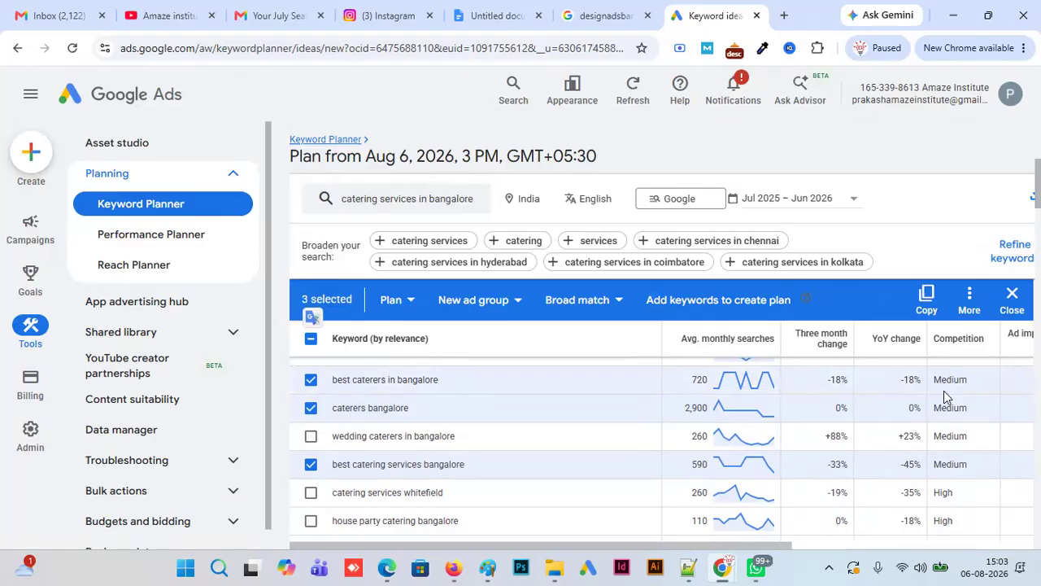
{"action": "left_click", "coordinate": [927, 298]}
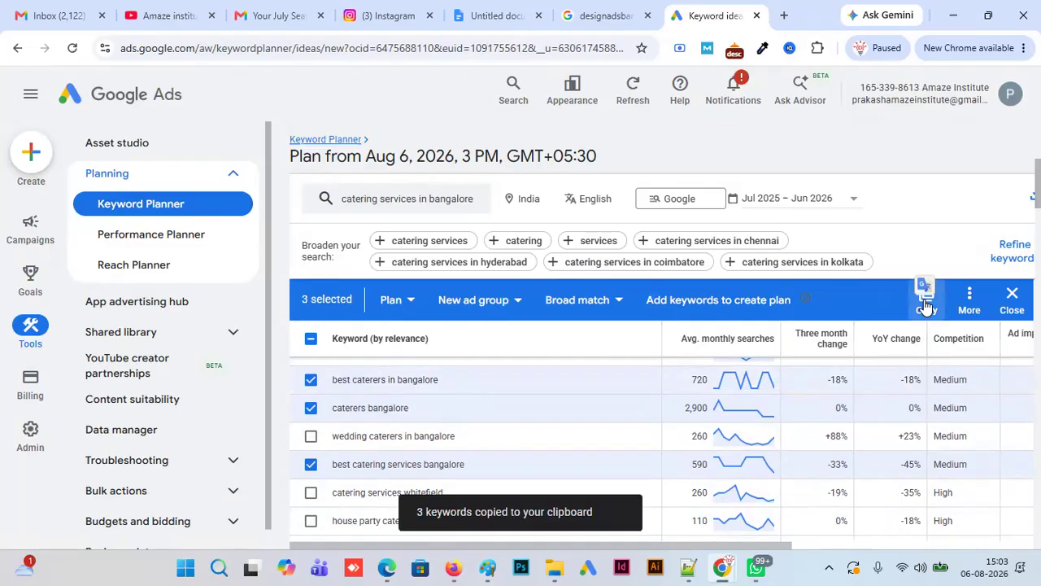
{"action": "left_click", "coordinate": [482, 10]}
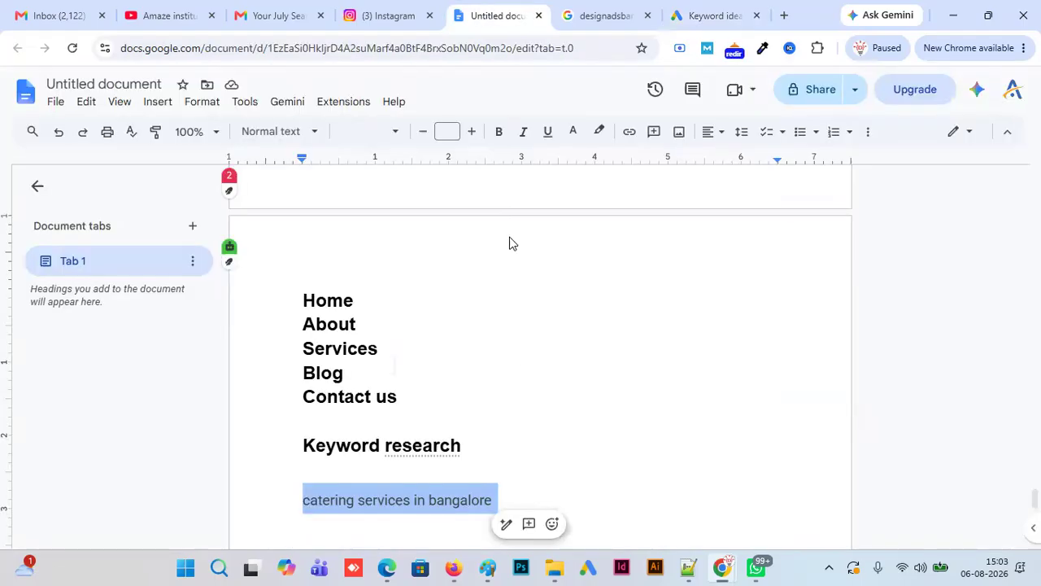
{"action": "left_click", "coordinate": [588, 502]}
{"action": "key", "text": "Return"}
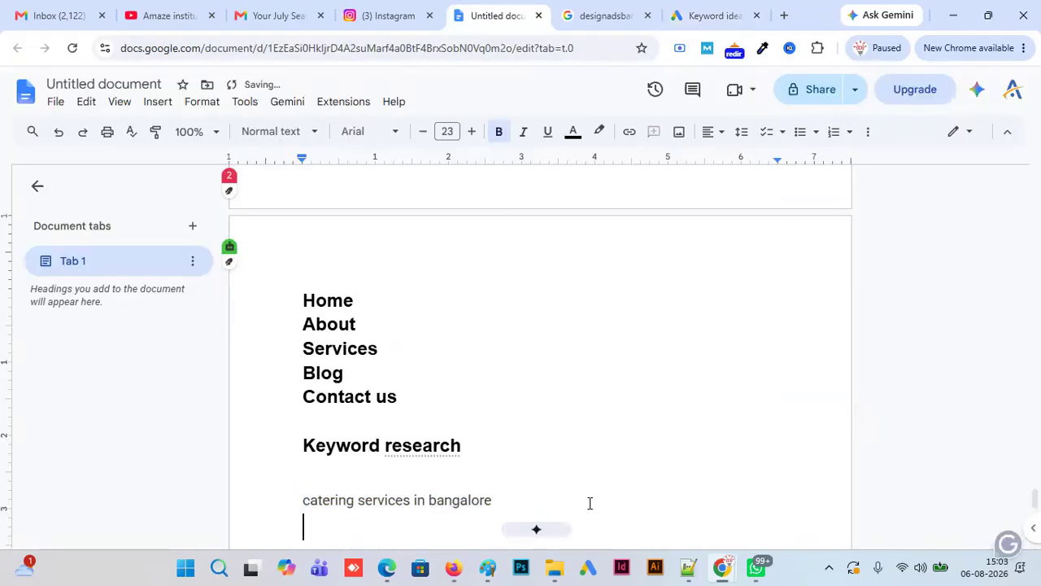
{"action": "type", "text": "caterers bangalore best catering services bangalore best caterers in bangalore"}
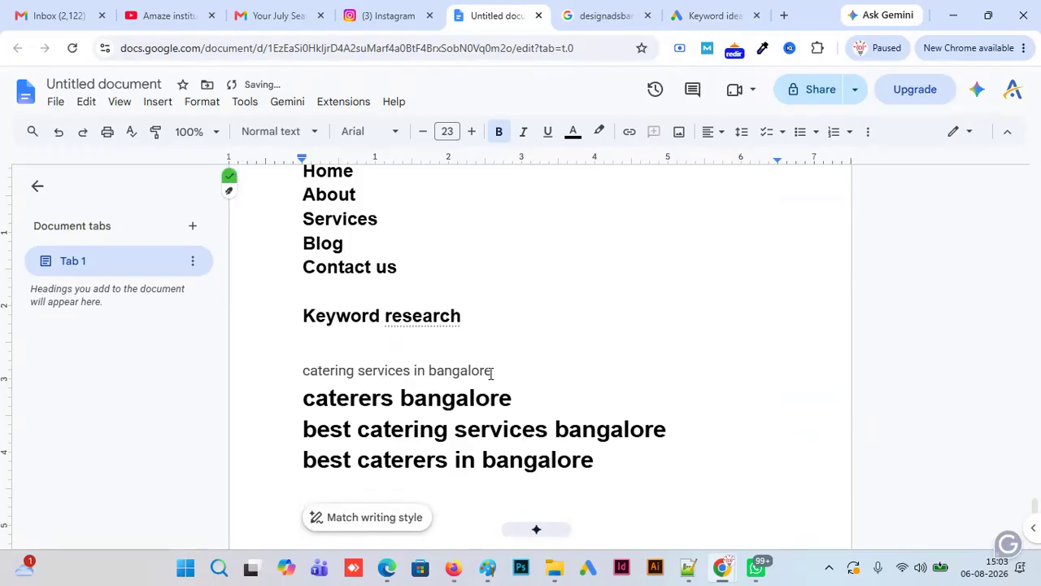
- Make the "catering services in bangalore" line bold and enlarge its font to size 21
{"action": "left_click_drag", "start_coordinate": [493, 372], "coordinate": [296, 371]}
{"action": "left_click", "coordinate": [499, 131]}
{"action": "left_click", "coordinate": [472, 131]}
{"action": "left_click", "coordinate": [472, 131]}
{"action": "left_click", "coordinate": [472, 131]}
{"action": "left_click", "coordinate": [472, 131]}
{"action": "left_click", "coordinate": [472, 131]}
{"action": "left_click", "coordinate": [472, 131]}
{"action": "left_click", "coordinate": [472, 131]}
- Reduce the font size of the three pasted keyword lines below "catering services in bangalore" to 18
{"action": "left_click_drag", "start_coordinate": [619, 477], "coordinate": [295, 404]}
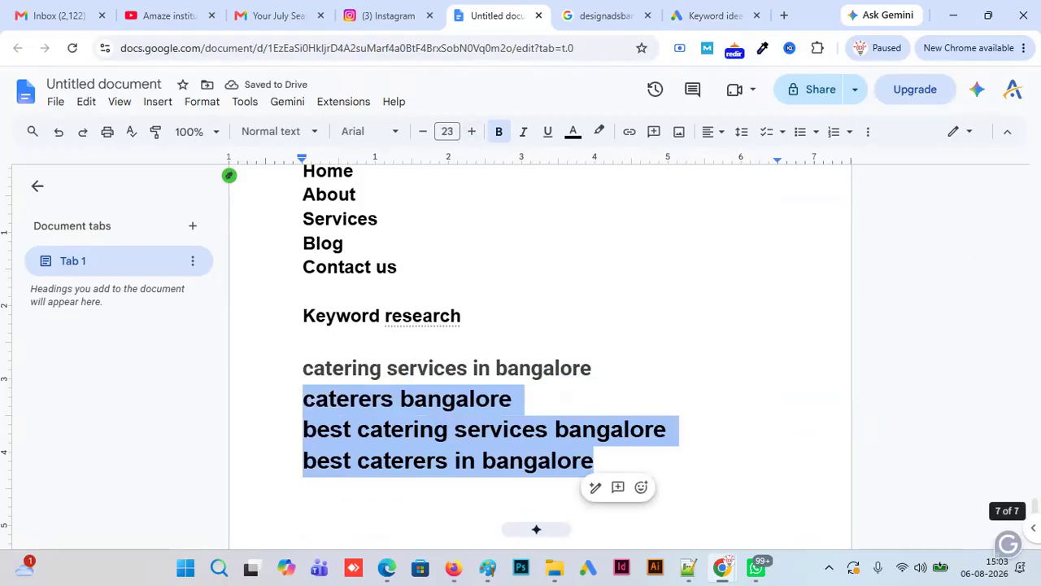
{"action": "mouse_move", "coordinate": [1036, 506]}
{"action": "left_mouse_down"}
{"action": "mouse_move", "coordinate": [1035, 528]}
{"action": "mouse_move", "coordinate": [1036, 496]}
{"action": "mouse_move", "coordinate": [1035, 508]}
{"action": "left_mouse_up"}
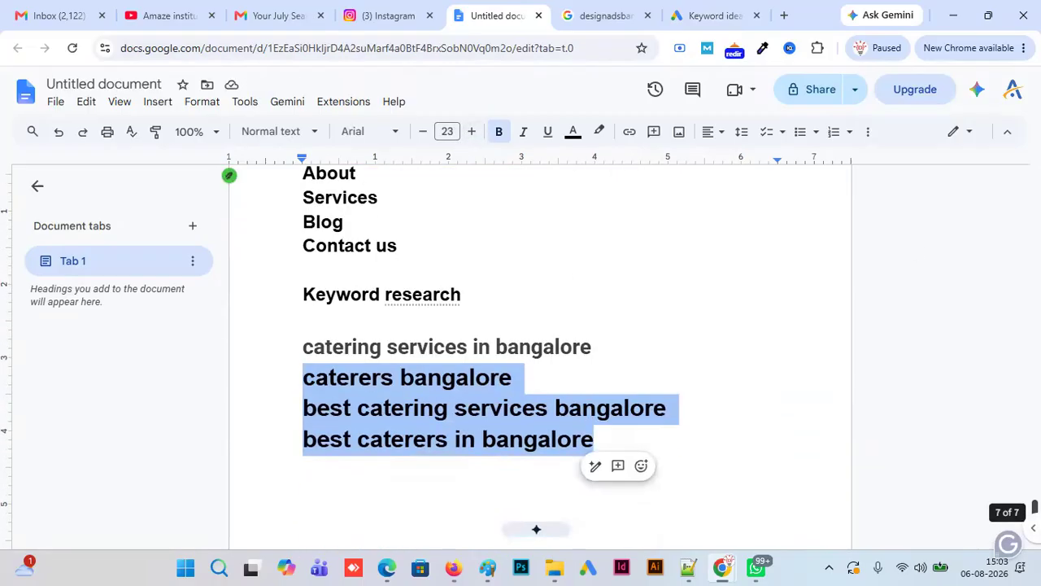
{"action": "left_click", "coordinate": [422, 131]}
{"action": "left_click", "coordinate": [422, 131]}
{"action": "left_click", "coordinate": [422, 131]}
{"action": "left_click", "coordinate": [422, 131]}
{"action": "left_click", "coordinate": [422, 131]}
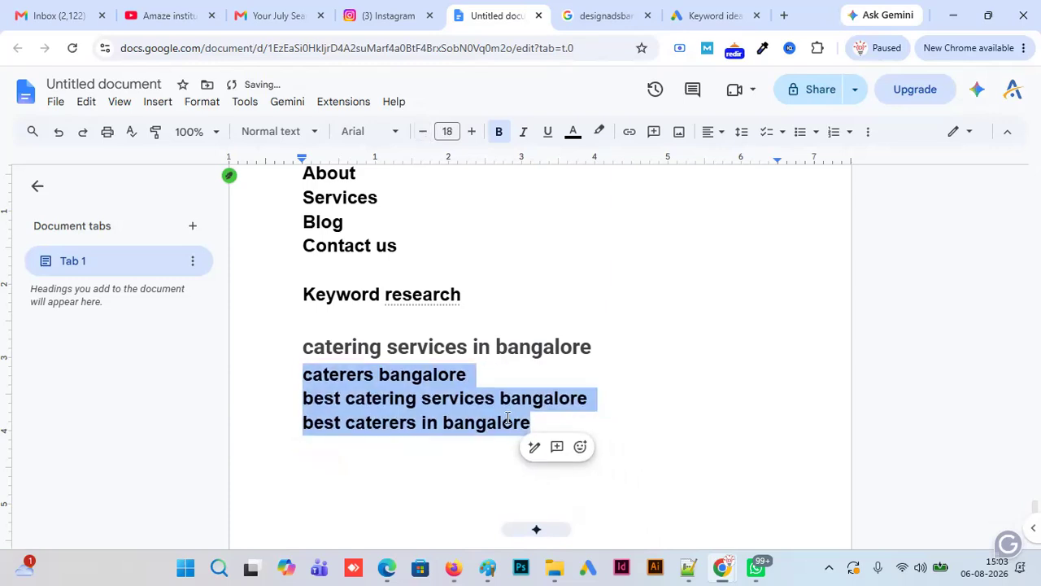
{"action": "left_click", "coordinate": [533, 421]}
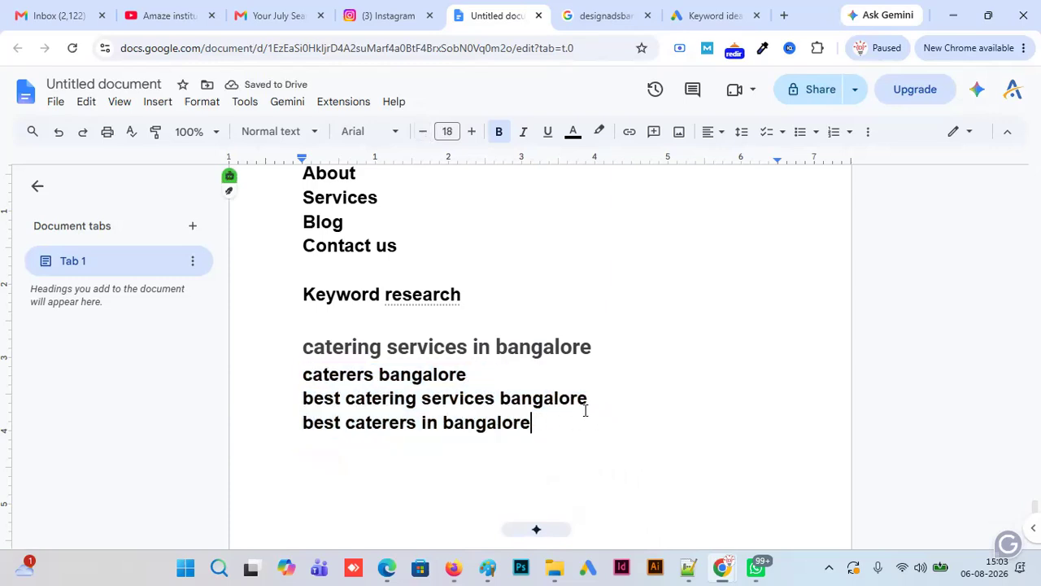
- Remove the bold formatting from the three keyword lines below the main "catering services in bangalore" keyword
{"action": "left_click_drag", "start_coordinate": [593, 347], "coordinate": [303, 347]}
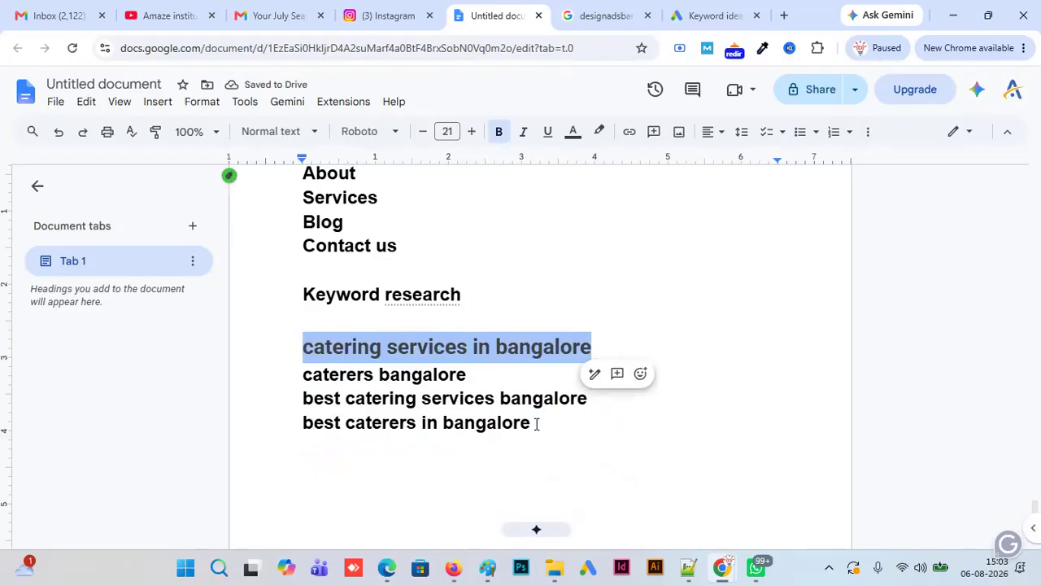
{"action": "left_click_drag", "start_coordinate": [537, 423], "coordinate": [284, 383]}
{"action": "left_click", "coordinate": [500, 131]}
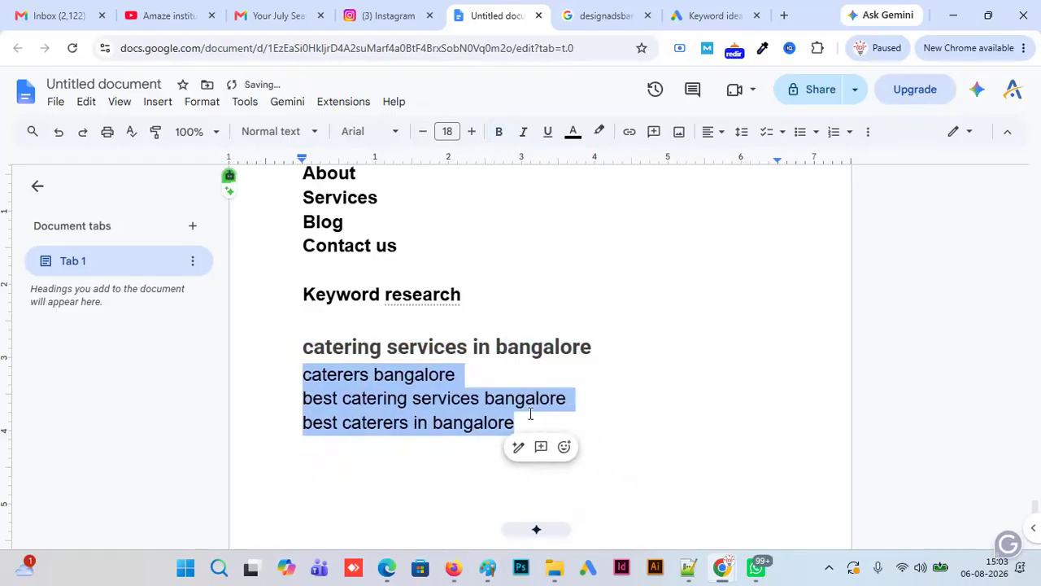
{"action": "left_click", "coordinate": [742, 415]}
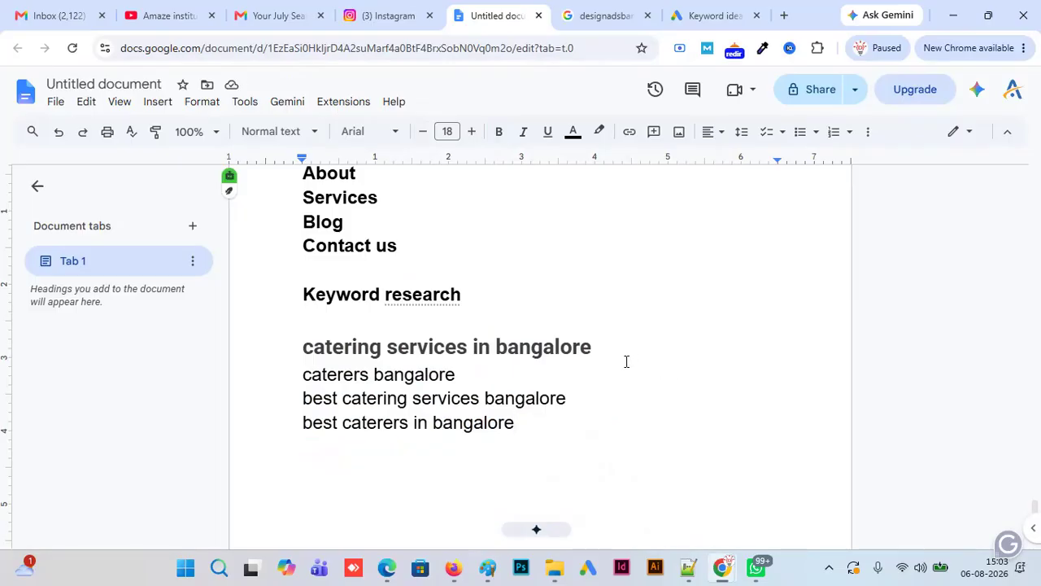
- Add the keyword "Catering services near me" on a new line below "best caterers in bangalore", followed by blank lines
{"action": "key", "text": "Return"}
{"action": "type", "text": "Cateri"}
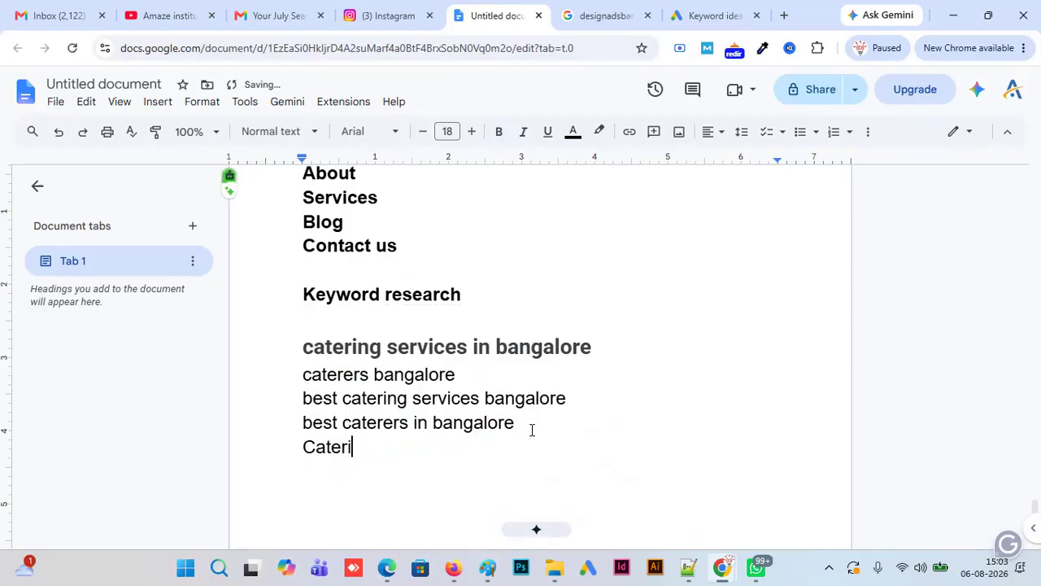
{"action": "type", "text": "ng ser"}
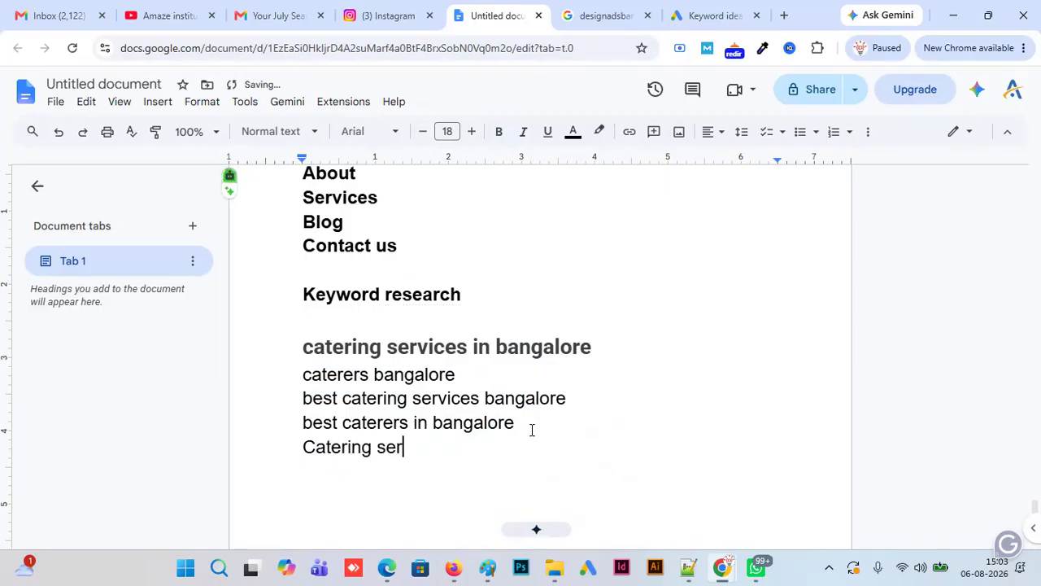
{"action": "type", "text": "vices near me"}
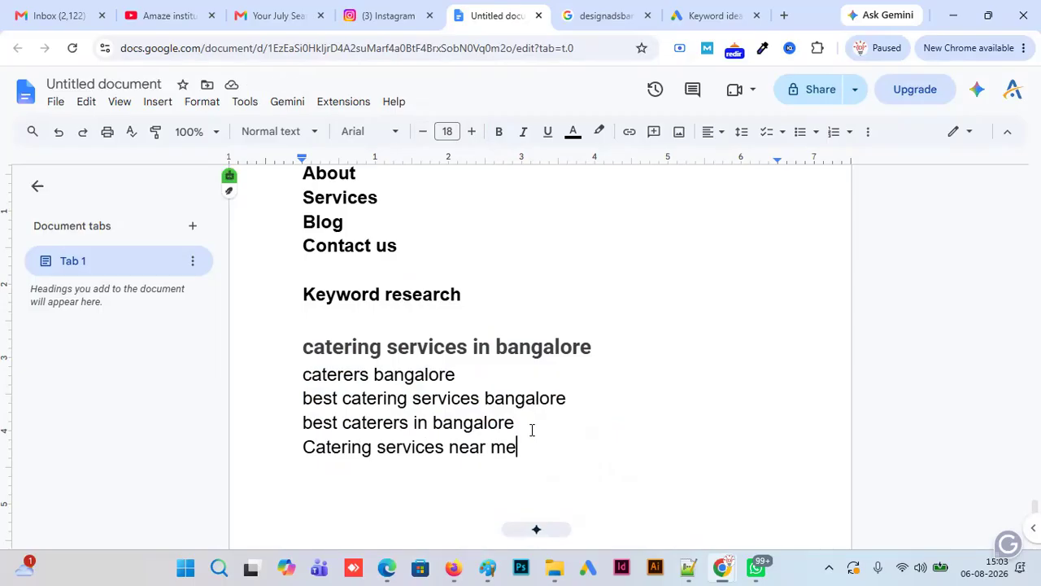
{"action": "key", "text": "Return"}
{"action": "key", "text": "Return"}
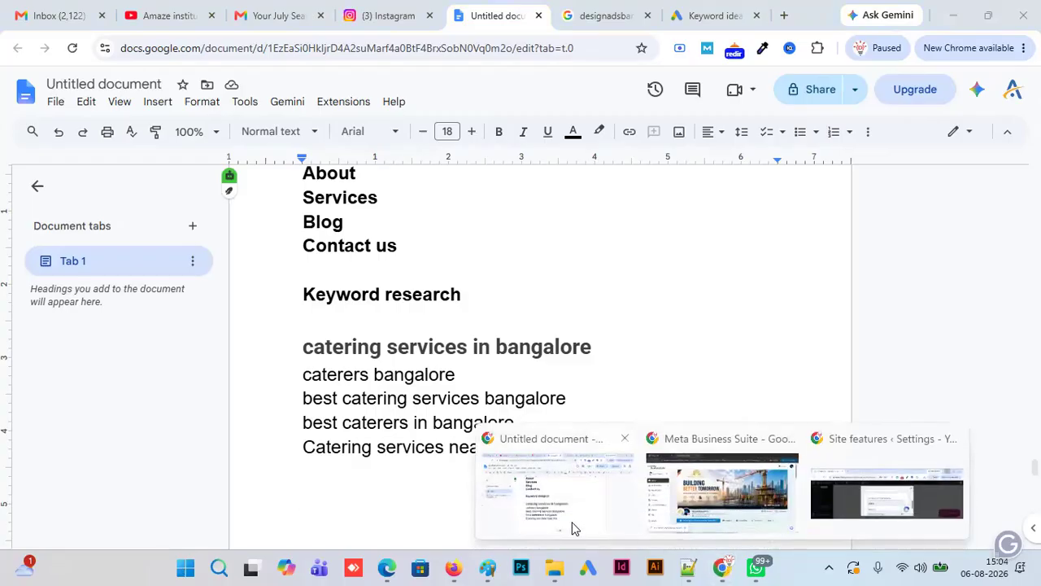
- Switch to Google Ads Keyword Planner and replace the "catering services in bangalore" search keyword with "briyani bangalore"
{"action": "left_click", "coordinate": [714, 17]}
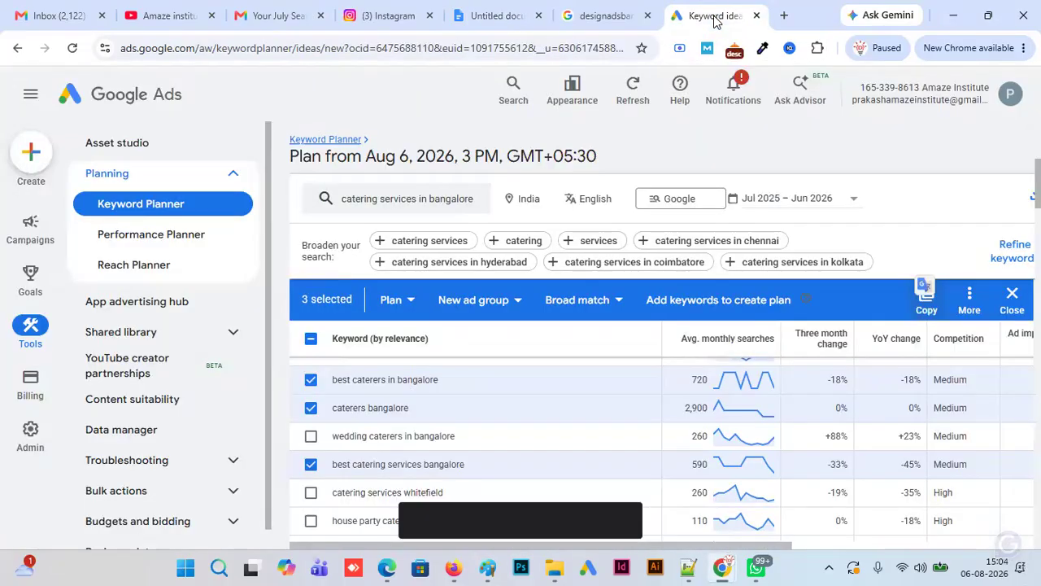
{"action": "left_click", "coordinate": [487, 202]}
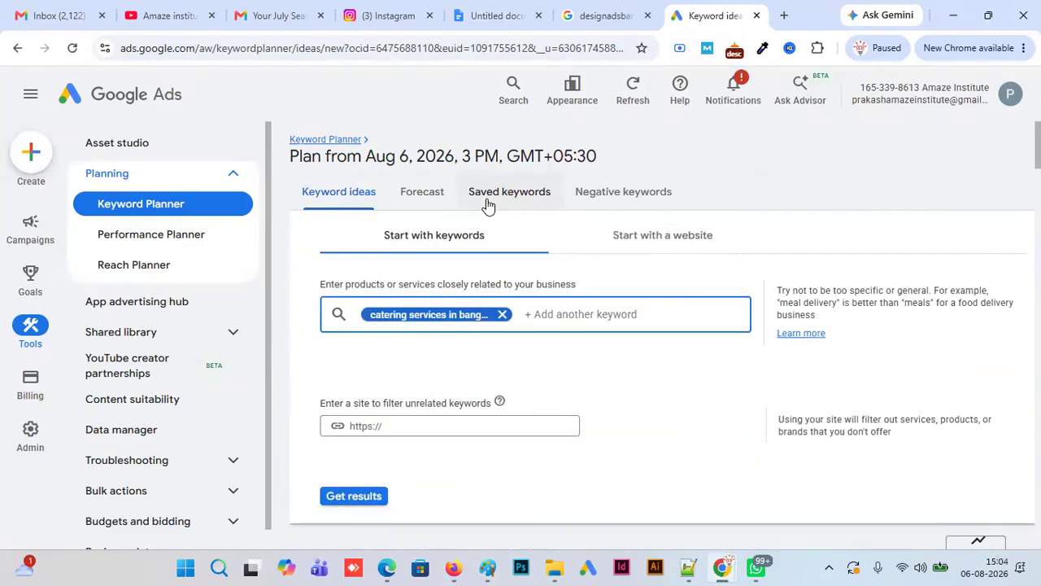
{"action": "left_click", "coordinate": [503, 314]}
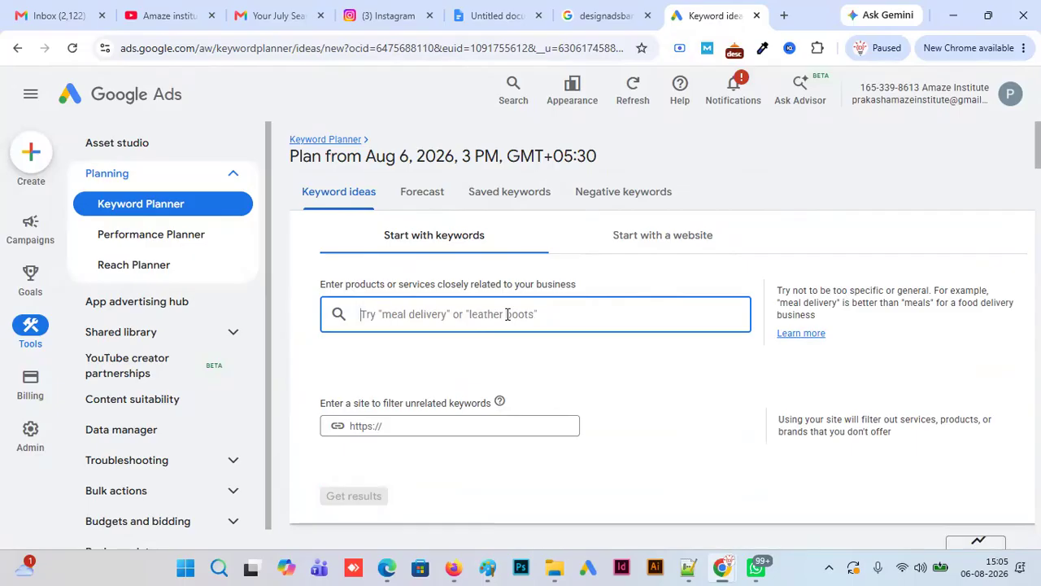
{"action": "type", "text": "br"}
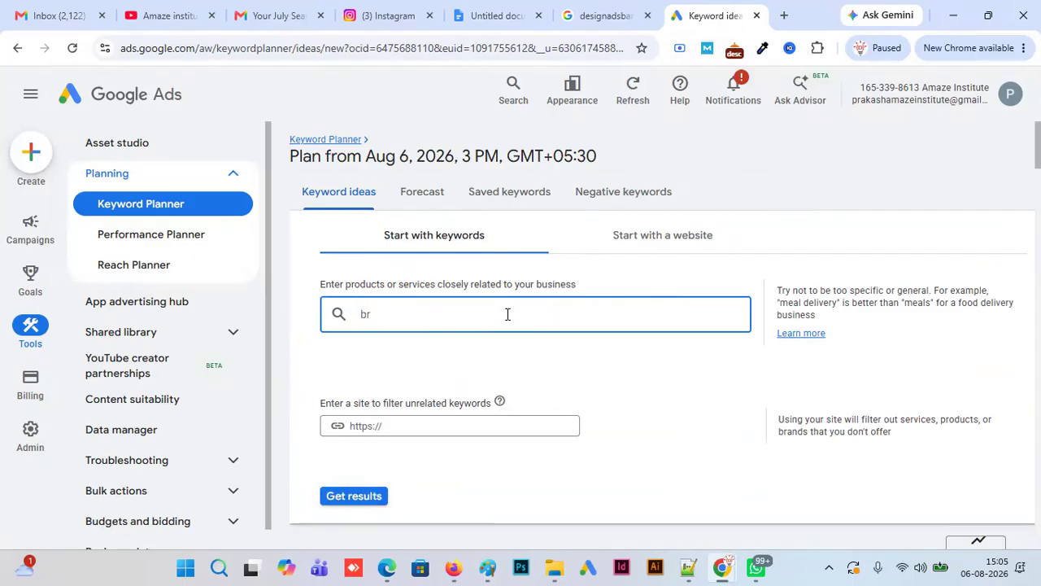
{"action": "type", "text": "i"}
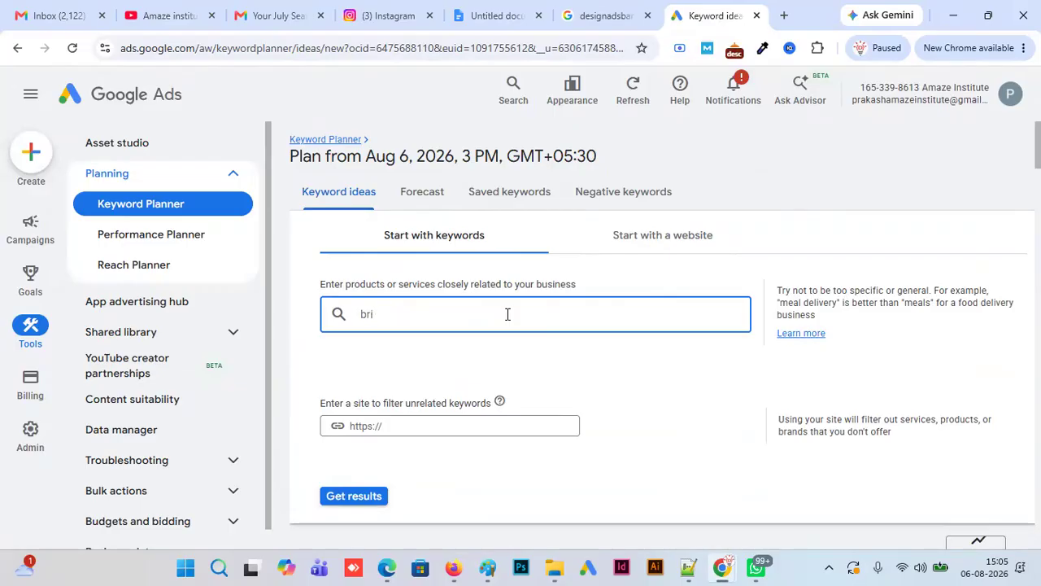
{"action": "type", "text": "yani bangalore"}
{"action": "key", "text": "Return"}
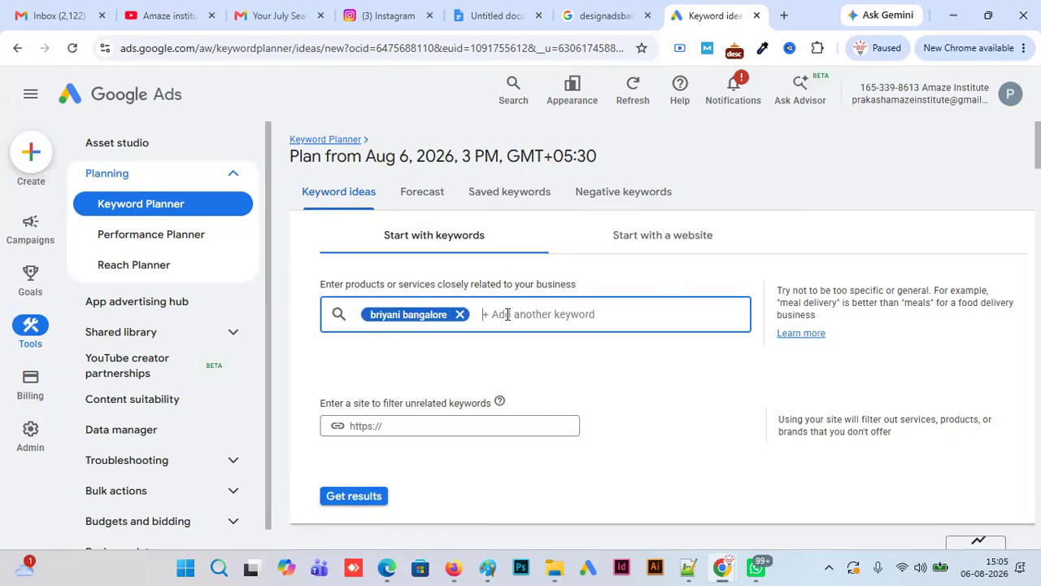
- Add the search keywords "chicken briyani bangalore" and "mutton briyani bangalore", and get the keyword ideas for all of them
{"action": "type", "text": "chi"}
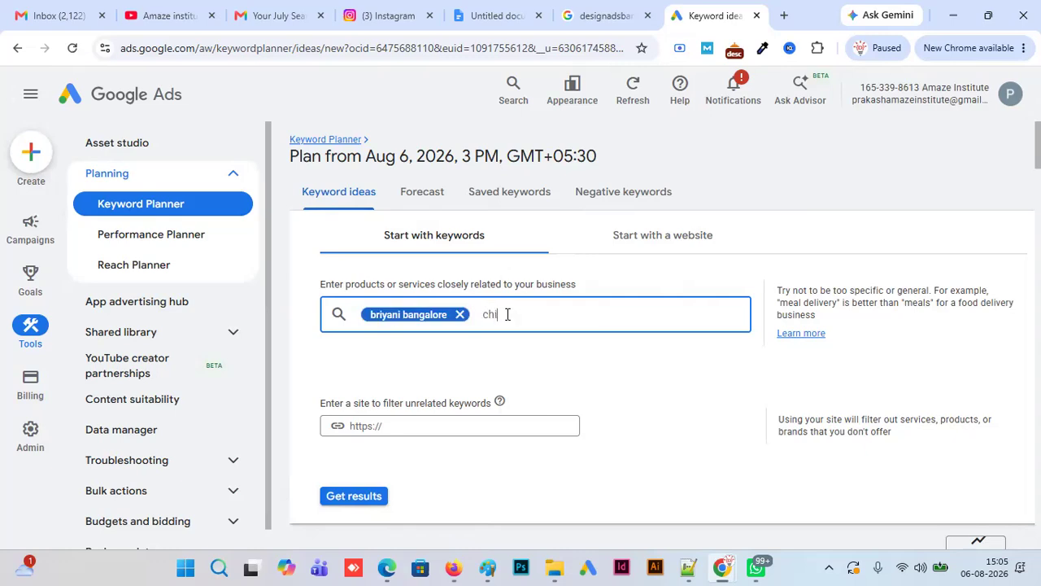
{"action": "type", "text": "cken briyani bangalore"}
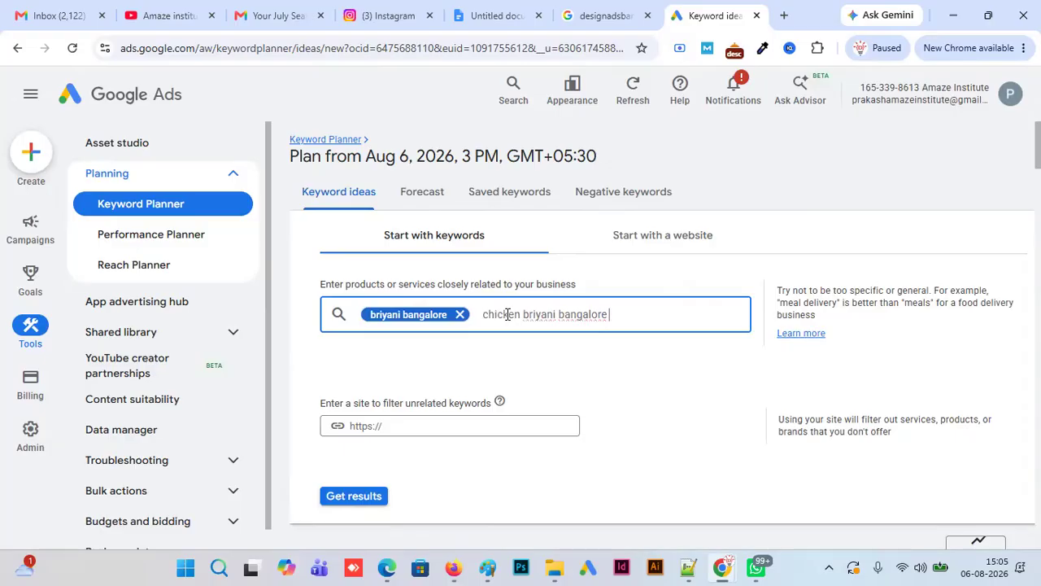
{"action": "key", "text": "Return"}
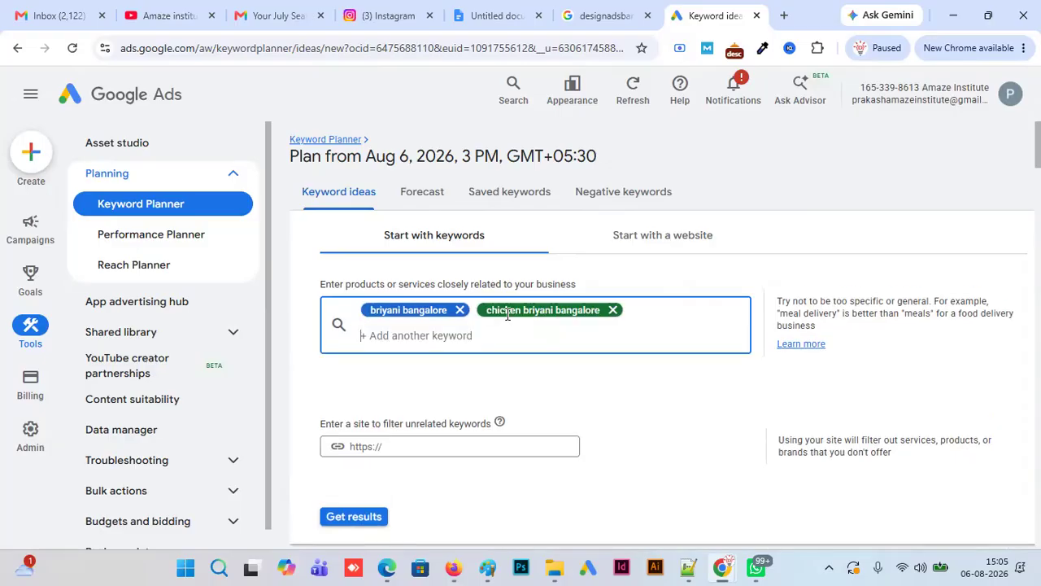
{"action": "type", "text": "mutton "}
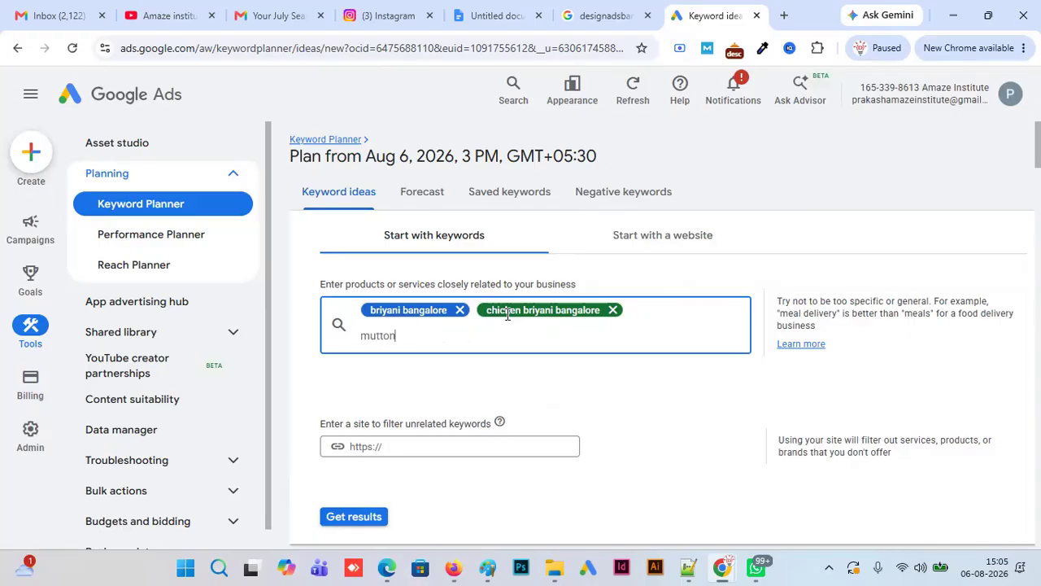
{"action": "type", "text": "briyani banga"}
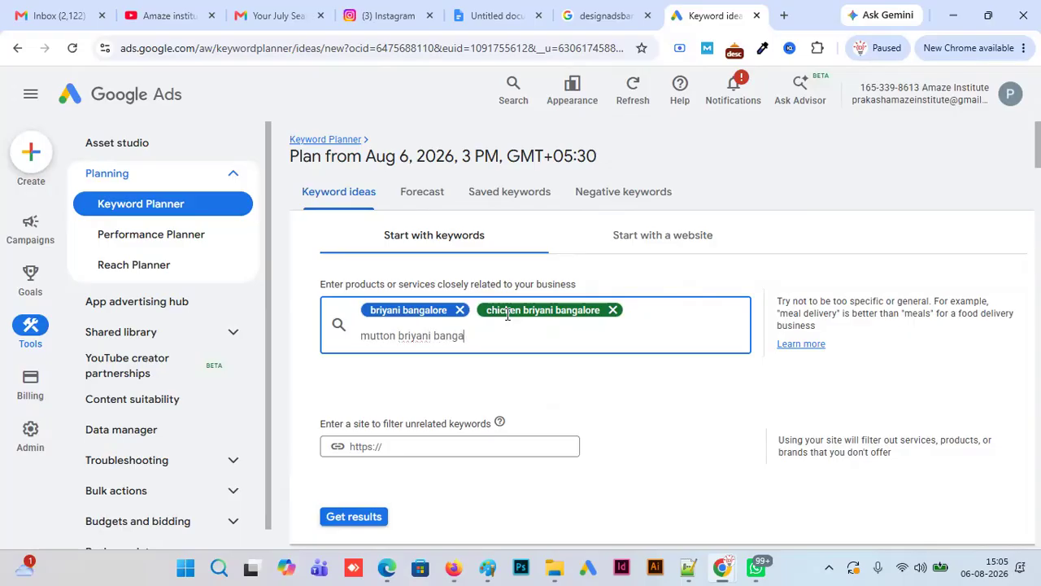
{"action": "type", "text": "lore"}
{"action": "key", "text": "Return"}
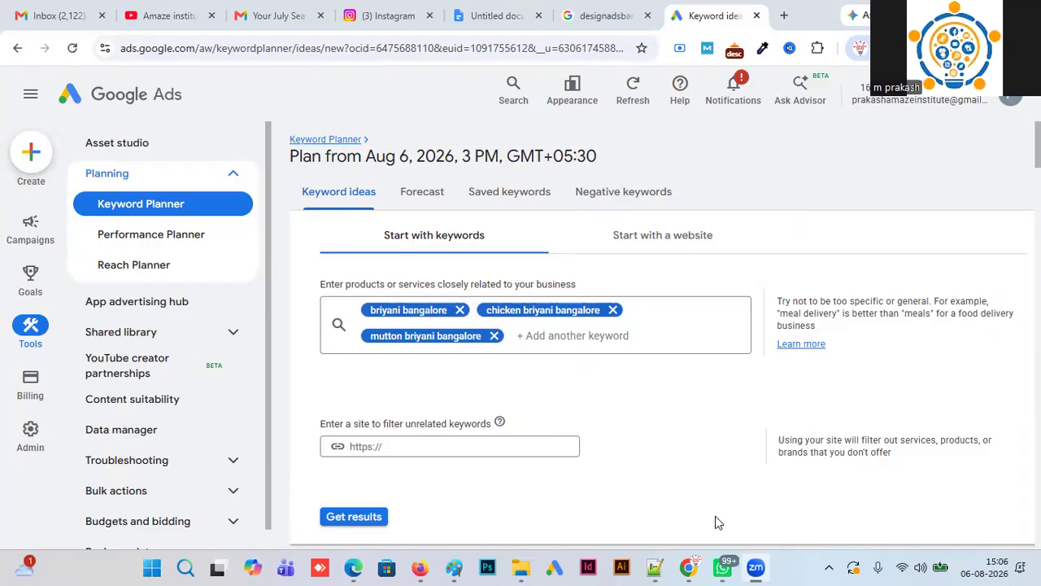
{"action": "left_click", "coordinate": [364, 527]}
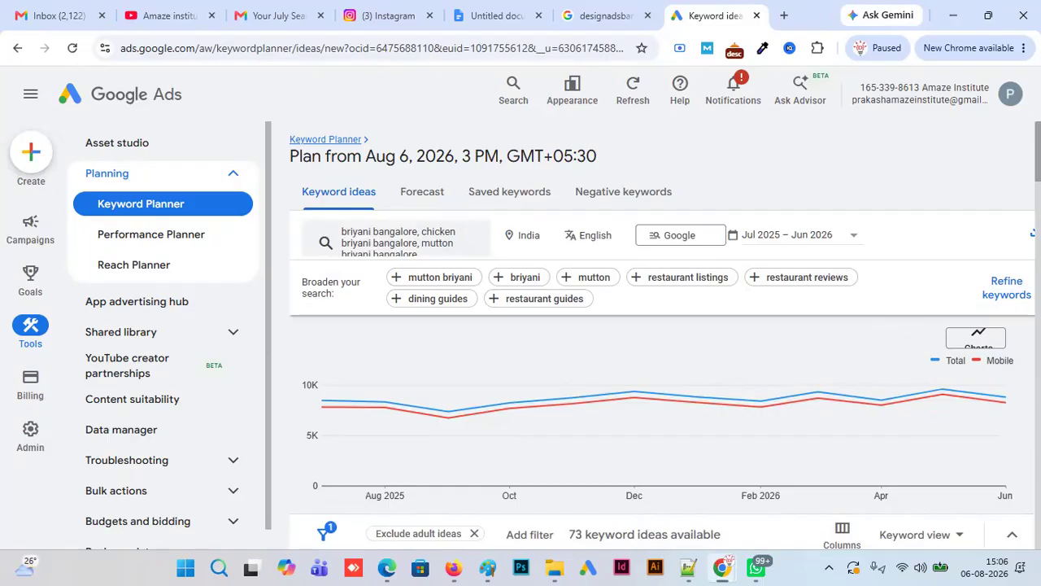
- Examine the average monthly searches and competition of the biryani keyword ideas
{"action": "scroll", "coordinate": [662, 366], "scroll_direction": "down", "scroll_amount": 5}
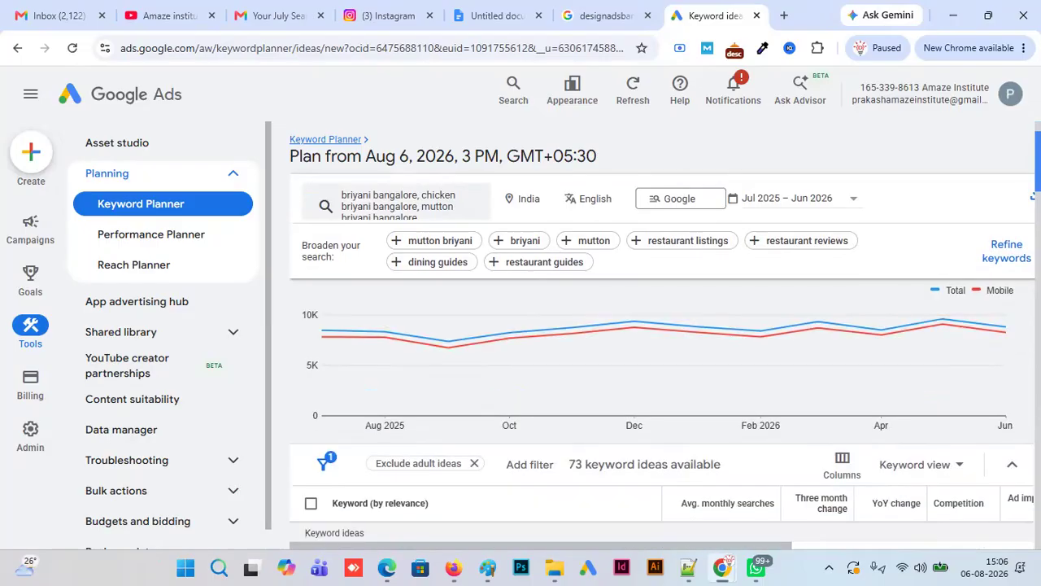
{"action": "left_click_drag", "start_coordinate": [1039, 181], "coordinate": [1039, 184]}
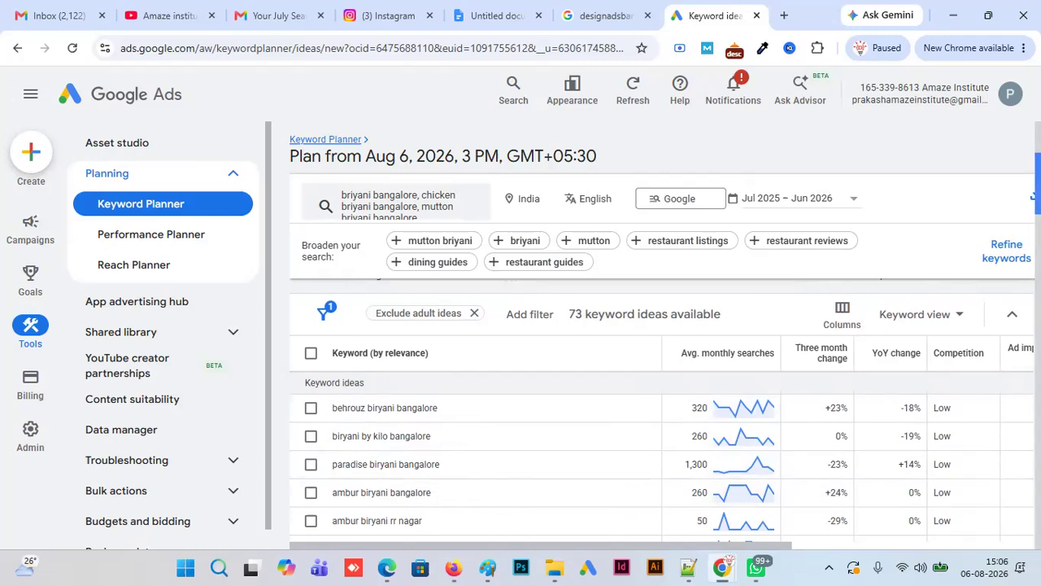
{"action": "scroll", "coordinate": [662, 411], "scroll_direction": "down", "scroll_amount": 1}
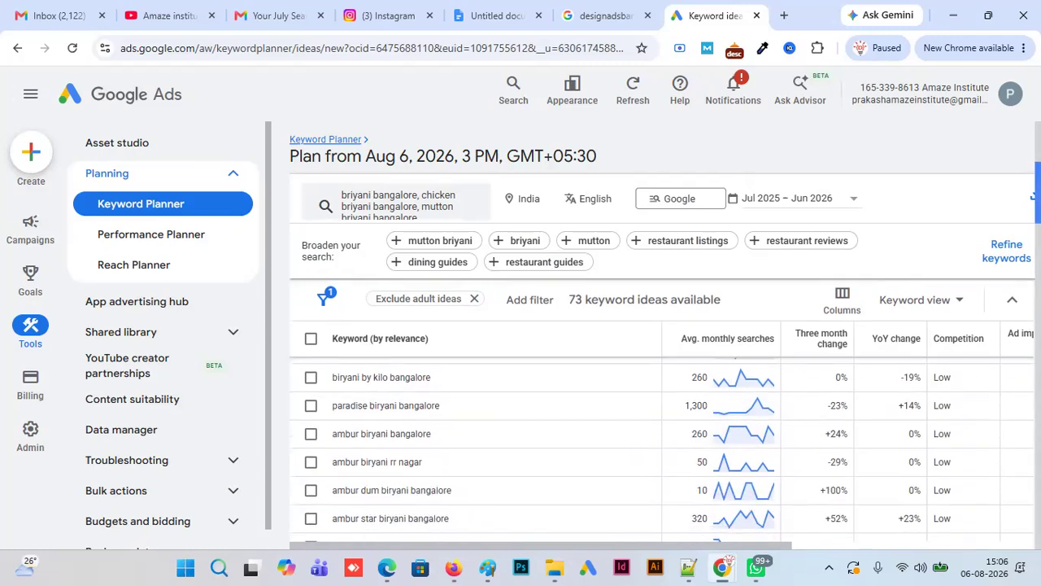
{"action": "scroll", "coordinate": [661, 450], "scroll_direction": "down", "scroll_amount": 1}
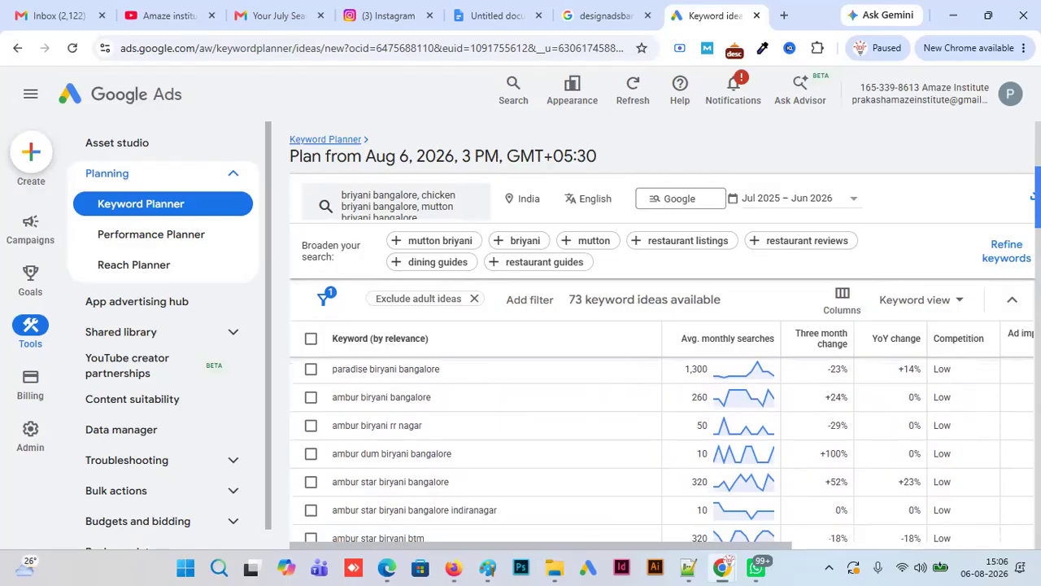
{"action": "scroll", "coordinate": [661, 450], "scroll_direction": "down", "scroll_amount": 1}
{"action": "scroll", "coordinate": [661, 450], "scroll_direction": "down", "scroll_amount": 3}
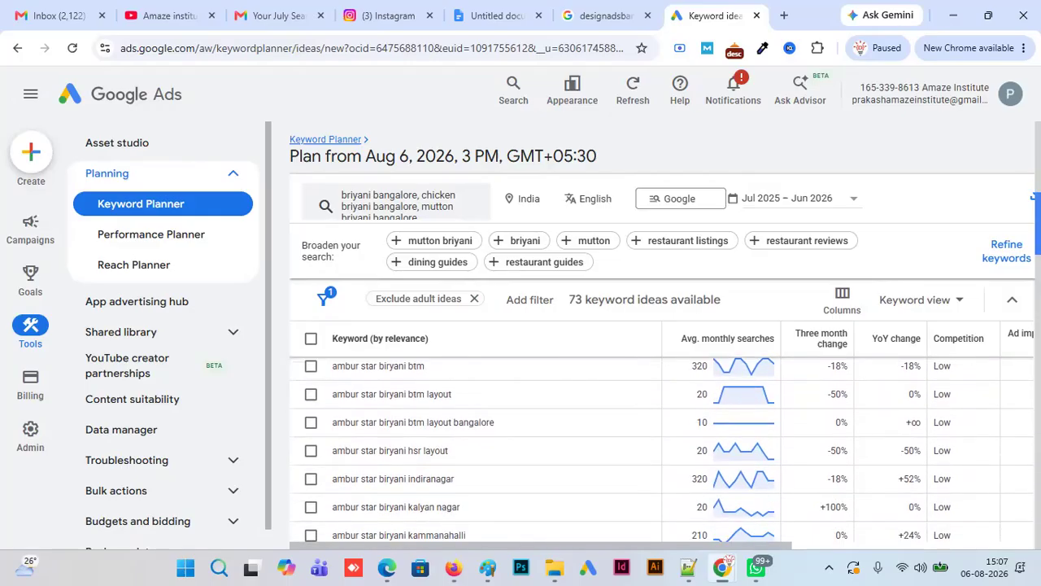
{"action": "scroll", "coordinate": [662, 366], "scroll_direction": "up", "scroll_amount": 10}
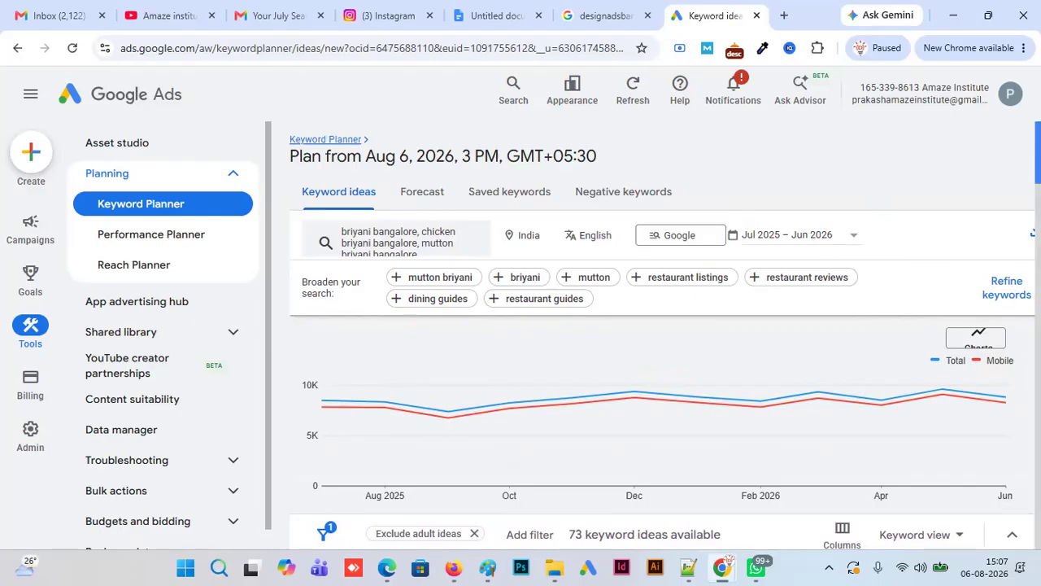
{"action": "scroll", "coordinate": [1037, 163], "scroll_direction": "down", "scroll_amount": 5}
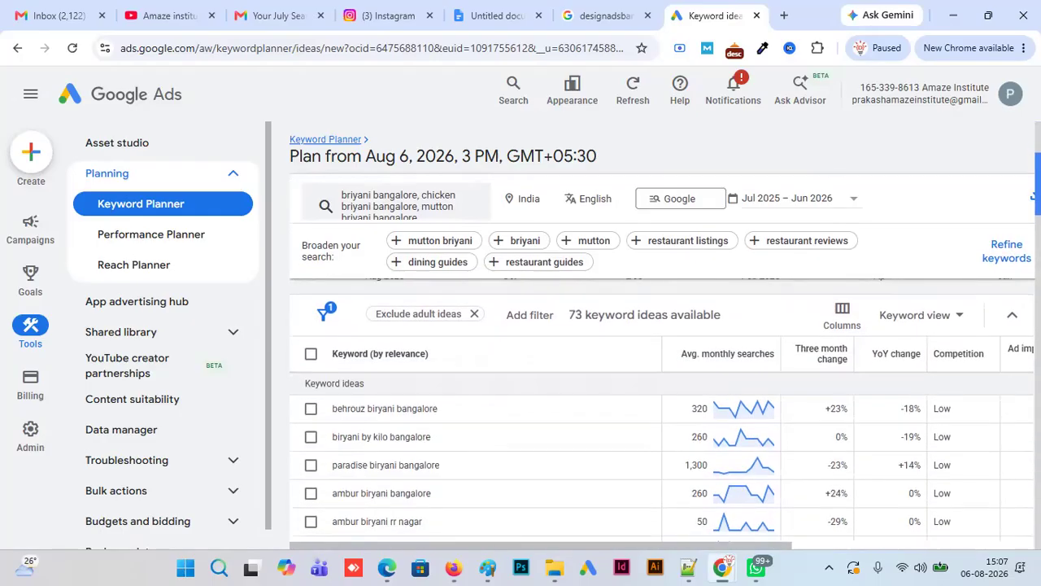
{"action": "scroll", "coordinate": [1037, 179], "scroll_direction": "down", "scroll_amount": 1}
{"action": "scroll", "coordinate": [1036, 187], "scroll_direction": "down", "scroll_amount": 4}
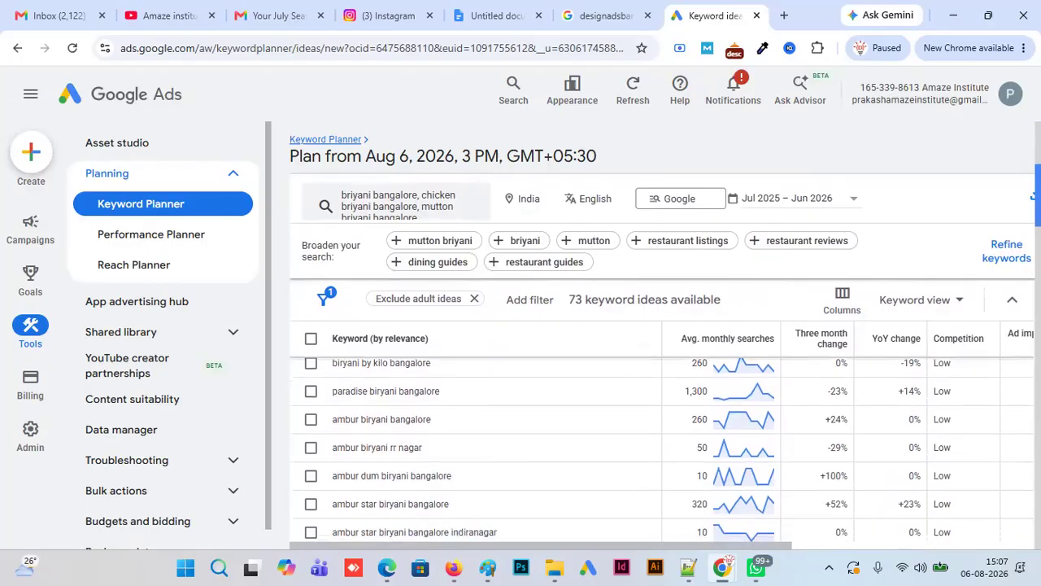
{"action": "scroll", "coordinate": [663, 448], "scroll_direction": "down", "scroll_amount": 1}
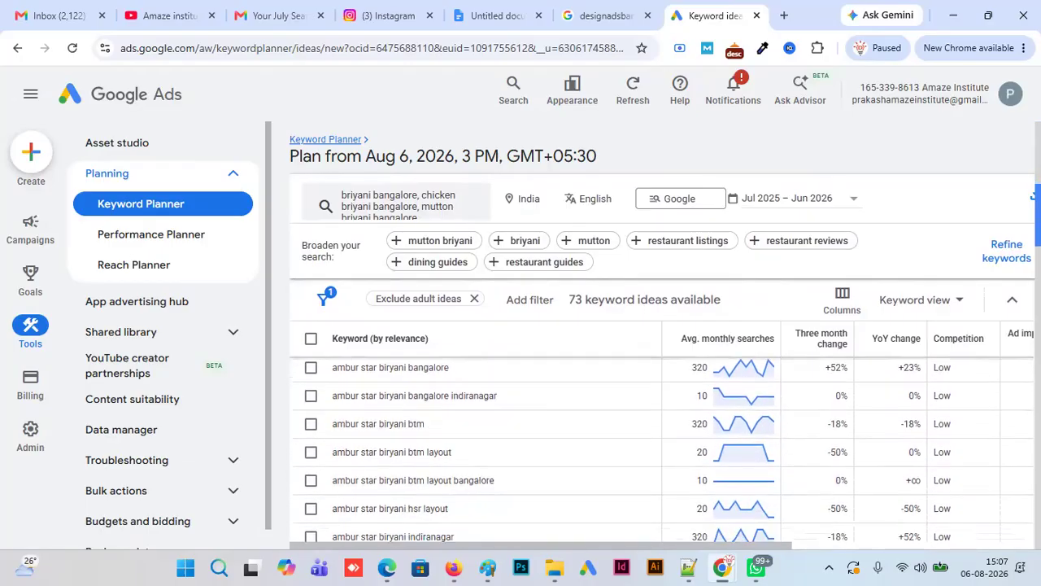
{"action": "scroll", "coordinate": [663, 447], "scroll_direction": "down", "scroll_amount": 3}
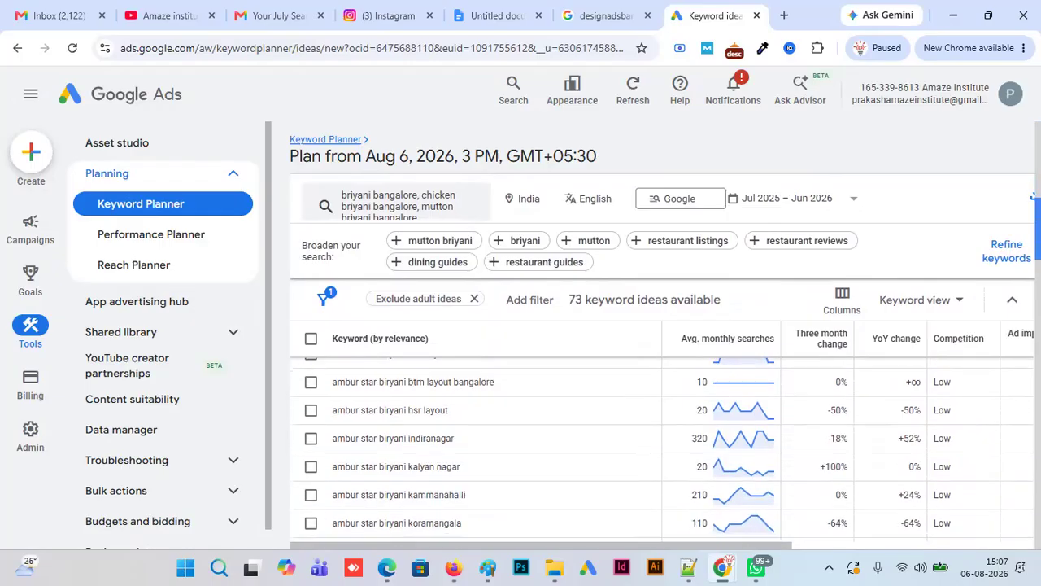
{"action": "scroll", "coordinate": [663, 448], "scroll_direction": "down", "scroll_amount": 3}
{"action": "scroll", "coordinate": [663, 447], "scroll_direction": "down", "scroll_amount": 3}
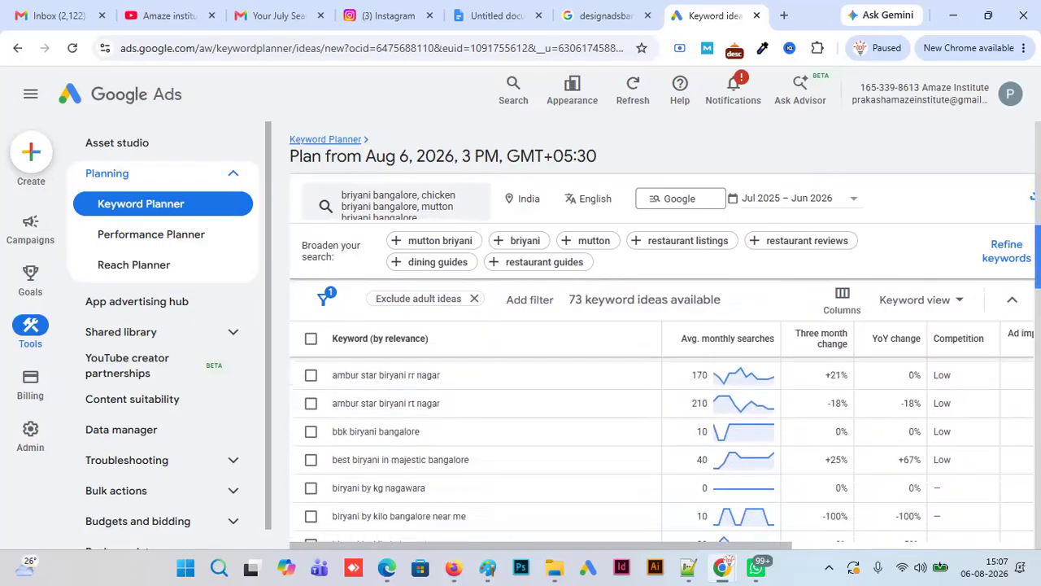
{"action": "scroll", "coordinate": [787, 384], "scroll_direction": "down", "scroll_amount": 2}
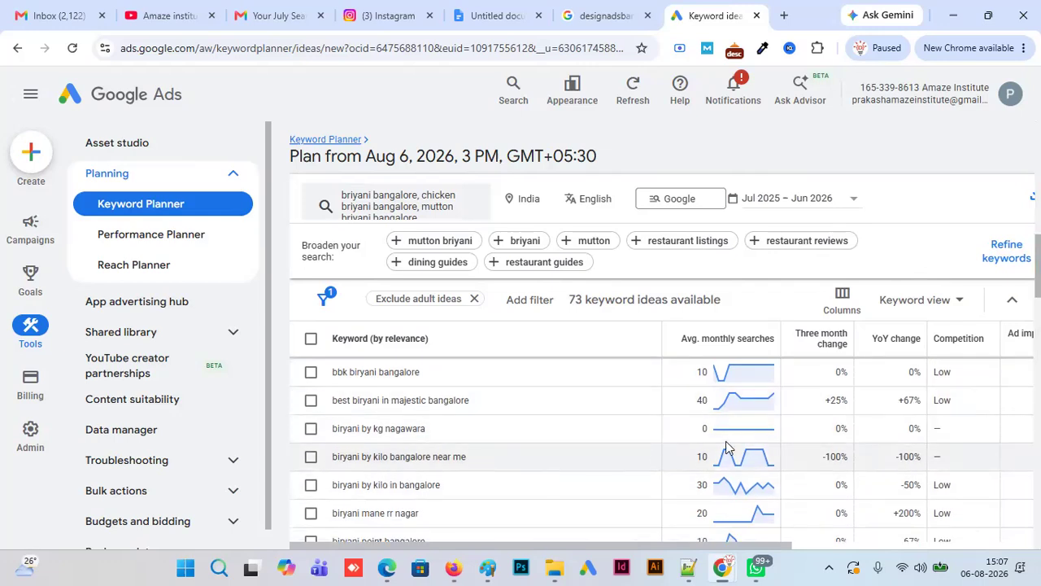
{"action": "scroll", "coordinate": [651, 447], "scroll_direction": "down", "scroll_amount": 6}
{"action": "scroll", "coordinate": [651, 448], "scroll_direction": "down", "scroll_amount": 1}
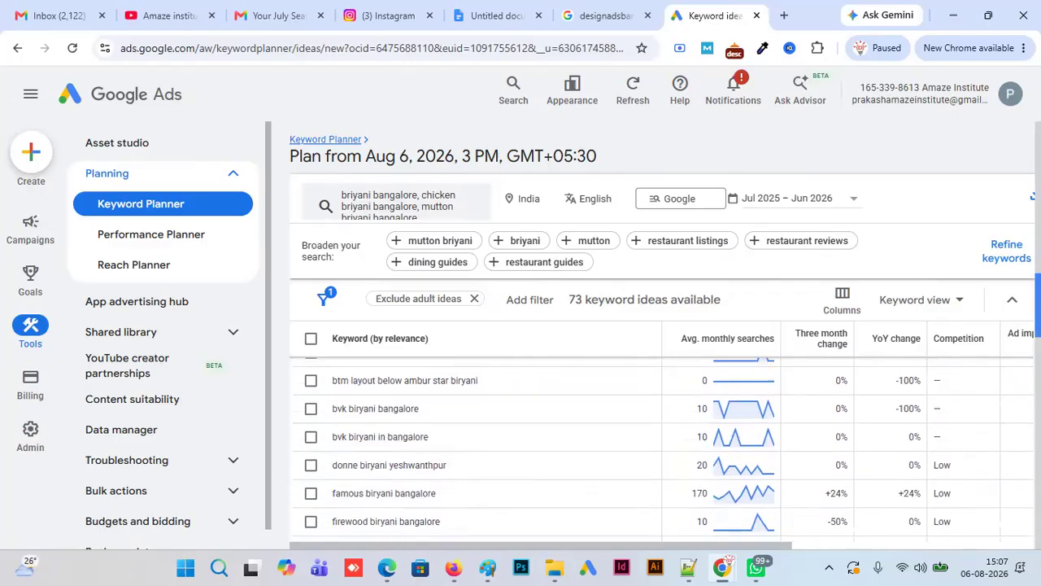
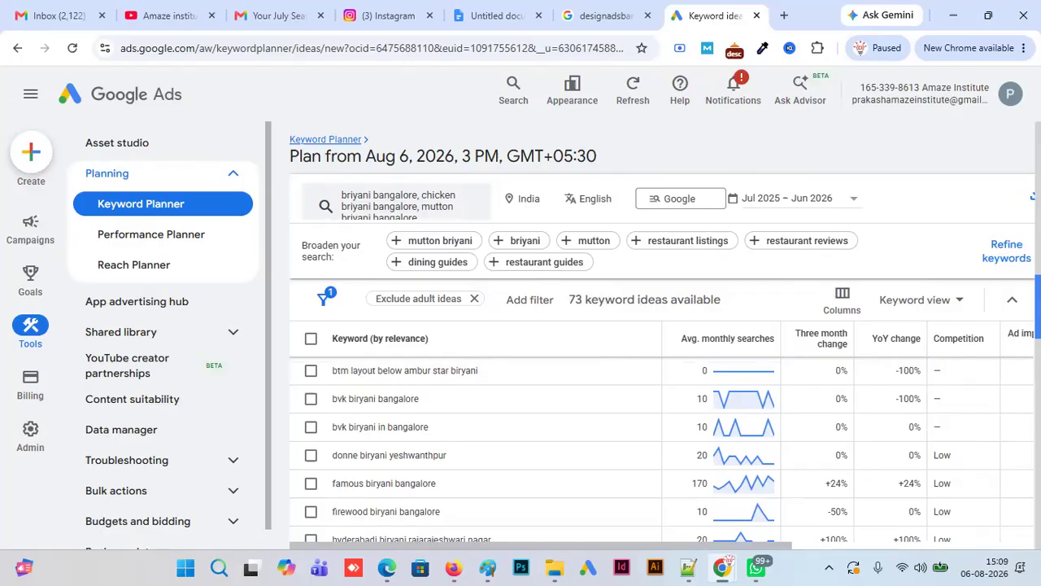
- Check the rest of the biryani keyword list down to the provided keywords, and switch back to the planning document in Google Docs
{"action": "scroll", "coordinate": [651, 447], "scroll_direction": "down", "scroll_amount": 3}
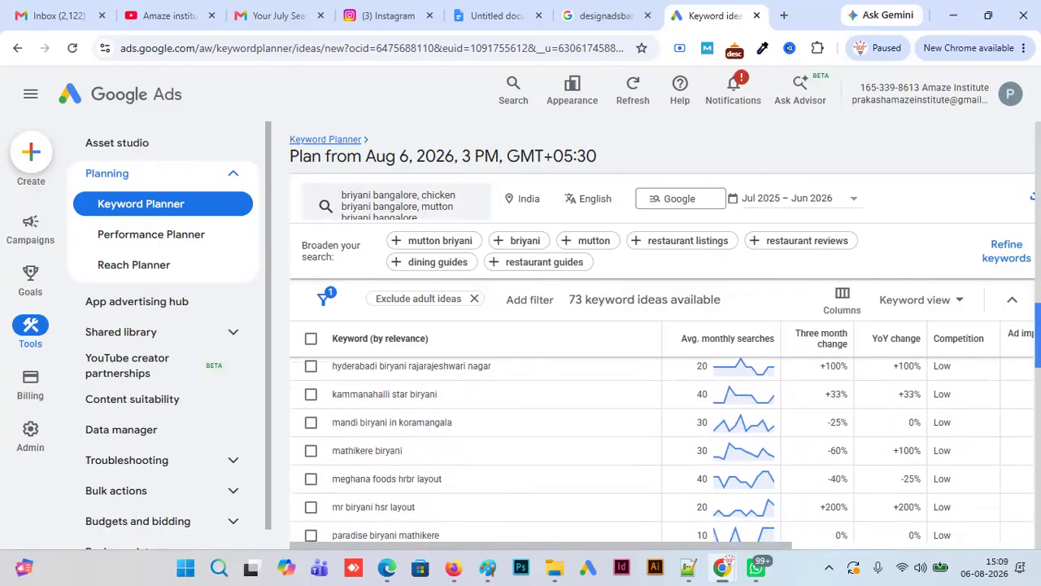
{"action": "scroll", "coordinate": [651, 447], "scroll_direction": "down", "scroll_amount": 2}
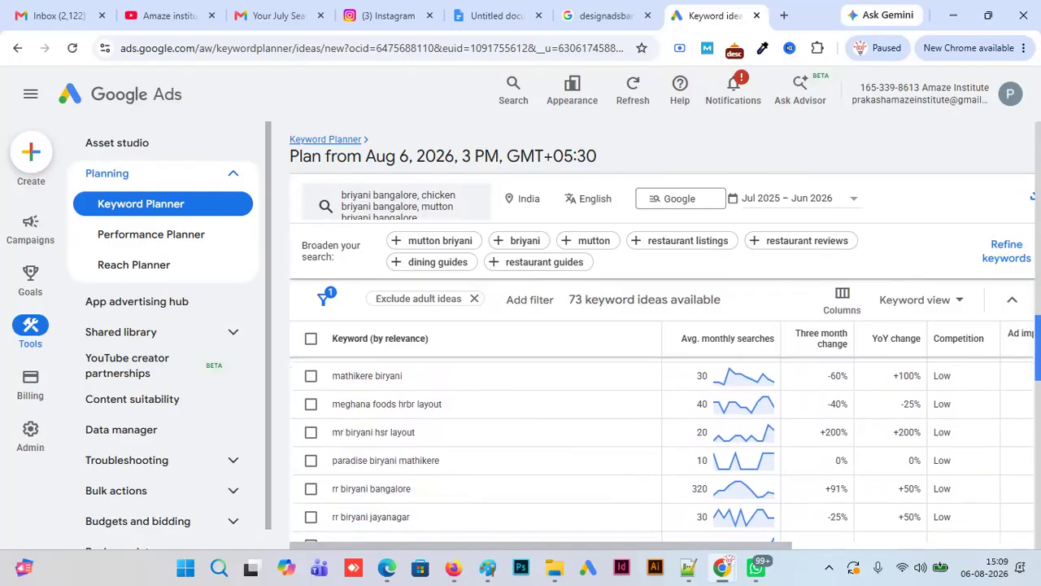
{"action": "scroll", "coordinate": [651, 447], "scroll_direction": "down", "scroll_amount": 4}
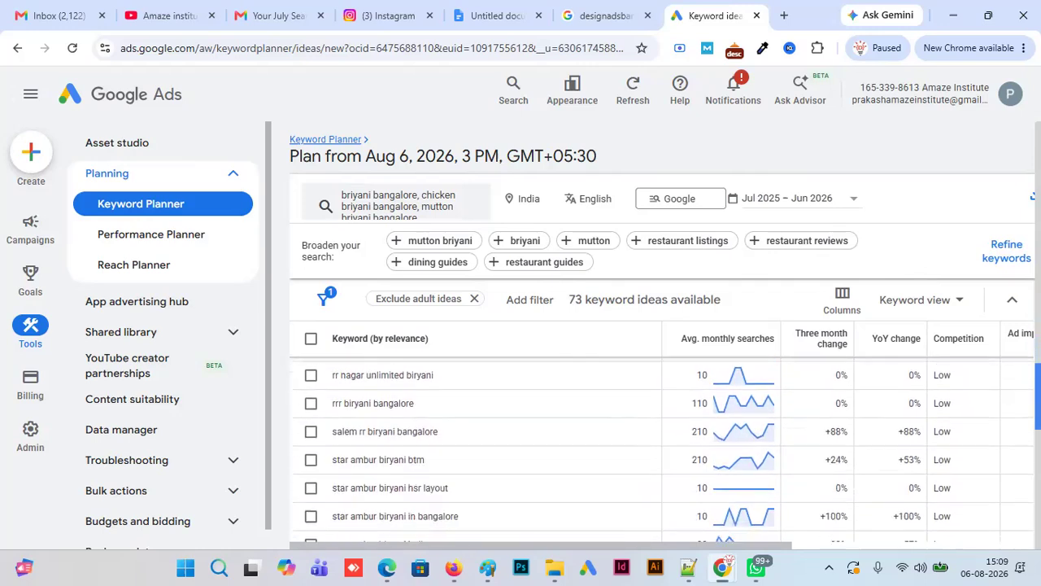
{"action": "scroll", "coordinate": [651, 447], "scroll_direction": "down", "scroll_amount": 8}
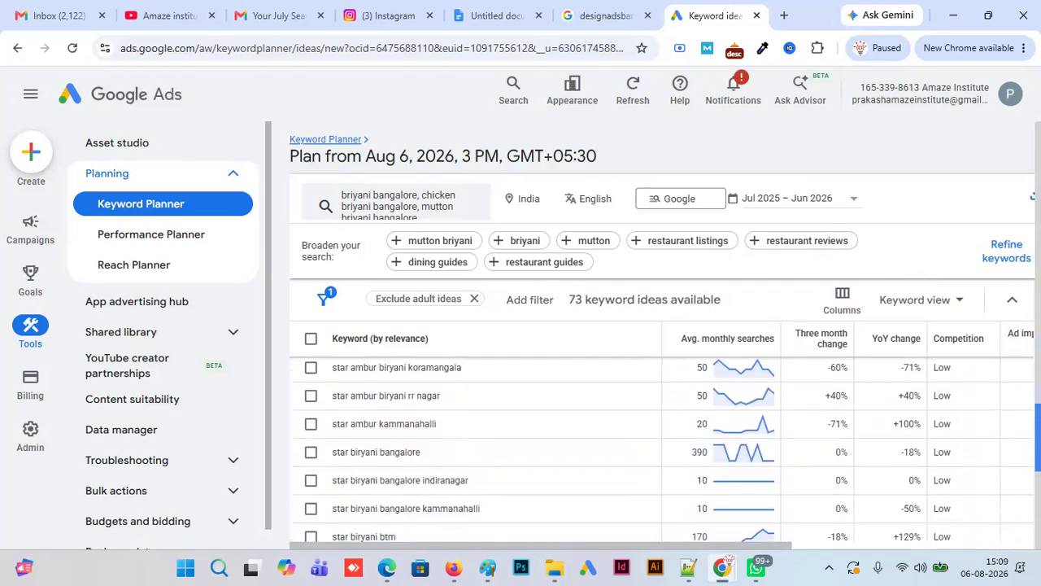
{"action": "scroll", "coordinate": [651, 448], "scroll_direction": "down", "scroll_amount": 6}
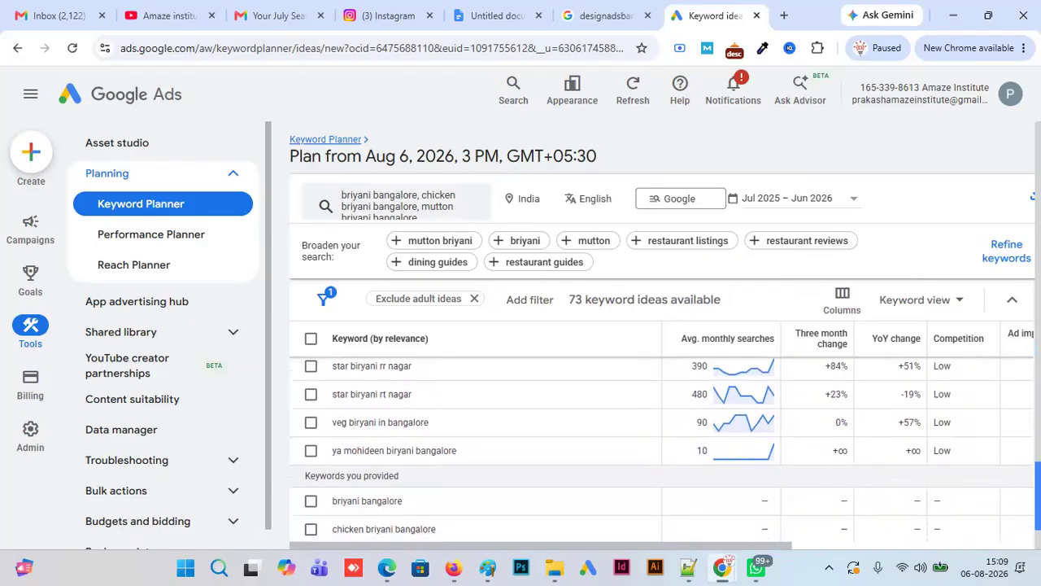
{"action": "scroll", "coordinate": [651, 448], "scroll_direction": "down", "scroll_amount": 4}
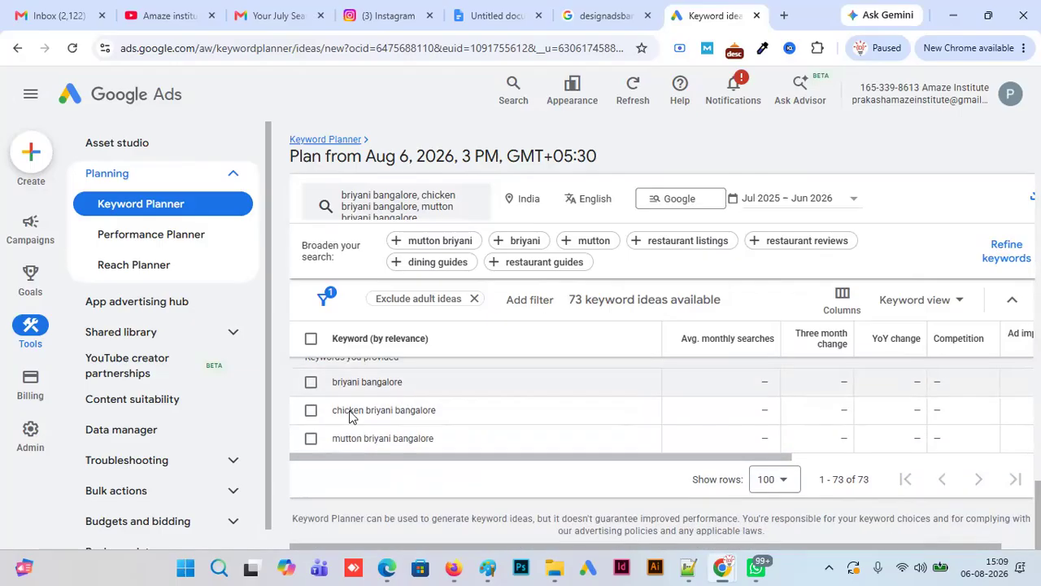
{"action": "scroll", "coordinate": [995, 455], "scroll_direction": "up", "scroll_amount": 5}
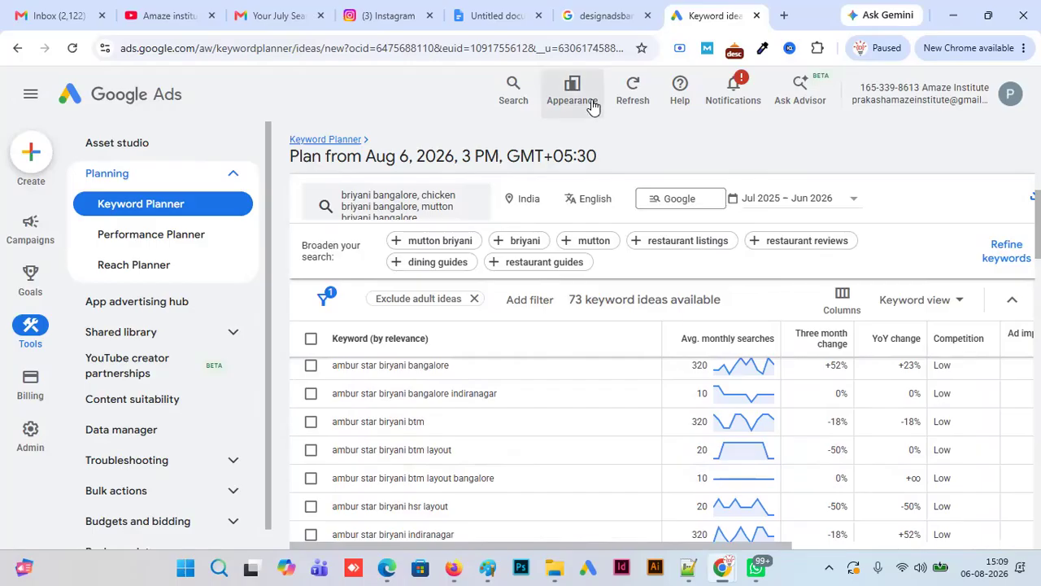
{"action": "left_click", "coordinate": [497, 15]}
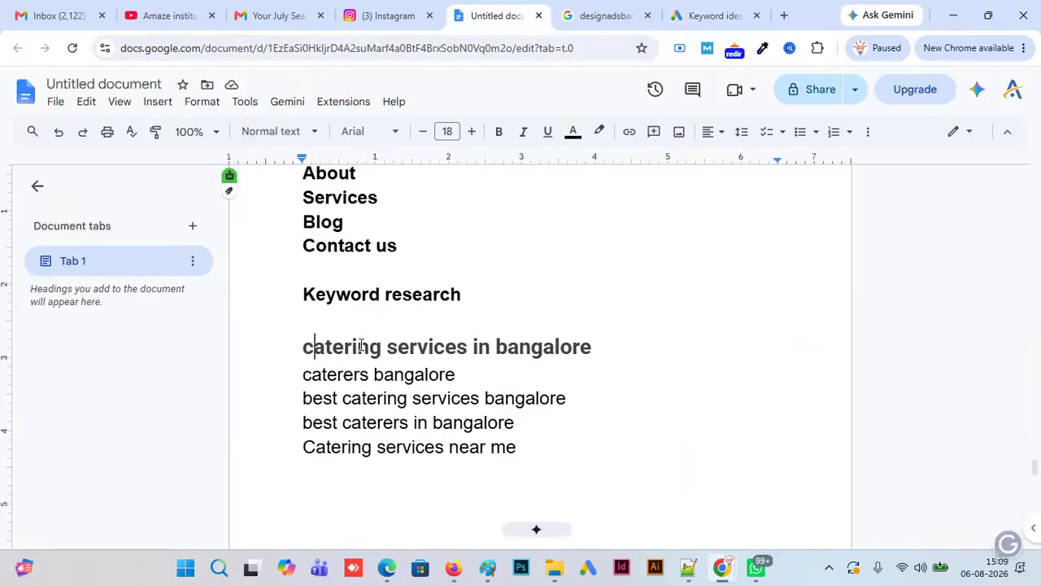
- Switch to Google Ads Keyword Planner, replace the biryani search keywords with "catering services in bangalore", and get its keyword ideas
{"action": "left_click_drag", "start_coordinate": [313, 347], "coordinate": [583, 339]}
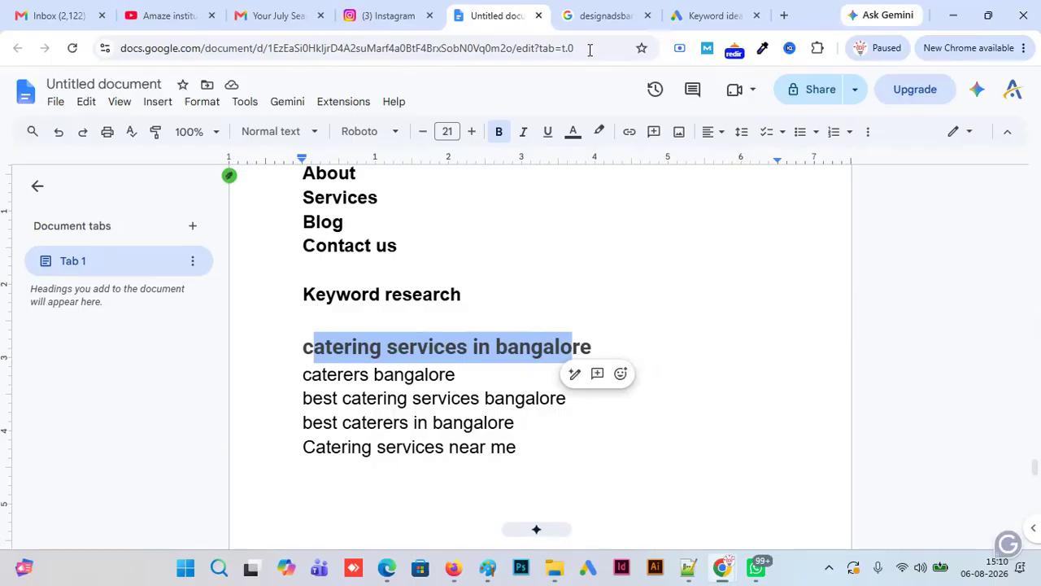
{"action": "left_click", "coordinate": [720, 15]}
{"action": "left_click", "coordinate": [470, 205]}
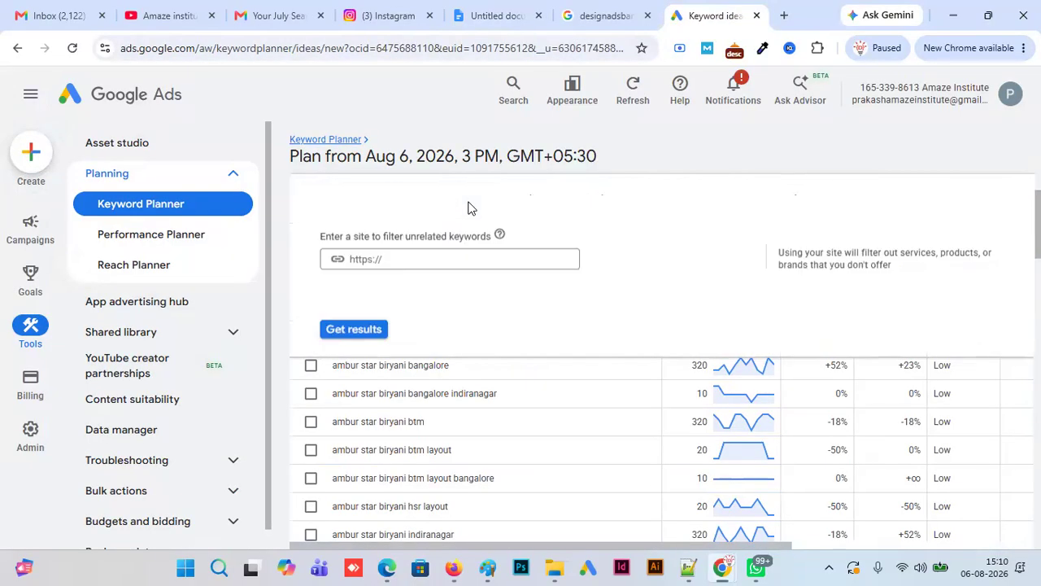
{"action": "left_click", "coordinate": [495, 271]}
{"action": "left_click", "coordinate": [459, 247]}
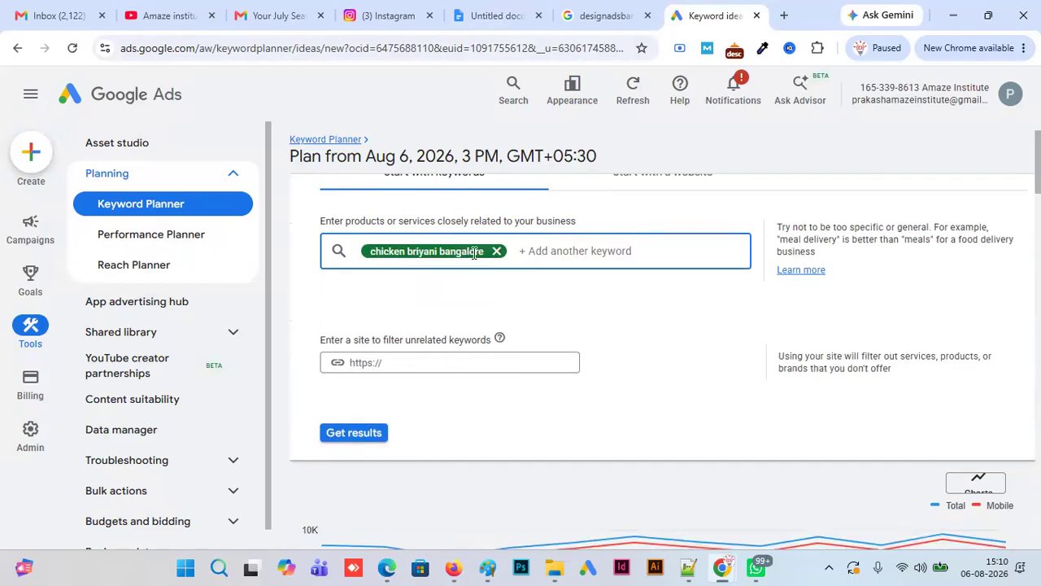
{"action": "left_click", "coordinate": [497, 248]}
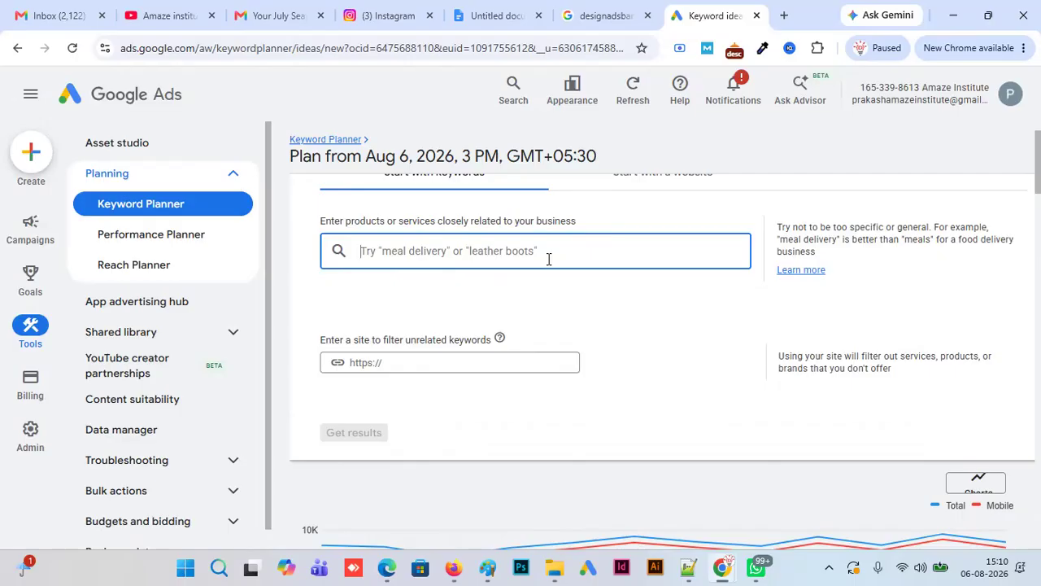
{"action": "type", "text": "catering "}
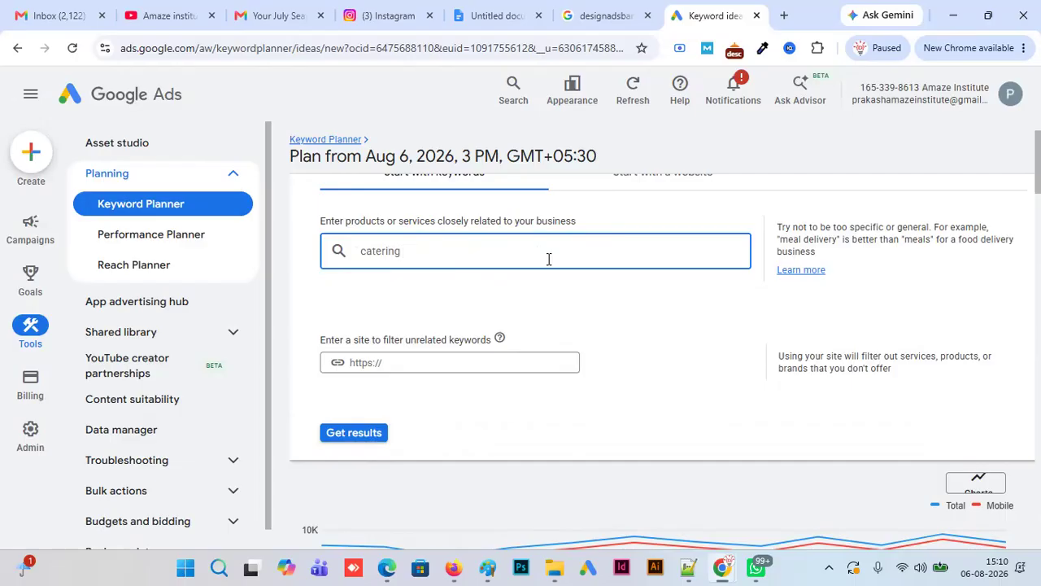
{"action": "type", "text": "services in bangalore"}
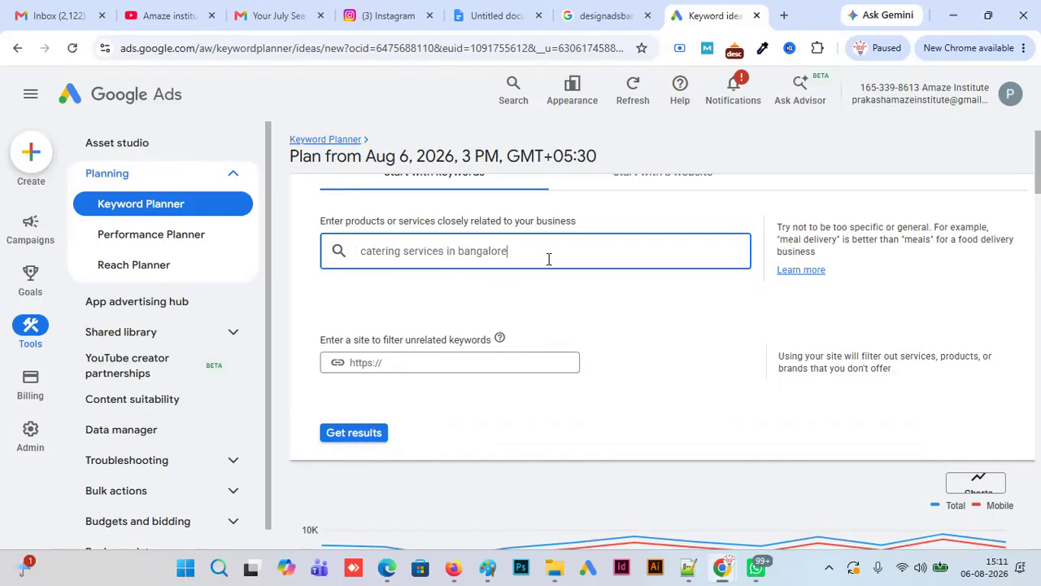
{"action": "key", "text": "Return"}
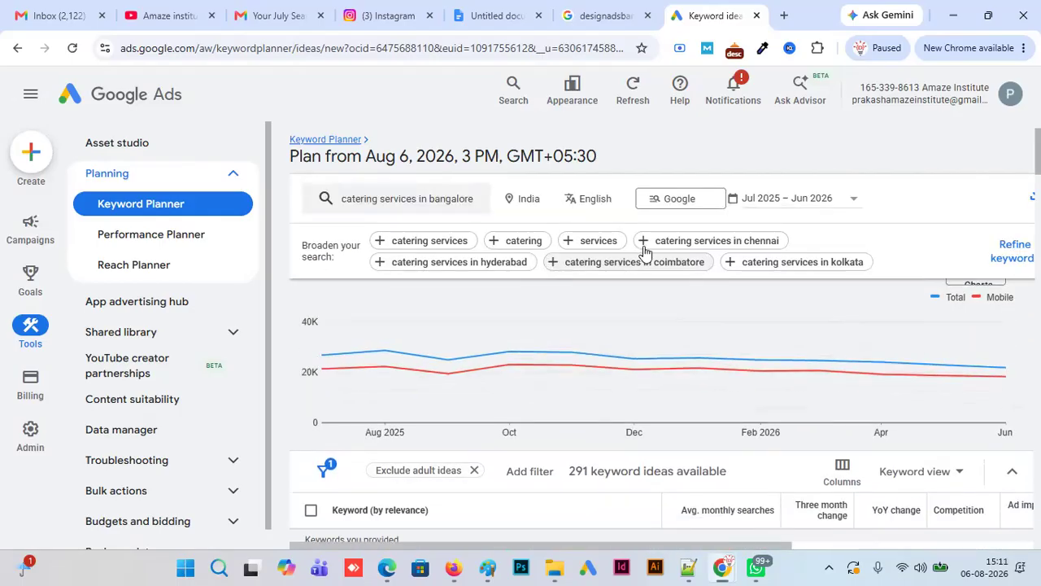
- Look through the first catering keyword ideas and copy the keyword "small party caterers in bangalore"
{"action": "scroll", "coordinate": [662, 407], "scroll_direction": "down", "scroll_amount": 5}
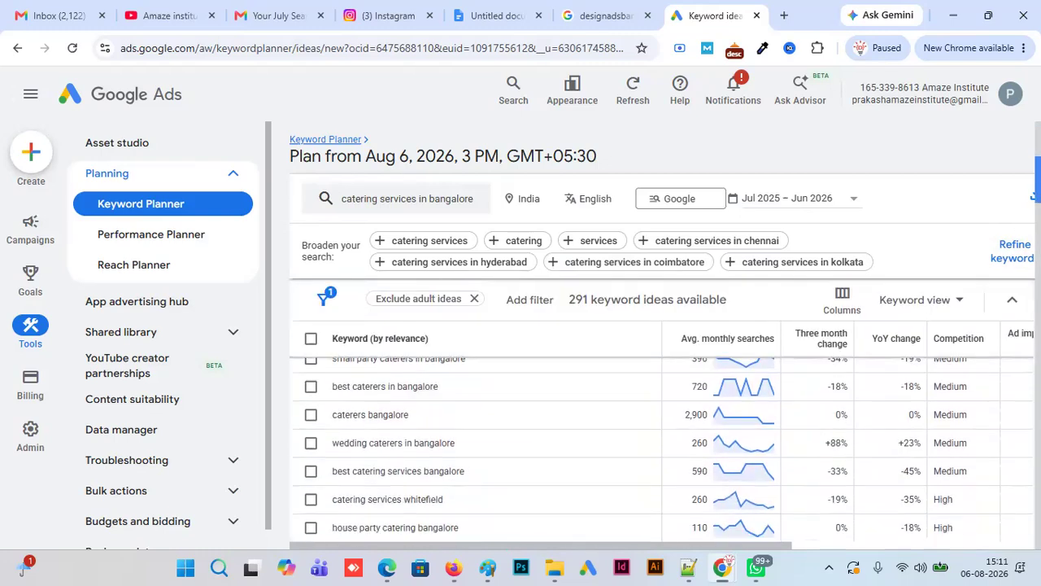
{"action": "scroll", "coordinate": [662, 448], "scroll_direction": "up", "scroll_amount": 1}
{"action": "scroll", "coordinate": [663, 448], "scroll_direction": "up", "scroll_amount": 1}
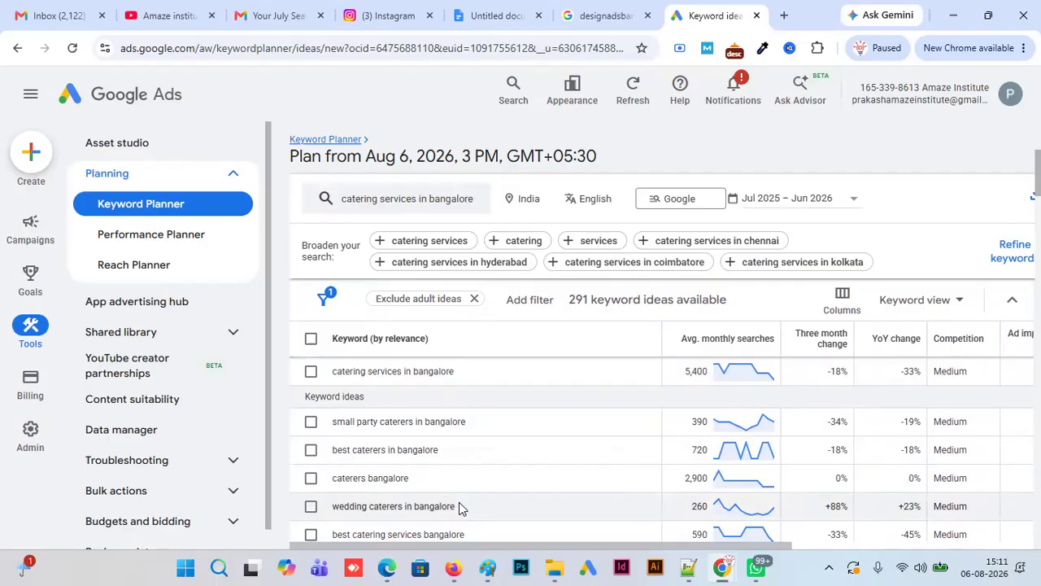
{"action": "left_click_drag", "start_coordinate": [455, 507], "coordinate": [329, 511]}
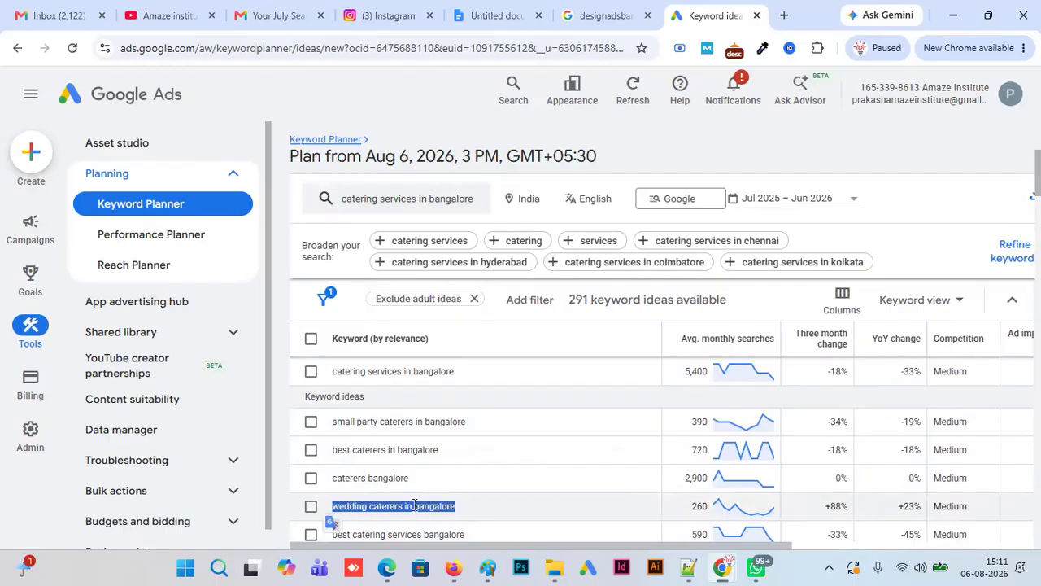
{"action": "left_click_drag", "start_coordinate": [470, 424], "coordinate": [332, 425]}
{"action": "key", "text": "ctrl+c"}
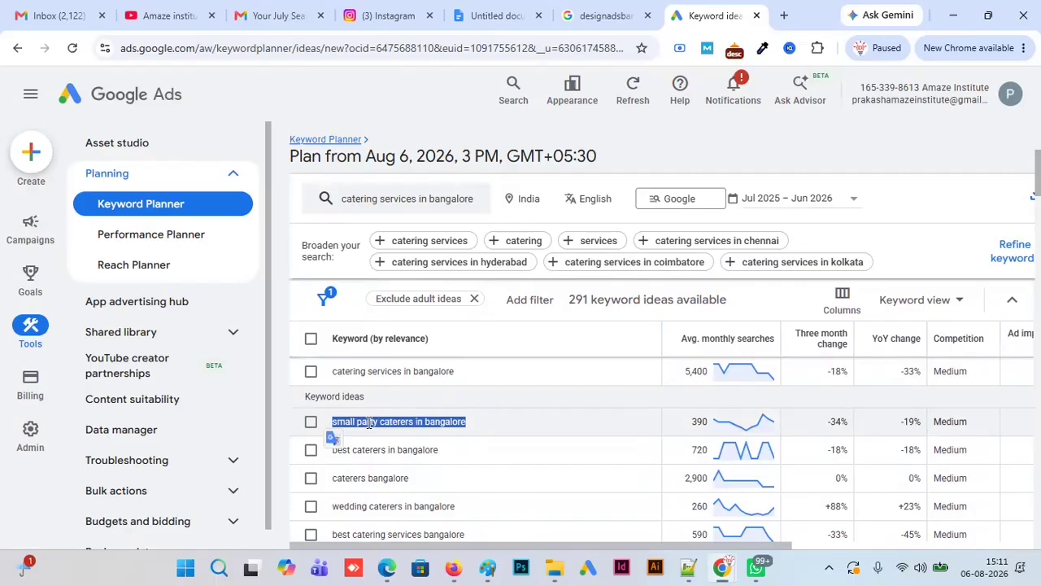
- Switch to the Google Docs planning document and paste the copied keyword below "Catering services near me", leaving a blank gap above it
{"action": "left_click", "coordinate": [494, 15]}
{"action": "left_click", "coordinate": [540, 449]}
{"action": "key", "text": "Return"}
{"action": "key", "text": "Return"}
{"action": "key", "text": "Return"}
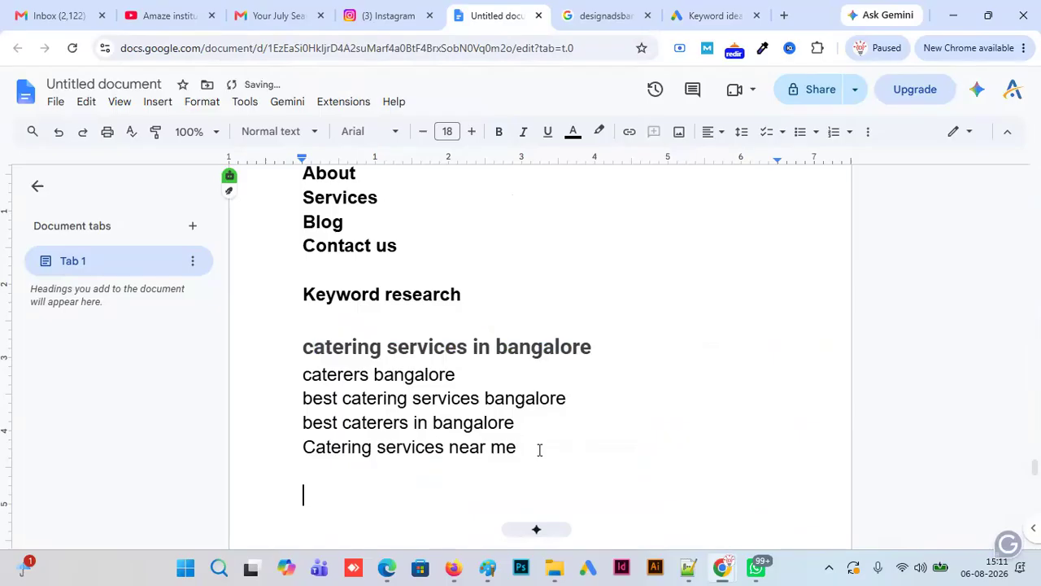
{"action": "key", "text": "ctrl+v"}
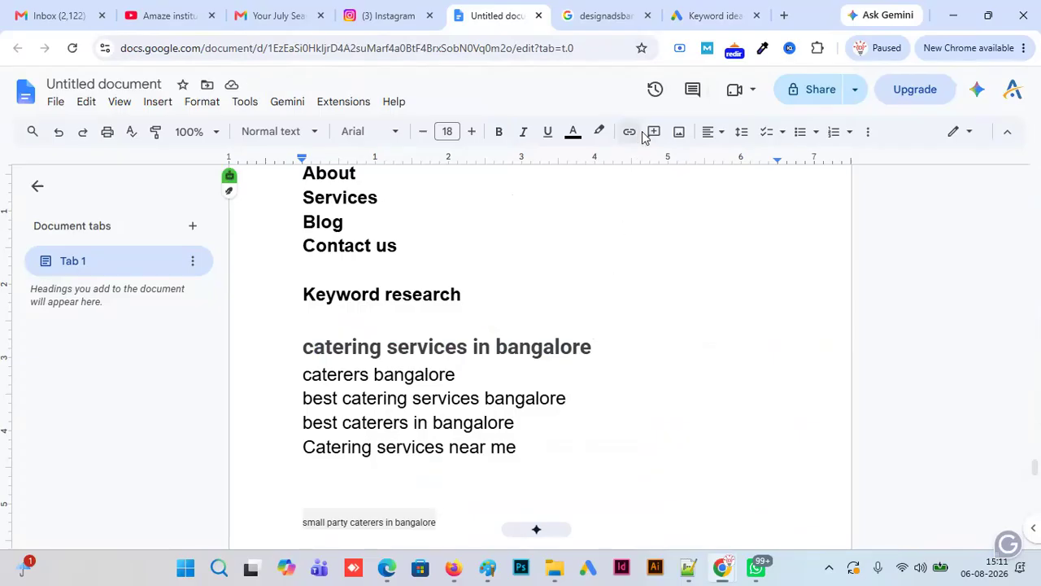
- Switch back to Keyword Planner and select the keyword ideas "wedding caterers in bangalore" and "small party caterers in bangalore"
{"action": "left_click", "coordinate": [698, 16]}
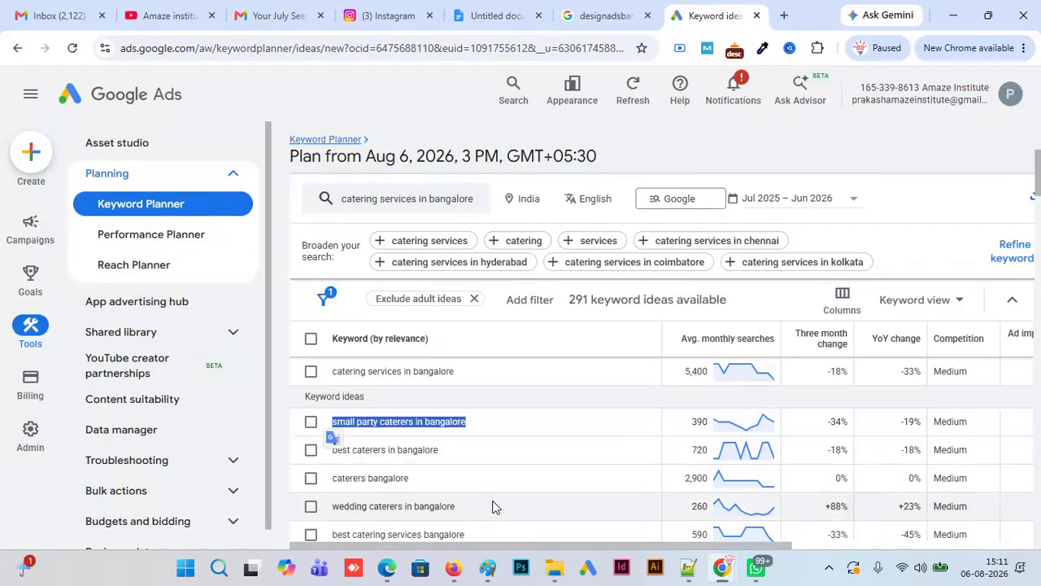
{"action": "left_click_drag", "start_coordinate": [491, 506], "coordinate": [374, 511]}
{"action": "left_click", "coordinate": [311, 506]}
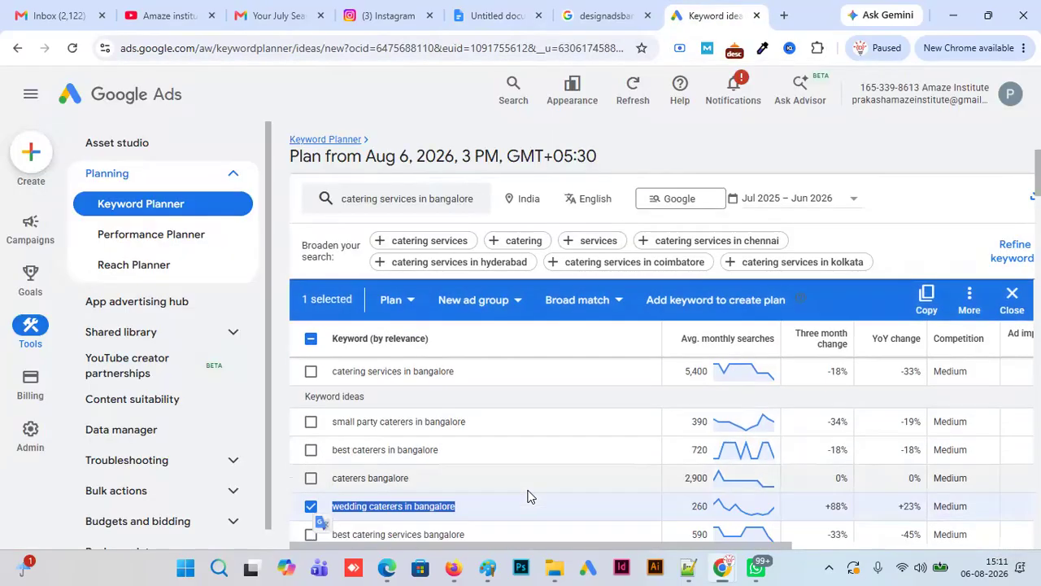
{"action": "left_click", "coordinate": [311, 507]}
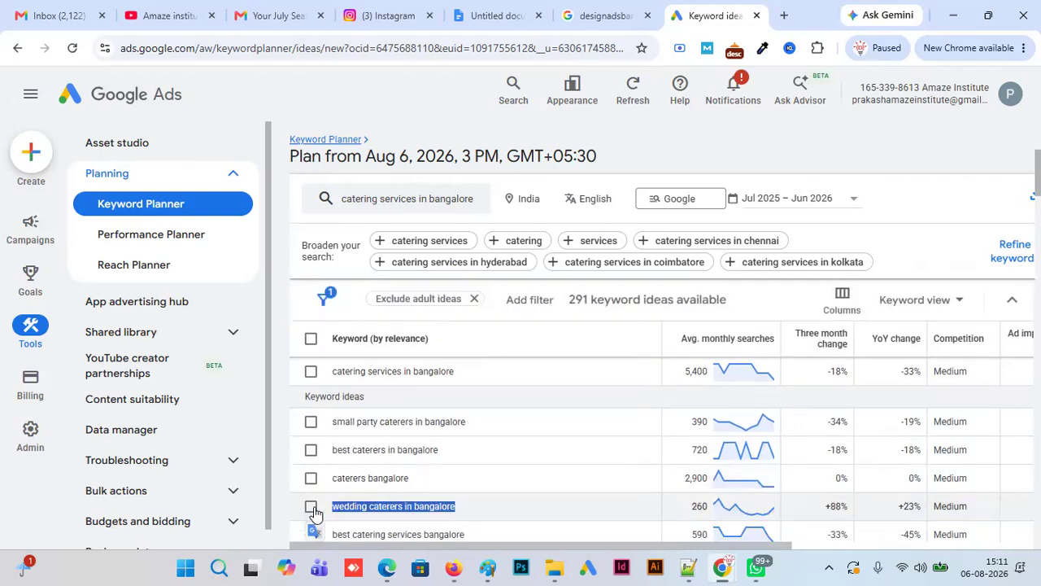
{"action": "left_click", "coordinate": [310, 506]}
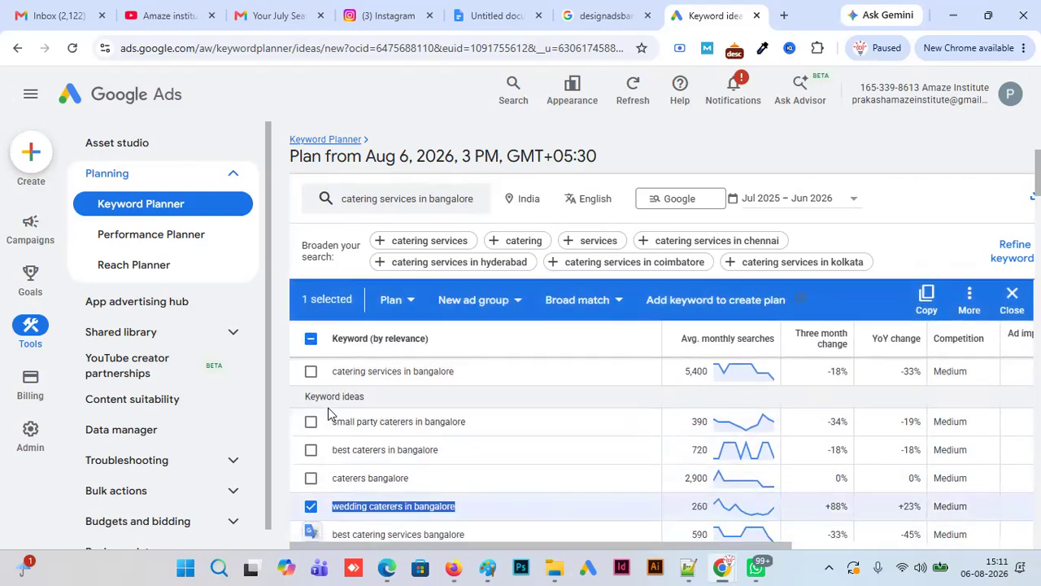
{"action": "left_click", "coordinate": [311, 421]}
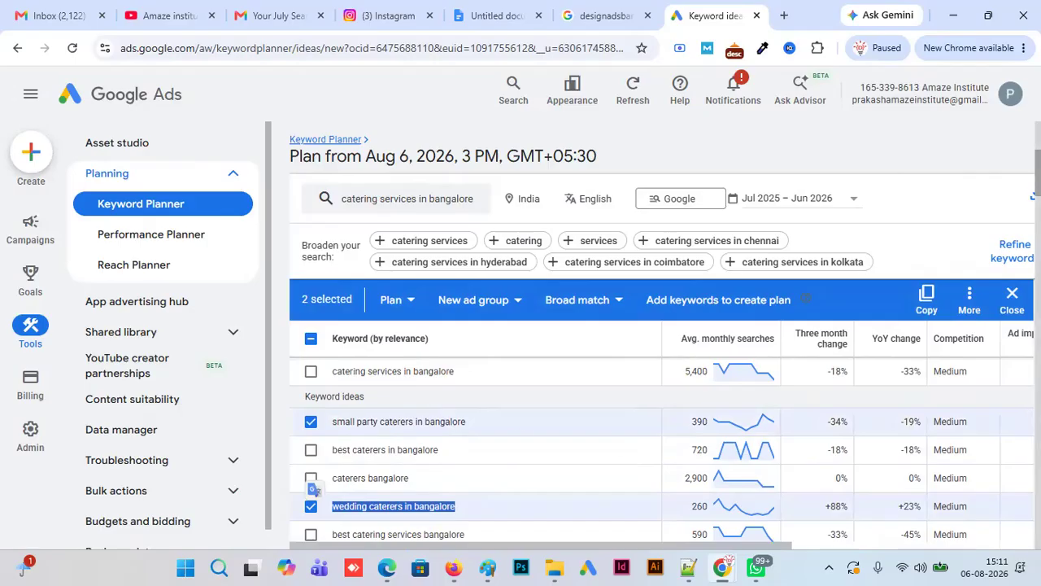
- Add "corporate catering services in bangalore", "corporate caterers in bangalore", "veg catering services bangalore" and "non veg catering services bangalore" to the selected keywords
{"action": "scroll", "coordinate": [618, 448], "scroll_direction": "down", "scroll_amount": 1}
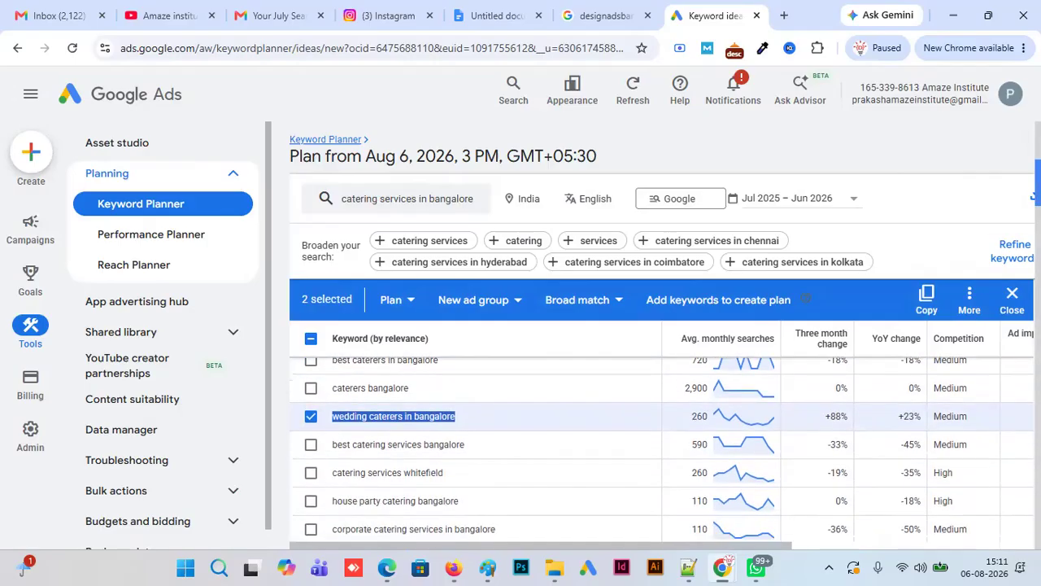
{"action": "scroll", "coordinate": [443, 480], "scroll_direction": "down", "scroll_amount": 1}
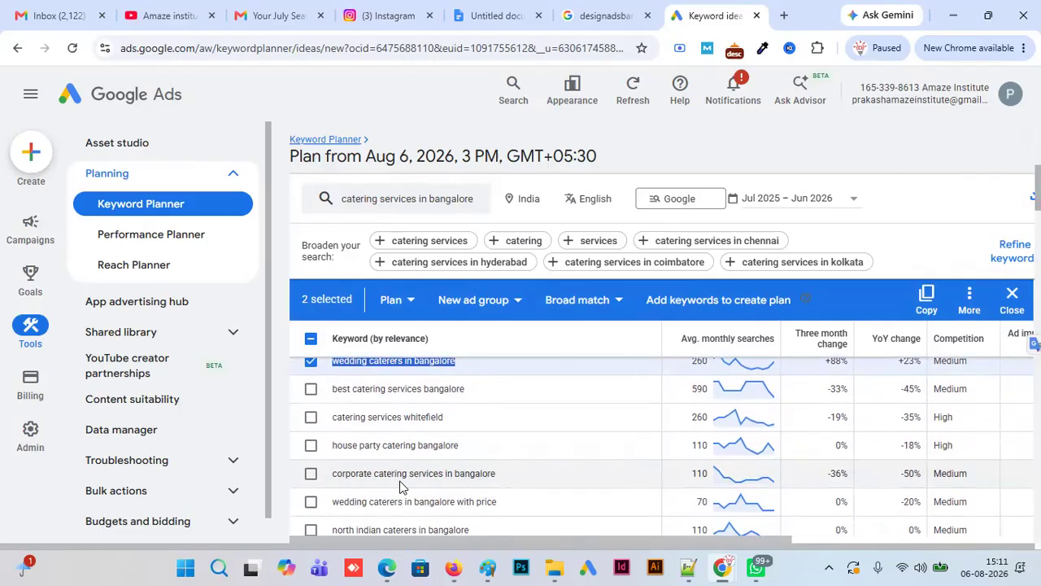
{"action": "left_click", "coordinate": [310, 473]}
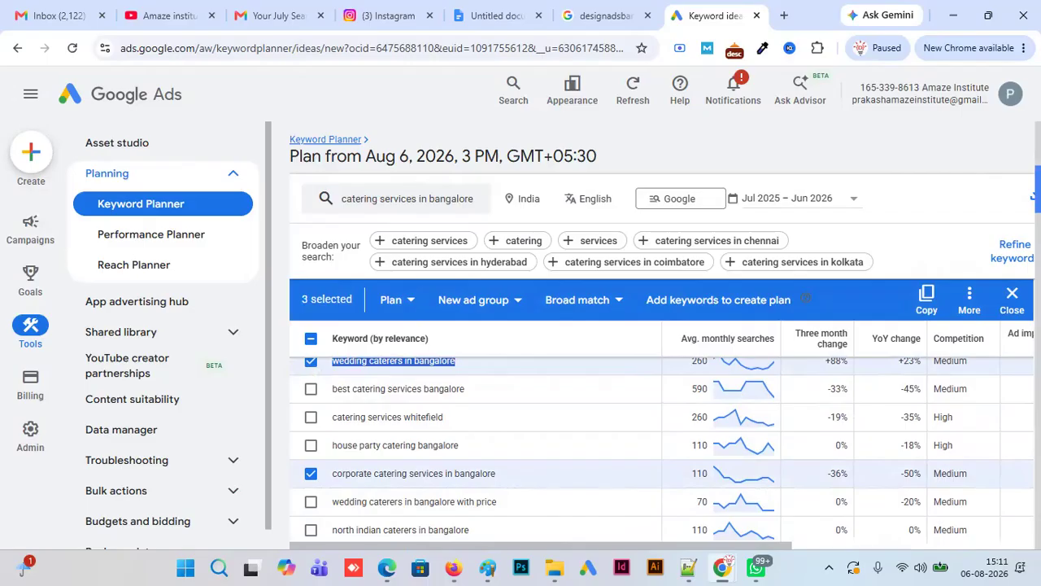
{"action": "scroll", "coordinate": [662, 451], "scroll_direction": "down", "scroll_amount": 3}
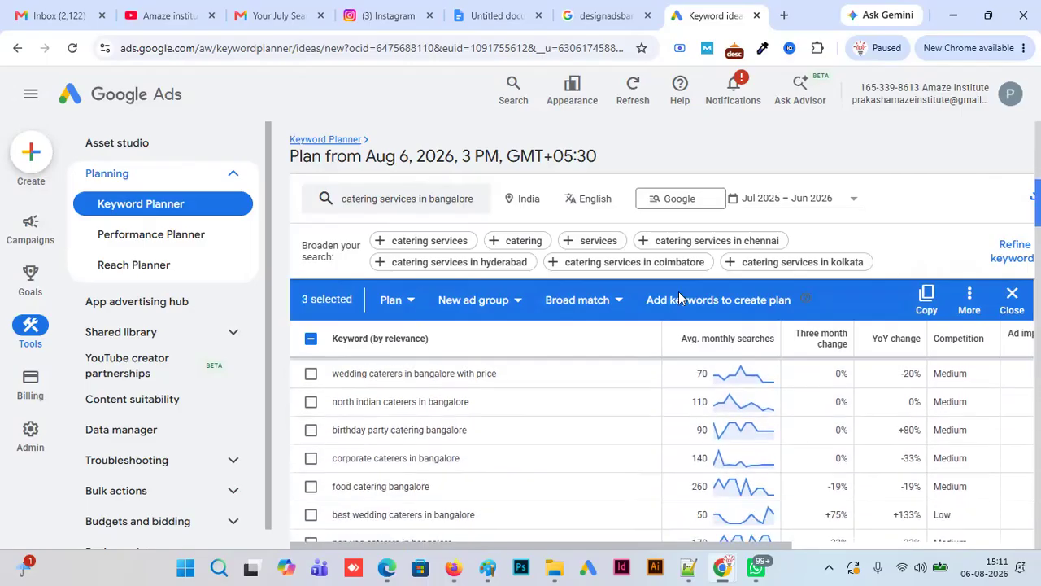
{"action": "left_click", "coordinate": [311, 459]}
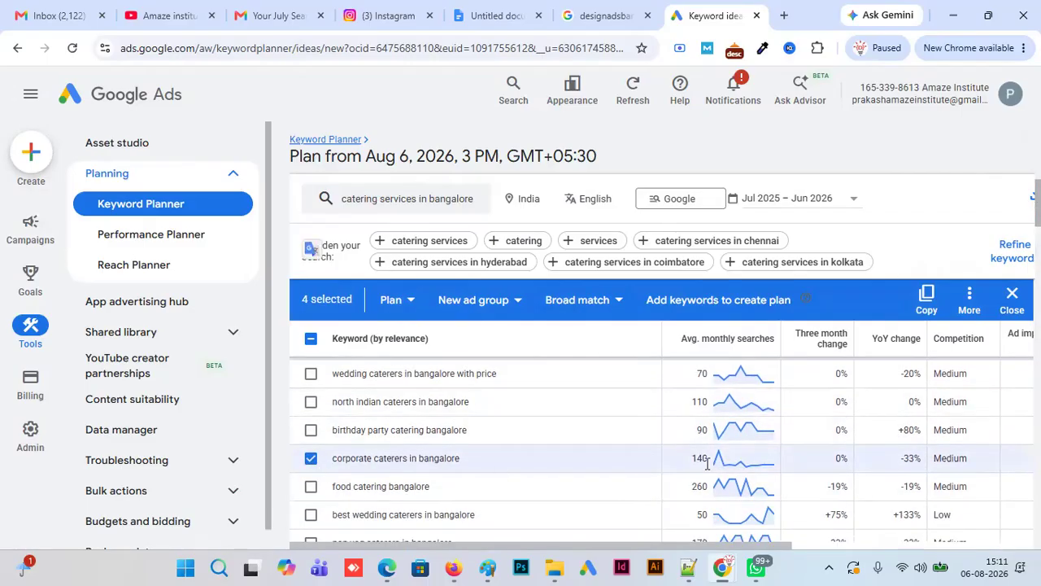
{"action": "scroll", "coordinate": [708, 461], "scroll_direction": "down", "scroll_amount": 4}
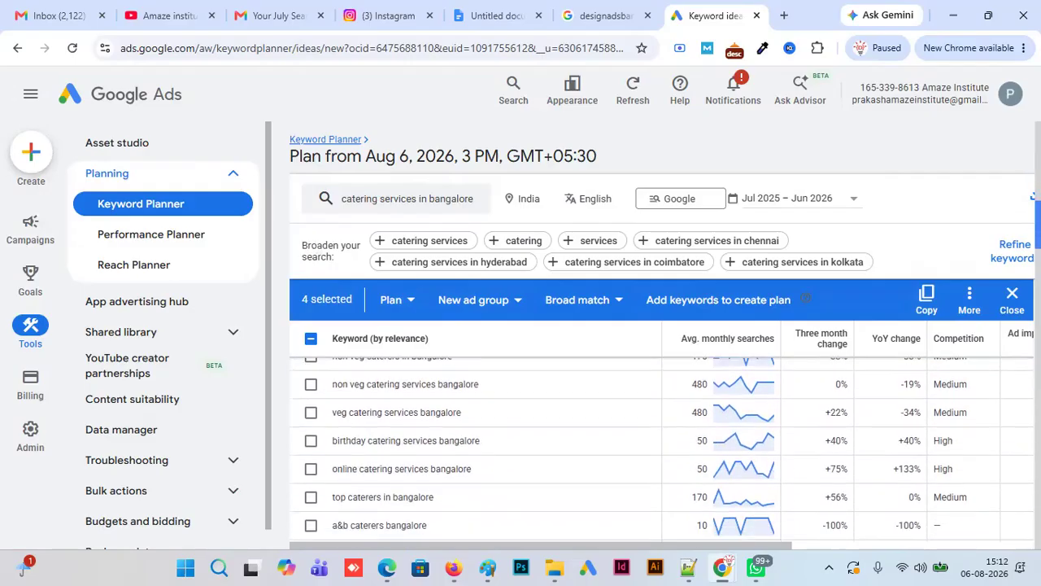
{"action": "left_click", "coordinate": [310, 413]}
{"action": "left_click", "coordinate": [311, 386]}
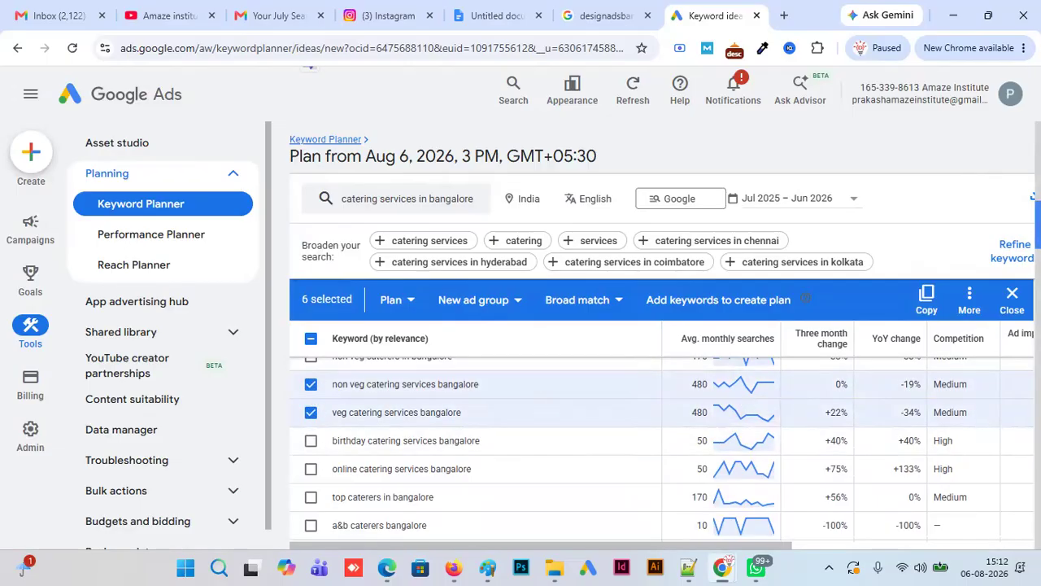
- Look through the remaining catering keyword ideas and copy all the selected keywords to the clipboard
{"action": "scroll", "coordinate": [661, 448], "scroll_direction": "down", "scroll_amount": 5}
{"action": "scroll", "coordinate": [661, 448], "scroll_direction": "down", "scroll_amount": 1}
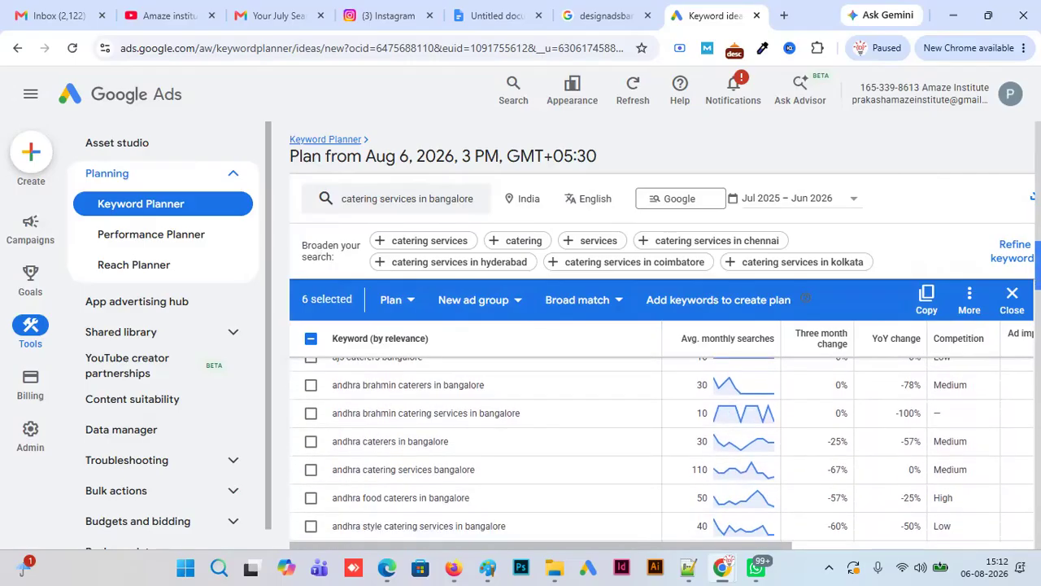
{"action": "scroll", "coordinate": [661, 448], "scroll_direction": "down", "scroll_amount": 5}
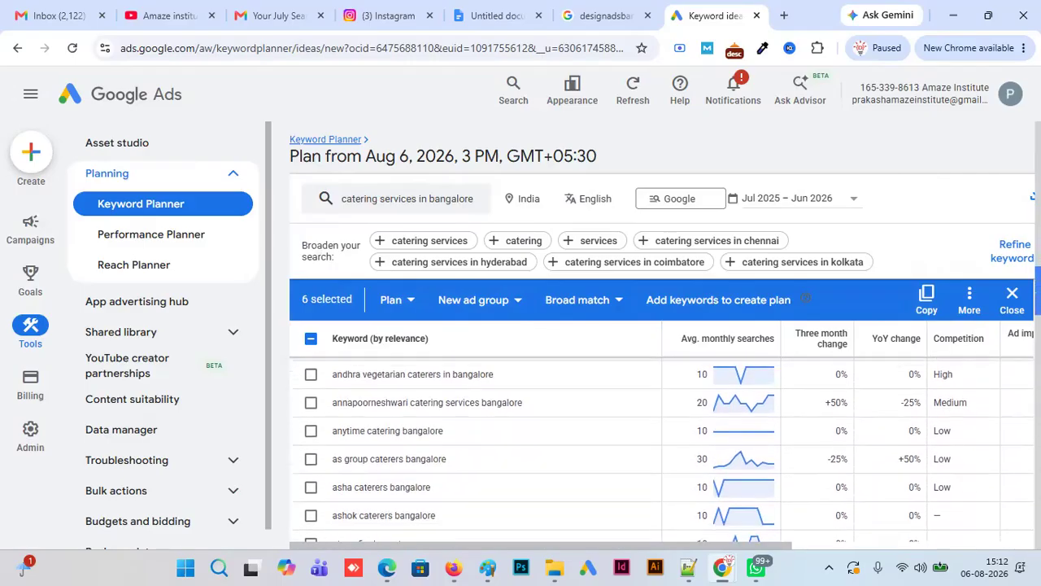
{"action": "scroll", "coordinate": [661, 448], "scroll_direction": "down", "scroll_amount": 10}
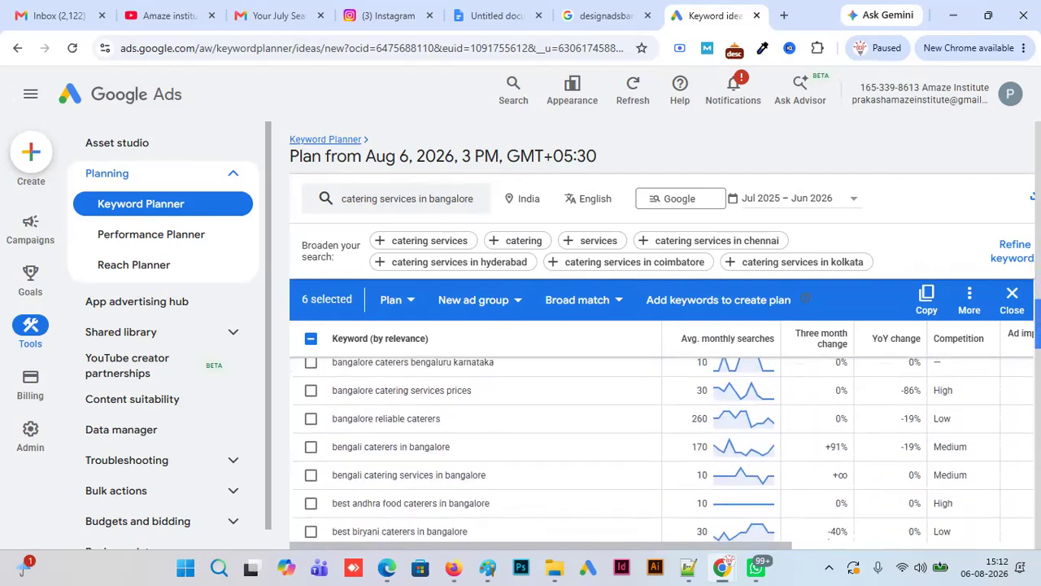
{"action": "scroll", "coordinate": [661, 447], "scroll_direction": "down", "scroll_amount": 5}
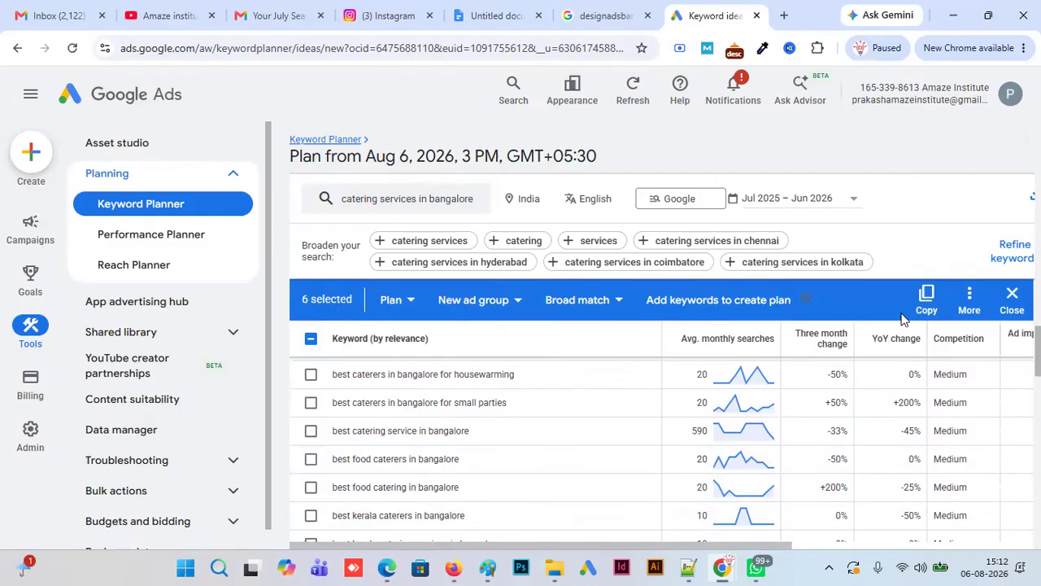
{"action": "left_click", "coordinate": [927, 294]}
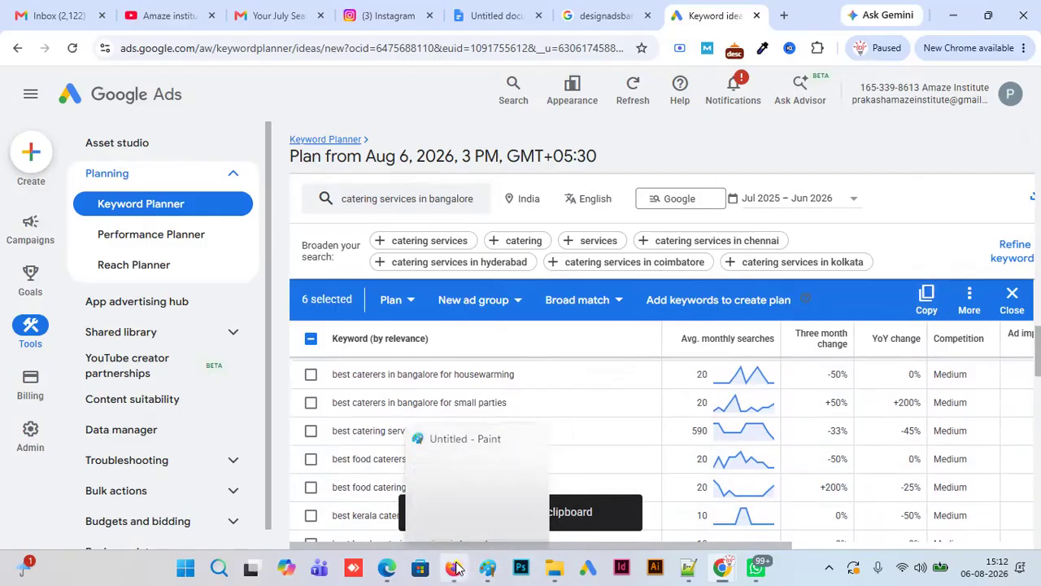
- Switch to the Google Docs planning document and paste the copied keywords on a new line below "small party caterers in bangalore"
{"action": "mouse_move", "coordinate": [727, 567]}
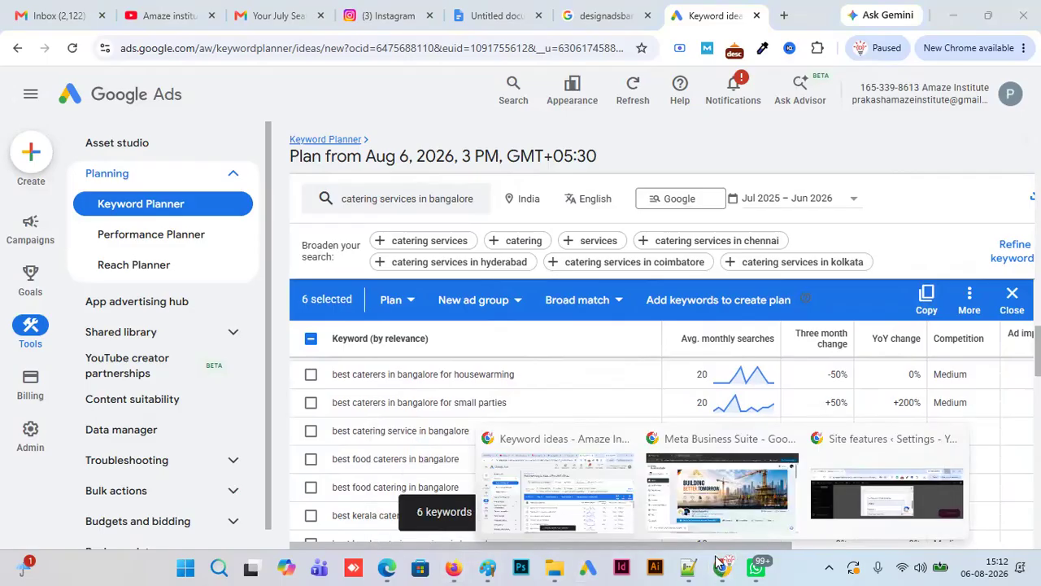
{"action": "left_click", "coordinate": [496, 15]}
{"action": "triple_click", "coordinate": [465, 519]}
{"action": "left_click", "coordinate": [465, 519]}
{"action": "key", "text": "Return"}
{"action": "key", "text": "ctrl+v"}
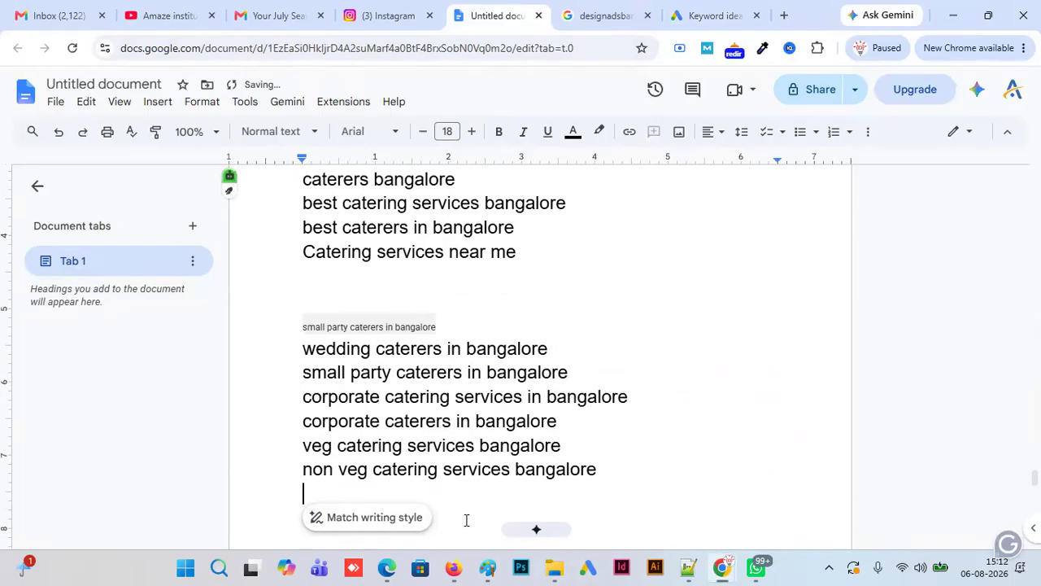
- Format the small-print "small party caterers in bangalore" line above the pasted keywords as bold with font size 18
{"action": "left_click_drag", "start_coordinate": [441, 358], "coordinate": [347, 354]}
{"action": "left_click", "coordinate": [514, 325]}
{"action": "triple_click", "coordinate": [325, 326]}
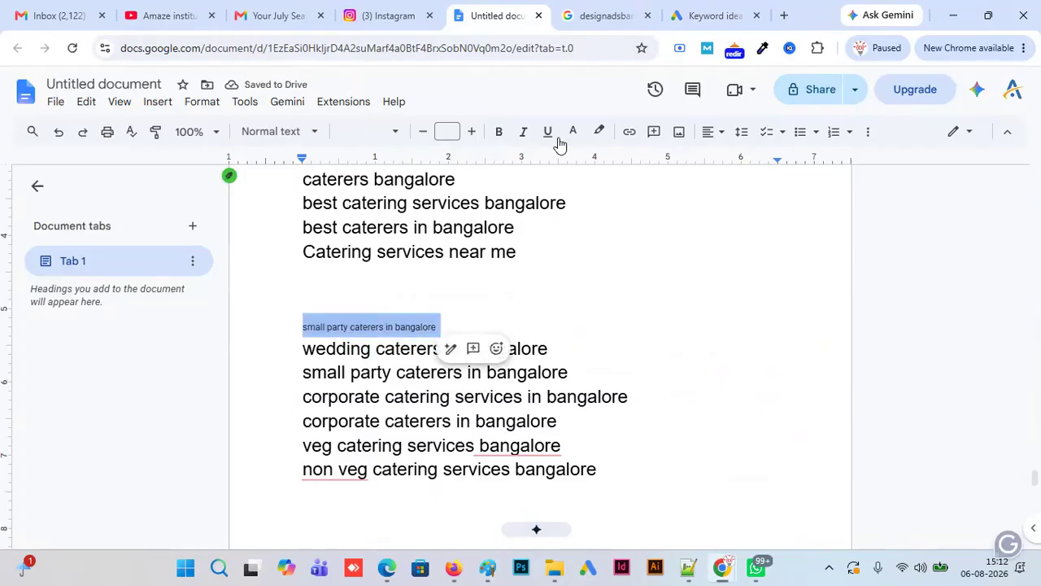
{"action": "left_click", "coordinate": [472, 131]}
{"action": "left_click", "coordinate": [472, 131]}
{"action": "left_click", "coordinate": [447, 131]}
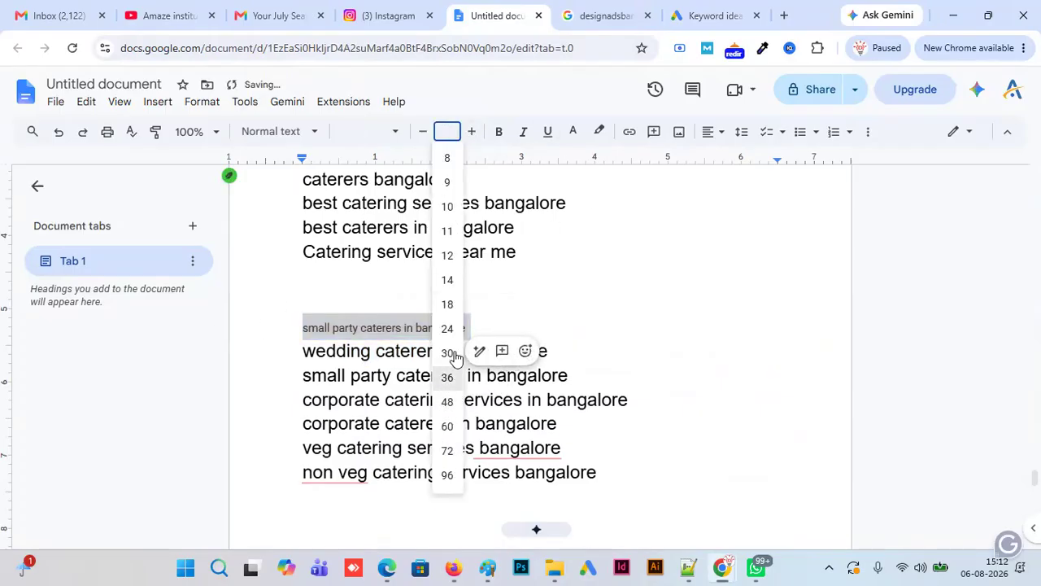
{"action": "left_click", "coordinate": [448, 302]}
{"action": "left_click", "coordinate": [499, 131]}
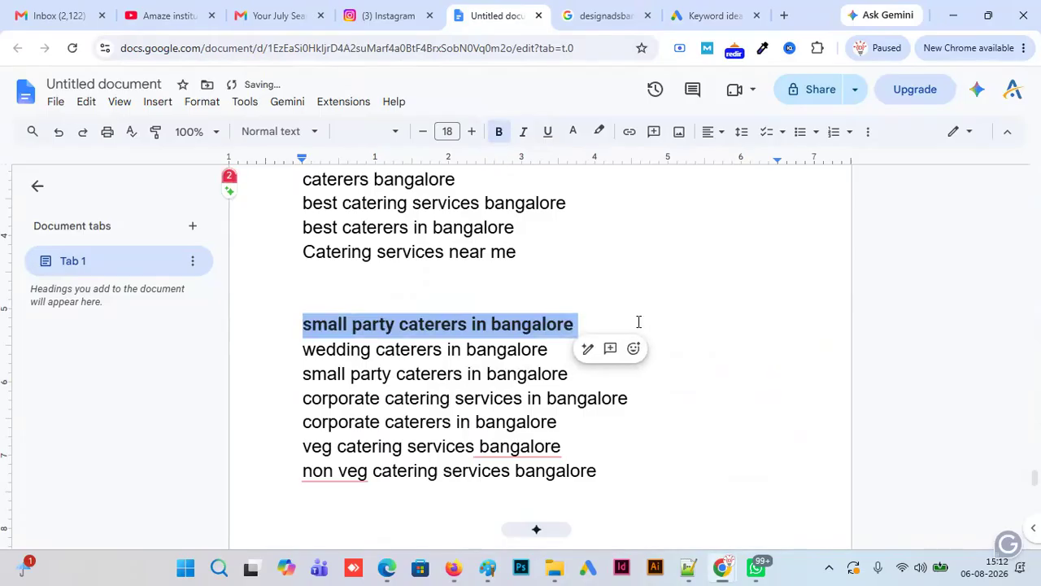
{"action": "left_click", "coordinate": [642, 323]}
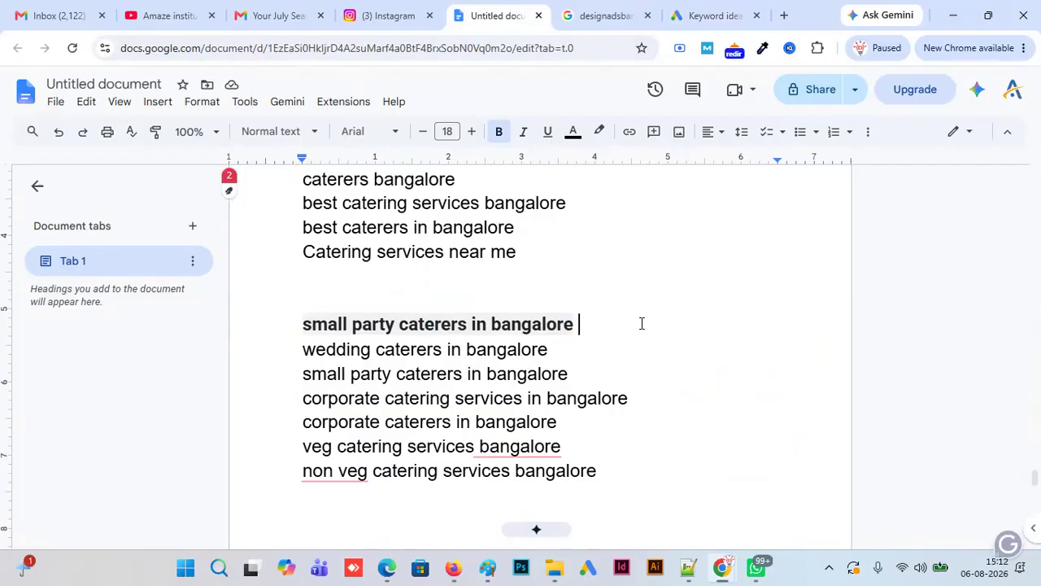
- Delete the non-bold "small party caterers in bangalore" line and the "wedding caterers in bangalore" line from the keyword list
{"action": "key", "text": "BackSpace"}
{"action": "left_click_drag", "start_coordinate": [534, 327], "coordinate": [576, 330]}
{"action": "left_click", "coordinate": [569, 369]}
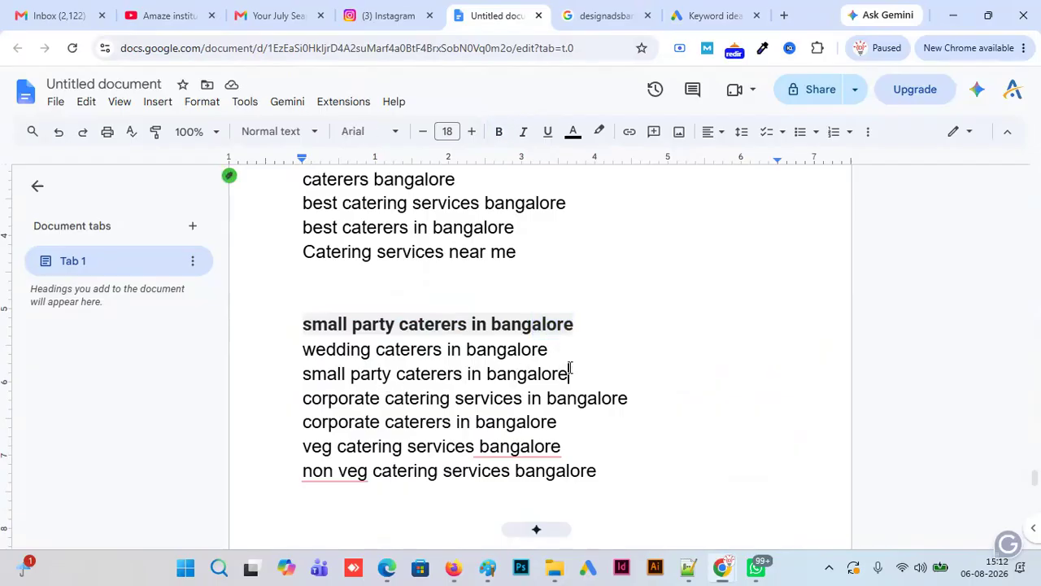
{"action": "left_click", "coordinate": [298, 374], "text": "shift"}
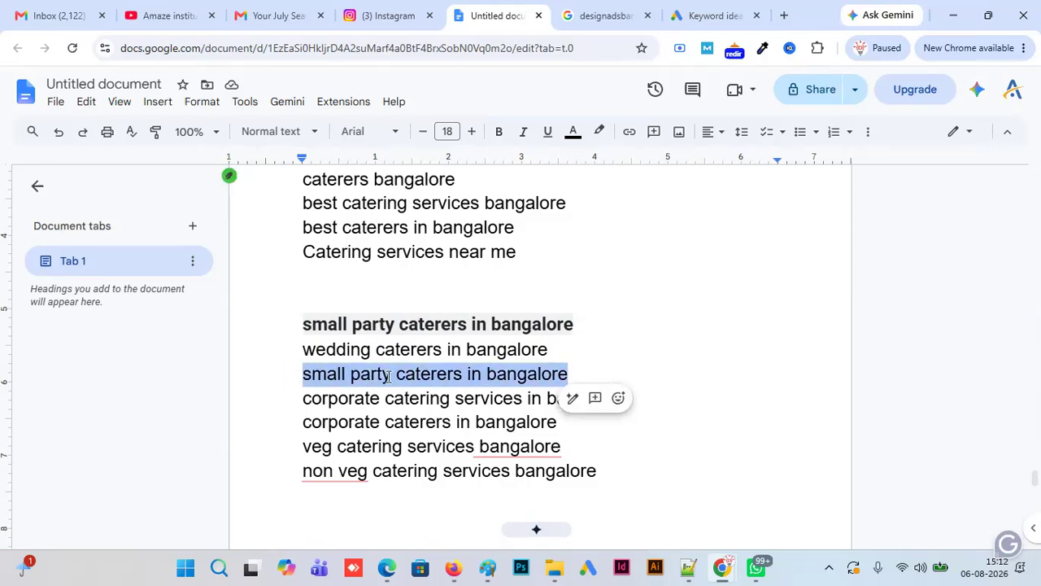
{"action": "key", "text": "BackSpace"}
{"action": "key", "text": "BackSpace"}
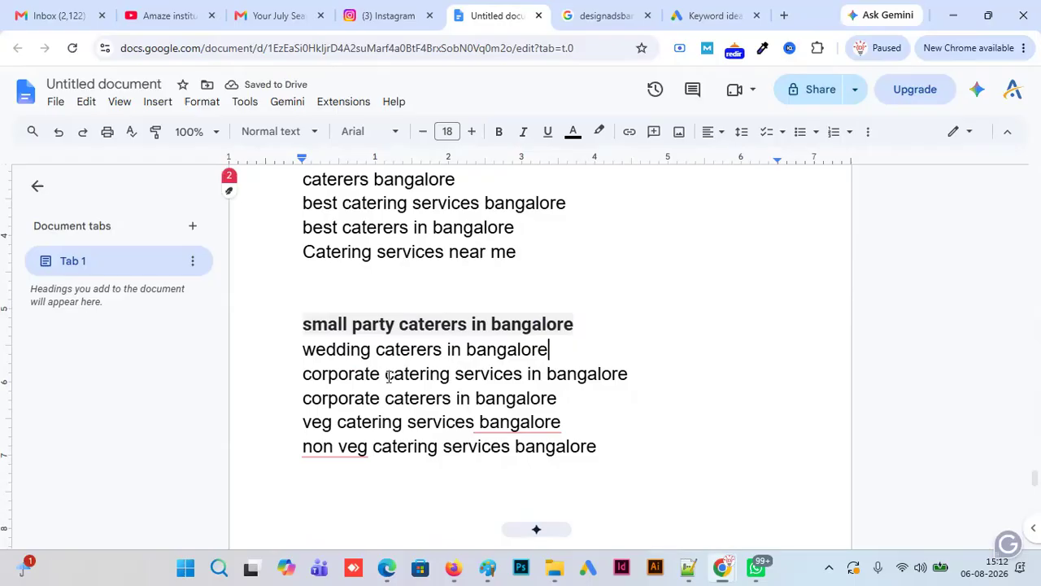
{"action": "left_click_drag", "start_coordinate": [548, 349], "coordinate": [242, 358]}
{"action": "key", "text": "BackSpace"}
{"action": "key", "text": "BackSpace"}
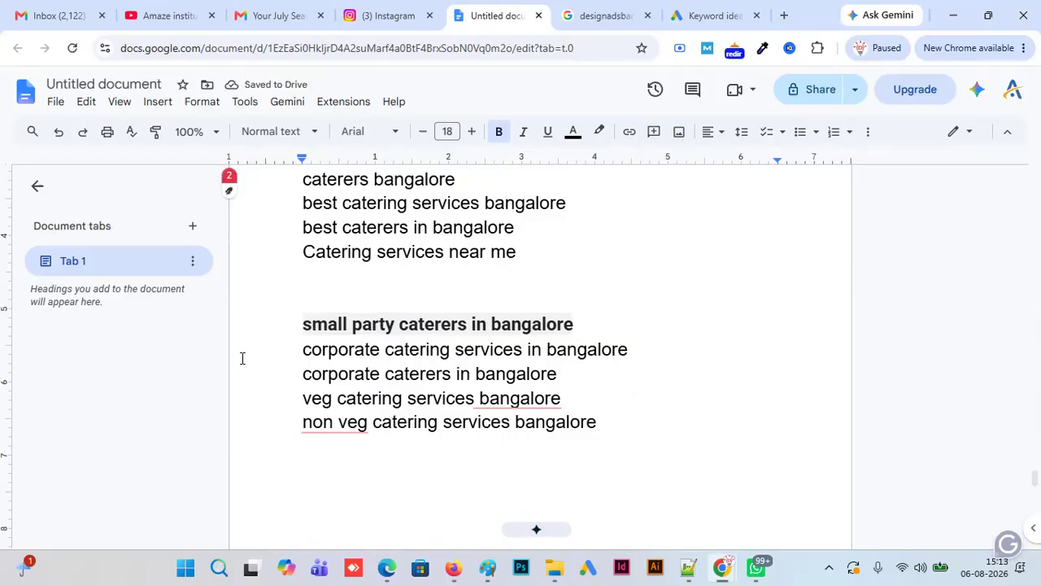
- Copy the bold heading "small party caterers in bangalore" and get keyword ideas for it in Google Ads Keyword Planner, replacing the previous keyword
{"action": "key", "text": "shift+Home"}
{"action": "key", "text": "ctrl+c"}
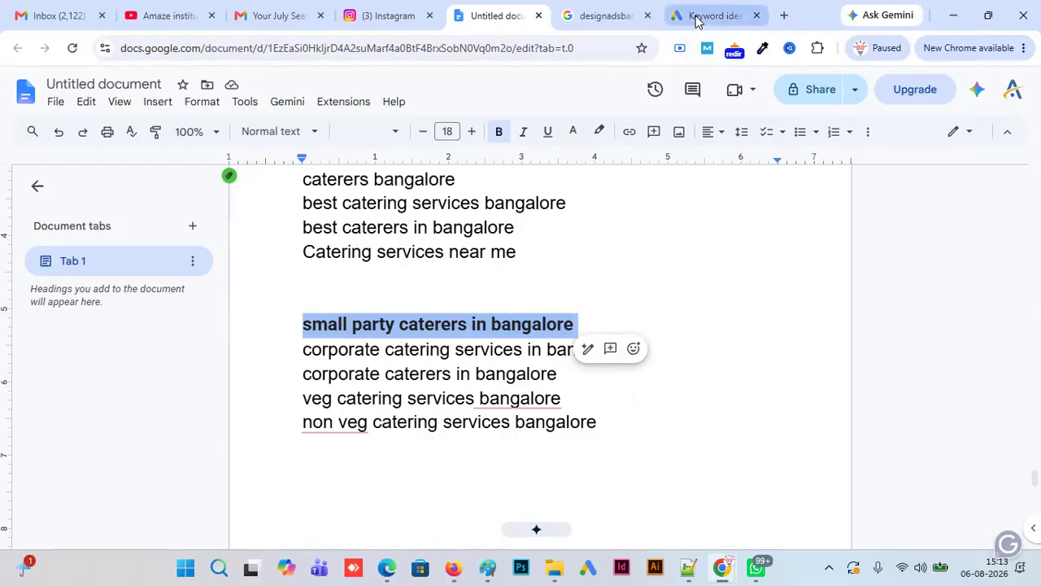
{"action": "left_click", "coordinate": [698, 22]}
{"action": "left_click", "coordinate": [445, 202]}
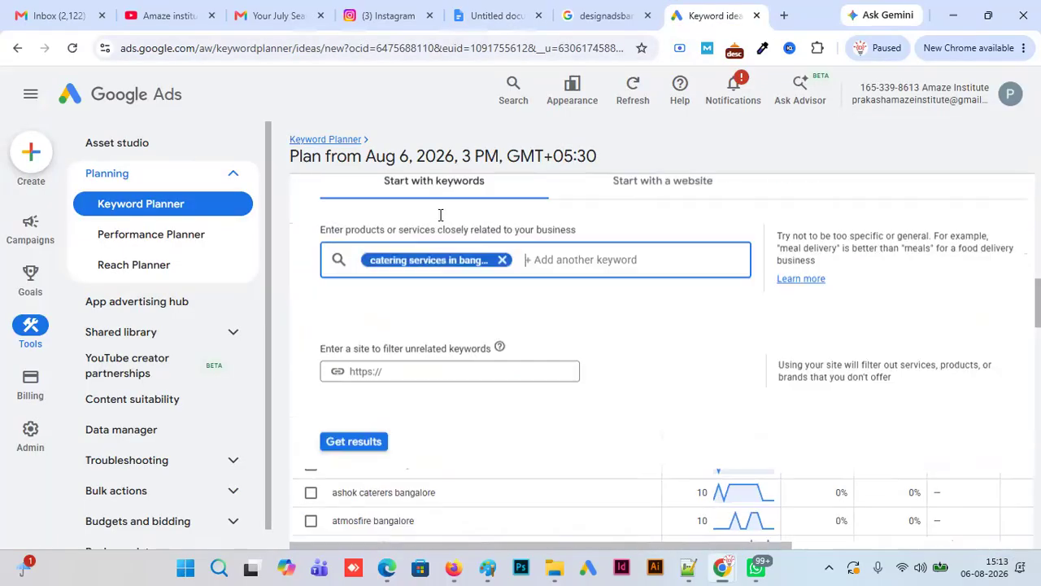
{"action": "scroll", "coordinate": [480, 260], "scroll_direction": "down", "scroll_amount": 5}
{"action": "scroll", "coordinate": [506, 279], "scroll_direction": "up", "scroll_amount": 5}
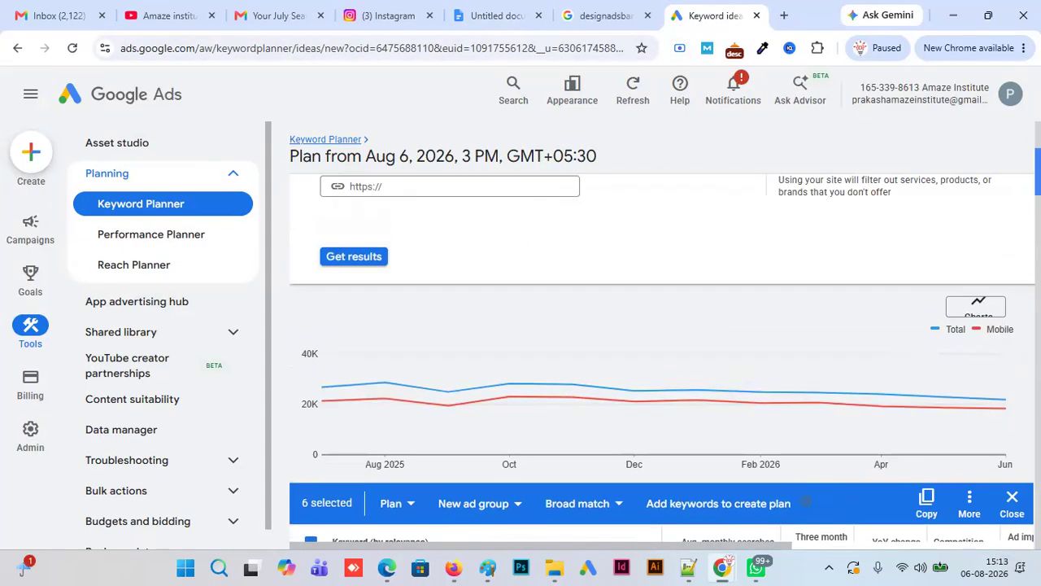
{"action": "left_click", "coordinate": [1013, 498]}
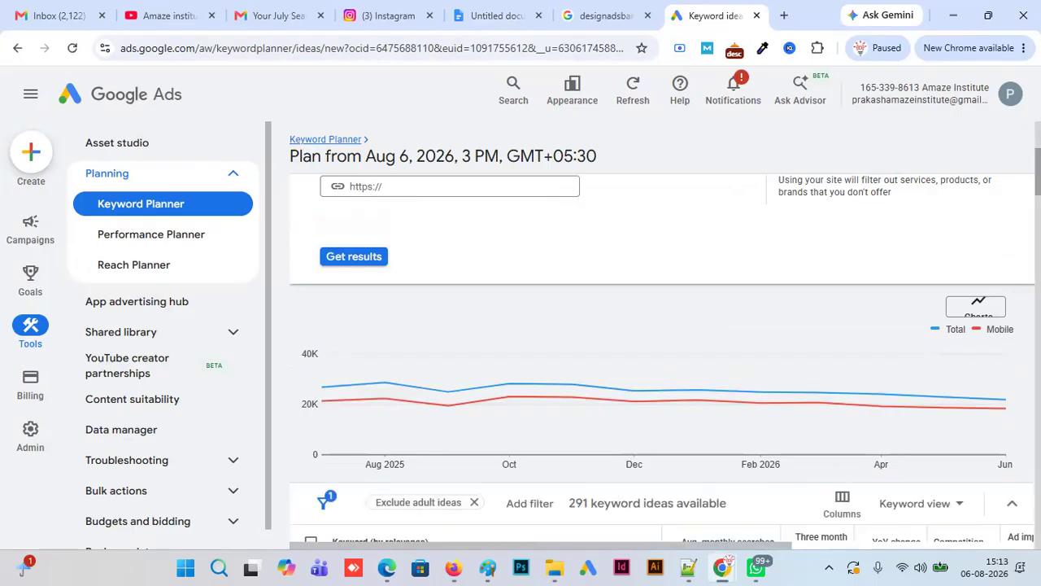
{"action": "left_click_drag", "start_coordinate": [1038, 172], "coordinate": [1038, 140]}
{"action": "left_click", "coordinate": [503, 314]}
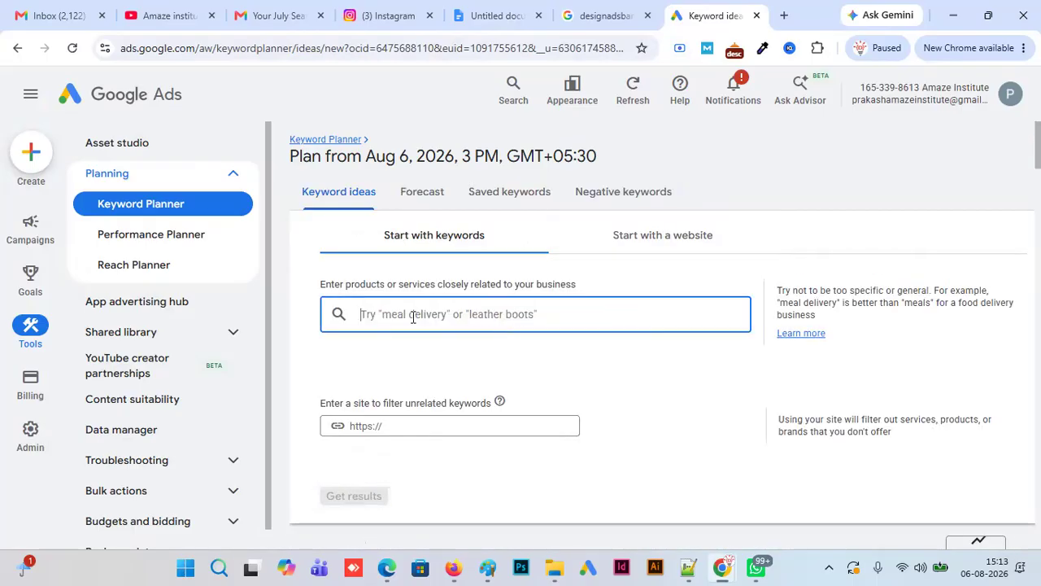
{"action": "key", "text": "ctrl+v"}
{"action": "left_click", "coordinate": [379, 497]}
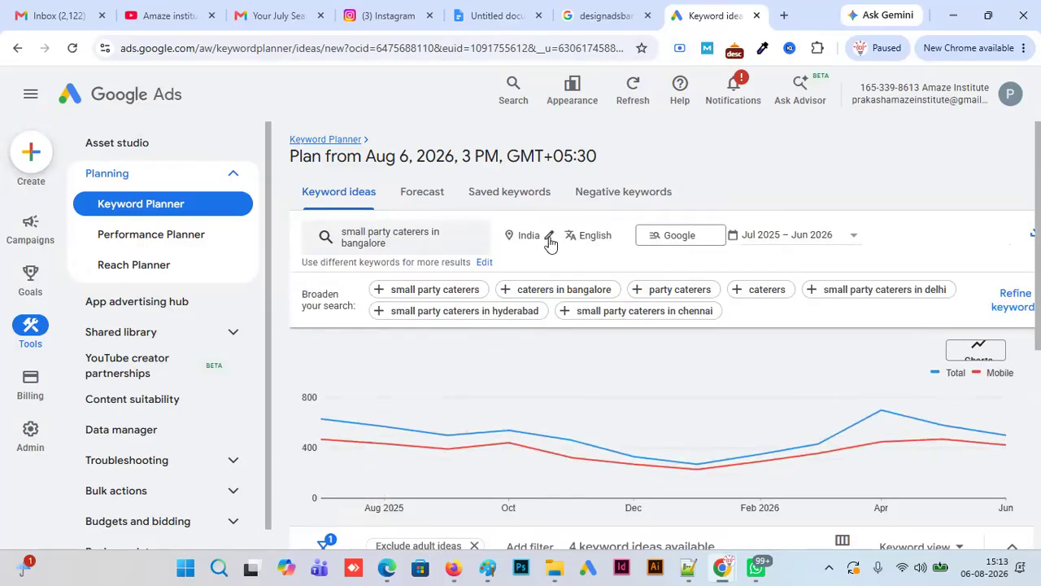
- Change the keyword search location from India to Bengaluru, Karnataka, India and save it
{"action": "left_click", "coordinate": [549, 237]}
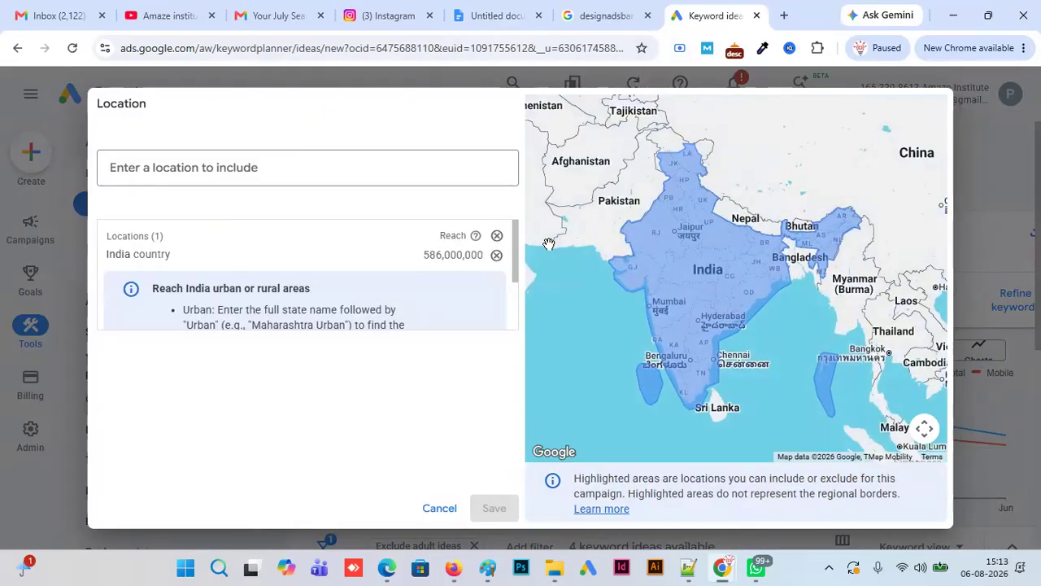
{"action": "left_click", "coordinate": [253, 168]}
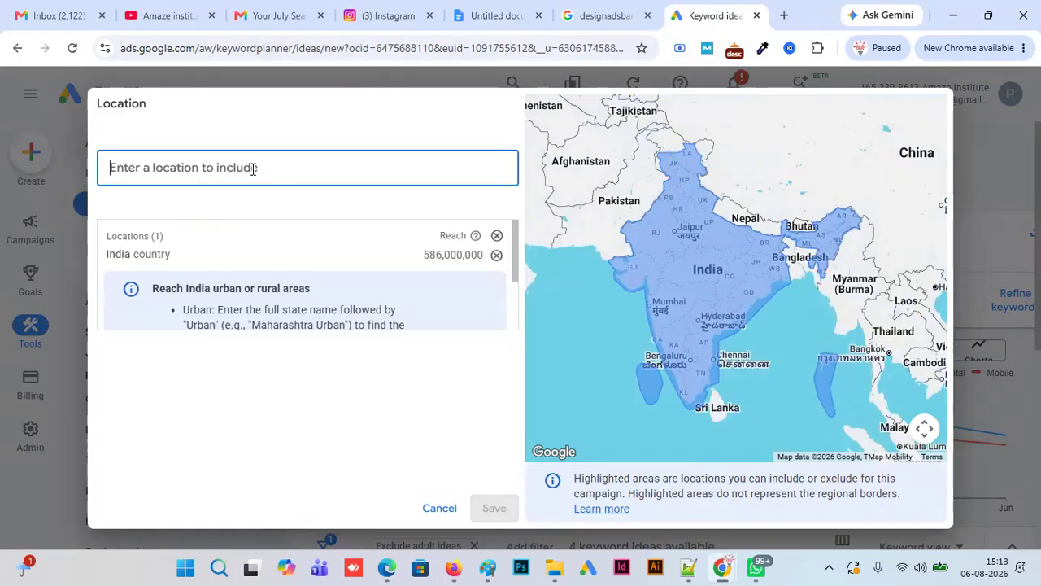
{"action": "type", "text": "bangalore"}
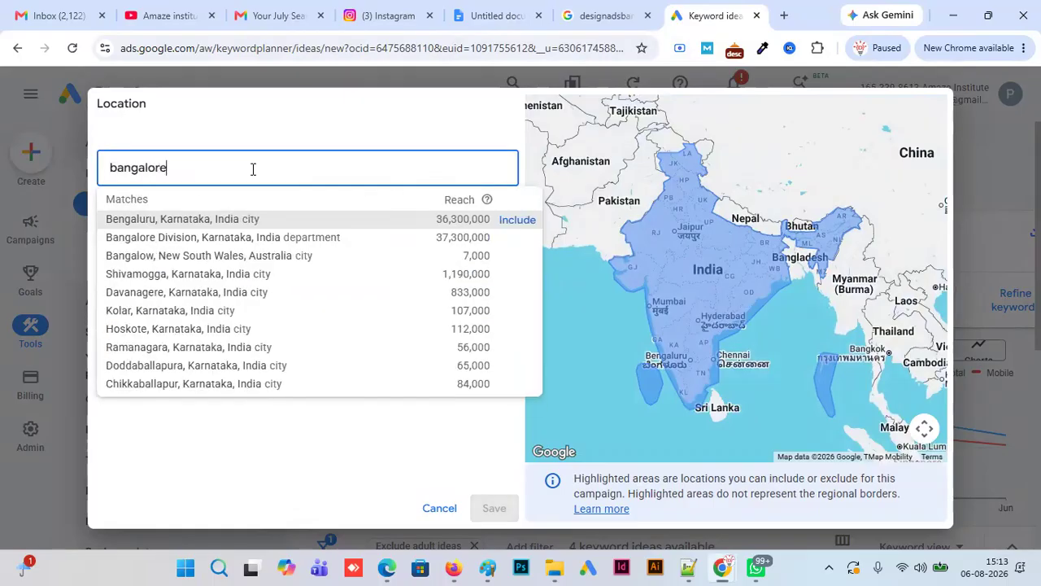
{"action": "left_click", "coordinate": [517, 219]}
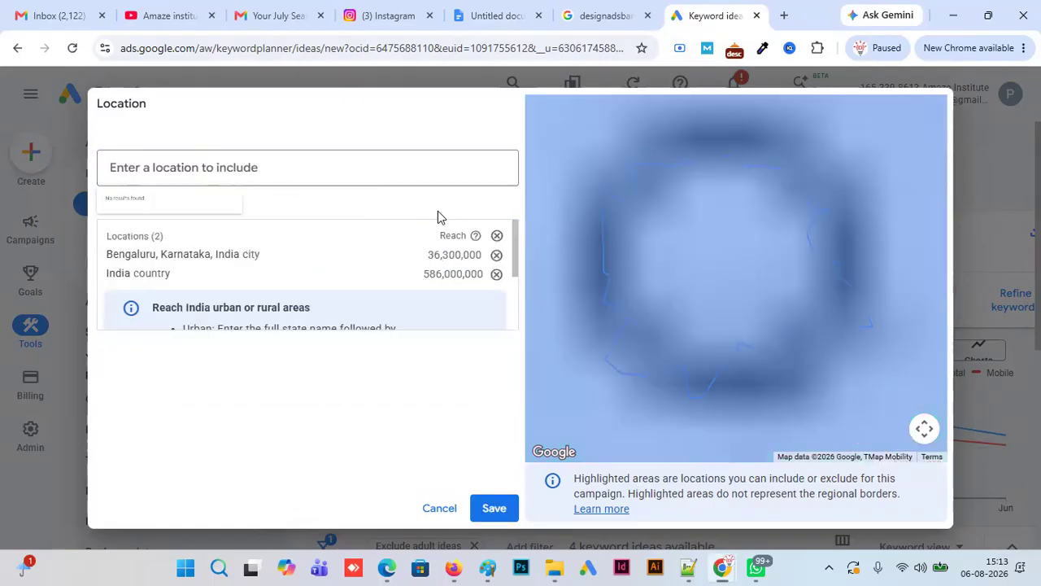
{"action": "left_click", "coordinate": [496, 274]}
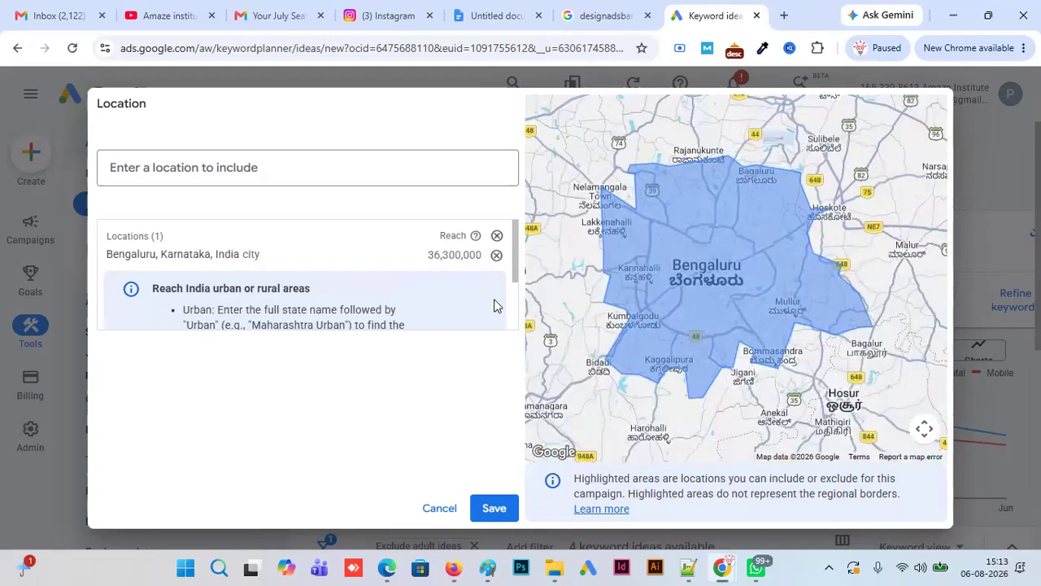
{"action": "left_click", "coordinate": [497, 508]}
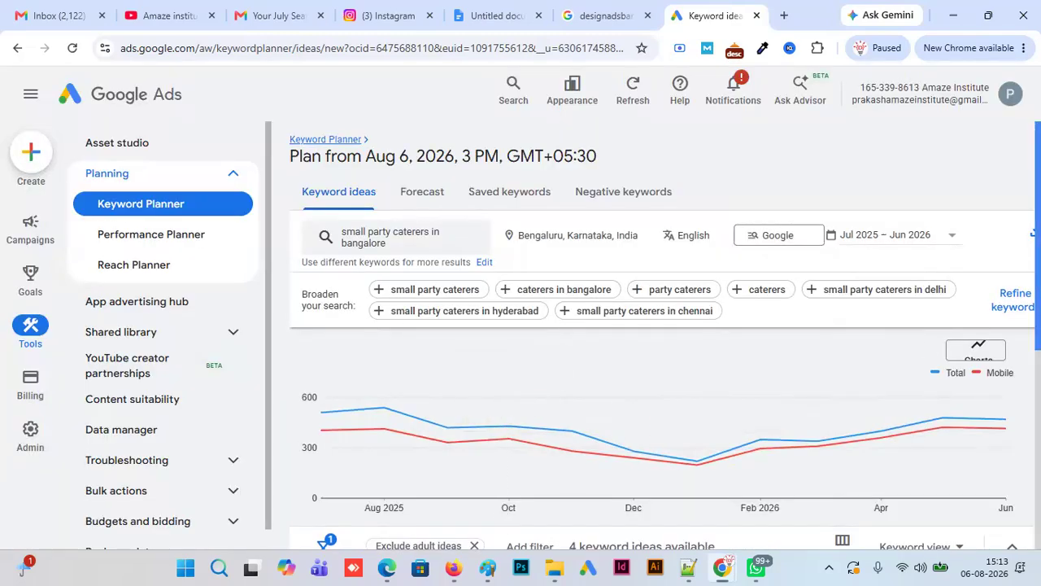
- Select and copy the best, non veg and veg "caterers in bangalore for small parties" keyword ideas
{"action": "scroll", "coordinate": [663, 374], "scroll_direction": "down", "scroll_amount": 5}
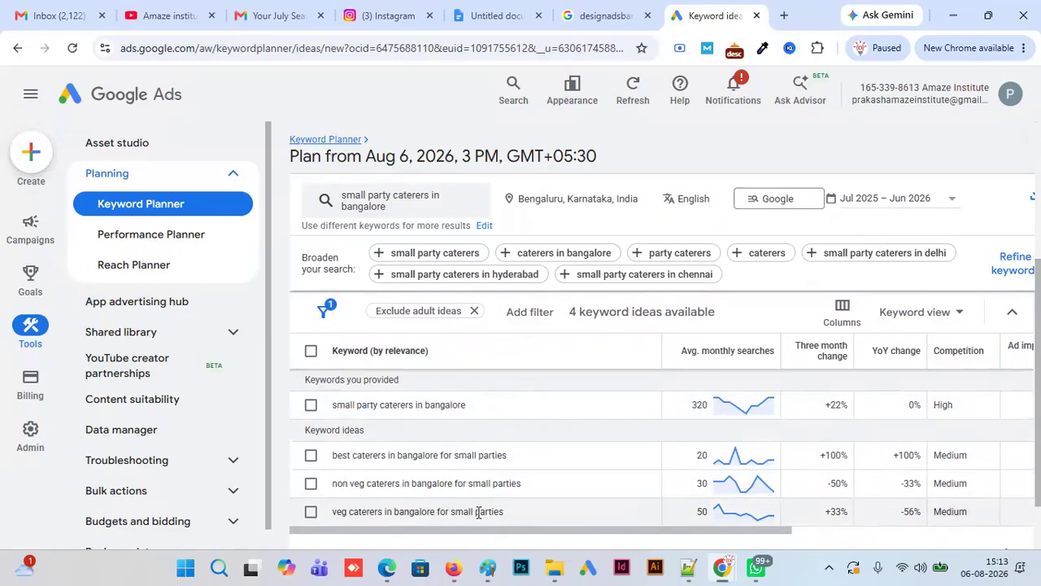
{"action": "left_click", "coordinate": [310, 455]}
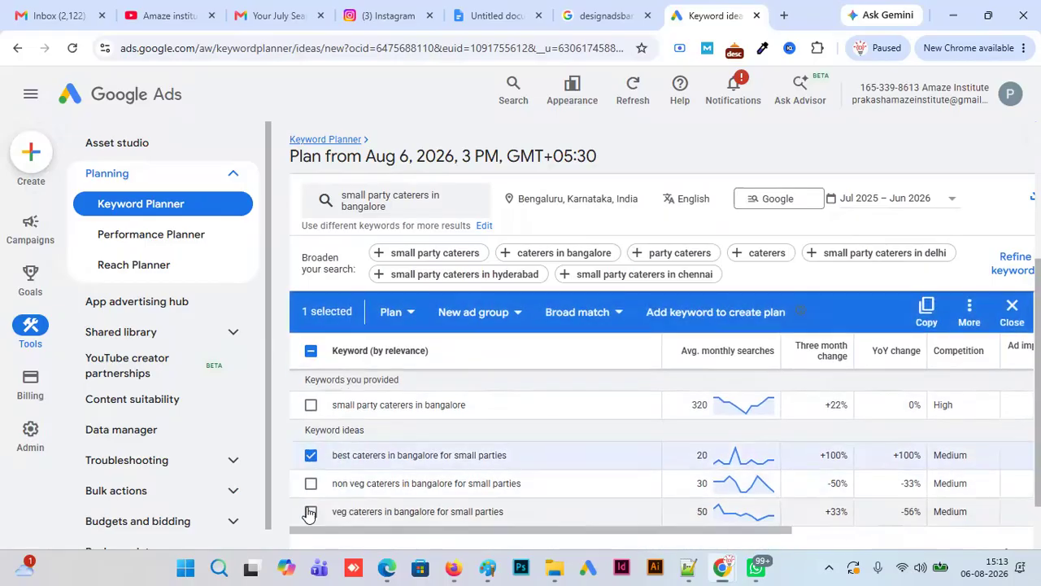
{"action": "left_click", "coordinate": [311, 485]}
{"action": "left_click", "coordinate": [311, 511]}
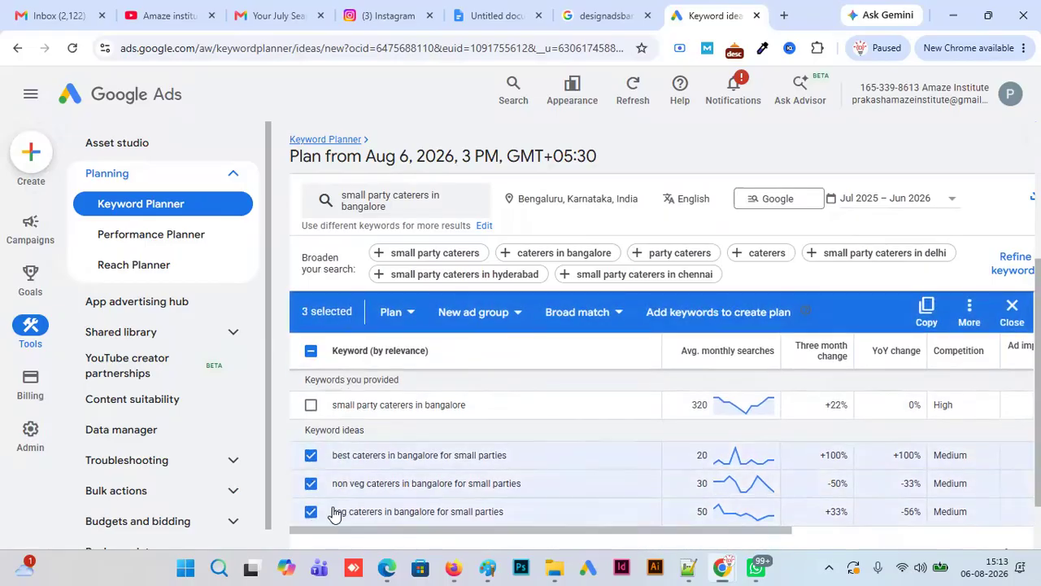
{"action": "left_click", "coordinate": [927, 311]}
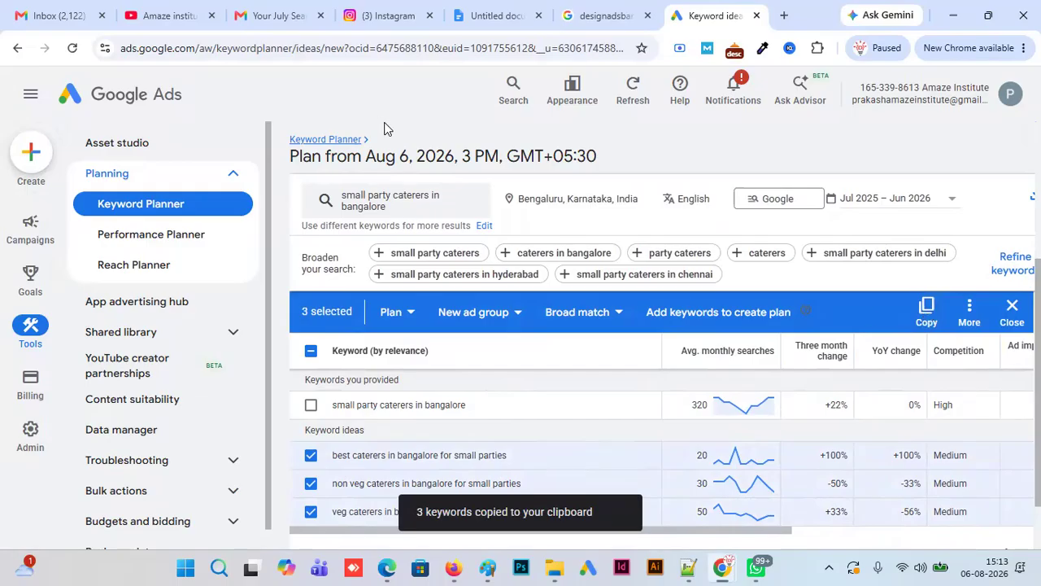
- Paste the copied keywords on a new line below the "small party caterers in bangalore" heading in the Google Docs document
{"action": "left_click", "coordinate": [494, 16]}
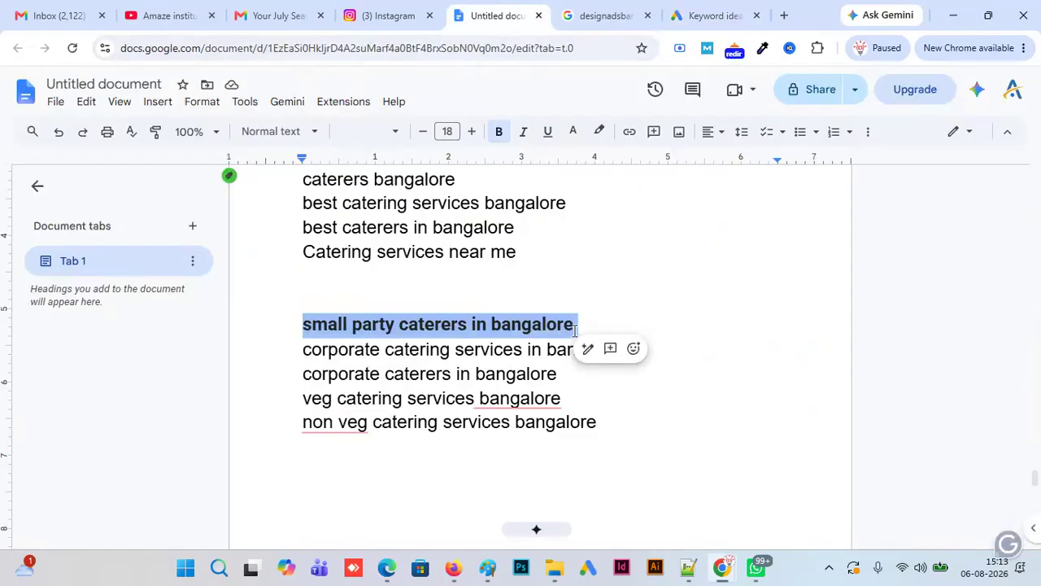
{"action": "left_click", "coordinate": [644, 328]}
{"action": "key", "text": "Return"}
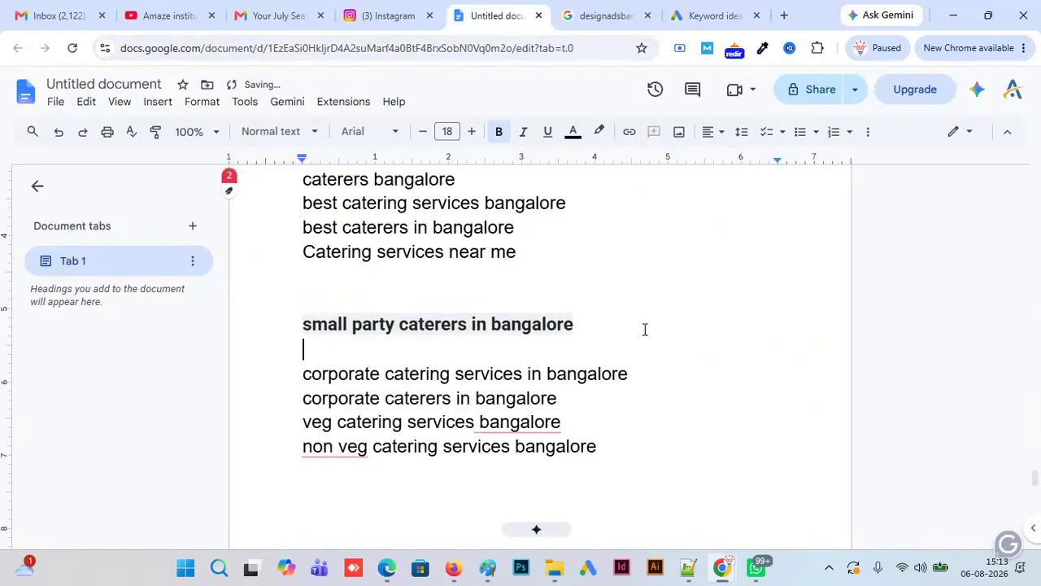
{"action": "key", "text": "ctrl+v"}
- Remove bold from the three pasted small-party keywords and reduce their font size by three points
{"action": "left_click_drag", "start_coordinate": [576, 310], "coordinate": [240, 318]}
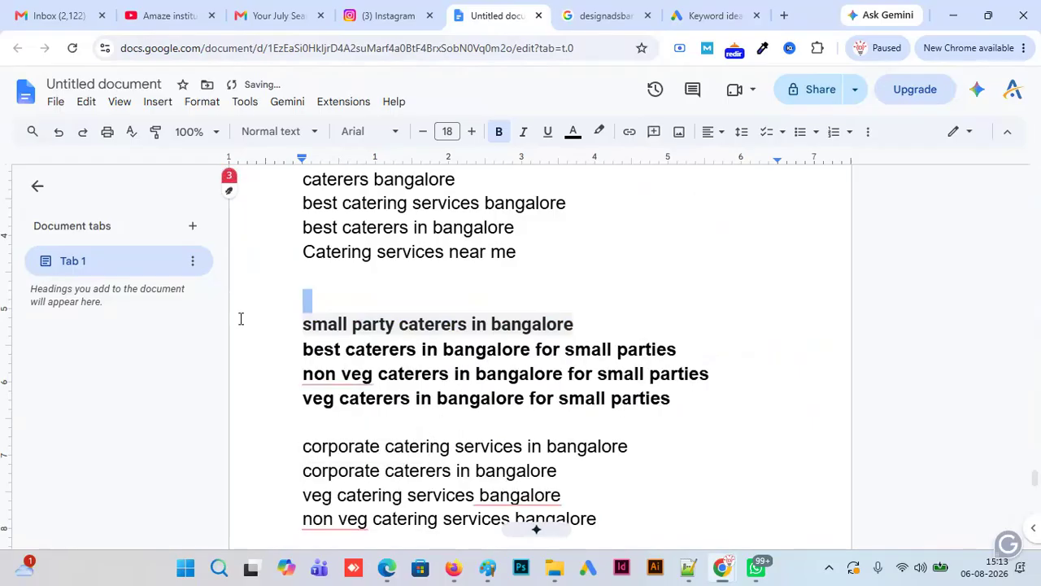
{"action": "left_click_drag", "start_coordinate": [583, 322], "coordinate": [274, 330]}
{"action": "left_click", "coordinate": [498, 131]}
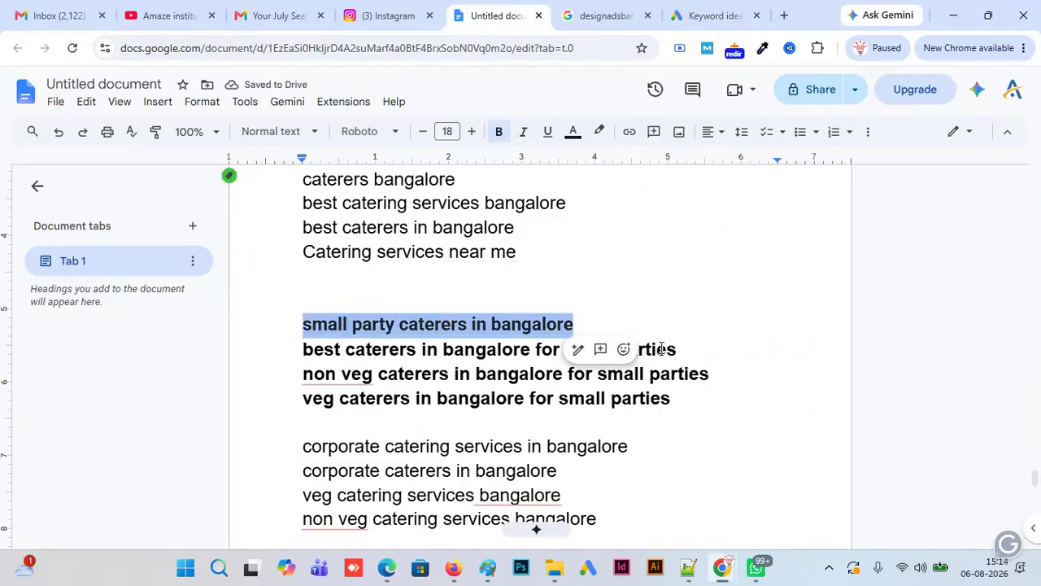
{"action": "left_click_drag", "start_coordinate": [679, 399], "coordinate": [279, 355]}
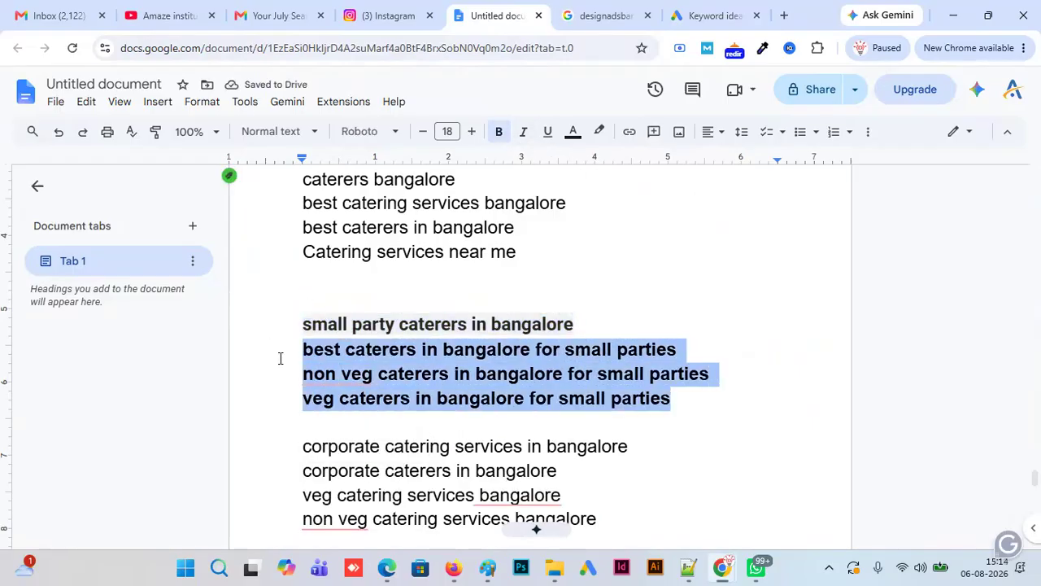
{"action": "left_click", "coordinate": [499, 131]}
{"action": "left_click", "coordinate": [424, 131]}
{"action": "left_click", "coordinate": [423, 131]}
{"action": "left_click", "coordinate": [423, 131]}
{"action": "left_click", "coordinate": [597, 277]}
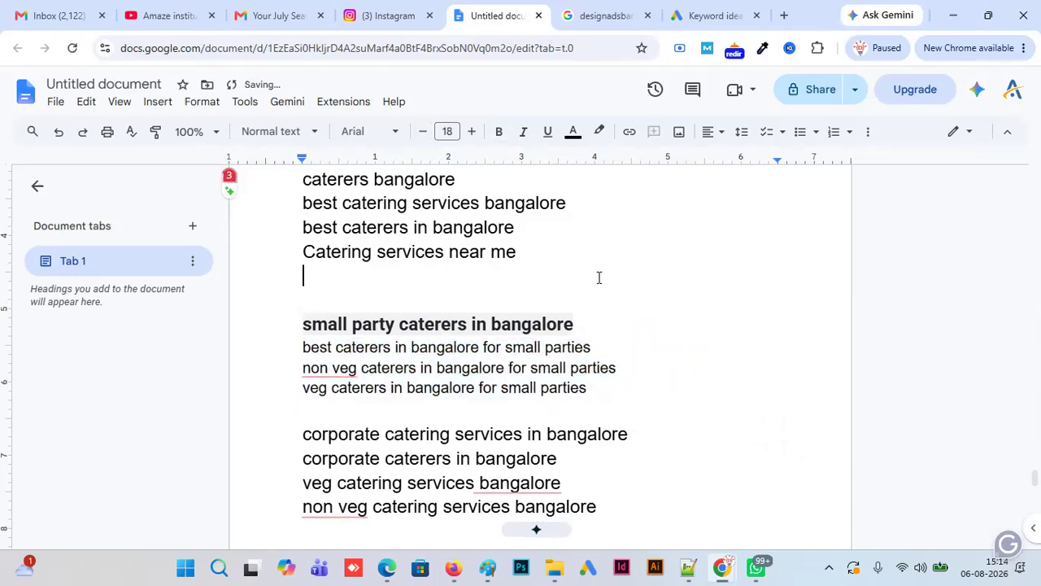
- Copy "corporate catering services in bangalore" from the document and get keyword ideas for it in Keyword Planner, replacing the previous keyword
{"action": "left_click_drag", "start_coordinate": [640, 434], "coordinate": [300, 438]}
{"action": "key", "text": "ctrl+c"}
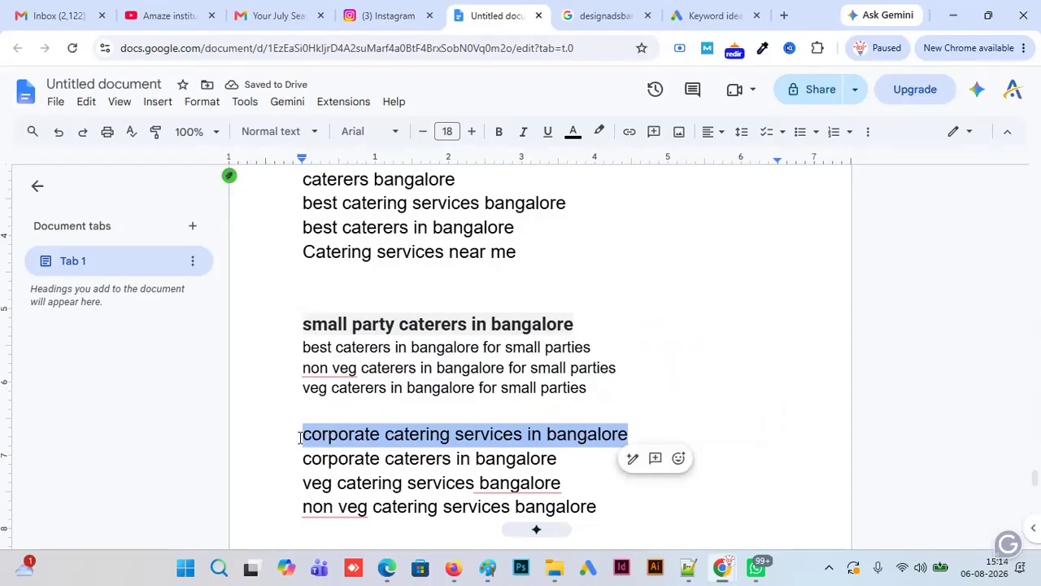
{"action": "left_click", "coordinate": [722, 567]}
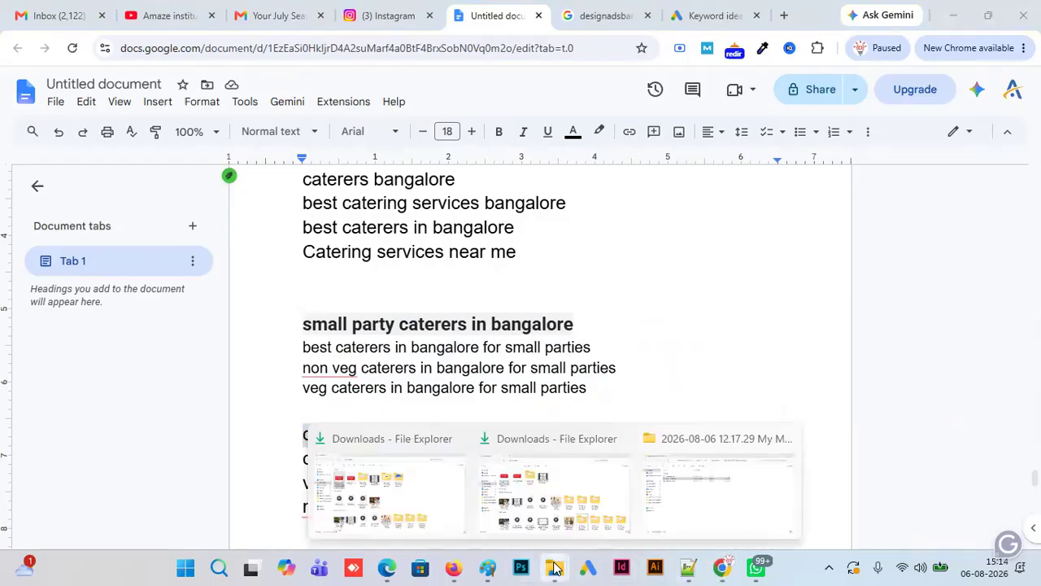
{"action": "mouse_move", "coordinate": [716, 567]}
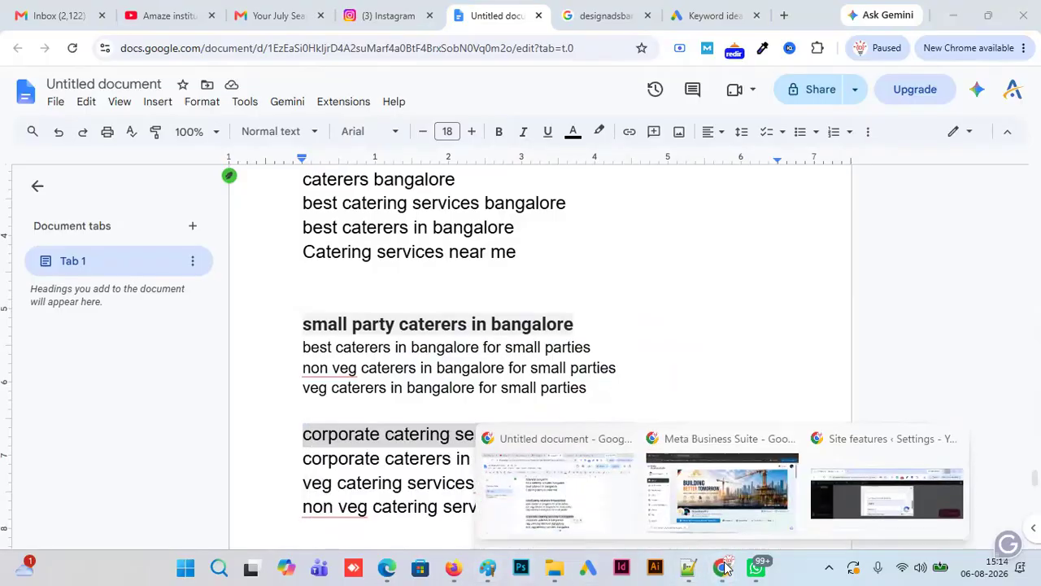
{"action": "left_click", "coordinate": [707, 15]}
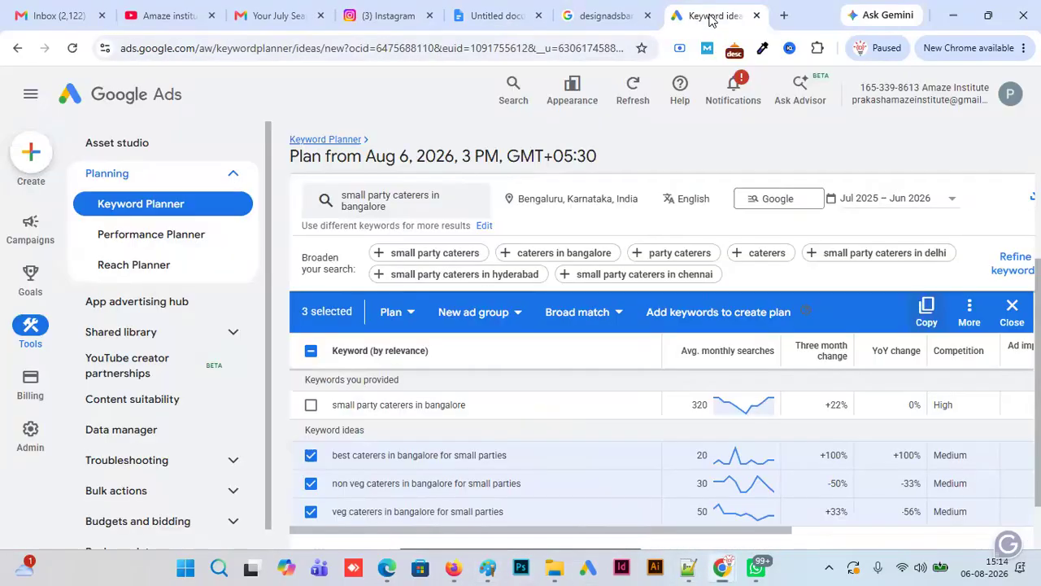
{"action": "left_click", "coordinate": [452, 214]}
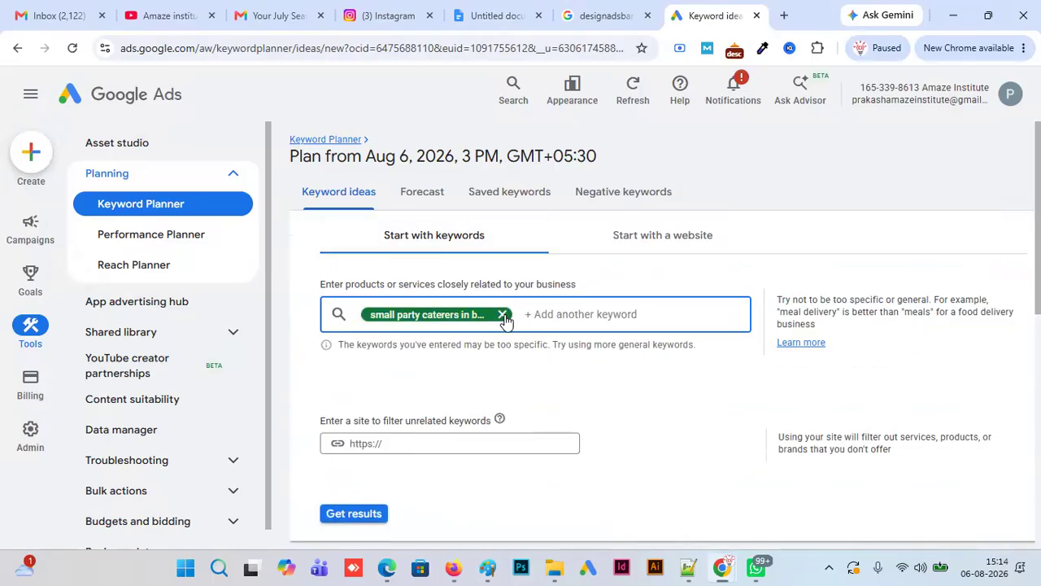
{"action": "left_click", "coordinate": [502, 314]}
{"action": "key", "text": "ctrl+v"}
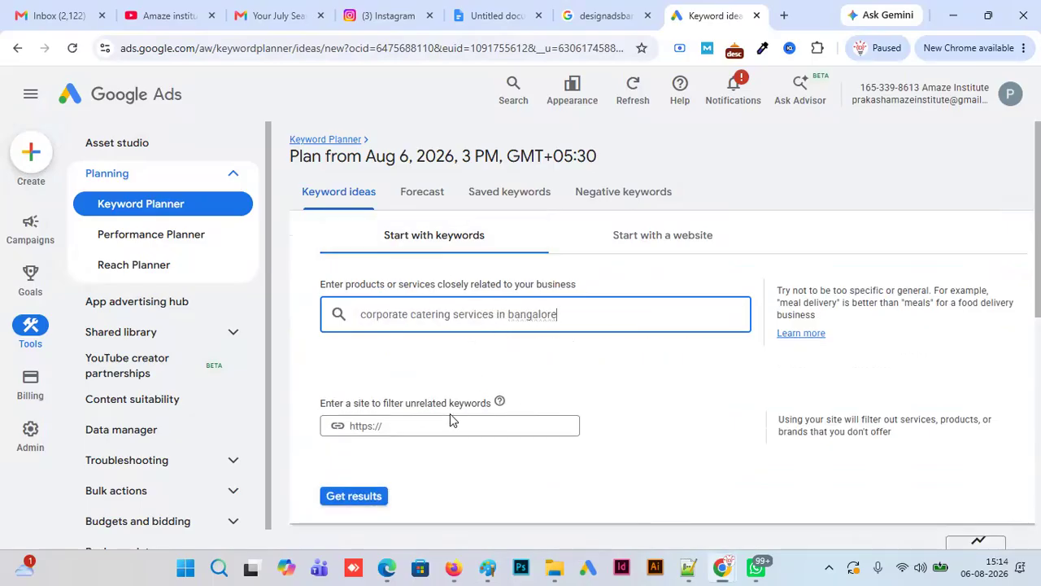
{"action": "left_click", "coordinate": [356, 497]}
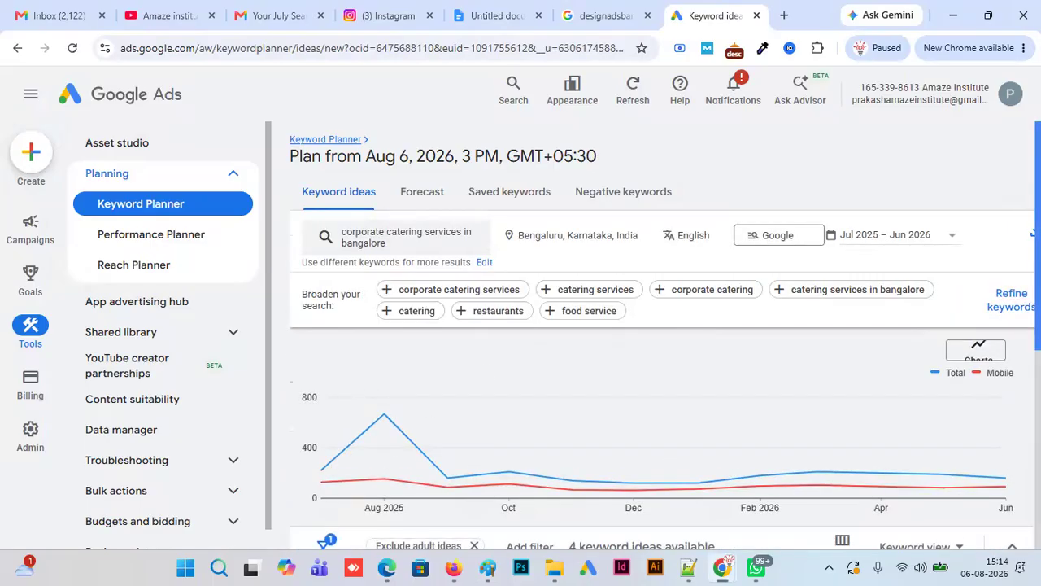
- Select "corporate catering services in bangalore" and its three keyword ideas, including "outdoor catering bangalore", and copy them
{"action": "scroll", "coordinate": [651, 366], "scroll_direction": "down", "scroll_amount": 3}
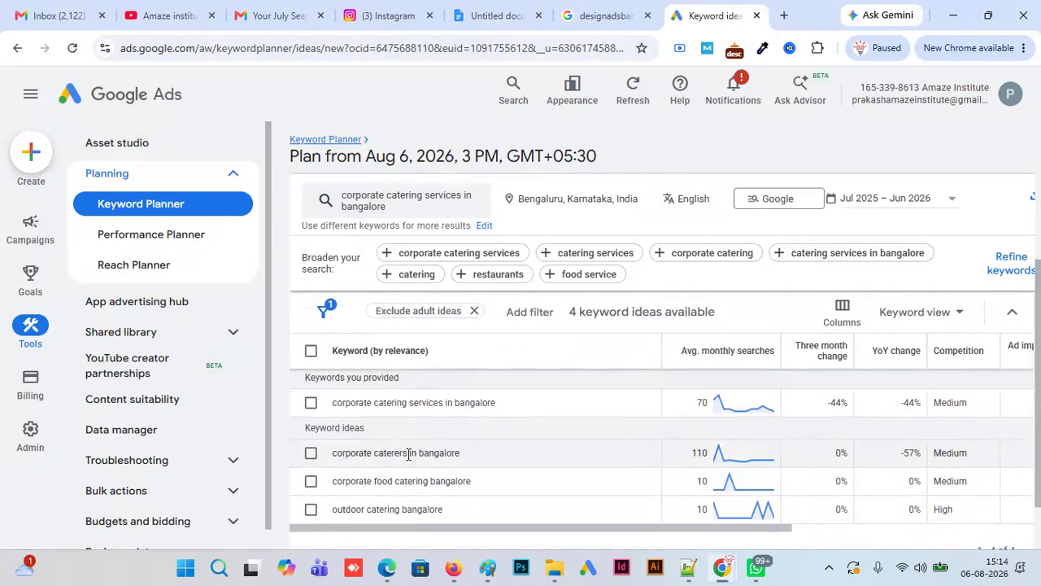
{"action": "left_click", "coordinate": [311, 402]}
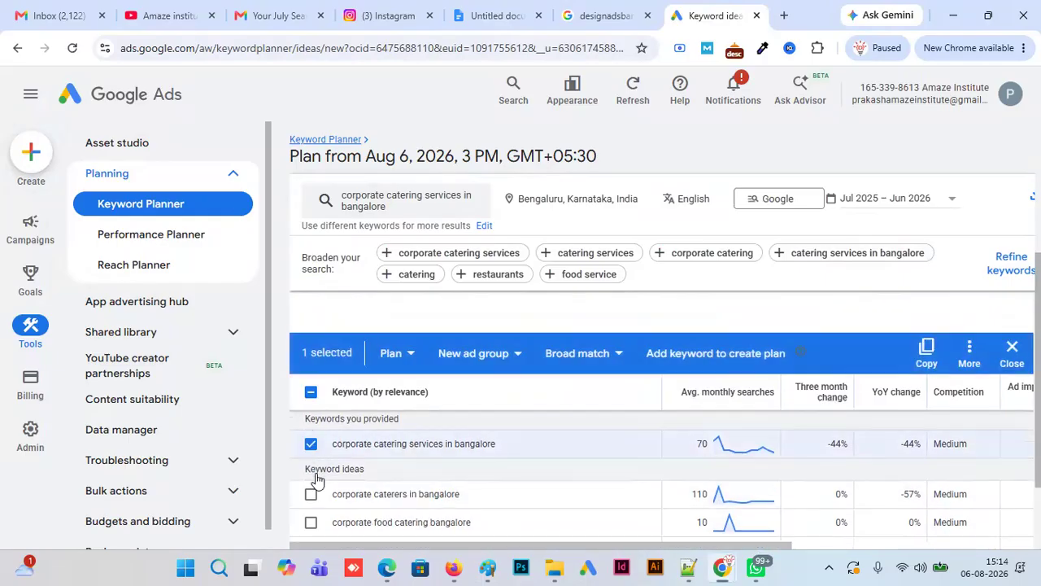
{"action": "left_click", "coordinate": [310, 452]}
{"action": "left_click", "coordinate": [310, 481]}
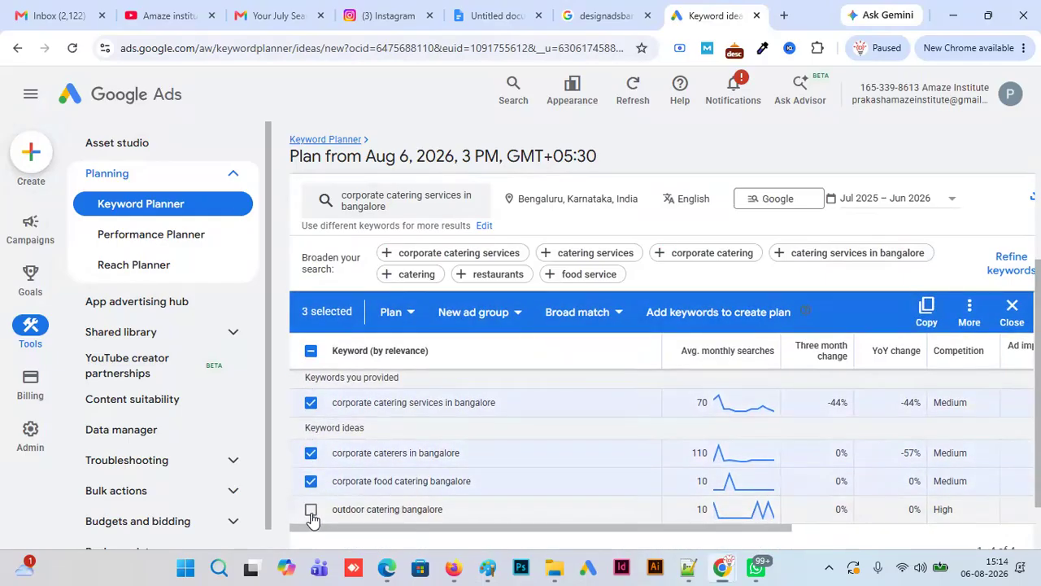
{"action": "left_click", "coordinate": [311, 510]}
{"action": "left_click", "coordinate": [927, 311]}
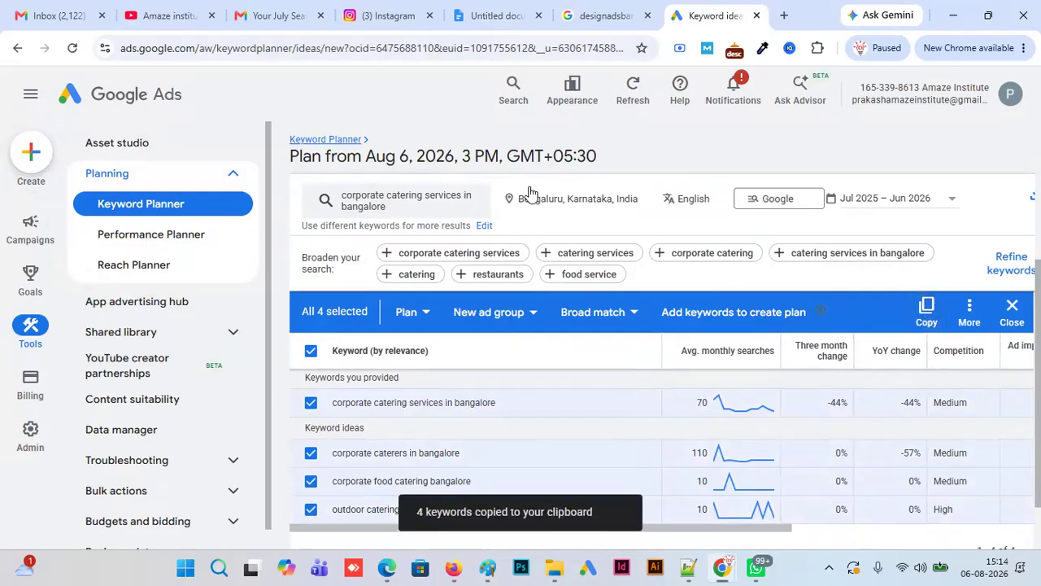
- Replace the "corporate catering services in bangalore" line in the Google Docs document with the copied keywords
{"action": "left_click", "coordinate": [503, 18]}
{"action": "left_click_drag", "start_coordinate": [634, 431], "coordinate": [221, 436]}
{"action": "key", "text": "ctrl+v"}
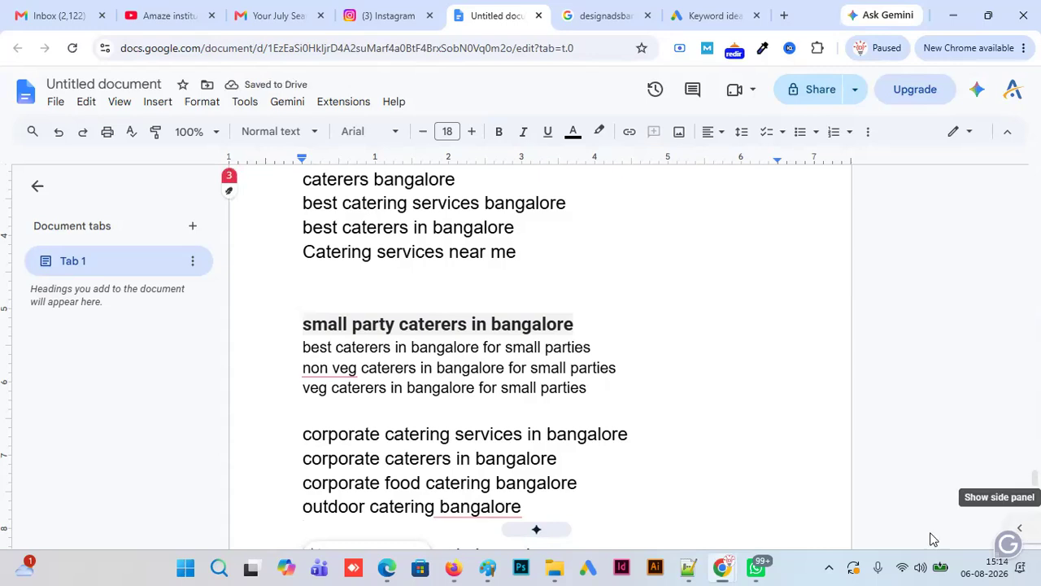
- Move "corporate caterers in bangalore" to its own line above "corporate catering services in bangalore" in the pasted group
{"action": "left_click_drag", "start_coordinate": [560, 461], "coordinate": [264, 460]}
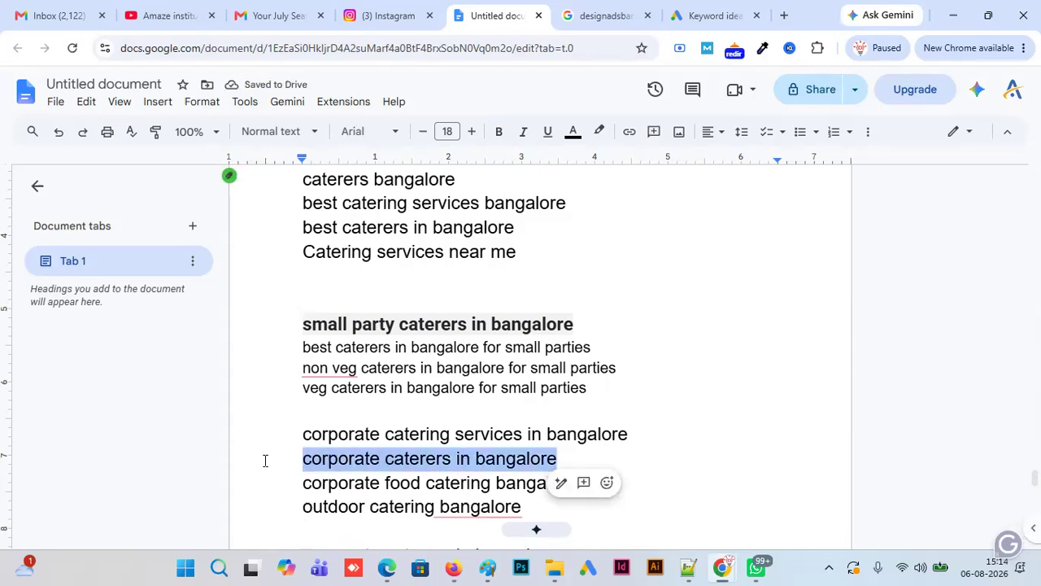
{"action": "key", "text": "BackSpace"}
{"action": "key", "text": "BackSpace"}
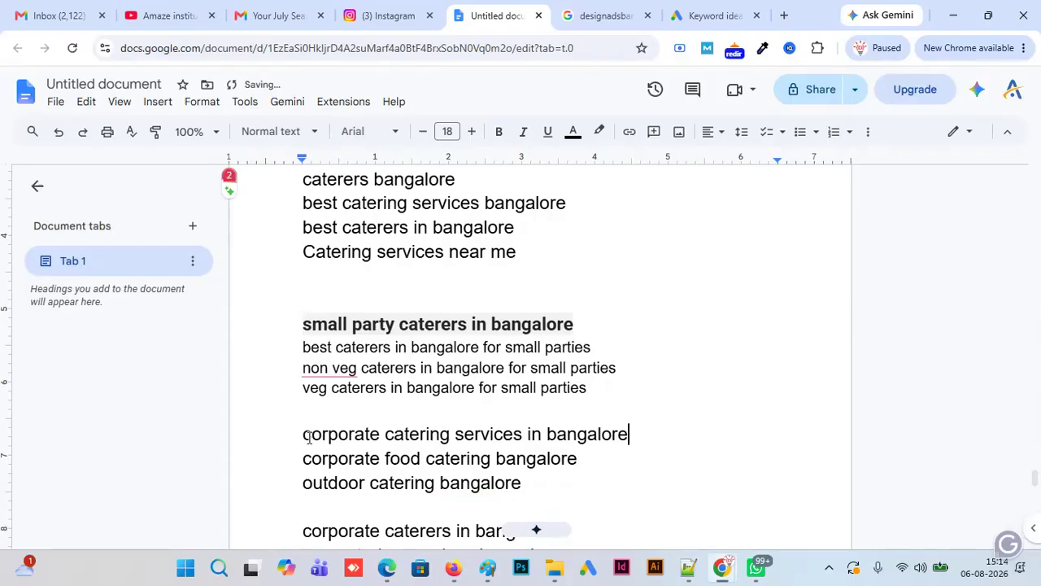
{"action": "left_click", "coordinate": [307, 433]}
{"action": "key", "text": "ctrl+v"}
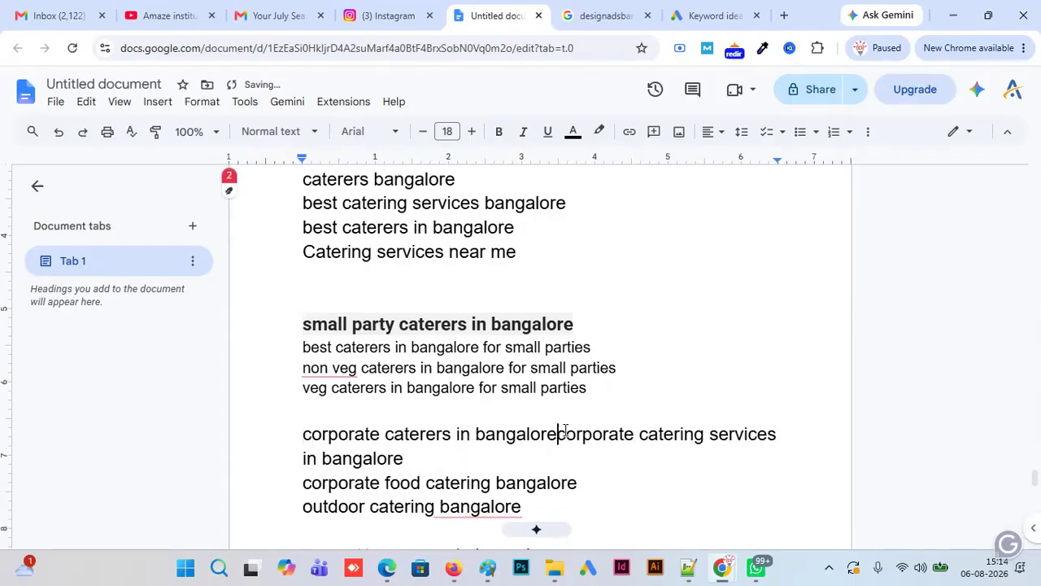
{"action": "key", "text": "Return"}
- Make the "corporate caterers in bangalore" line at the head of the corporate group bold
{"action": "left_click_drag", "start_coordinate": [560, 432], "coordinate": [303, 453]}
{"action": "left_click_drag", "start_coordinate": [564, 432], "coordinate": [275, 432]}
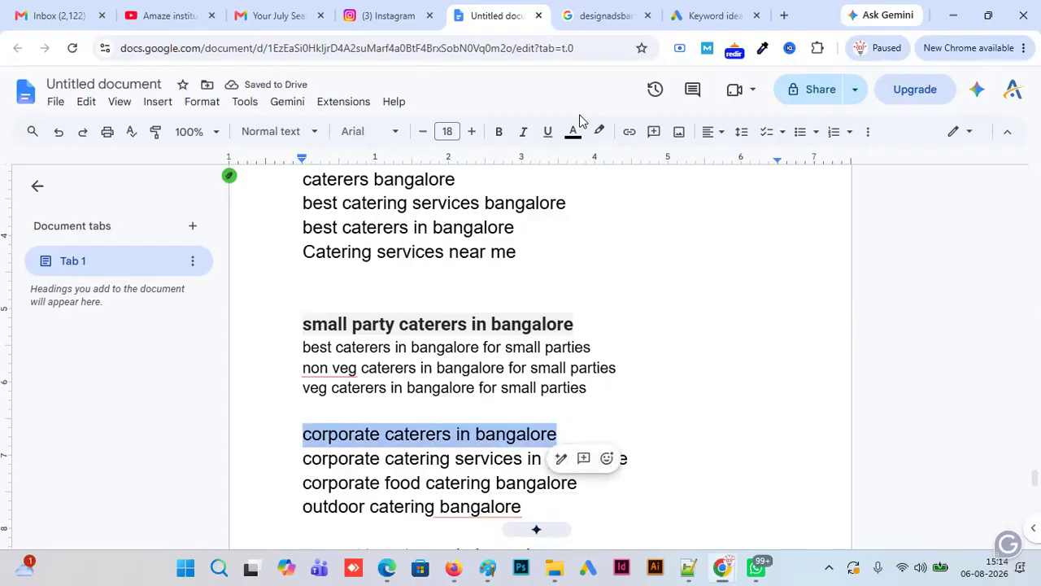
{"action": "left_click", "coordinate": [500, 133]}
{"action": "left_click", "coordinate": [649, 421]}
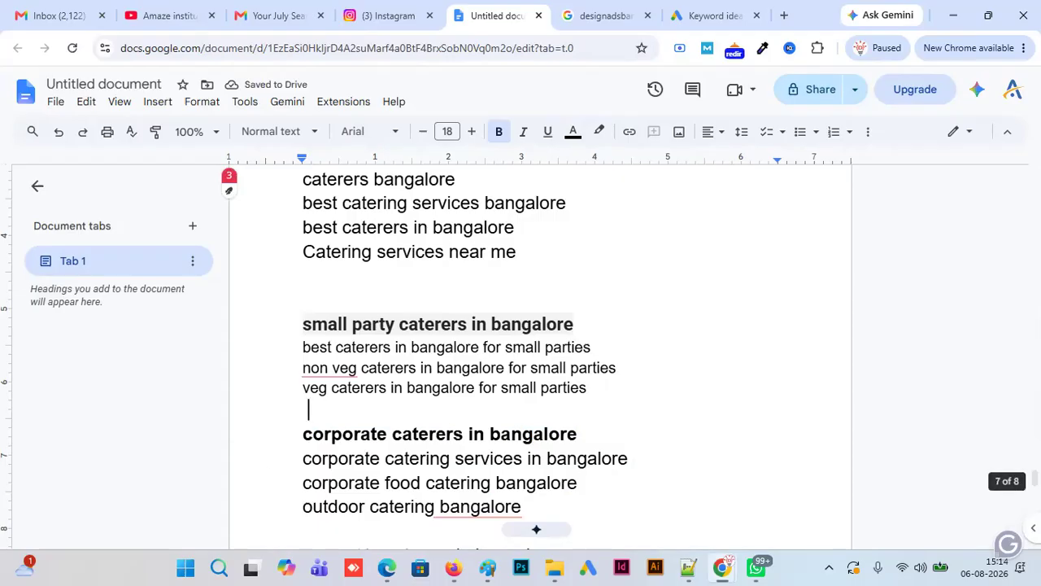
- Delete the duplicate "corporate caterers in bangalore" line above "veg catering services bangalore"
{"action": "scroll", "coordinate": [540, 341], "scroll_direction": "down", "scroll_amount": 3}
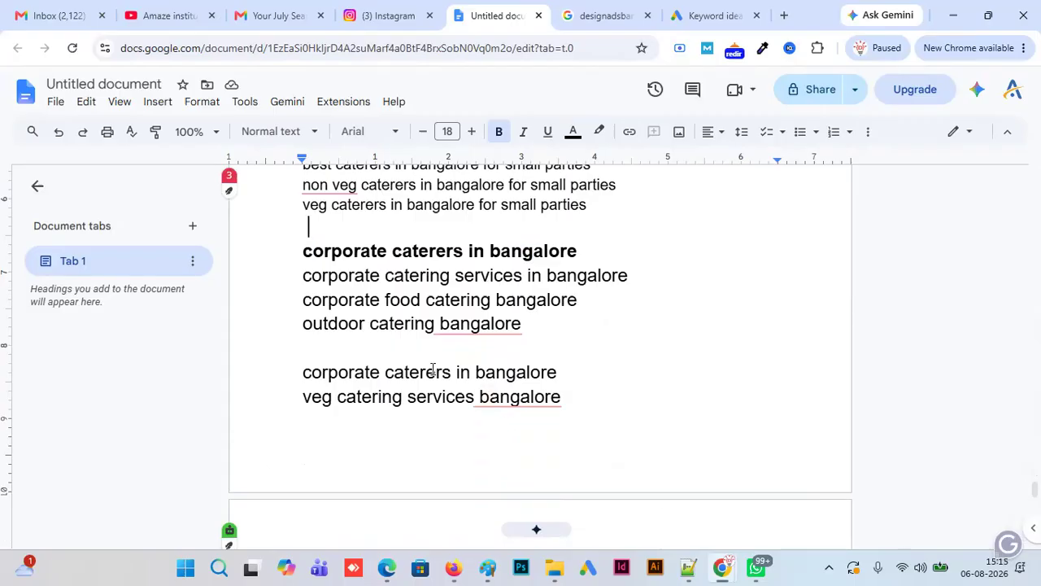
{"action": "left_click_drag", "start_coordinate": [576, 369], "coordinate": [255, 368]}
{"action": "key", "text": "BackSpace"}
{"action": "key", "text": "BackSpace"}
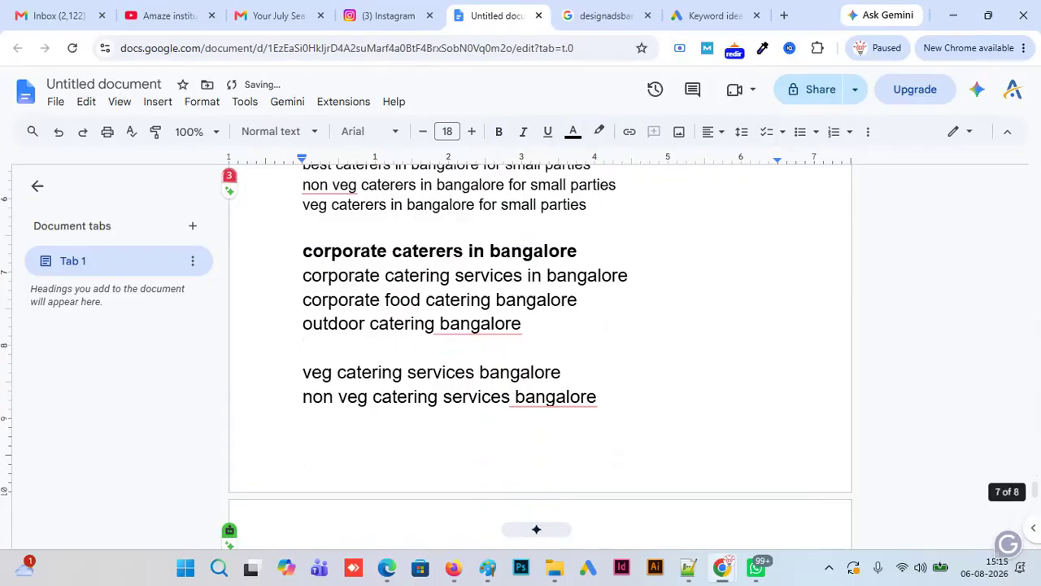
- Copy "veg catering services bangalore" from the document and get keyword ideas for it in Keyword Planner, replacing the previous keyword
{"action": "scroll", "coordinate": [523, 357], "scroll_direction": "down", "scroll_amount": 3}
{"action": "scroll", "coordinate": [523, 357], "scroll_direction": "up", "scroll_amount": 5}
{"action": "scroll", "coordinate": [523, 356], "scroll_direction": "down", "scroll_amount": 2}
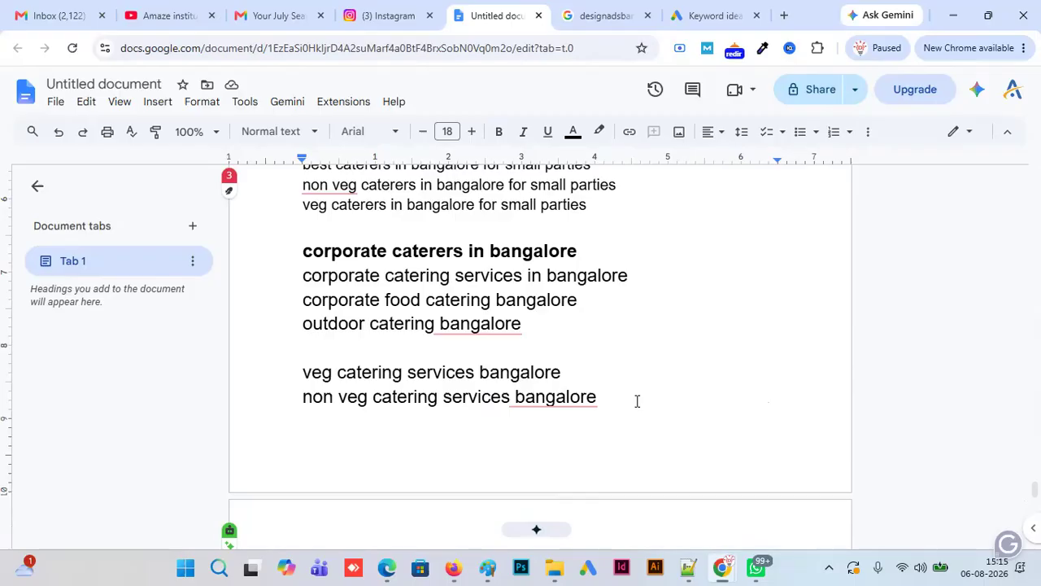
{"action": "triple_click", "coordinate": [578, 372]}
{"action": "key", "text": "ctrl+c"}
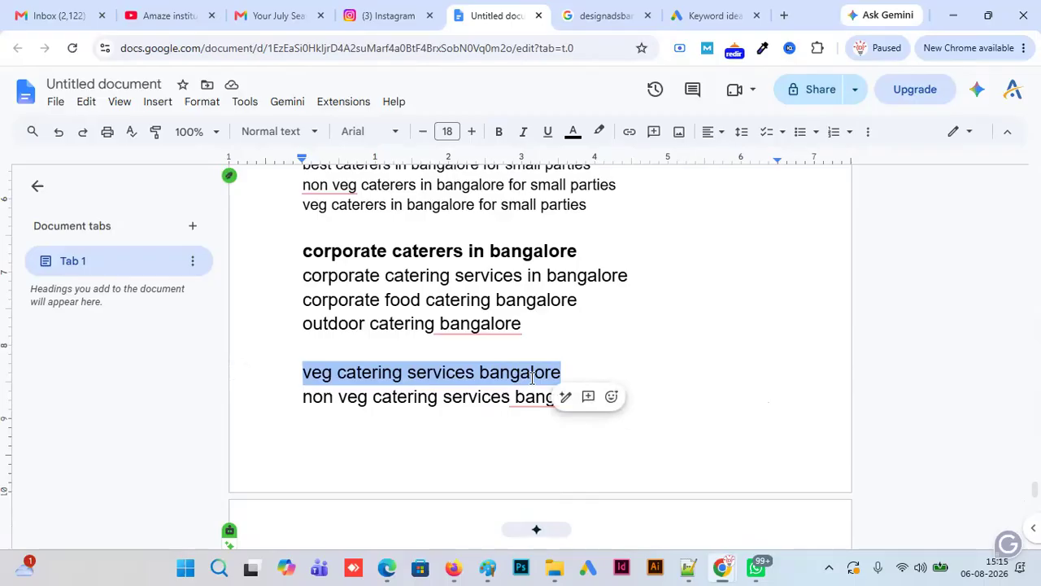
{"action": "left_click", "coordinate": [708, 15]}
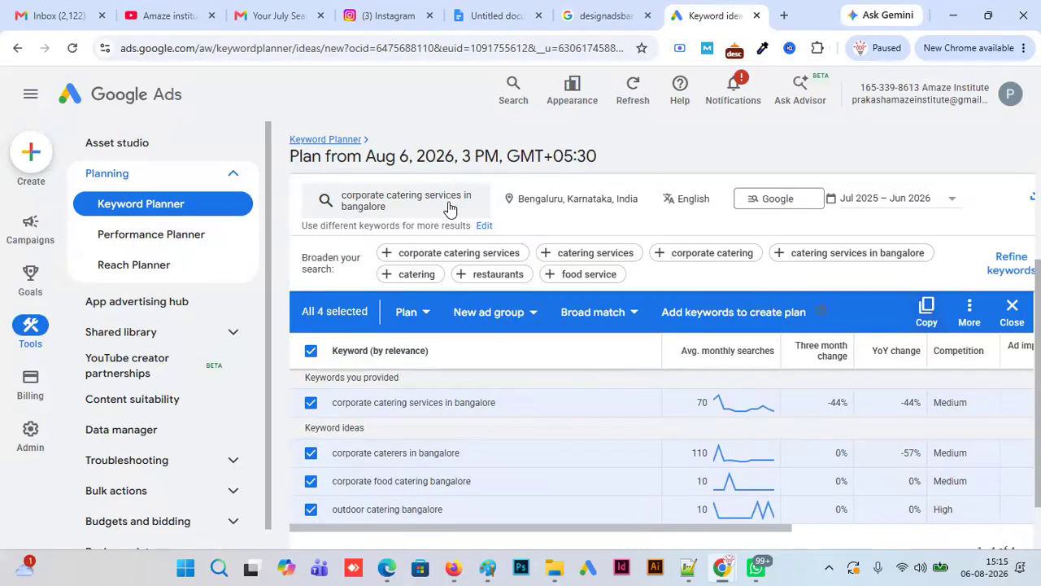
{"action": "left_click", "coordinate": [423, 199]}
{"action": "left_click", "coordinate": [502, 314]}
{"action": "key", "text": "ctrl+v"}
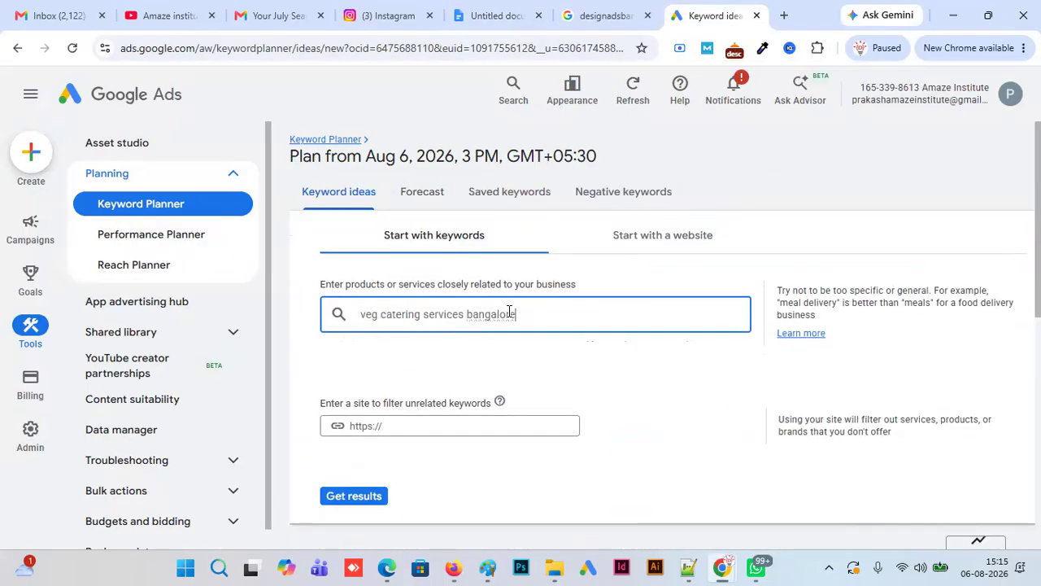
{"action": "left_click", "coordinate": [367, 496]}
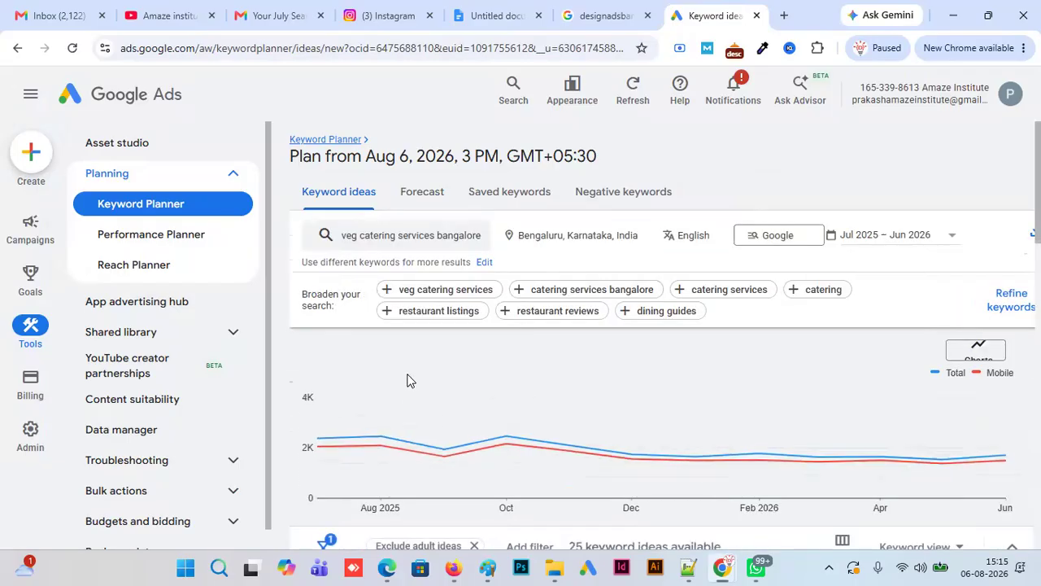
- Select the keyword ideas "best veg caterers in bangalore" and "pure veg catering services in bangalore"
{"action": "scroll", "coordinate": [662, 423], "scroll_direction": "down", "scroll_amount": 3}
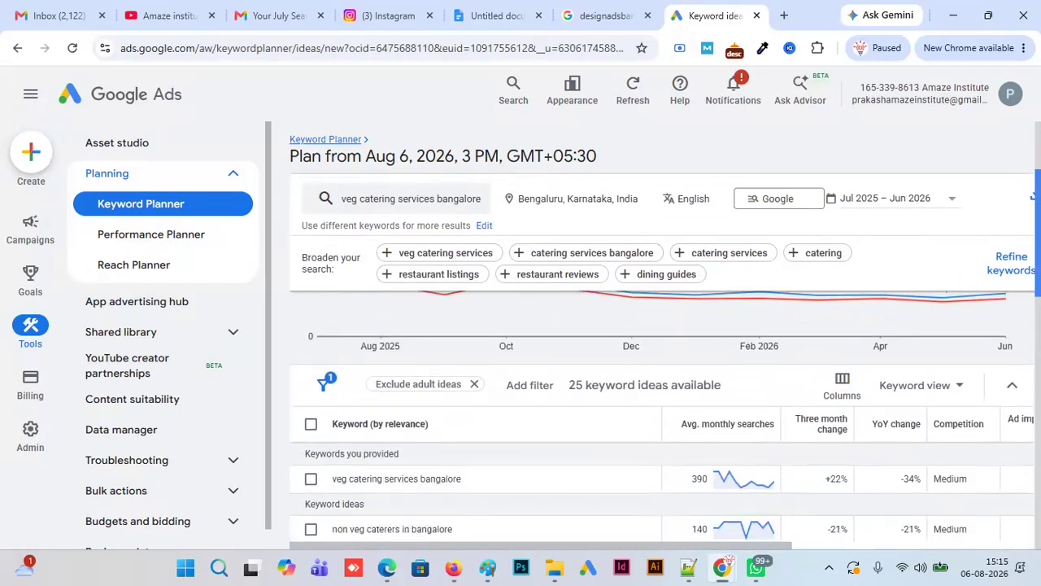
{"action": "scroll", "coordinate": [662, 455], "scroll_direction": "down", "scroll_amount": 8}
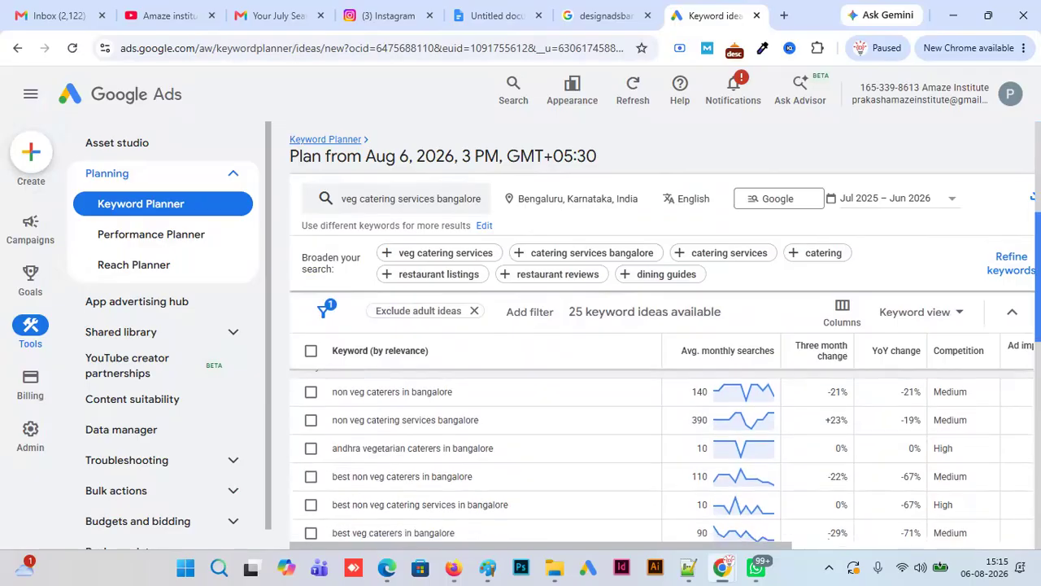
{"action": "scroll", "coordinate": [757, 348], "scroll_direction": "up", "scroll_amount": 10}
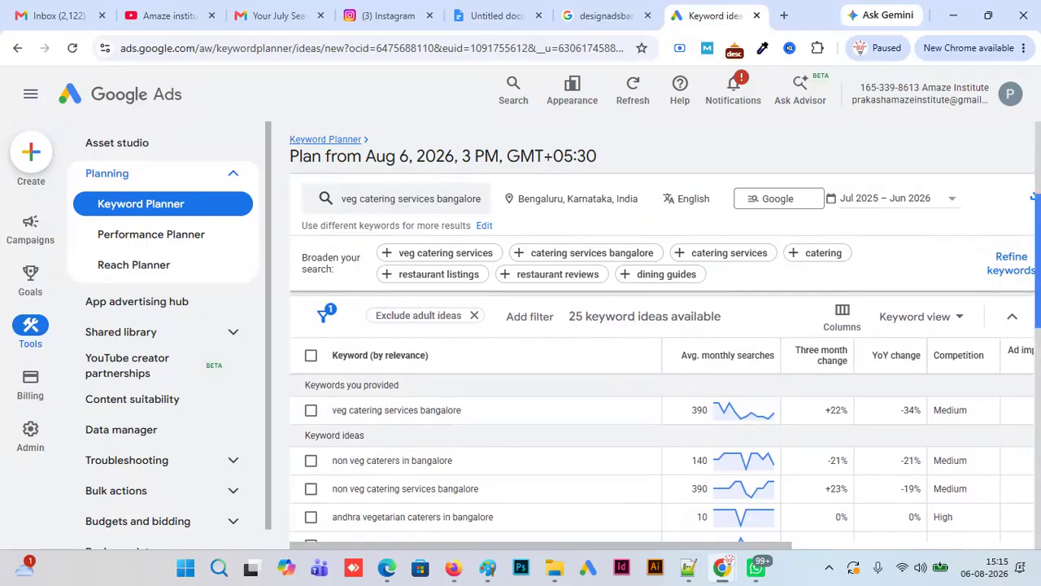
{"action": "scroll", "coordinate": [429, 441], "scroll_direction": "down", "scroll_amount": 1}
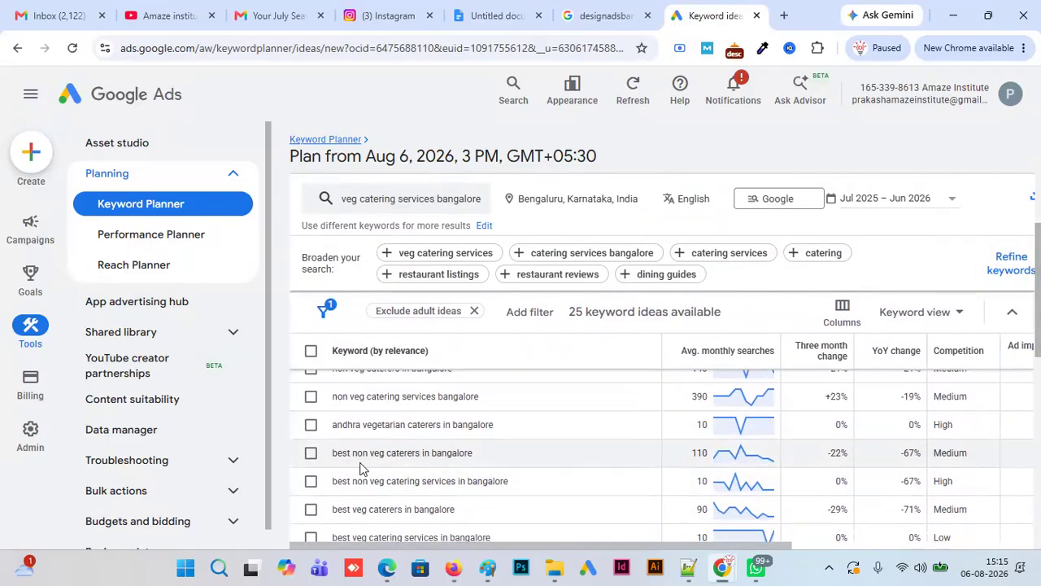
{"action": "left_click", "coordinate": [310, 509]}
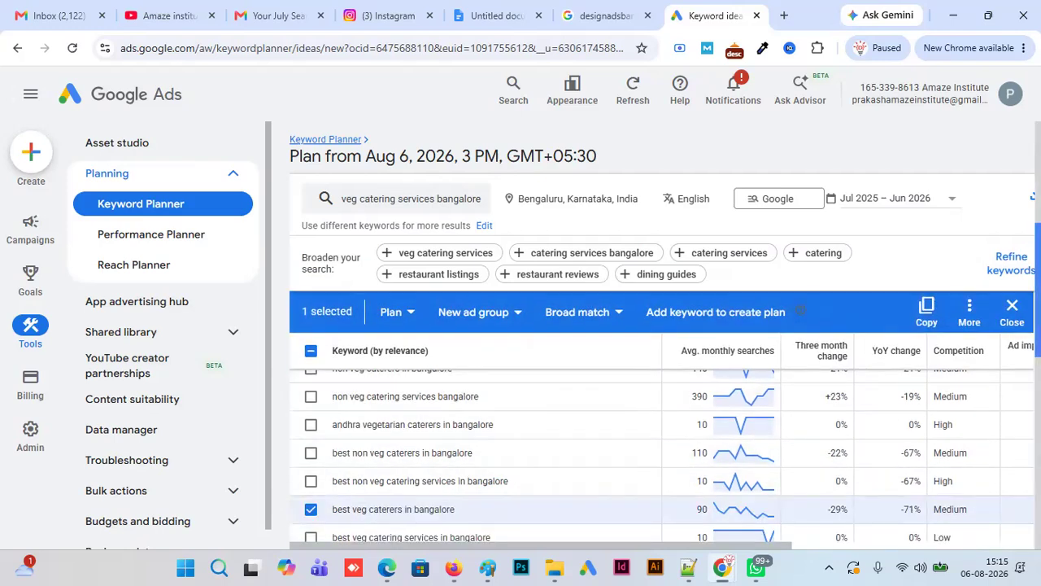
{"action": "scroll", "coordinate": [662, 456], "scroll_direction": "down", "scroll_amount": 3}
{"action": "scroll", "coordinate": [662, 456], "scroll_direction": "up", "scroll_amount": 1}
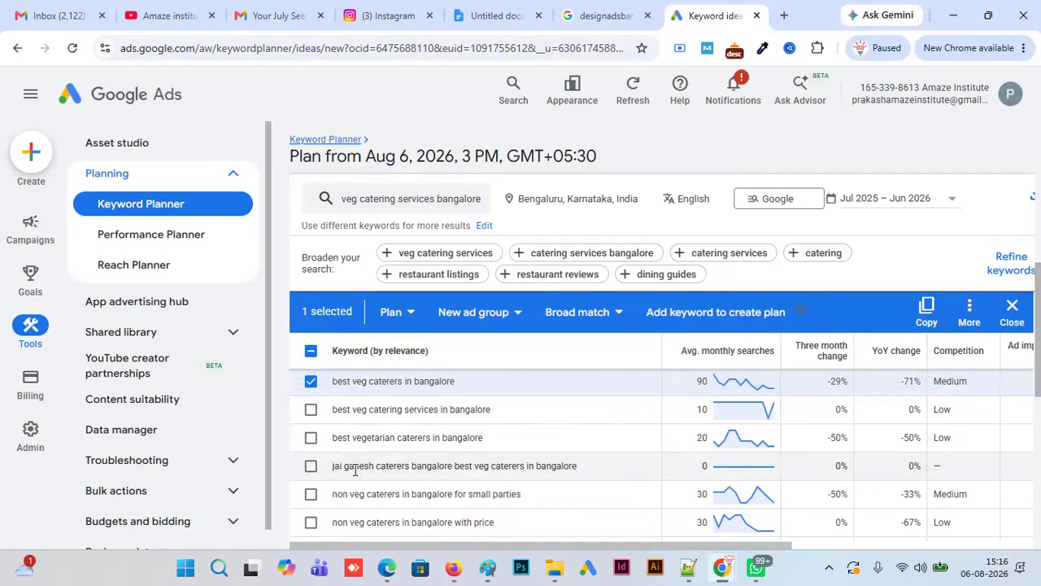
{"action": "scroll", "coordinate": [662, 455], "scroll_direction": "down", "scroll_amount": 5}
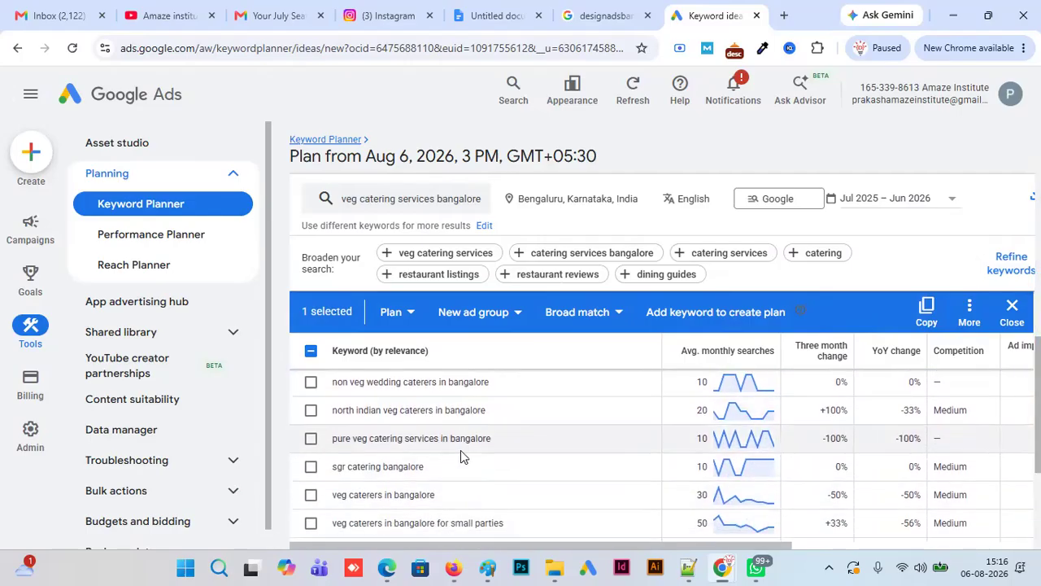
{"action": "left_click", "coordinate": [311, 438]}
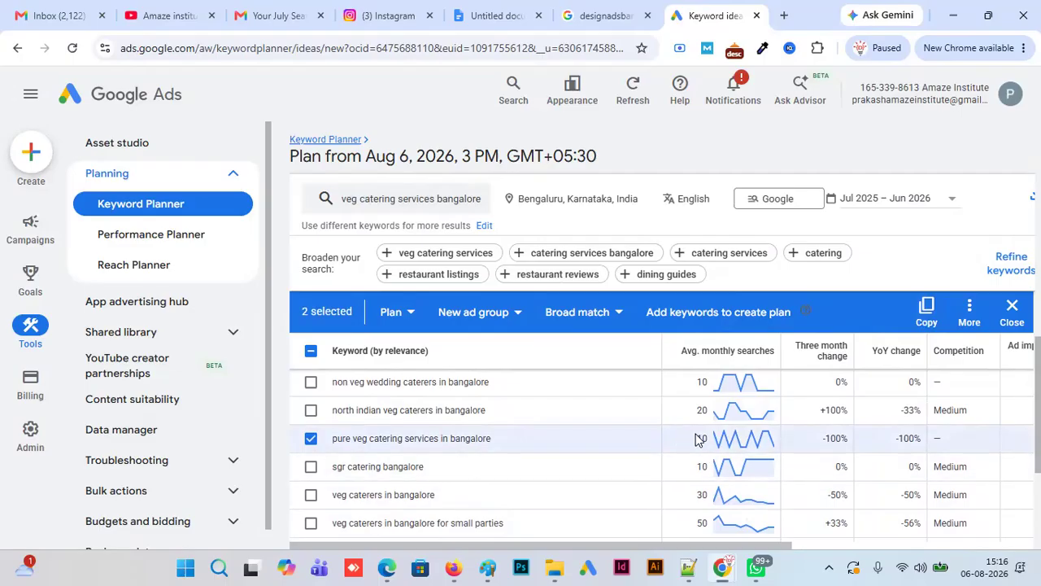
{"action": "scroll", "coordinate": [310, 473], "scroll_direction": "down", "scroll_amount": 3}
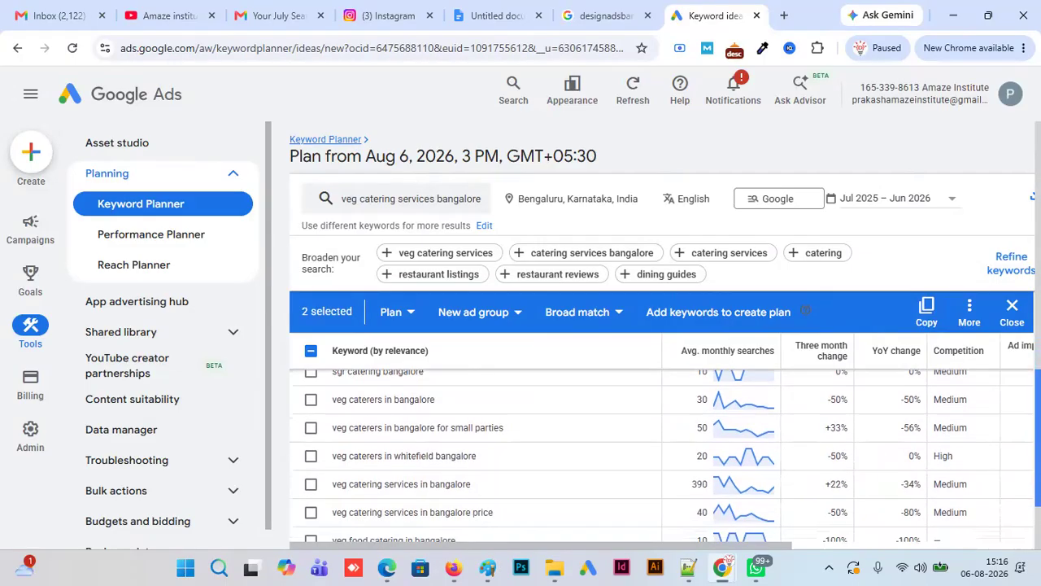
{"action": "left_click", "coordinate": [311, 423]}
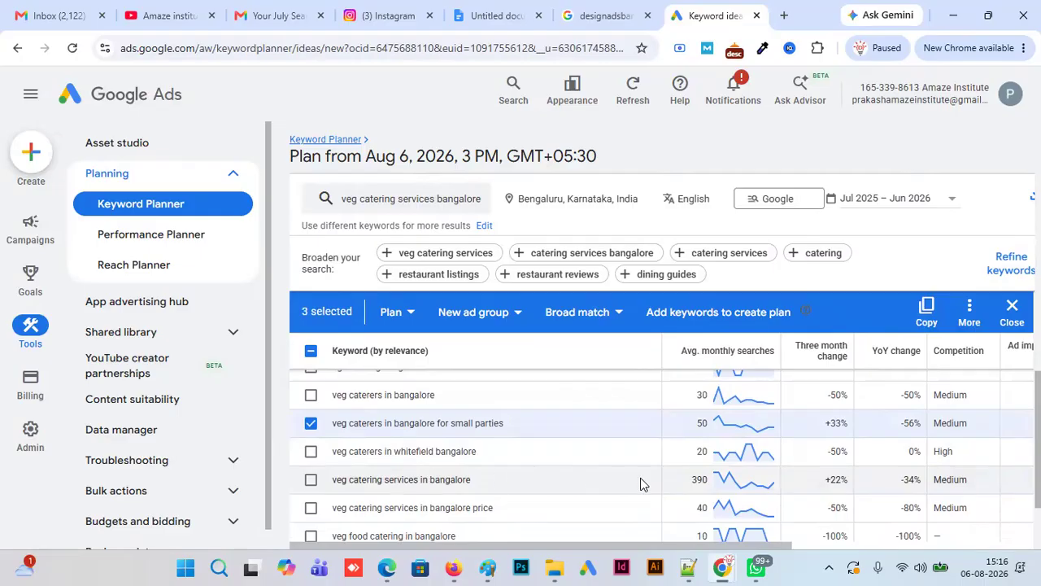
{"action": "left_click", "coordinate": [311, 423]}
{"action": "scroll", "coordinate": [662, 454], "scroll_direction": "down", "scroll_amount": 1}
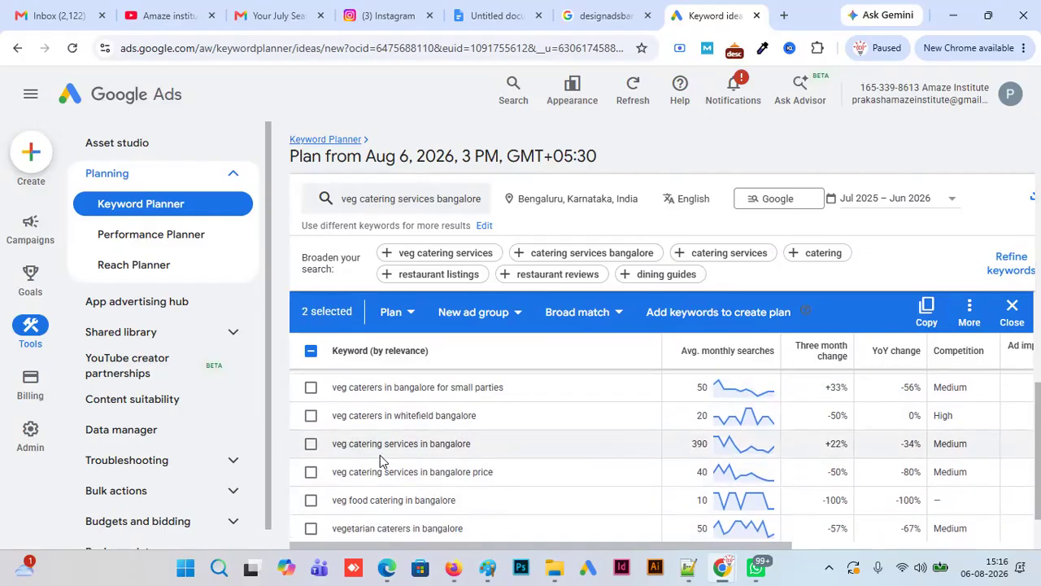
- Try replacing "veg catering services bangalore" in the document with the copied idea "veg catering services in bangalore", and undo the paste
{"action": "left_click", "coordinate": [312, 446]}
{"action": "left_click_drag", "start_coordinate": [510, 443], "coordinate": [328, 450]}
{"action": "key", "text": "ctrl+c"}
{"action": "left_click", "coordinate": [521, 17]}
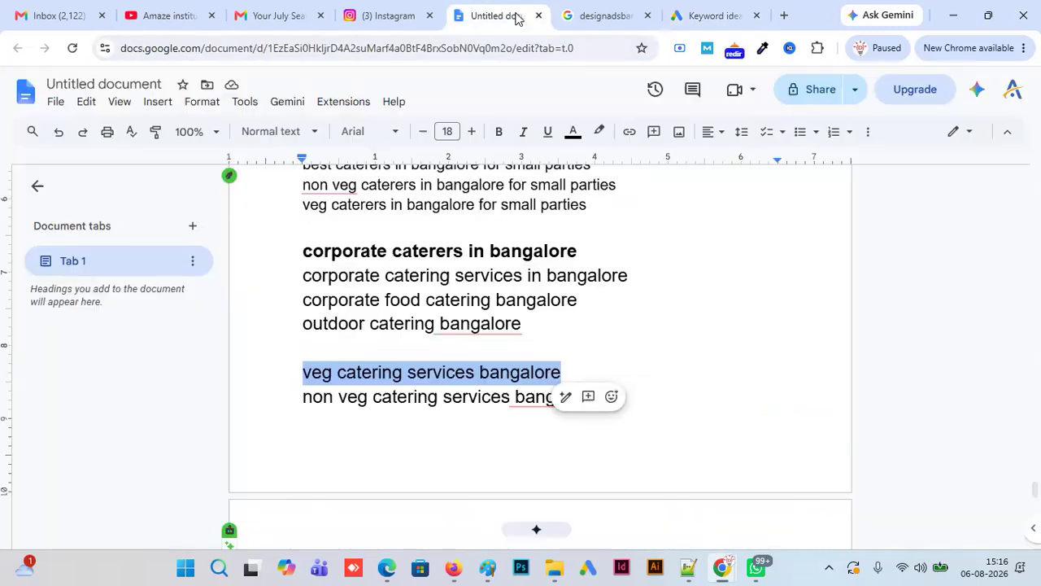
{"action": "left_click_drag", "start_coordinate": [564, 371], "coordinate": [305, 374]}
{"action": "key", "text": "ctrl+v"}
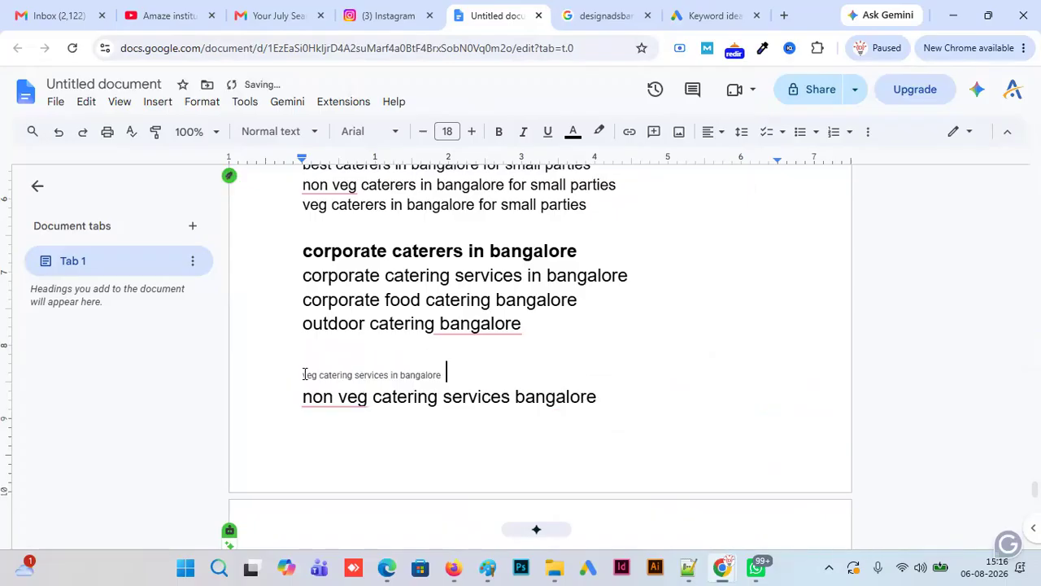
{"action": "key", "text": "ctrl+z"}
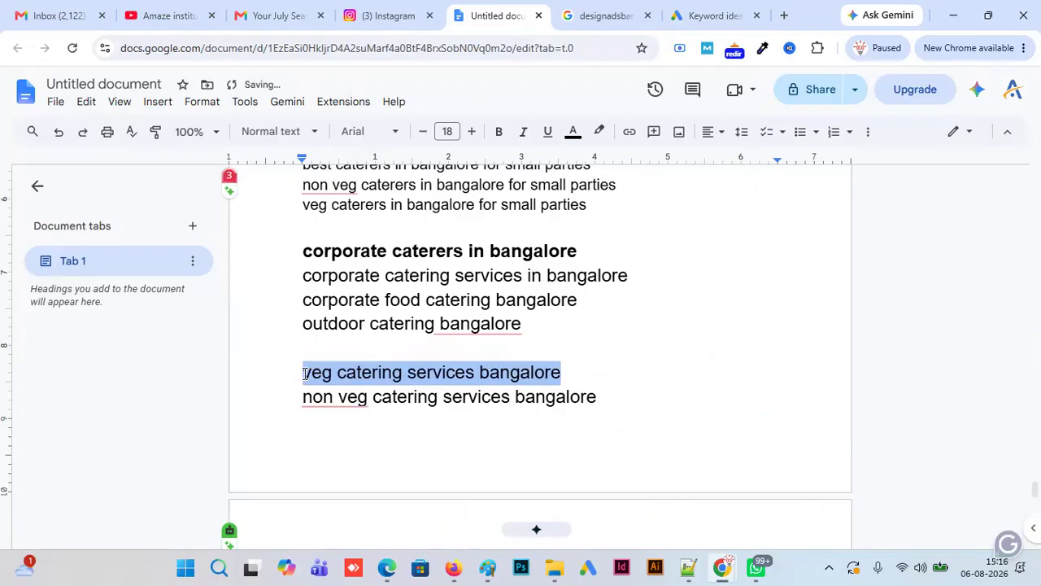
- Make the "veg catering services bangalore" line in the document bold
{"action": "left_click", "coordinate": [561, 371]}
{"action": "left_click_drag", "start_coordinate": [560, 372], "coordinate": [288, 365]}
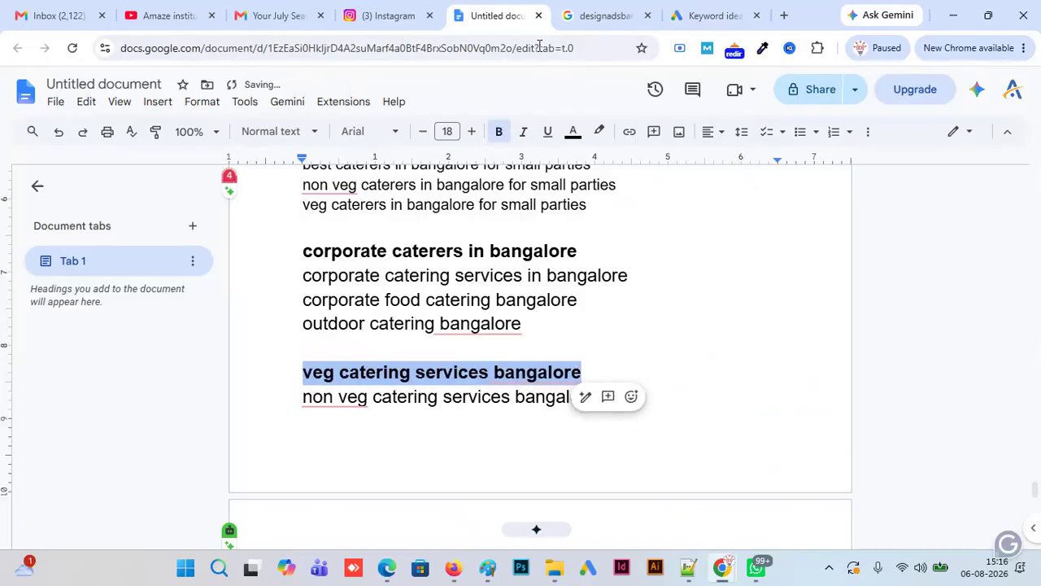
- In Keyword Planner, replace the selected idea "veg catering services in bangalore" with "vegetarian caterers in bangalore", and copy the selected keywords
{"action": "left_click", "coordinate": [720, 17]}
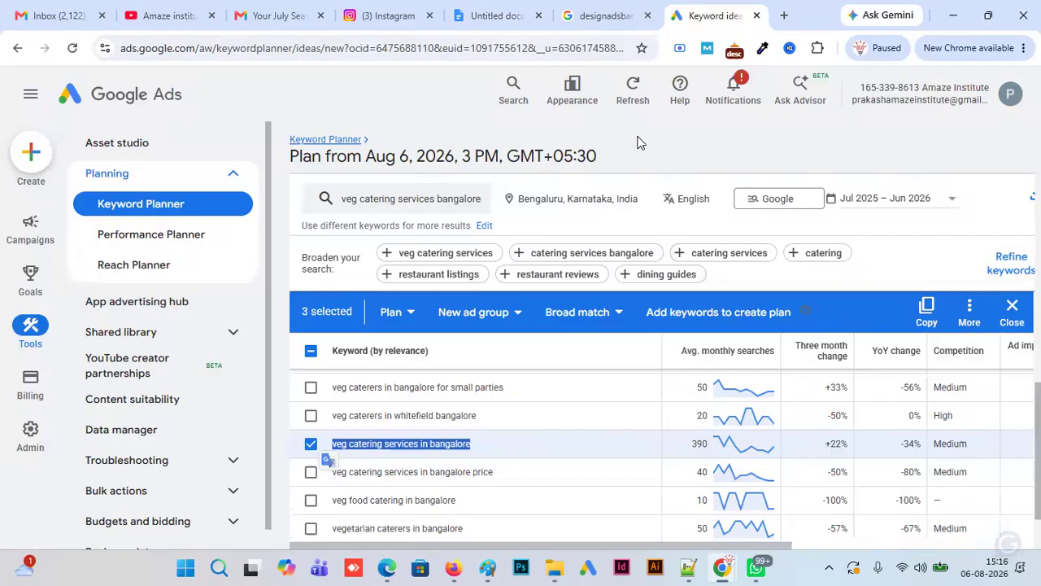
{"action": "left_click", "coordinate": [311, 444]}
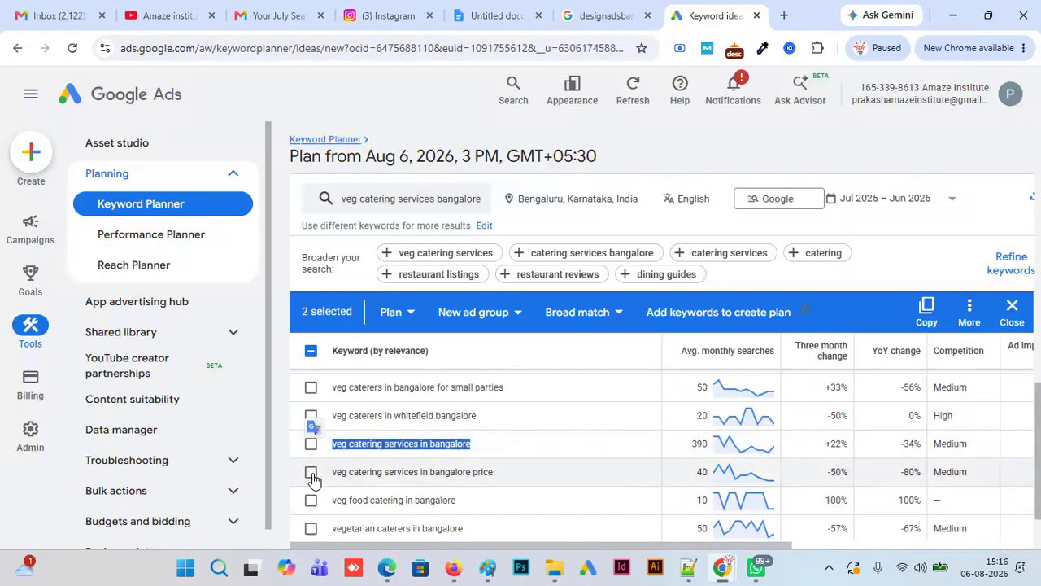
{"action": "left_click", "coordinate": [311, 528]}
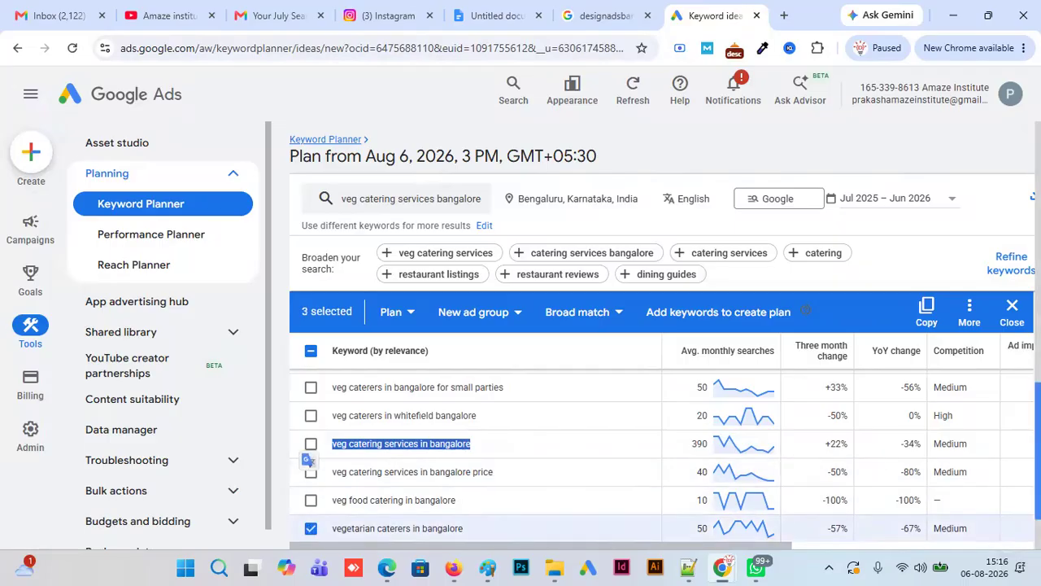
{"action": "scroll", "coordinate": [488, 456], "scroll_direction": "down", "scroll_amount": 2}
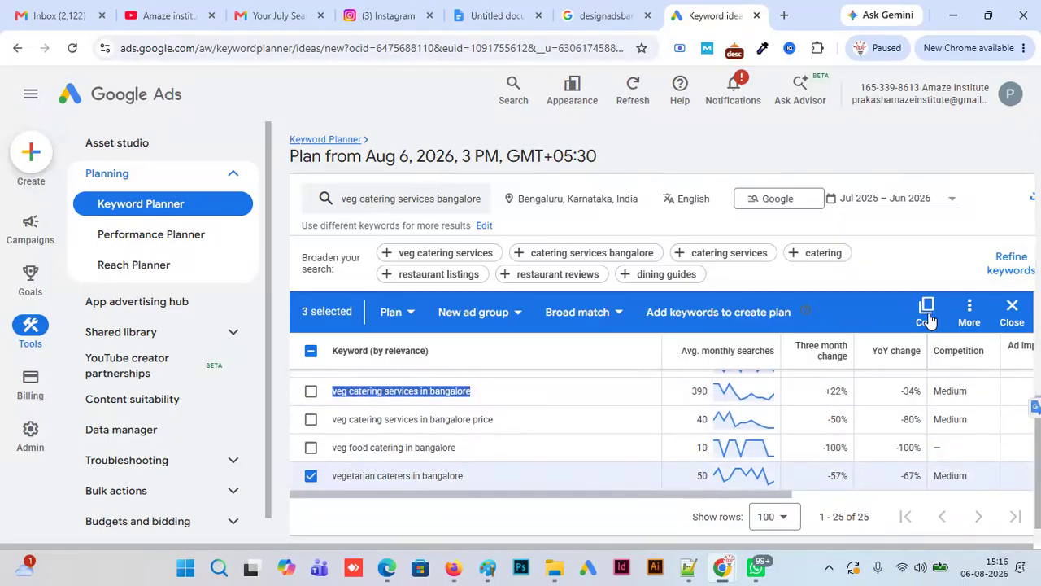
{"action": "left_click", "coordinate": [929, 320]}
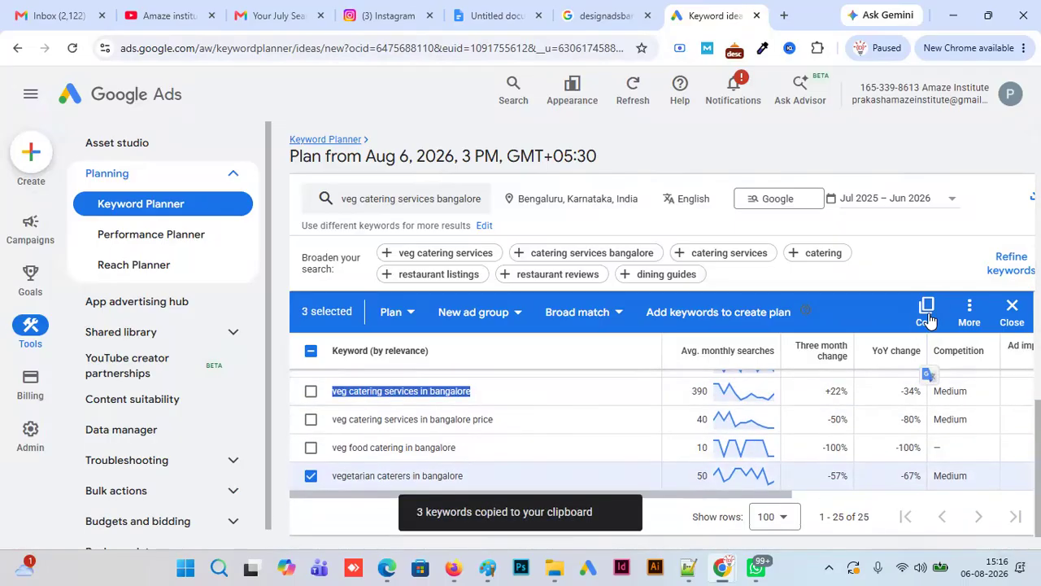
- Paste the copied keywords on a new line under the "veg catering services bangalore" heading in the document
{"action": "left_click", "coordinate": [492, 17]}
{"action": "left_click", "coordinate": [588, 371]}
{"action": "key", "text": "Return"}
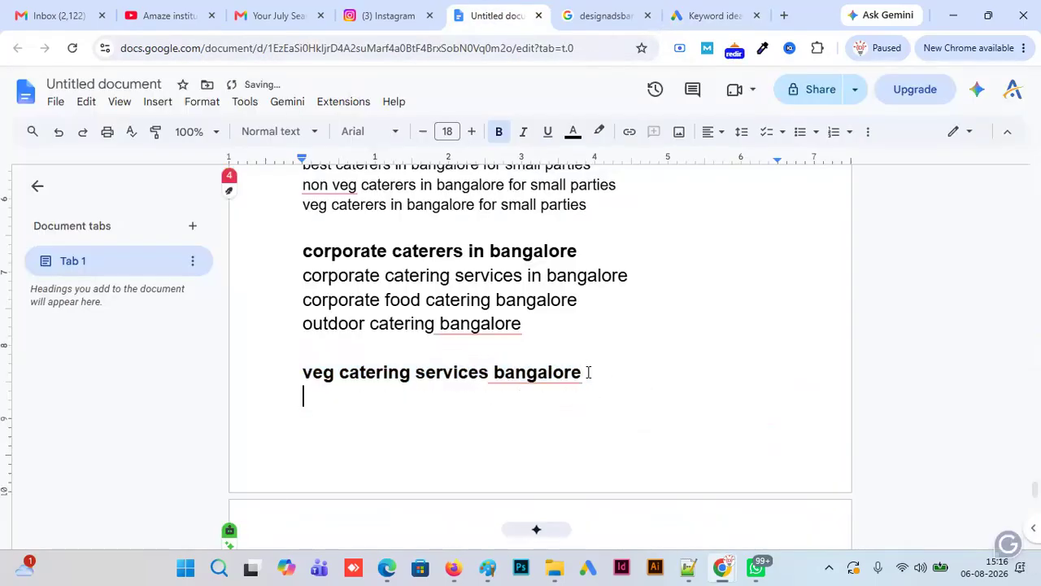
{"action": "key", "text": "ctrl+v"}
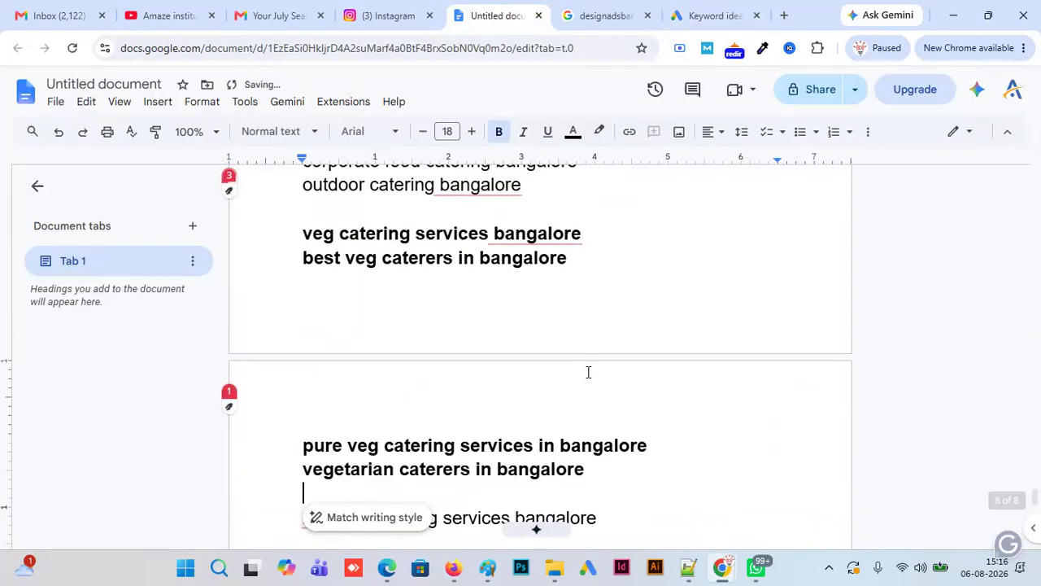
- Remove the bold from the three pasted veg catering keywords and set their font size to 16
{"action": "left_click_drag", "start_coordinate": [600, 480], "coordinate": [304, 258]}
{"action": "left_click", "coordinate": [498, 134]}
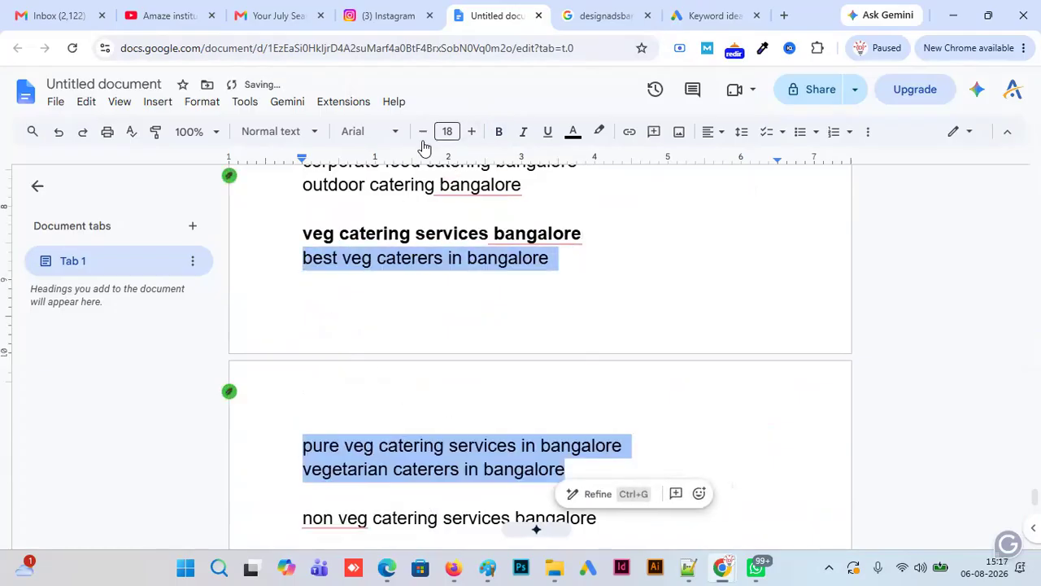
{"action": "left_click", "coordinate": [424, 136]}
{"action": "left_click", "coordinate": [424, 136]}
{"action": "left_click", "coordinate": [618, 445]}
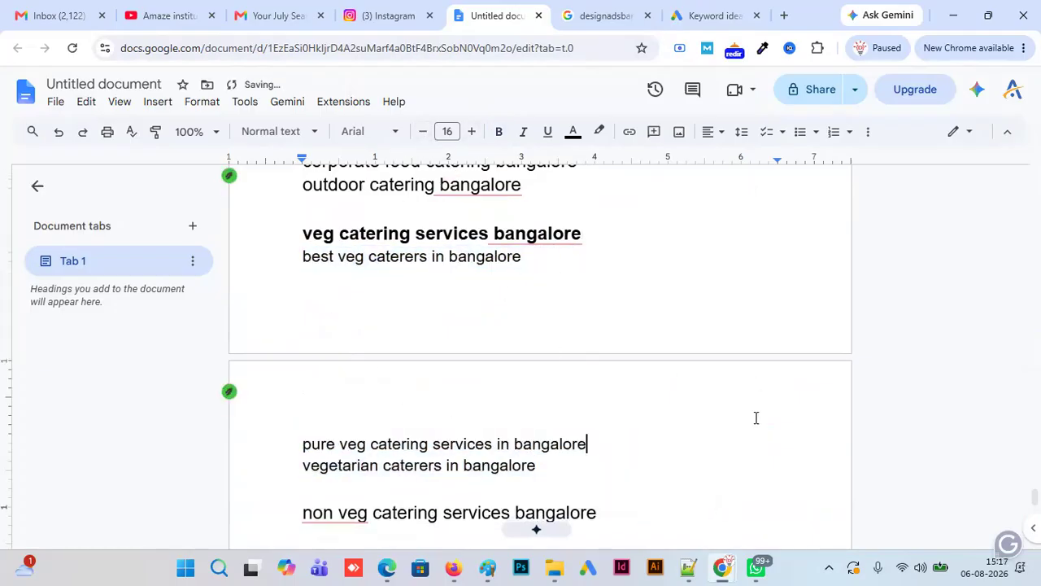
- Copy "non veg catering services bangalore" from the document and get Keyword Planner ideas for it, replacing the previous keyword
{"action": "left_click", "coordinate": [613, 496]}
{"action": "left_click_drag", "start_coordinate": [607, 516], "coordinate": [273, 521]}
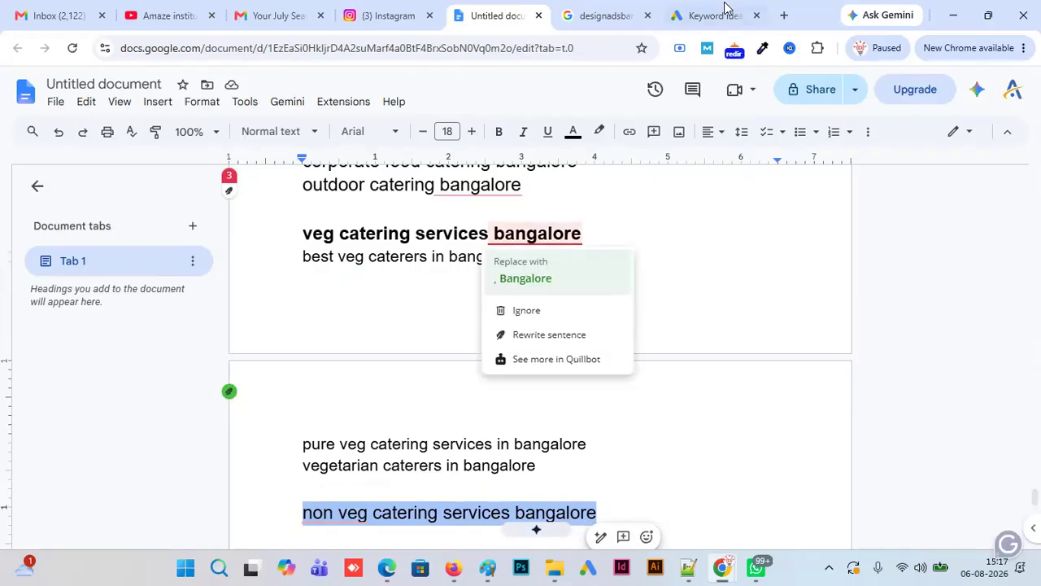
{"action": "left_click", "coordinate": [714, 16]}
{"action": "left_click", "coordinate": [474, 212]}
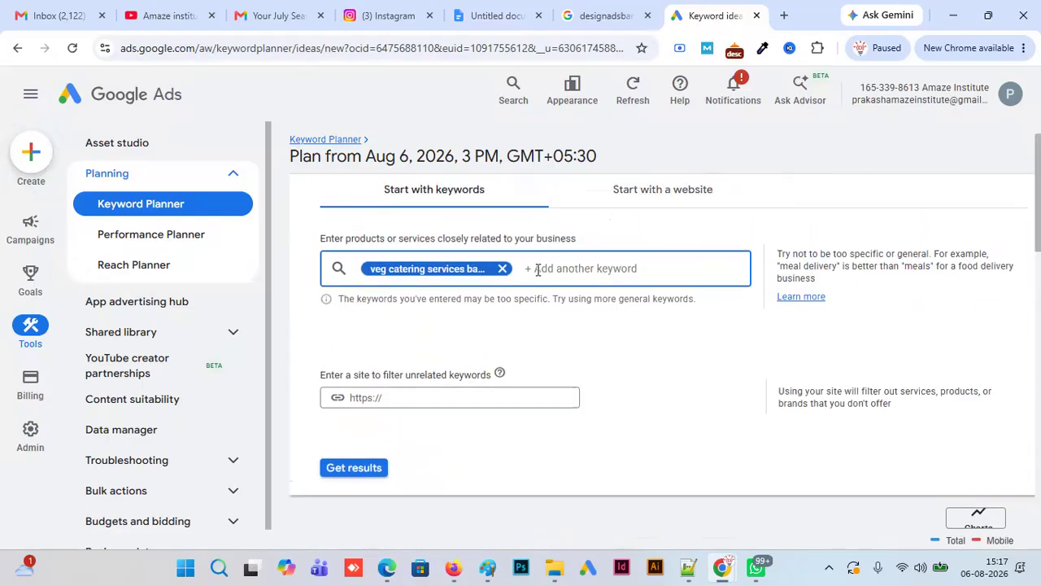
{"action": "key", "text": "BackSpace"}
{"action": "key", "text": "ctrl+v"}
{"action": "left_click", "coordinate": [354, 450]}
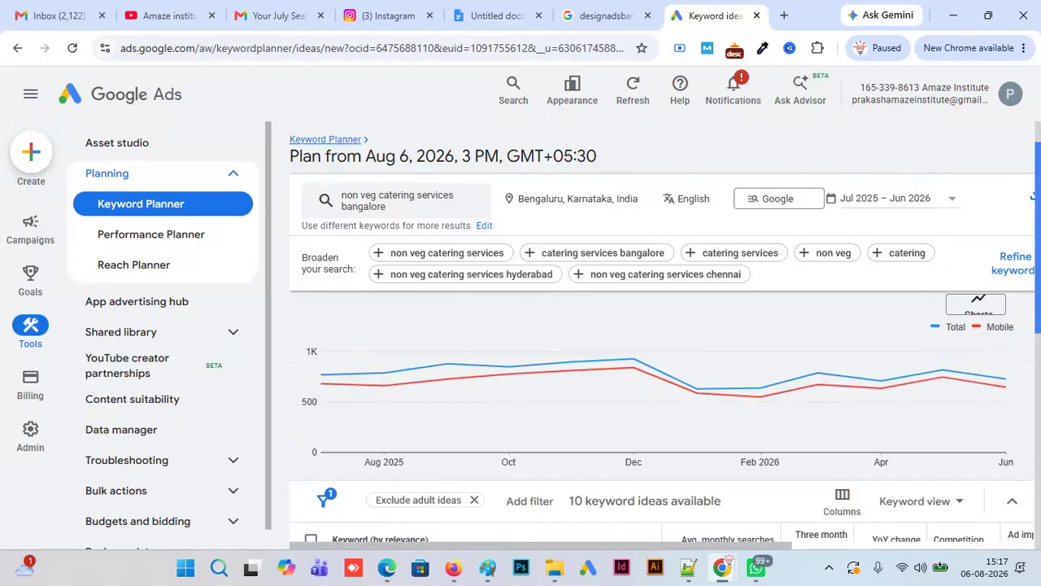
- Select the keyword ideas "non veg caterers in bangalore", "best non veg caterers in bangalore" and "non veg caterers in bangalore with price", and copy them
{"action": "scroll", "coordinate": [662, 407], "scroll_direction": "down", "scroll_amount": 2}
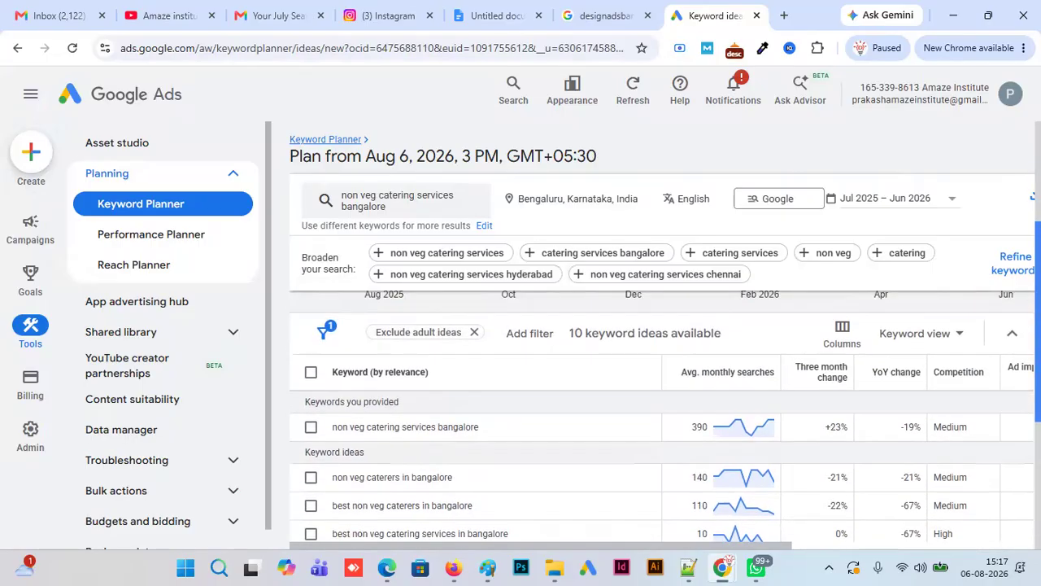
{"action": "scroll", "coordinate": [311, 434], "scroll_direction": "down", "scroll_amount": 1}
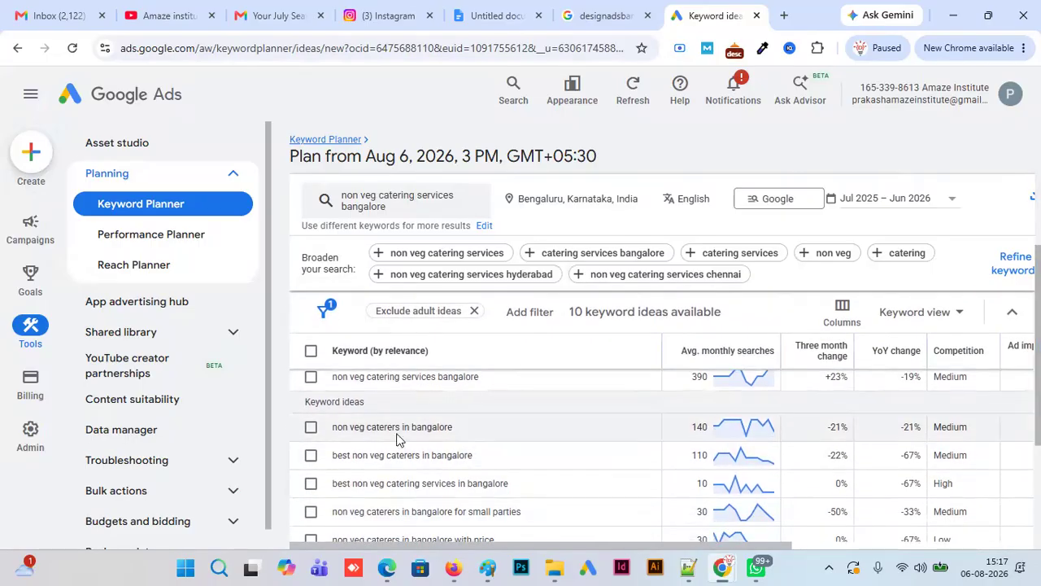
{"action": "left_click", "coordinate": [311, 428]}
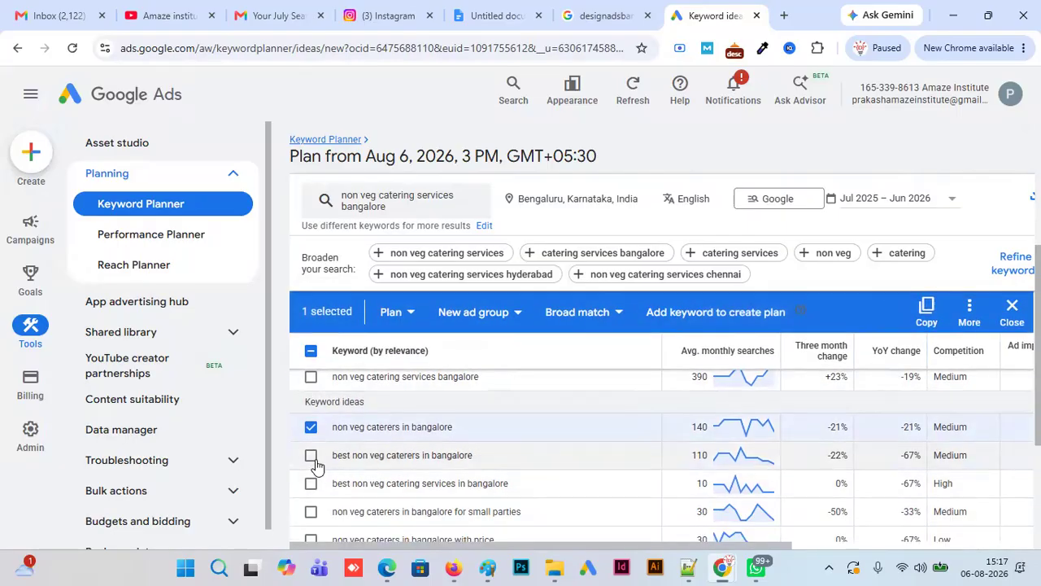
{"action": "left_click", "coordinate": [310, 456]}
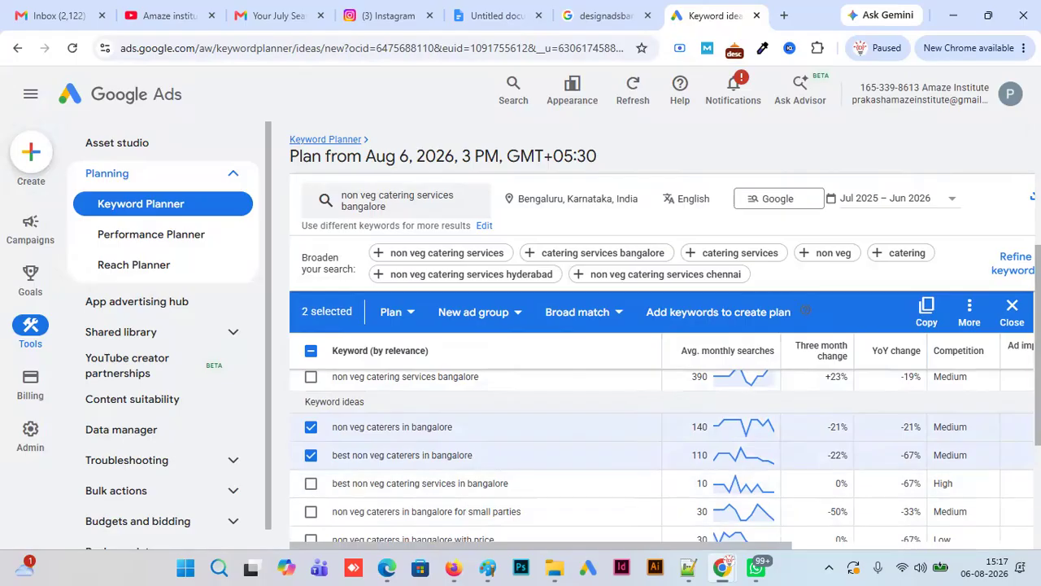
{"action": "scroll", "coordinate": [426, 488], "scroll_direction": "down", "scroll_amount": 2}
{"action": "scroll", "coordinate": [663, 455], "scroll_direction": "down", "scroll_amount": 1}
{"action": "scroll", "coordinate": [662, 455], "scroll_direction": "up", "scroll_amount": 2}
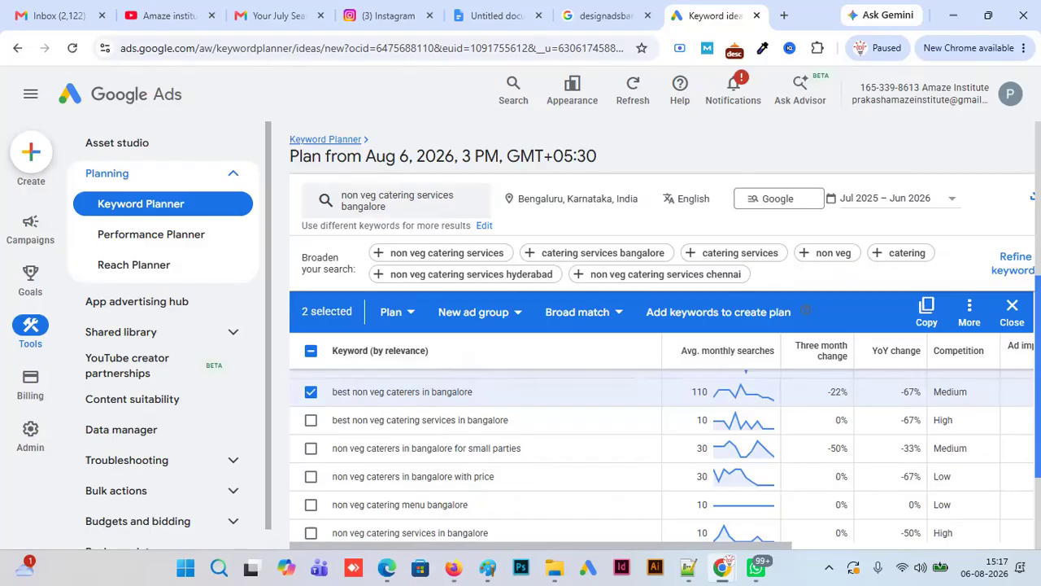
{"action": "left_click", "coordinate": [310, 476]}
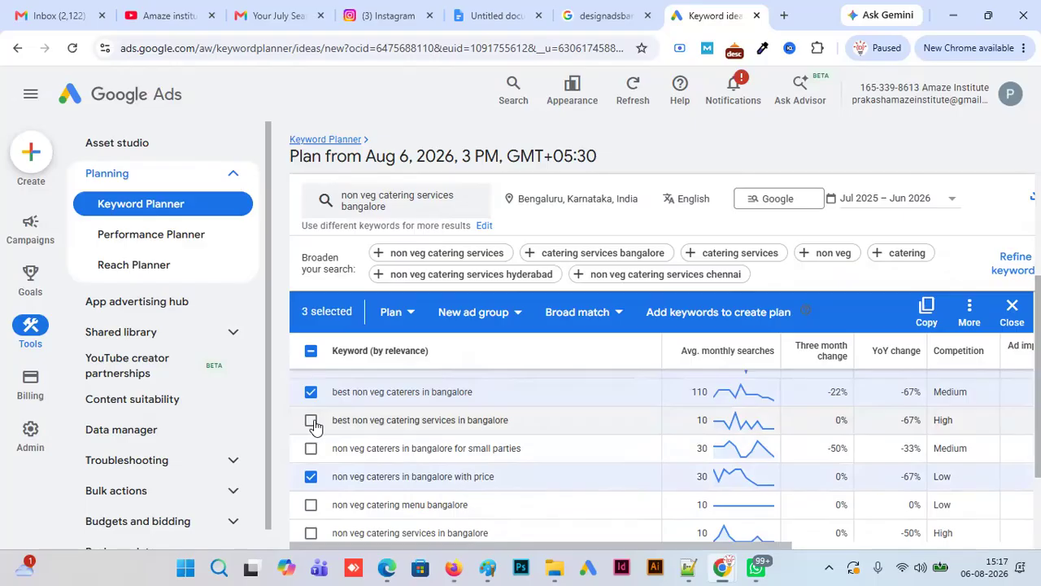
{"action": "scroll", "coordinate": [314, 426], "scroll_direction": "down", "scroll_amount": 2}
{"action": "scroll", "coordinate": [314, 426], "scroll_direction": "up", "scroll_amount": 1}
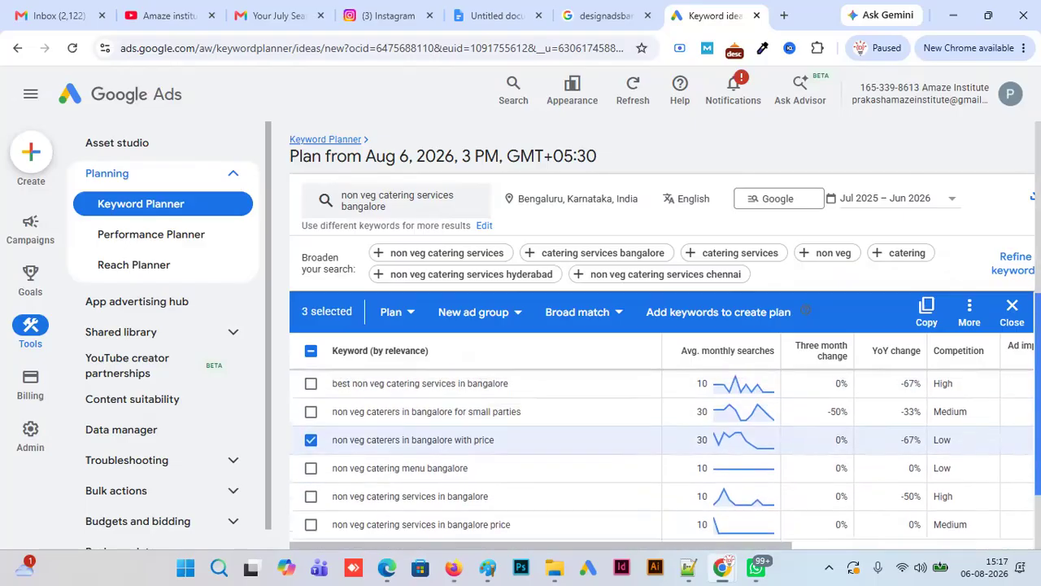
{"action": "scroll", "coordinate": [521, 423], "scroll_direction": "up", "scroll_amount": 5}
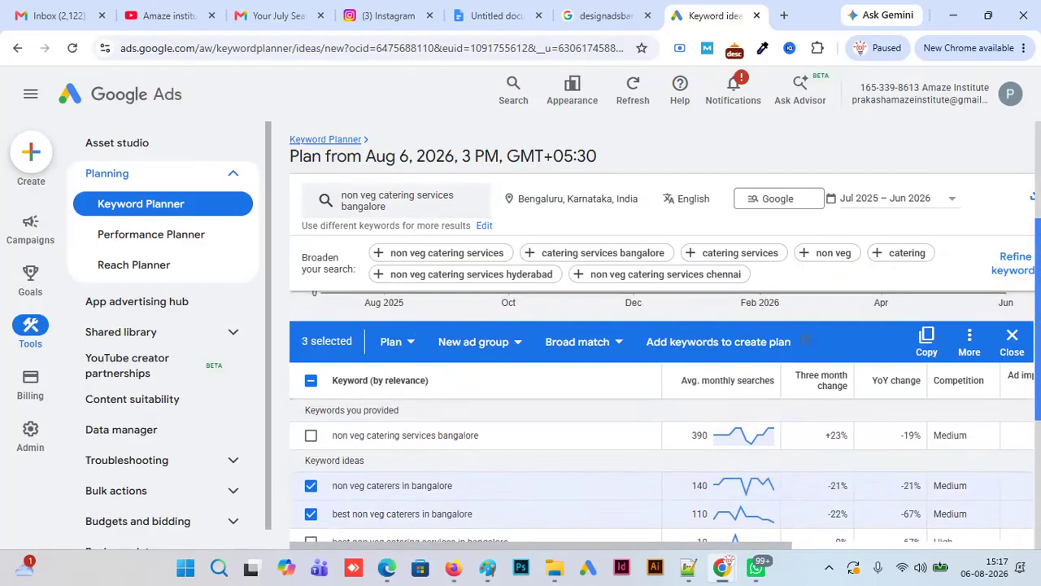
{"action": "left_click", "coordinate": [928, 342]}
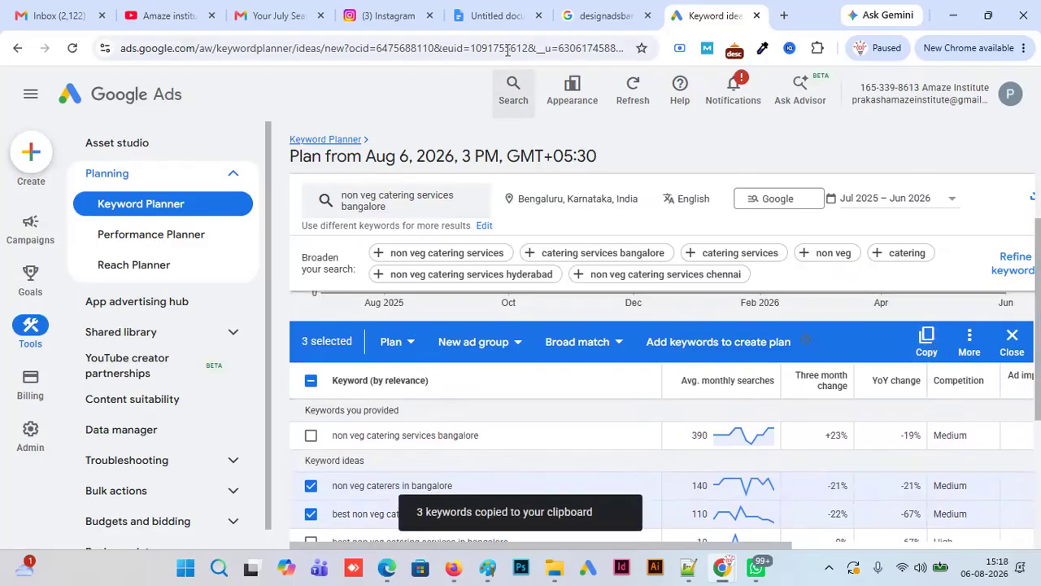
- Paste the copied keywords on a new line under "non veg catering services bangalore" in the document
{"action": "left_click", "coordinate": [496, 15]}
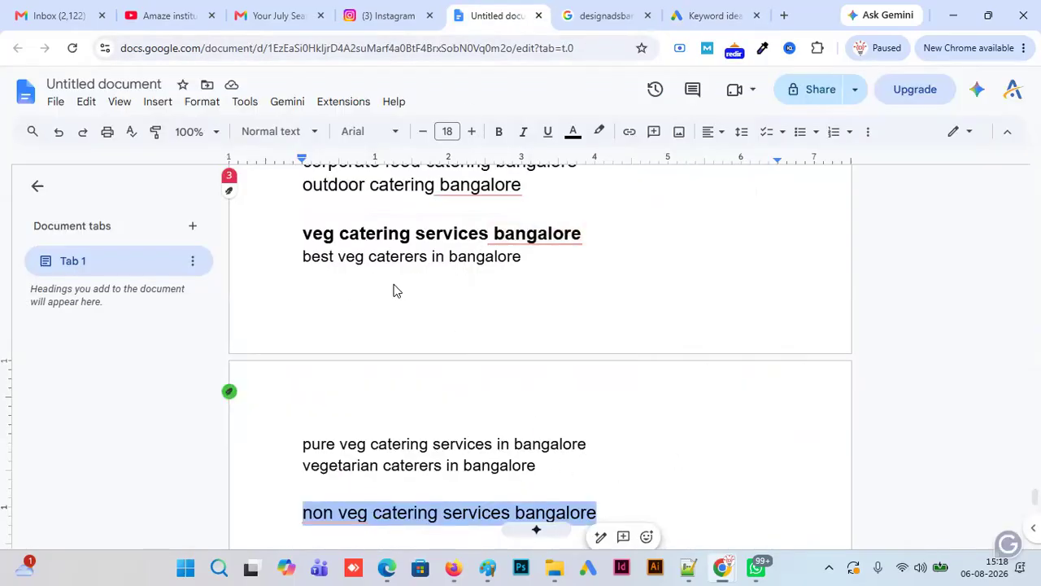
{"action": "scroll", "coordinate": [789, 474], "scroll_direction": "down", "scroll_amount": 1}
{"action": "left_click", "coordinate": [646, 429]}
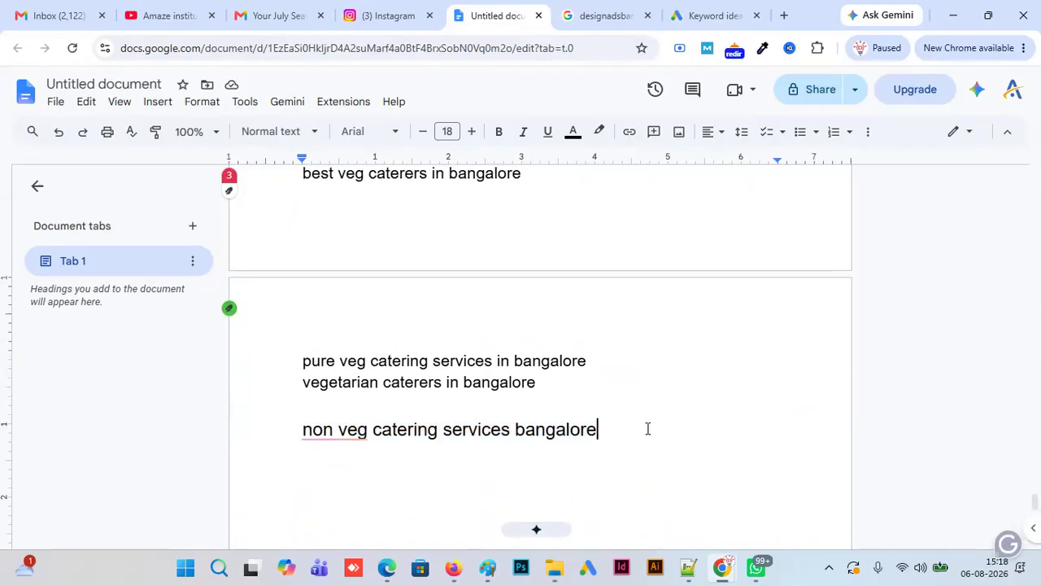
{"action": "key", "text": "Return"}
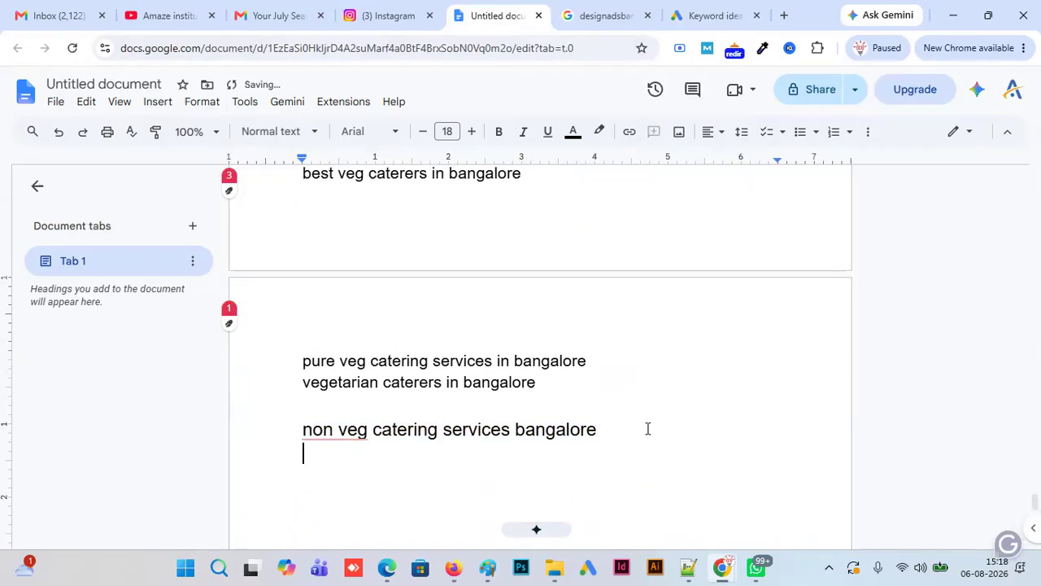
{"action": "key", "text": "ctrl+v"}
- Make the "non veg catering services bangalore" line bold as the heading of its keyword group
{"action": "left_click_drag", "start_coordinate": [607, 429], "coordinate": [303, 429]}
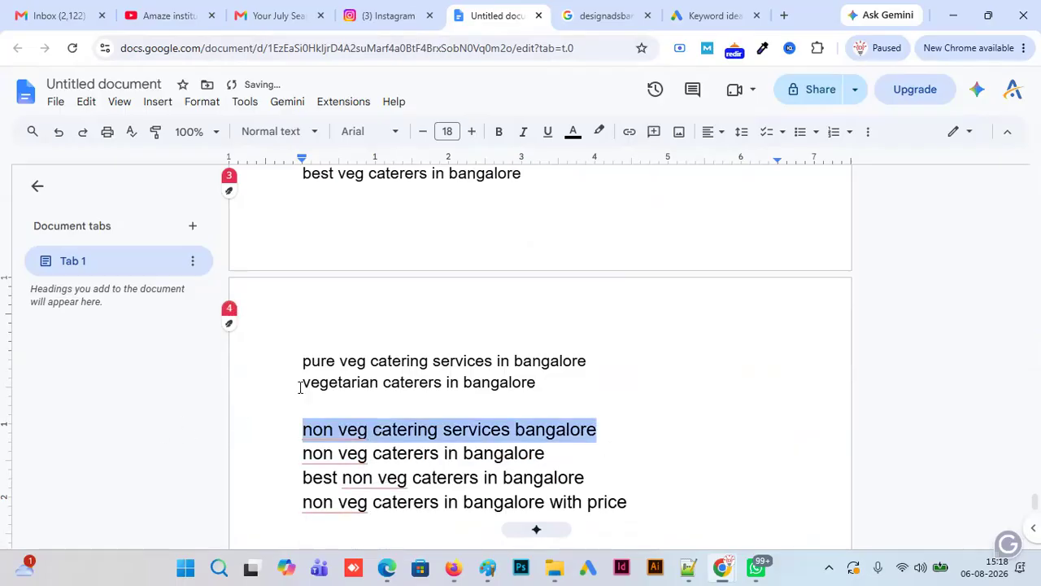
{"action": "left_click", "coordinate": [499, 131]}
{"action": "left_click", "coordinate": [646, 430]}
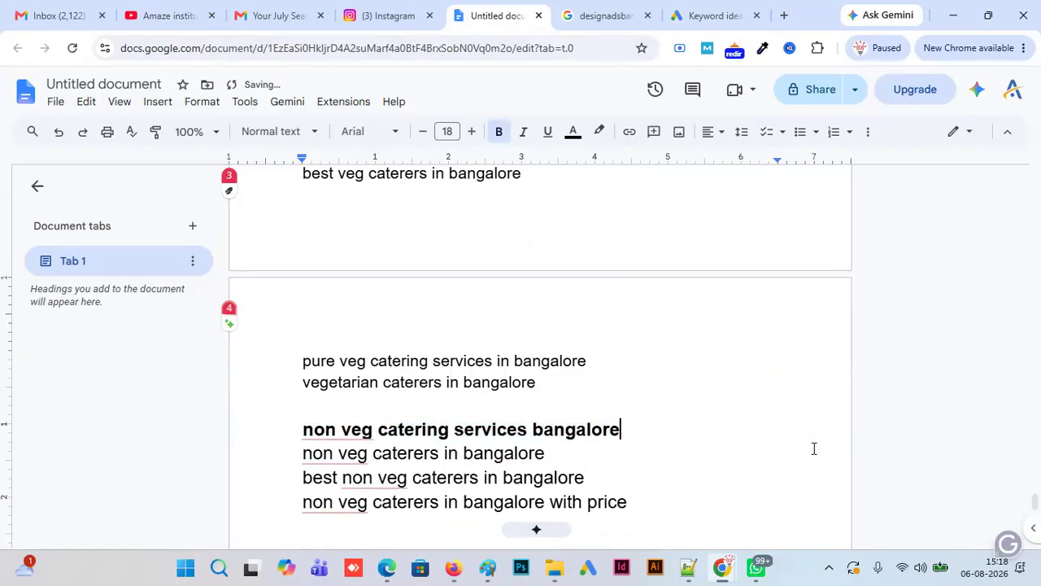
- Review the document from the niche and page list through all the grouped keyword lists
{"action": "scroll", "coordinate": [1031, 503], "scroll_direction": "down", "scroll_amount": 1}
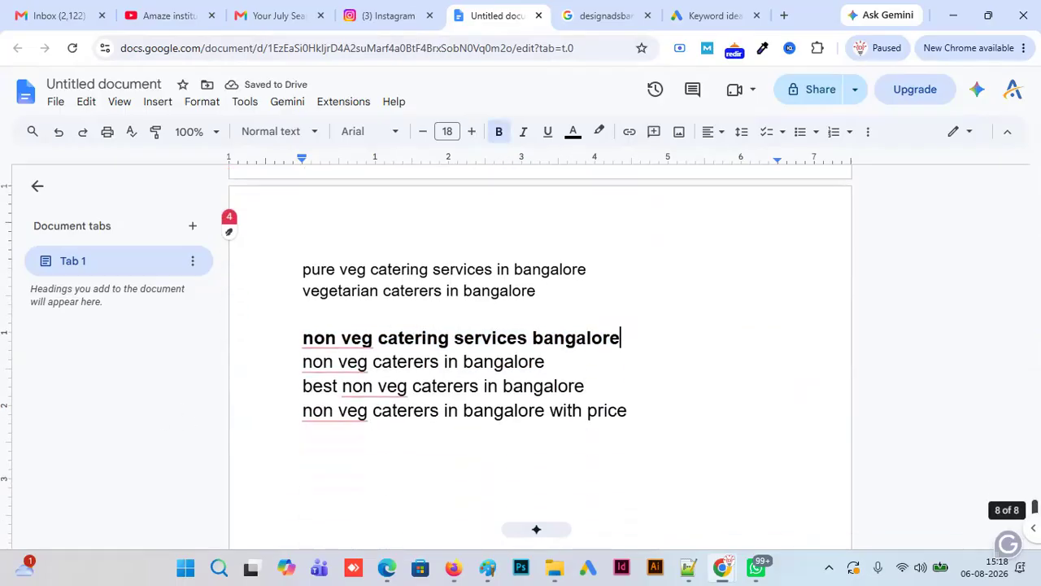
{"action": "scroll", "coordinate": [541, 358], "scroll_direction": "up", "scroll_amount": 15}
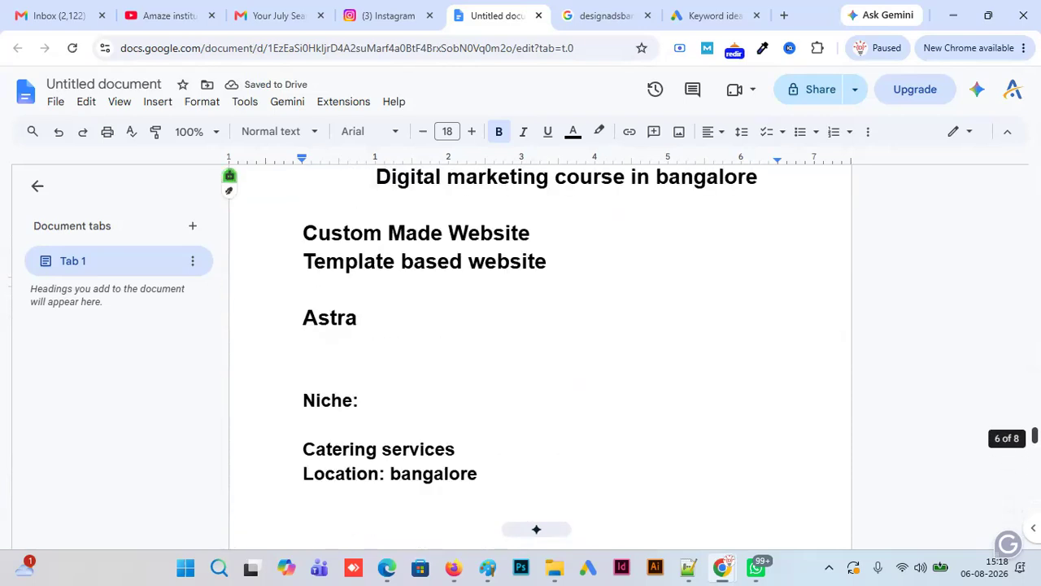
{"action": "scroll", "coordinate": [541, 358], "scroll_direction": "down", "scroll_amount": 6}
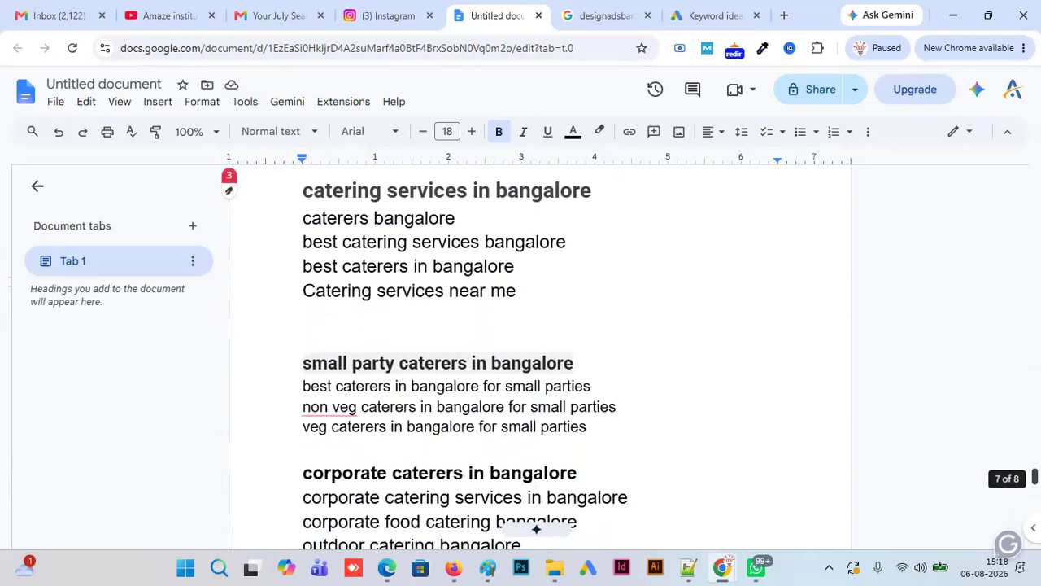
{"action": "scroll", "coordinate": [541, 358], "scroll_direction": "up", "scroll_amount": 2}
{"action": "scroll", "coordinate": [541, 358], "scroll_direction": "up", "scroll_amount": 1}
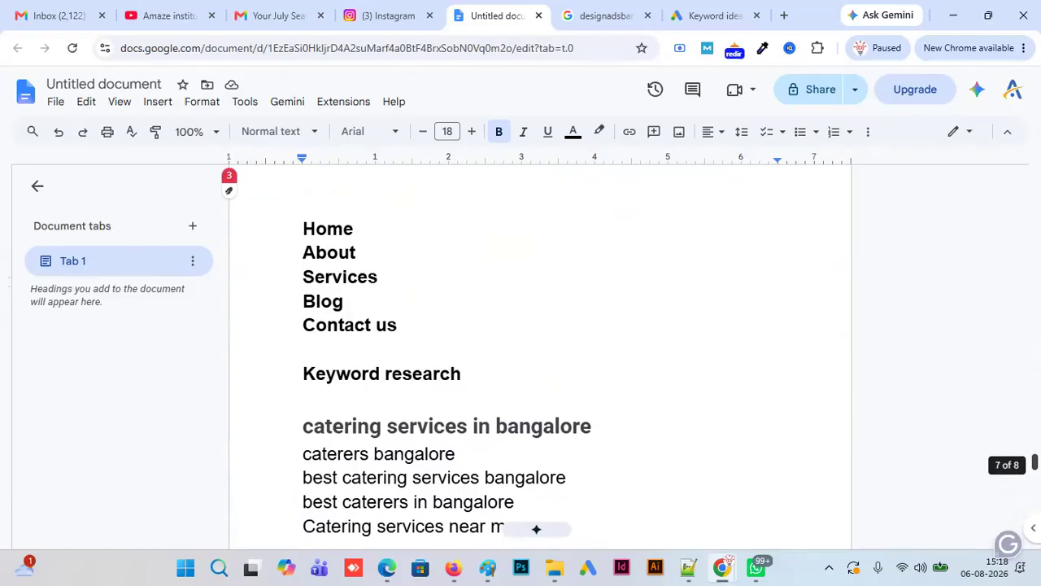
{"action": "scroll", "coordinate": [541, 358], "scroll_direction": "down", "scroll_amount": 6}
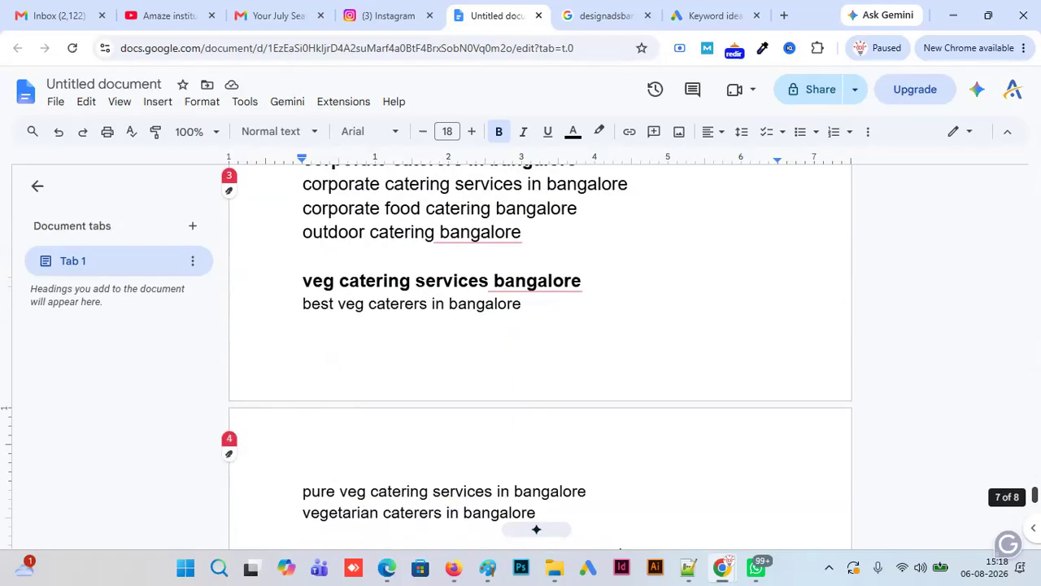
{"action": "scroll", "coordinate": [540, 358], "scroll_direction": "down", "scroll_amount": 2}
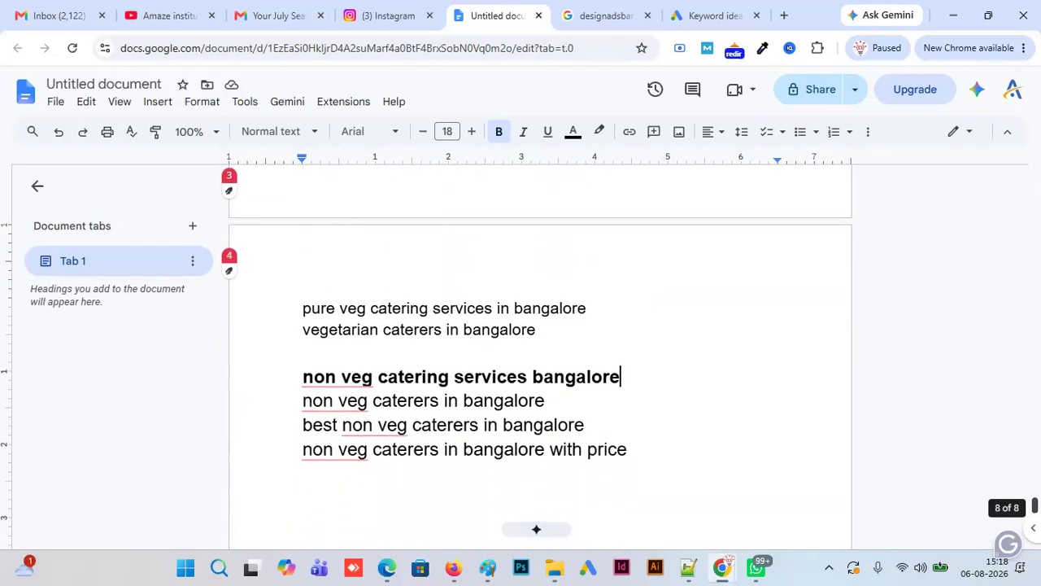
{"action": "scroll", "coordinate": [540, 358], "scroll_direction": "down", "scroll_amount": 1}
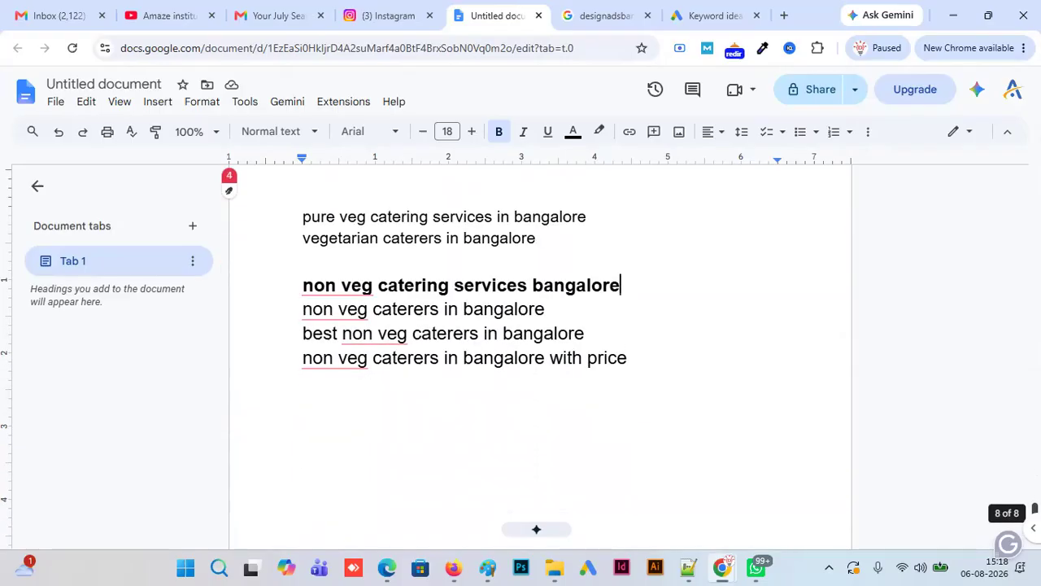
{"action": "left_click", "coordinate": [686, 378]}
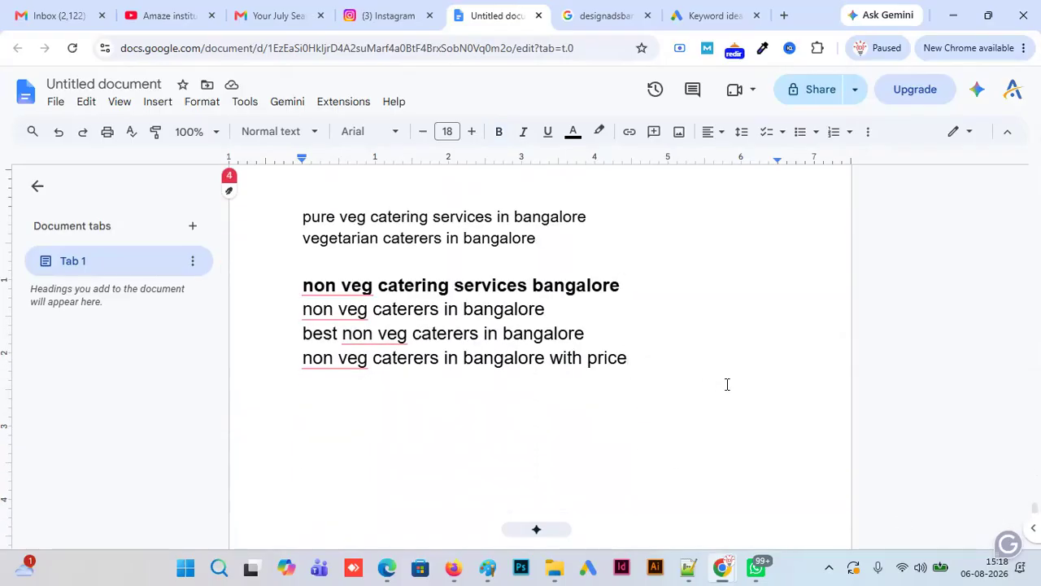
{"action": "key", "text": "Return"}
{"action": "key", "text": "Return"}
{"action": "key", "text": "Return"}
{"action": "type", "text": "www"}
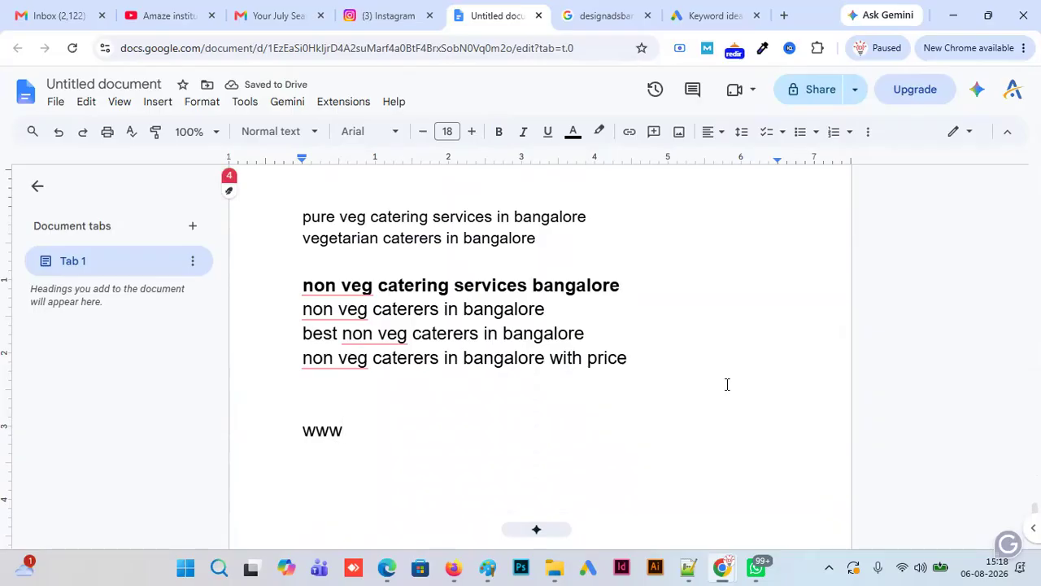
{"action": "type", "text": ".rice"}
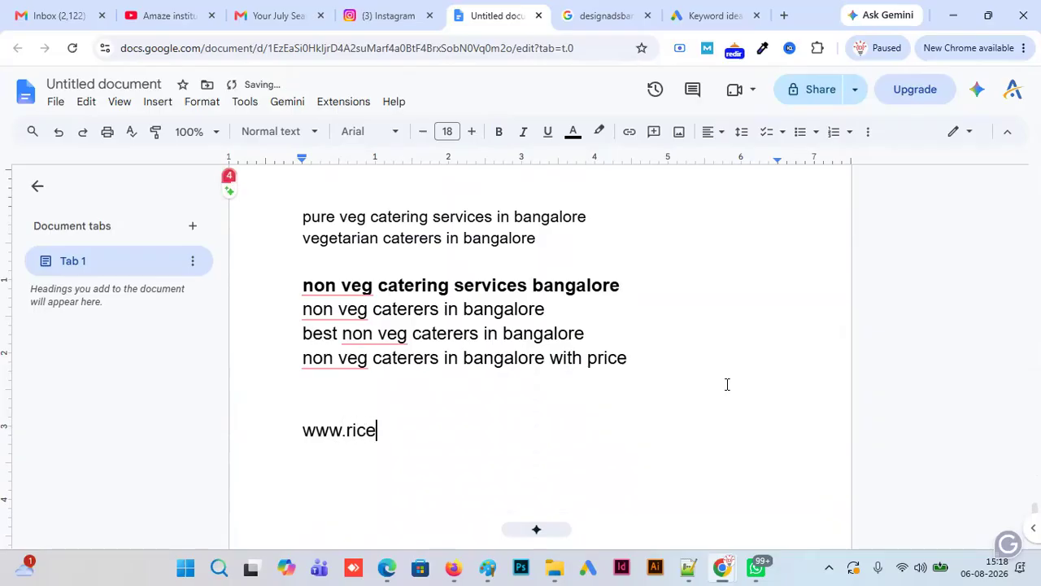
{"action": "type", "text": "nflame"}
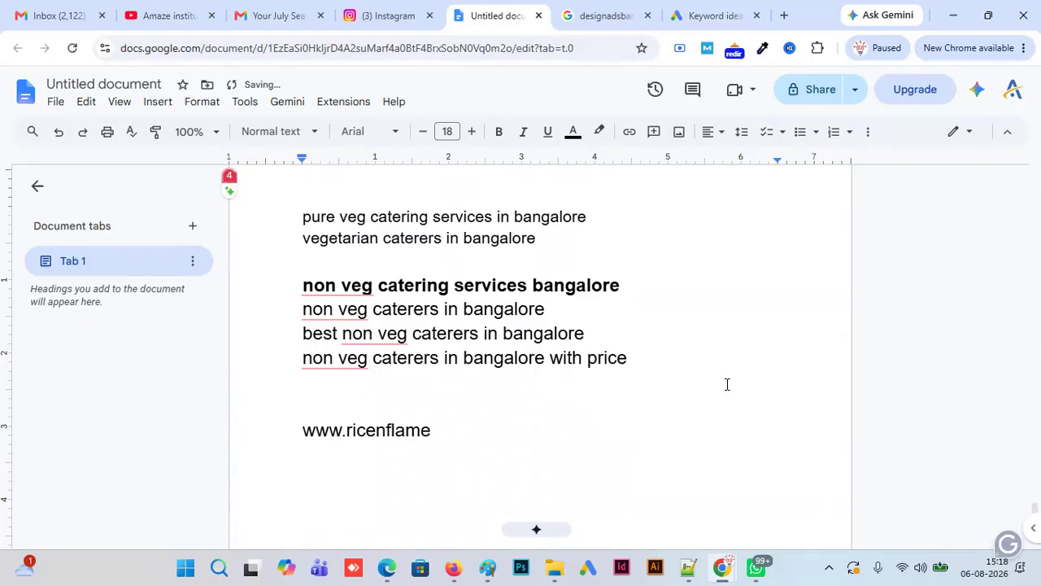
{"action": "key", "text": "BackSpace"}
{"action": "key", "text": "BackSpace"}
{"action": "key", "text": "BackSpace"}
{"action": "key", "text": "BackSpace"}
{"action": "key", "text": "BackSpace"}
{"action": "key", "text": "BackSpace"}
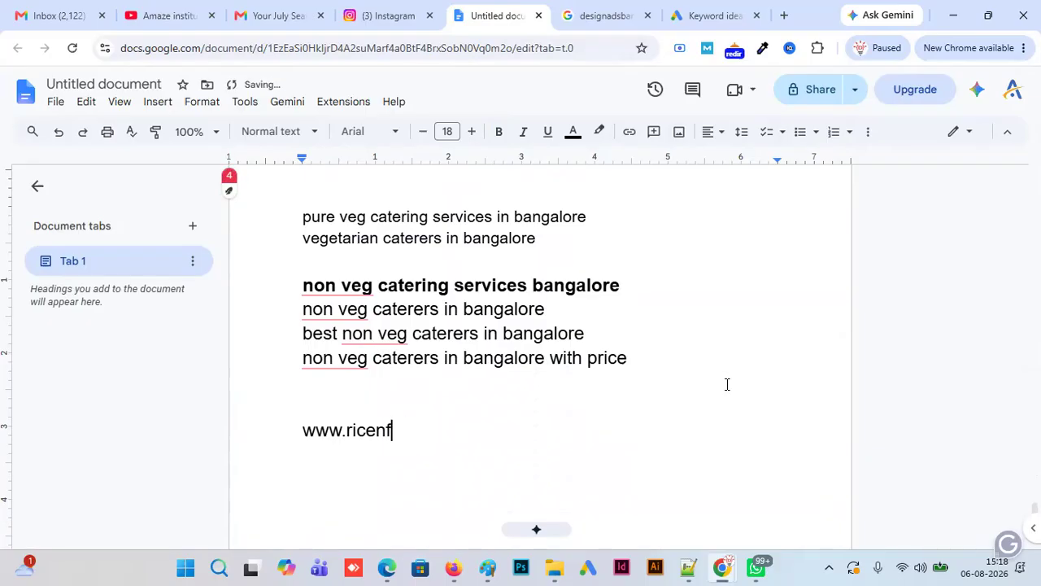
{"action": "type", "text": "andflame"}
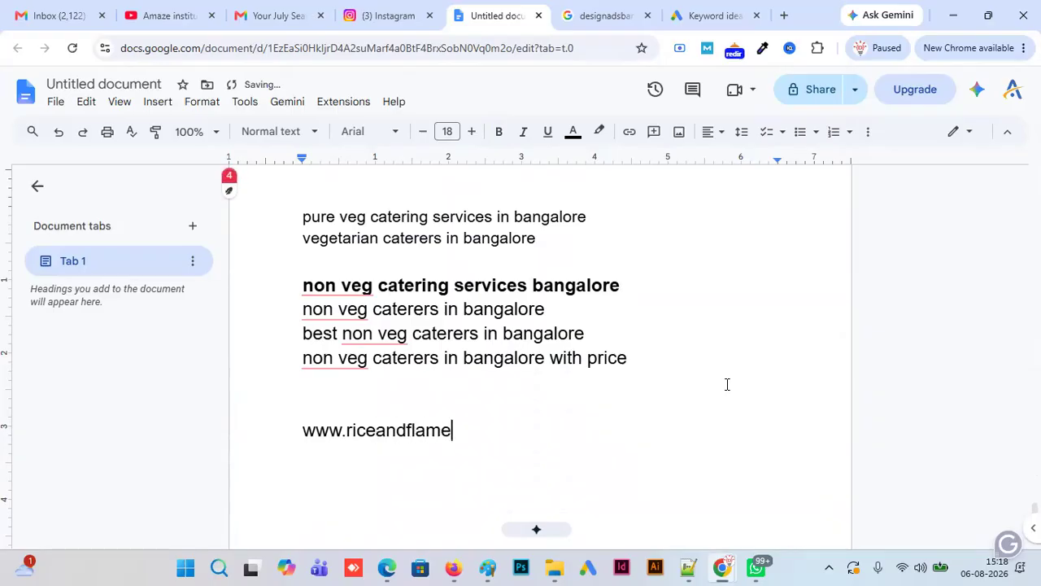
{"action": "type", "text": ".in"}
{"action": "key", "text": "Return"}
{"action": "key", "text": "Return"}
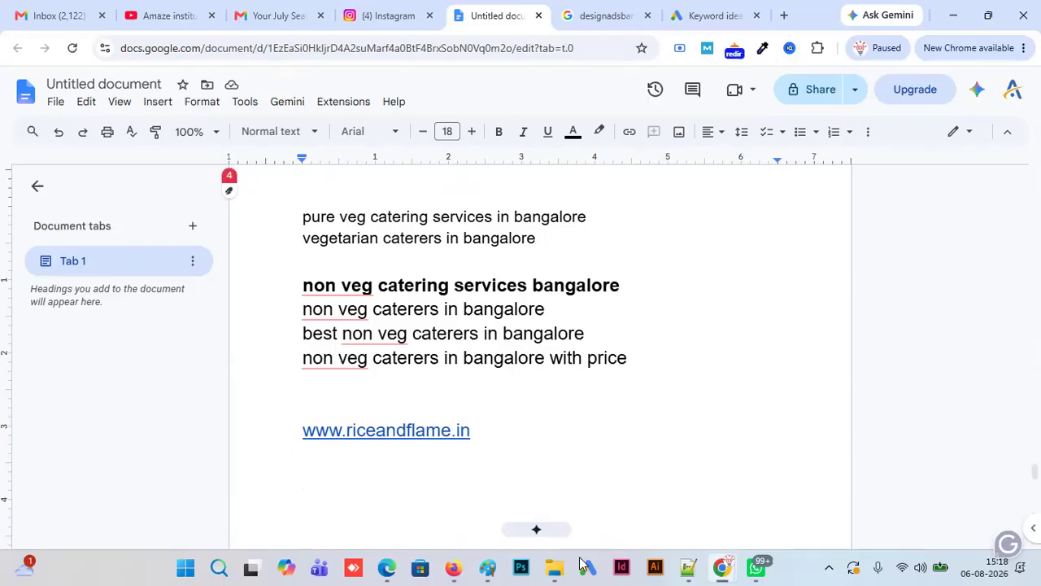
- Switch to Paint and draw a check mark beside each of the "on page" and "off page" headings, then return to the document
{"action": "mouse_move", "coordinate": [487, 567]}
{"action": "left_click", "coordinate": [532, 487]}
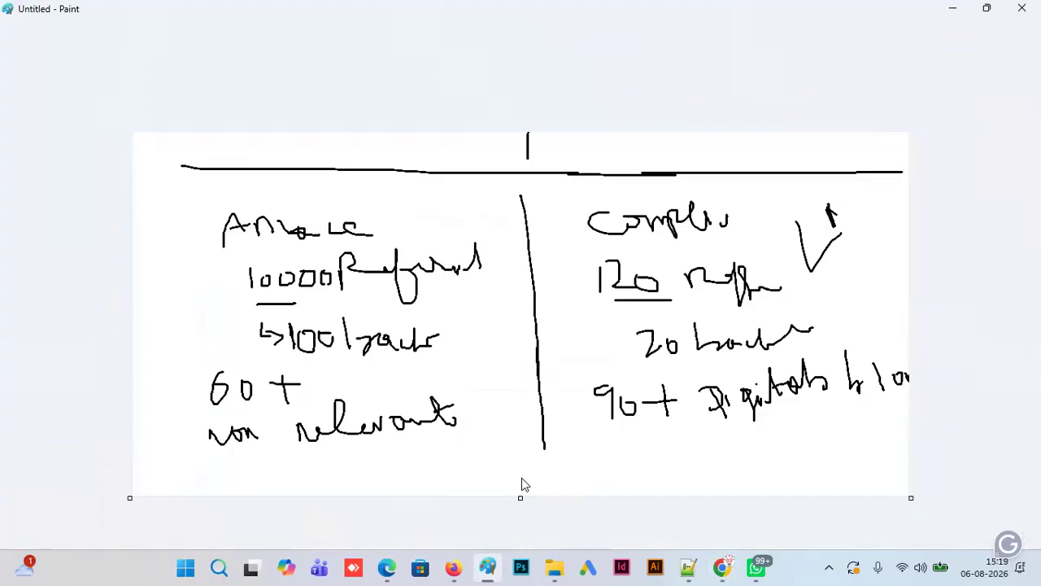
{"action": "scroll", "coordinate": [12, 536], "scroll_direction": "up", "scroll_amount": 15}
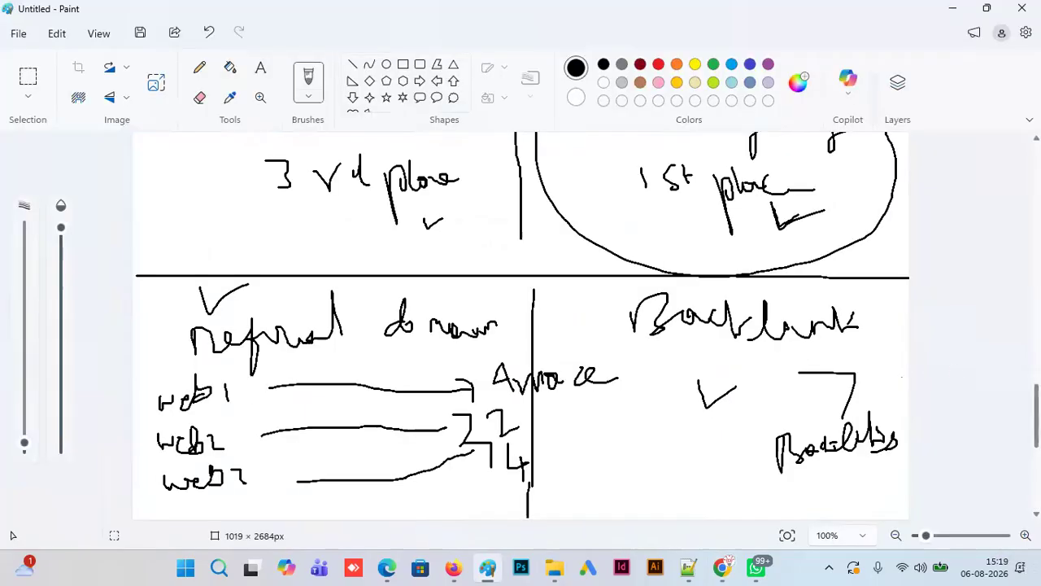
{"action": "scroll", "coordinate": [12, 535], "scroll_direction": "up", "scroll_amount": 4}
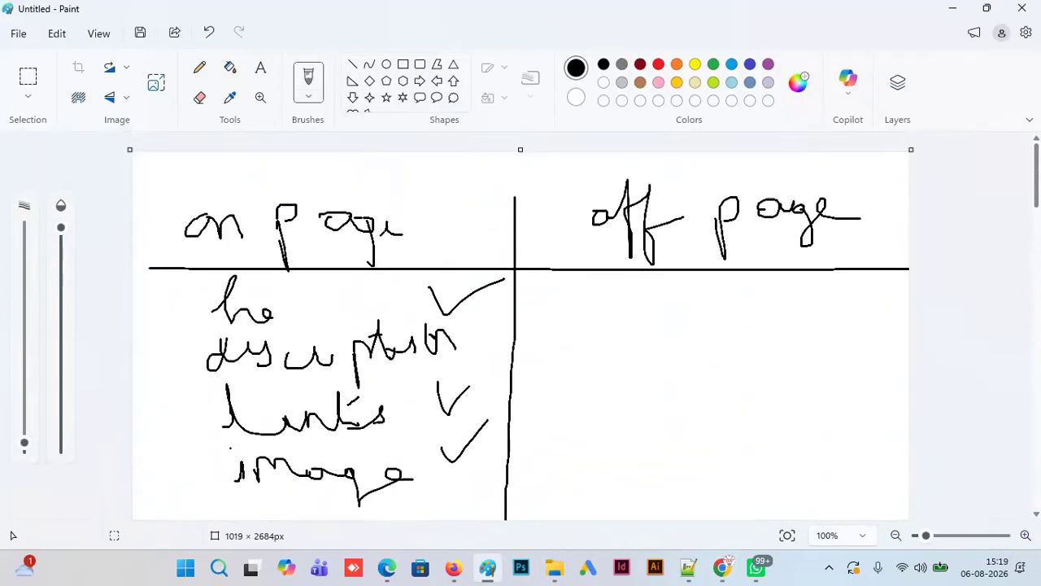
{"action": "scroll", "coordinate": [991, 318], "scroll_direction": "down", "scroll_amount": 3}
{"action": "scroll", "coordinate": [991, 319], "scroll_direction": "up", "scroll_amount": 4}
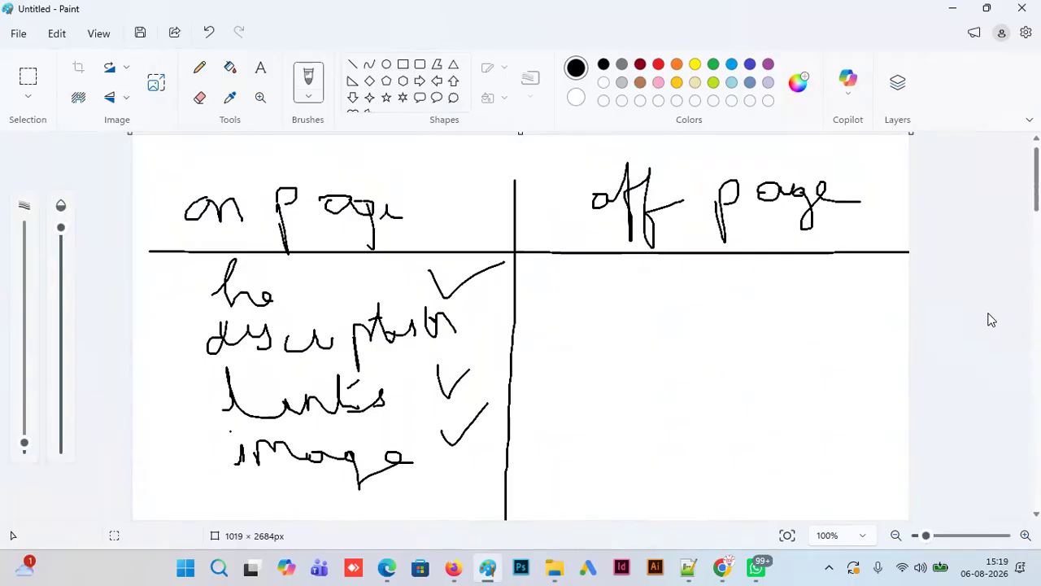
{"action": "left_click_drag", "start_coordinate": [431, 157], "coordinate": [493, 160]}
{"action": "left_click_drag", "start_coordinate": [646, 144], "coordinate": [705, 150]}
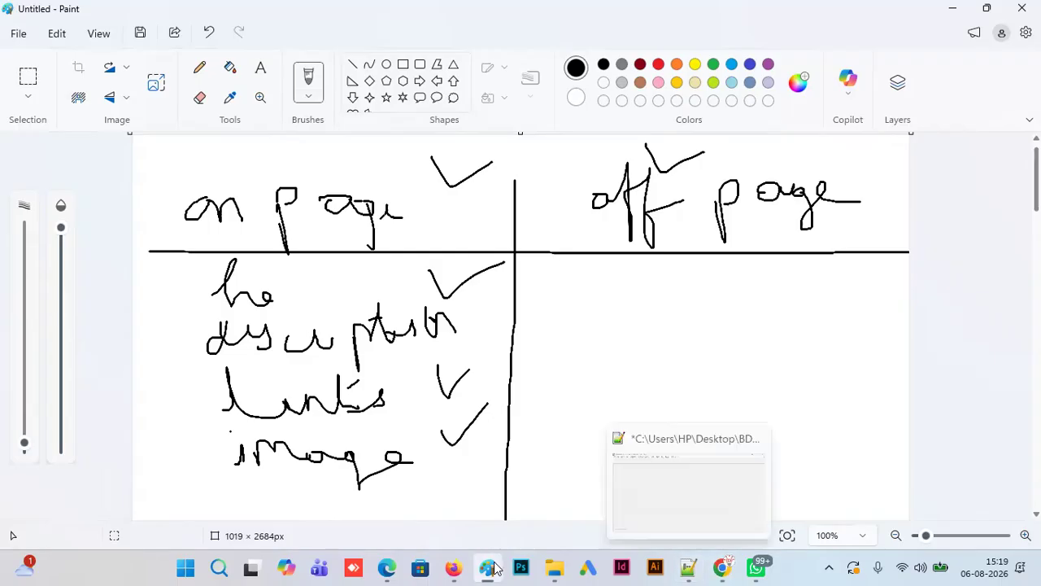
{"action": "left_click", "coordinate": [956, 8]}
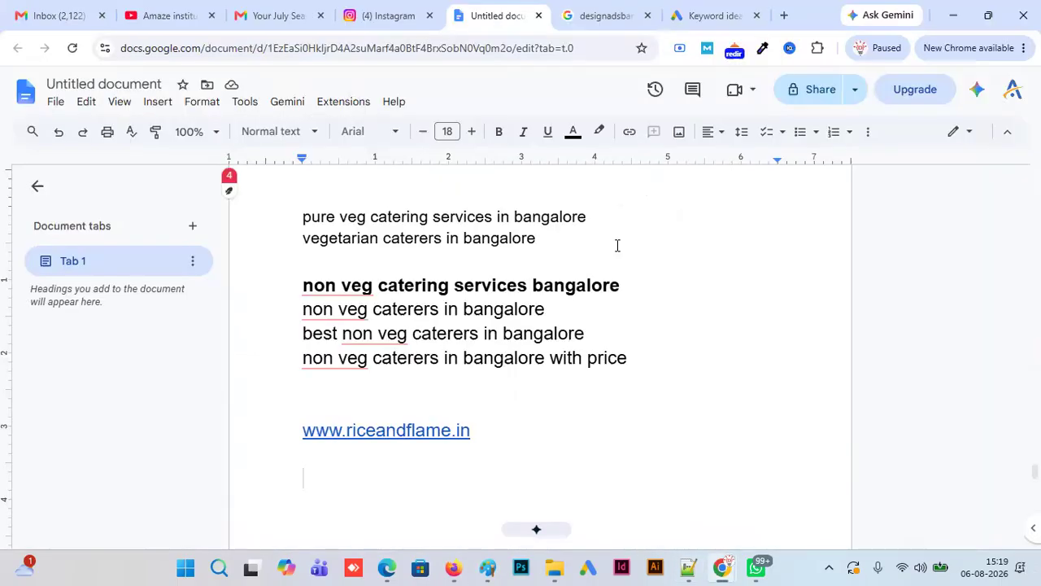
{"action": "left_click", "coordinate": [620, 428]}
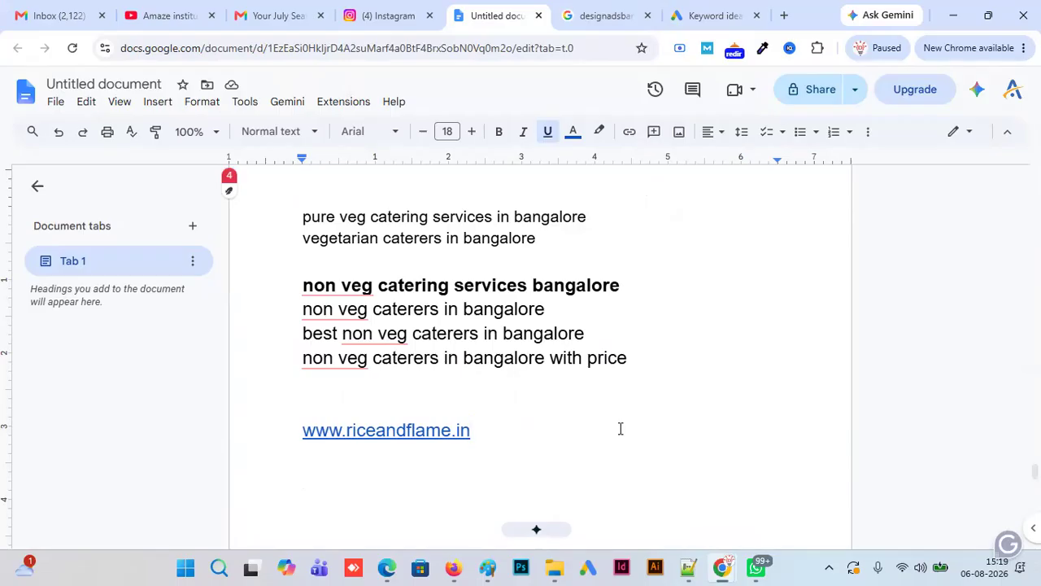
{"action": "key", "text": "Return"}
{"action": "type", "text": "non veg caterers in bangalore best non veg caterers in bangalore non veg caterers in bangalore with price"}
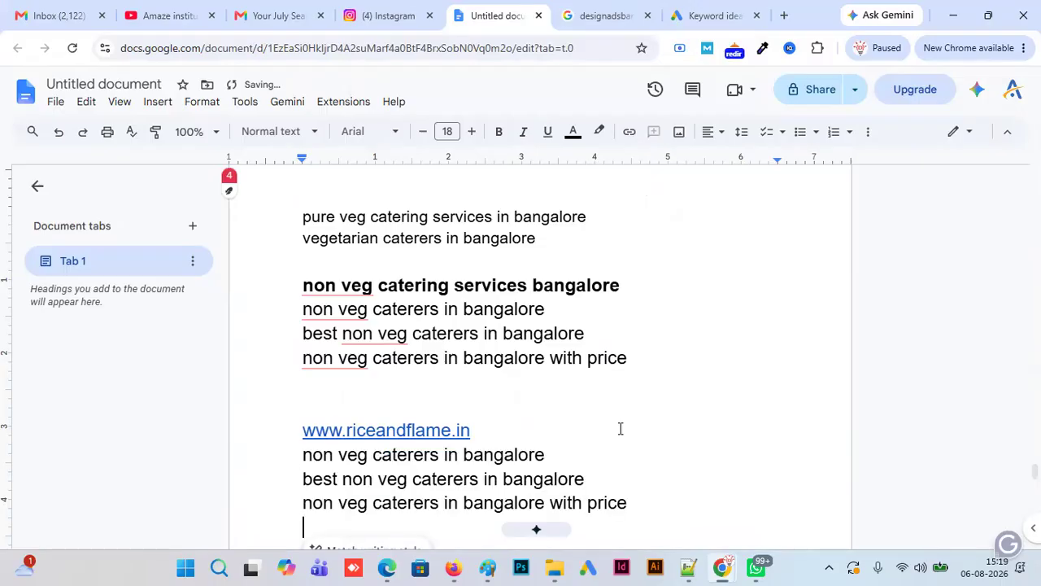
{"action": "key", "text": "ctrl+z"}
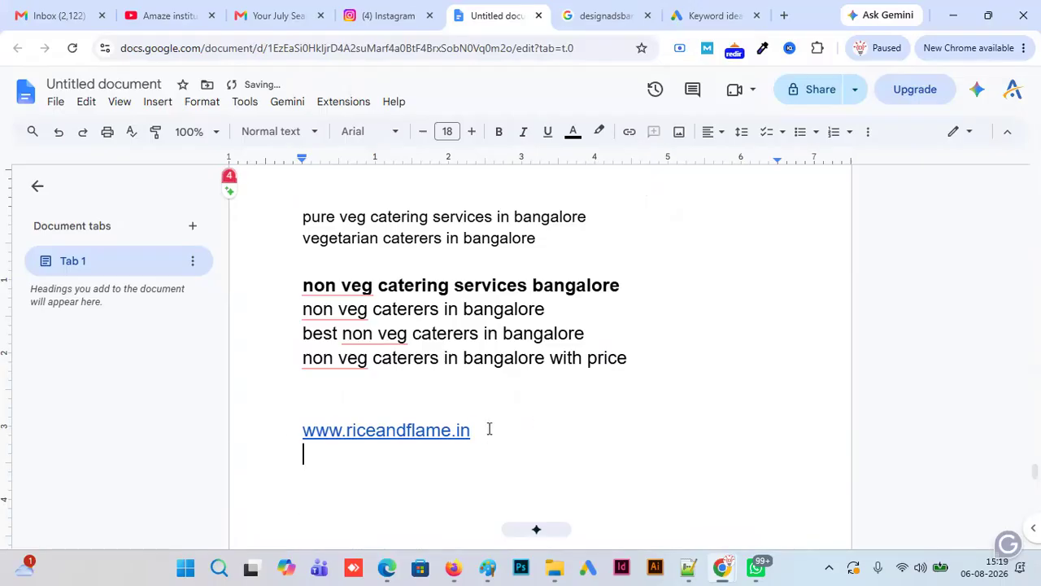
{"action": "left_click_drag", "start_coordinate": [488, 428], "coordinate": [225, 434]}
{"action": "key", "text": "ctrl+c"}
{"action": "key", "text": "End"}
{"action": "key", "text": "Return"}
{"action": "key", "text": "ctrl+v"}
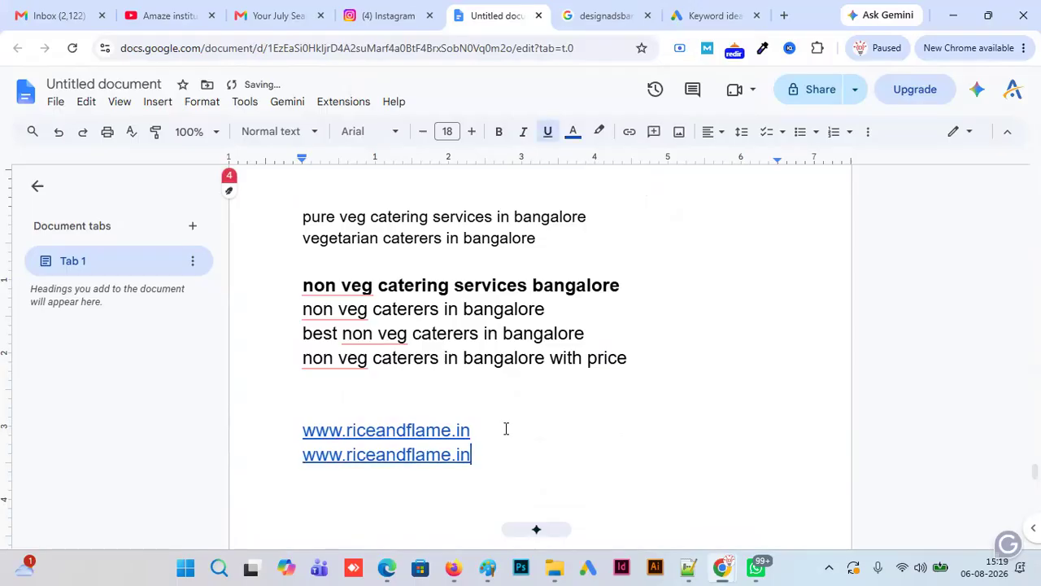
- Append a slash and a copy of the heading "non veg catering services bangalore" to the second web address
{"action": "type", "text": "/"}
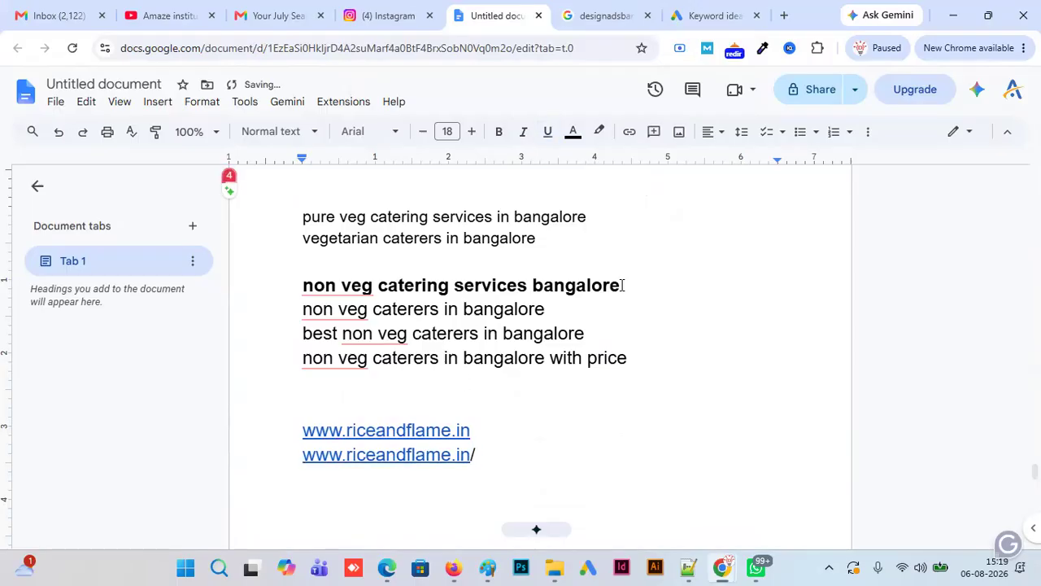
{"action": "double_click", "coordinate": [602, 286]}
{"action": "left_click_drag", "start_coordinate": [450, 292], "coordinate": [291, 286]}
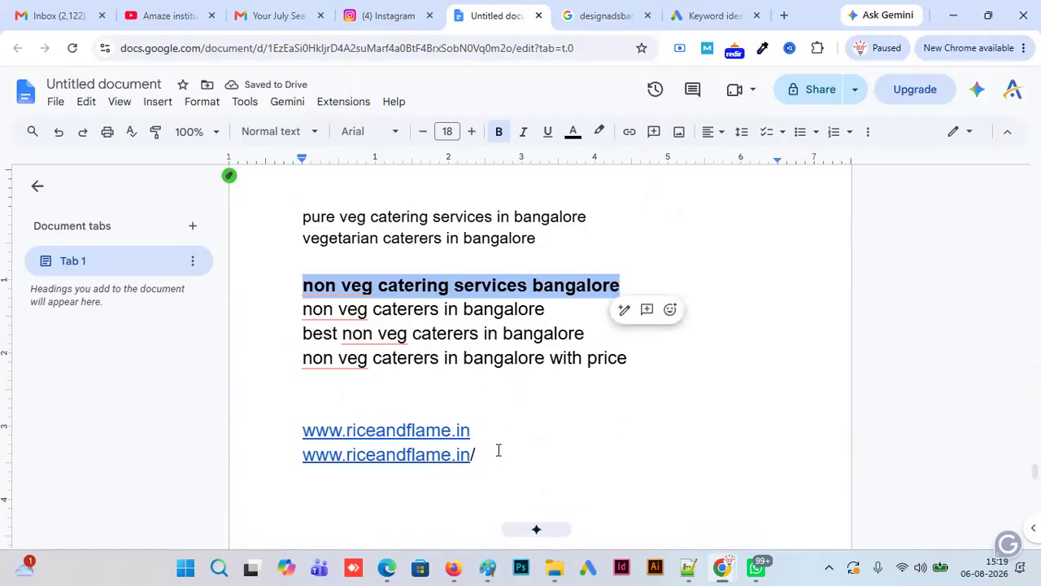
{"action": "left_click", "coordinate": [576, 456]}
{"action": "key", "text": "ctrl+v"}
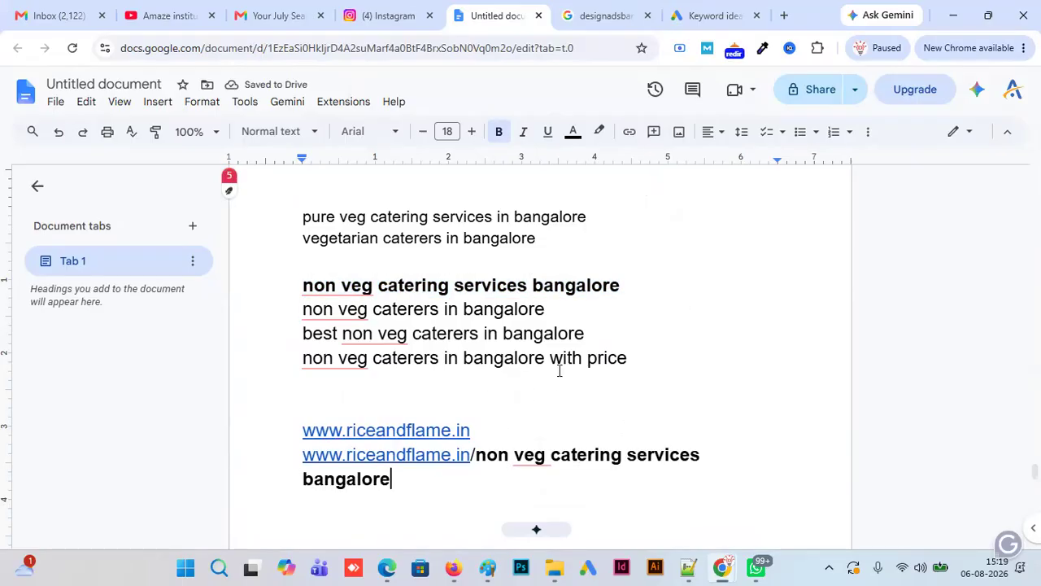
{"action": "key", "text": "Return"}
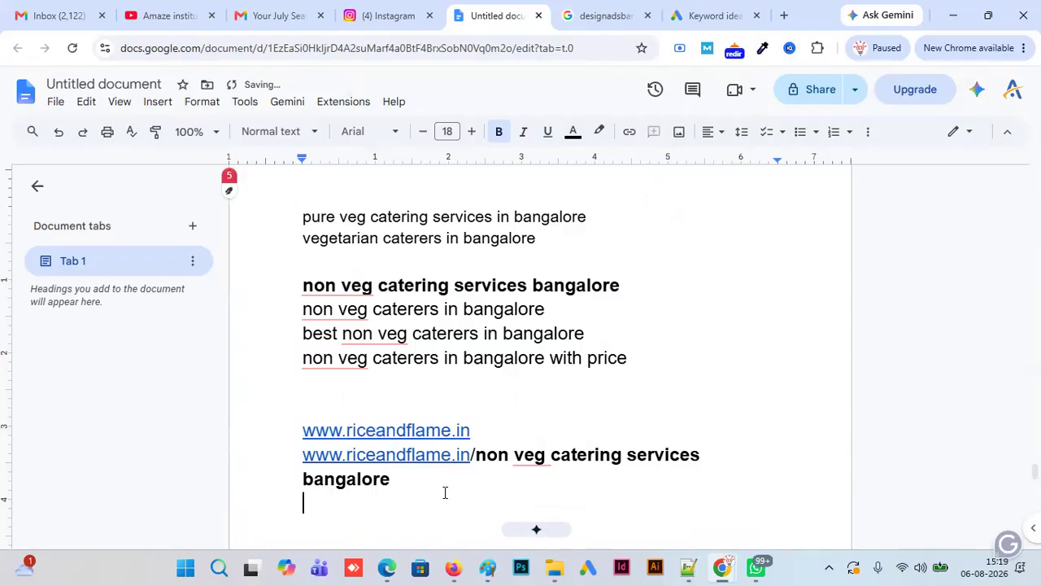
{"action": "key", "text": "ctrl+v"}
{"action": "key", "text": "ctrl+z"}
{"action": "key", "text": "ctrl+z"}
{"action": "left_click_drag", "start_coordinate": [477, 432], "coordinate": [293, 430]}
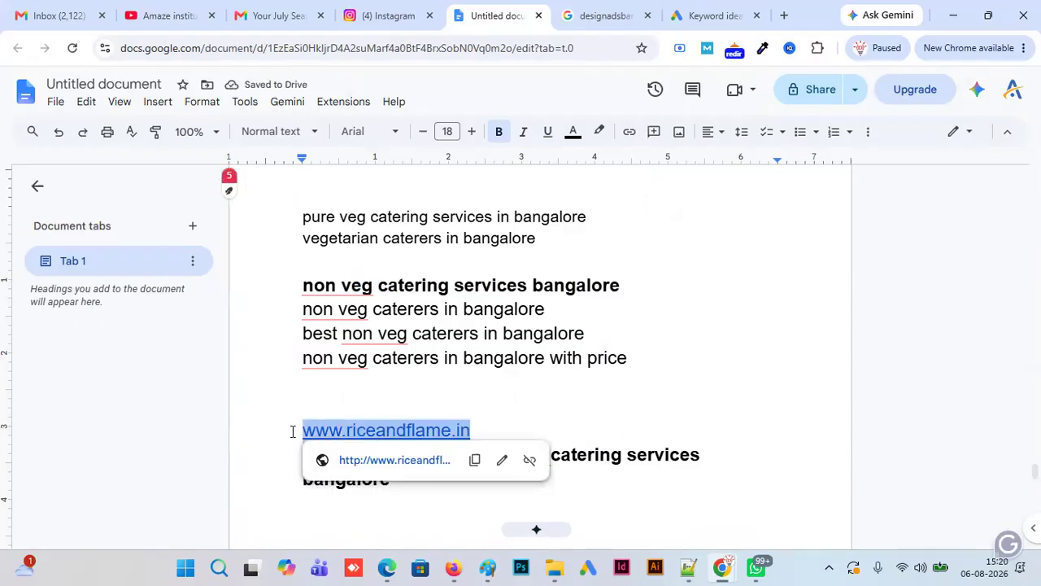
{"action": "left_click", "coordinate": [407, 490]}
{"action": "key", "text": "Return"}
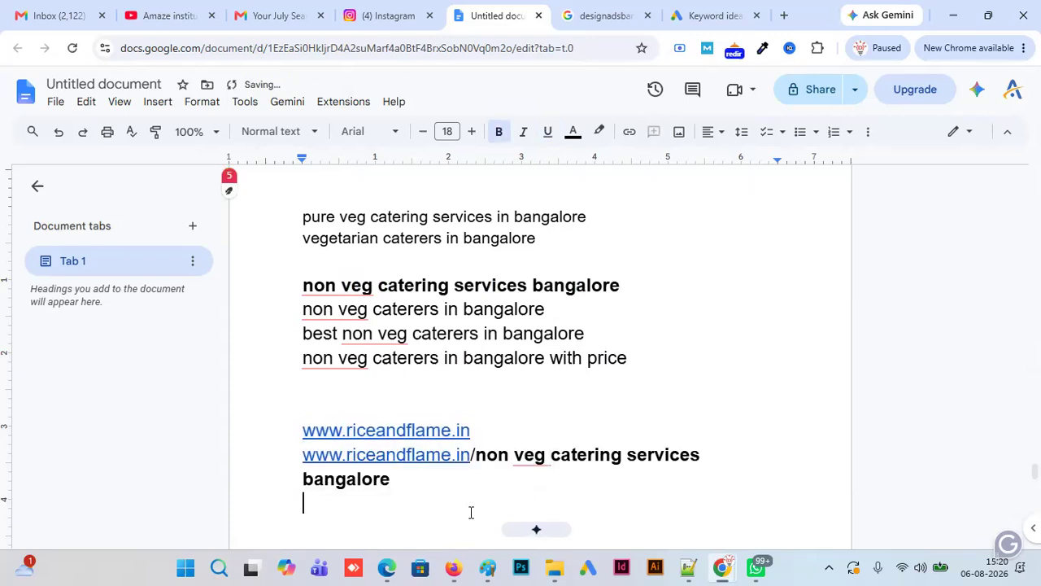
{"action": "key", "text": "ctrl+v"}
- Append a slash and a copy of the heading "veg catering services bangalore" to the third web address
{"action": "left_click_drag", "start_coordinate": [1035, 471], "coordinate": [1035, 464]}
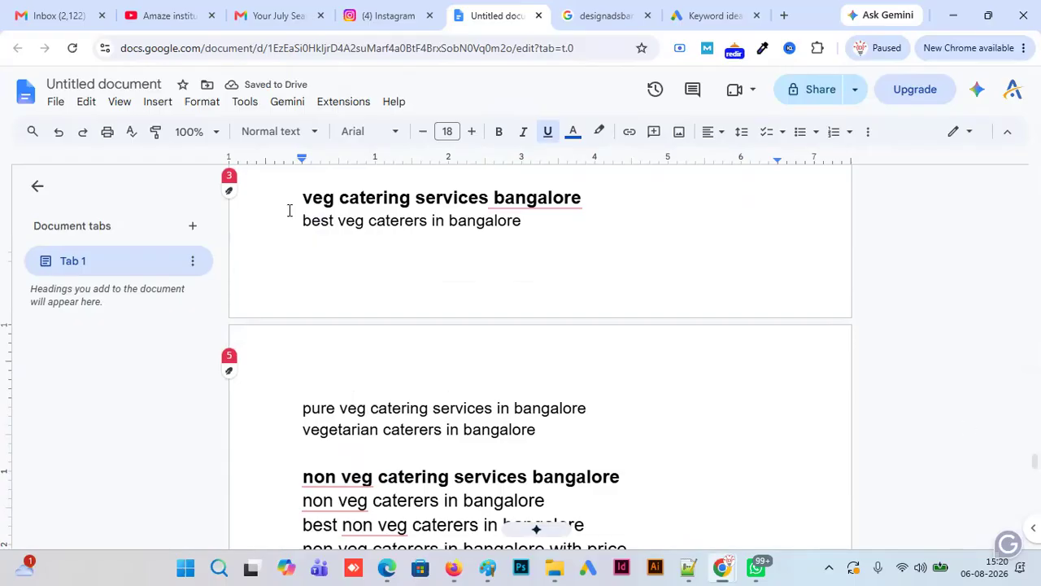
{"action": "left_click_drag", "start_coordinate": [295, 198], "coordinate": [584, 197]}
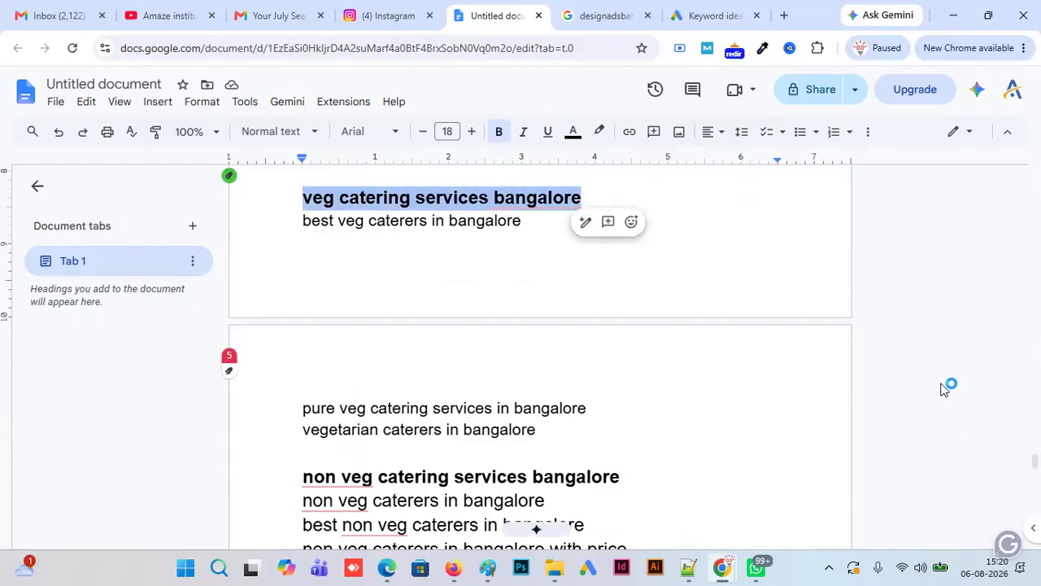
{"action": "left_click_drag", "start_coordinate": [1035, 461], "coordinate": [1035, 480]}
{"action": "left_click", "coordinate": [513, 374]}
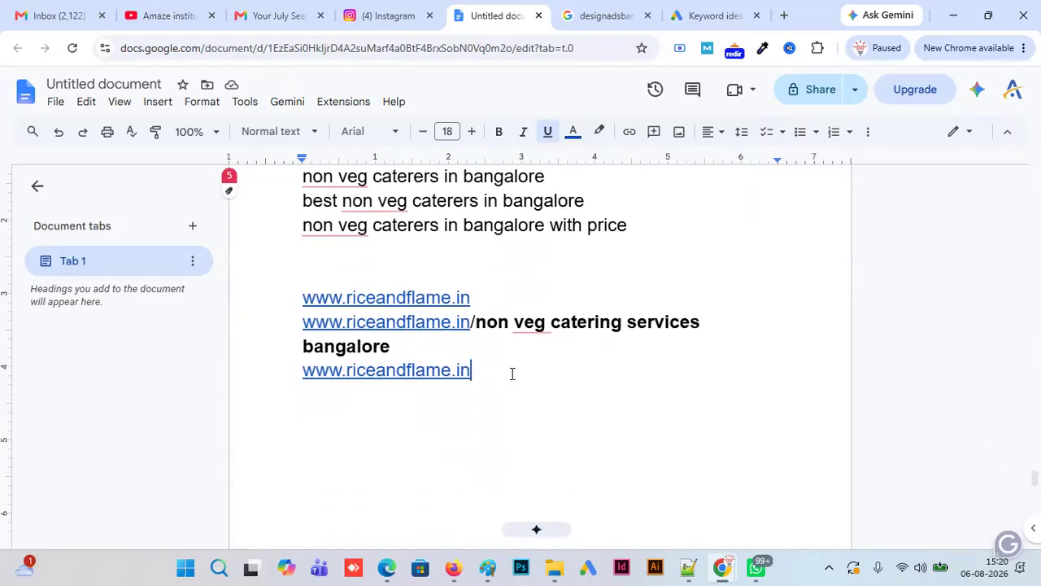
{"action": "type", "text": "/"}
{"action": "key", "text": "ctrl+v"}
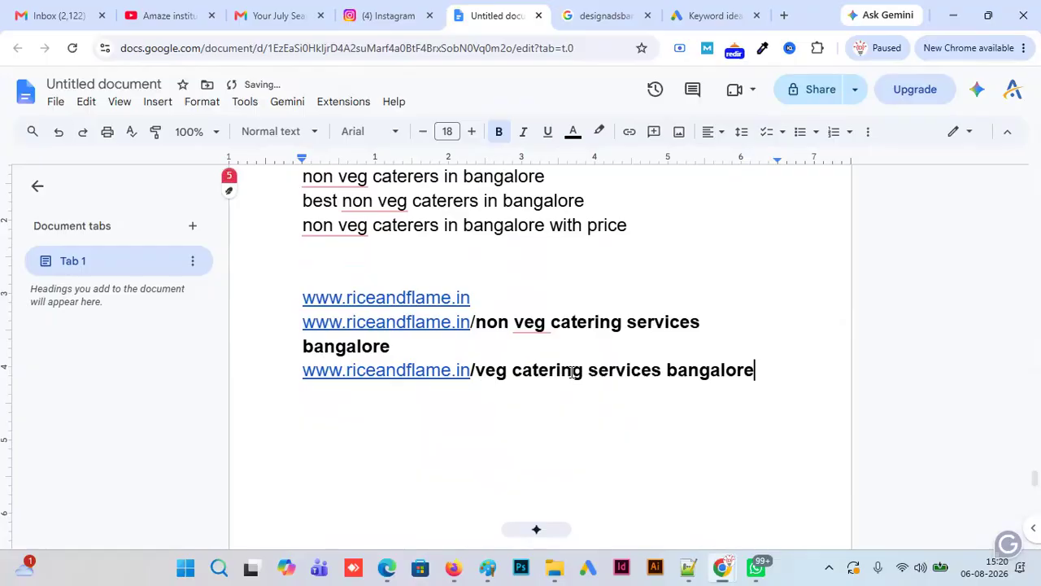
- Open the Design Ads Bangalore website's UI UX design page from its footer and highlight "ui-ux-design-company-in-bangalore/" in the page address
{"action": "left_click", "coordinate": [597, 18]}
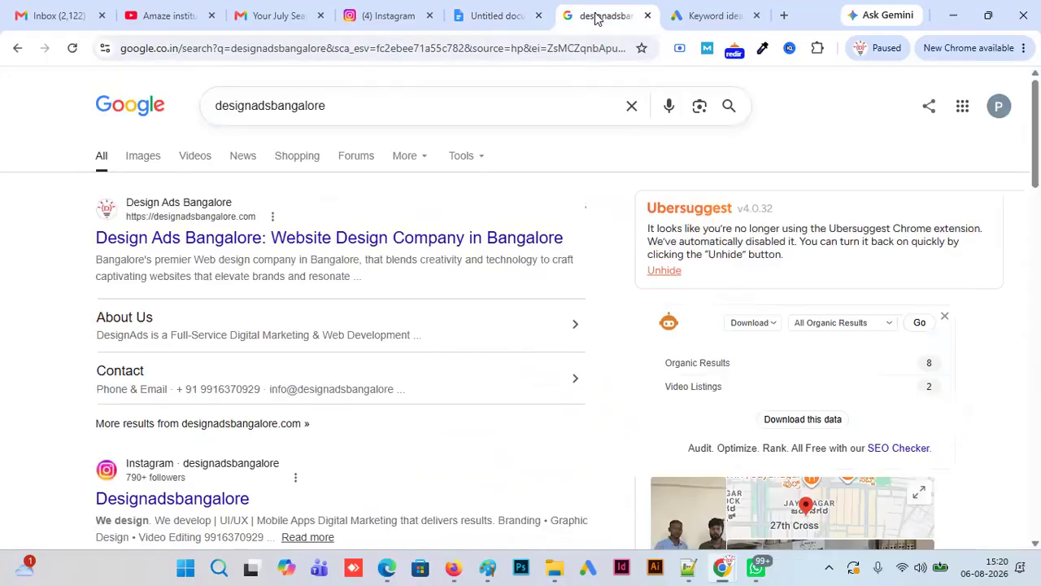
{"action": "left_click", "coordinate": [218, 243]}
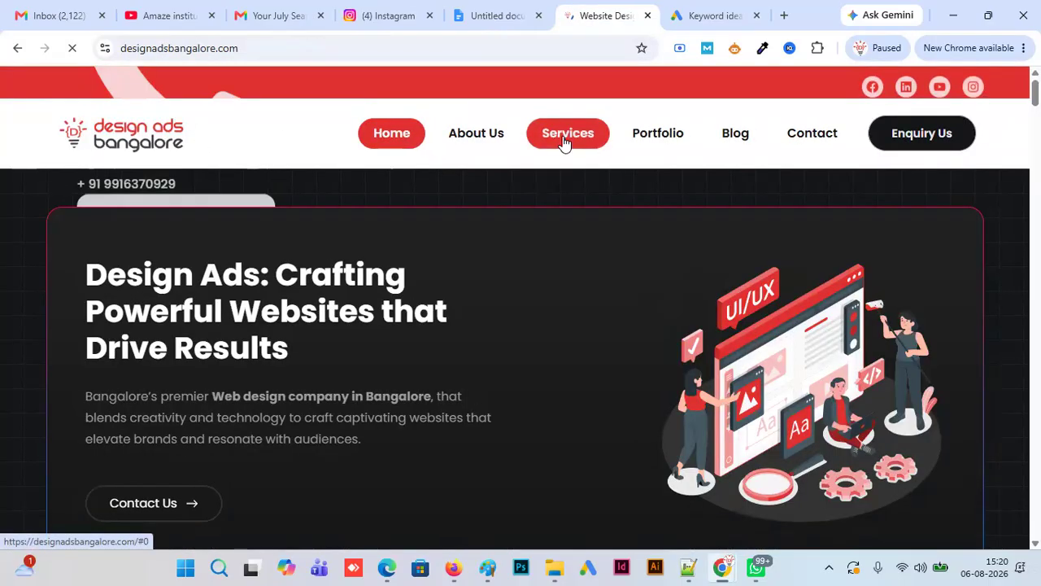
{"action": "left_click_drag", "start_coordinate": [1035, 93], "coordinate": [1036, 525]}
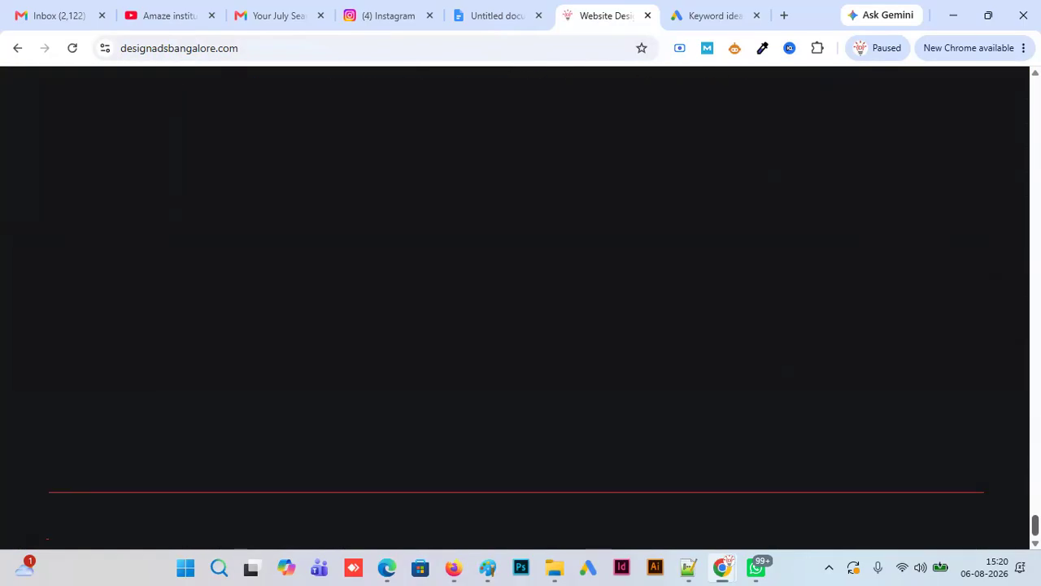
{"action": "left_click", "coordinate": [997, 512]}
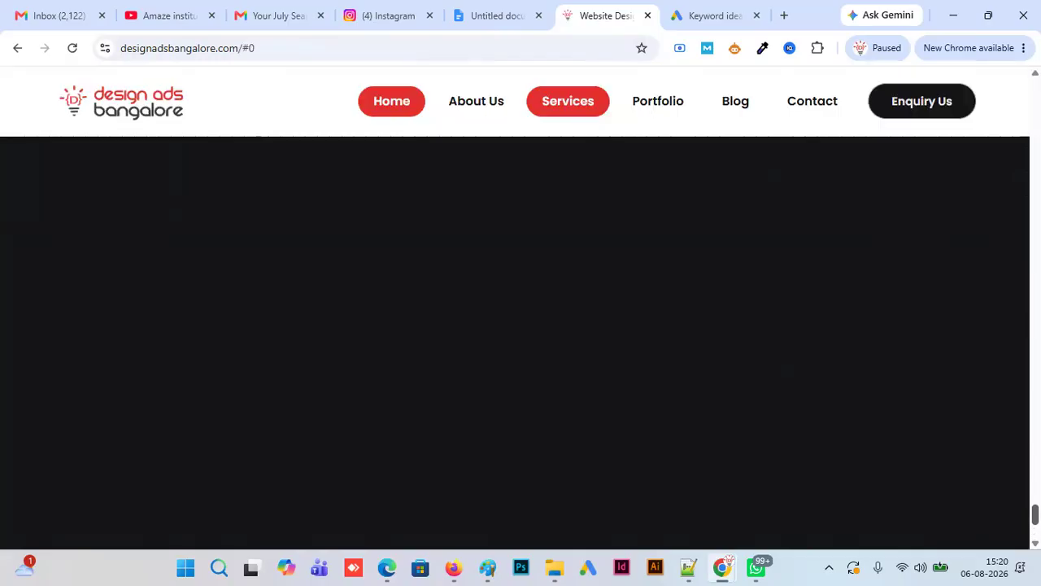
{"action": "left_click_drag", "start_coordinate": [1035, 498], "coordinate": [1036, 525]}
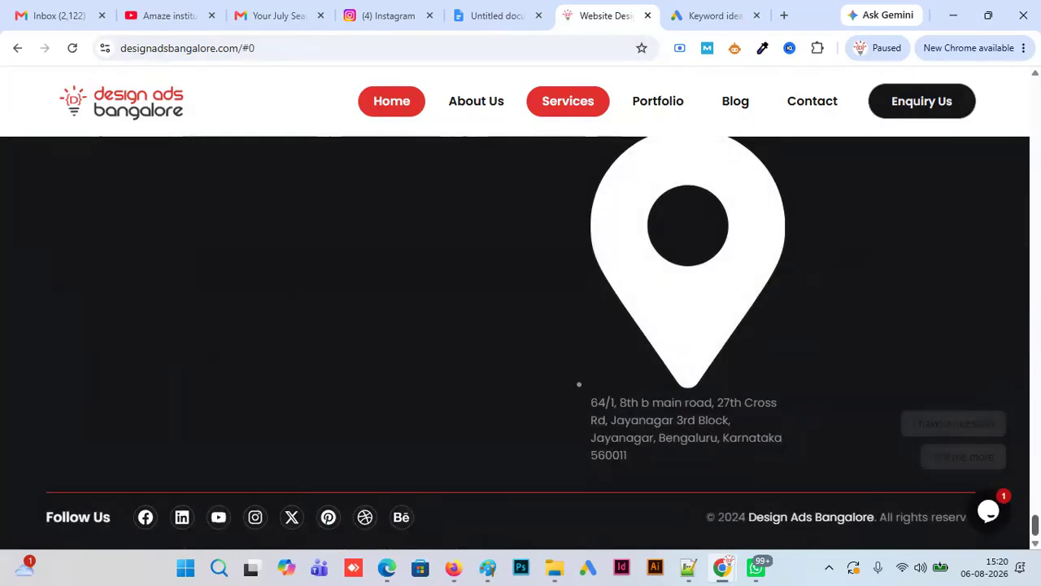
{"action": "scroll", "coordinate": [460, 494], "scroll_direction": "up", "scroll_amount": 5}
{"action": "left_click", "coordinate": [453, 472]}
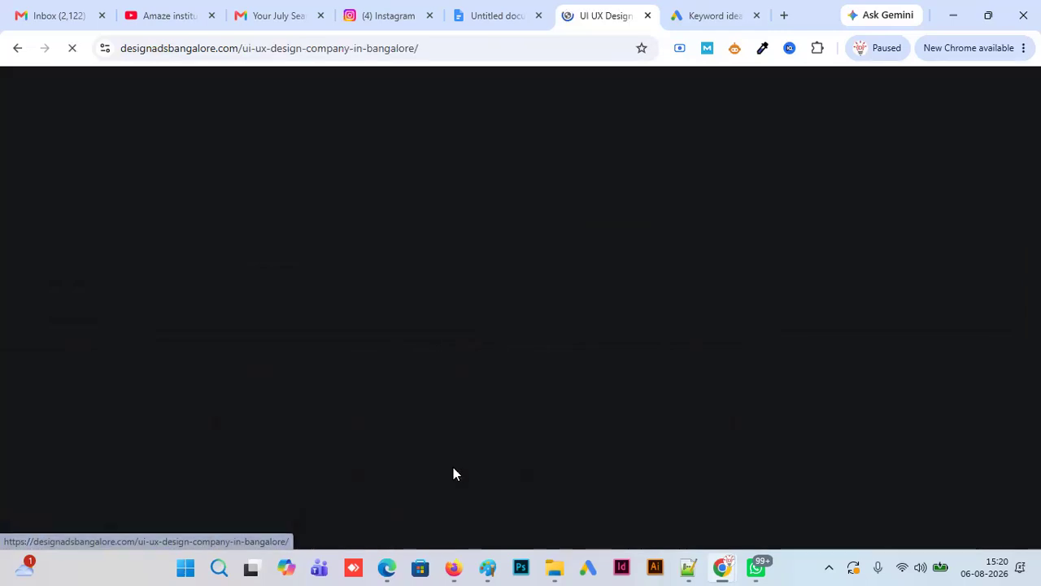
{"action": "left_click_drag", "start_coordinate": [246, 53], "coordinate": [458, 52]}
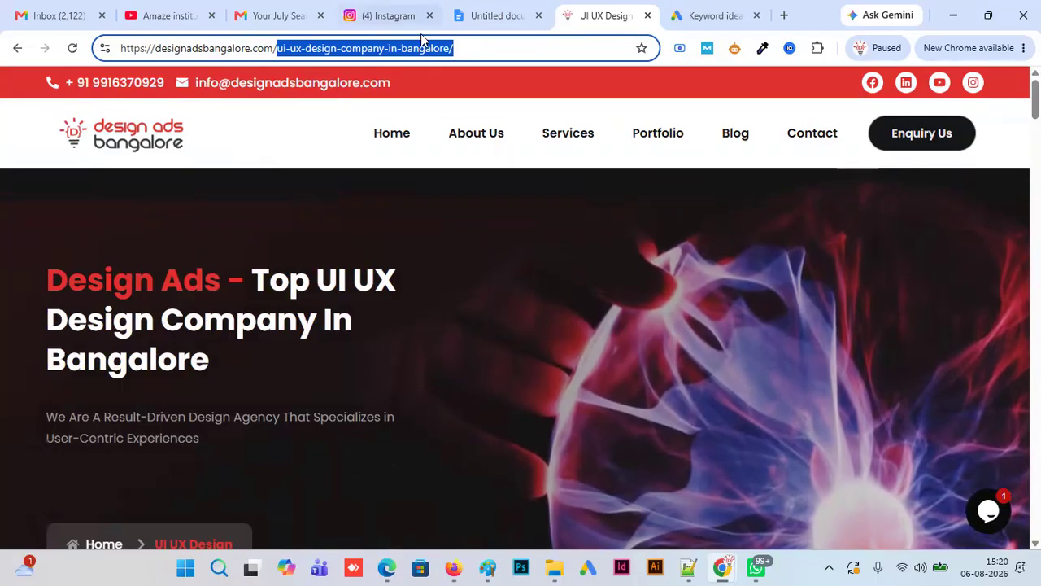
{"action": "mouse_move", "coordinate": [494, 25]}
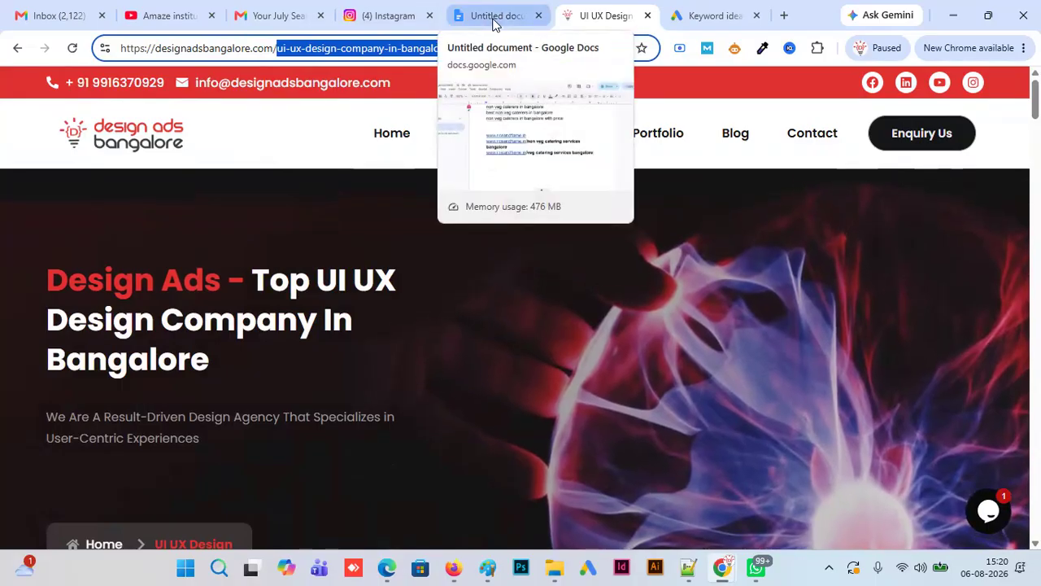
- Switch to the Google Docs document and add two blank lines below the "veg catering services bangalore" web address
{"action": "left_click", "coordinate": [494, 18]}
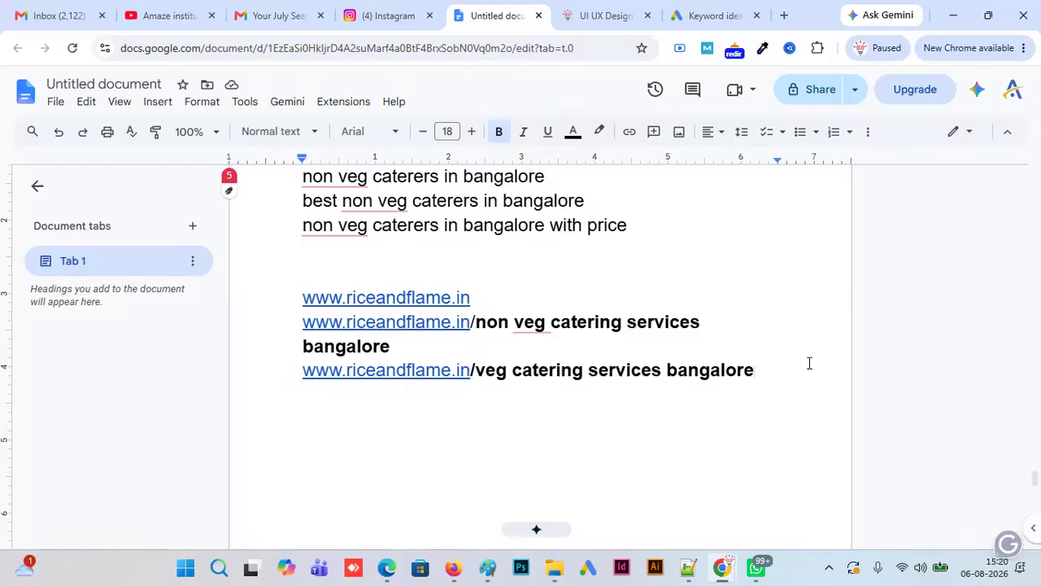
{"action": "left_click_drag", "start_coordinate": [1036, 479], "coordinate": [1035, 482]}
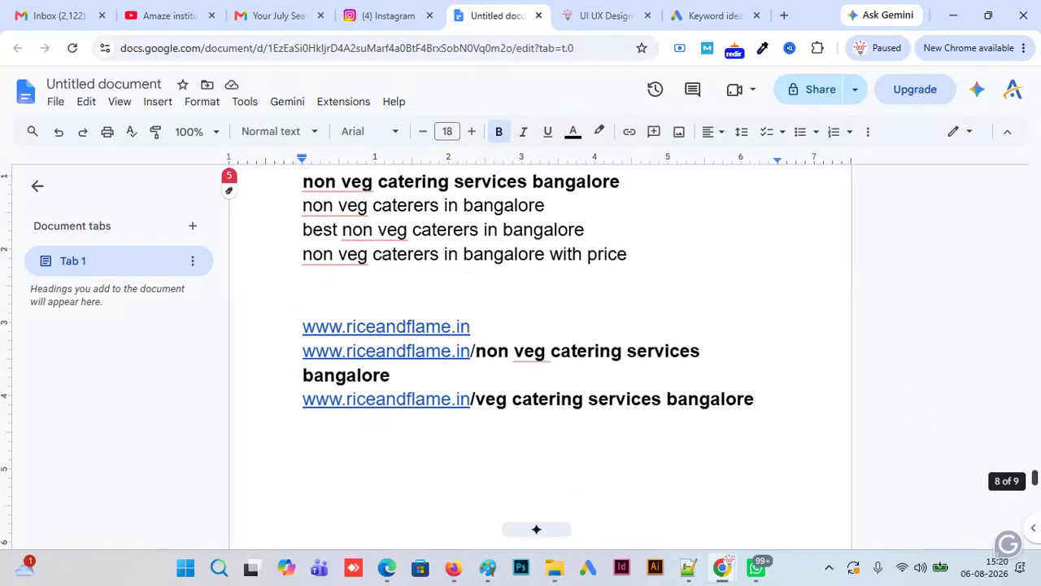
{"action": "key", "text": "Return"}
{"action": "key", "text": "Return"}
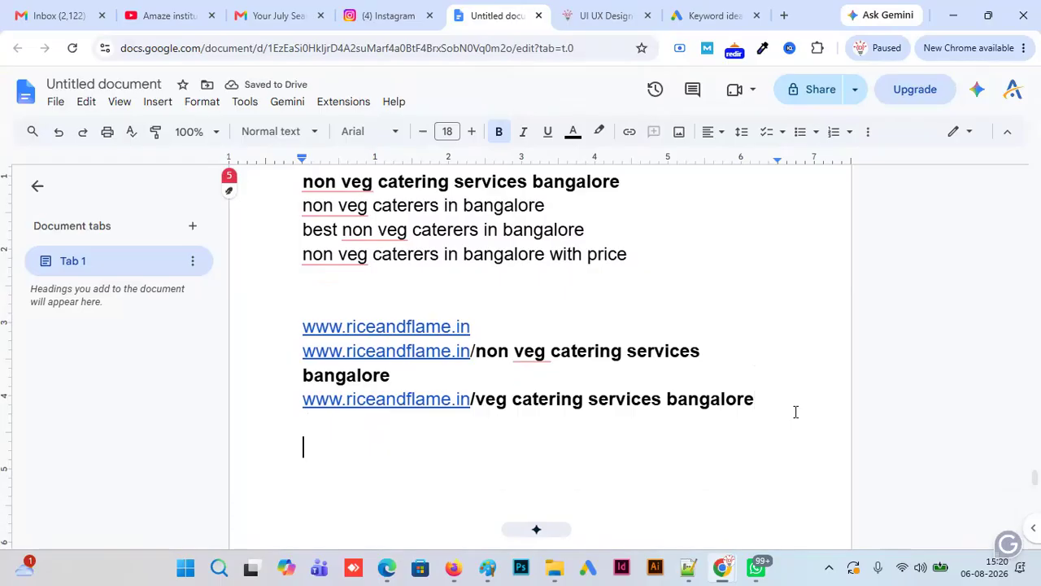
{"action": "left_click", "coordinate": [494, 325]}
{"action": "left_click_drag", "start_coordinate": [495, 325], "coordinate": [305, 332]}
{"action": "left_click", "coordinate": [611, 323]}
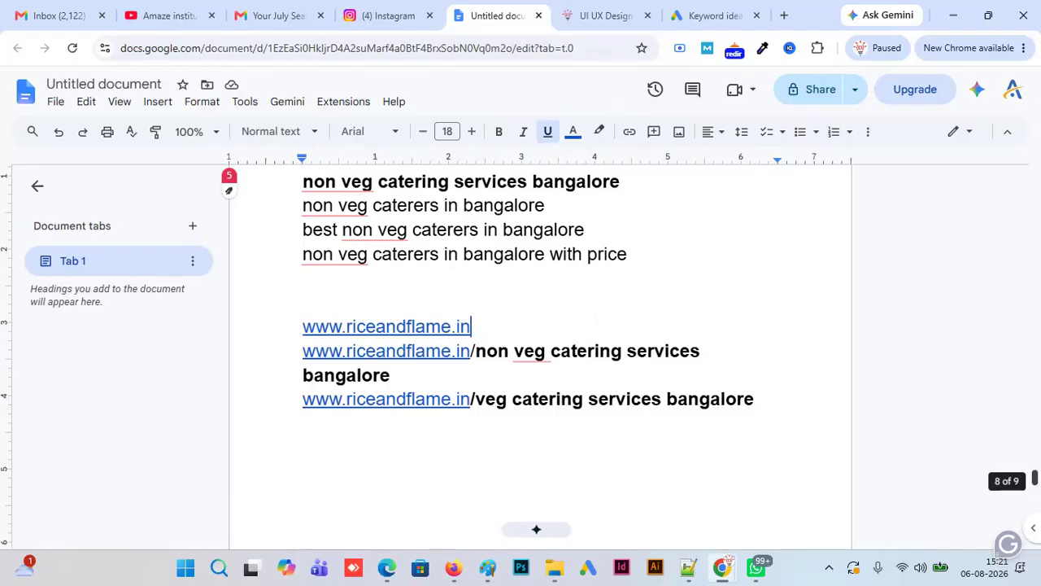
{"action": "scroll", "coordinate": [537, 358], "scroll_direction": "up", "scroll_amount": 8}
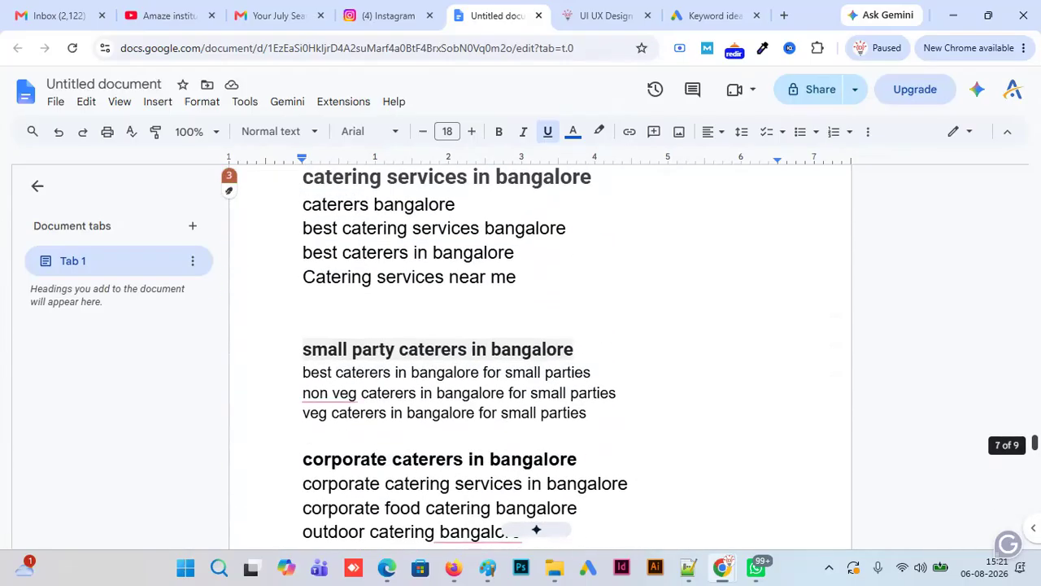
{"action": "scroll", "coordinate": [537, 358], "scroll_direction": "down", "scroll_amount": 10}
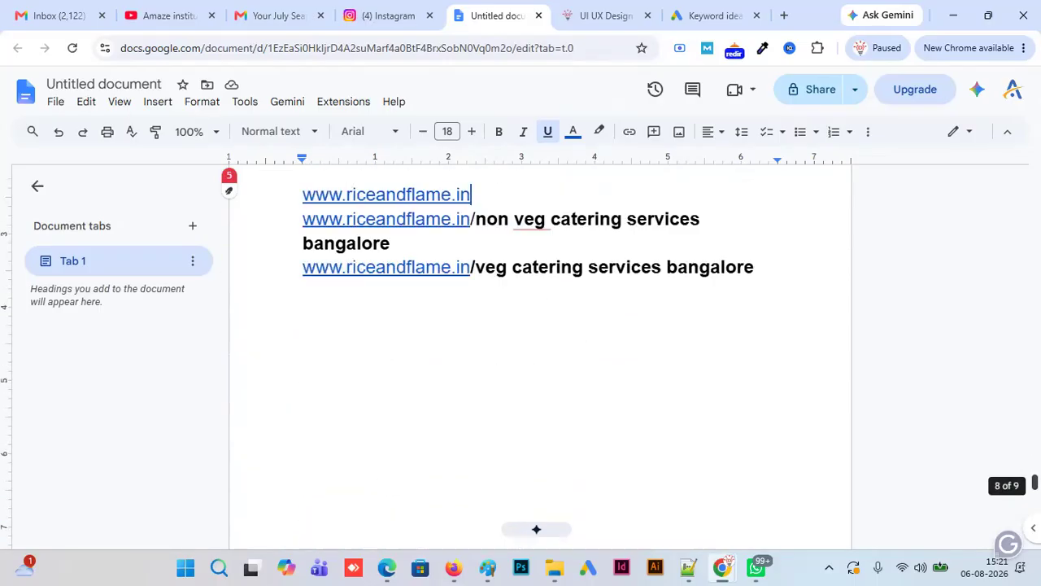
{"action": "left_click", "coordinate": [396, 20]}
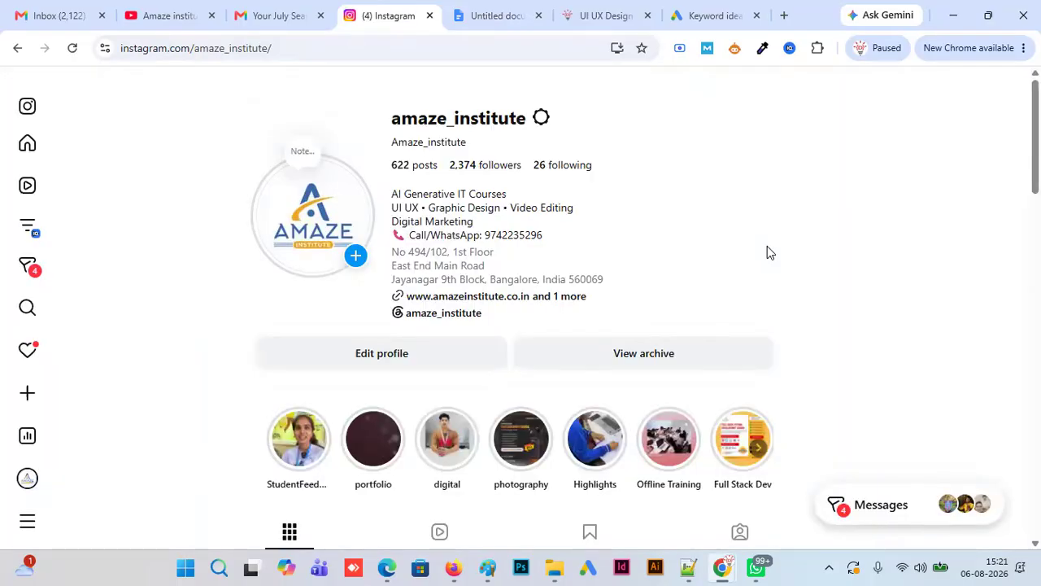
{"action": "left_click", "coordinate": [501, 300]}
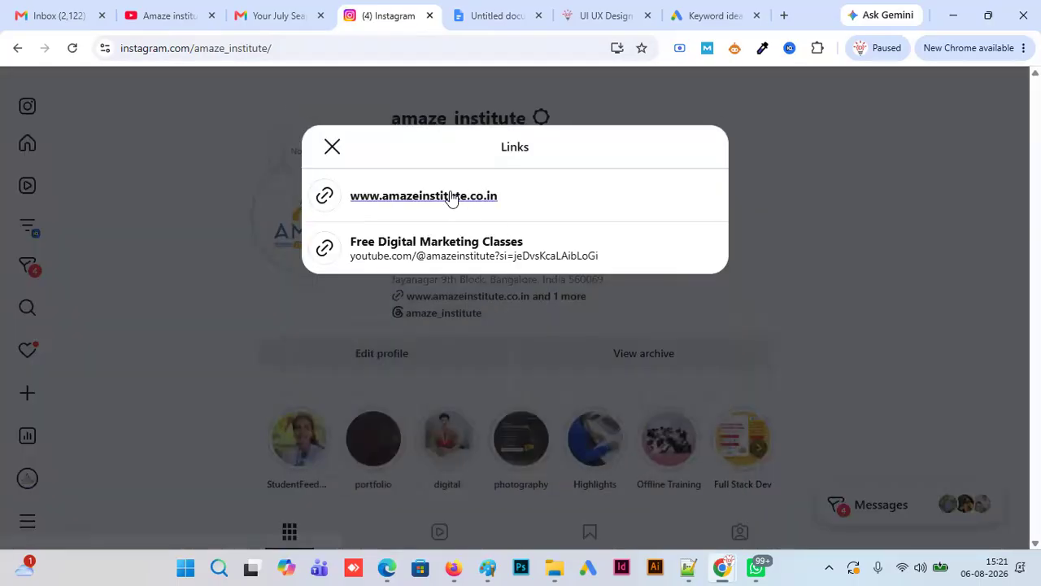
{"action": "left_click", "coordinate": [451, 198]}
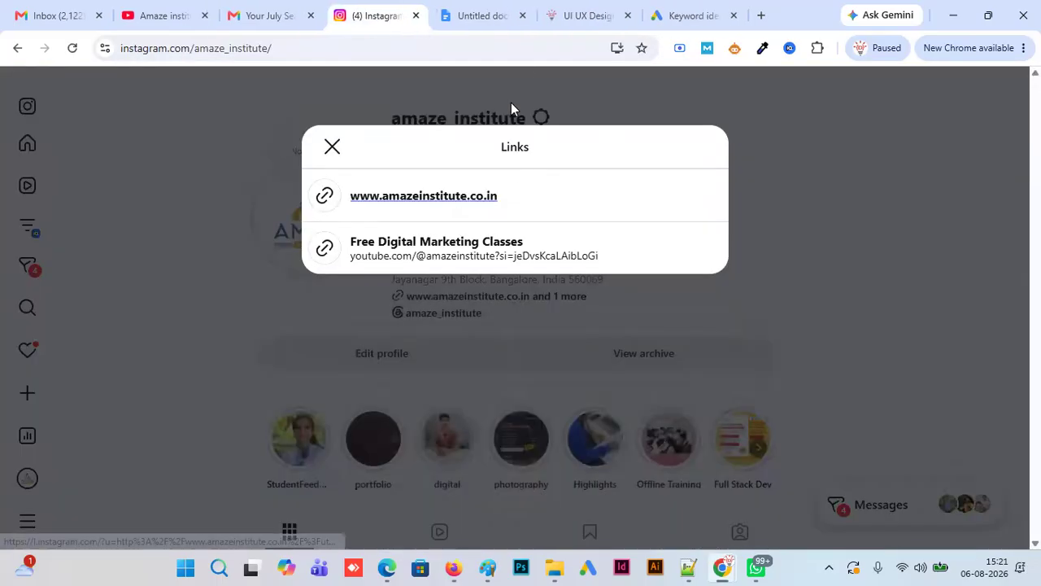
{"action": "left_click", "coordinate": [471, 16]}
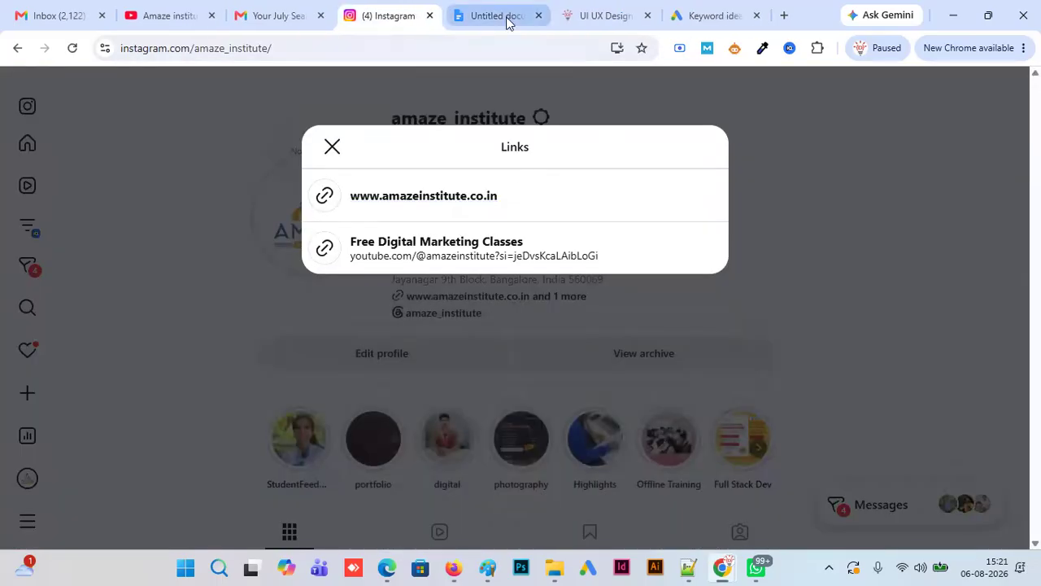
{"action": "left_click", "coordinate": [333, 148]}
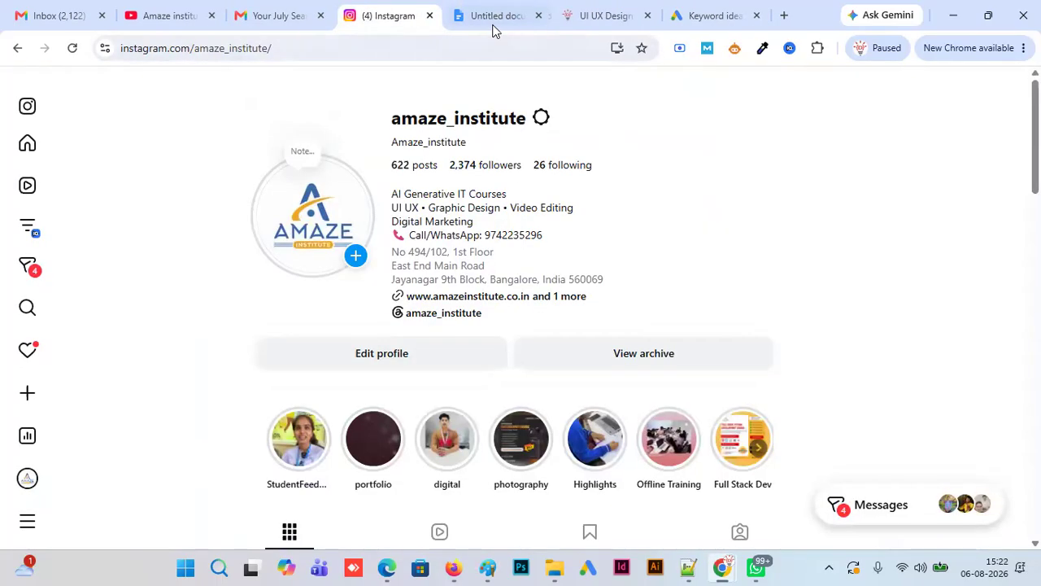
- Return to the Google Docs document, highlight the "non veg catering services bangalore" group and review the groups up to the Keyword research heading
{"action": "left_click", "coordinate": [493, 16]}
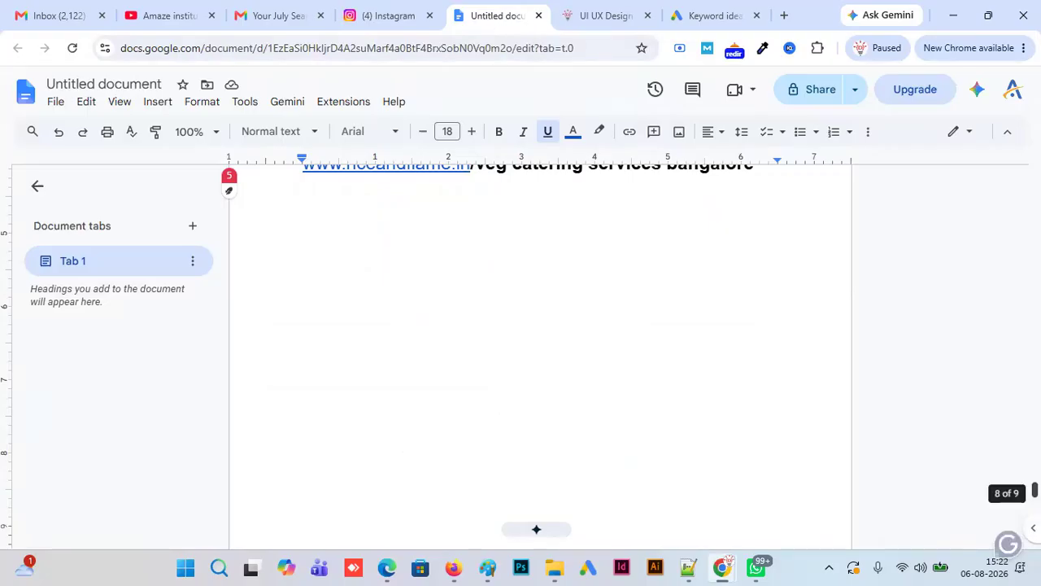
{"action": "scroll", "coordinate": [650, 459], "scroll_direction": "up", "scroll_amount": 5}
{"action": "left_click_drag", "start_coordinate": [650, 459], "coordinate": [298, 379]}
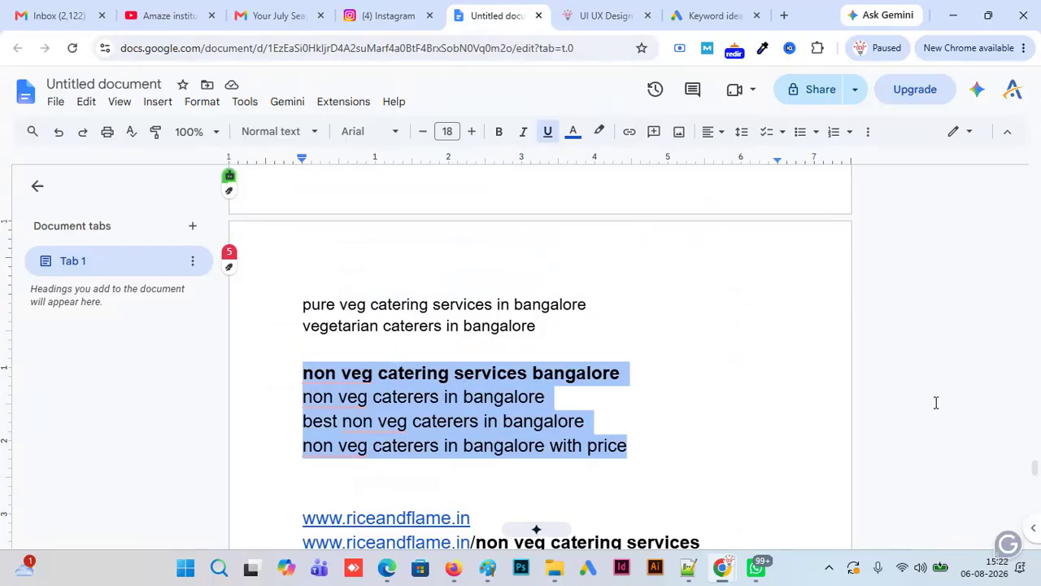
{"action": "scroll", "coordinate": [937, 403], "scroll_direction": "up", "scroll_amount": 4}
{"action": "scroll", "coordinate": [537, 358], "scroll_direction": "up", "scroll_amount": 3}
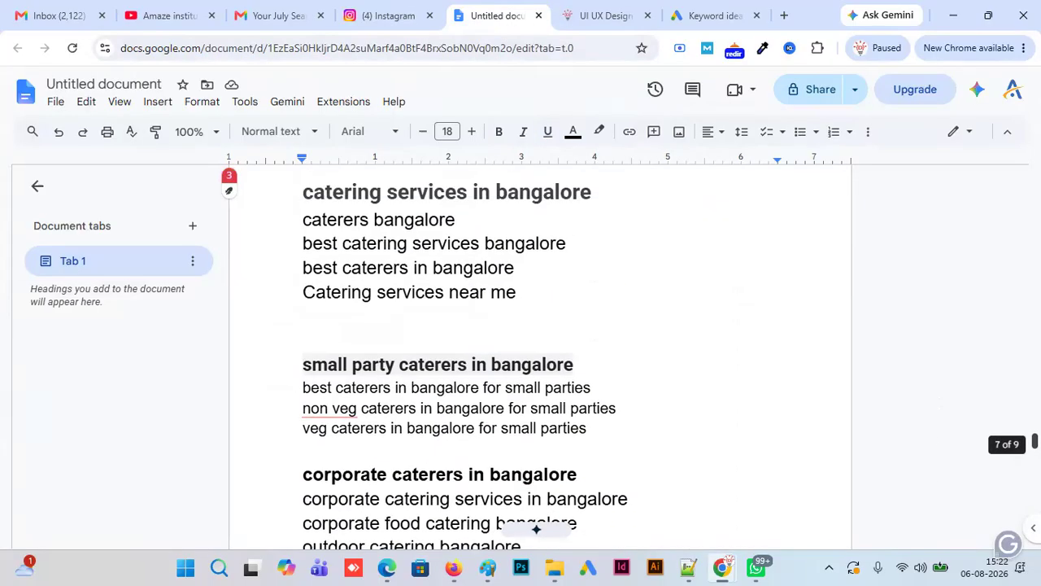
{"action": "scroll", "coordinate": [537, 358], "scroll_direction": "up", "scroll_amount": 1}
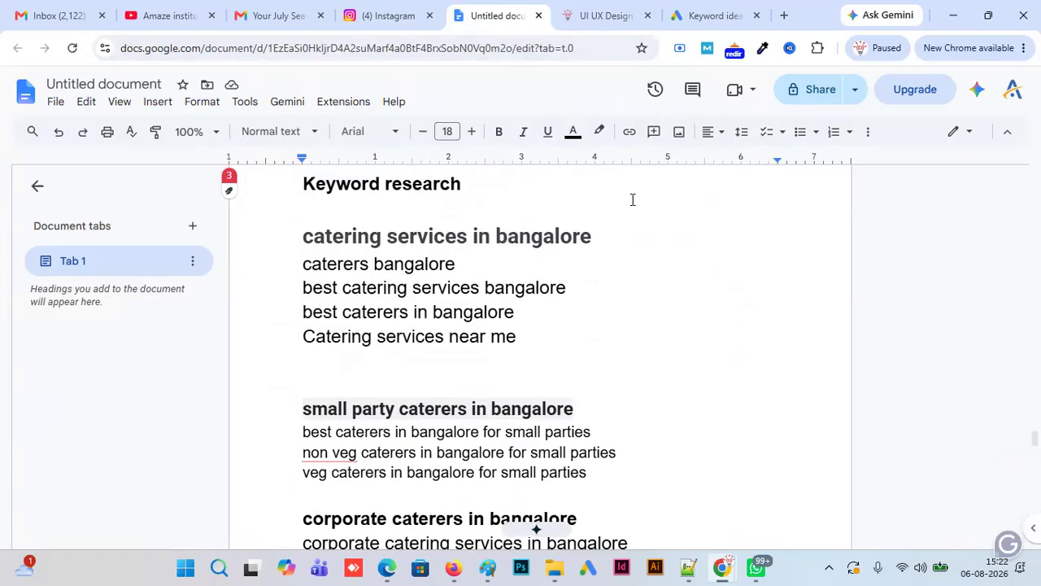
- Move the "catering services in bangalore" heading and its four keywords from the Keyword research section to a new line under Home
{"action": "left_click", "coordinate": [601, 238]}
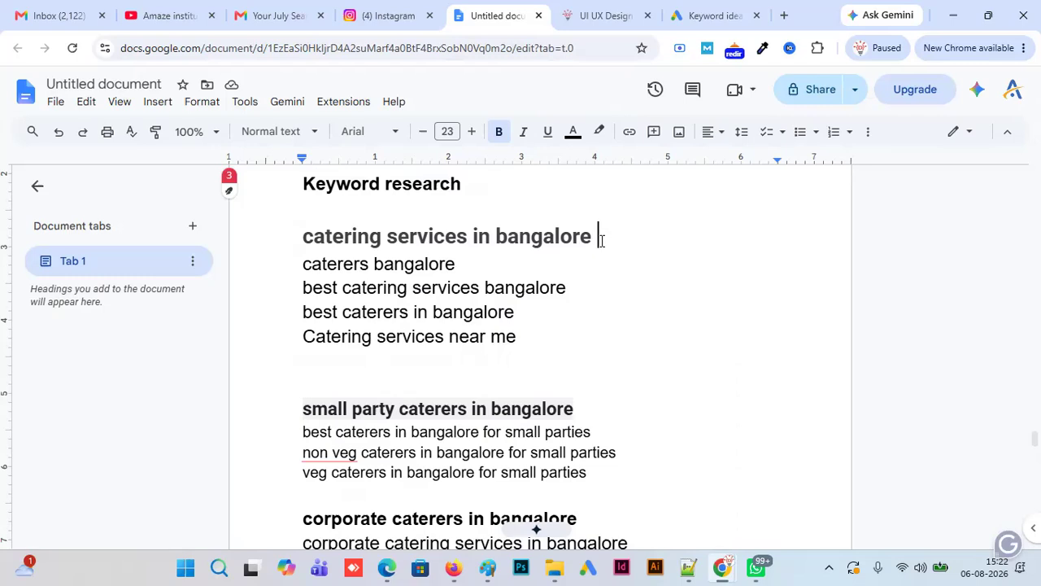
{"action": "left_click_drag", "start_coordinate": [514, 335], "coordinate": [249, 214]}
{"action": "key", "text": "ctrl+c"}
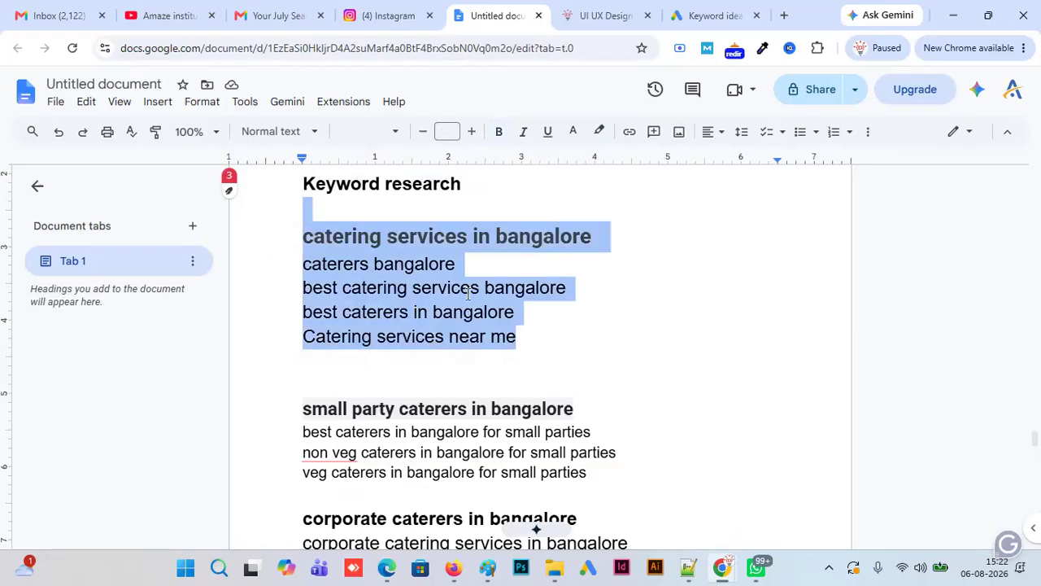
{"action": "key", "text": "BackSpace"}
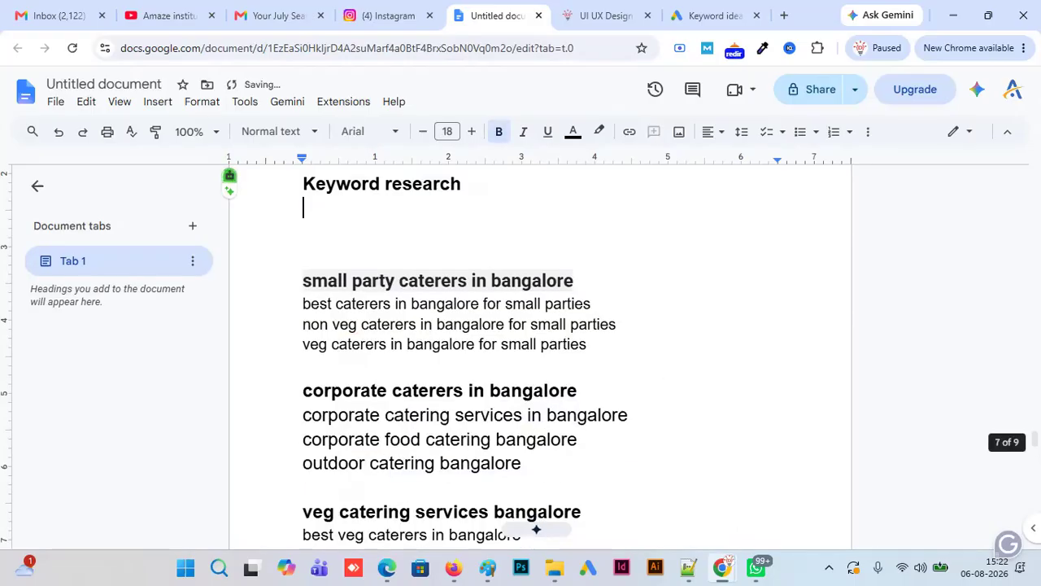
{"action": "scroll", "coordinate": [725, 450], "scroll_direction": "up", "scroll_amount": 4}
{"action": "left_click", "coordinate": [367, 366]}
{"action": "key", "text": "Return"}
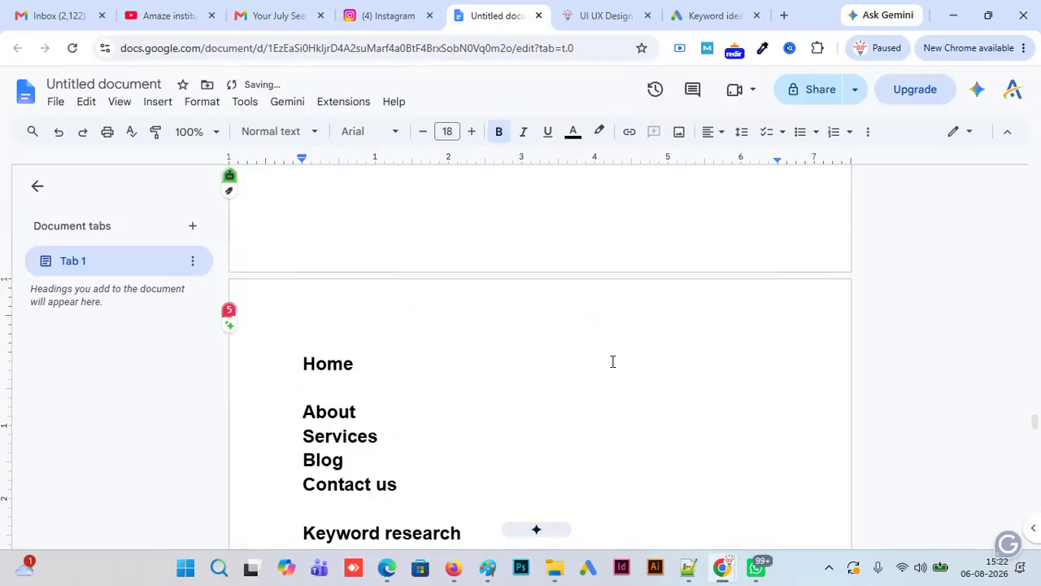
{"action": "key", "text": "ctrl+v"}
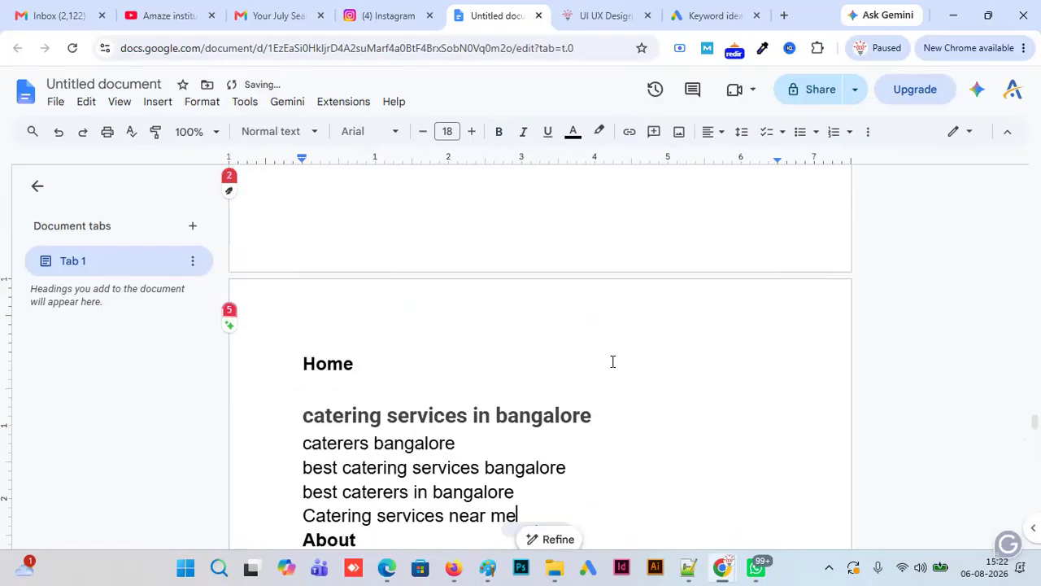
{"action": "key", "text": "ctrl+v"}
{"action": "key", "text": "ctrl+z"}
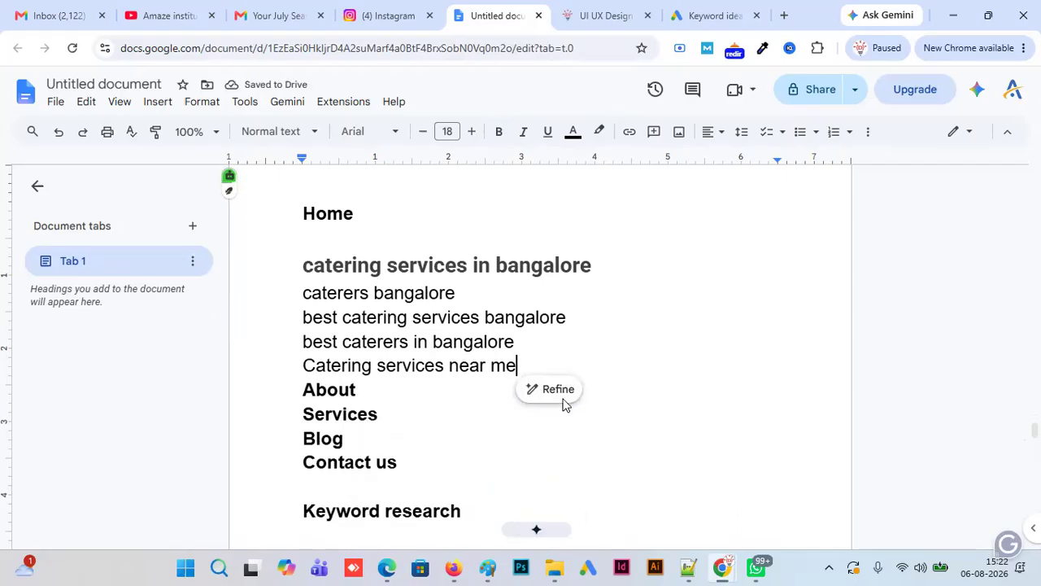
- Move the "small party caterers in bangalore" heading and its three keywords from the Keyword research section to an indented line under Services
{"action": "left_click", "coordinate": [391, 414]}
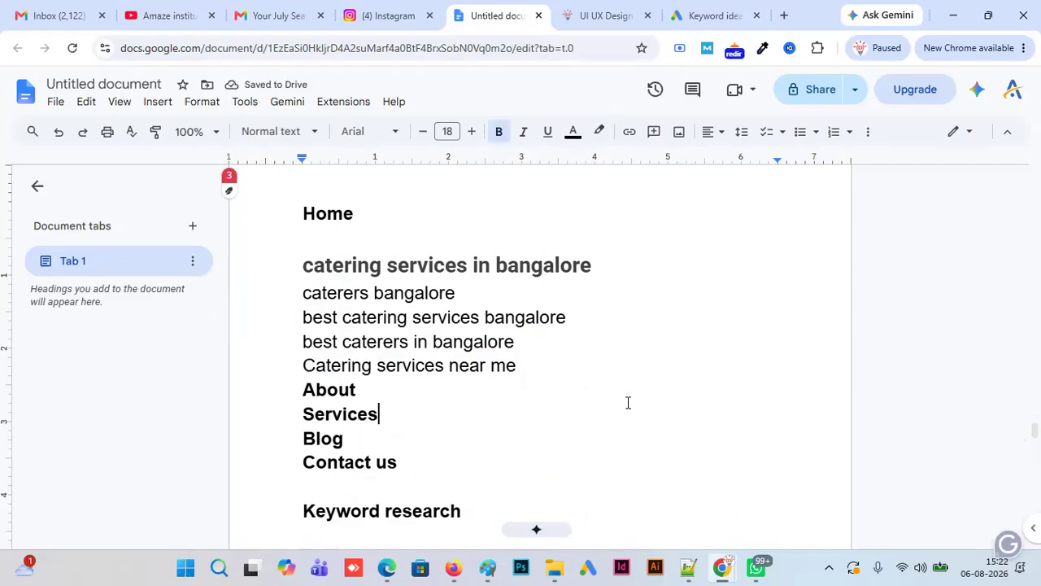
{"action": "key", "text": "Return"}
{"action": "key", "text": "Tab"}
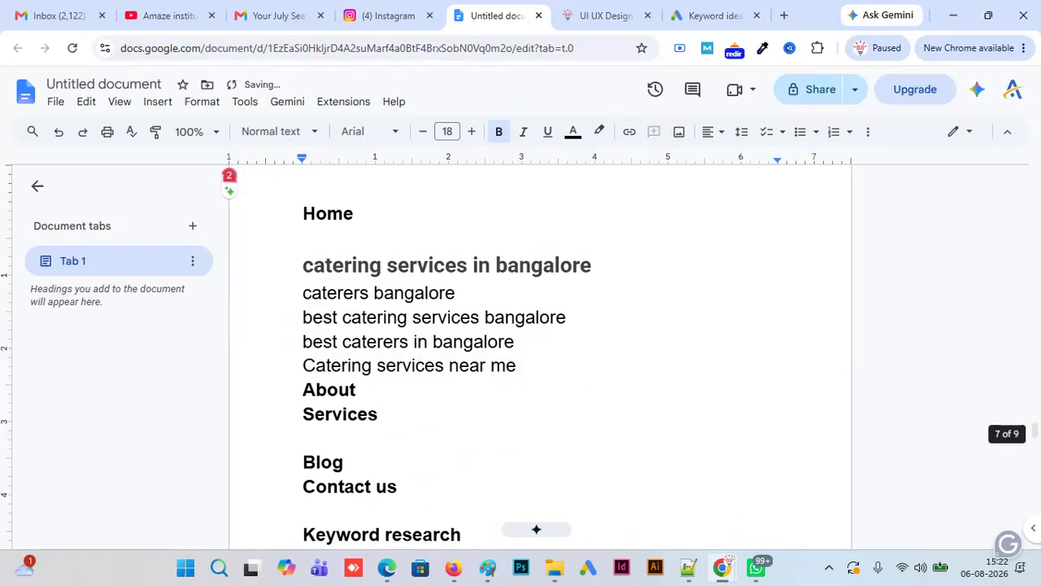
{"action": "scroll", "coordinate": [1035, 439], "scroll_direction": "down", "scroll_amount": 3}
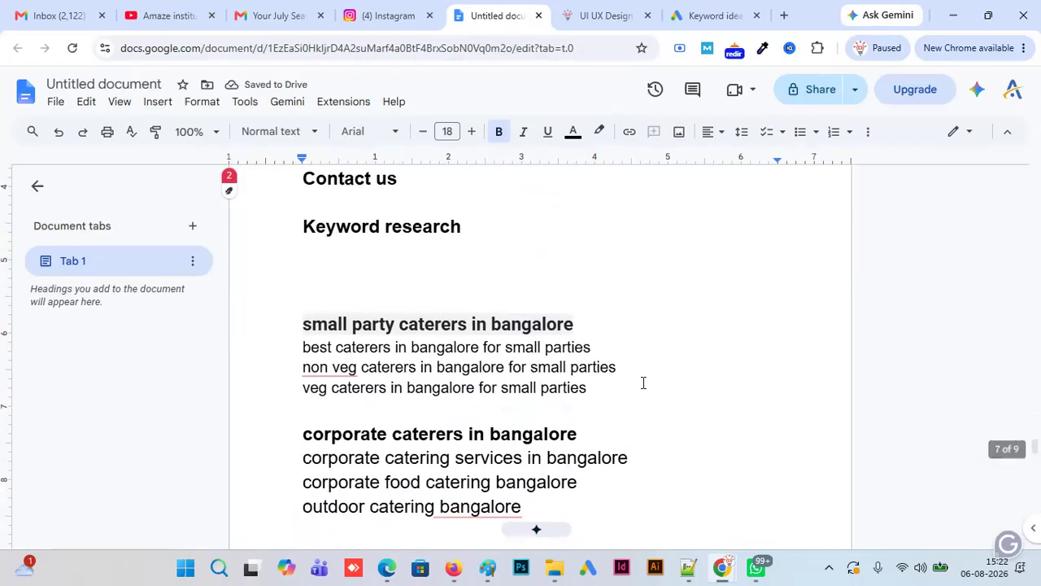
{"action": "left_click_drag", "start_coordinate": [599, 400], "coordinate": [289, 326]}
{"action": "key", "text": "ctrl+c"}
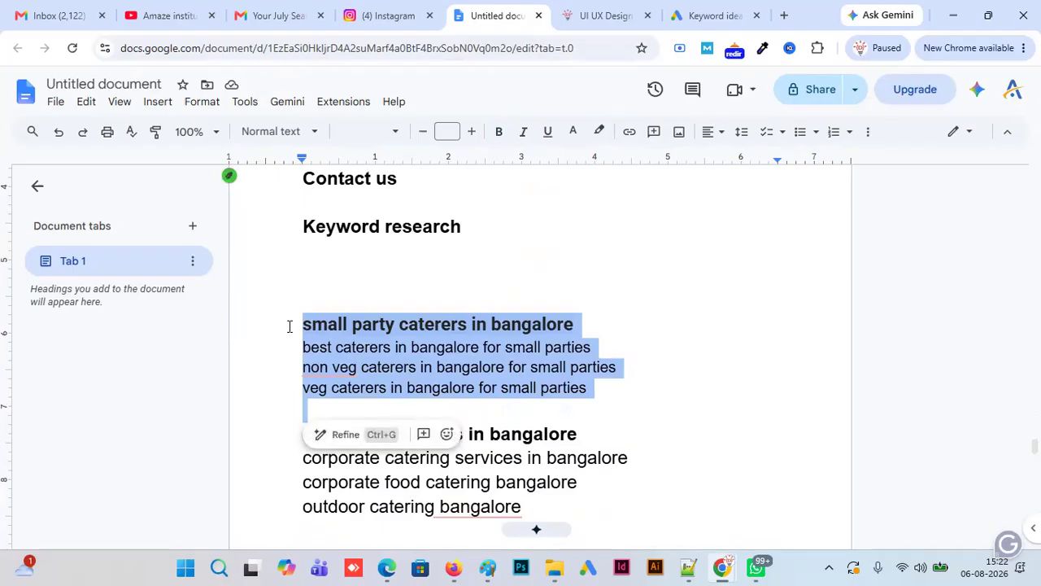
{"action": "key", "text": "BackSpace"}
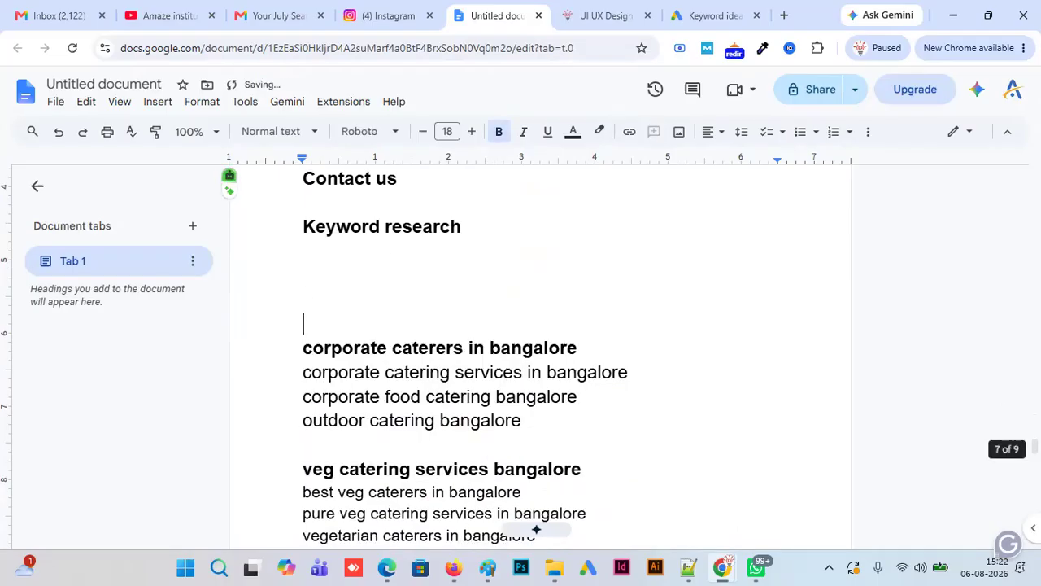
{"action": "scroll", "coordinate": [1035, 445], "scroll_direction": "up", "scroll_amount": 1}
{"action": "scroll", "coordinate": [742, 449], "scroll_direction": "up", "scroll_amount": 2}
{"action": "left_click", "coordinate": [354, 323]}
{"action": "key", "text": "ctrl+v"}
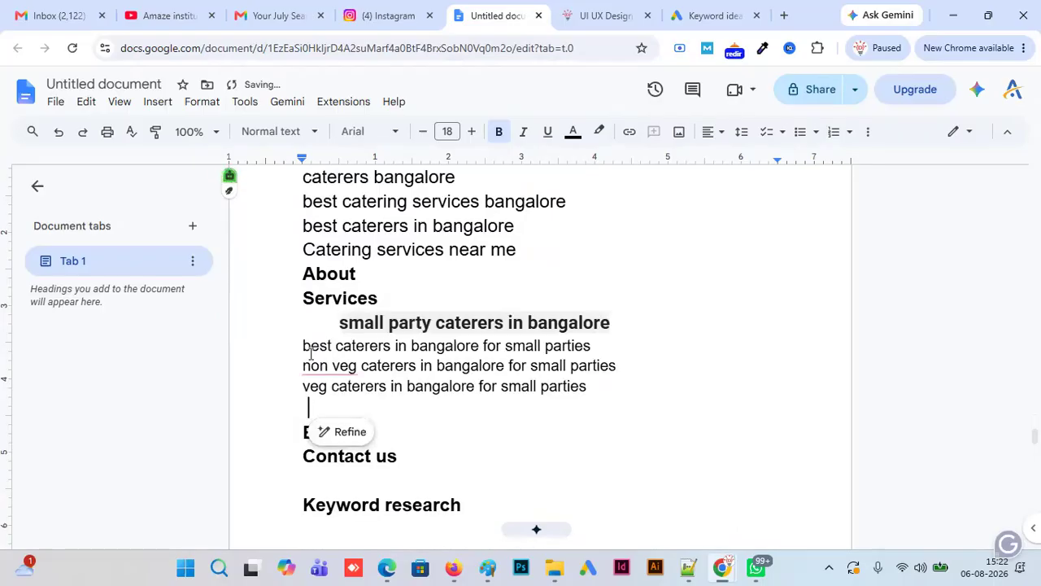
- Indent the three small party keywords under Services to line up with their "small party caterers in bangalore" heading
{"action": "left_click", "coordinate": [304, 346]}
{"action": "key", "text": "Tab"}
{"action": "left_click", "coordinate": [306, 366]}
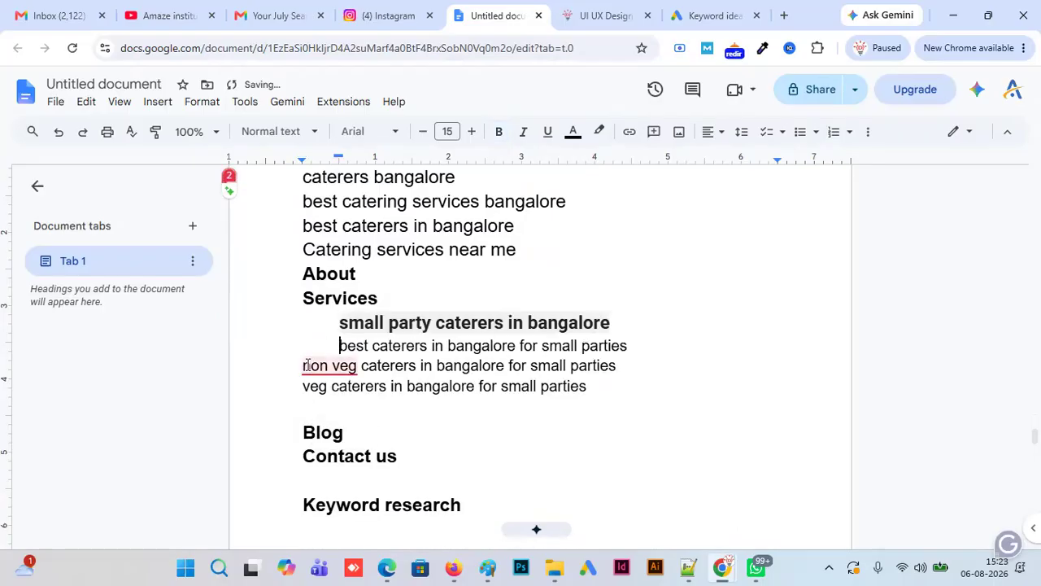
{"action": "key", "text": "Tab"}
{"action": "key", "text": "End"}
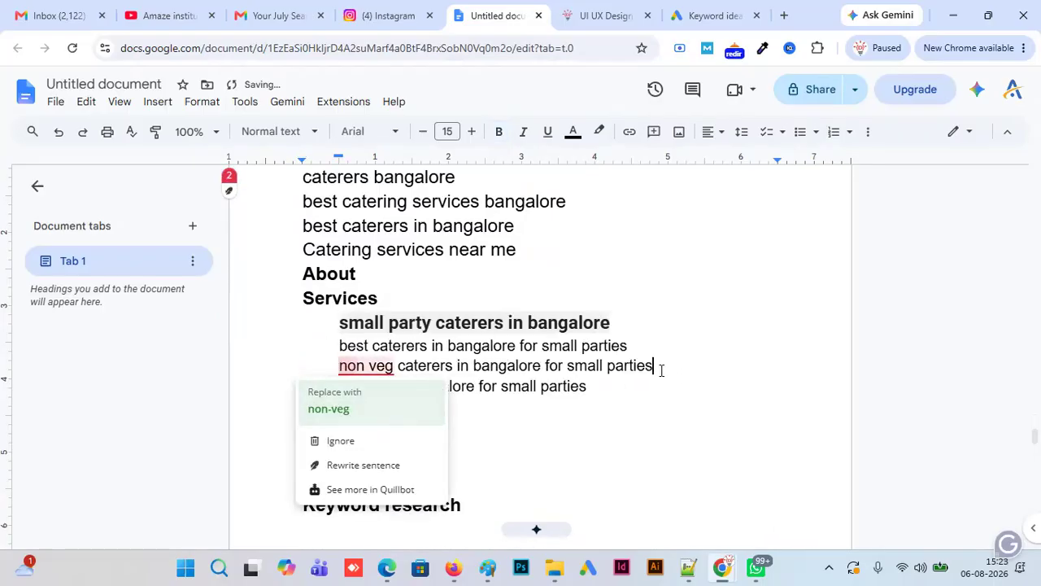
{"action": "key", "text": "Tab"}
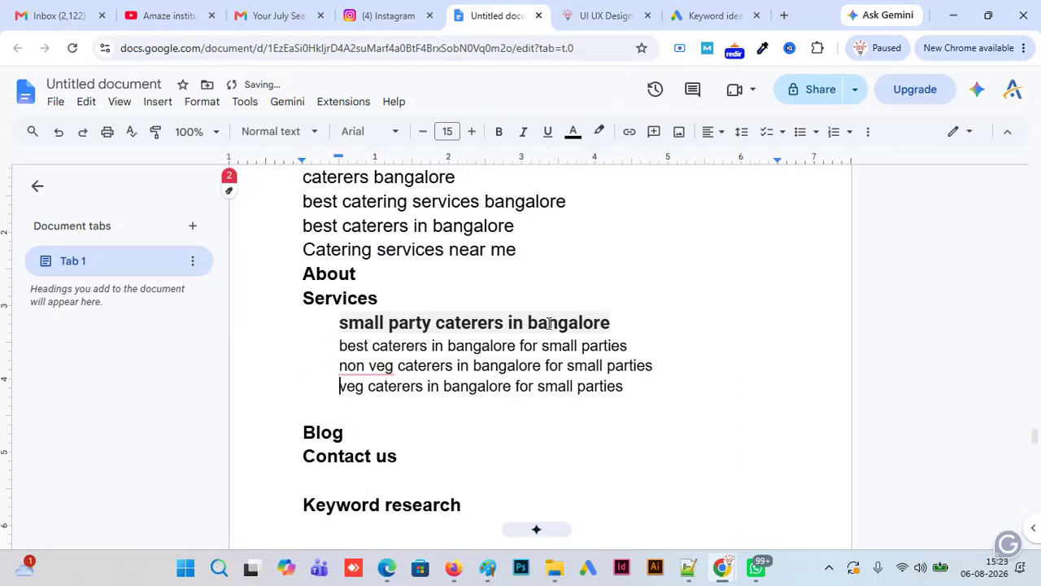
- Append "(seperate page)" to the "small party caterers in bangalore" heading under Services
{"action": "left_click", "coordinate": [620, 322]}
{"action": "type", "text": "("}
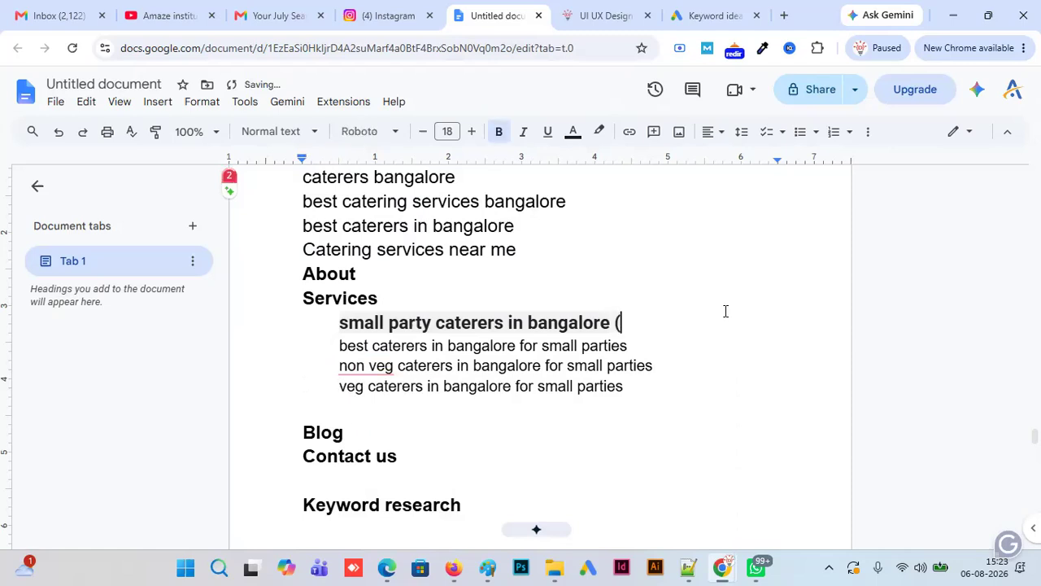
{"action": "type", "text": "sep"}
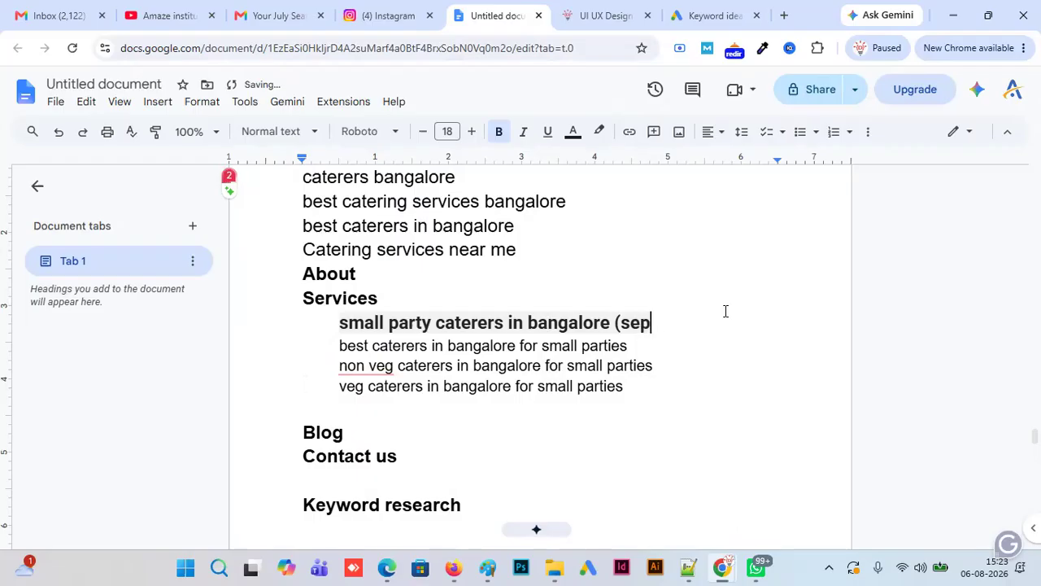
{"action": "type", "text": "erate "}
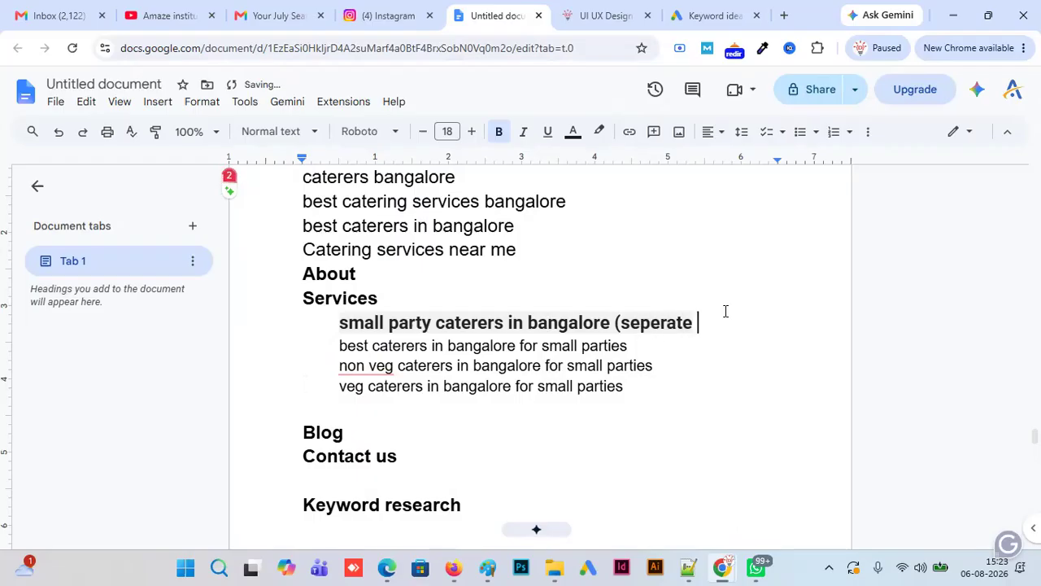
{"action": "type", "text": "page)"}
- Move the "corporate caterers in bangalore" heading and its three keywords from the Keyword research section to below the small party group under Services
{"action": "left_click", "coordinate": [628, 389]}
{"action": "key", "text": "Return"}
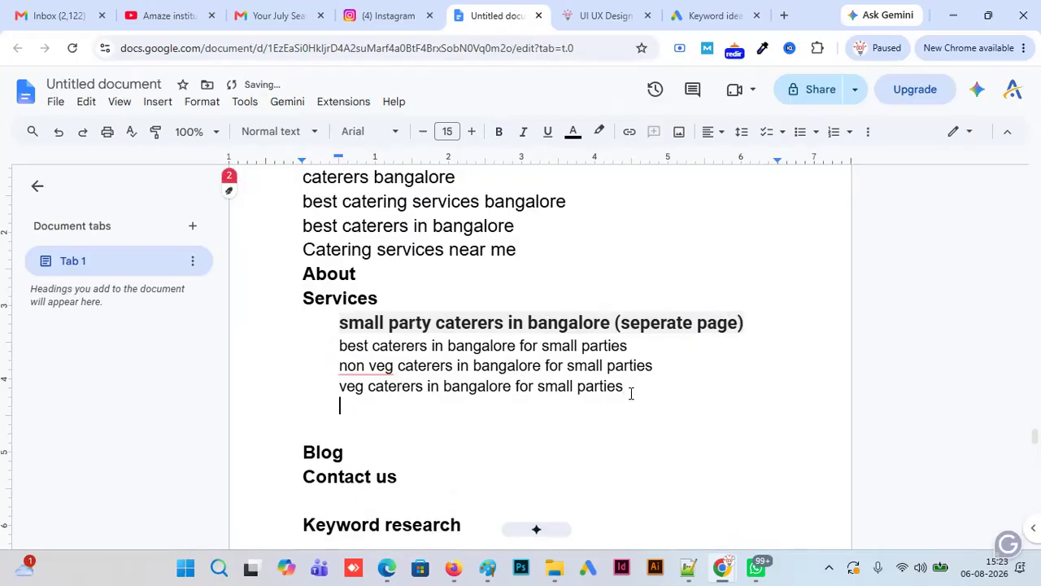
{"action": "key", "text": "Return"}
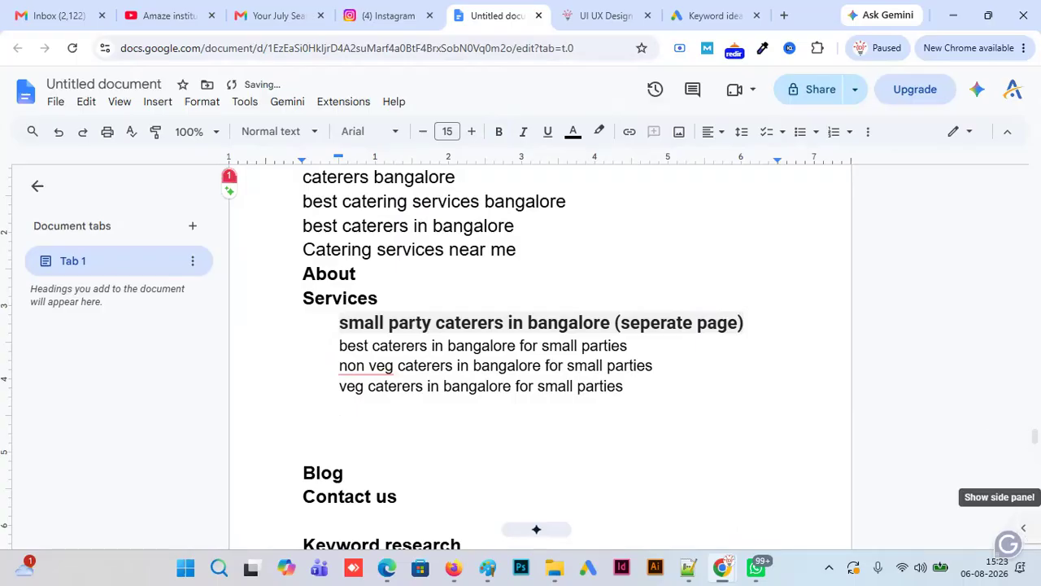
{"action": "scroll", "coordinate": [1034, 443], "scroll_direction": "down", "scroll_amount": 2}
{"action": "scroll", "coordinate": [536, 530], "scroll_direction": "down", "scroll_amount": 3}
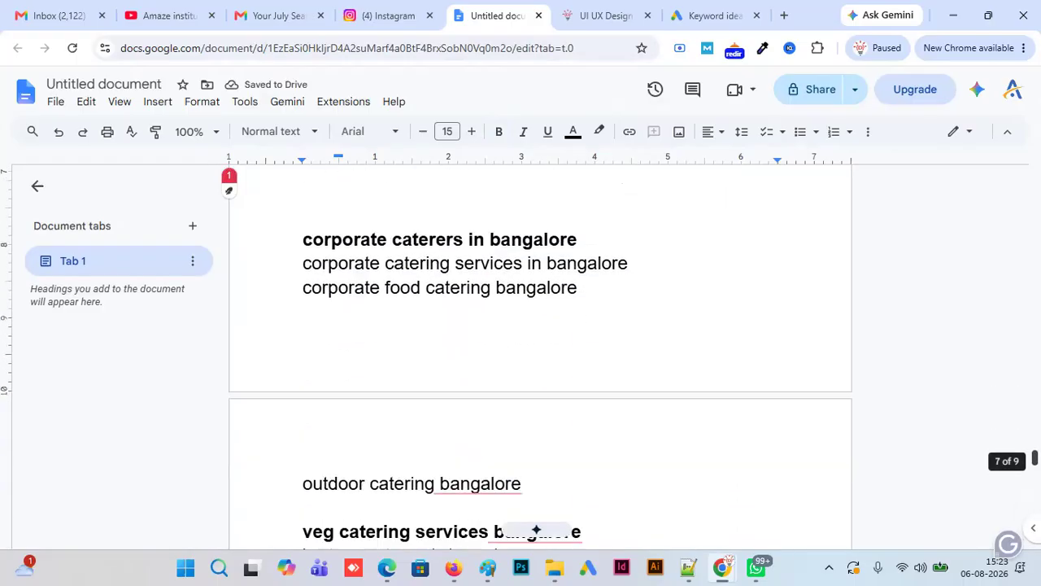
{"action": "left_click_drag", "start_coordinate": [552, 425], "coordinate": [301, 180]}
{"action": "key", "text": "ctrl+c"}
{"action": "key", "text": "BackSpace"}
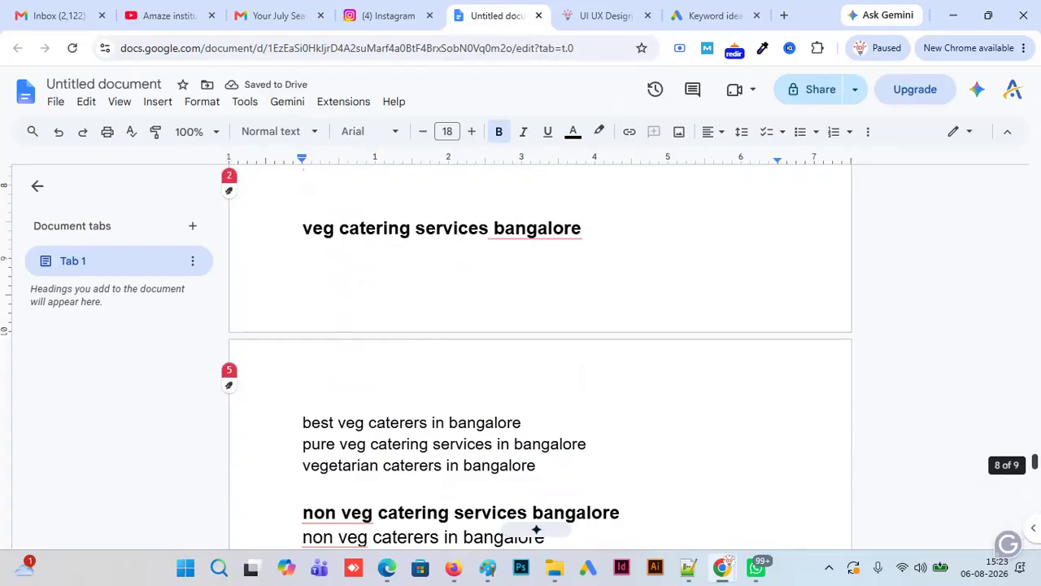
{"action": "scroll", "coordinate": [537, 358], "scroll_direction": "up", "scroll_amount": 5}
{"action": "scroll", "coordinate": [361, 432], "scroll_direction": "up", "scroll_amount": 1}
{"action": "left_click", "coordinate": [360, 432]}
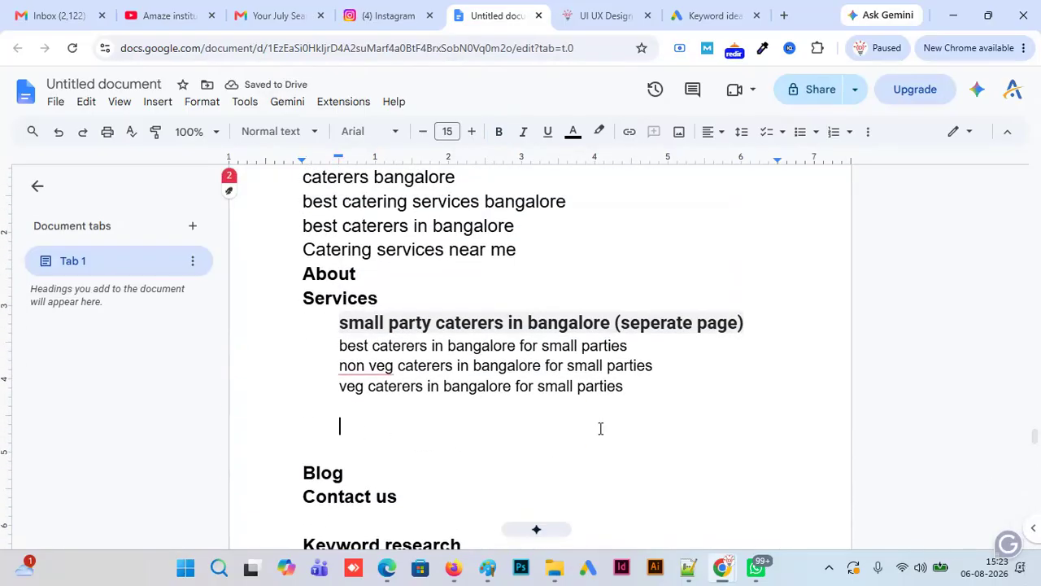
{"action": "key", "text": "ctrl+v"}
- Indent the "corporate caterers in bangalore" heading and its three keywords to line up with the small party group
{"action": "left_click", "coordinate": [306, 432]}
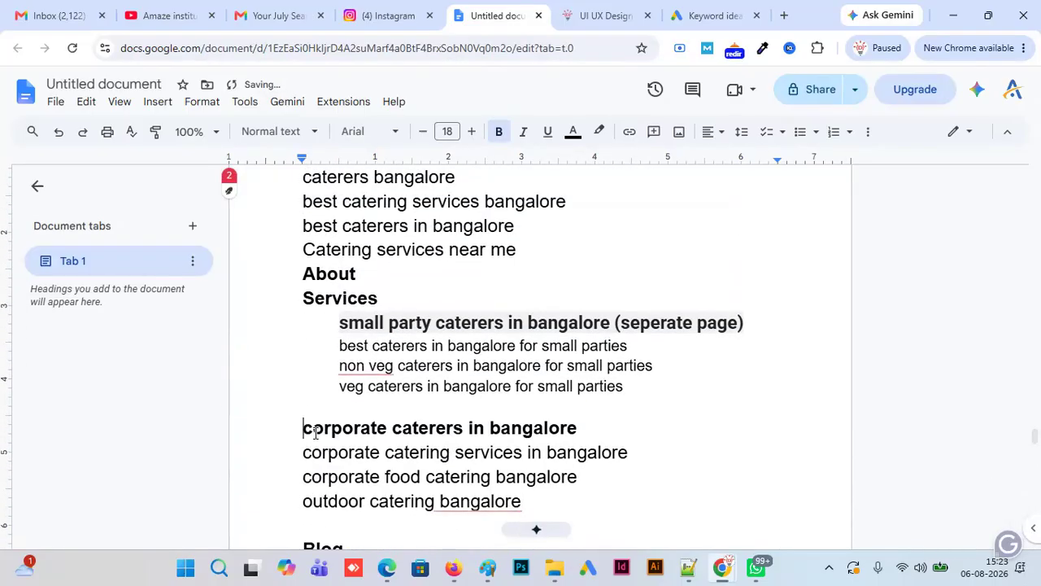
{"action": "key", "text": "Tab"}
{"action": "left_click", "coordinate": [305, 452]}
{"action": "key", "text": "Tab"}
{"action": "key", "text": "Tab"}
{"action": "left_click", "coordinate": [305, 498]}
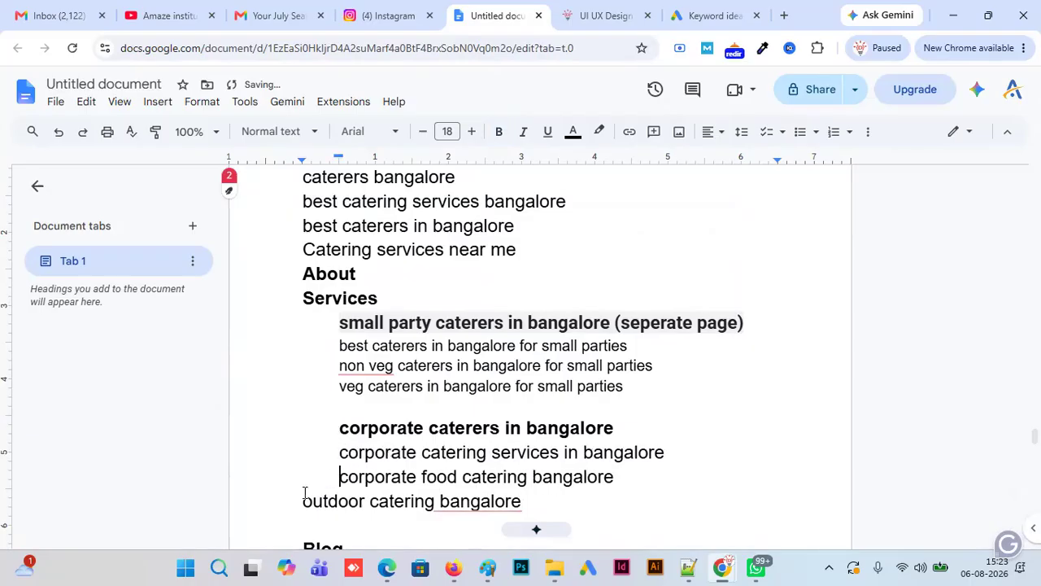
{"action": "key", "text": "Tab"}
- Copy "(seperate page)" from the small party heading to the end of the "corporate caterers in bangalore" heading
{"action": "left_click_drag", "start_coordinate": [747, 323], "coordinate": [615, 323]}
{"action": "key", "text": "ctrl+c"}
{"action": "left_click", "coordinate": [641, 420]}
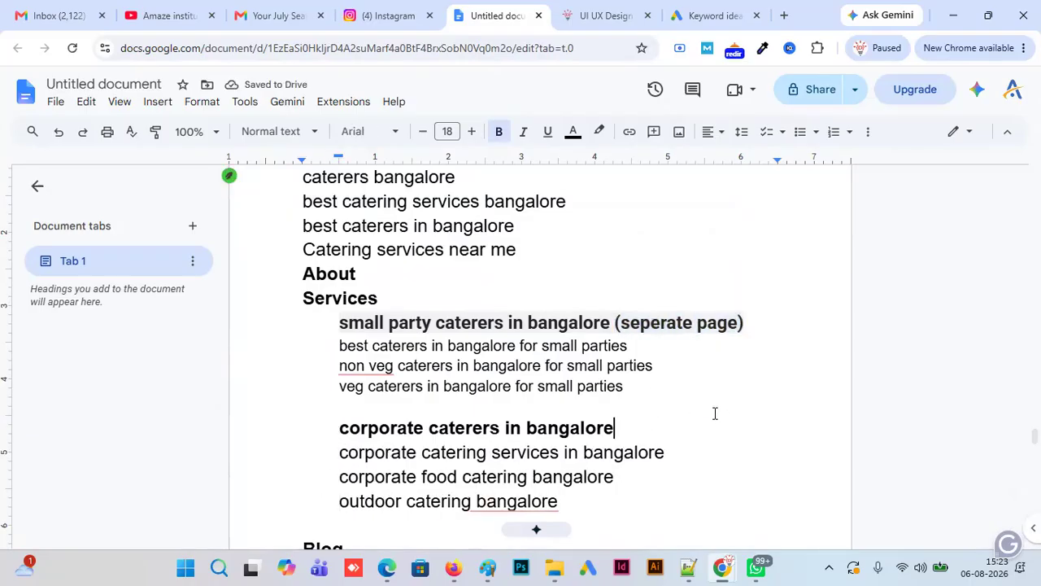
{"action": "key", "text": "ctrl+v"}
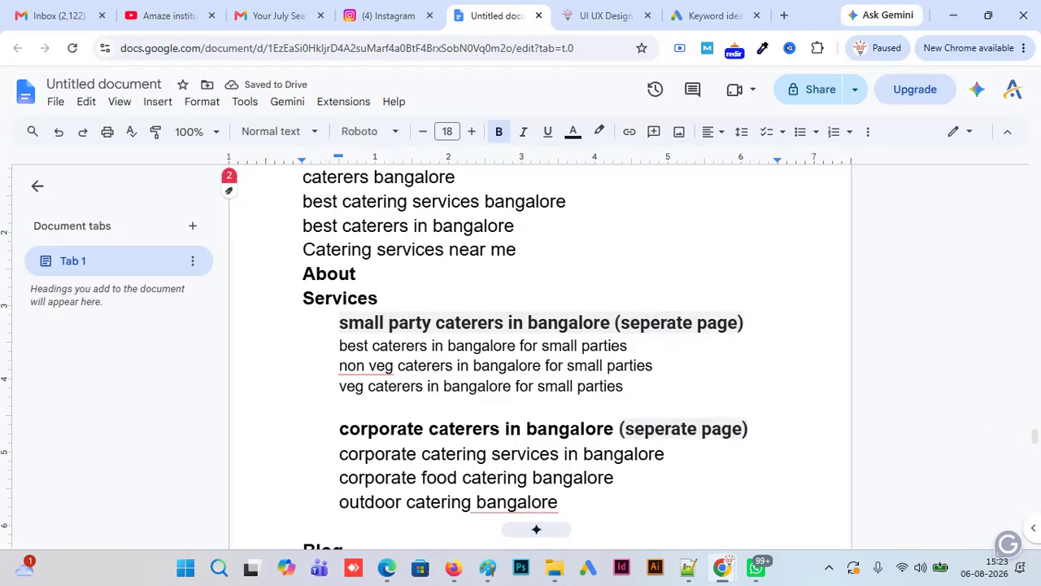
- Move the "veg catering services bangalore" heading and its three keywords from the Keyword research section to below the corporate group under Services
{"action": "scroll", "coordinate": [537, 366], "scroll_direction": "down", "scroll_amount": 10}
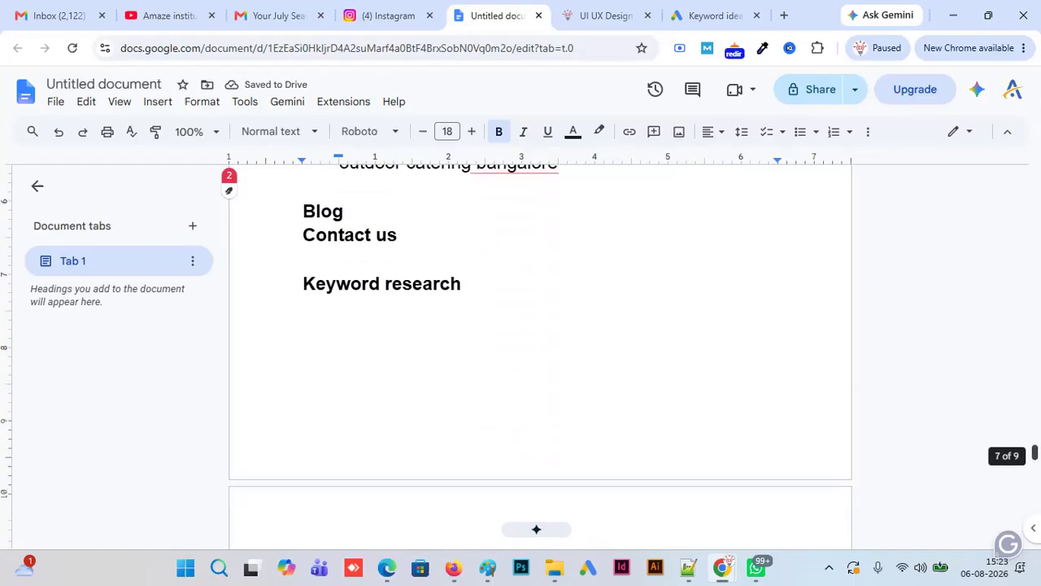
{"action": "left_click_drag", "start_coordinate": [556, 419], "coordinate": [253, 312]}
{"action": "key", "text": "BackSpace"}
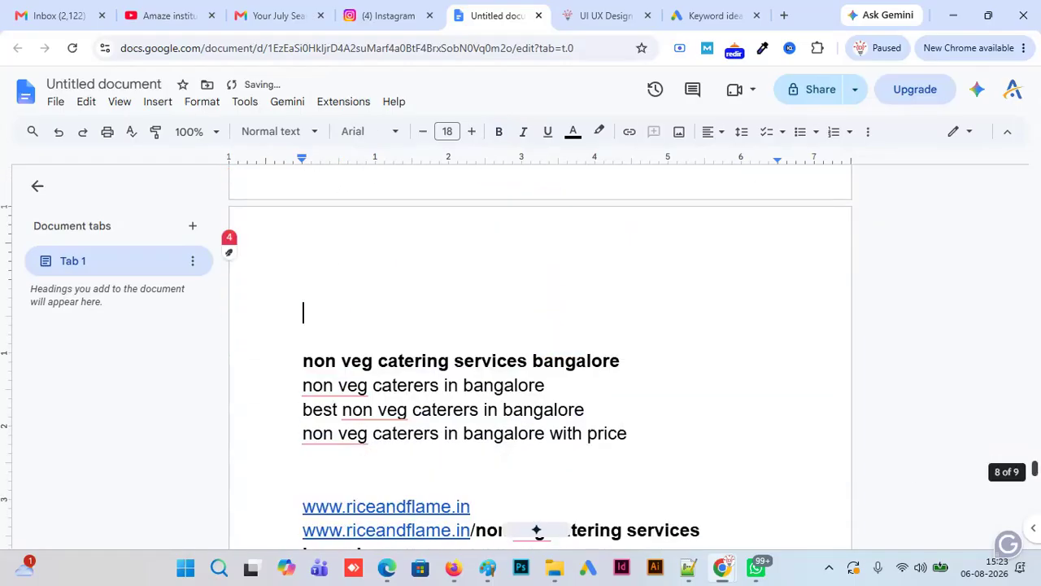
{"action": "scroll", "coordinate": [536, 529], "scroll_direction": "up", "scroll_amount": 10}
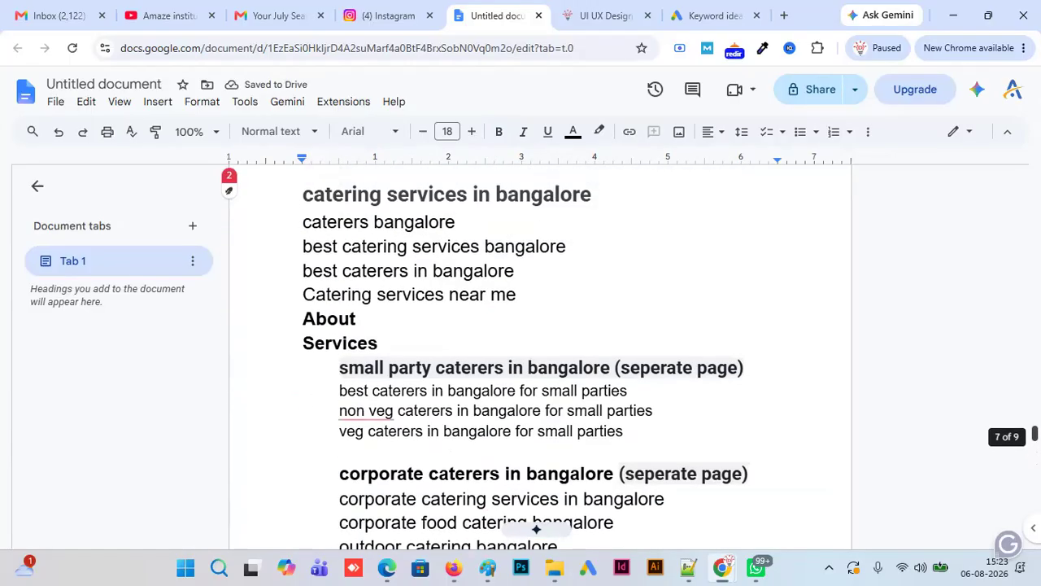
{"action": "scroll", "coordinate": [536, 529], "scroll_direction": "down", "scroll_amount": 1}
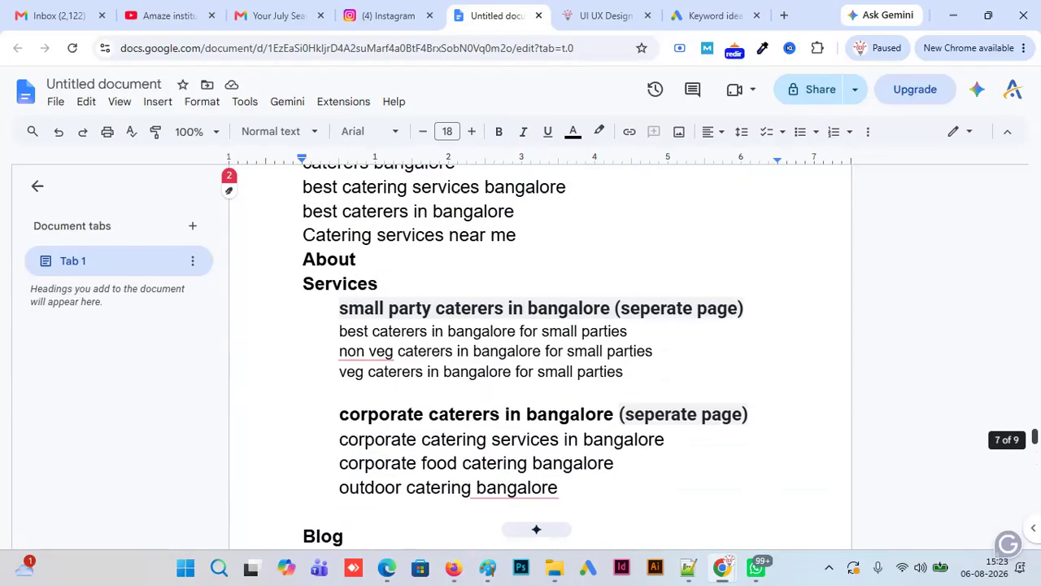
{"action": "scroll", "coordinate": [537, 530], "scroll_direction": "down", "scroll_amount": 1}
{"action": "left_click", "coordinate": [599, 450]}
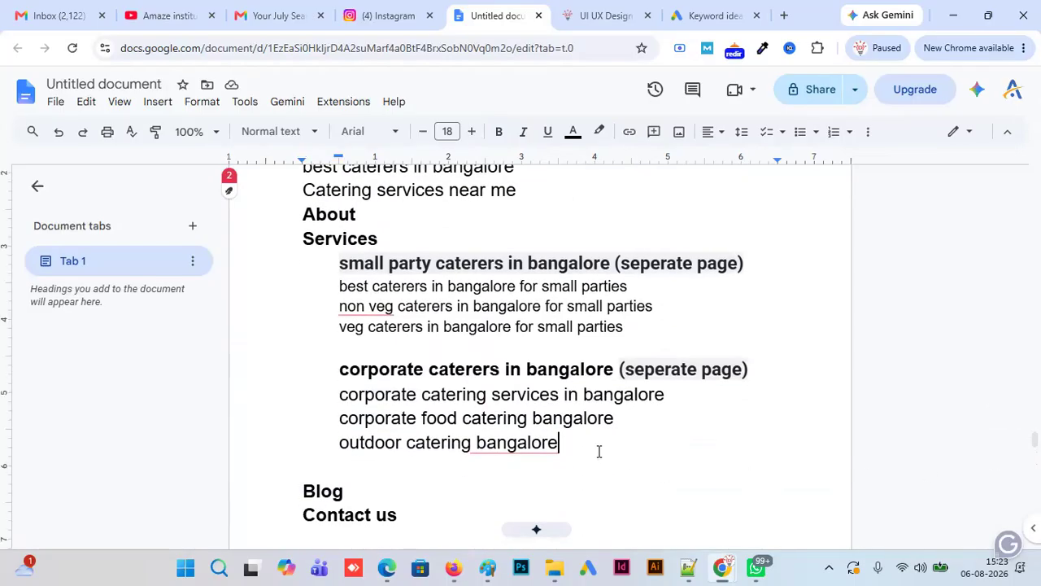
{"action": "key", "text": "Return"}
{"action": "key", "text": "Return"}
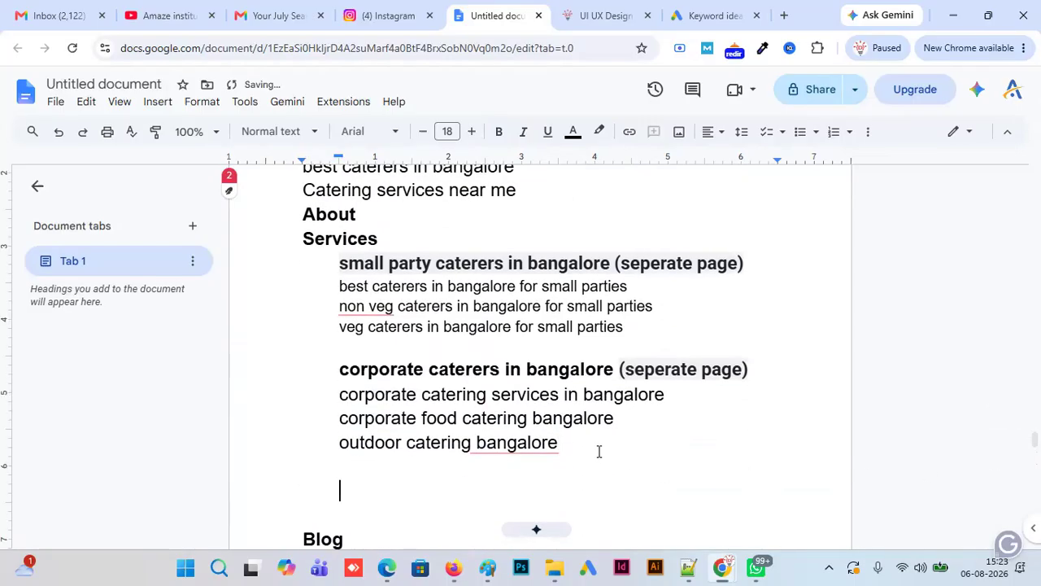
{"action": "key", "text": "ctrl+v"}
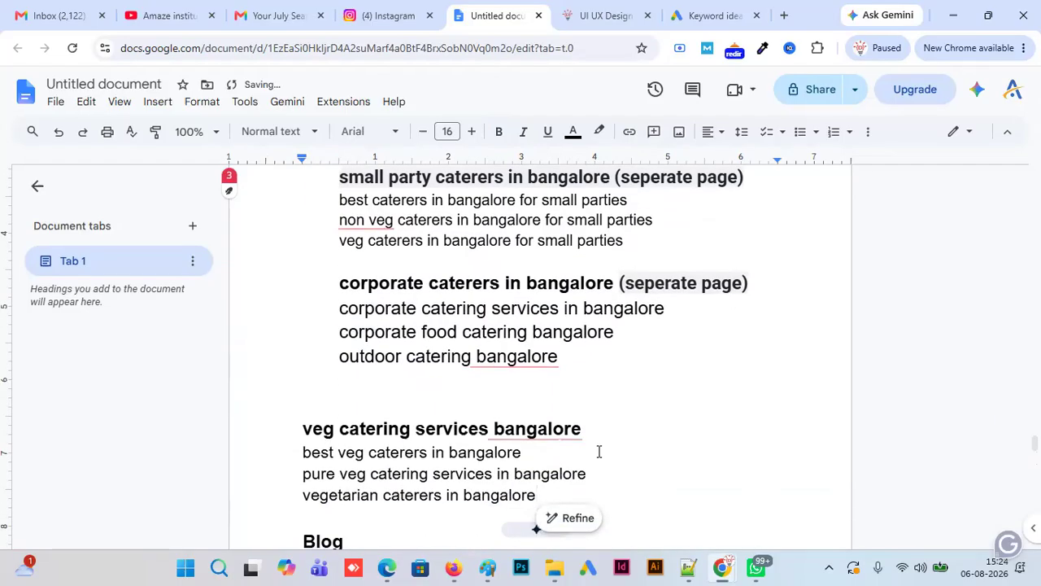
- Indent the "veg catering services bangalore" heading and its three keywords to line up with the corporate group
{"action": "left_click", "coordinate": [304, 429]}
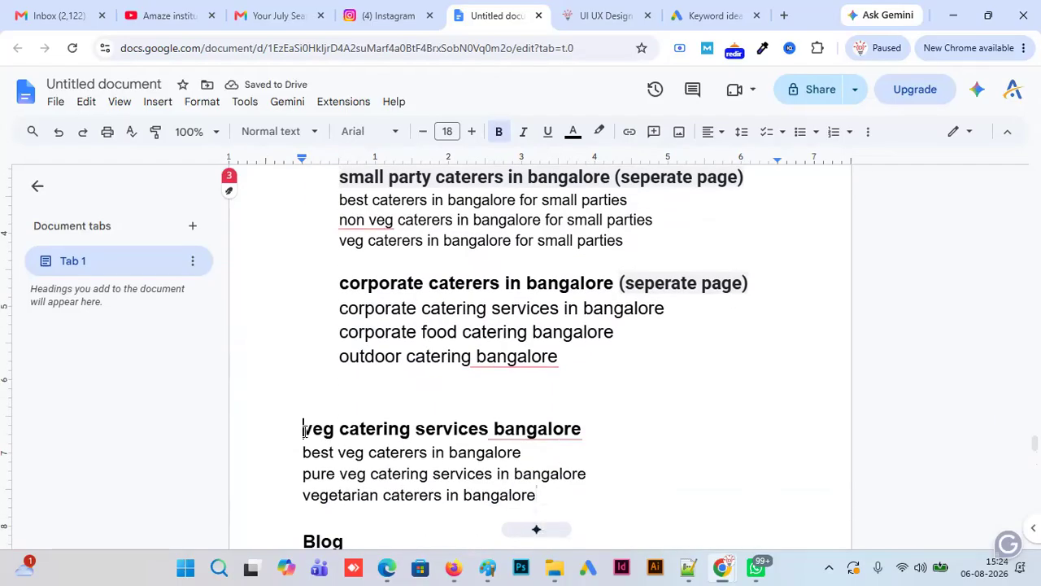
{"action": "key", "text": "Tab"}
{"action": "left_click", "coordinate": [304, 452]}
{"action": "key", "text": "Tab"}
{"action": "left_click", "coordinate": [305, 473]}
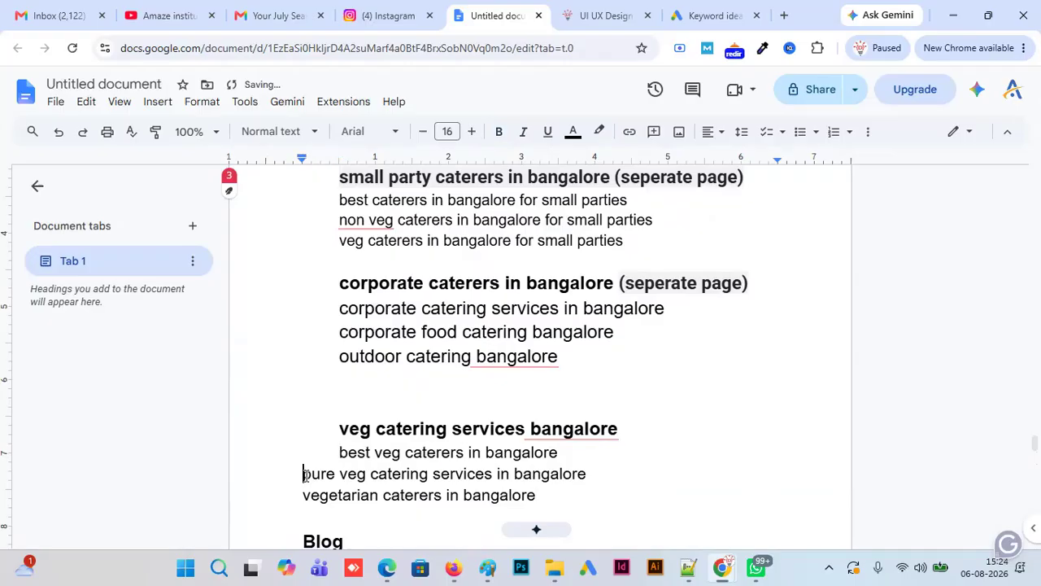
{"action": "key", "text": "Tab"}
{"action": "left_click", "coordinate": [305, 496]}
{"action": "key", "text": "Tab"}
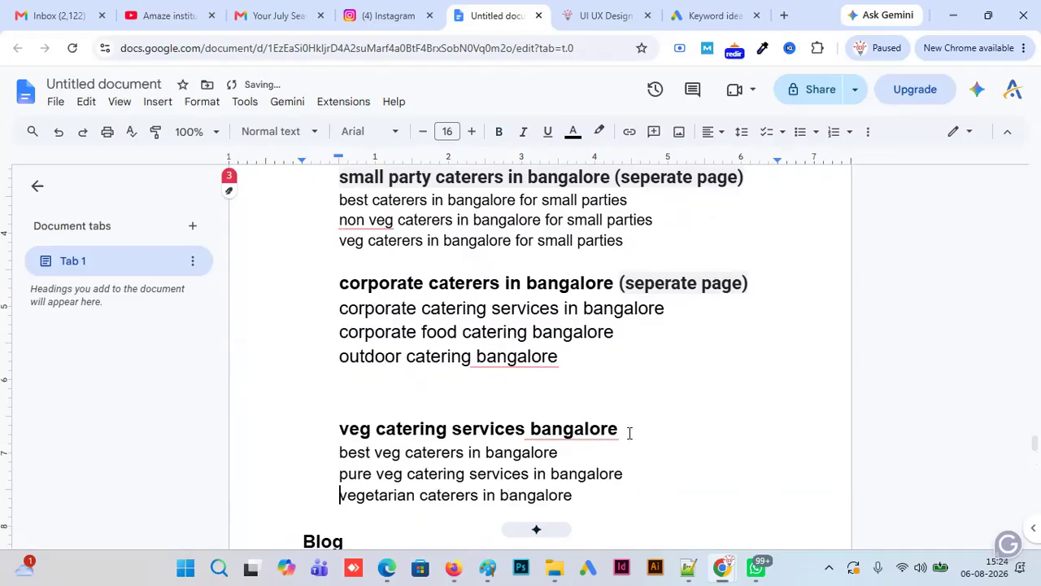
- Copy "(seperate page)" to the end of the "veg catering services bangalore" heading, leaving no extra line below it
{"action": "left_click_drag", "start_coordinate": [614, 282], "coordinate": [764, 283]}
{"action": "key", "text": "ctrl+c"}
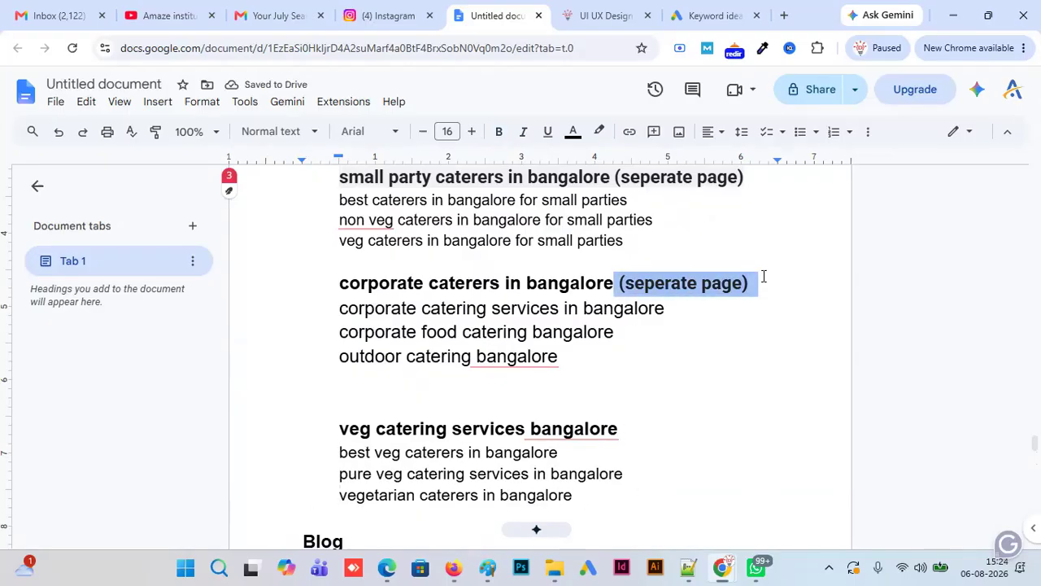
{"action": "left_click", "coordinate": [647, 432]}
{"action": "key", "text": "ctrl+v"}
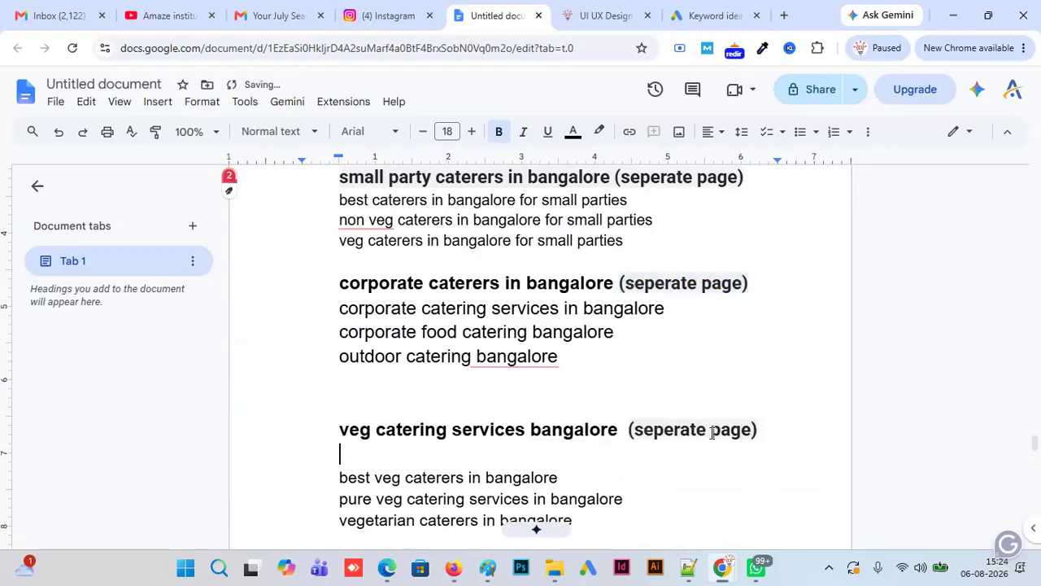
{"action": "key", "text": "BackSpace"}
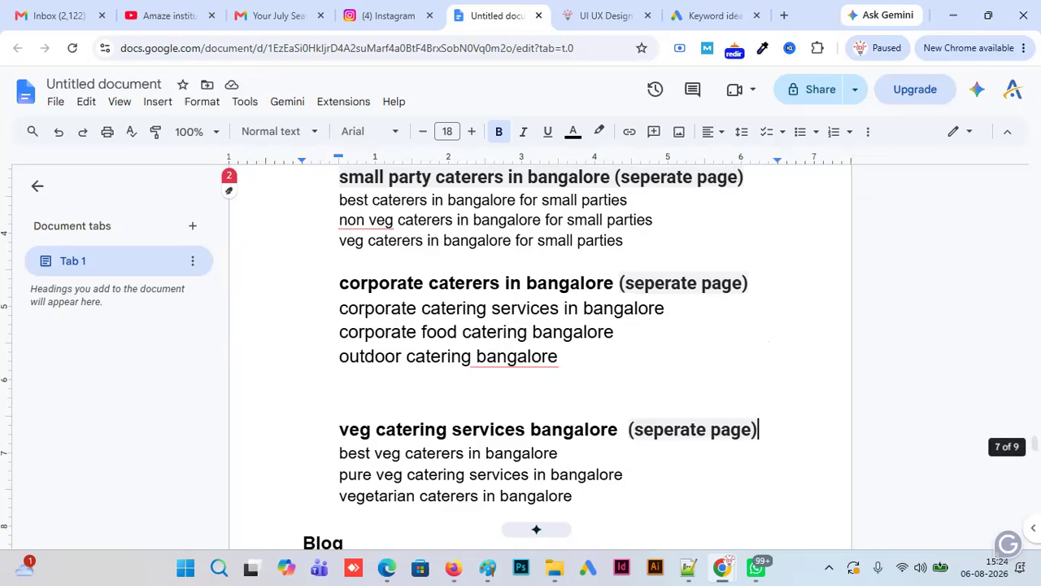
- Cut the "non veg catering services bangalore" heading and its three keywords from the Keyword research section and delete the leftover blank lines
{"action": "scroll", "coordinate": [537, 350], "scroll_direction": "down", "scroll_amount": 8}
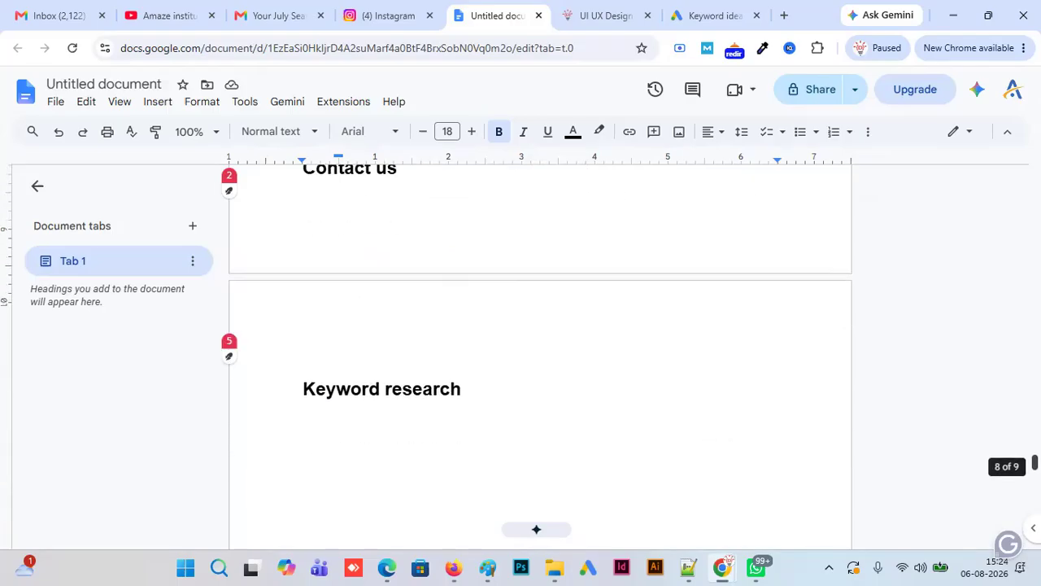
{"action": "scroll", "coordinate": [569, 382], "scroll_direction": "down", "scroll_amount": 1}
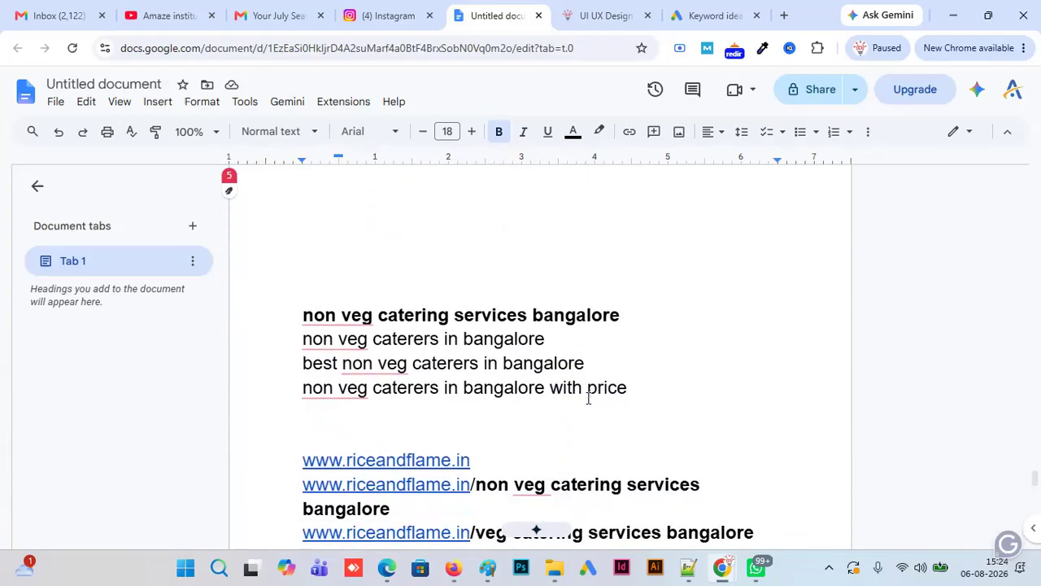
{"action": "left_click_drag", "start_coordinate": [631, 388], "coordinate": [291, 286]}
{"action": "key", "text": "ctrl+c"}
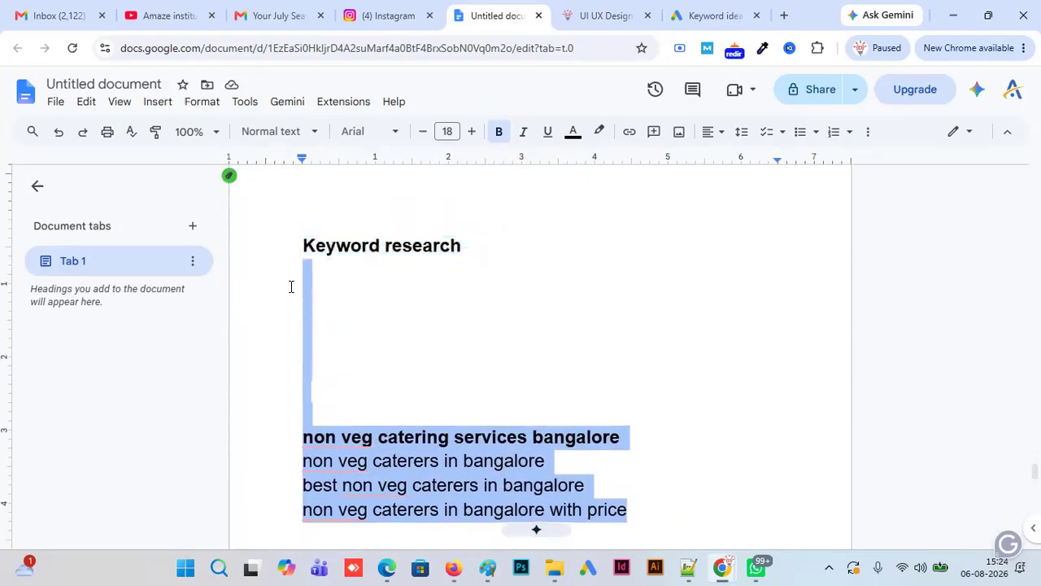
{"action": "key", "text": "BackSpace"}
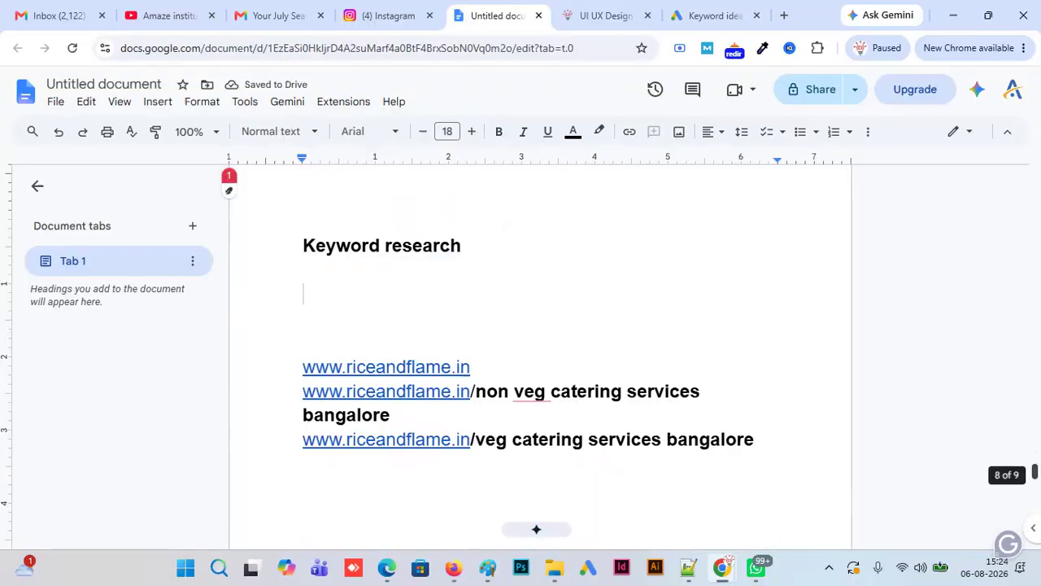
{"action": "scroll", "coordinate": [366, 461], "scroll_direction": "up", "scroll_amount": 3}
{"action": "key", "text": "BackSpace"}
{"action": "key", "text": "BackSpace"}
{"action": "key", "text": "BackSpace"}
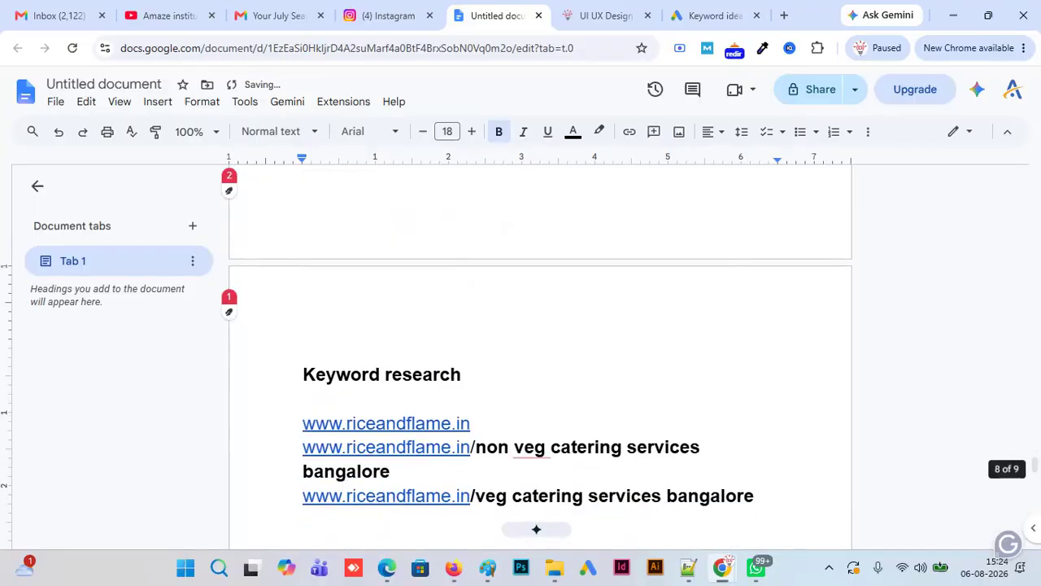
- Paste the non veg catering heading and keywords below the veg catering group under Services, after a blank line
{"action": "scroll", "coordinate": [600, 360], "scroll_direction": "up", "scroll_amount": 5}
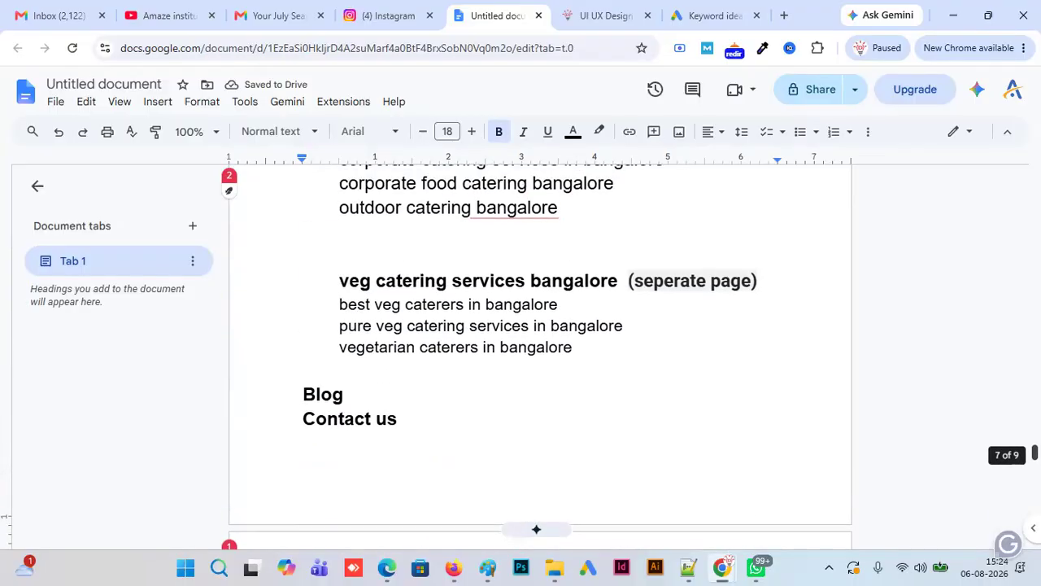
{"action": "left_click", "coordinate": [716, 355]}
{"action": "key", "text": "Return"}
{"action": "key", "text": "Return"}
{"action": "key", "text": "ctrl+v"}
- Indent the "non veg catering services bangalore" heading and its three keywords to match the other groups under Services
{"action": "left_click", "coordinate": [301, 422]}
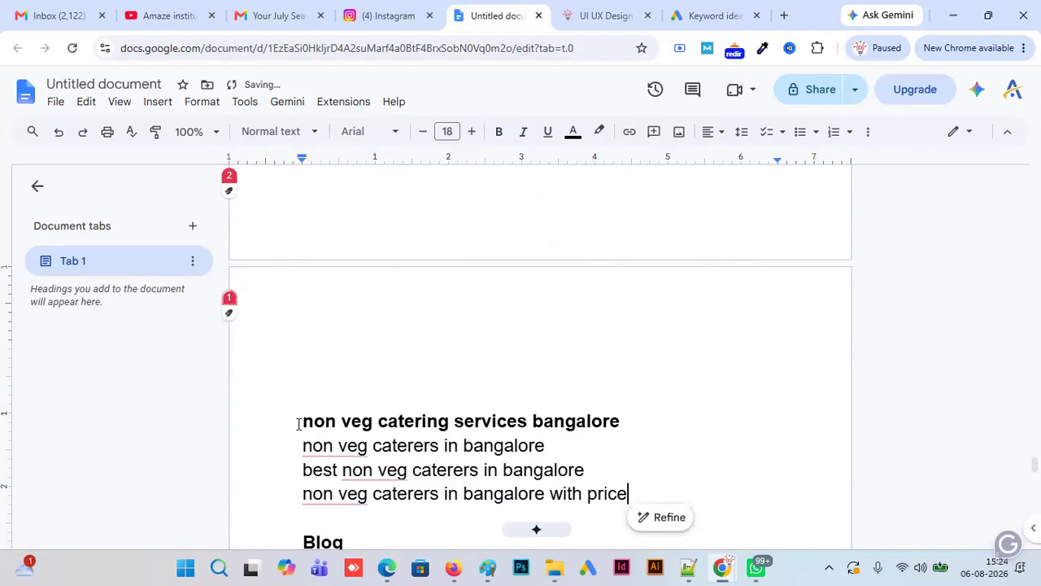
{"action": "key", "text": "Tab"}
{"action": "left_click", "coordinate": [295, 445]}
{"action": "key", "text": "Tab"}
{"action": "left_click", "coordinate": [299, 469]}
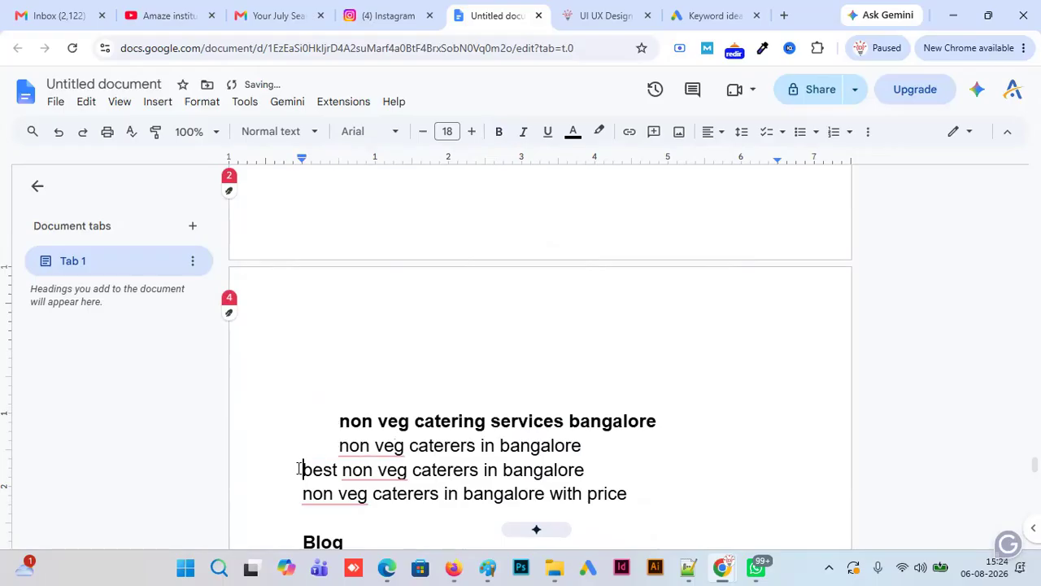
{"action": "key", "text": "Tab"}
{"action": "left_click", "coordinate": [299, 493]}
{"action": "key", "text": "Tab"}
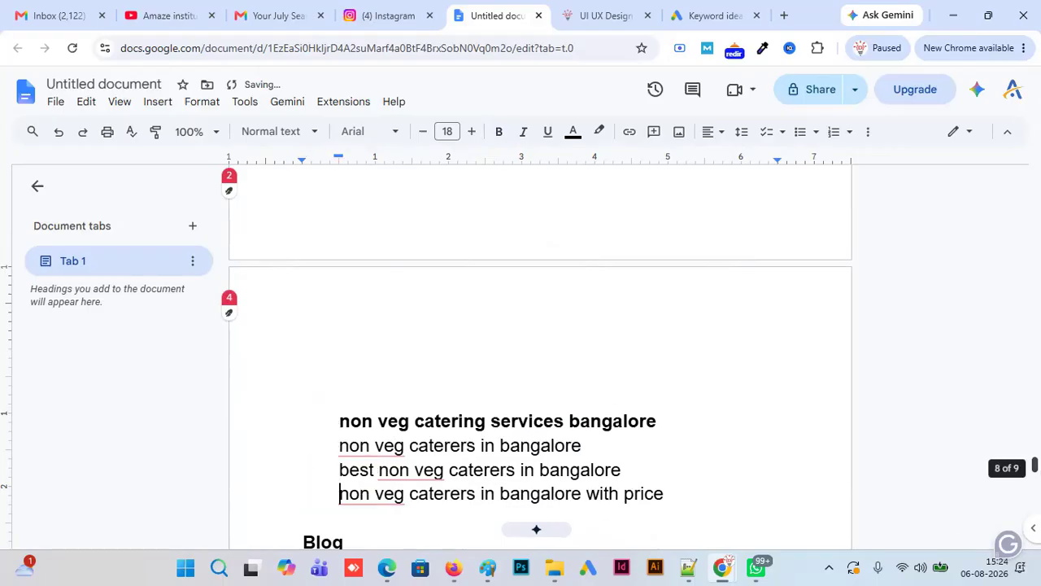
- Append the "(seperate page)" note from the veg catering heading to the "non veg catering services bangalore" heading
{"action": "left_click_drag", "start_coordinate": [1035, 464], "coordinate": [1035, 452]}
{"action": "left_click_drag", "start_coordinate": [628, 265], "coordinate": [770, 265]}
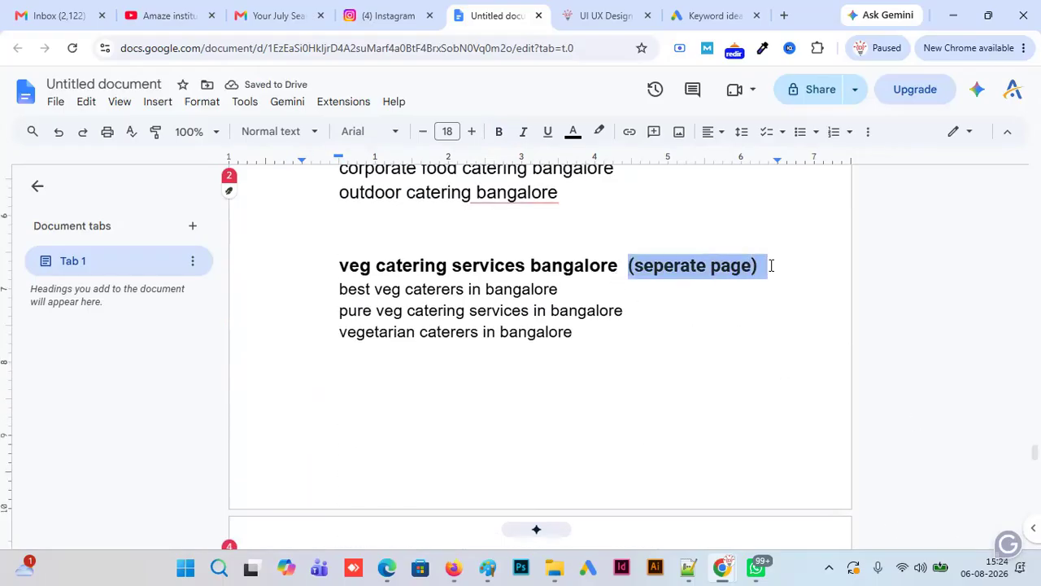
{"action": "key", "text": "ctrl+x"}
{"action": "scroll", "coordinate": [540, 350], "scroll_direction": "down", "scroll_amount": 4}
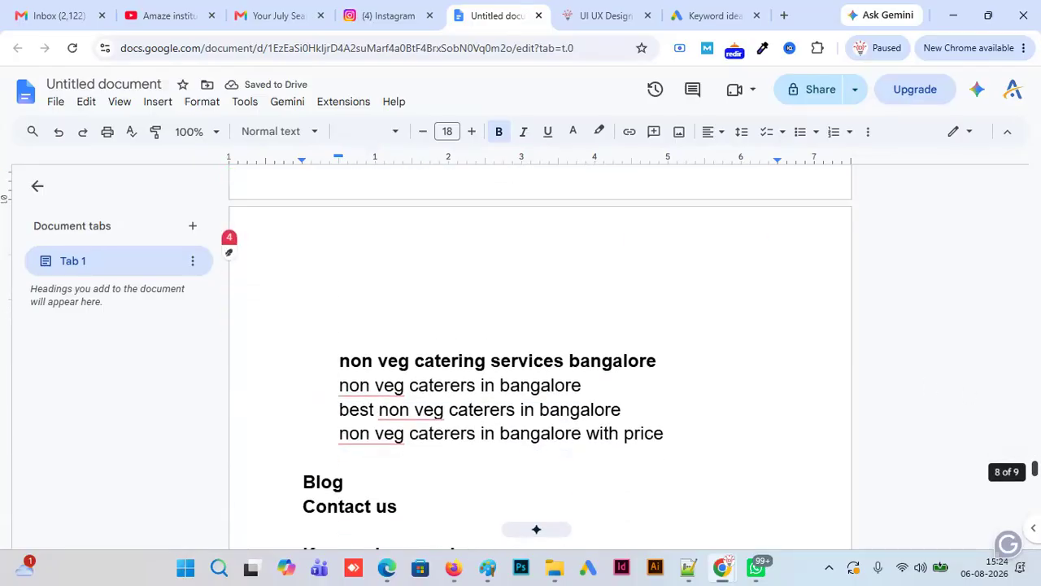
{"action": "left_click", "coordinate": [660, 361]}
{"action": "key", "text": "ctrl+v"}
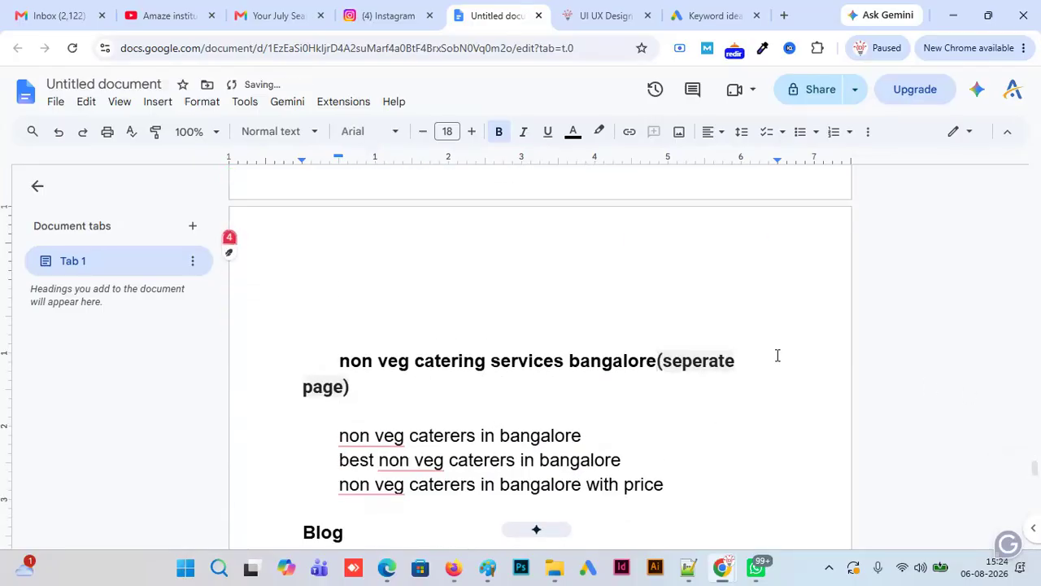
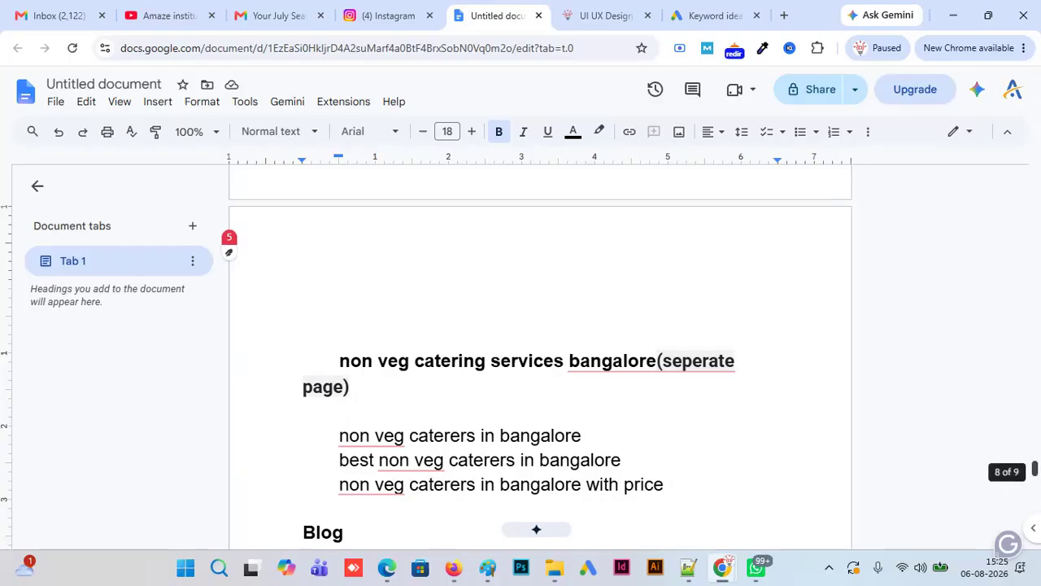
- Switch to the WordPress admin, create and publish a page titled "Home", and return to the list of pages
{"action": "left_click_drag", "start_coordinate": [1036, 468], "coordinate": [1035, 425]}
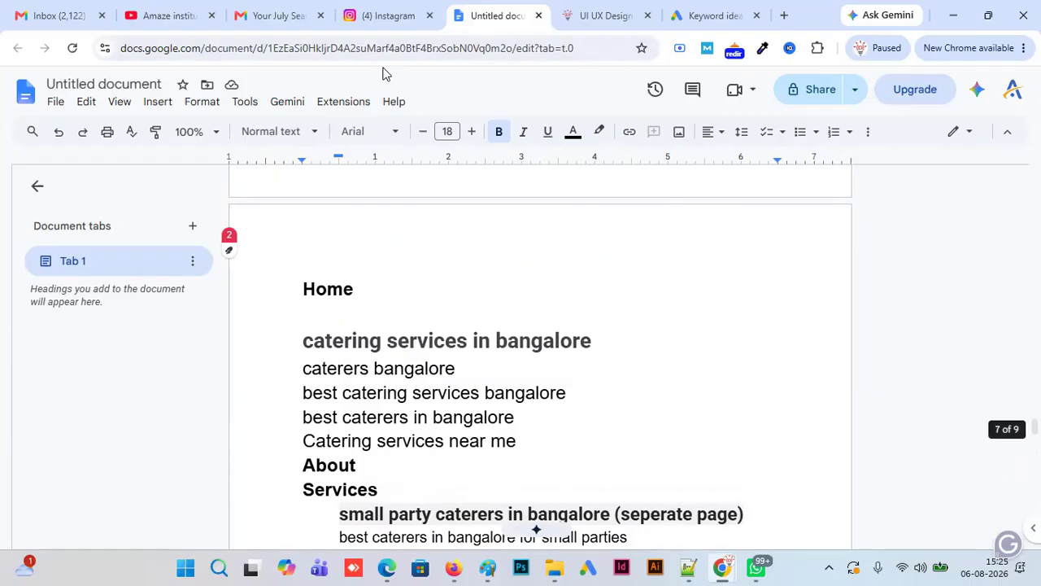
{"action": "left_click", "coordinate": [453, 567]}
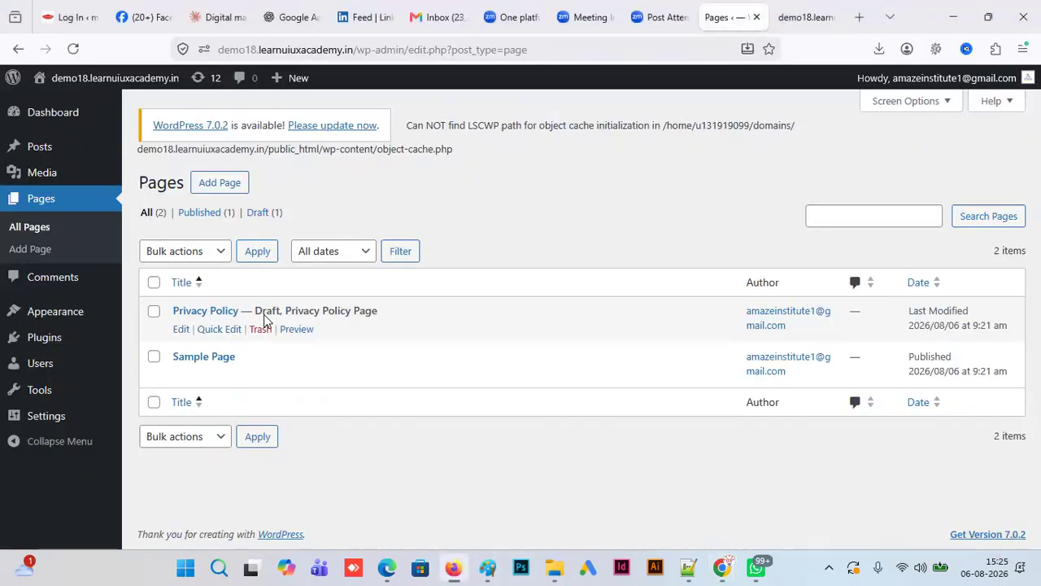
{"action": "left_click", "coordinate": [216, 182]}
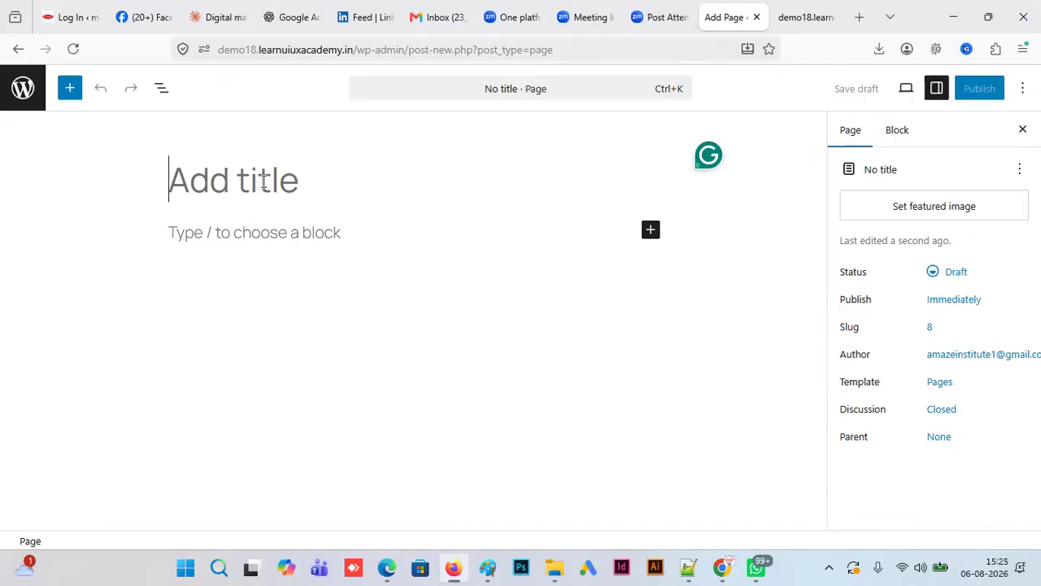
{"action": "type", "text": "Home"}
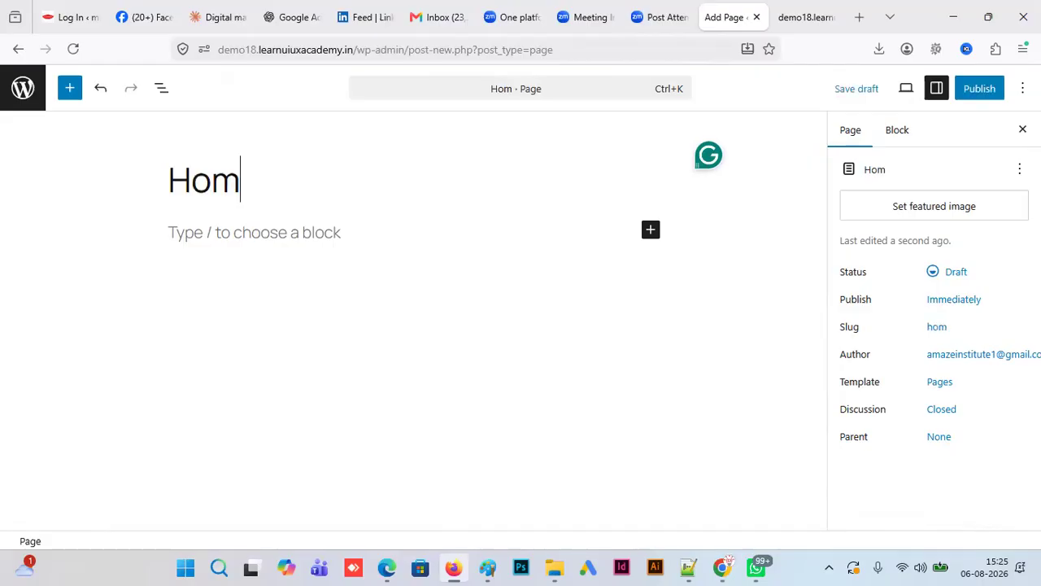
{"action": "left_click", "coordinate": [991, 87]}
{"action": "left_click", "coordinate": [984, 87]}
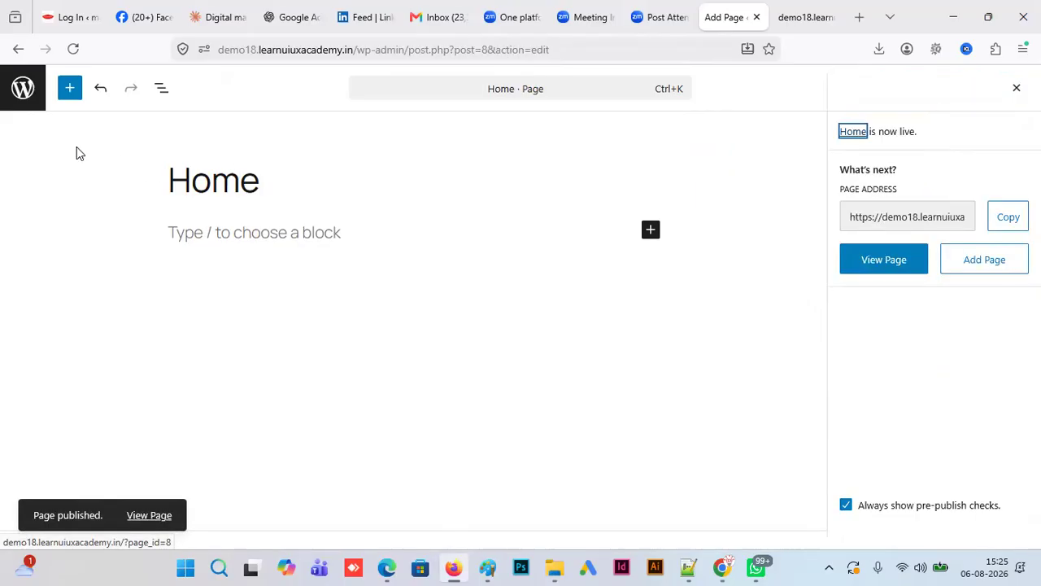
{"action": "left_click", "coordinate": [20, 96]}
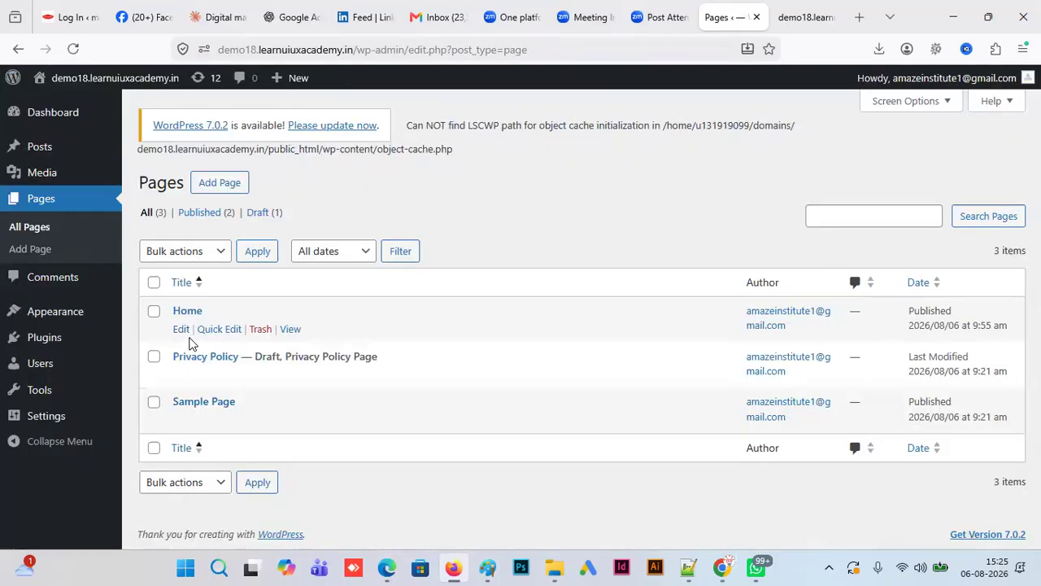
- Start a new page and copy the heading "small party caterers in bangalore" from the Google Docs keyword document, without its page note
{"action": "left_click", "coordinate": [219, 183]}
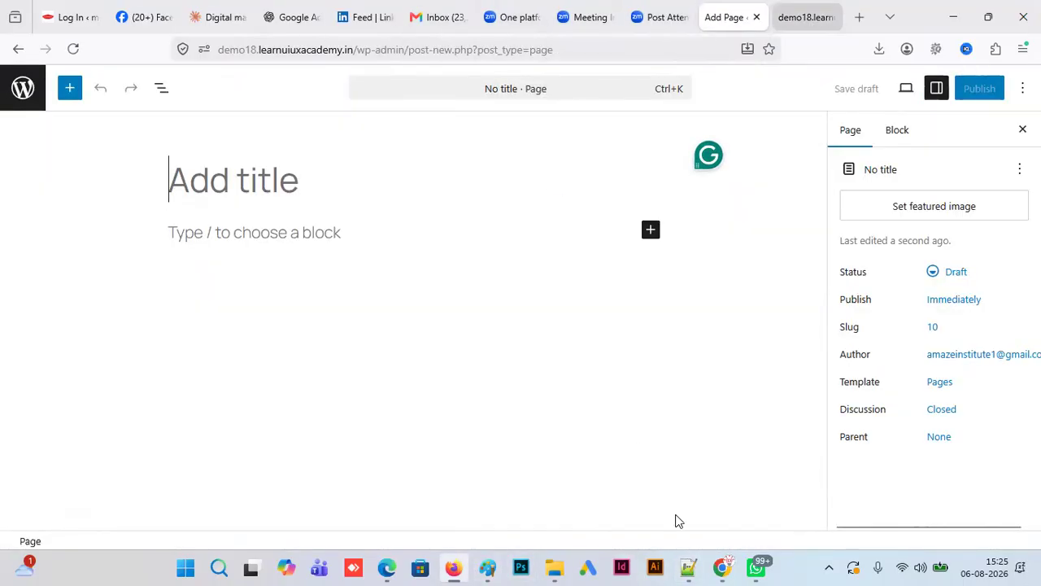
{"action": "mouse_move", "coordinate": [713, 567]}
{"action": "left_click", "coordinate": [609, 511]}
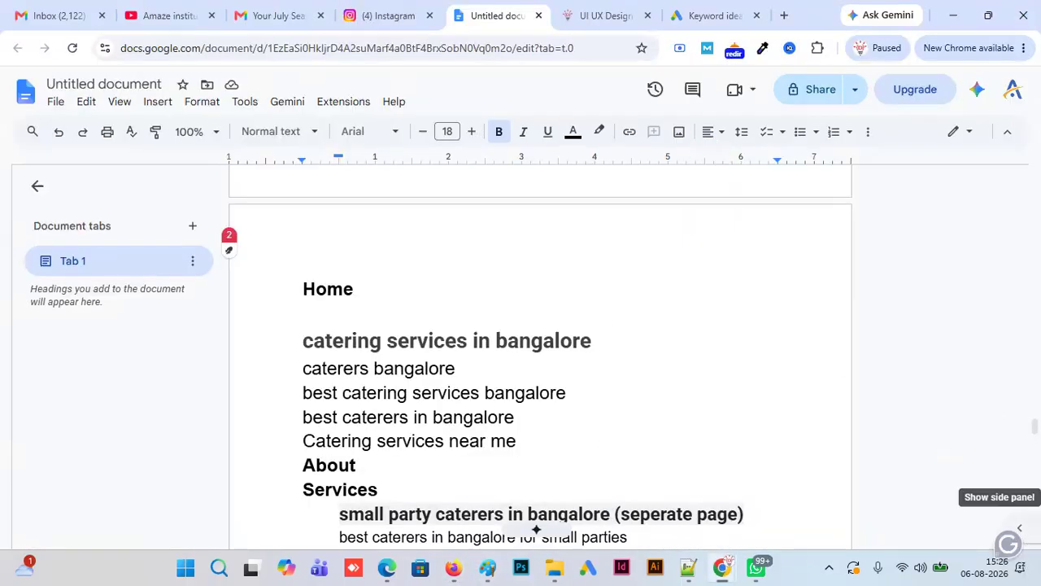
{"action": "scroll", "coordinate": [1035, 426], "scroll_direction": "down", "scroll_amount": 2}
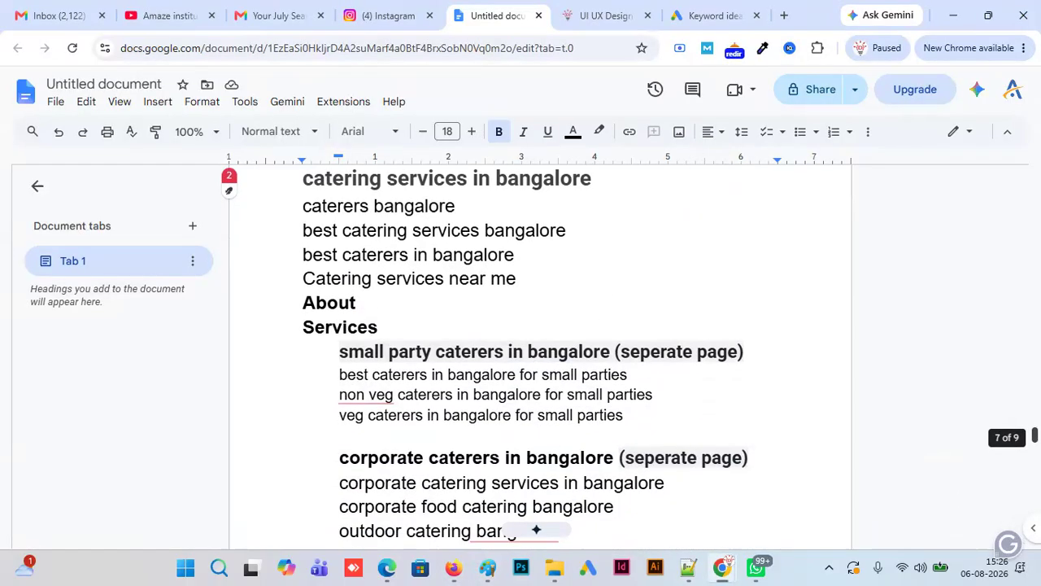
{"action": "left_click_drag", "start_coordinate": [610, 351], "coordinate": [337, 352]}
{"action": "key", "text": "ctrl+c"}
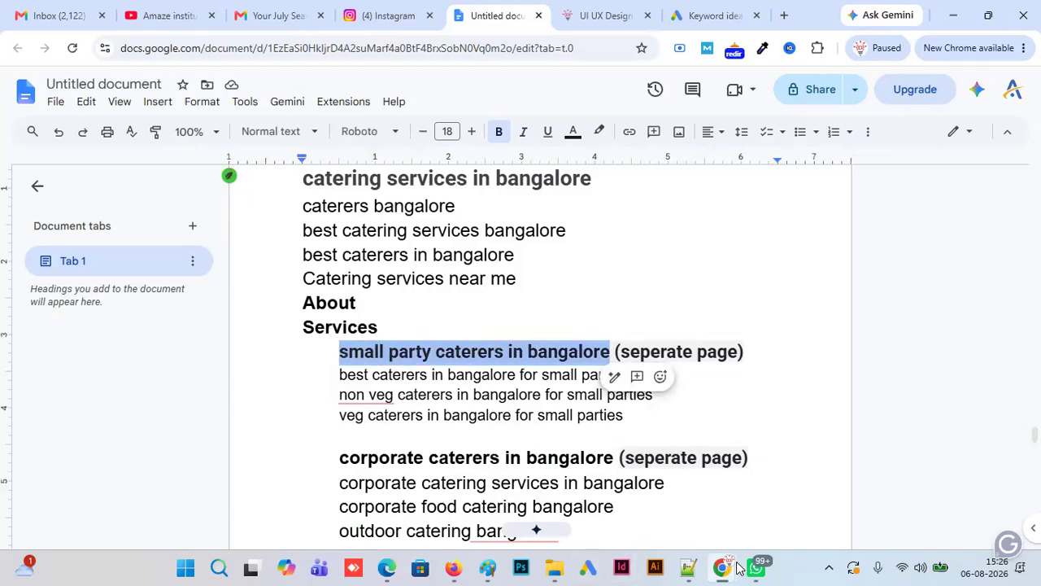
- Back in WordPress, title the new page "Small party caterers in bangalore" with a capital S, publish it, and return to the page list
{"action": "left_click", "coordinate": [454, 568]}
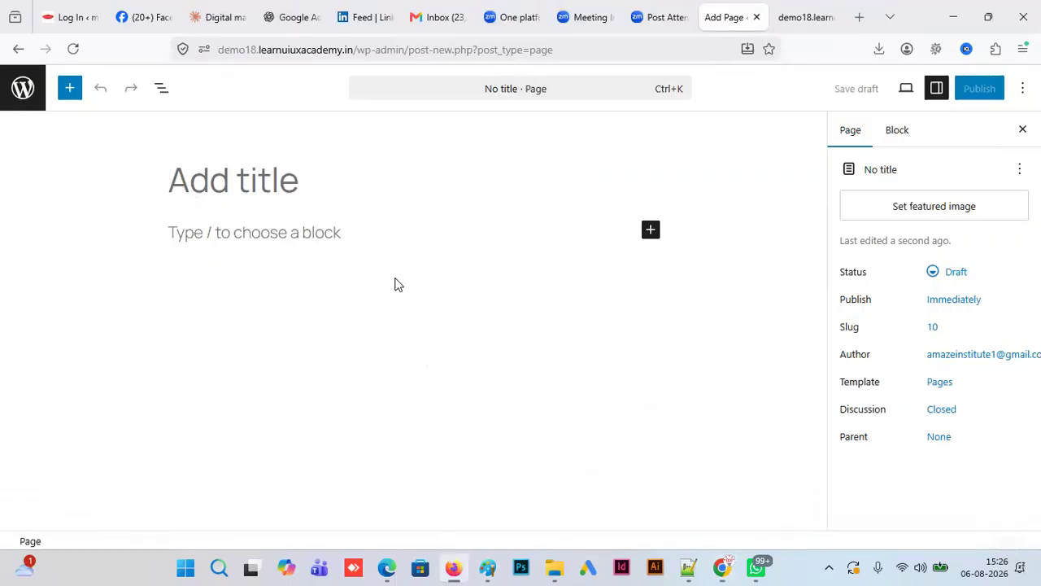
{"action": "key", "text": "ctrl+v"}
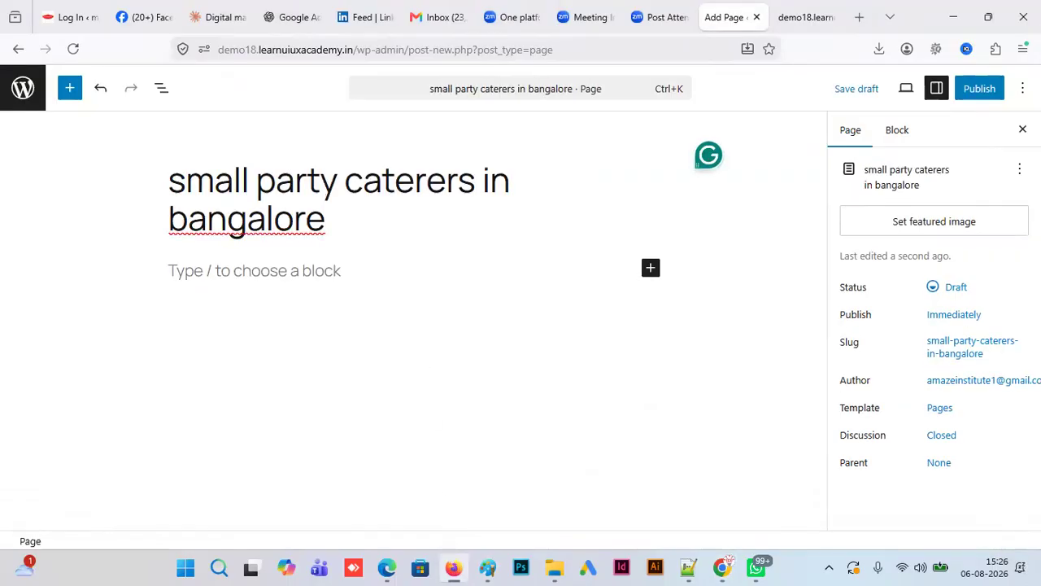
{"action": "left_click", "coordinate": [180, 183]}
{"action": "key", "text": "BackSpace"}
{"action": "type", "text": "S"}
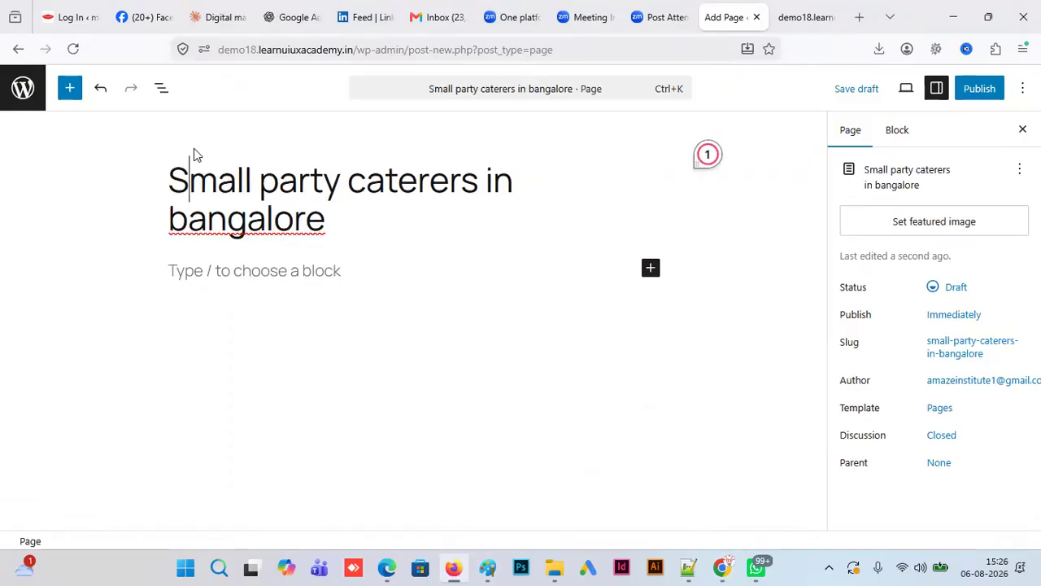
{"action": "left_click", "coordinate": [981, 89]}
{"action": "left_click", "coordinate": [984, 88]}
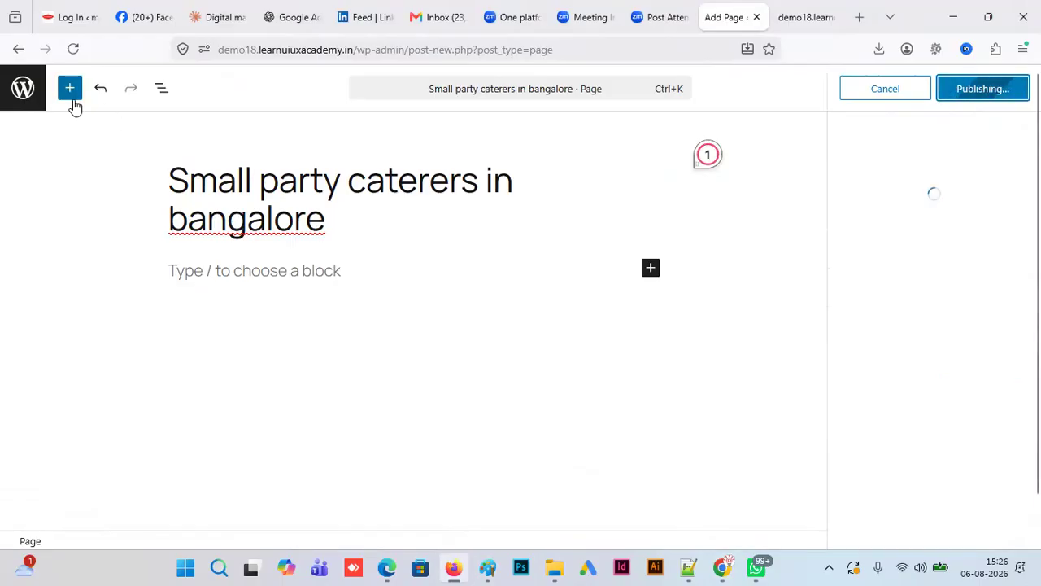
{"action": "left_click", "coordinate": [23, 89]}
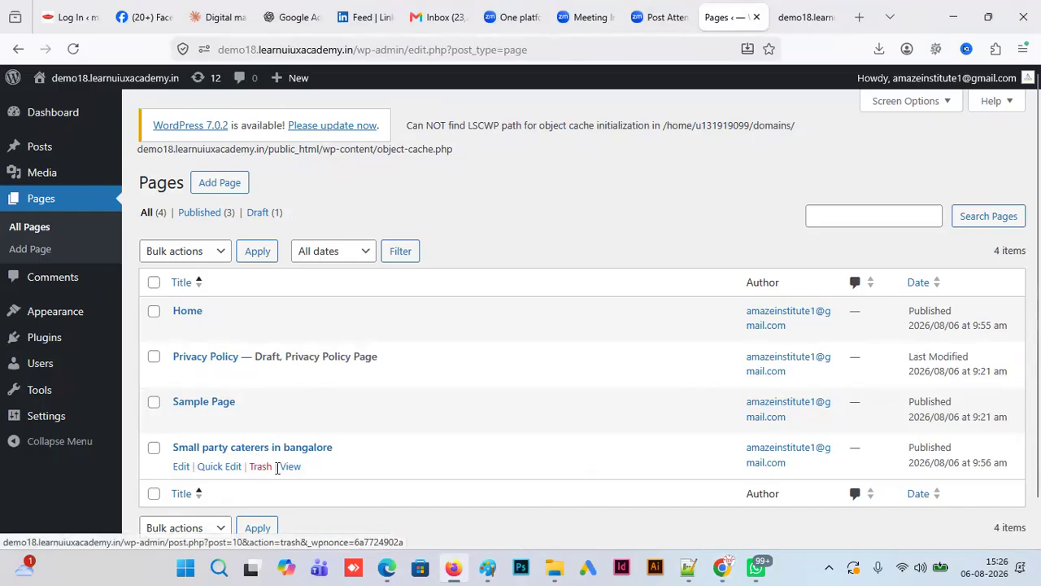
- View the published small party caterers page in a new browser tab and examine the page ID part of its address
{"action": "right_click", "coordinate": [291, 466]}
{"action": "left_click", "coordinate": [363, 109]}
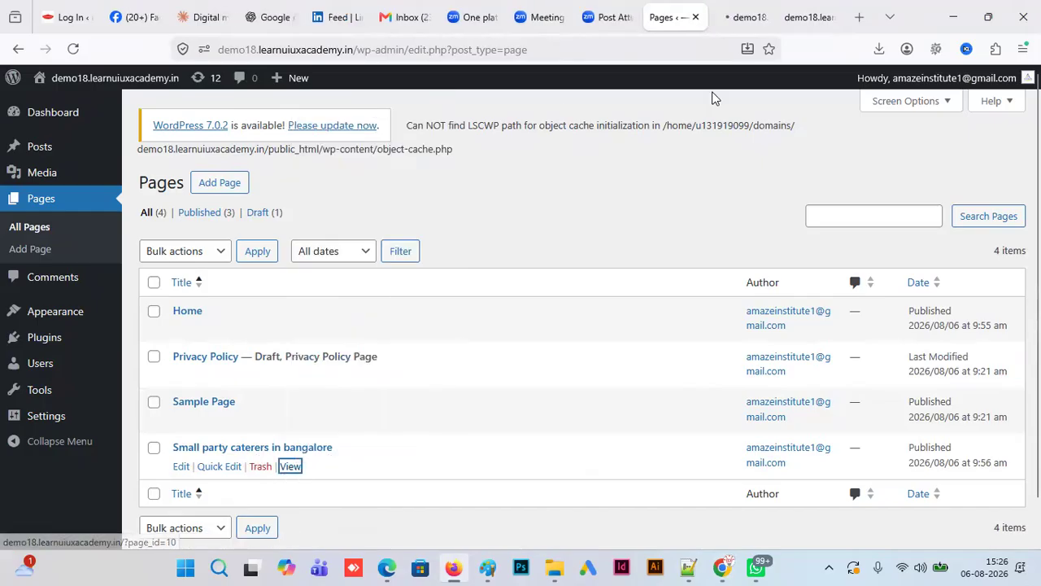
{"action": "left_click", "coordinate": [742, 17]}
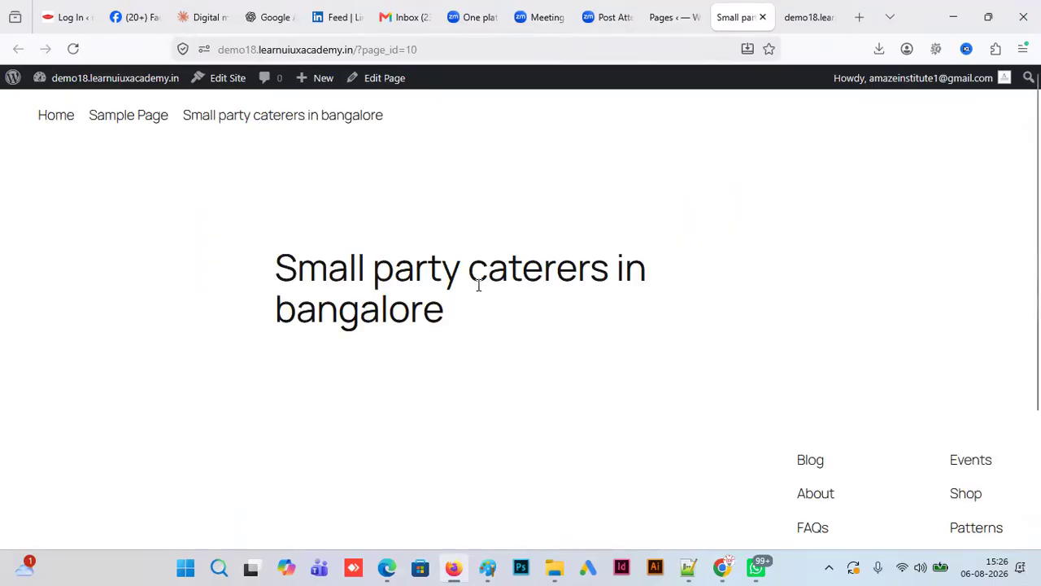
{"action": "left_click_drag", "start_coordinate": [359, 50], "coordinate": [437, 47]}
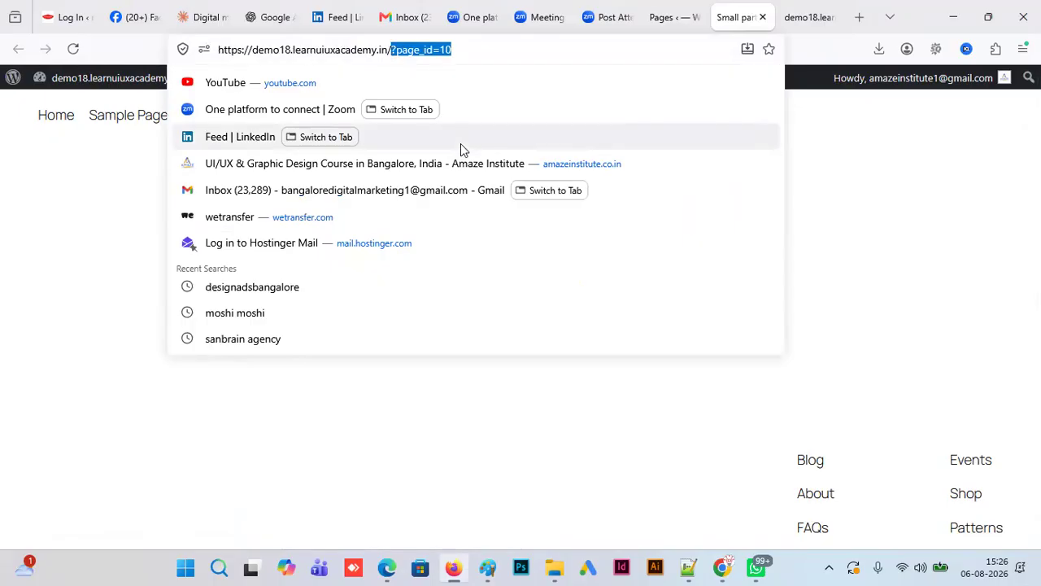
- Start another new page in WordPress and copy the heading "corporate caterers in bangalore" from the Google Docs keyword document
{"action": "left_click", "coordinate": [674, 17]}
{"action": "left_click", "coordinate": [219, 182]}
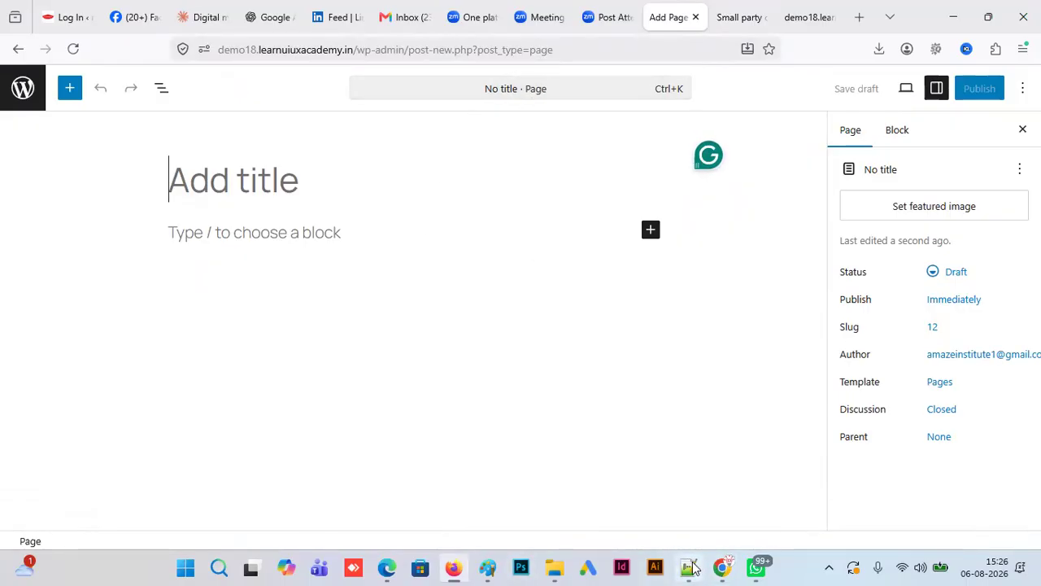
{"action": "left_click", "coordinate": [719, 569]}
{"action": "left_click", "coordinate": [557, 488]}
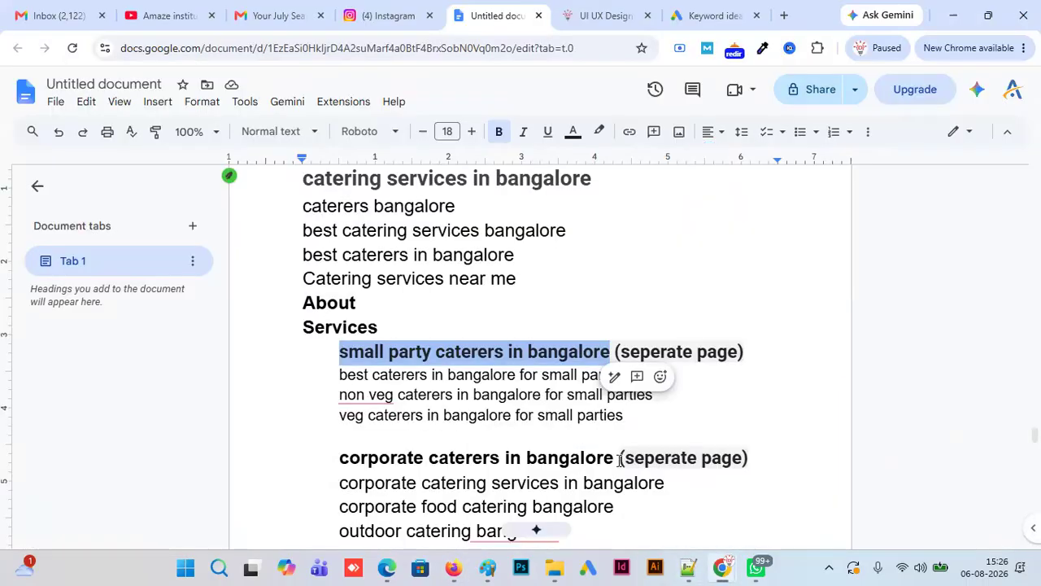
{"action": "left_click_drag", "start_coordinate": [617, 457], "coordinate": [303, 454]}
{"action": "key", "text": "ctrl+c"}
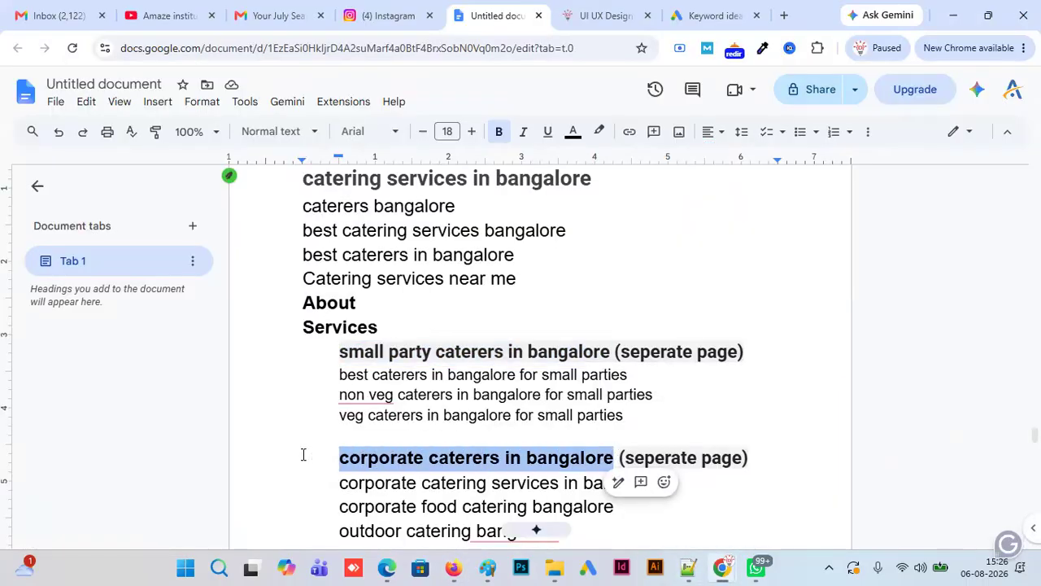
{"action": "left_click", "coordinate": [536, 529]}
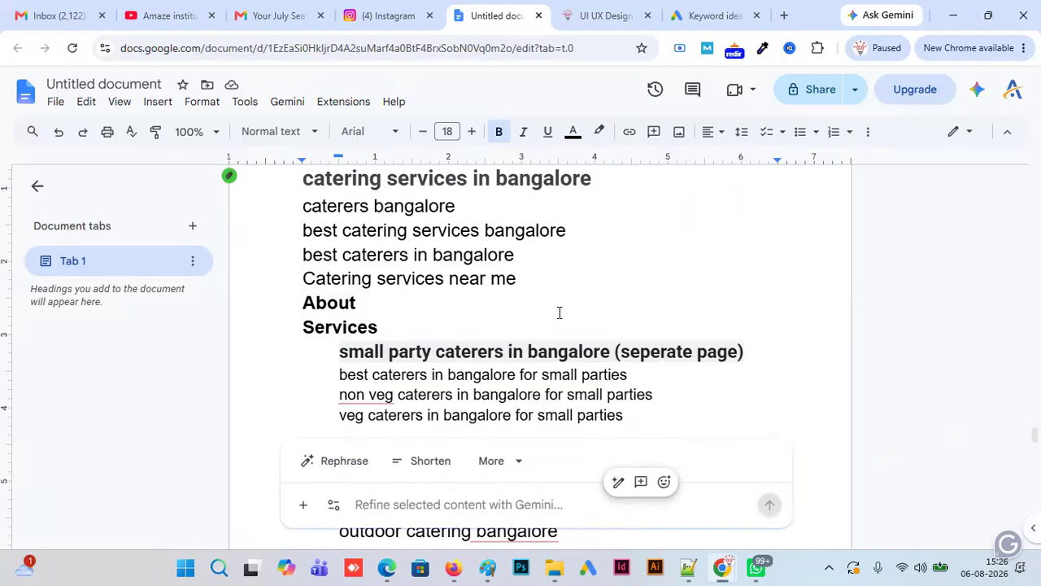
{"action": "key", "text": "Escape"}
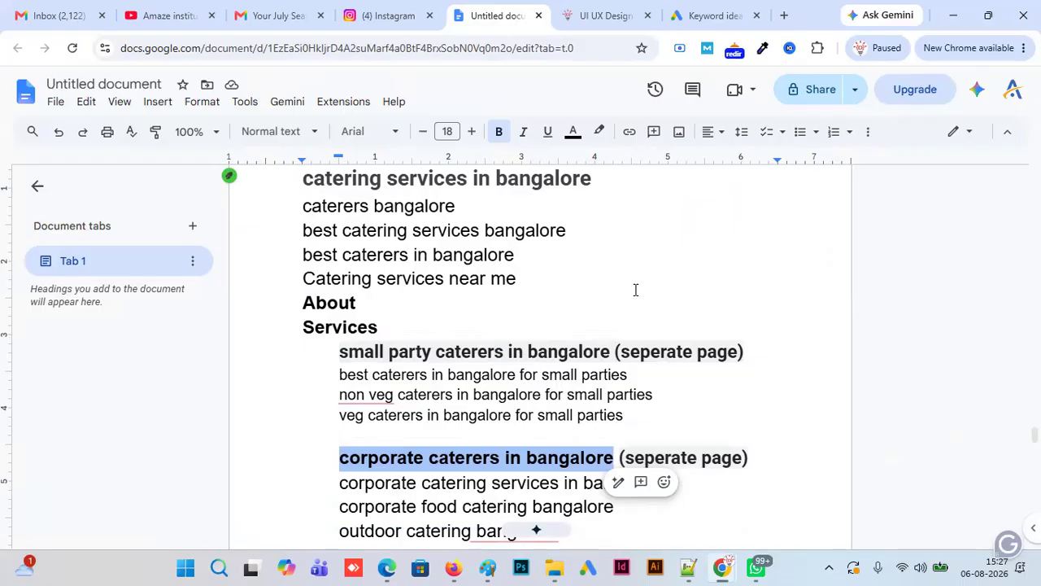
- Back in WordPress, title the blank page "corporate caterers in bangalore", publish it, and return to the page list
{"action": "left_click", "coordinate": [453, 568]}
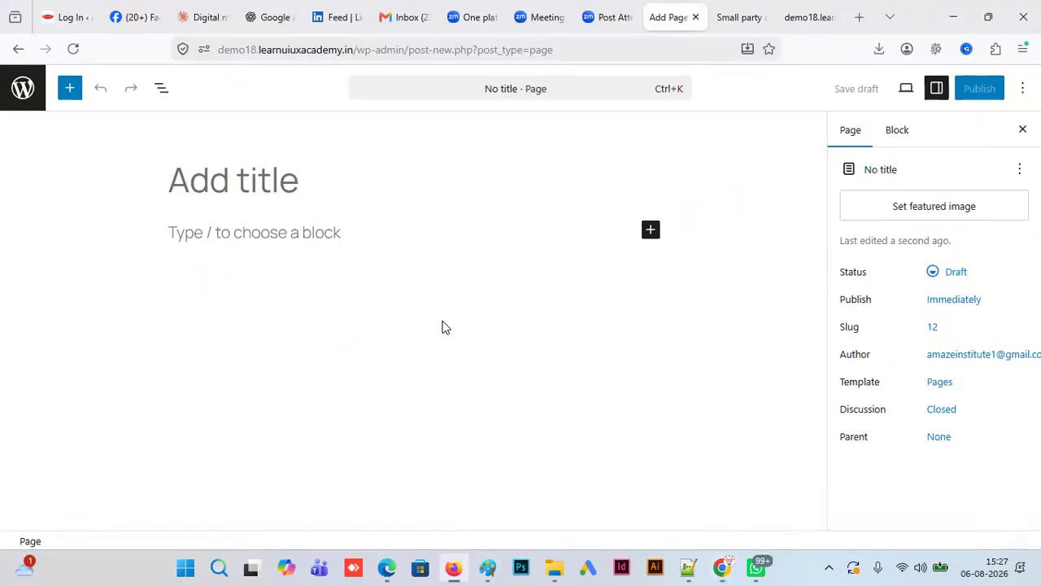
{"action": "key", "text": "ctrl+v"}
{"action": "left_click", "coordinate": [988, 91]}
{"action": "left_click", "coordinate": [993, 93]}
{"action": "left_click", "coordinate": [33, 96]}
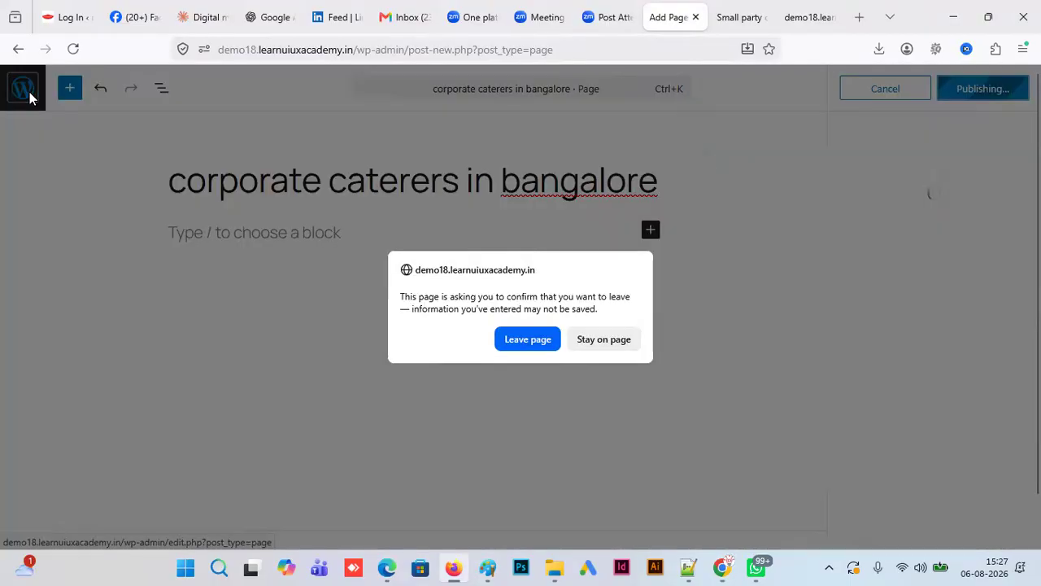
{"action": "left_click", "coordinate": [531, 338]}
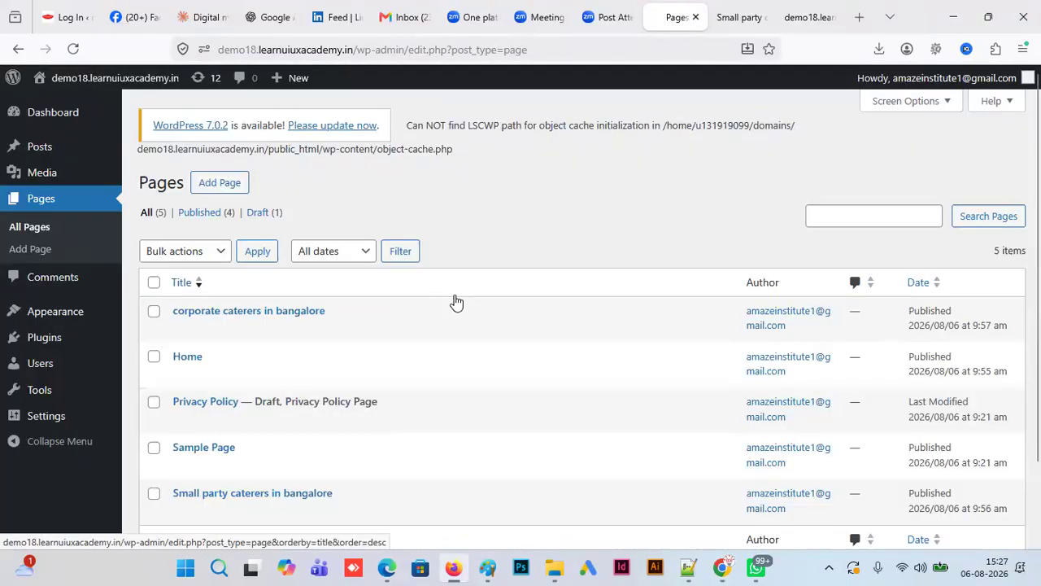
- Start another new page and copy the heading "veg catering services bangalore" from the Google Docs keyword document
{"action": "left_click", "coordinate": [222, 183]}
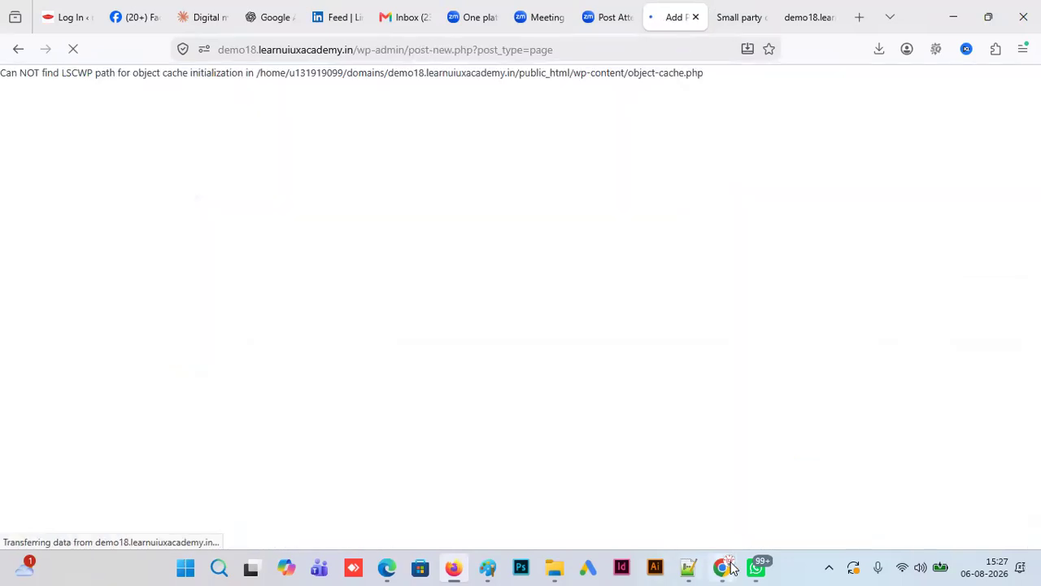
{"action": "mouse_move", "coordinate": [730, 567]}
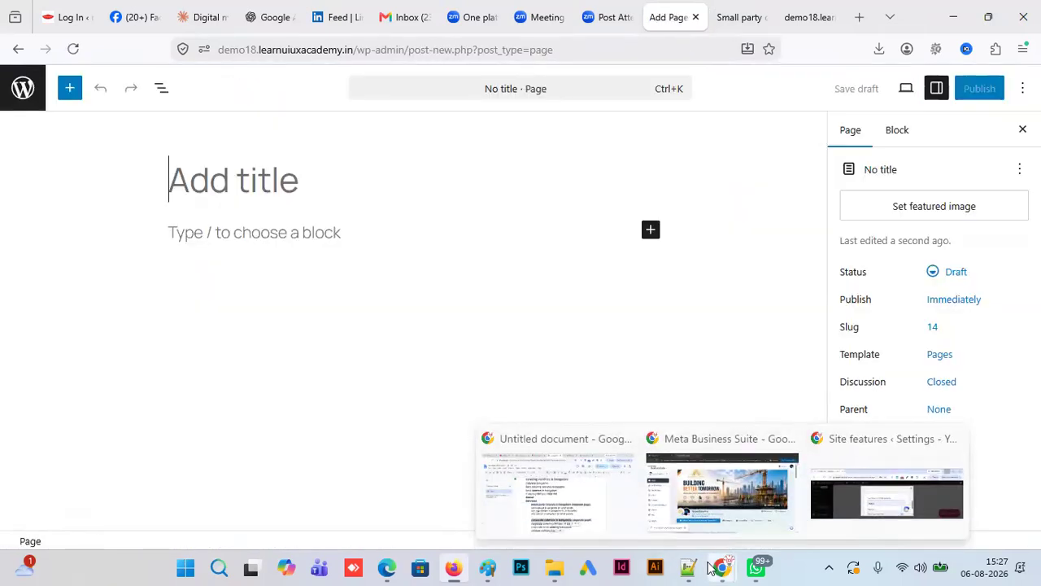
{"action": "left_click", "coordinate": [588, 455]}
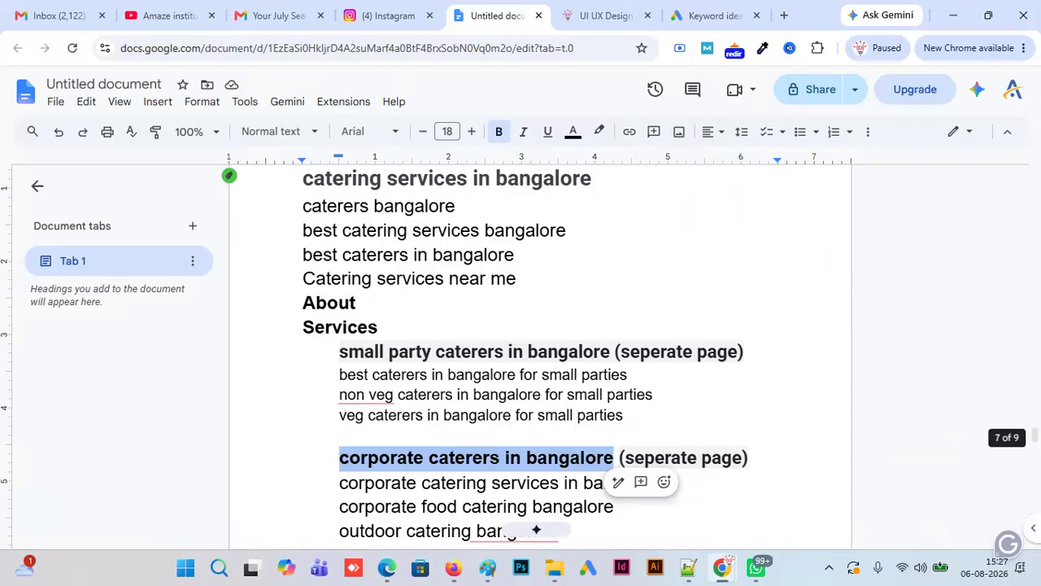
{"action": "scroll", "coordinate": [536, 530], "scroll_direction": "down", "scroll_amount": 6}
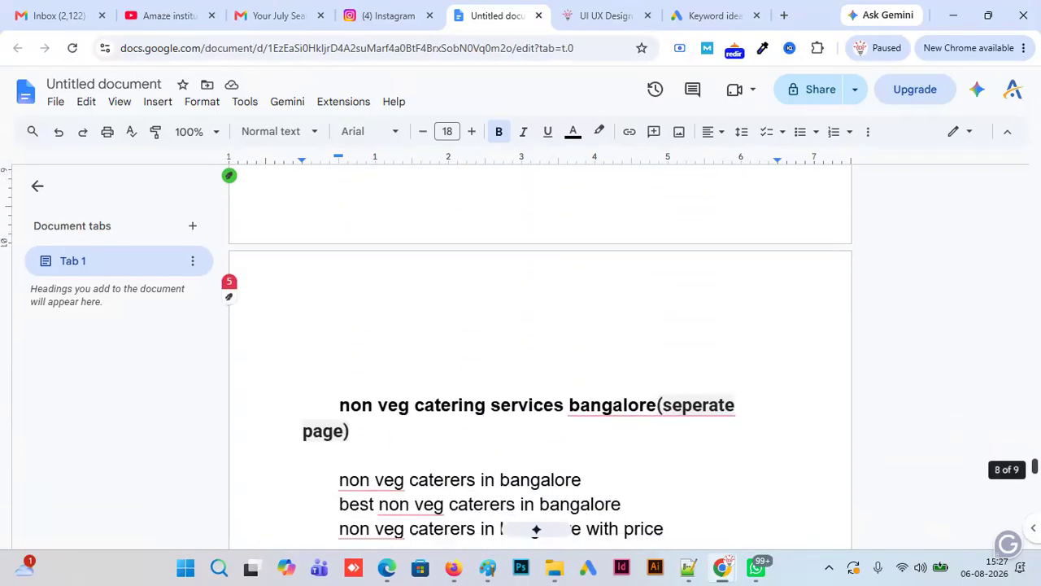
{"action": "scroll", "coordinate": [656, 316], "scroll_direction": "up", "scroll_amount": 2}
{"action": "left_click_drag", "start_coordinate": [618, 220], "coordinate": [233, 233]}
{"action": "key", "text": "ctrl+c"}
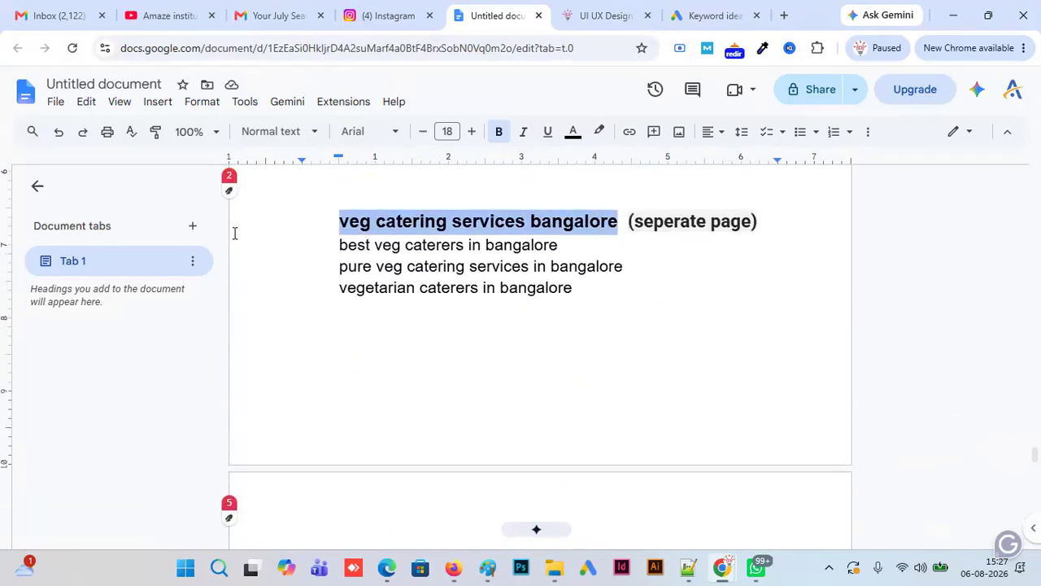
- Publish the new WordPress page with the title "veg catering services bangalore", and start another blank page from the page list
{"action": "left_click", "coordinate": [453, 567]}
{"action": "key", "text": "ctrl+v"}
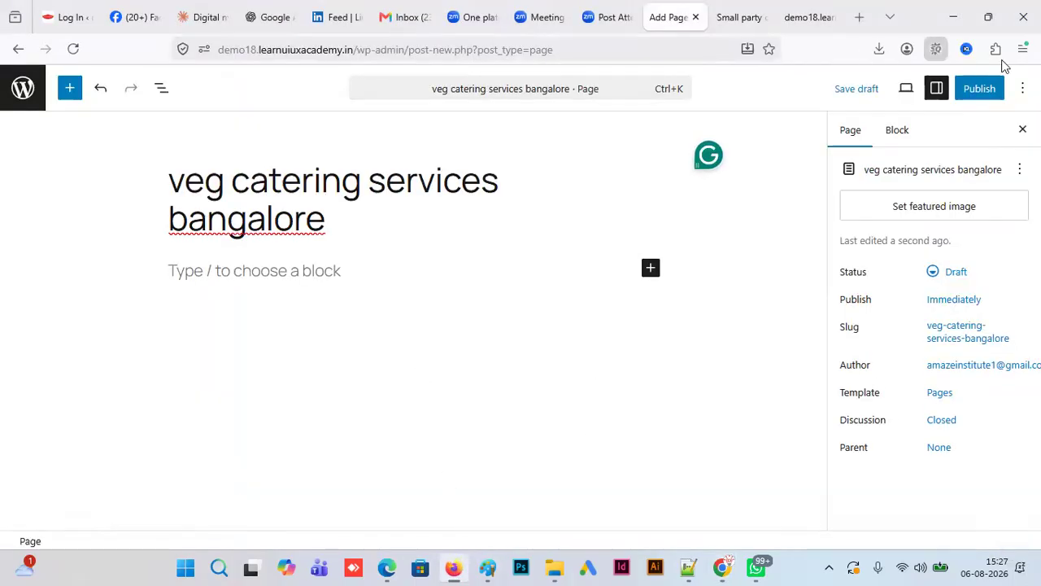
{"action": "left_click", "coordinate": [982, 89]}
{"action": "left_click", "coordinate": [983, 91]}
{"action": "left_click", "coordinate": [70, 90]}
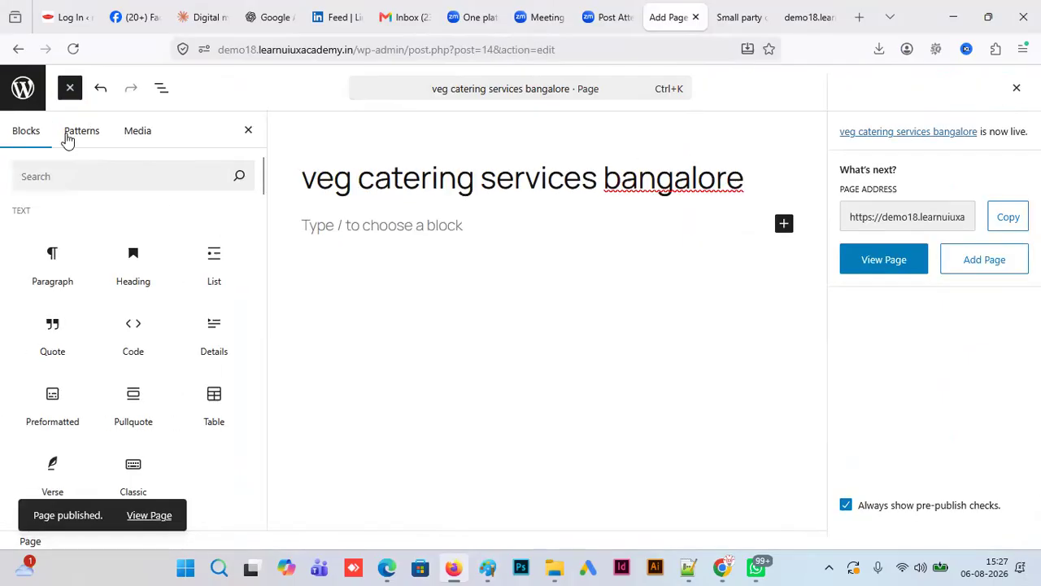
{"action": "left_click", "coordinate": [73, 98]}
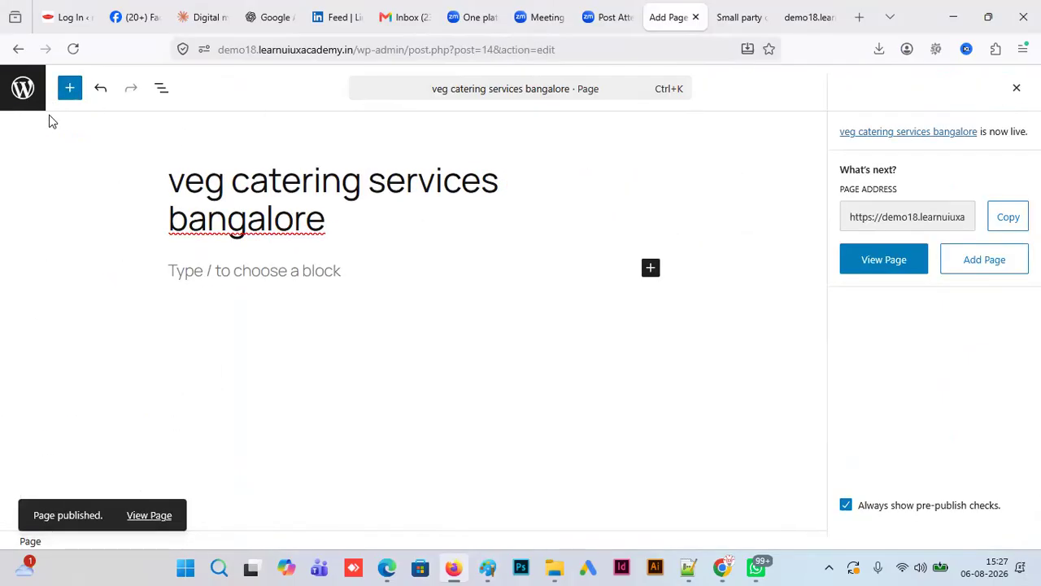
{"action": "left_click", "coordinate": [19, 88]}
{"action": "left_click", "coordinate": [231, 180]}
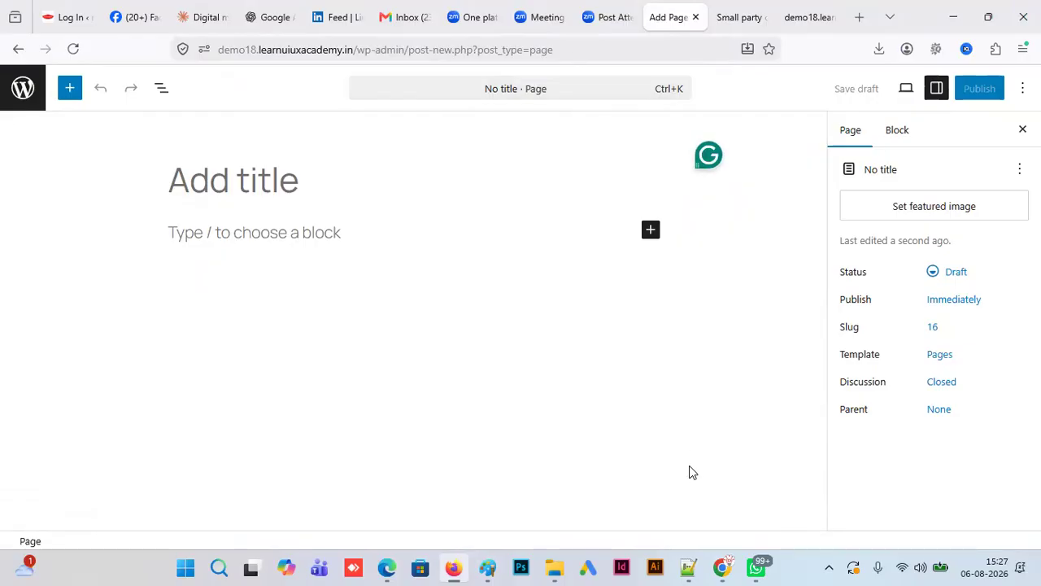
- Switch to the Google Docs keyword document and copy the heading "non veg catering services bangalore"
{"action": "mouse_move", "coordinate": [722, 567]}
{"action": "left_click", "coordinate": [616, 528]}
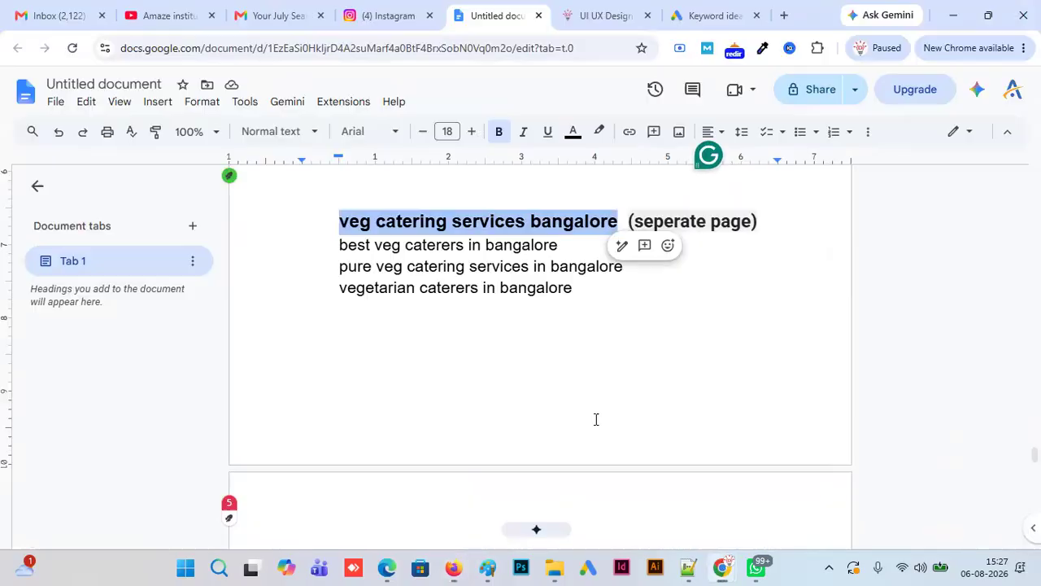
{"action": "scroll", "coordinate": [537, 350], "scroll_direction": "down", "scroll_amount": 5}
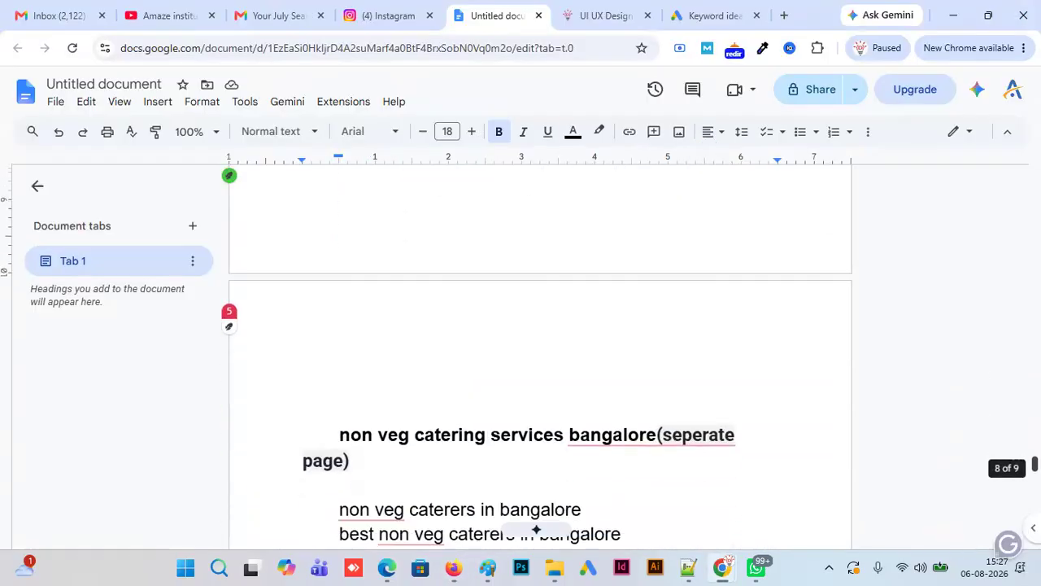
{"action": "left_click", "coordinate": [658, 274]}
{"action": "left_click_drag", "start_coordinate": [633, 275], "coordinate": [337, 274]}
{"action": "key", "text": "ctrl+c"}
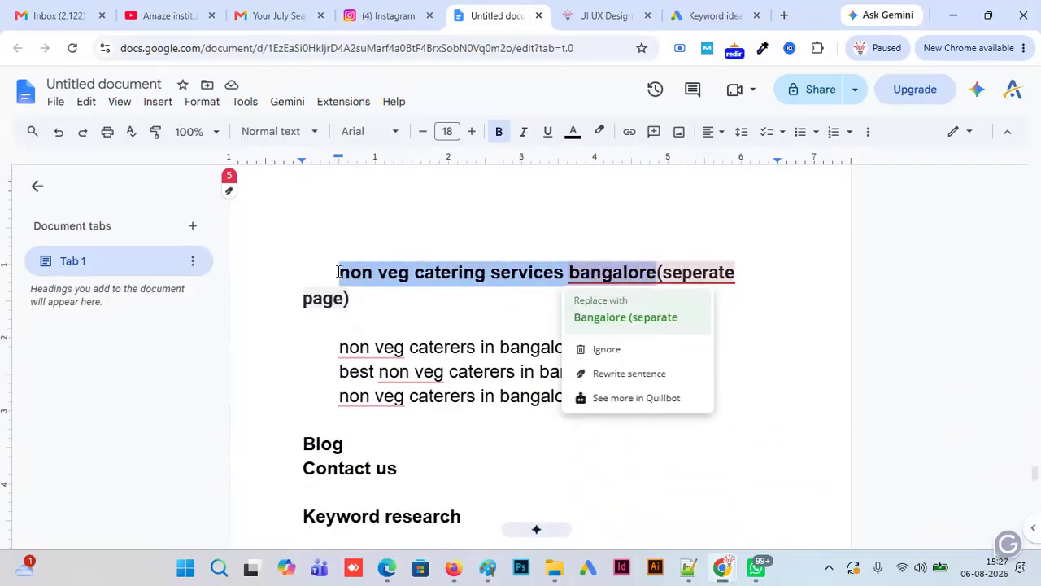
{"action": "left_click", "coordinate": [698, 22]}
{"action": "left_click", "coordinate": [492, 20]}
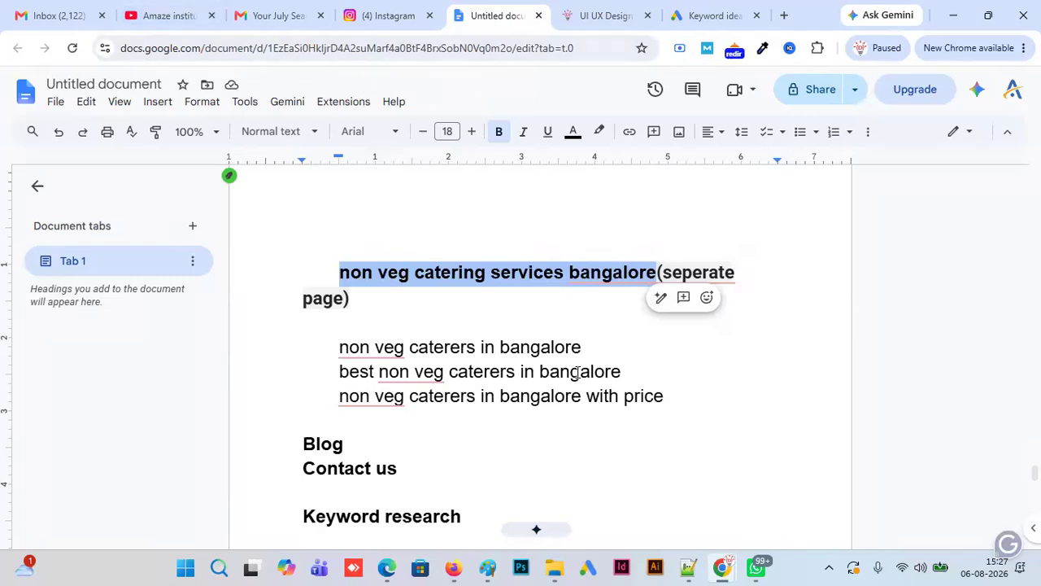
- Back in WordPress, title the blank page "non veg catering services bangalore", publish it, and return to the page list
{"action": "mouse_move", "coordinate": [458, 567]}
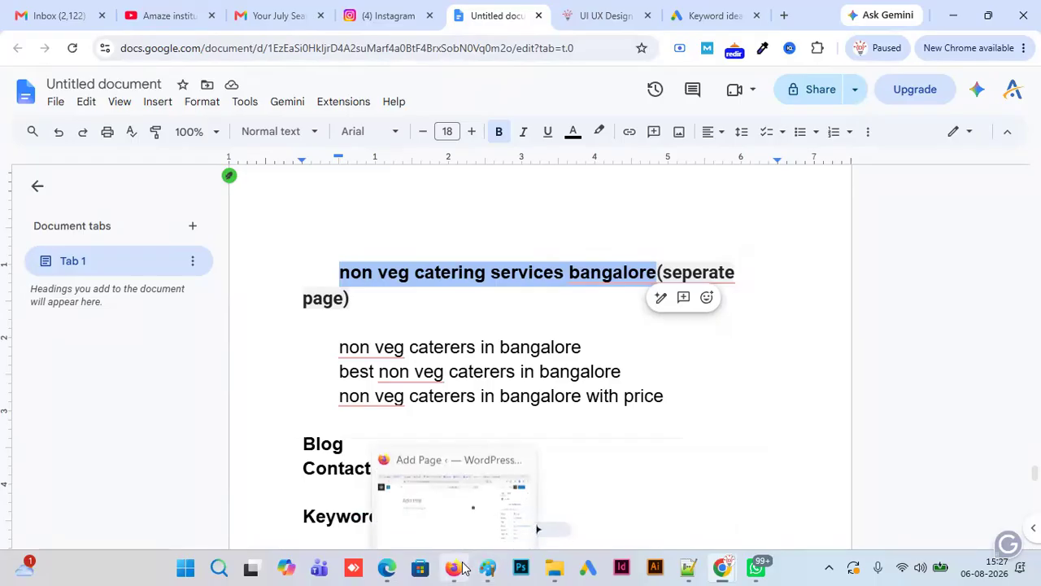
{"action": "left_click", "coordinate": [442, 488]}
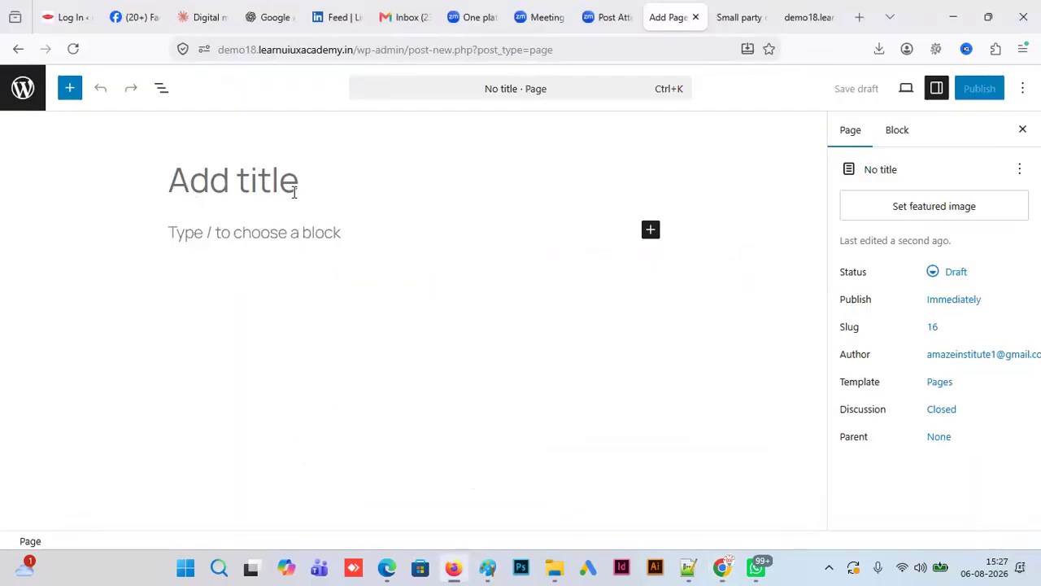
{"action": "key", "text": "ctrl+v"}
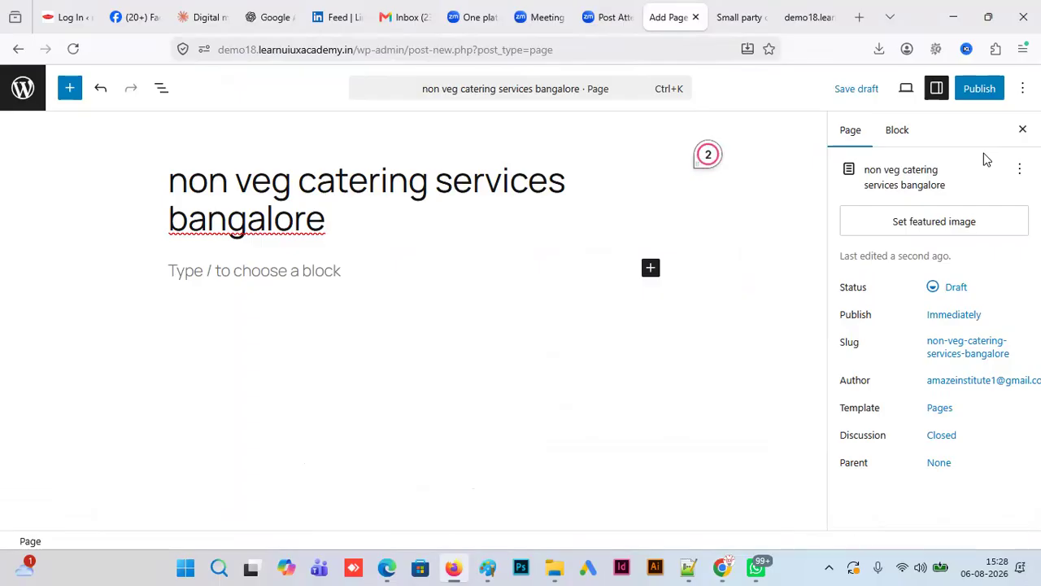
{"action": "left_click", "coordinate": [990, 92]}
{"action": "left_click", "coordinate": [989, 91]}
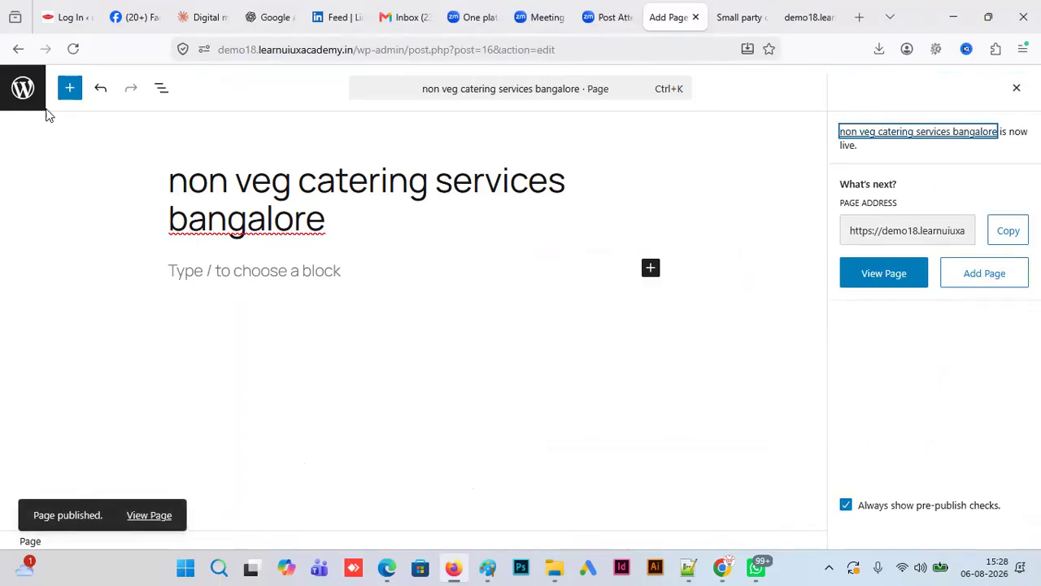
{"action": "left_click", "coordinate": [15, 96]}
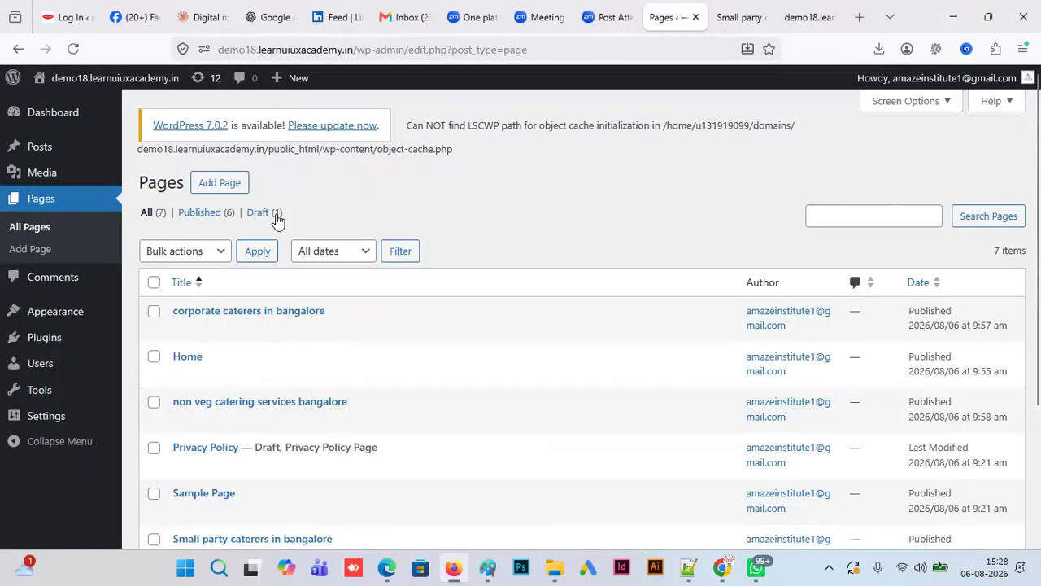
- Add a new page titled "About us", publish it, and go back to the page list
{"action": "left_click", "coordinate": [220, 185]}
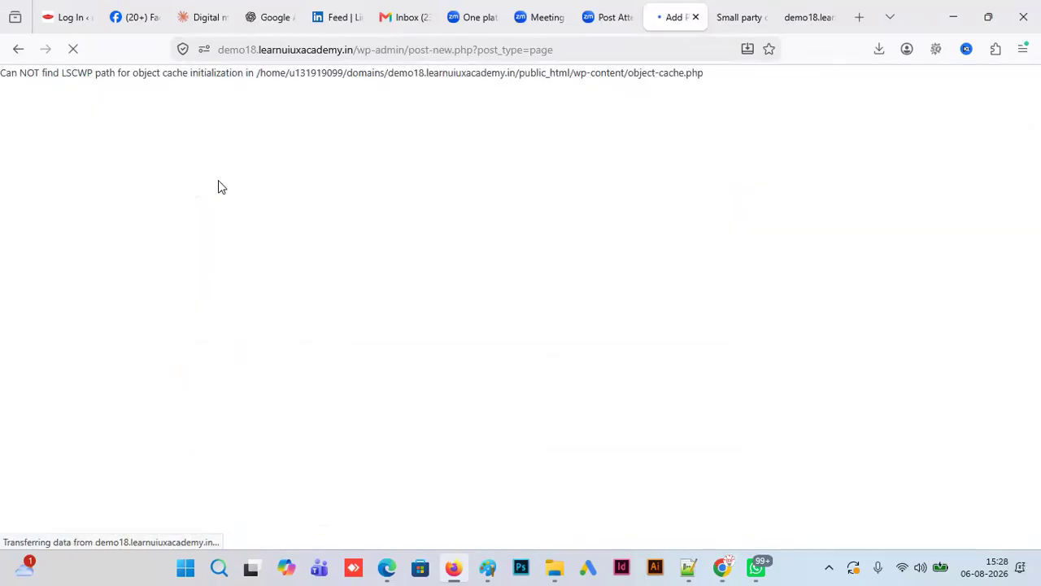
{"action": "type", "text": "A"}
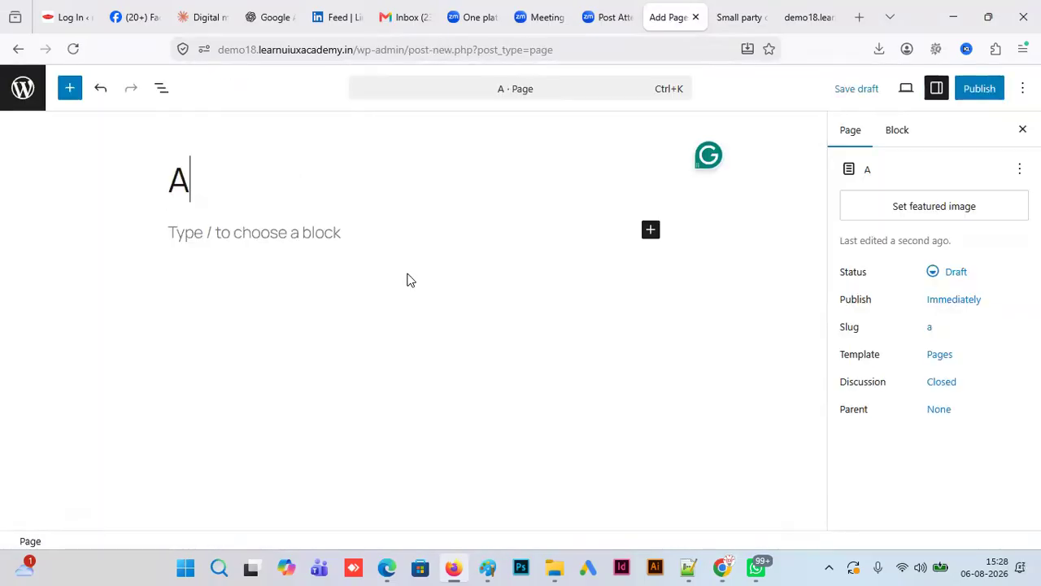
{"action": "type", "text": "bout us"}
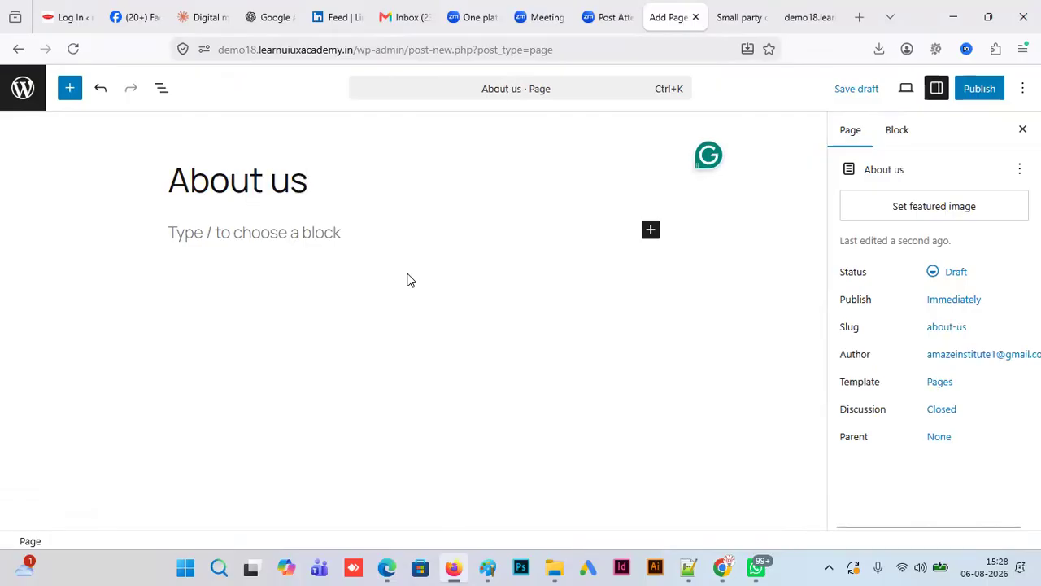
{"action": "left_click", "coordinate": [986, 92]}
{"action": "left_click", "coordinate": [980, 93]}
{"action": "left_click", "coordinate": [25, 95]}
- Create and publish a page titled "Contact us", and leave the editor for the page list
{"action": "left_click", "coordinate": [208, 182]}
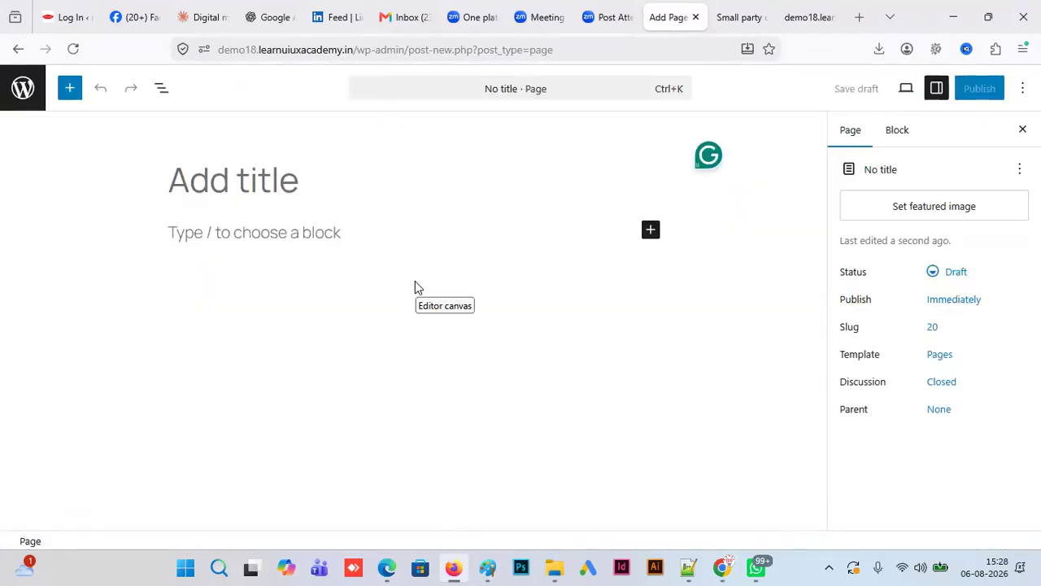
{"action": "type", "text": "C"}
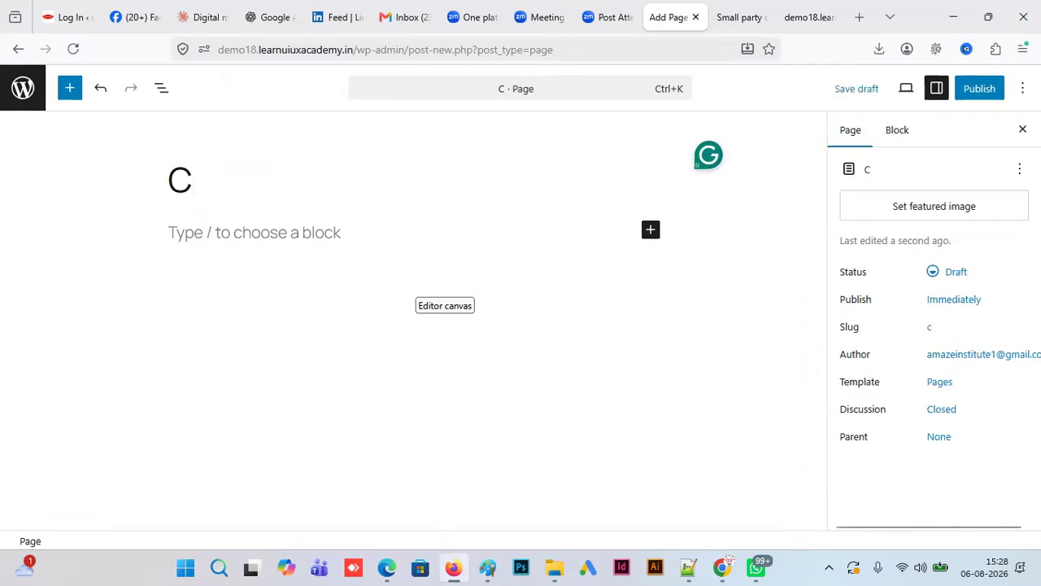
{"action": "type", "text": "ontact"}
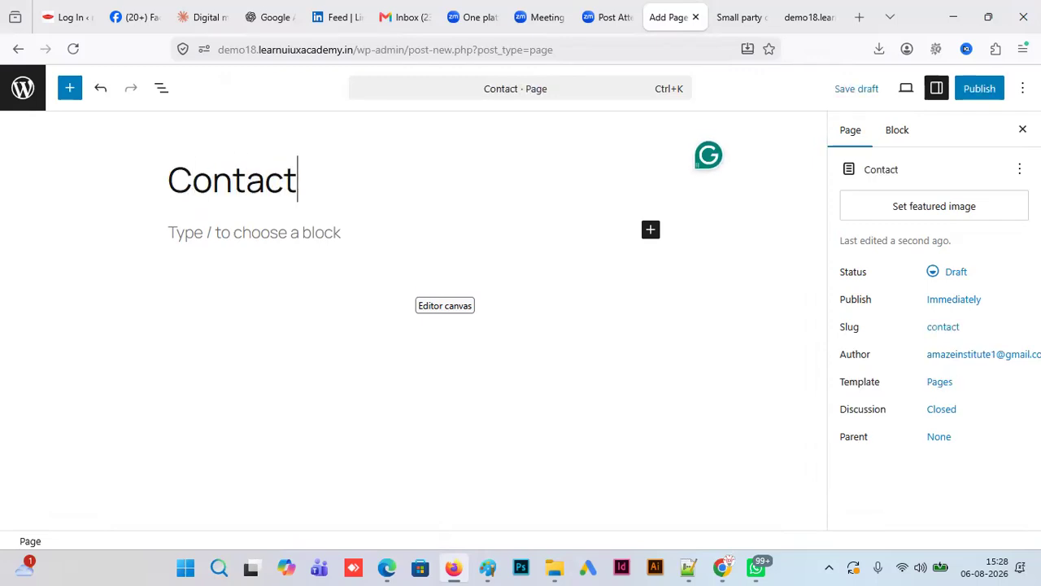
{"action": "type", "text": " us"}
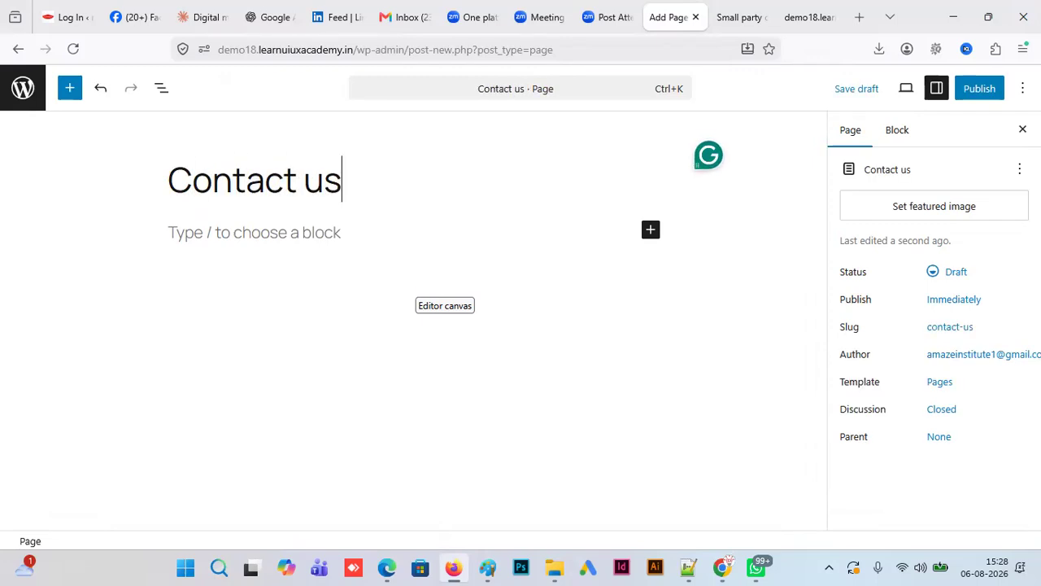
{"action": "left_click", "coordinate": [983, 92]}
{"action": "left_click", "coordinate": [982, 91]}
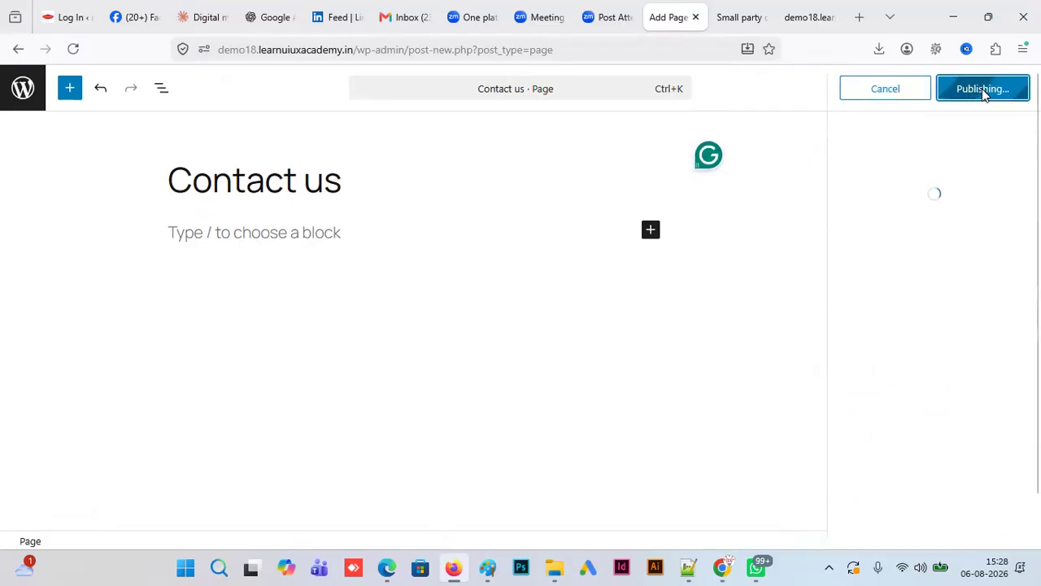
{"action": "left_click", "coordinate": [21, 94]}
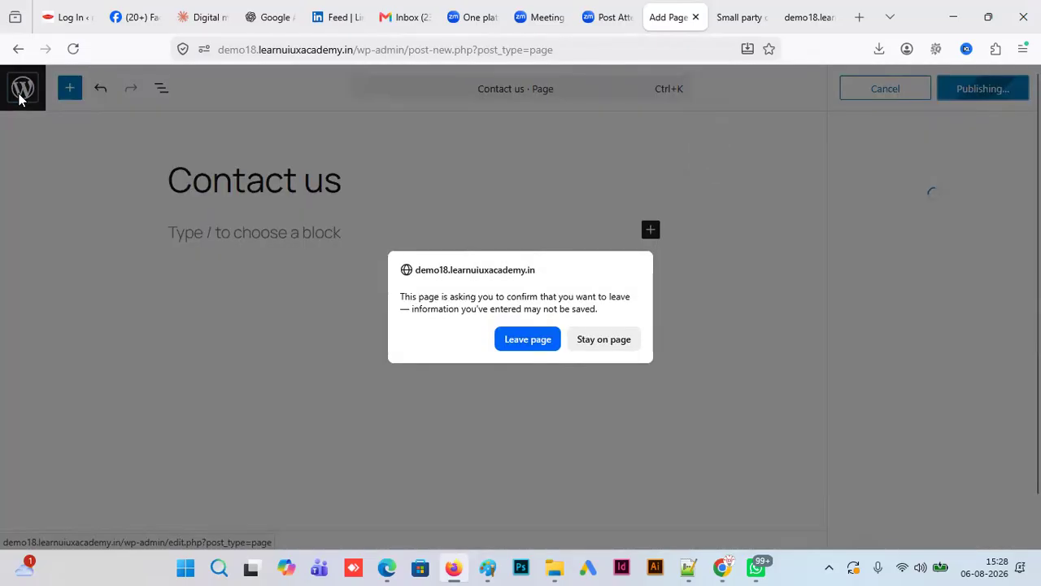
{"action": "left_click", "coordinate": [525, 340]}
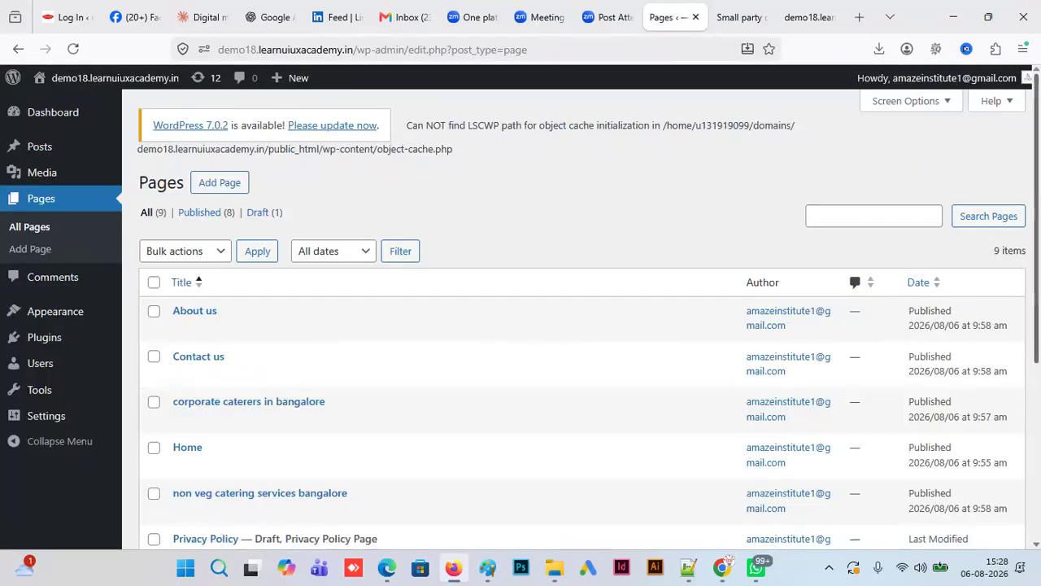
- Look over the page list, create and publish another page titled "Services", and return to the list
{"action": "scroll", "coordinate": [569, 326], "scroll_direction": "down", "scroll_amount": 3}
{"action": "scroll", "coordinate": [570, 326], "scroll_direction": "up", "scroll_amount": 1}
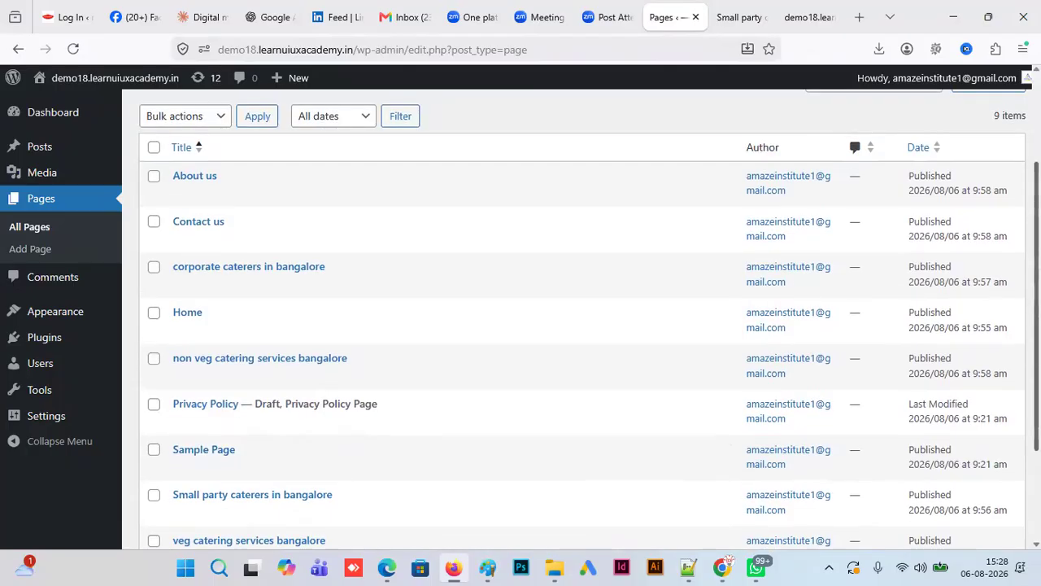
{"action": "scroll", "coordinate": [581, 318], "scroll_direction": "down", "scroll_amount": 1}
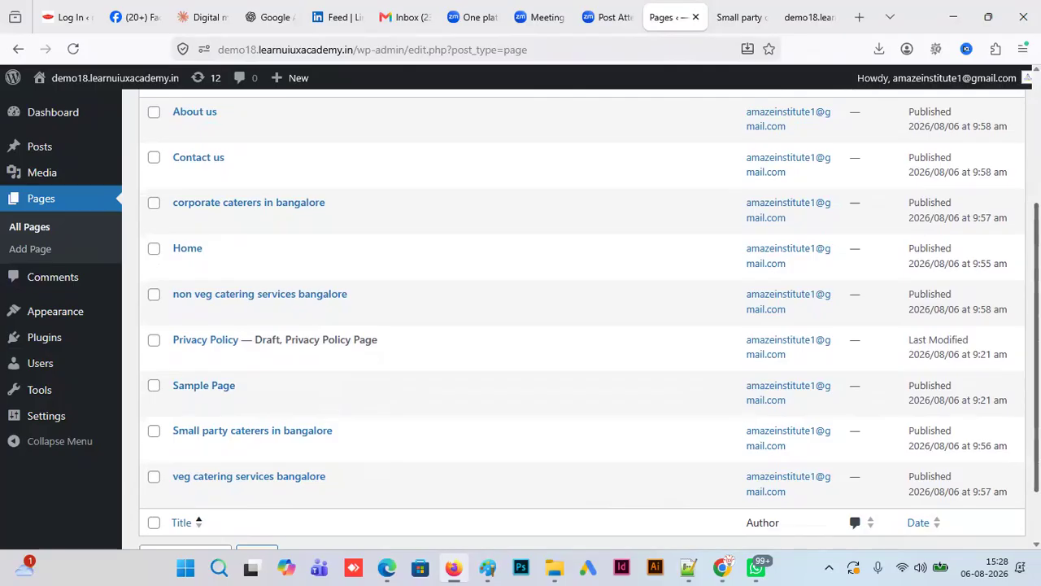
{"action": "scroll", "coordinate": [570, 325], "scroll_direction": "up", "scroll_amount": 3}
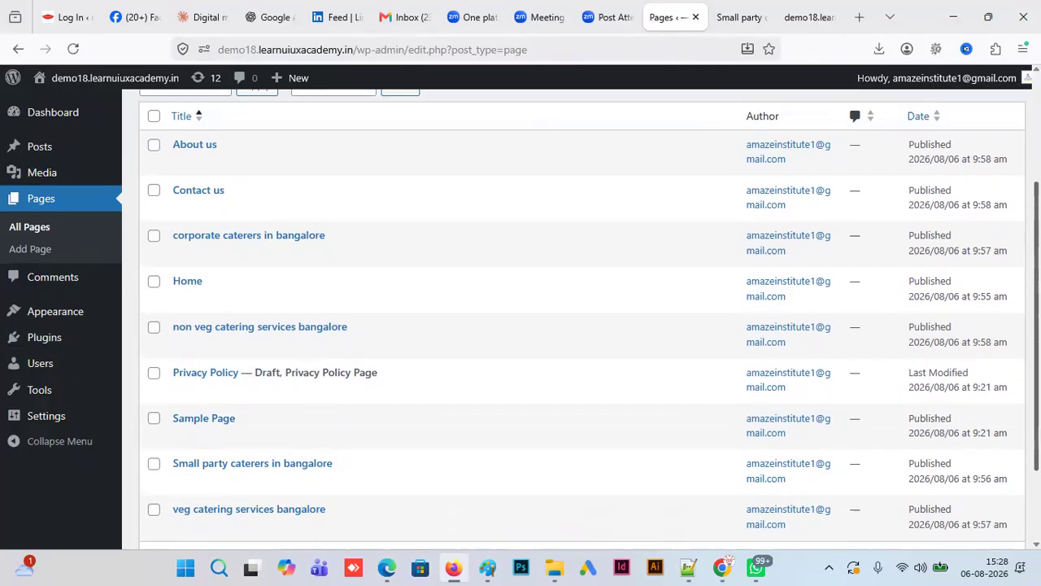
{"action": "left_click", "coordinate": [221, 166]}
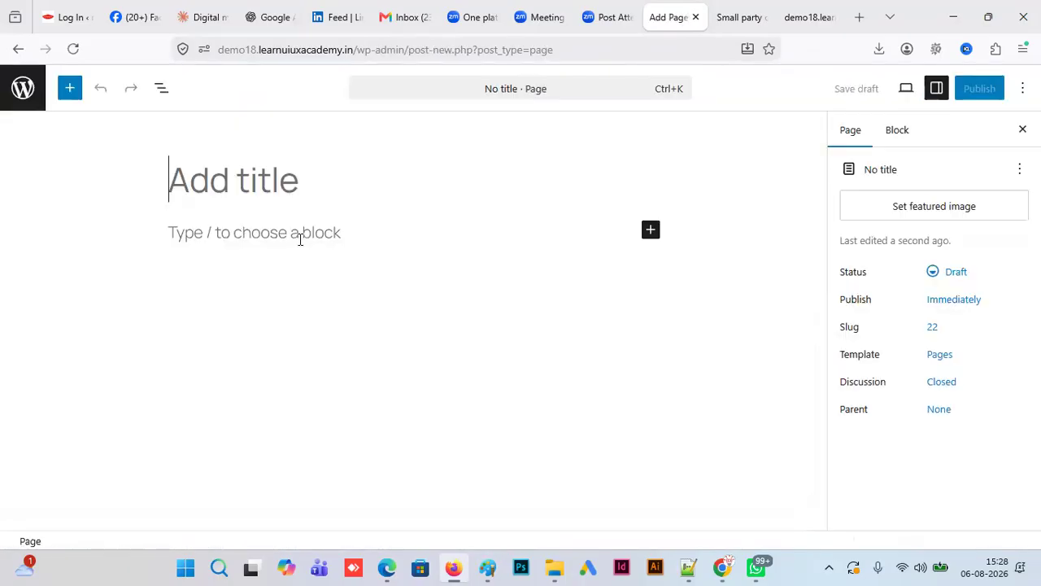
{"action": "type", "text": "Srr"}
{"action": "key", "text": "BackSpace"}
{"action": "key", "text": "BackSpace"}
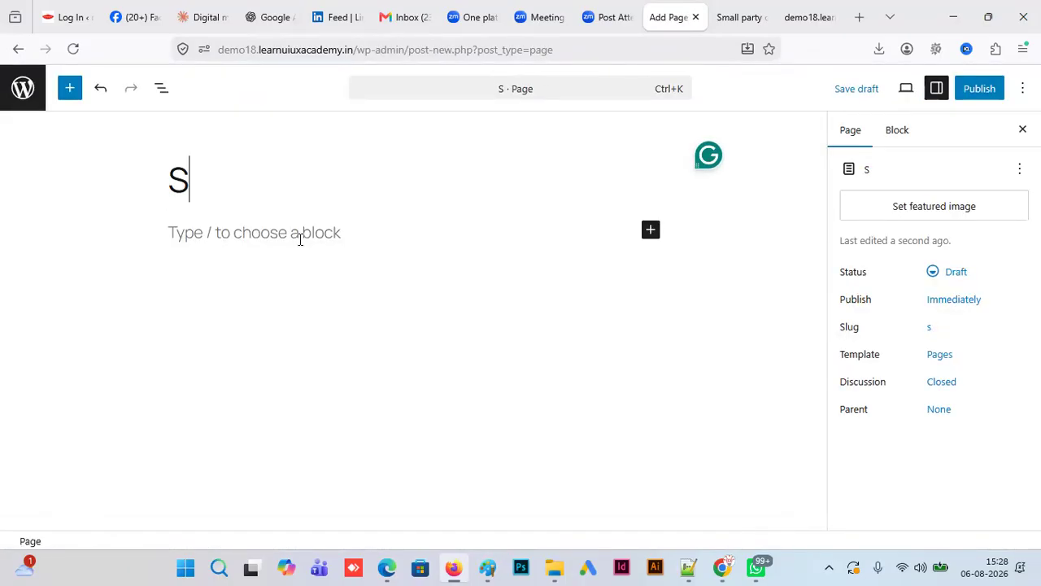
{"action": "type", "text": "ervices"}
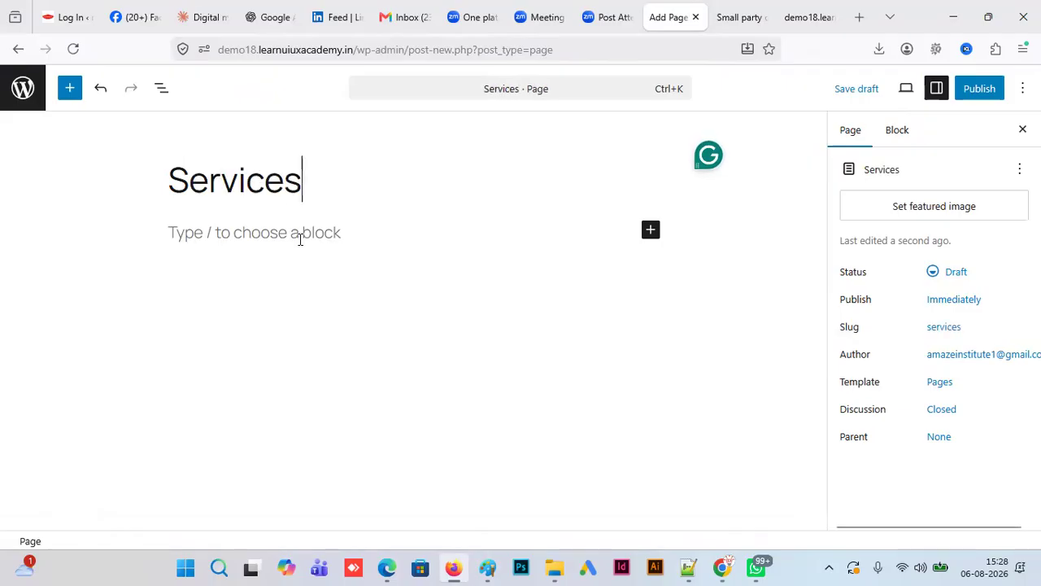
{"action": "left_click", "coordinate": [968, 96]}
{"action": "left_click", "coordinate": [957, 93]}
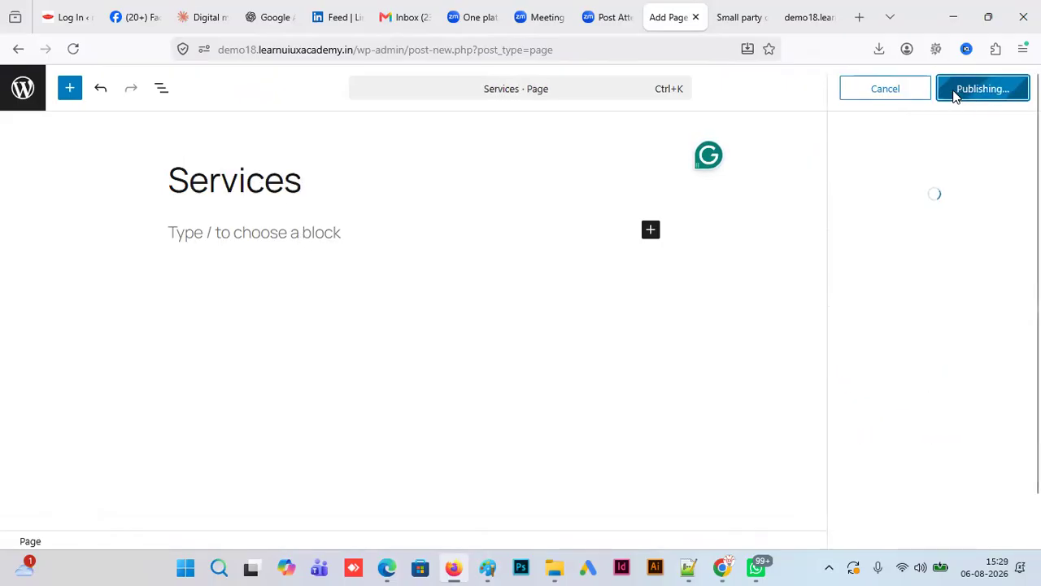
{"action": "left_click", "coordinate": [27, 95]}
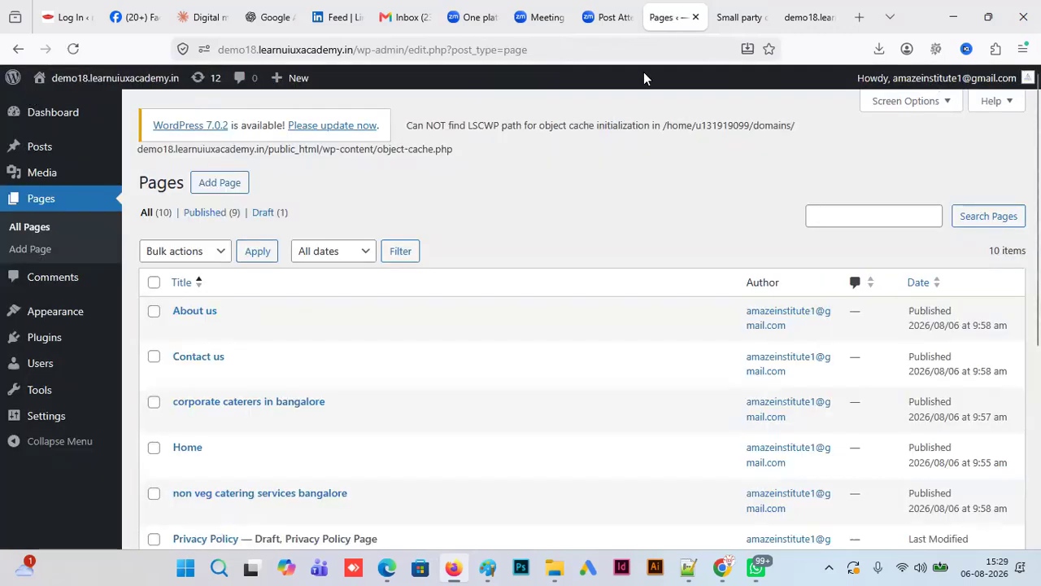
- Reload the live "Small party caterers in bangalore" page to check its navigation menu
{"action": "left_click", "coordinate": [741, 17]}
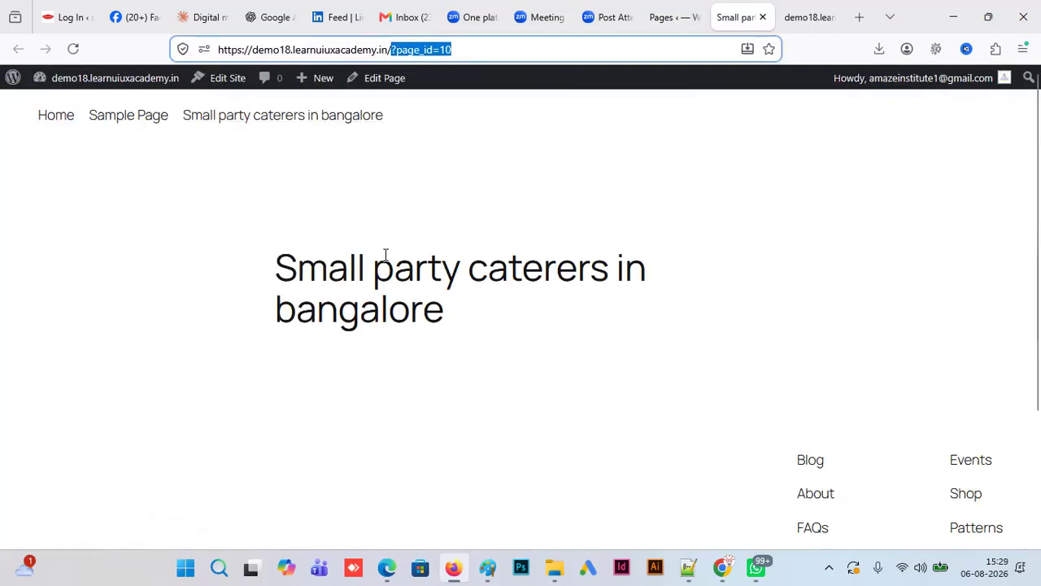
{"action": "left_click", "coordinate": [73, 49]}
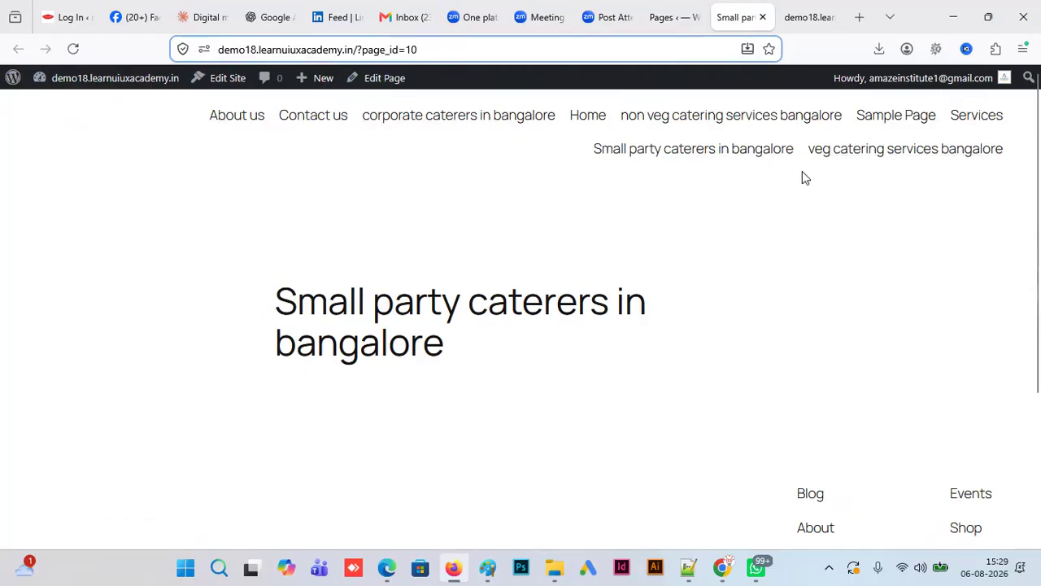
- Open the Permalink settings in the WordPress admin and compare the URL structure options with the live page's address
{"action": "left_click", "coordinate": [675, 17]}
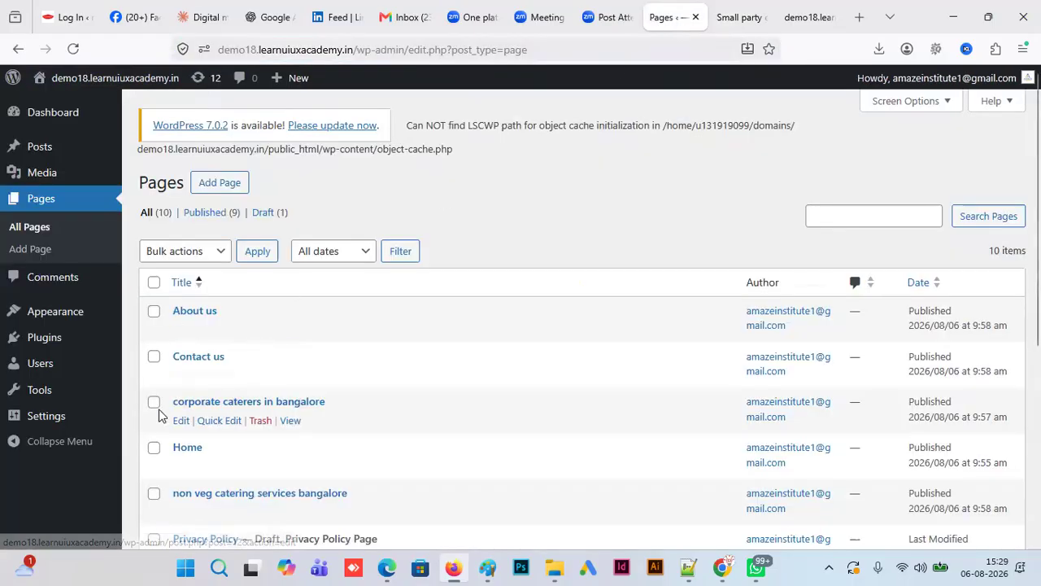
{"action": "mouse_move", "coordinate": [41, 421]}
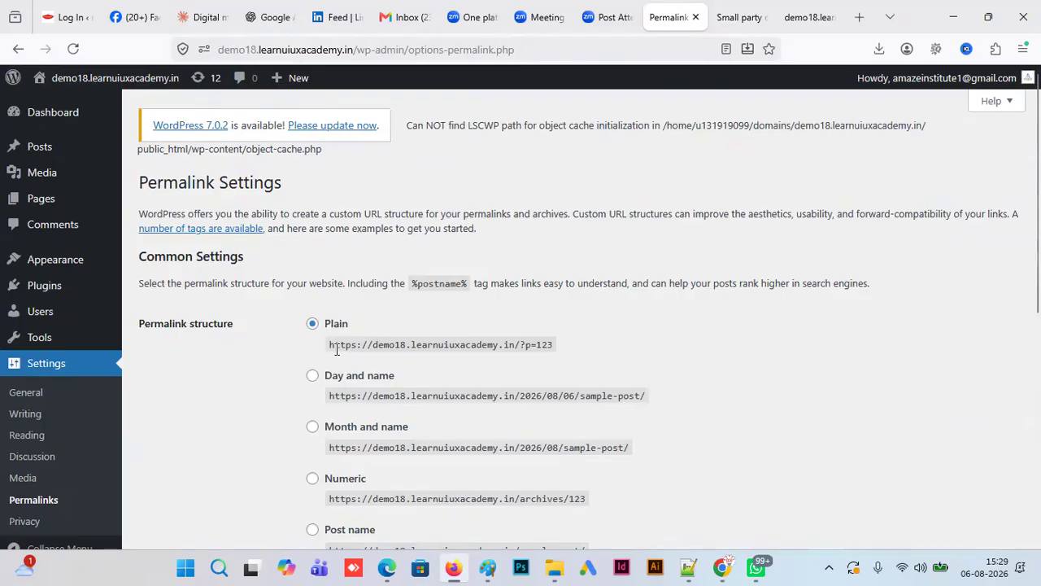
{"action": "left_click", "coordinate": [728, 17]}
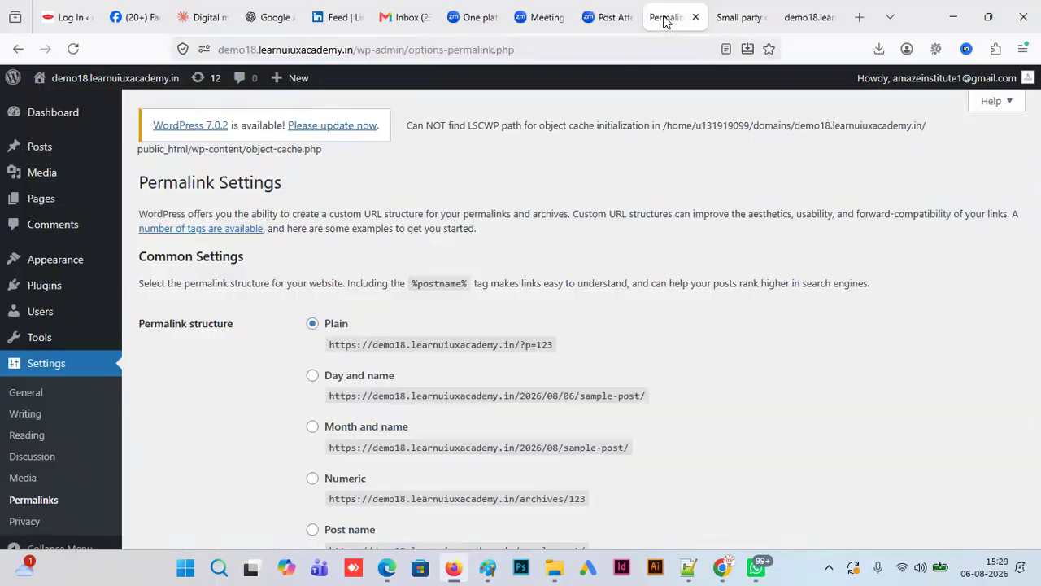
- Set the demo18 site's permalink structure to Post name and save the changes
{"action": "left_click", "coordinate": [666, 28]}
{"action": "left_click_drag", "start_coordinate": [492, 350], "coordinate": [555, 352]}
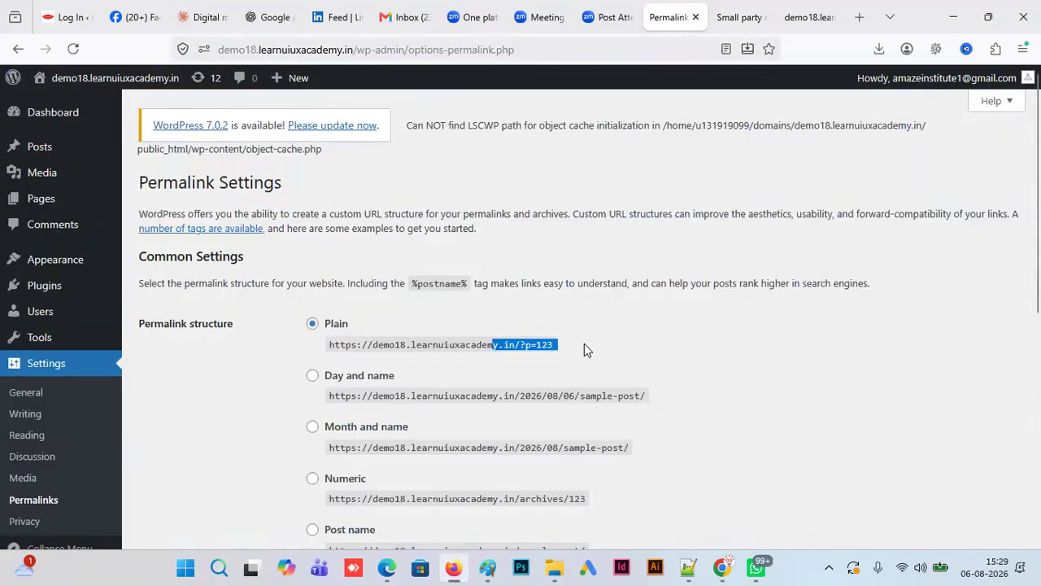
{"action": "left_click", "coordinate": [642, 298]}
{"action": "left_click_drag", "start_coordinate": [1038, 218], "coordinate": [1038, 262]}
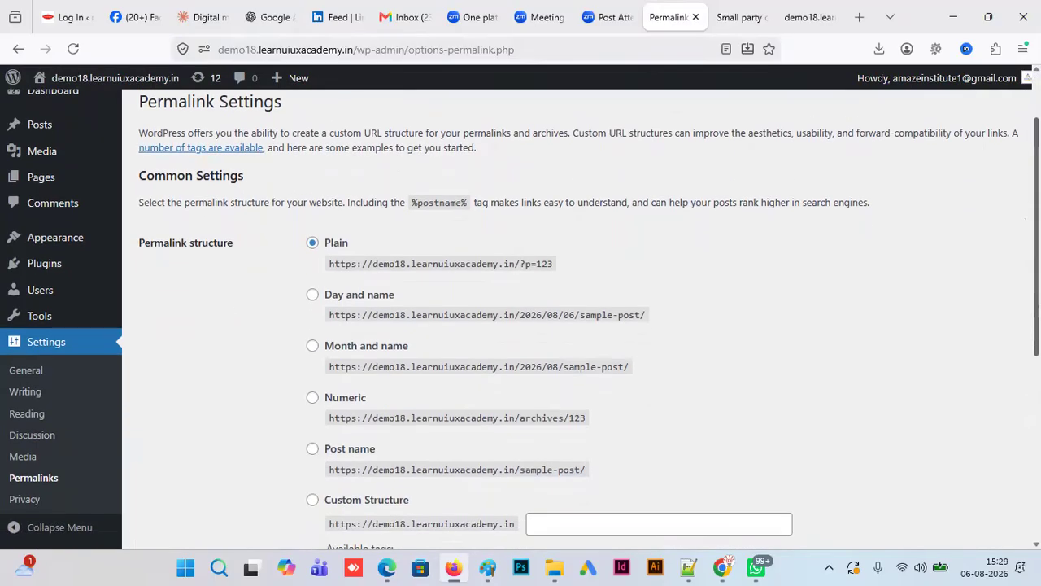
{"action": "left_click_drag", "start_coordinate": [1038, 262], "coordinate": [1038, 299]}
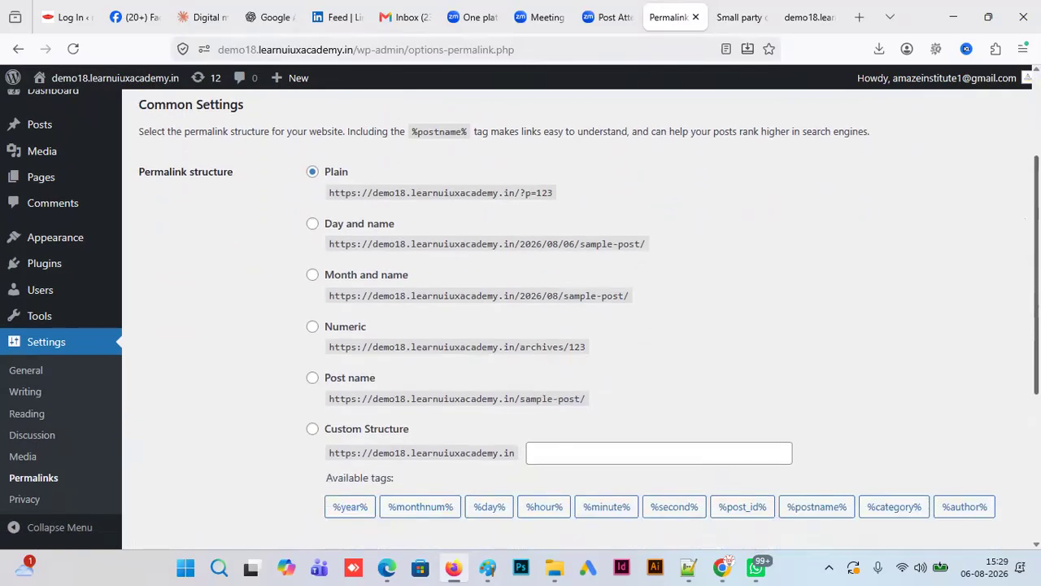
{"action": "left_click", "coordinate": [312, 378]}
{"action": "left_click_drag", "start_coordinate": [1038, 325], "coordinate": [1038, 470]}
{"action": "left_click", "coordinate": [166, 473]}
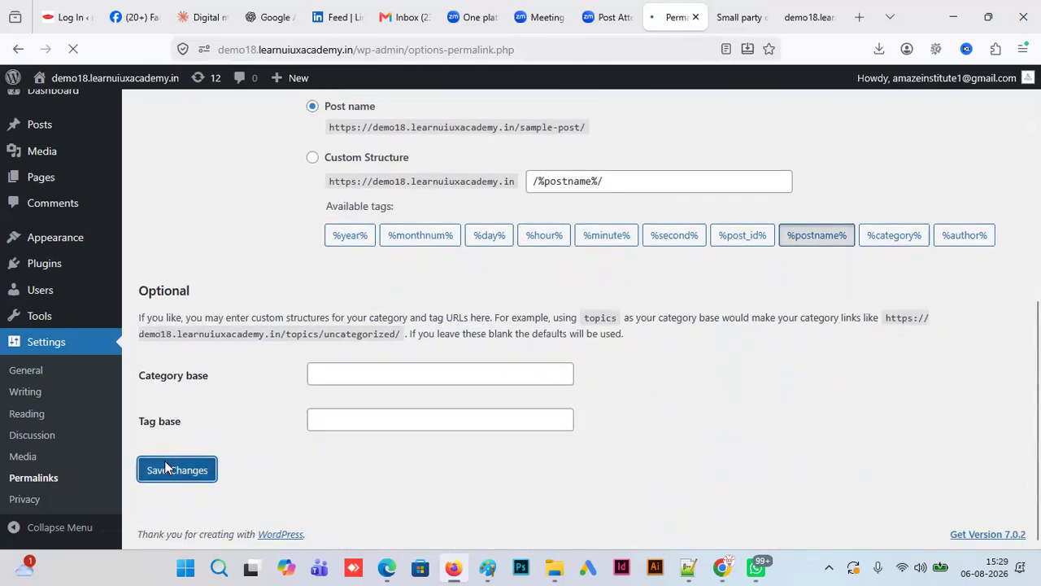
- Reload the Small party caterers in bangalore page to check its URL under the new permalink structure
{"action": "left_click", "coordinate": [747, 19]}
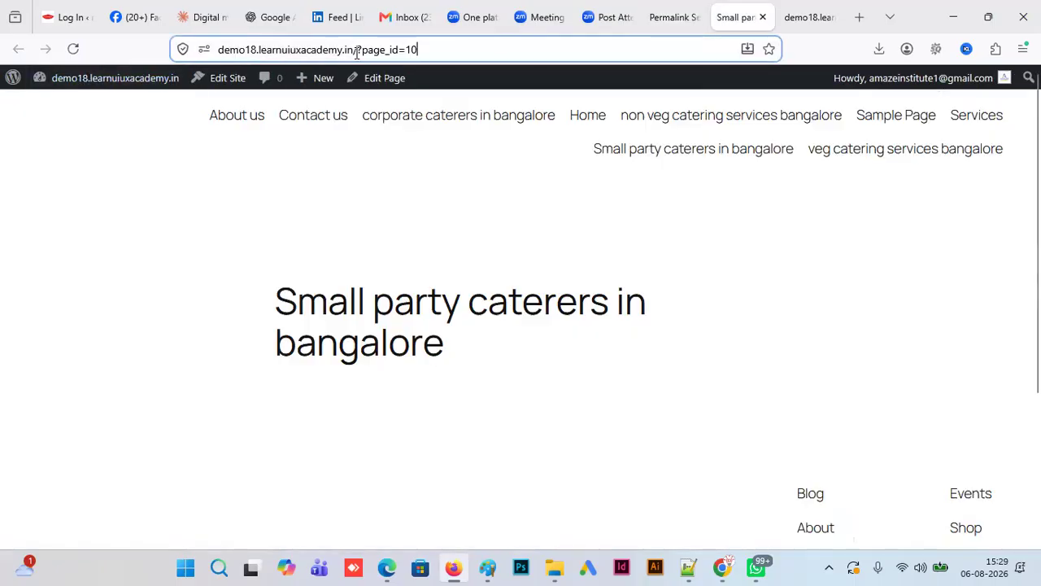
{"action": "left_click", "coordinate": [73, 58]}
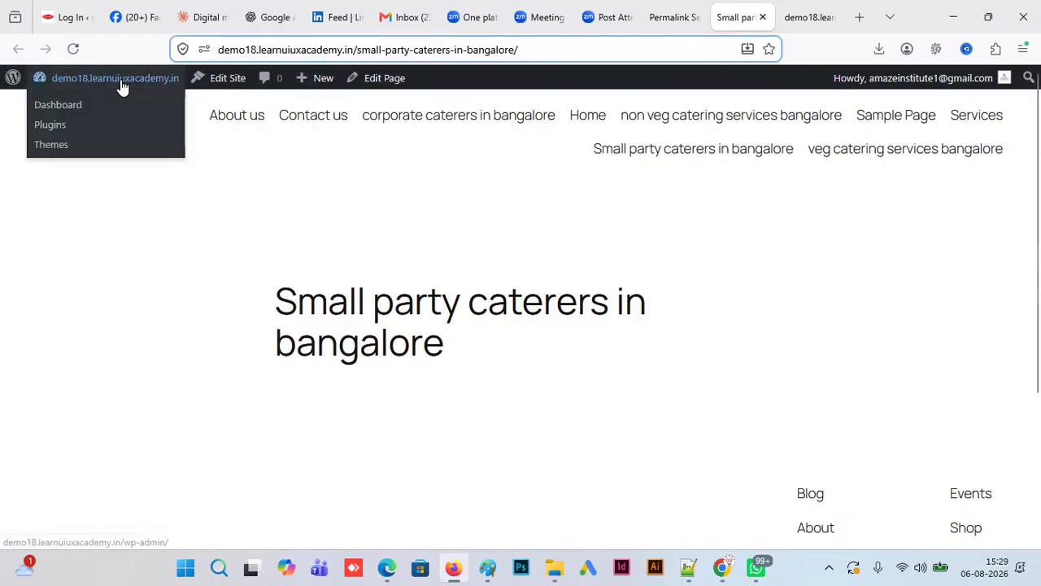
- Return to the demo18 WordPress dashboard and examine the Appearance options, comparing with the live Small party caterers page
{"action": "left_click", "coordinate": [670, 20]}
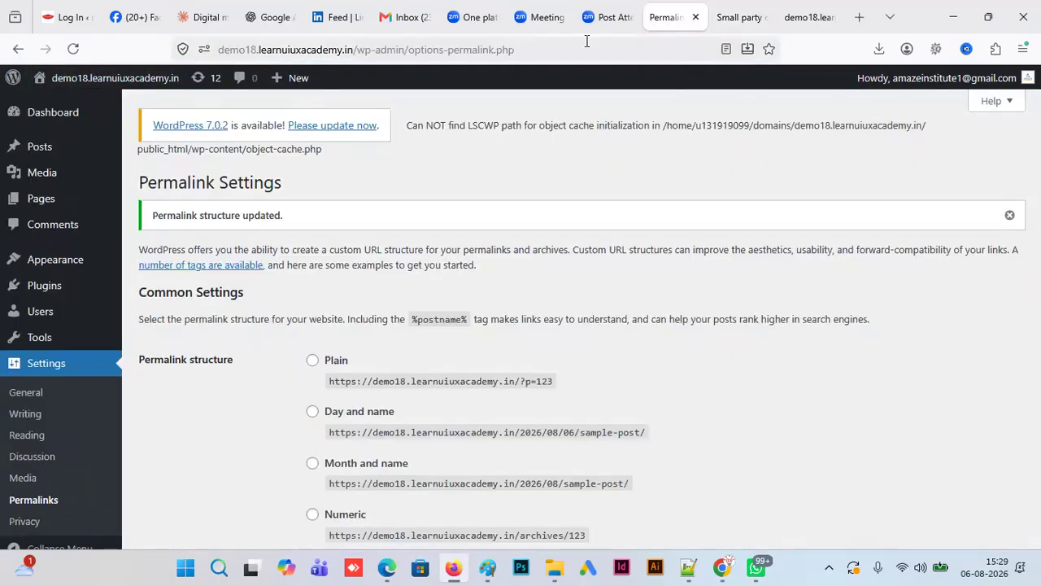
{"action": "left_click", "coordinate": [53, 134]}
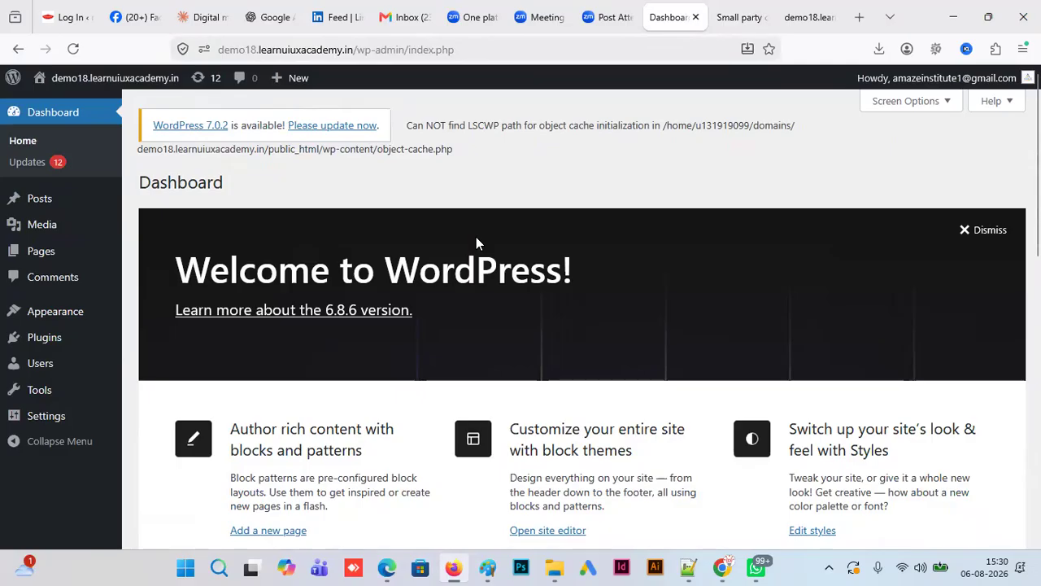
{"action": "mouse_move", "coordinate": [56, 320]}
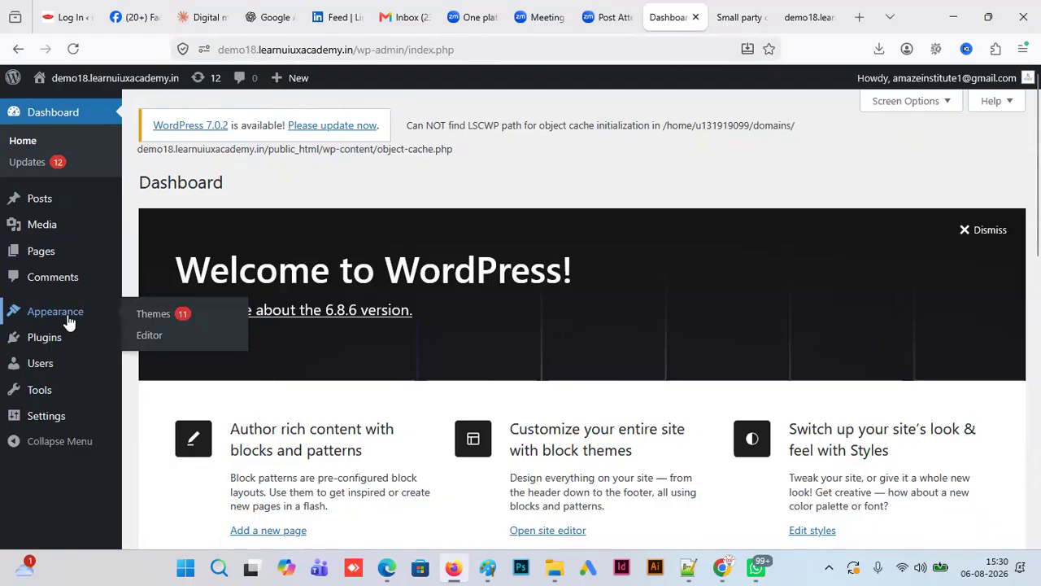
{"action": "left_click", "coordinate": [737, 17]}
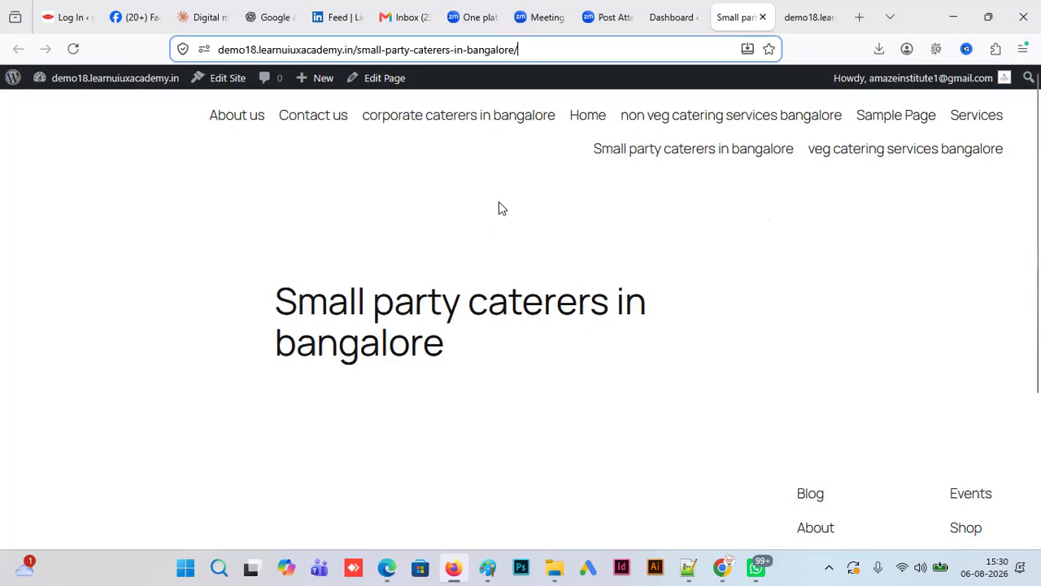
{"action": "left_click", "coordinate": [667, 17]}
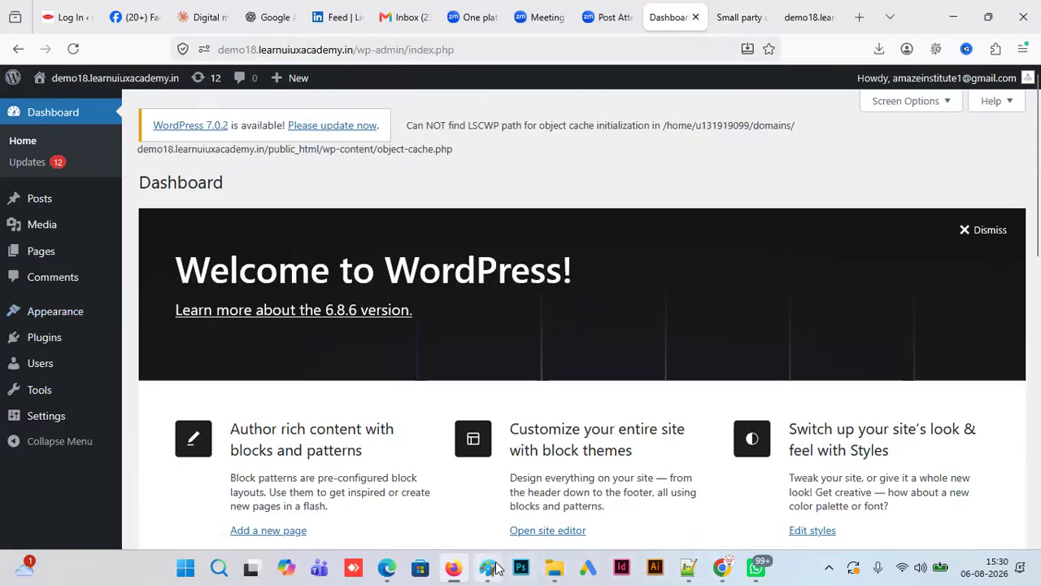
- Switch to Chrome, try to log back in to the Amaze Institute site's expired session, and dismiss the login prompt
{"action": "mouse_move", "coordinate": [492, 567]}
{"action": "left_click", "coordinate": [851, 468]}
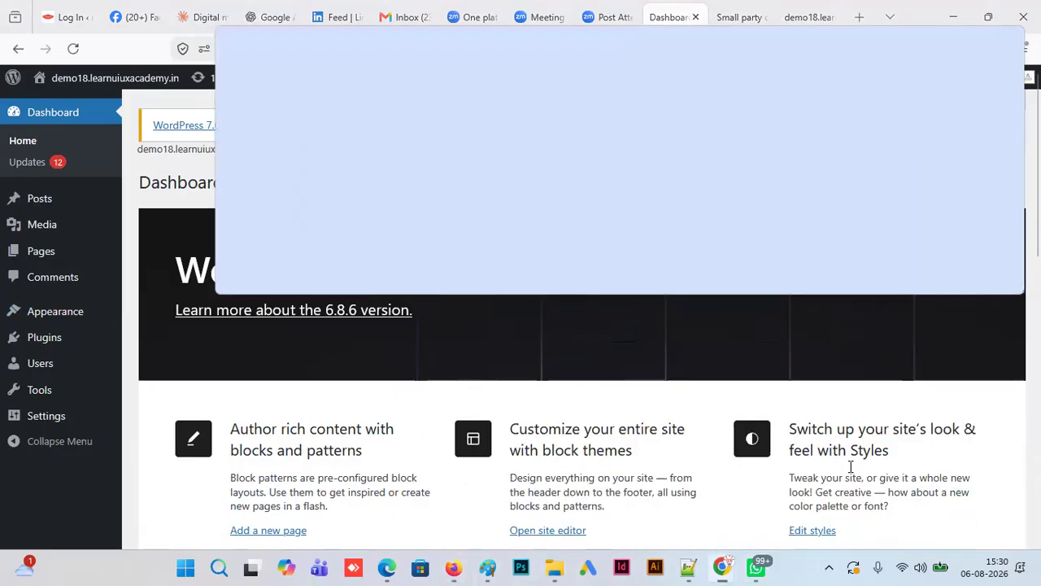
{"action": "left_click", "coordinate": [988, 25]}
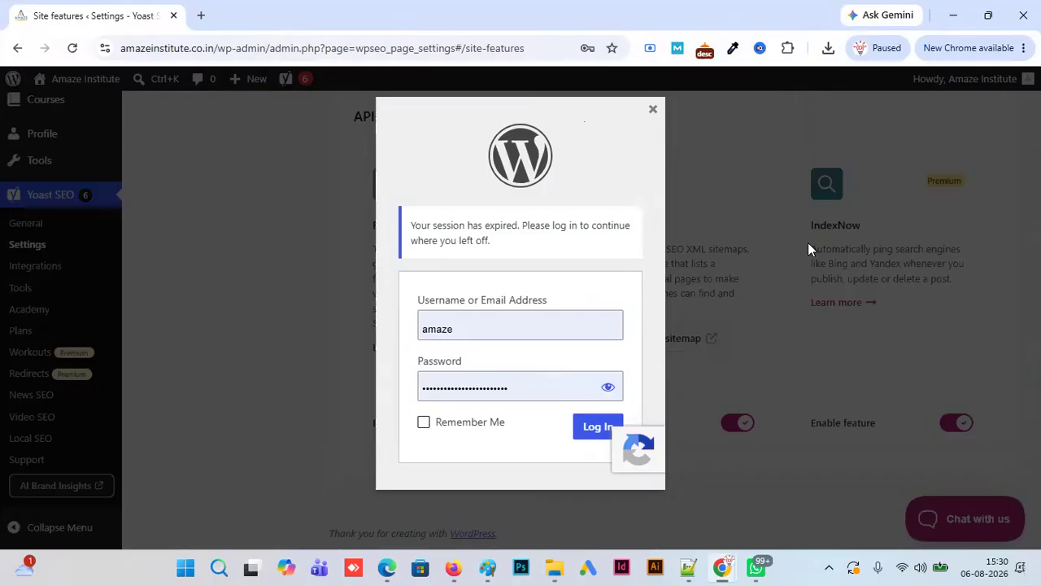
{"action": "left_click", "coordinate": [578, 438]}
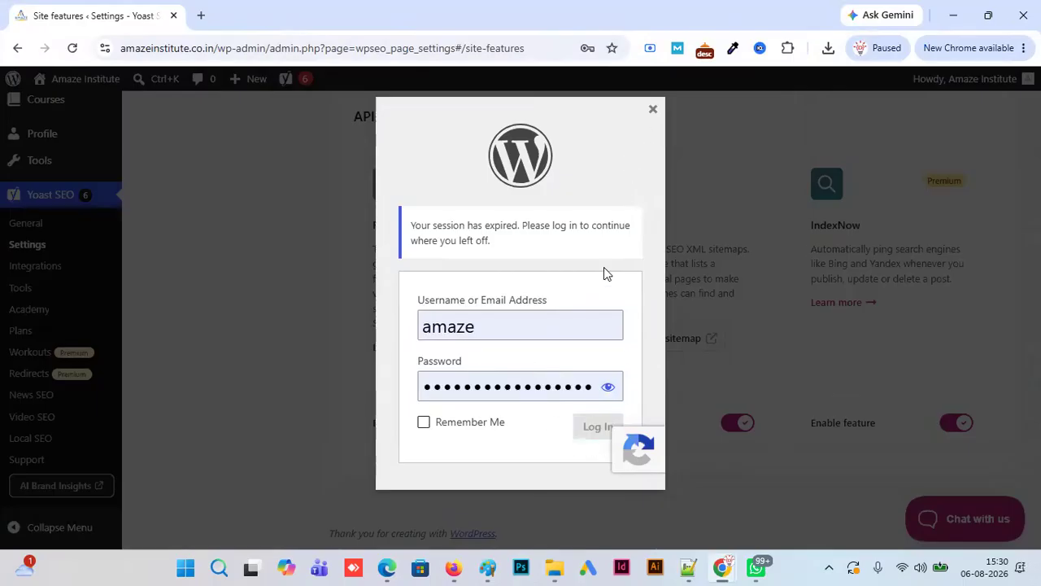
{"action": "left_click", "coordinate": [653, 110]}
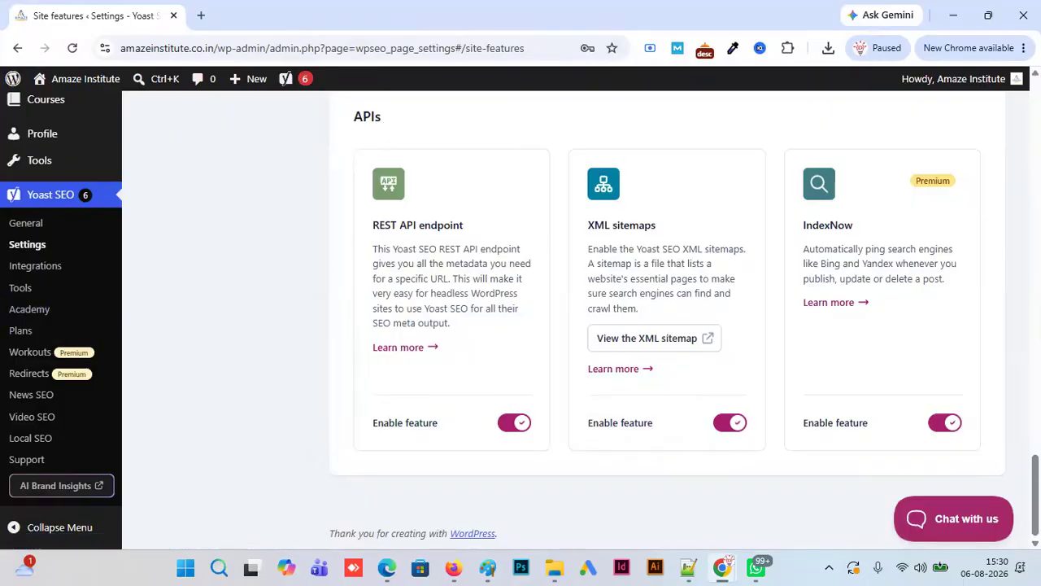
- Log out of the Amaze Institute WordPress admin account
{"action": "mouse_move", "coordinate": [142, 456]}
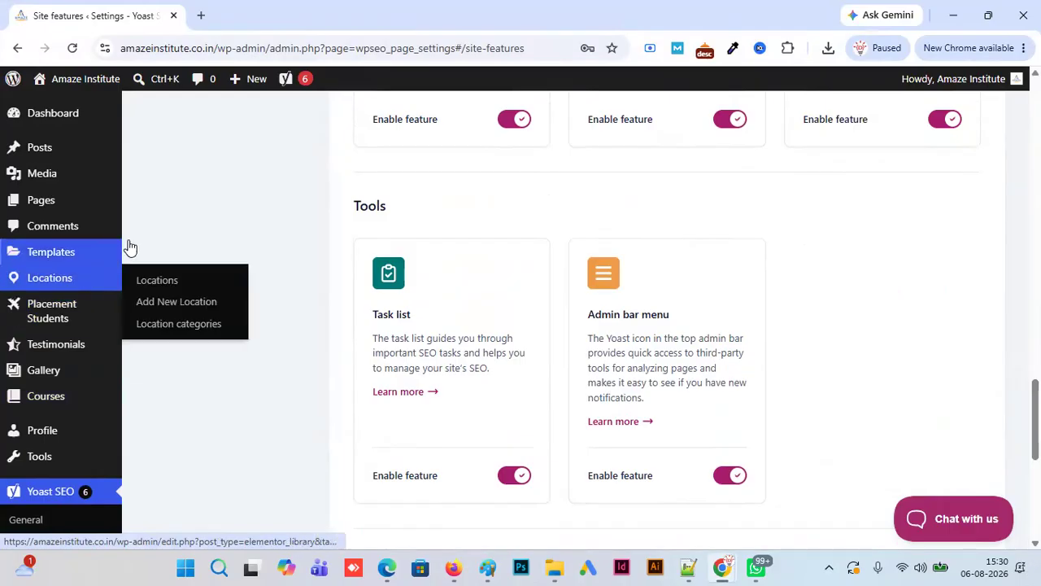
{"action": "left_click_drag", "start_coordinate": [1035, 420], "coordinate": [1036, 122]}
{"action": "mouse_move", "coordinate": [960, 79]}
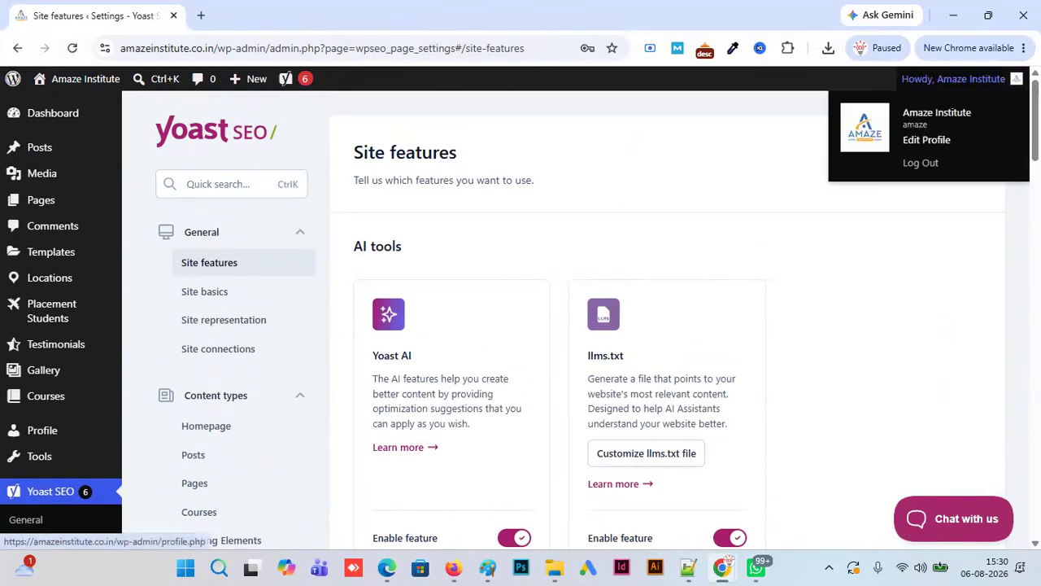
{"action": "left_click", "coordinate": [914, 170]}
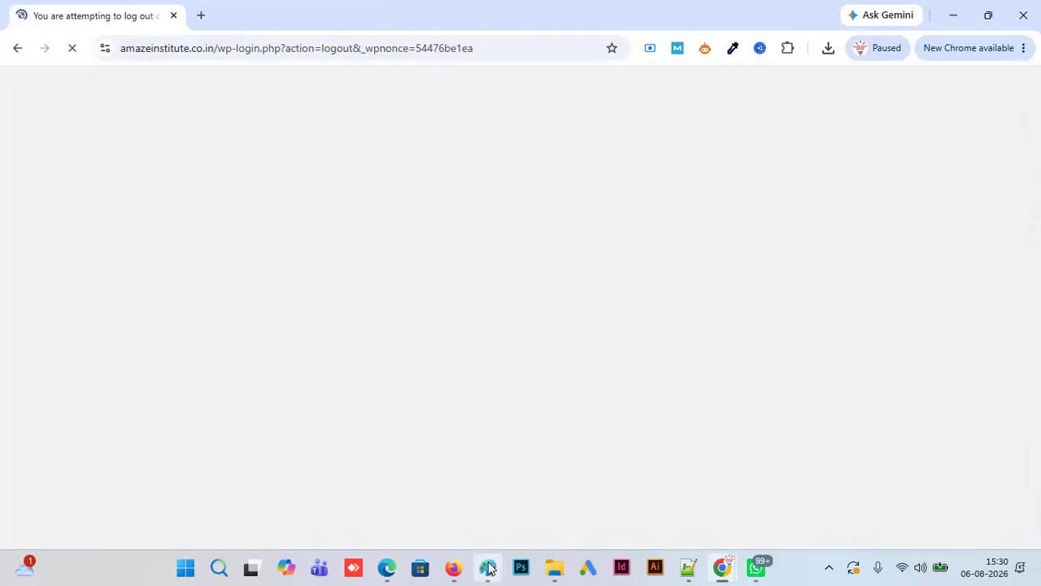
- Switch back to Firefox and load demo12.learnuiuxacademy.in in a new tab
{"action": "left_click", "coordinate": [454, 568]}
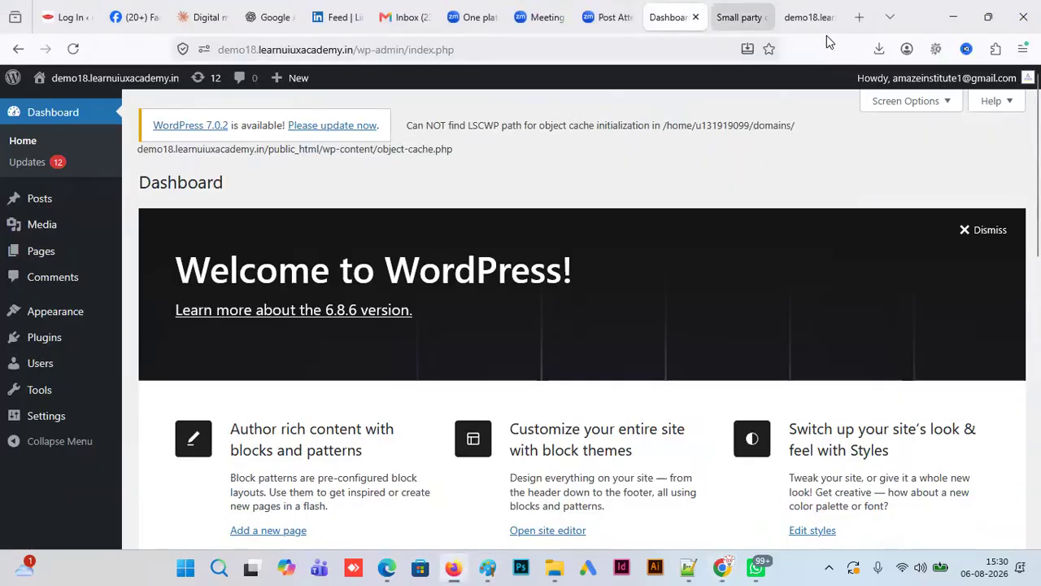
{"action": "left_click", "coordinate": [857, 24]}
{"action": "type", "text": "d"}
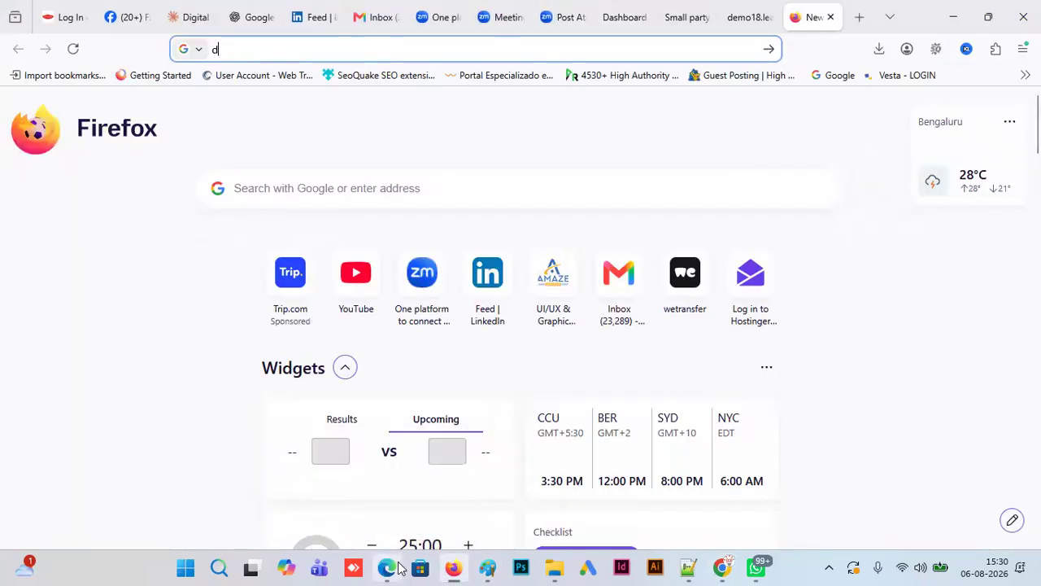
{"action": "type", "text": "emo12.learnuiuxacademy.in/"}
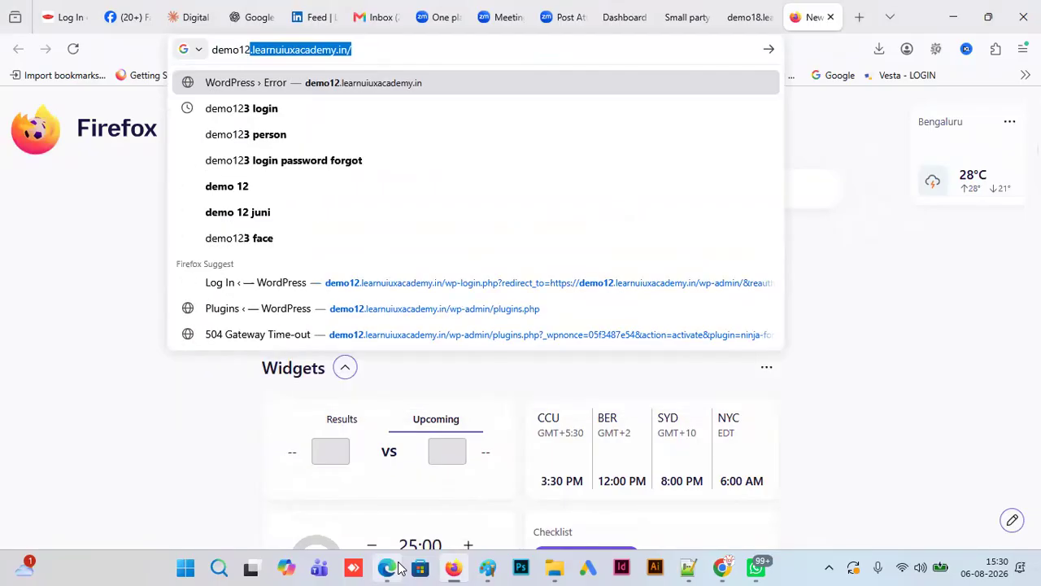
{"action": "key", "text": "Return"}
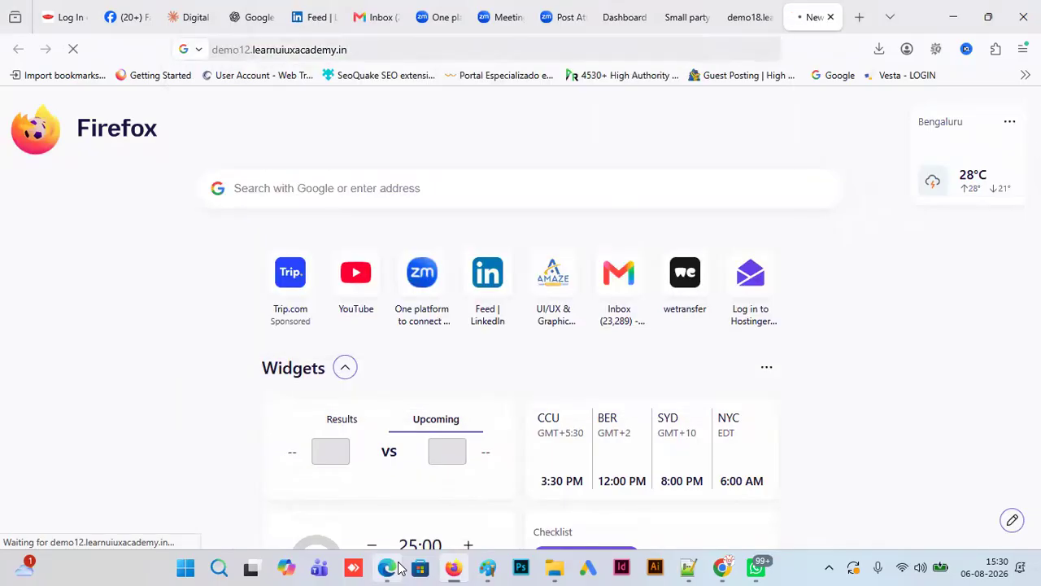
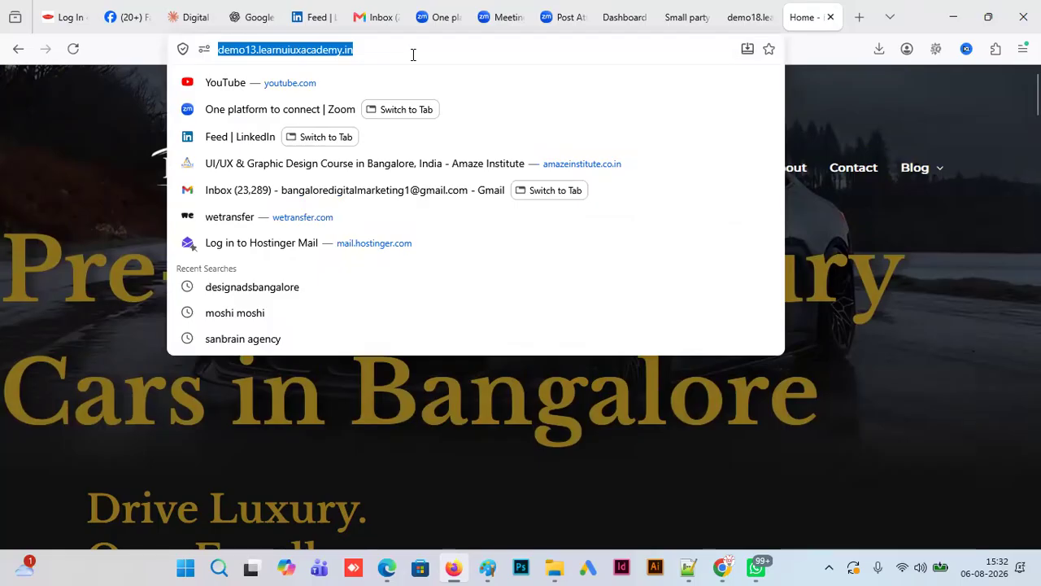
- Open demo13.learnuiuxacademy.in/wp-admin/ and log in with the saved account e-mail and password
{"action": "type", "text": "wp-admin/"}
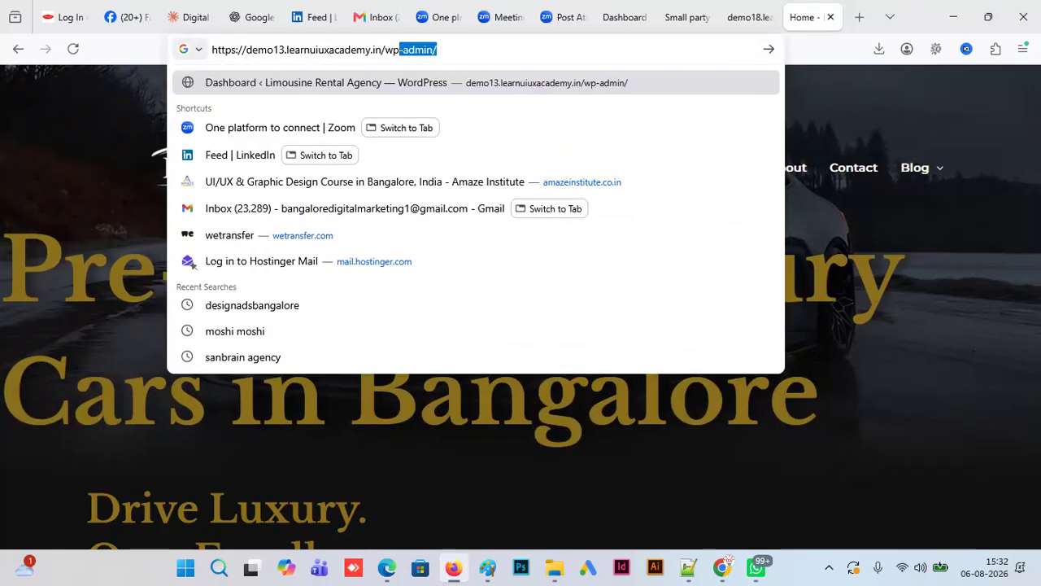
{"action": "key", "text": "Return"}
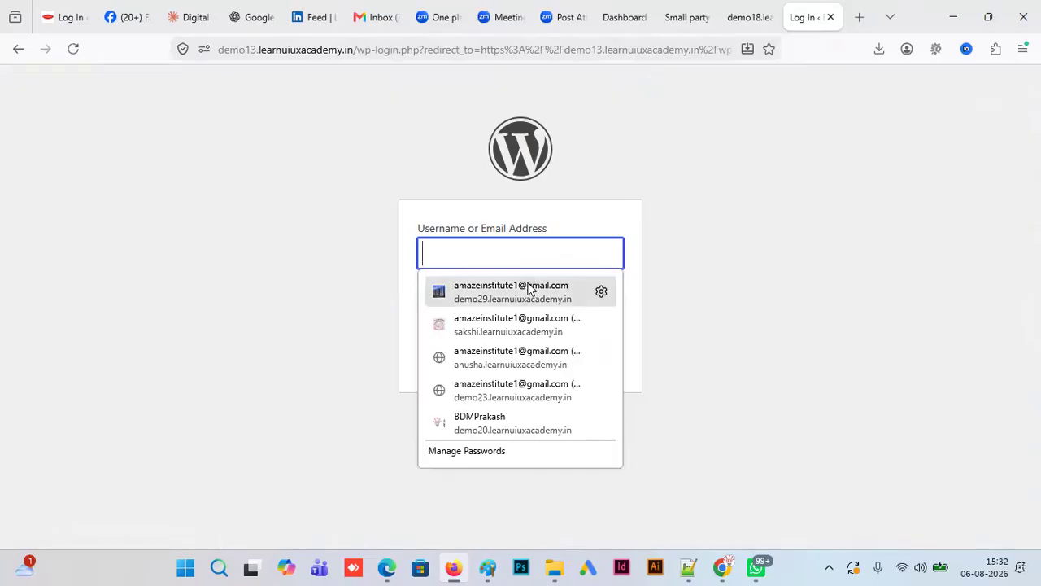
{"action": "left_click", "coordinate": [524, 284]}
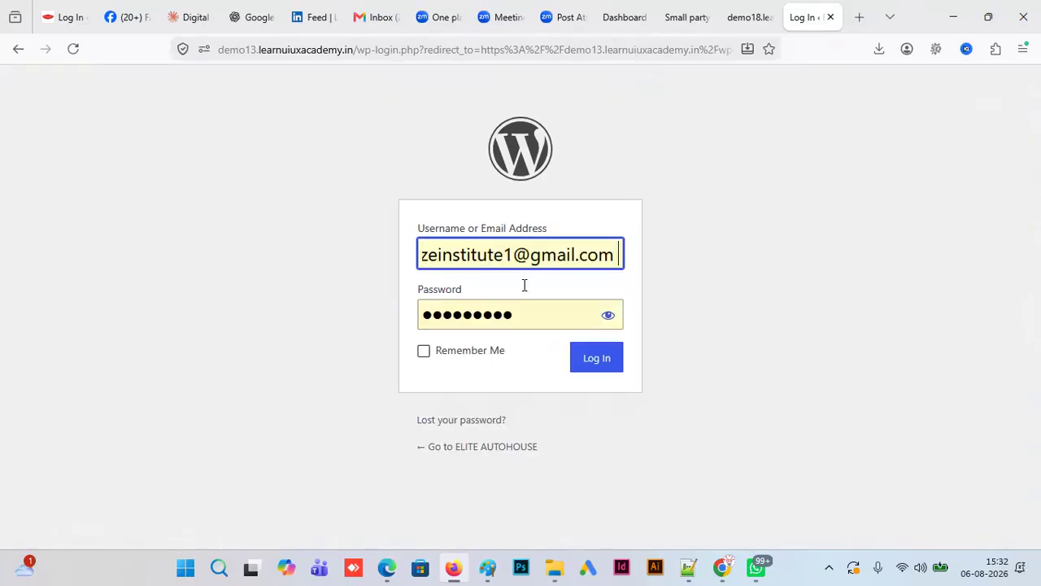
{"action": "left_click", "coordinate": [583, 355]}
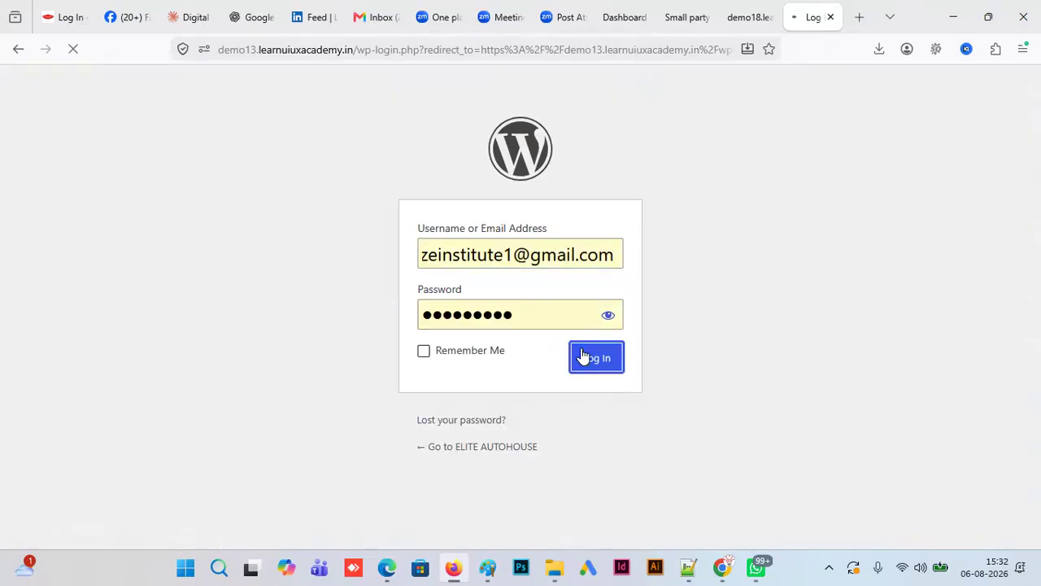
- Close the demo18 blog homepage tab and show the Small party caterers in bangalore page
{"action": "left_click", "coordinate": [753, 17]}
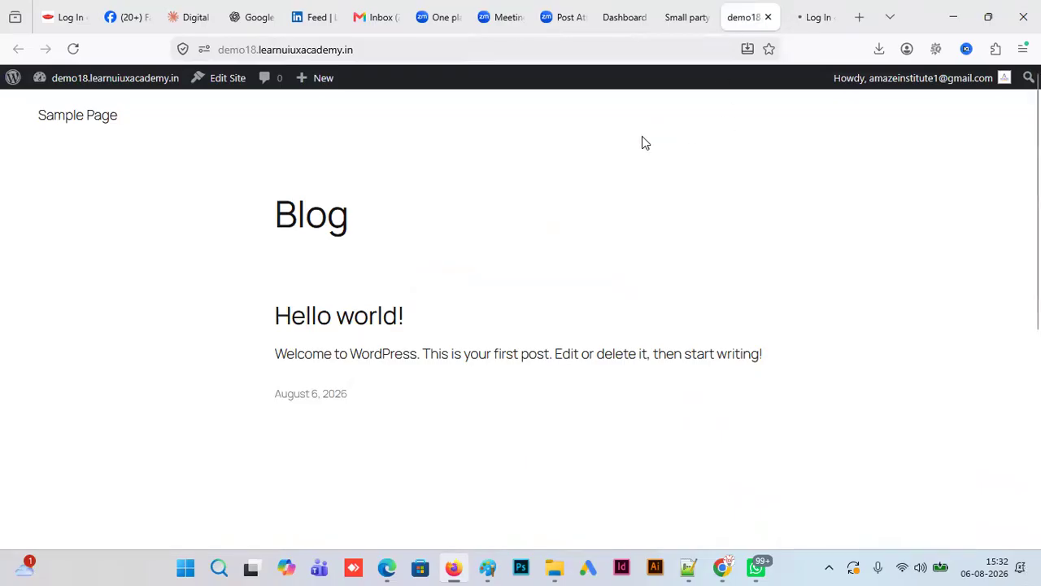
{"action": "left_click", "coordinate": [768, 17]}
{"action": "left_click", "coordinate": [685, 17]}
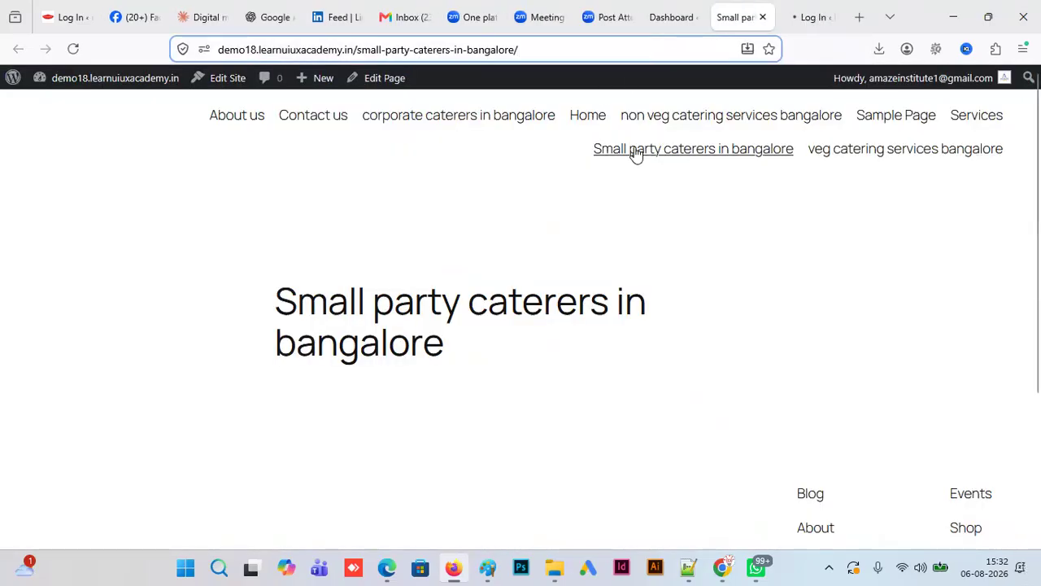
- Examine the demo13 dashboard's admin menu, including the options under Posts, Plugins and Appearance
{"action": "left_click", "coordinate": [809, 17]}
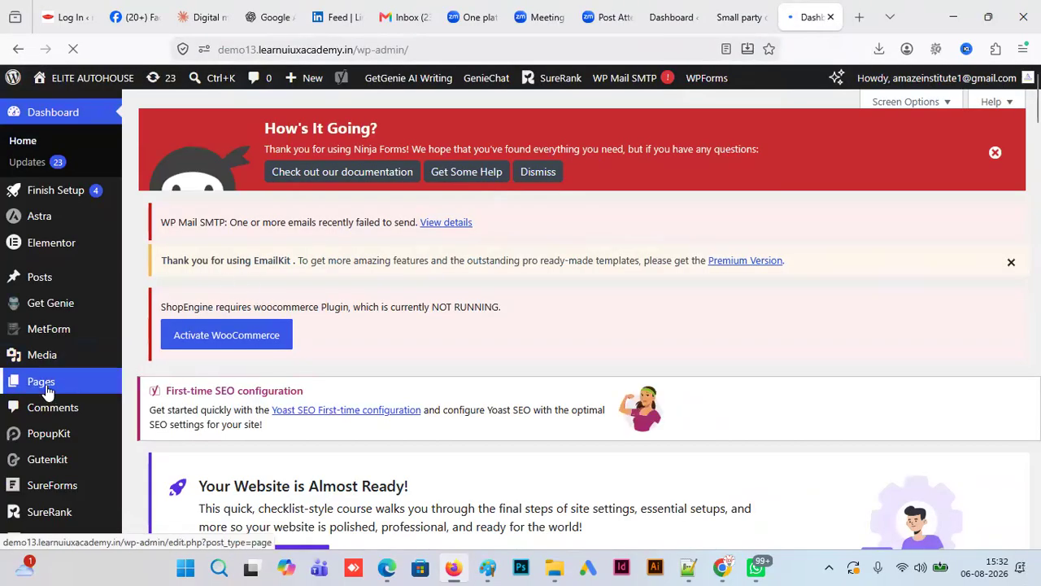
{"action": "mouse_move", "coordinate": [47, 397]}
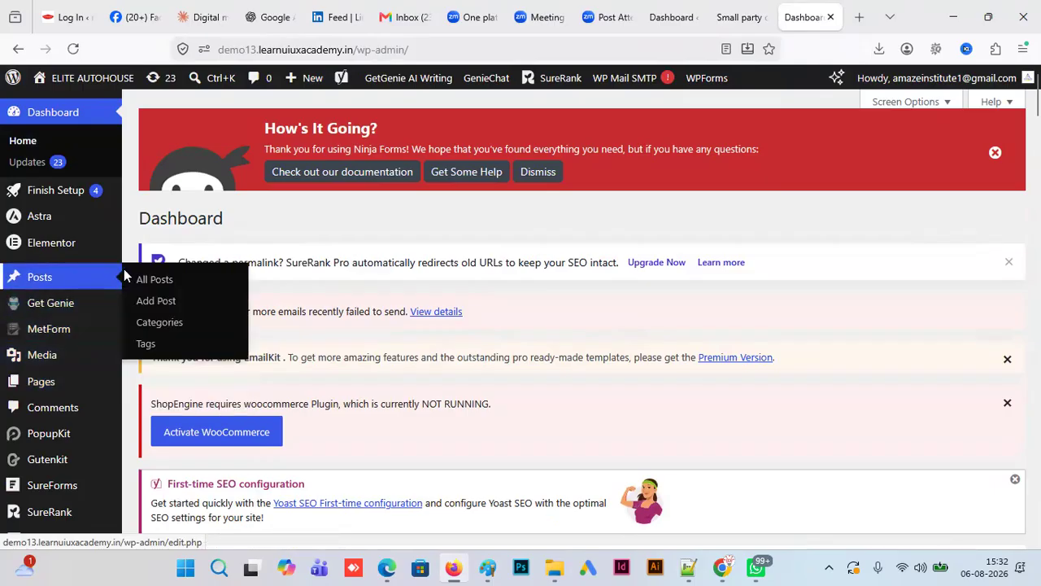
{"action": "scroll", "coordinate": [582, 317], "scroll_direction": "down", "scroll_amount": 4}
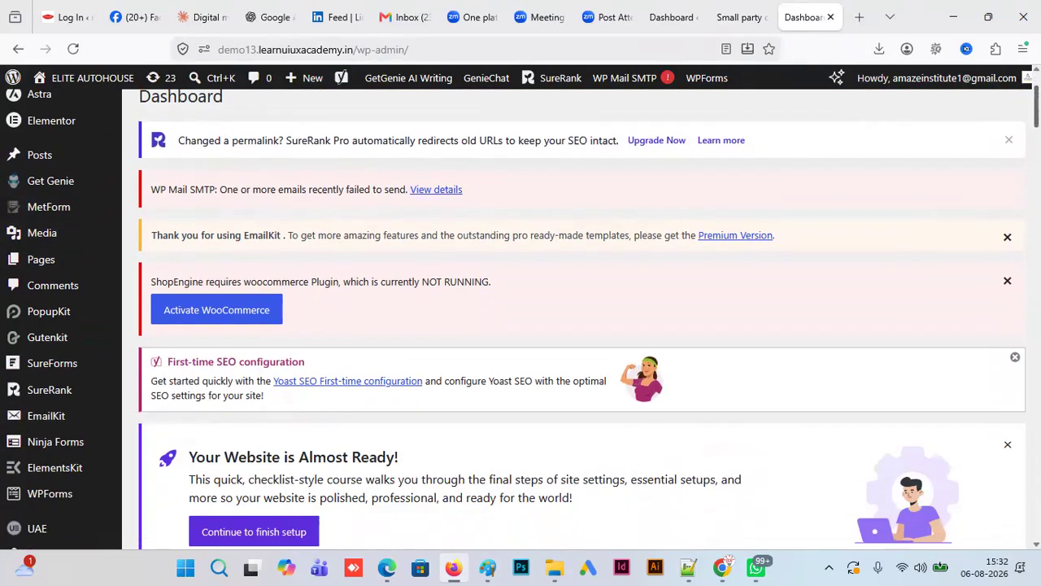
{"action": "scroll", "coordinate": [823, 240], "scroll_direction": "down", "scroll_amount": 2}
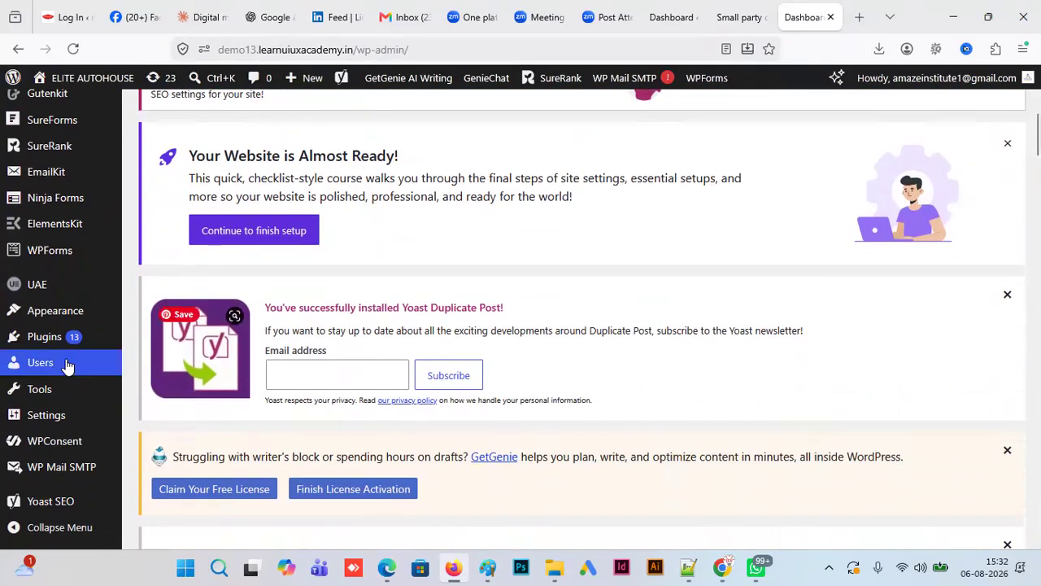
{"action": "mouse_move", "coordinate": [40, 342]}
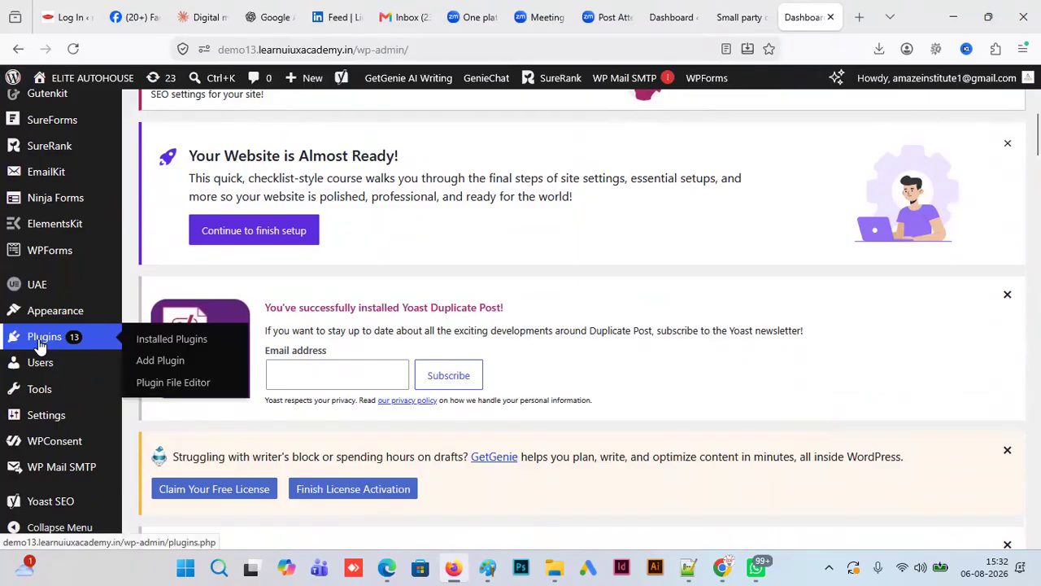
{"action": "mouse_move", "coordinate": [51, 316]}
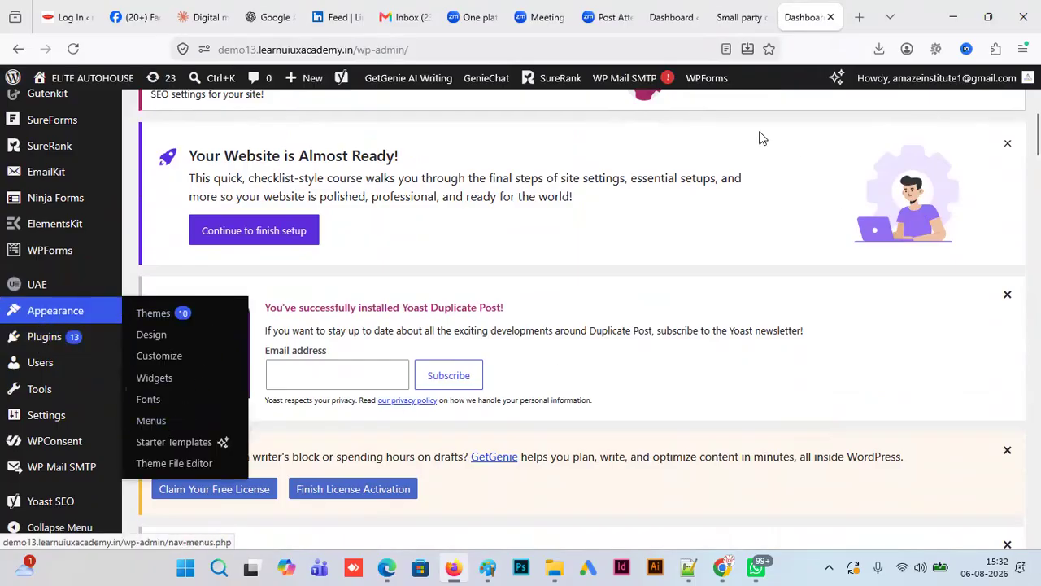
- Compare the Appearance menu options of the demo18 and demo13 dashboards and review demo13's Plugins, Users and Settings entries
{"action": "left_click", "coordinate": [674, 17]}
{"action": "mouse_move", "coordinate": [72, 313]}
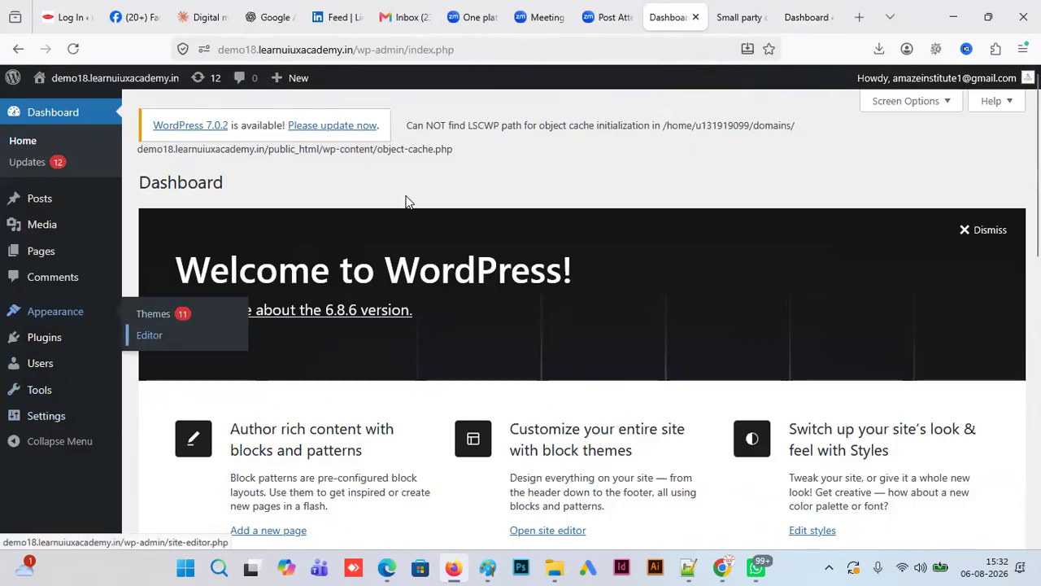
{"action": "left_click", "coordinate": [793, 17]}
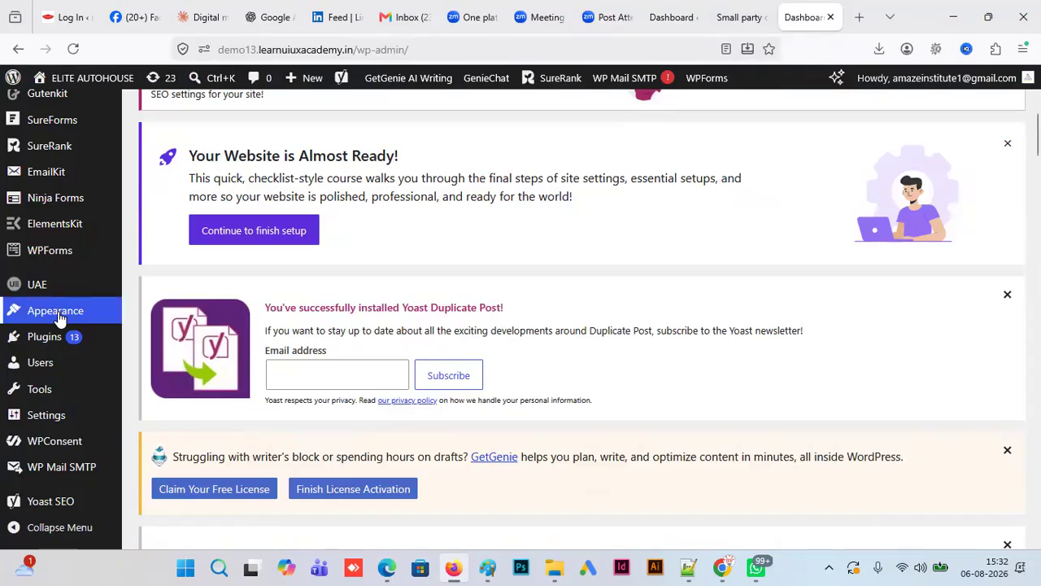
{"action": "mouse_move", "coordinate": [55, 311]}
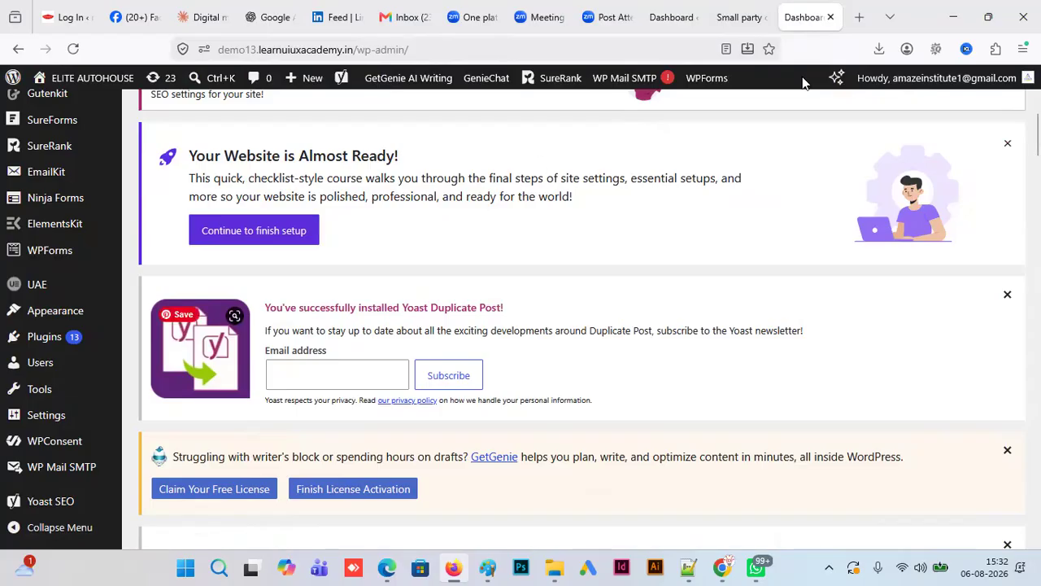
{"action": "mouse_move", "coordinate": [690, 77]}
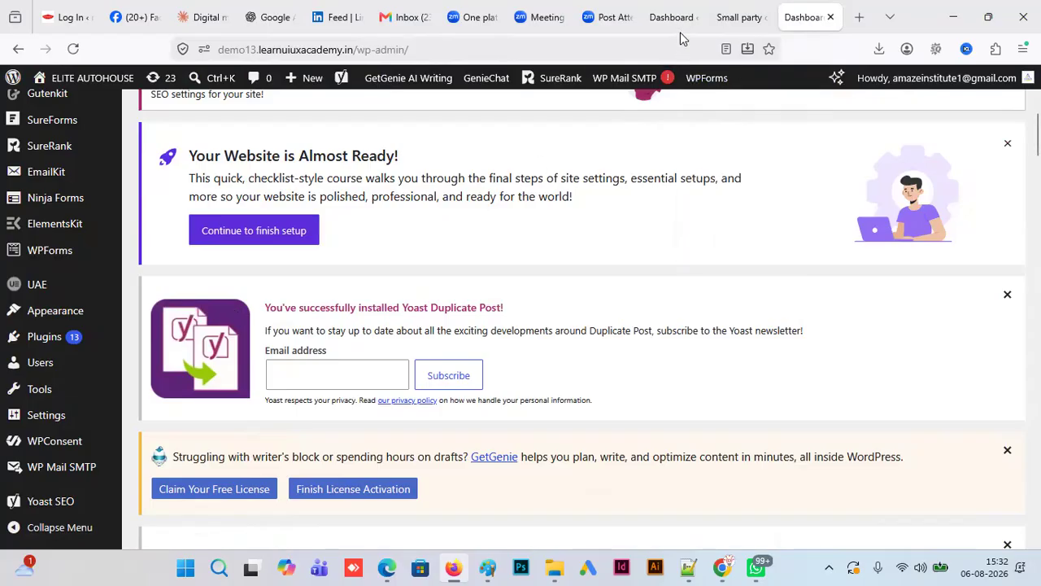
{"action": "mouse_move", "coordinate": [680, 32]}
{"action": "mouse_move", "coordinate": [43, 366]}
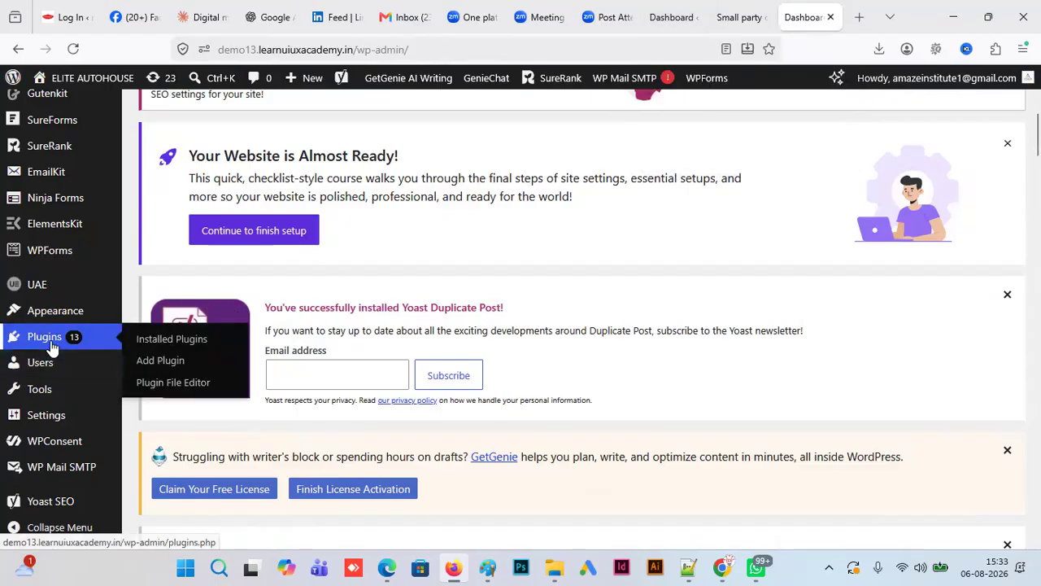
{"action": "mouse_move", "coordinate": [57, 415]}
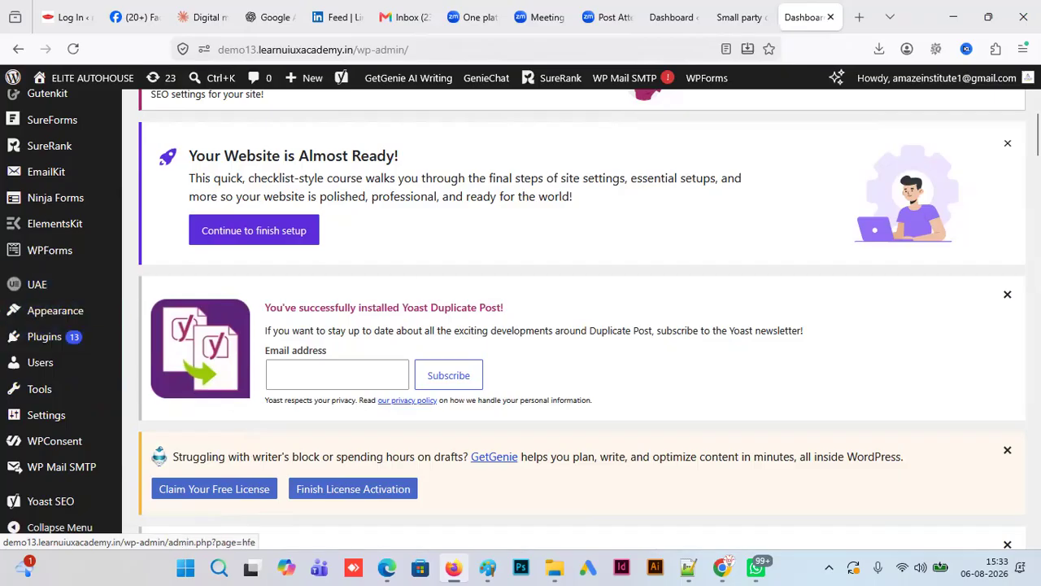
{"action": "scroll", "coordinate": [570, 325], "scroll_direction": "up", "scroll_amount": 4}
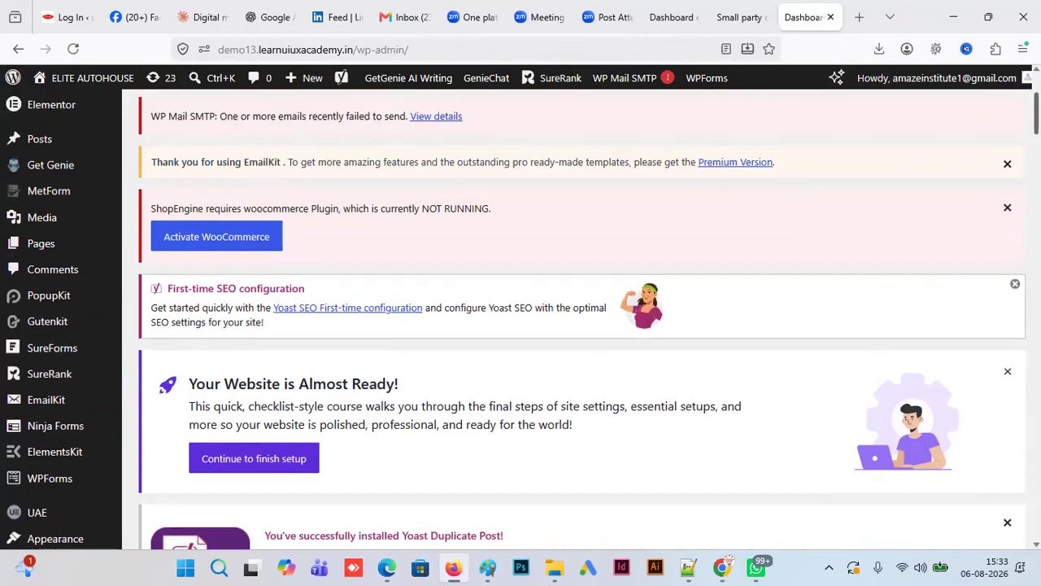
- Activate the Astra theme on the demo18 site and reload the Small party caterers in bangalore page to check it
{"action": "left_click", "coordinate": [672, 17]}
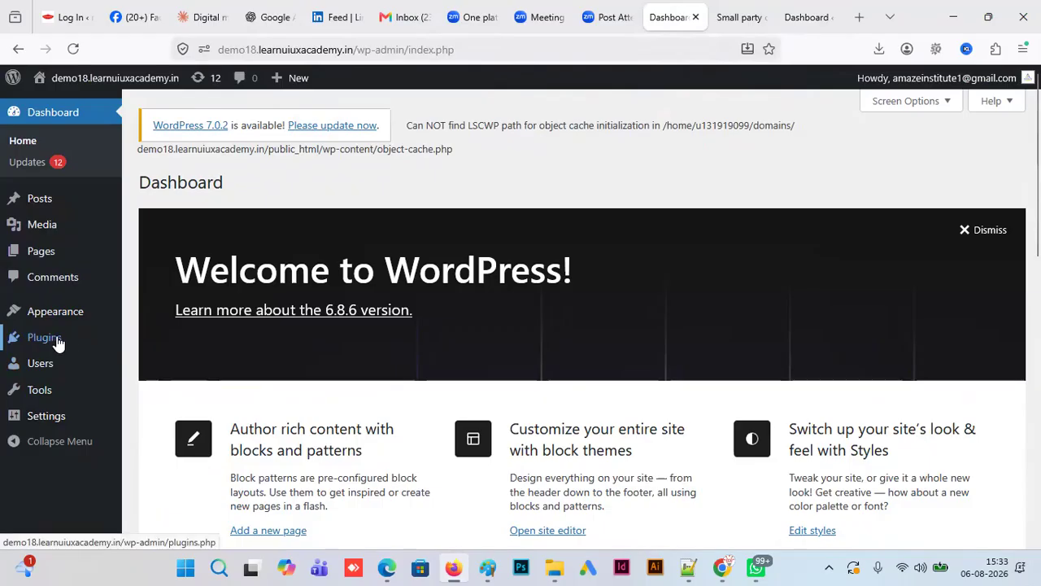
{"action": "left_click", "coordinate": [143, 313]}
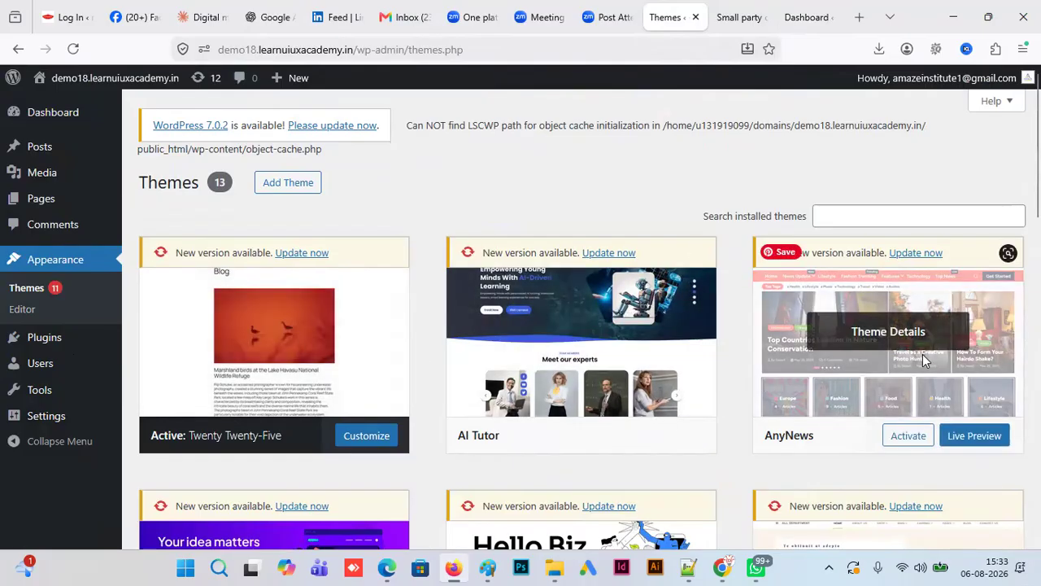
{"action": "scroll", "coordinate": [1035, 204], "scroll_direction": "down", "scroll_amount": 4}
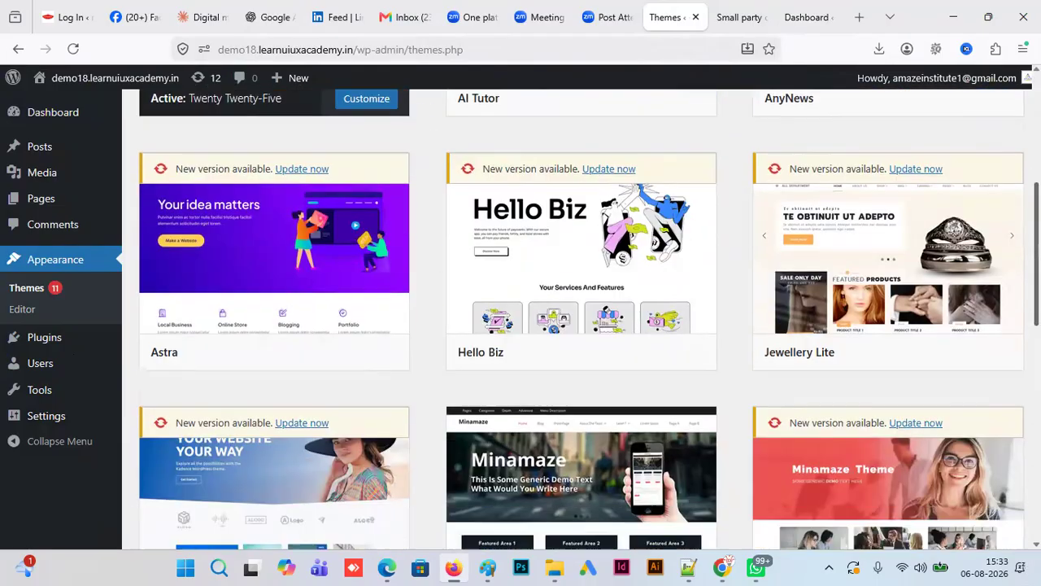
{"action": "scroll", "coordinate": [588, 311], "scroll_direction": "down", "scroll_amount": 1}
{"action": "scroll", "coordinate": [589, 318], "scroll_direction": "up", "scroll_amount": 3}
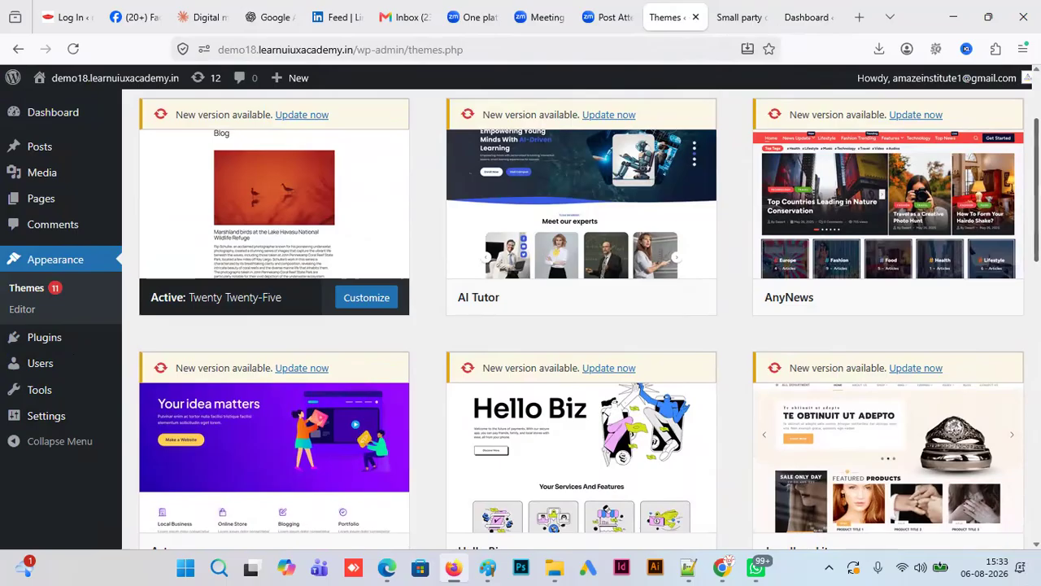
{"action": "scroll", "coordinate": [589, 319], "scroll_direction": "down", "scroll_amount": 2}
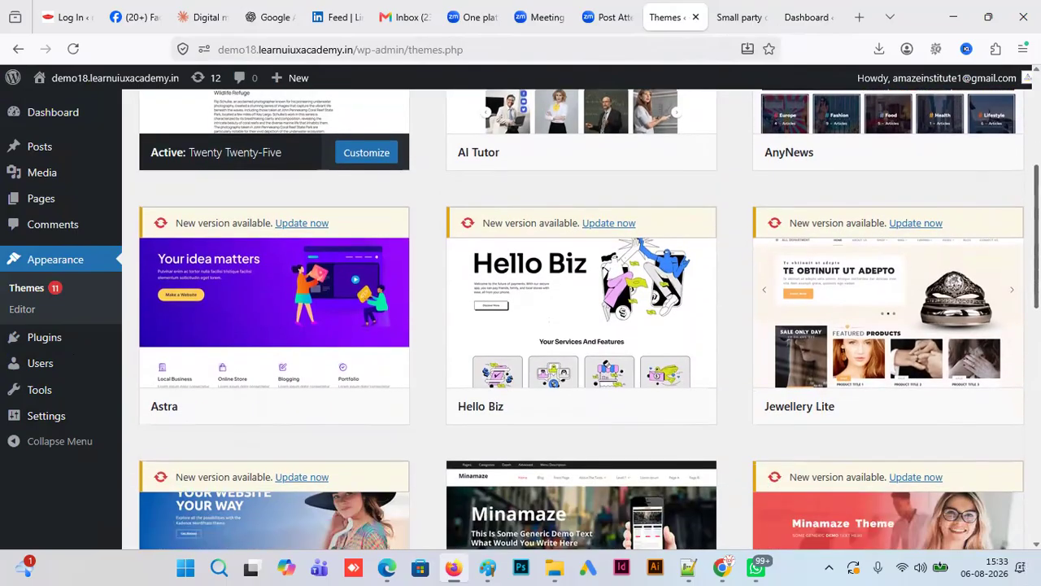
{"action": "mouse_move", "coordinate": [300, 409]}
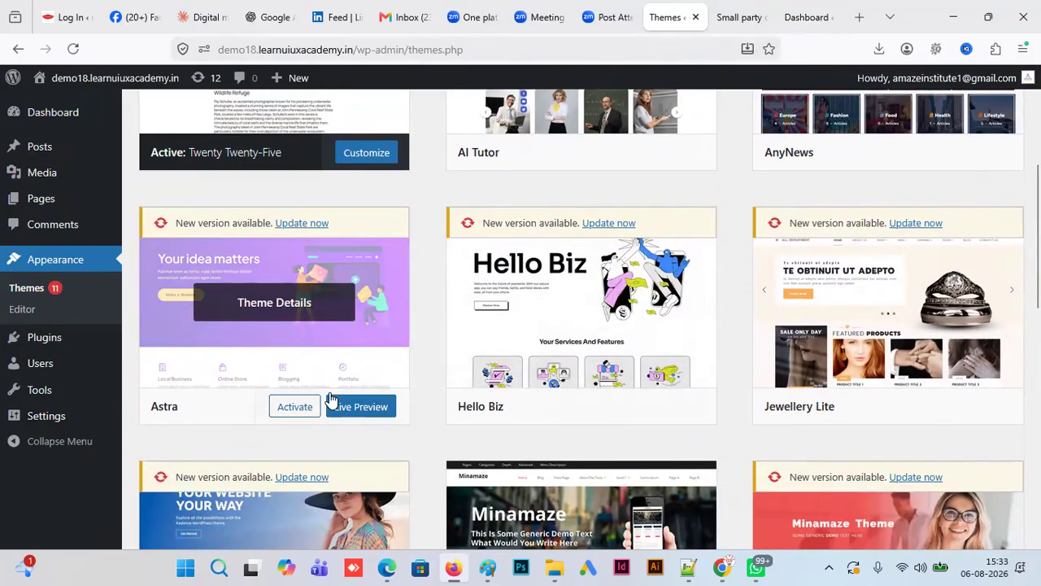
{"action": "left_click", "coordinate": [297, 413]}
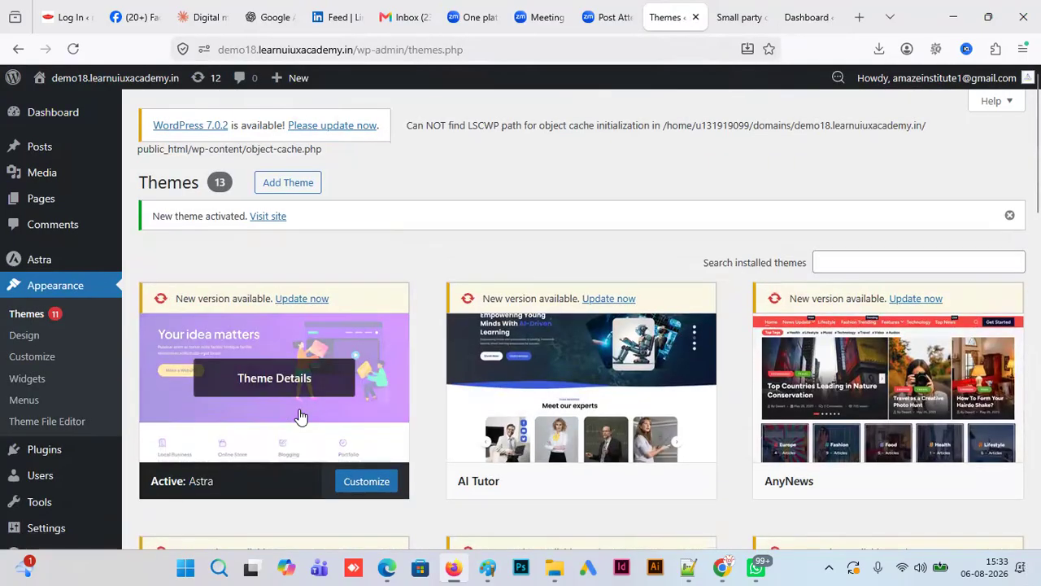
{"action": "left_click", "coordinate": [747, 20]}
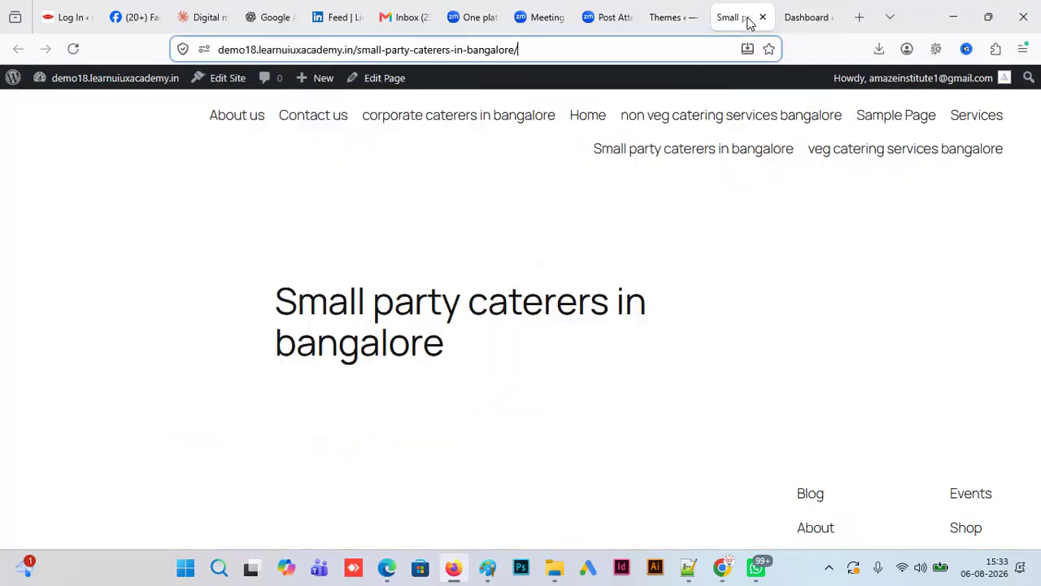
{"action": "left_click", "coordinate": [73, 49]}
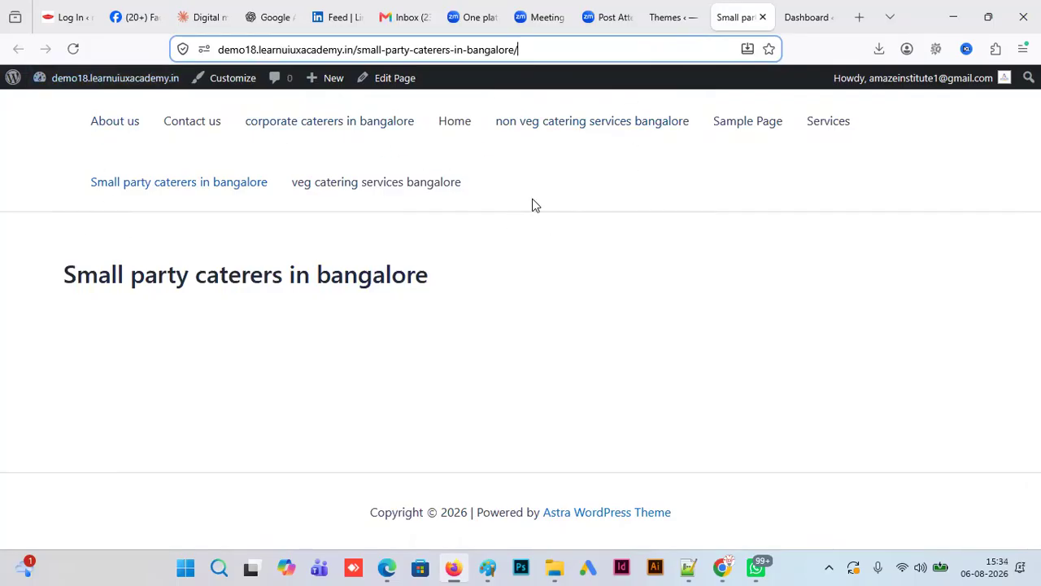
- Create a navigation menu named "primary menu" on the demo18 site
{"action": "left_click", "coordinate": [672, 17]}
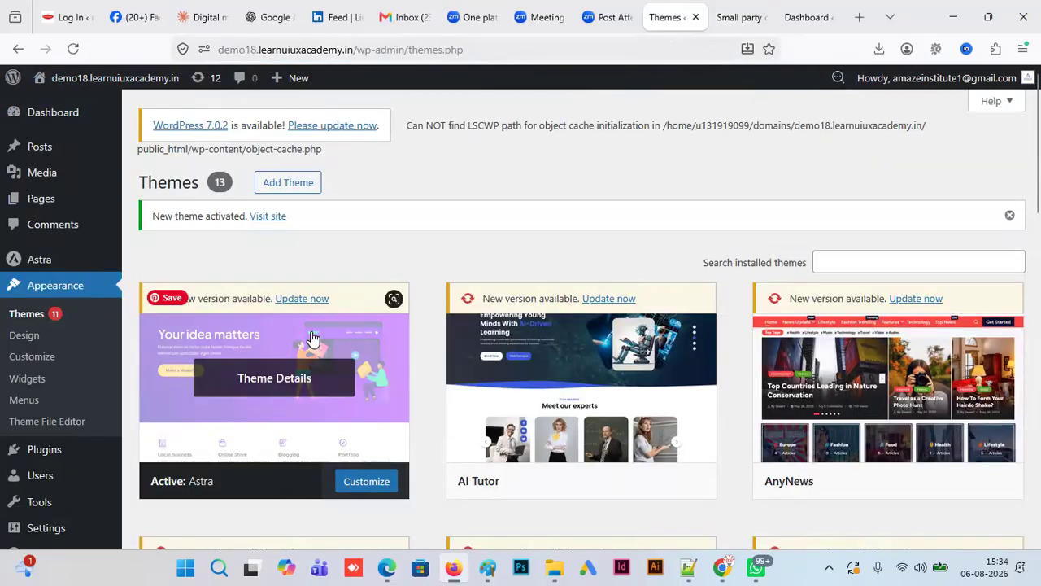
{"action": "left_click", "coordinate": [13, 407]}
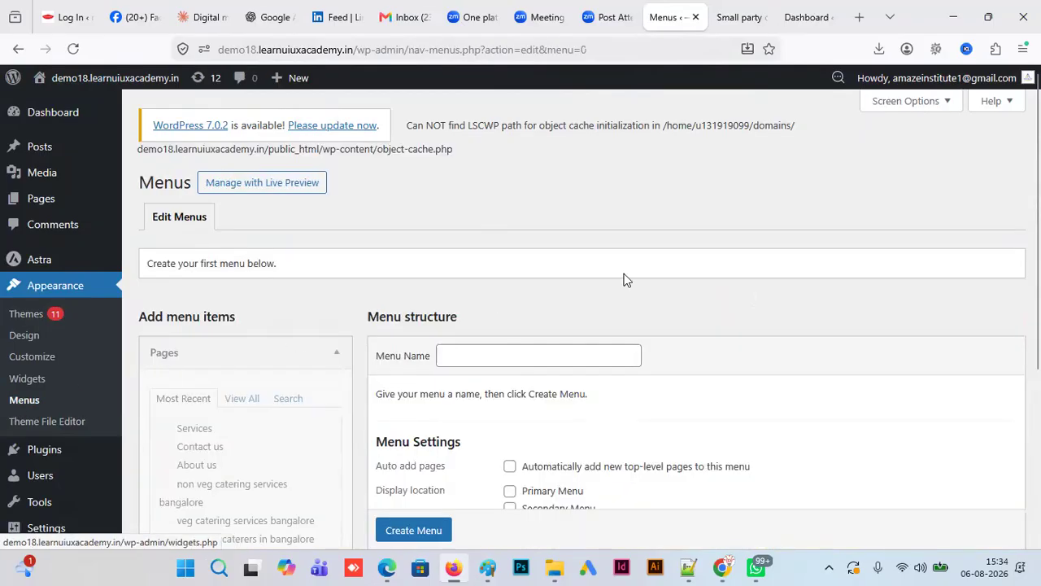
{"action": "scroll", "coordinate": [708, 276], "scroll_direction": "down", "scroll_amount": 2}
{"action": "scroll", "coordinate": [582, 317], "scroll_direction": "down", "scroll_amount": 2}
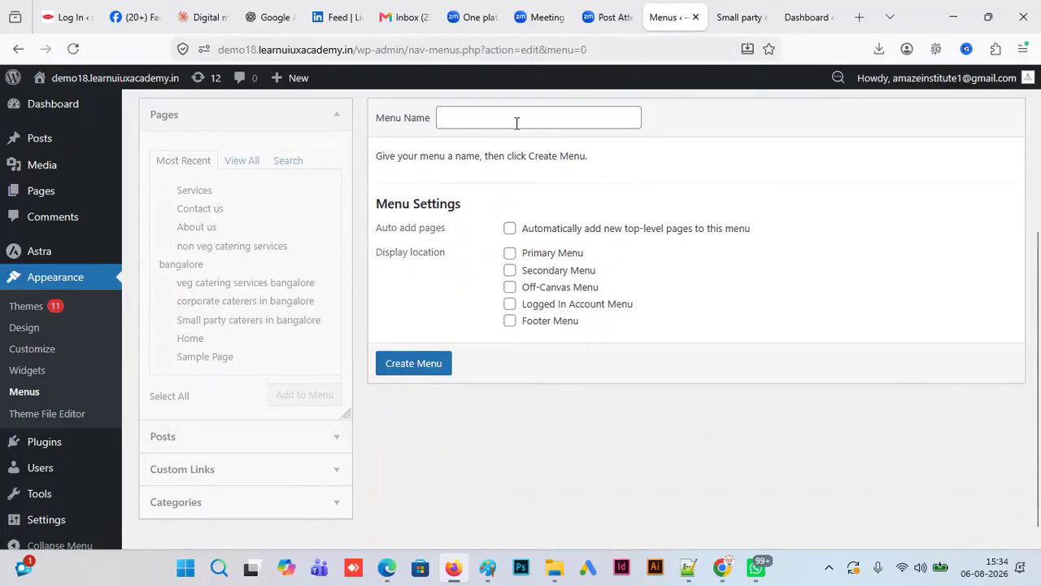
{"action": "left_click", "coordinate": [491, 118]}
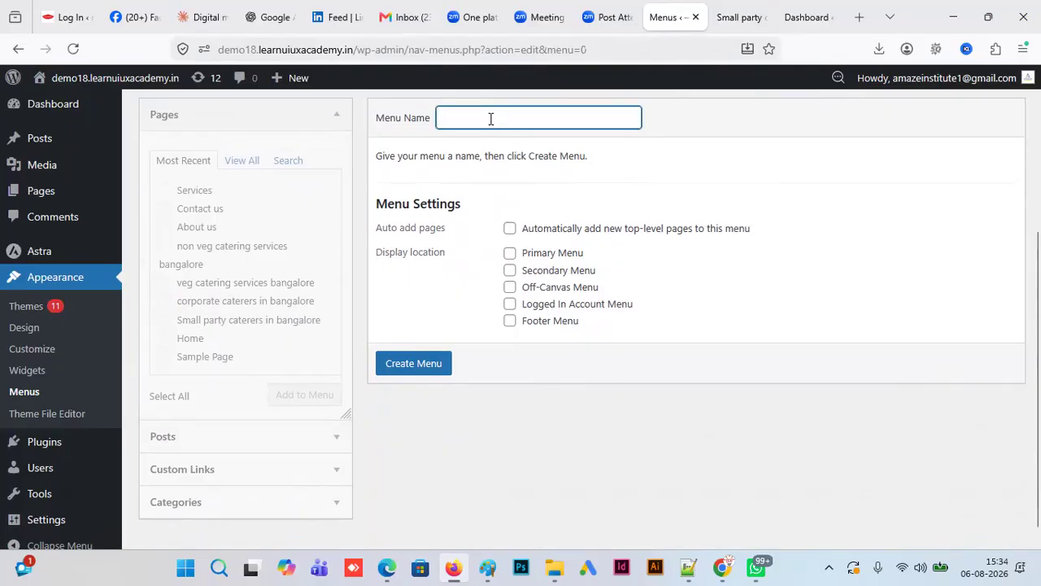
{"action": "type", "text": "primary menu"}
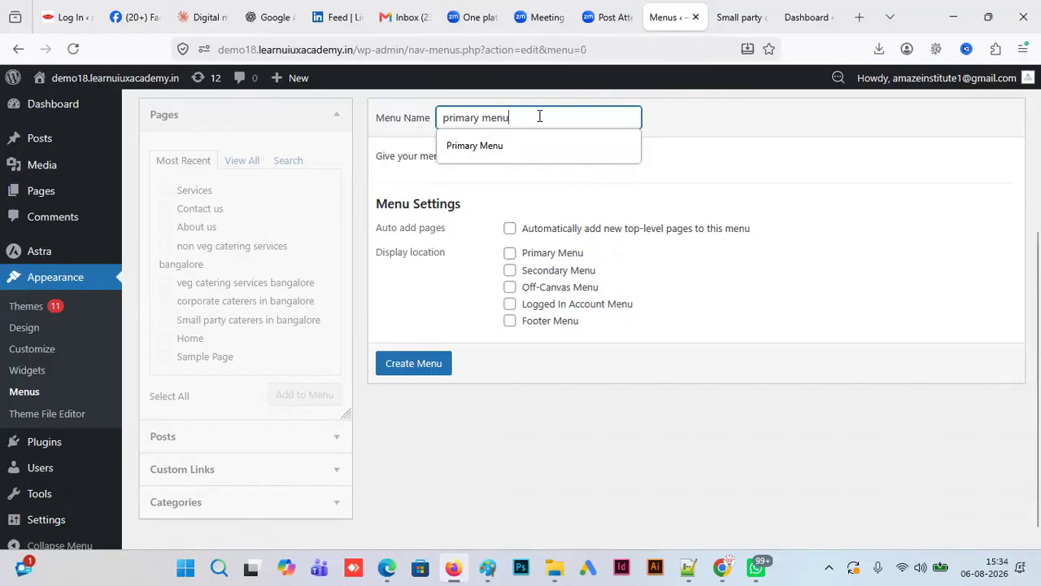
{"action": "left_click", "coordinate": [415, 368]}
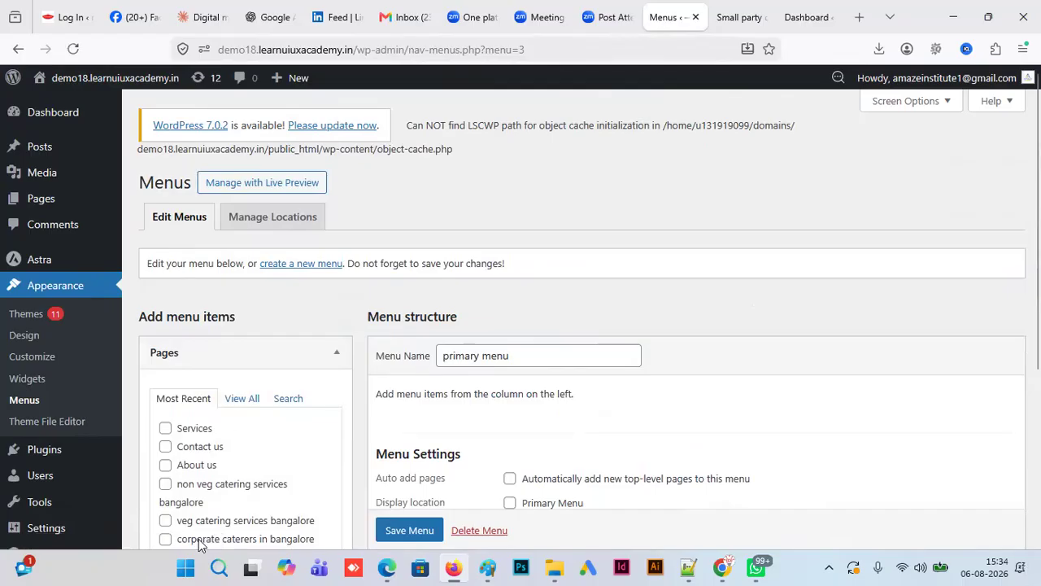
- Assign the new menu to the Primary Menu display location and save it
{"action": "scroll", "coordinate": [202, 543], "scroll_direction": "down", "scroll_amount": 3}
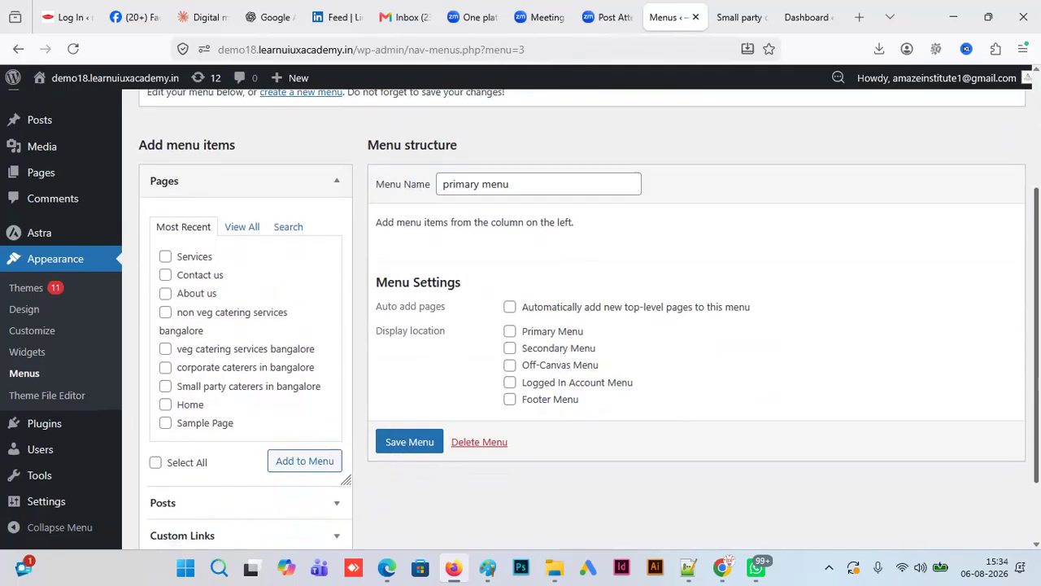
{"action": "left_click", "coordinate": [510, 332]}
{"action": "left_click", "coordinate": [418, 449]}
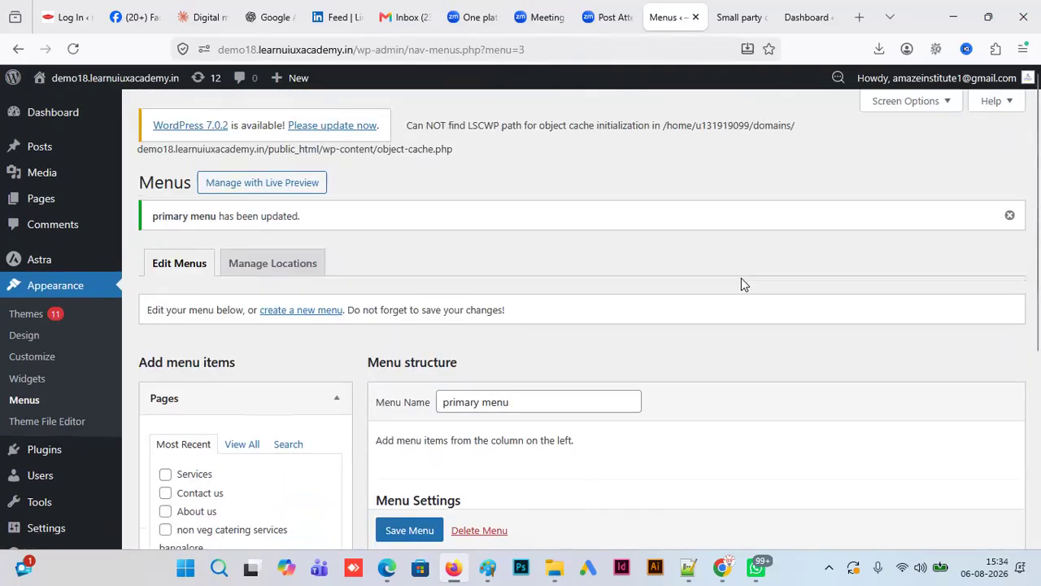
- Add the first Home entry, About us, Contact us, Services and the corporate, non veg, small party and veg catering pages to the menu
{"action": "scroll", "coordinate": [741, 277], "scroll_direction": "down", "scroll_amount": 3}
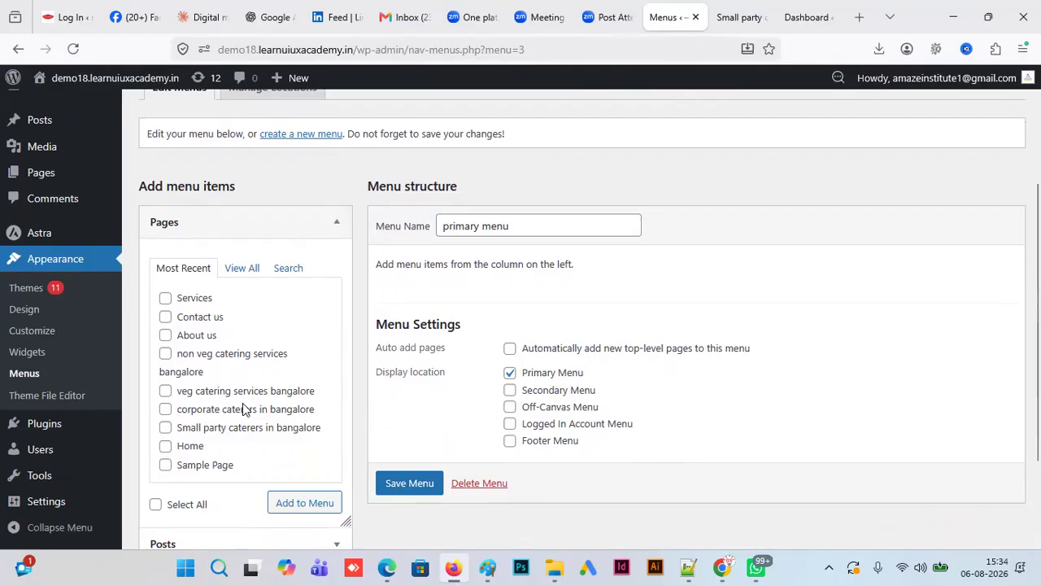
{"action": "left_click", "coordinate": [247, 270]}
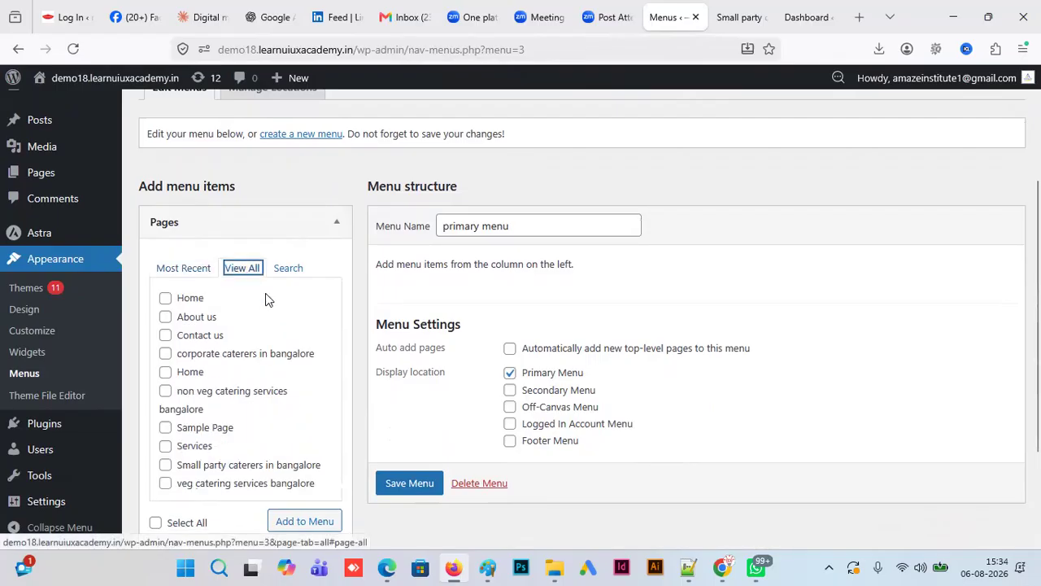
{"action": "left_click", "coordinate": [166, 299]}
{"action": "left_click", "coordinate": [166, 317]}
{"action": "left_click", "coordinate": [166, 335]}
{"action": "left_click", "coordinate": [166, 355]}
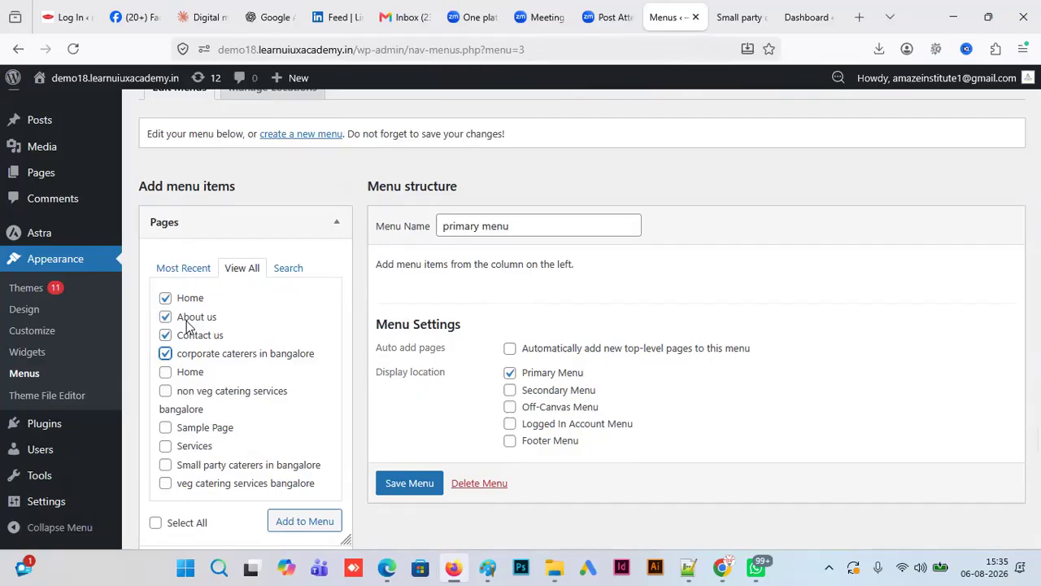
{"action": "left_click", "coordinate": [165, 391]}
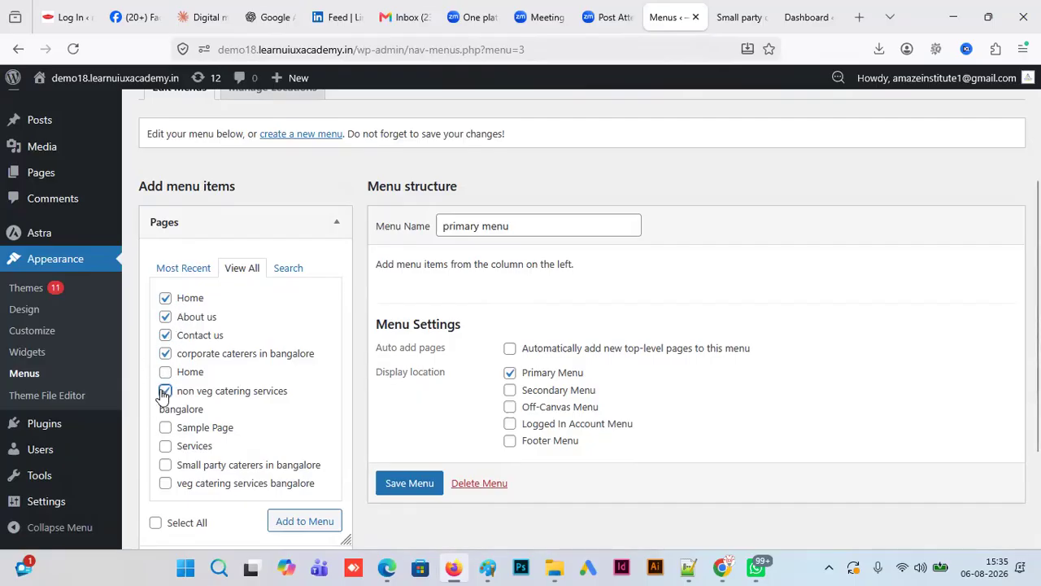
{"action": "left_click", "coordinate": [165, 446]}
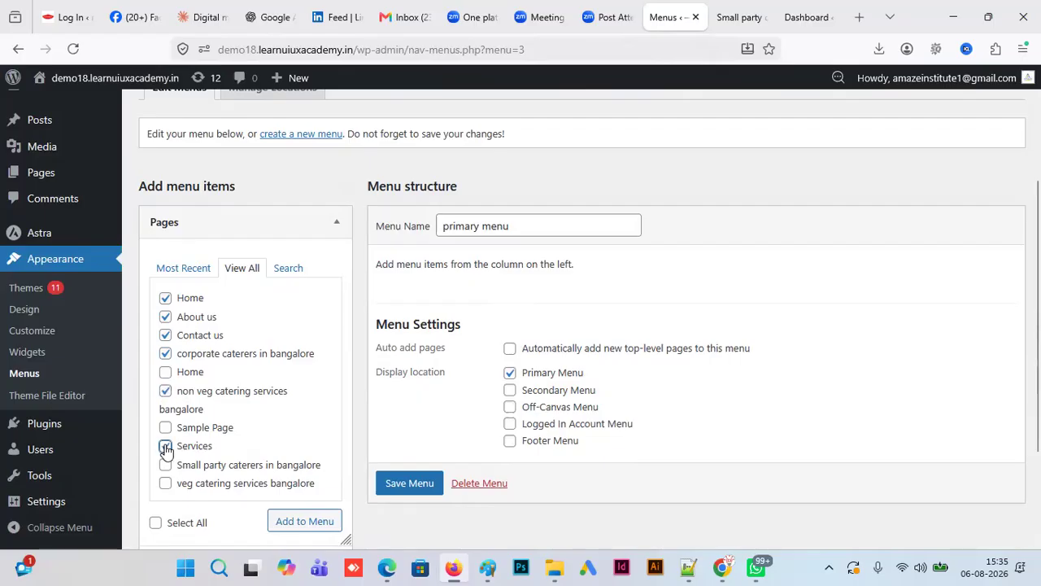
{"action": "left_click", "coordinate": [165, 465]}
{"action": "left_click", "coordinate": [166, 485]}
{"action": "left_click", "coordinate": [303, 522]}
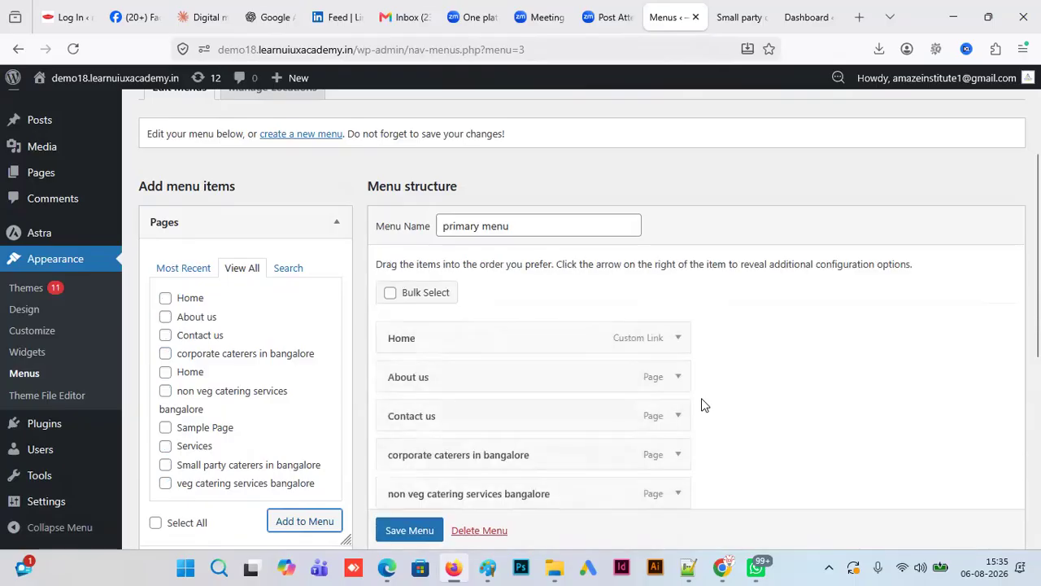
- Save the menu and reload the Small party caterers in bangalore page to check its navigation
{"action": "scroll", "coordinate": [438, 510], "scroll_direction": "down", "scroll_amount": 1}
{"action": "left_click", "coordinate": [415, 529]}
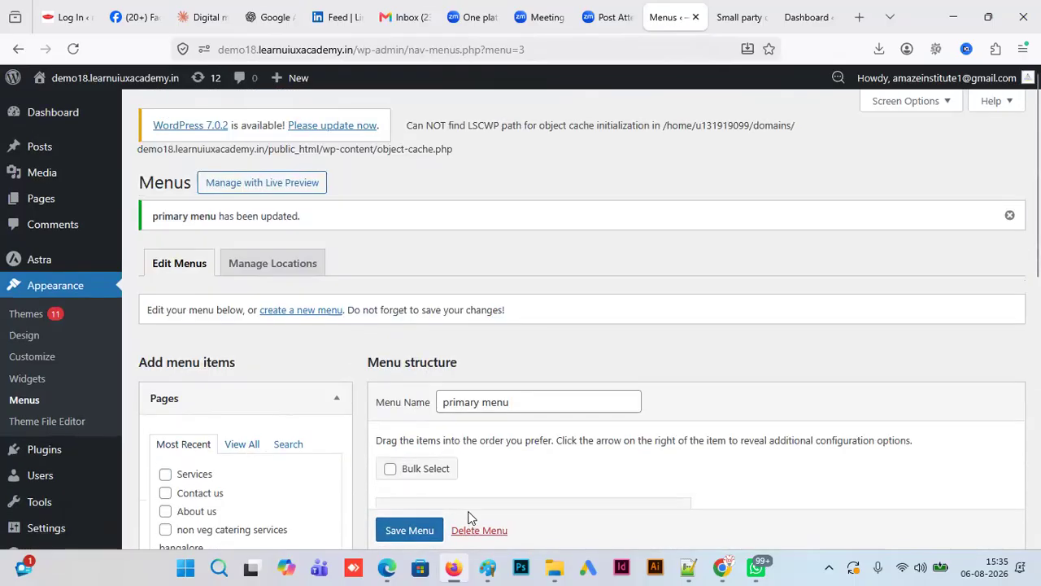
{"action": "left_click", "coordinate": [736, 17]}
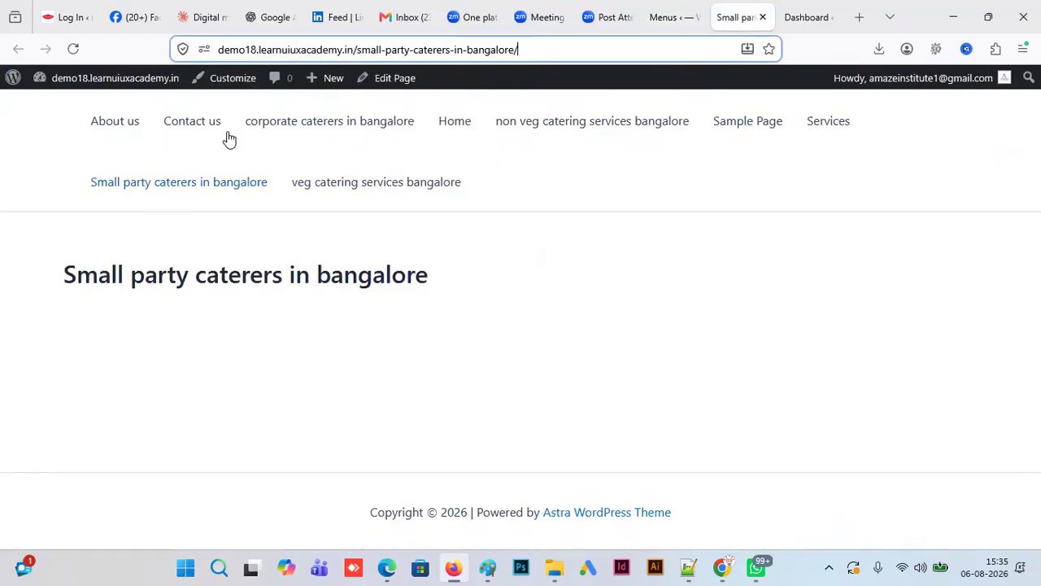
{"action": "left_click", "coordinate": [73, 48]}
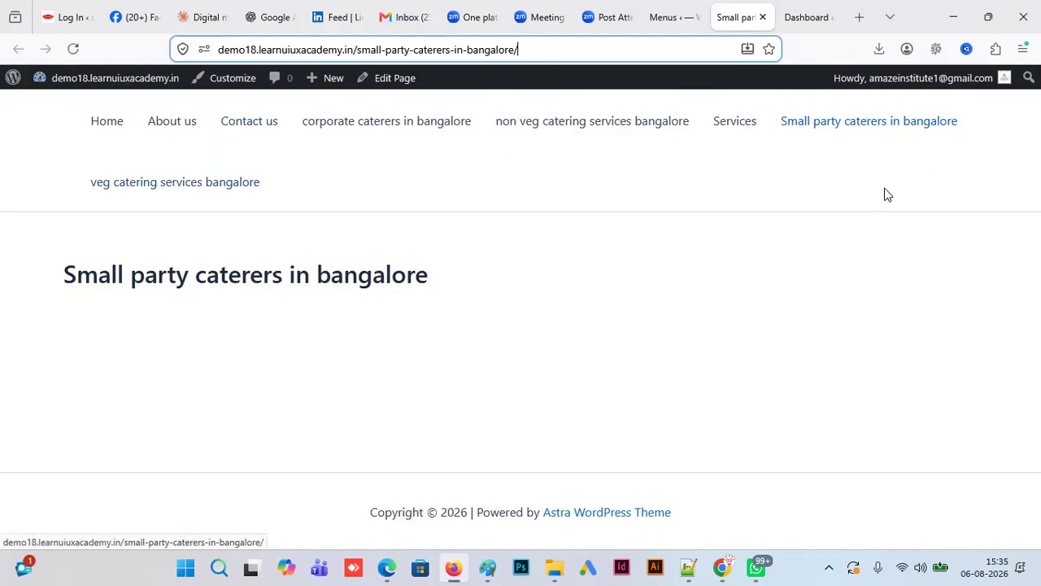
- Move the Services item between About us and Contact us in the primary menu's structure
{"action": "left_click", "coordinate": [670, 17]}
{"action": "scroll", "coordinate": [488, 244], "scroll_direction": "down", "scroll_amount": 5}
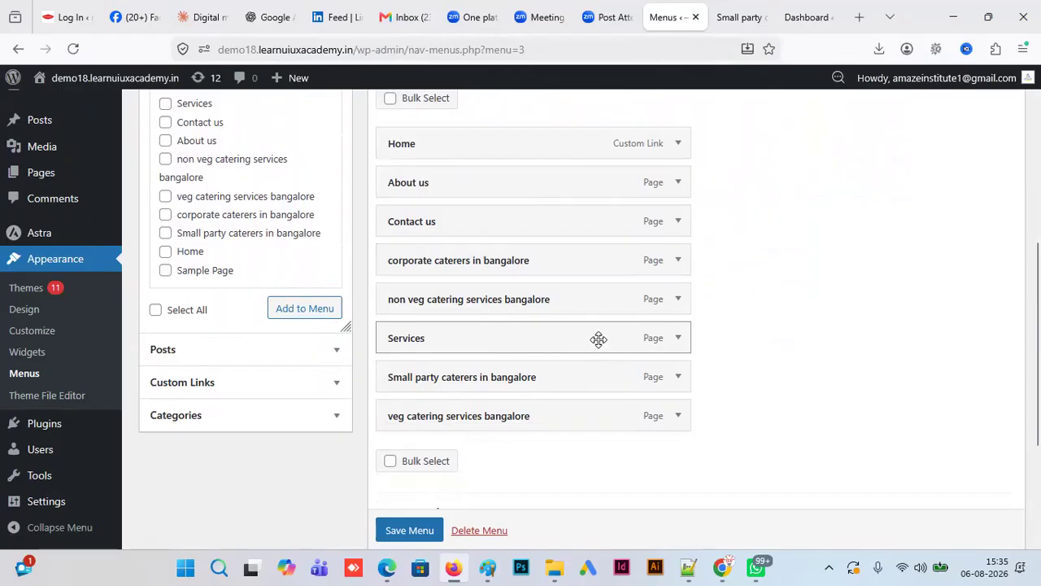
{"action": "left_click_drag", "start_coordinate": [577, 332], "coordinate": [564, 249]}
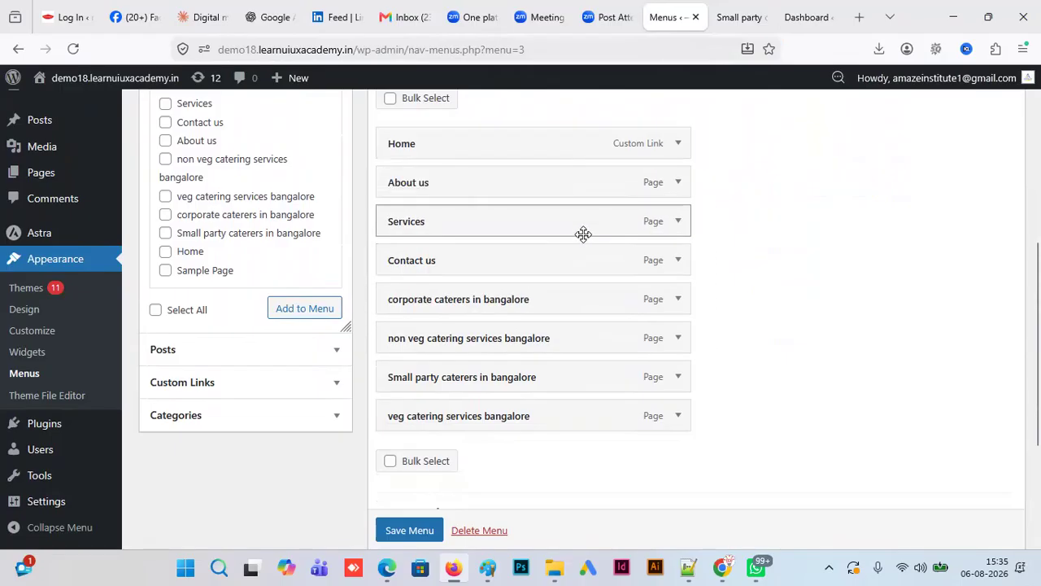
- Nest the non veg, corporate, small party and veg catering pages as sub items under Services and save the menu
{"action": "left_click_drag", "start_coordinate": [587, 352], "coordinate": [617, 264]}
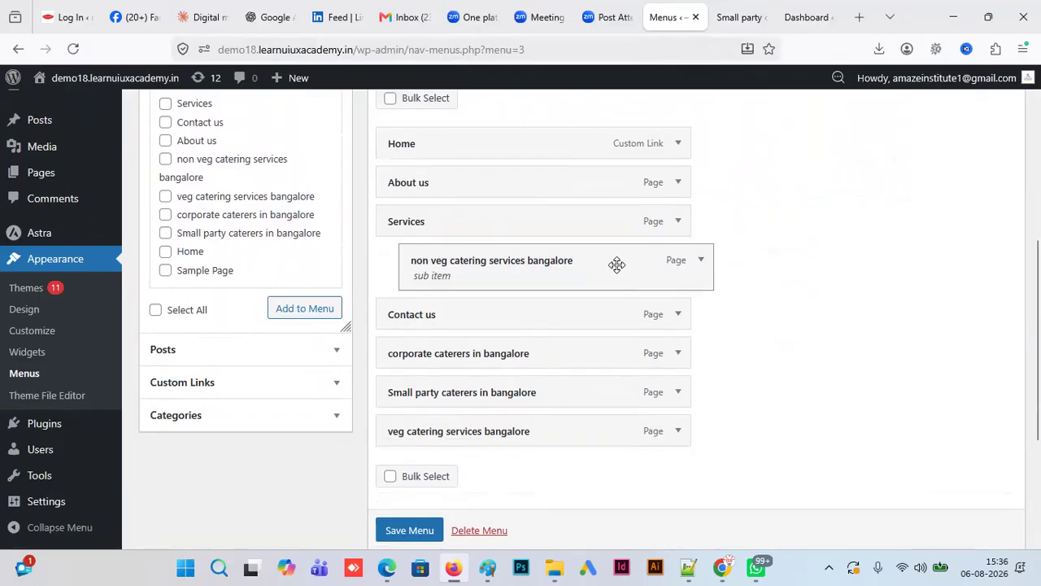
{"action": "left_click_drag", "start_coordinate": [616, 353], "coordinate": [643, 307]}
{"action": "left_click_drag", "start_coordinate": [618, 403], "coordinate": [647, 378]}
{"action": "left_click_drag", "start_coordinate": [616, 456], "coordinate": [643, 417]}
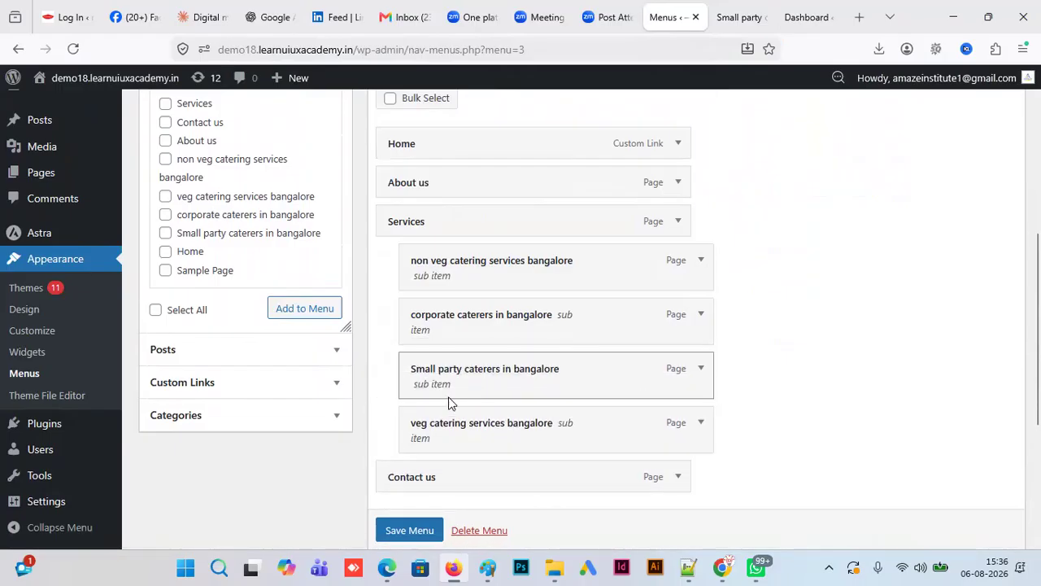
{"action": "left_click", "coordinate": [414, 529]}
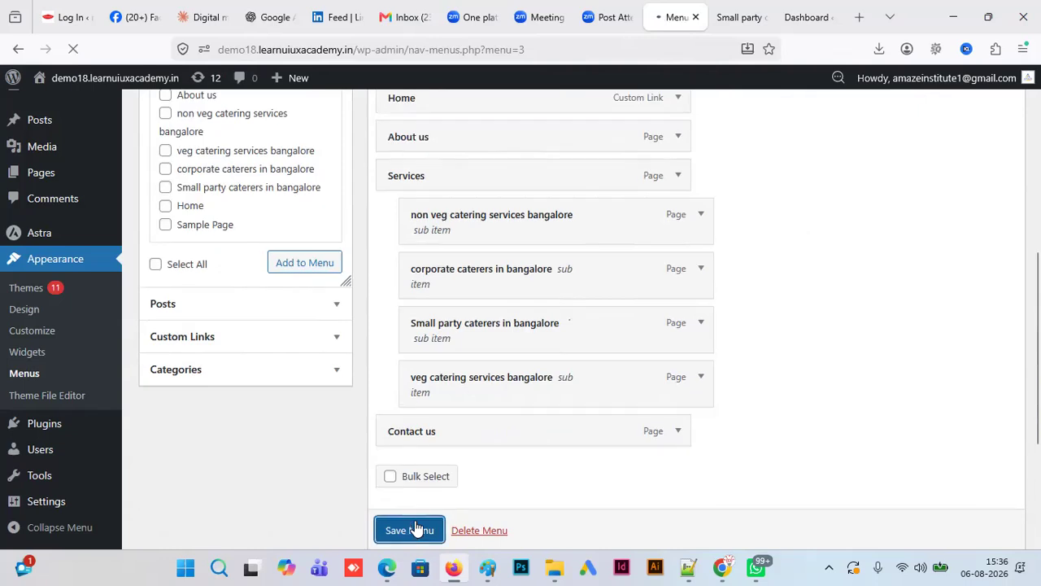
- Reload the Small party caterers in bangalore page to check its Services dropdown, and compare it with the primary menu's nested structure
{"action": "mouse_move", "coordinate": [728, 26]}
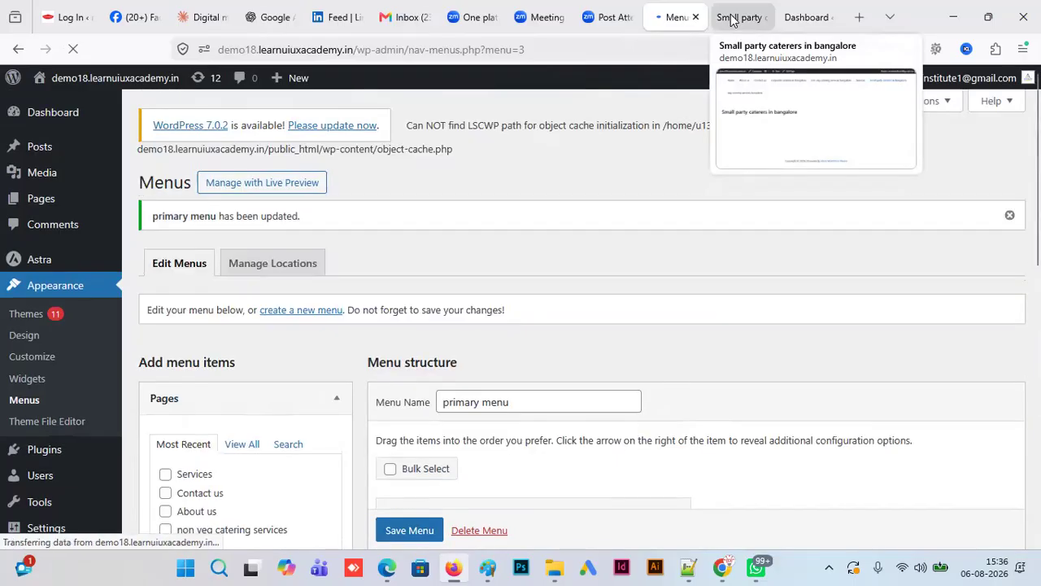
{"action": "left_click", "coordinate": [731, 22]}
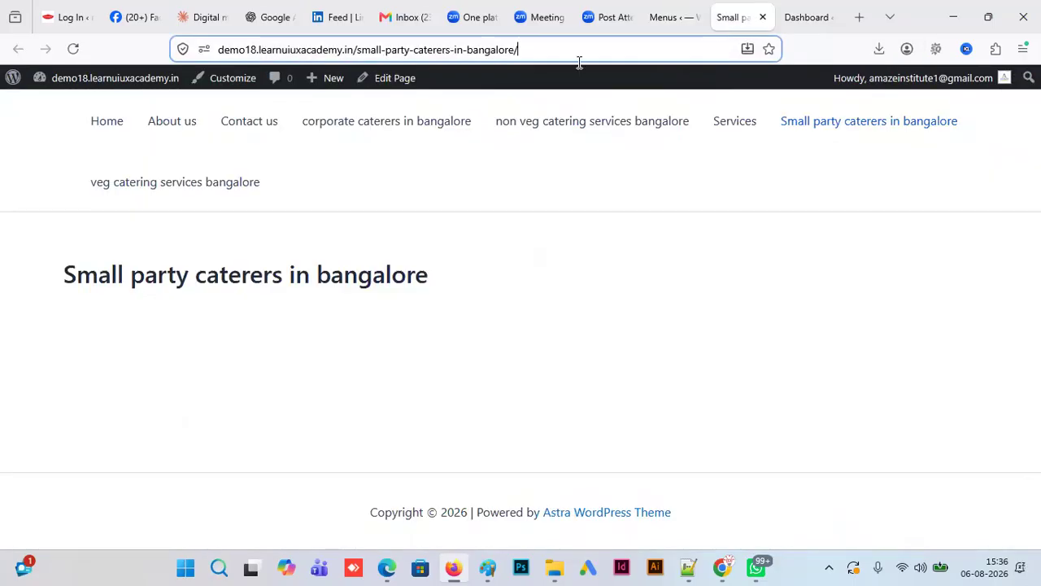
{"action": "left_click", "coordinate": [73, 50]}
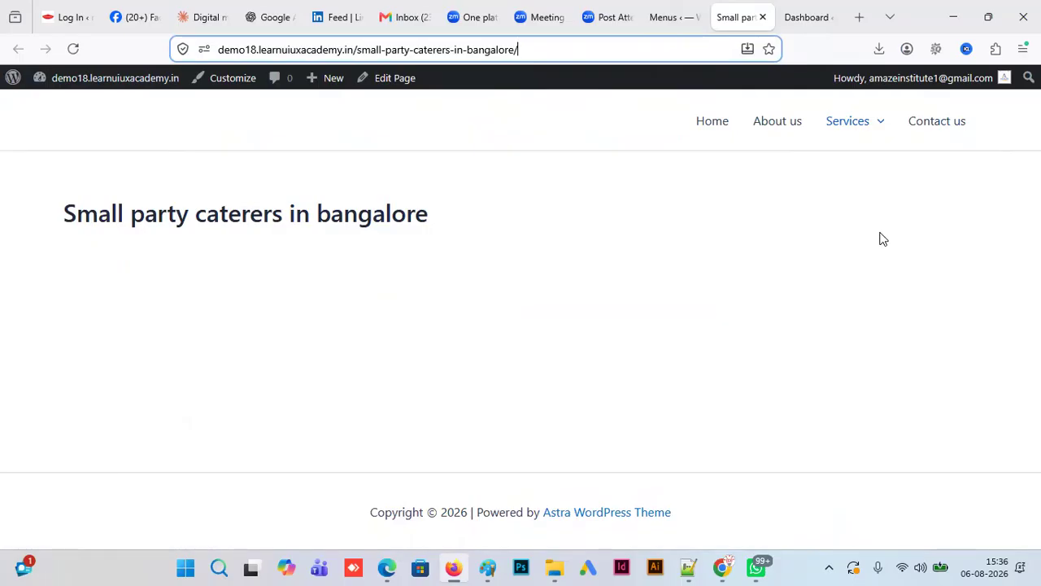
{"action": "mouse_move", "coordinate": [822, 121]}
{"action": "left_click", "coordinate": [666, 18]}
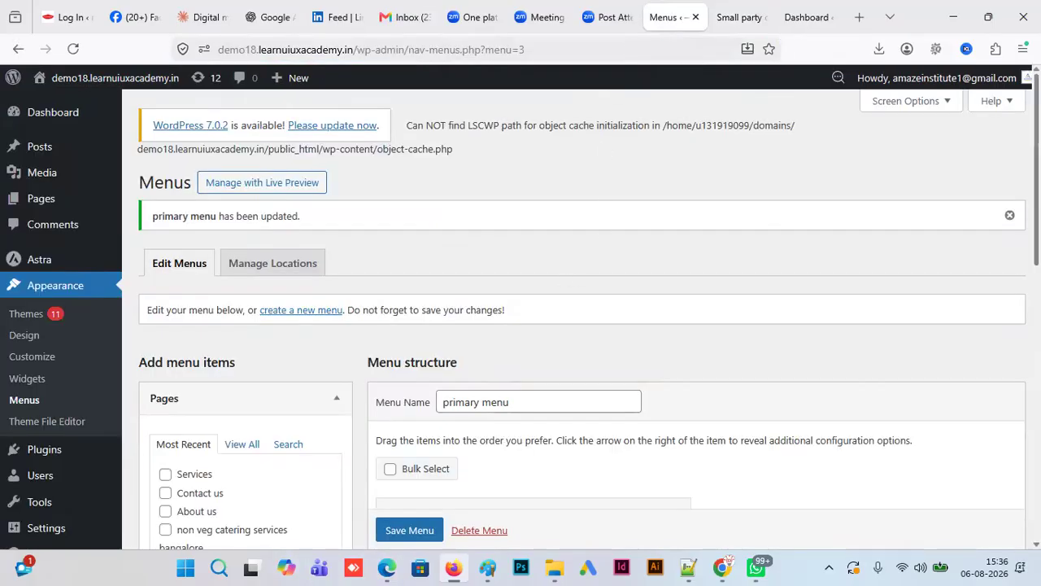
{"action": "scroll", "coordinate": [589, 325], "scroll_direction": "down", "scroll_amount": 5}
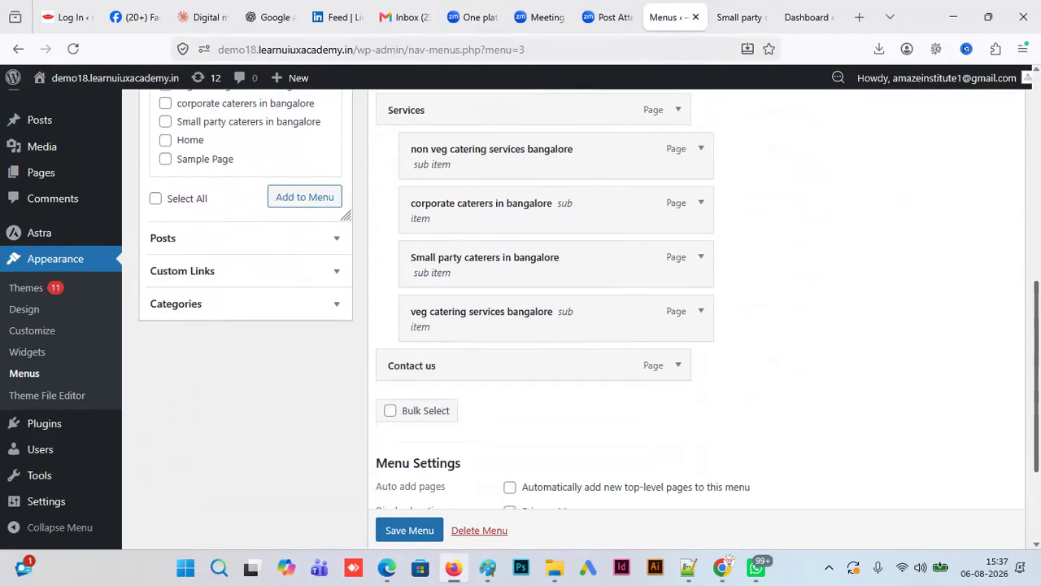
{"action": "scroll", "coordinate": [339, 200], "scroll_direction": "up", "scroll_amount": 1}
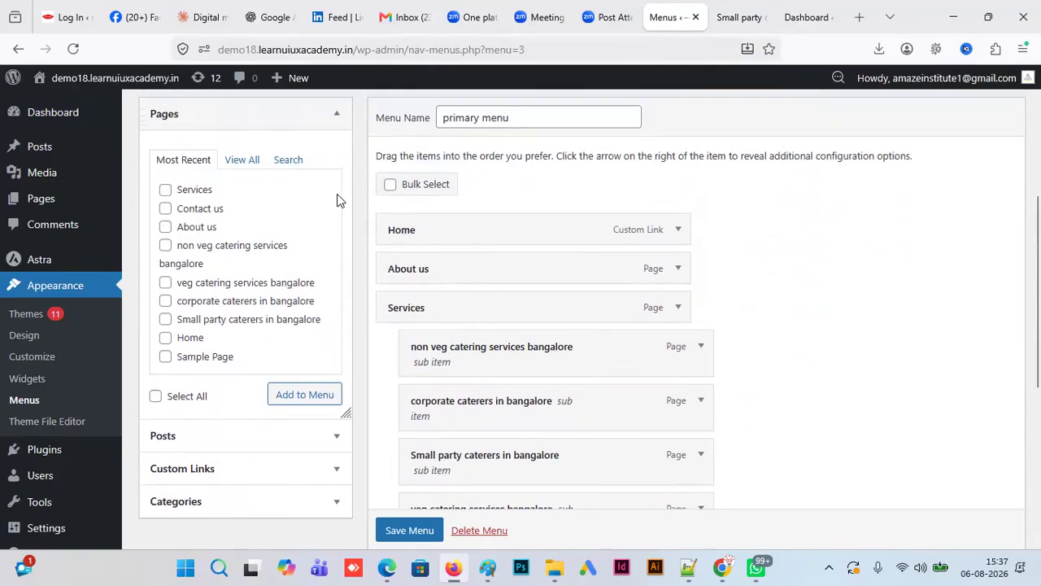
{"action": "left_click_drag", "start_coordinate": [1039, 244], "coordinate": [1039, 280]}
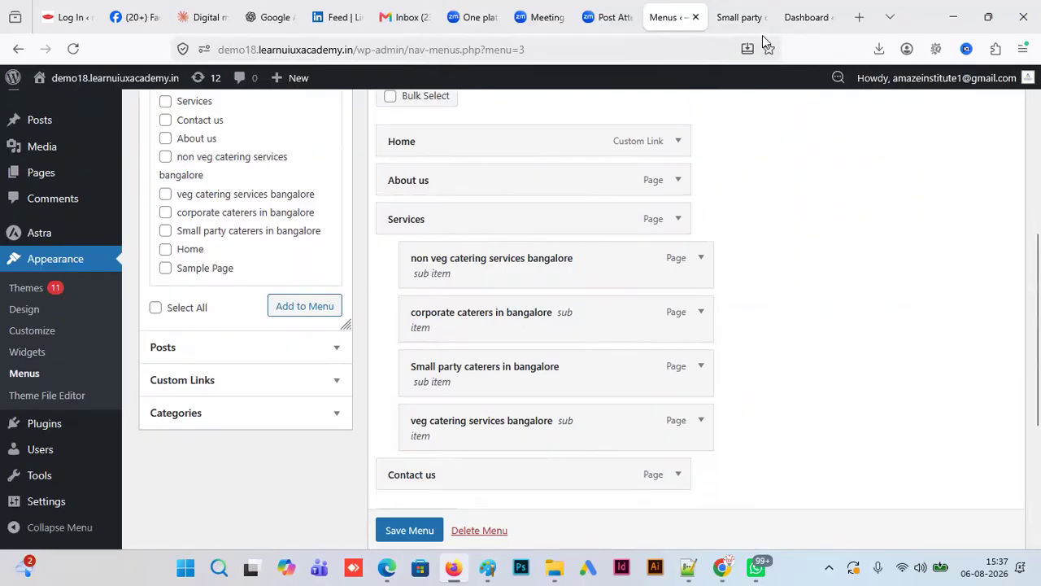
- Open amazeinstitute.co.in in a new tab and examine the Full Stack Development page listed under its Courses dropdown
{"action": "left_click", "coordinate": [859, 17]}
{"action": "type", "text": "amazeinstitute.co.in/"}
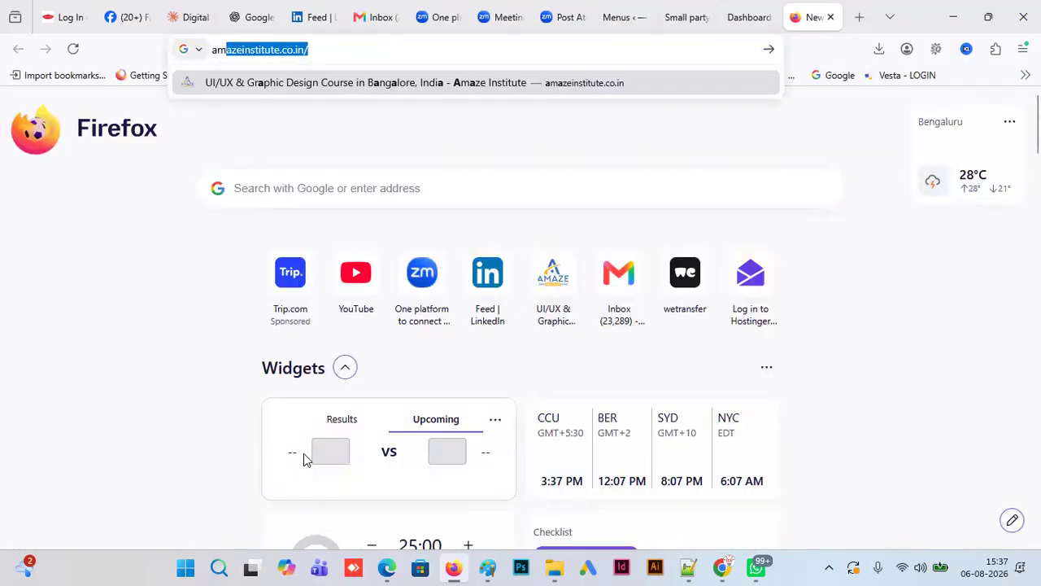
{"action": "key", "text": "Return"}
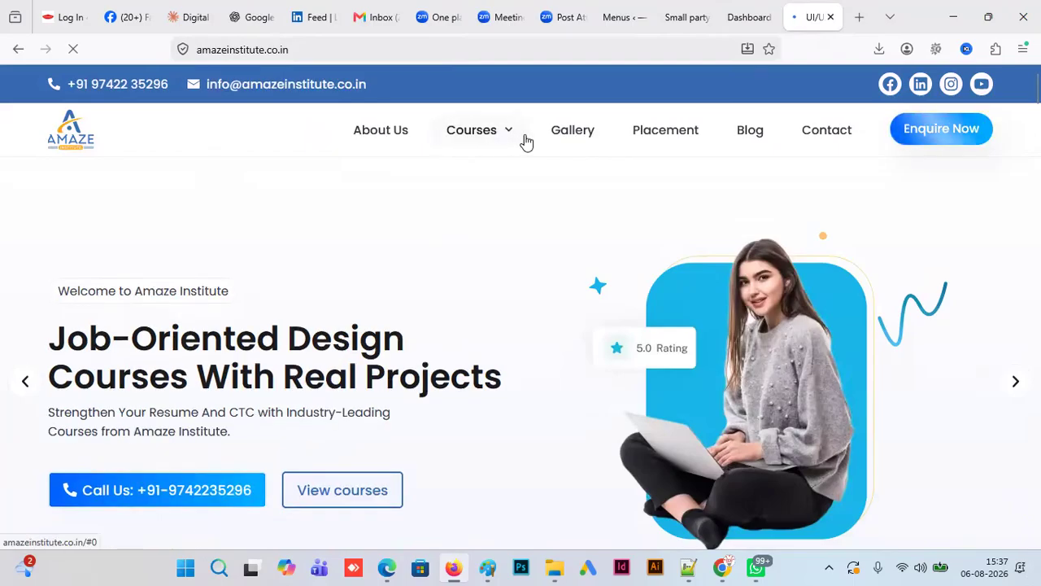
{"action": "mouse_move", "coordinate": [508, 136]}
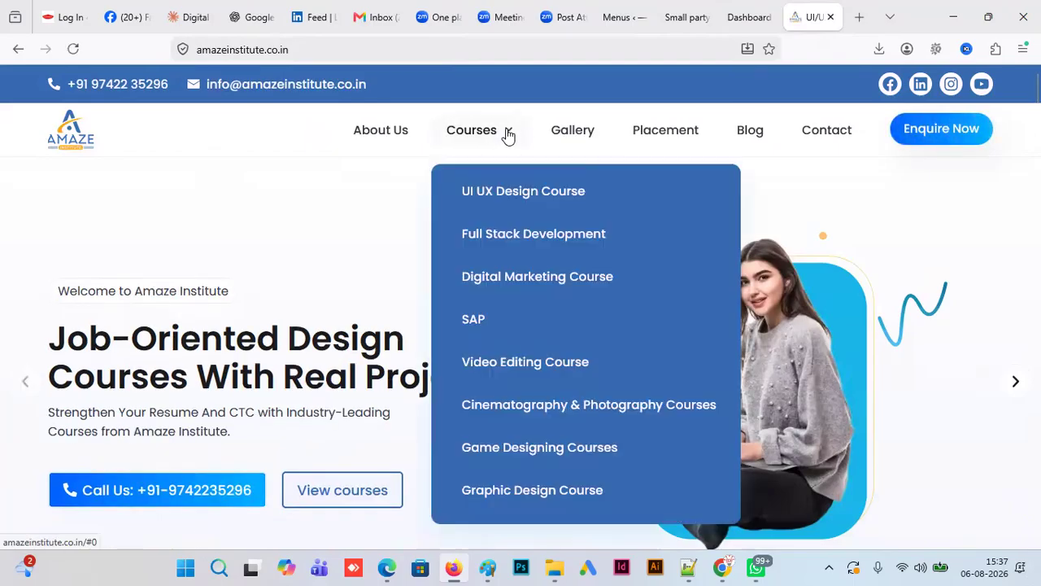
{"action": "left_click", "coordinate": [508, 235]}
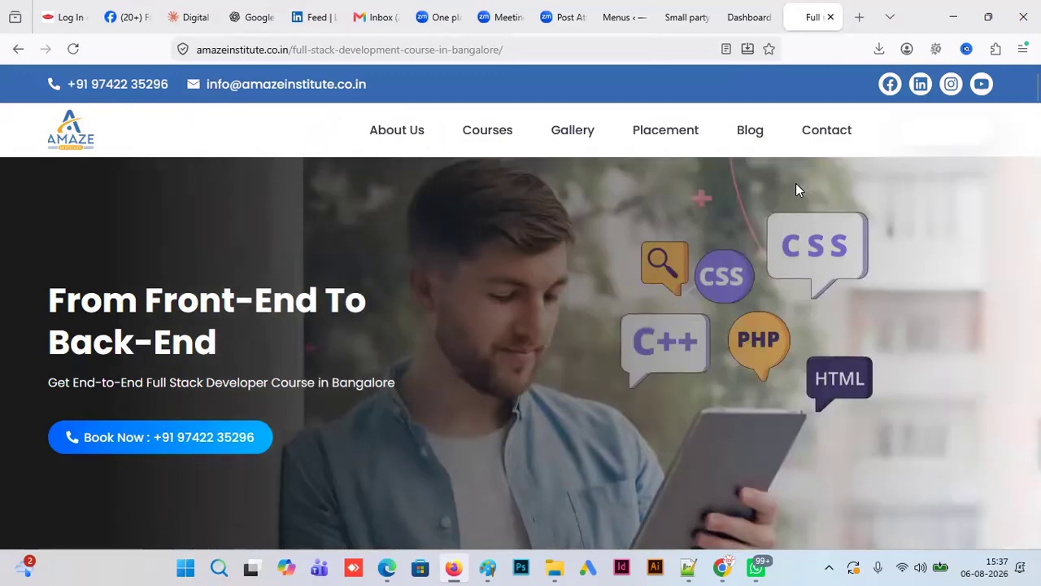
{"action": "scroll", "coordinate": [796, 190], "scroll_direction": "down", "scroll_amount": 15}
{"action": "scroll", "coordinate": [521, 325], "scroll_direction": "up", "scroll_amount": 15}
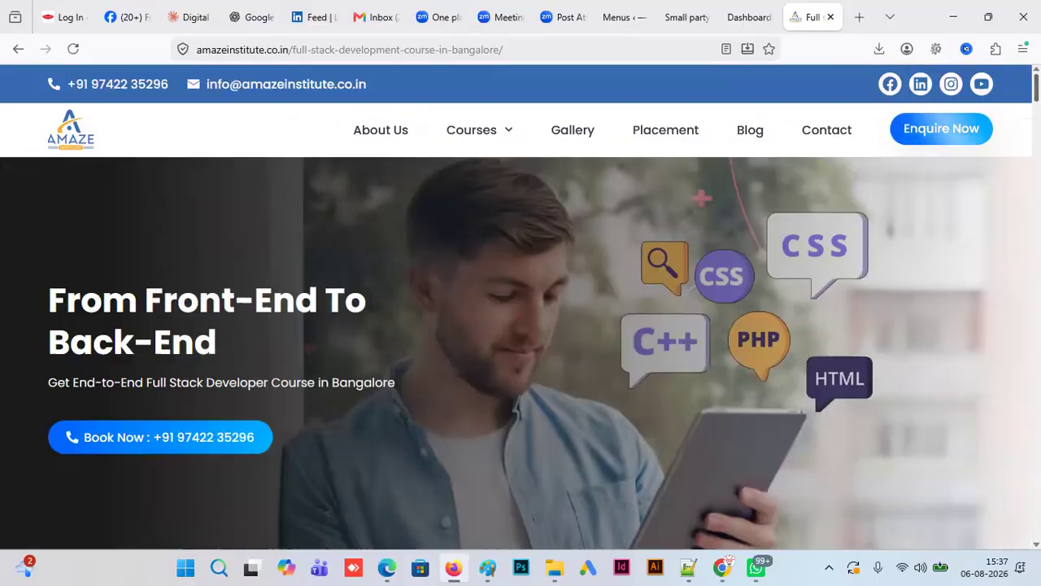
- Open the Amaze Institute site's Blog page and look through its article listing
{"action": "left_click", "coordinate": [757, 132]}
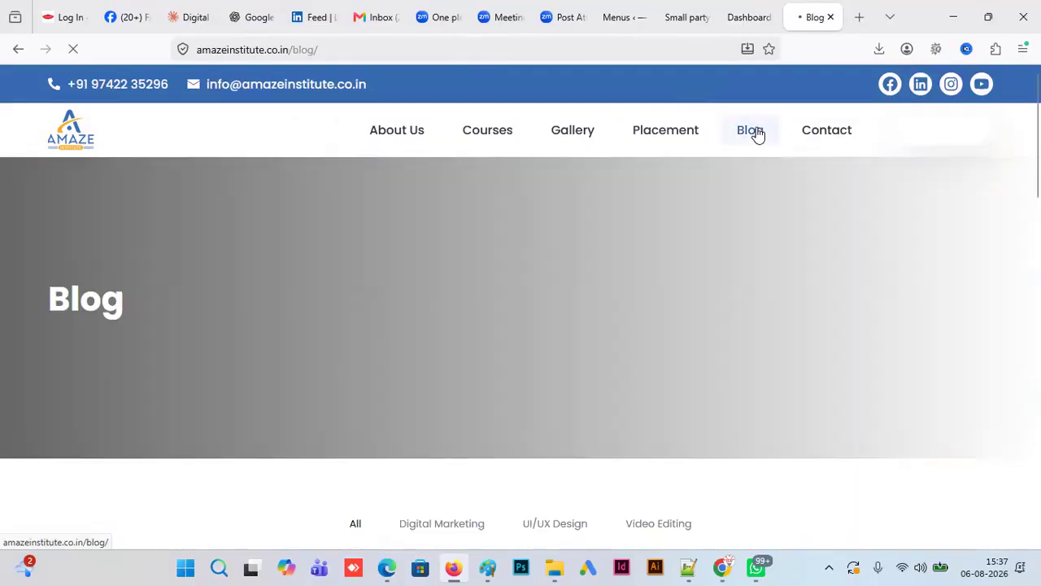
{"action": "scroll", "coordinate": [521, 325], "scroll_direction": "down", "scroll_amount": 4}
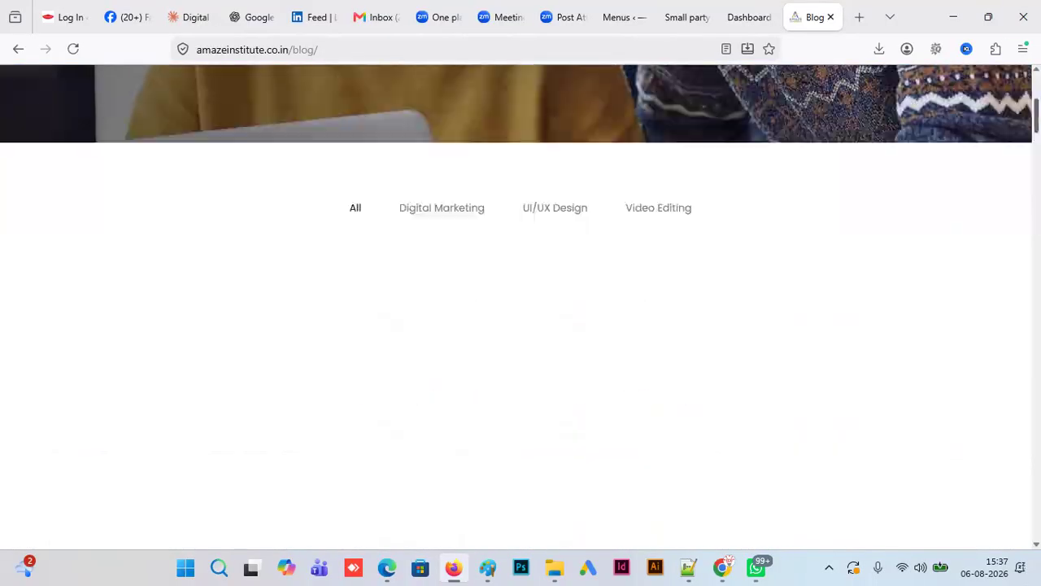
{"action": "scroll", "coordinate": [521, 326], "scroll_direction": "down", "scroll_amount": 5}
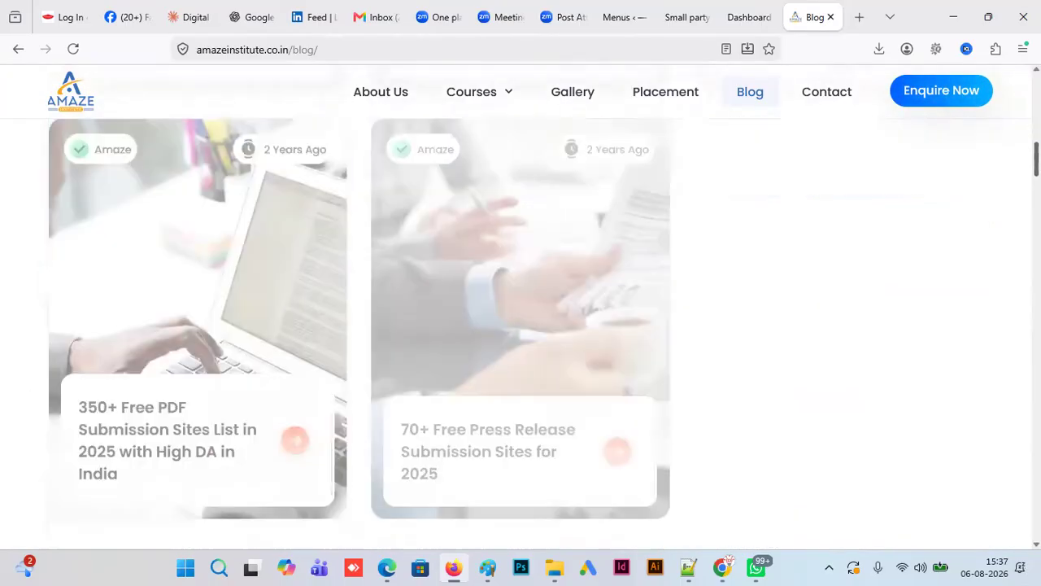
{"action": "scroll", "coordinate": [521, 325], "scroll_direction": "down", "scroll_amount": 7}
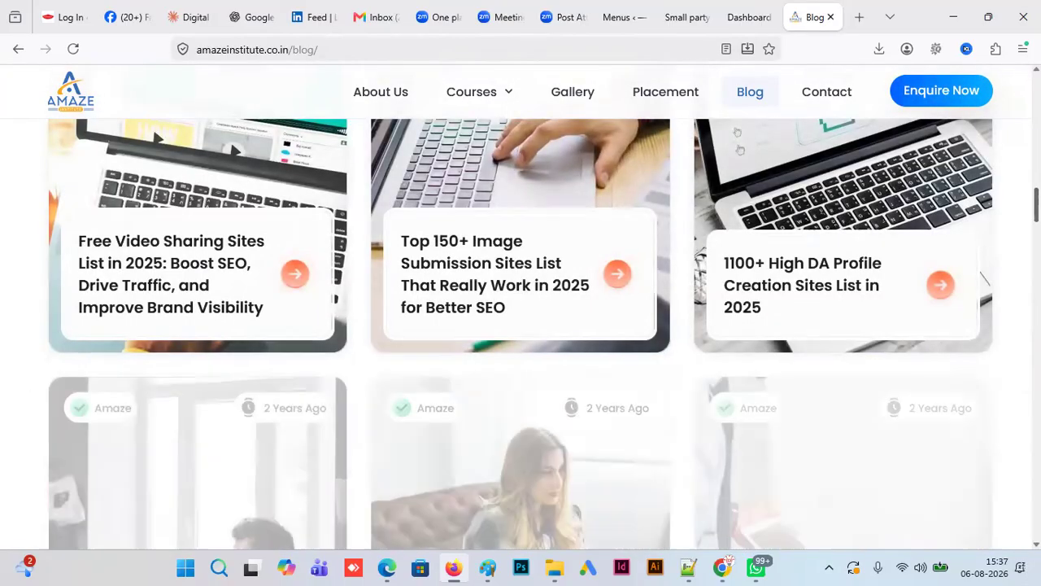
{"action": "scroll", "coordinate": [521, 325], "scroll_direction": "up", "scroll_amount": 18}
{"action": "mouse_move", "coordinate": [1037, 91]}
{"action": "left_mouse_down"}
{"action": "mouse_move", "coordinate": [1036, 140]}
{"action": "mouse_move", "coordinate": [1036, 91]}
{"action": "left_mouse_up"}
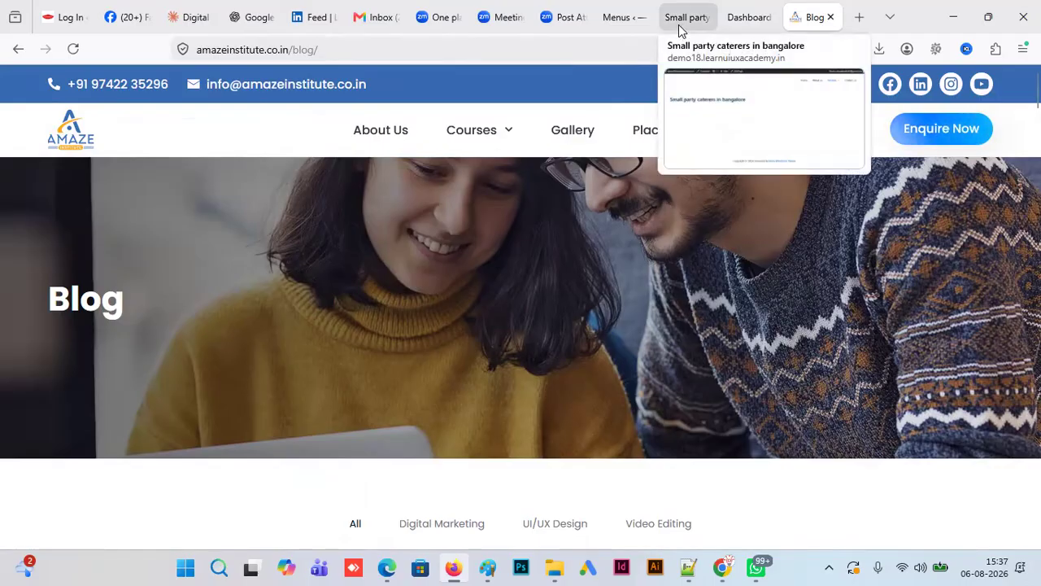
- Create a post category named Blog in the demo18 site's dashboard
{"action": "left_click", "coordinate": [610, 22]}
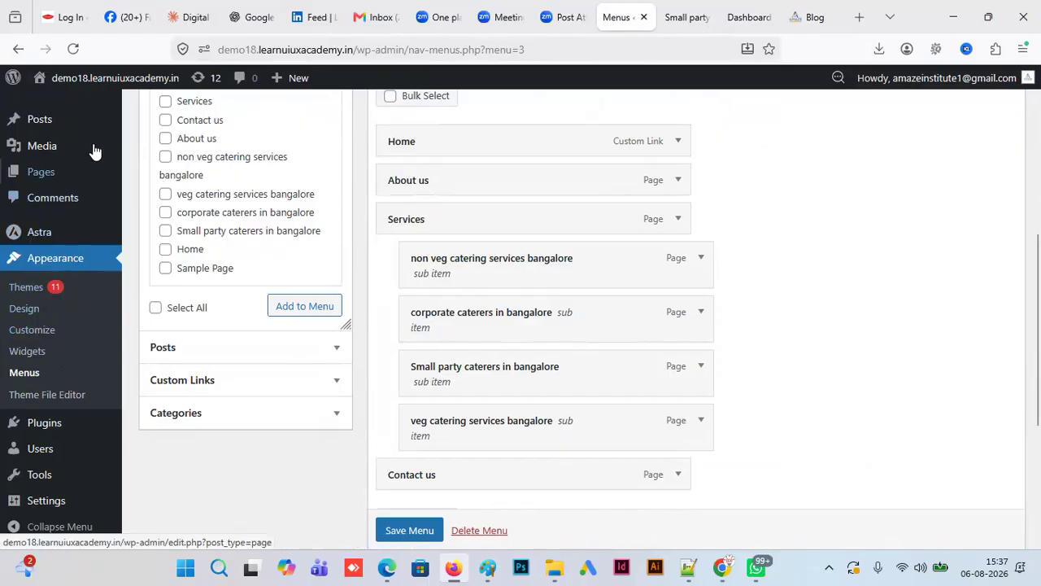
{"action": "mouse_move", "coordinate": [47, 130]}
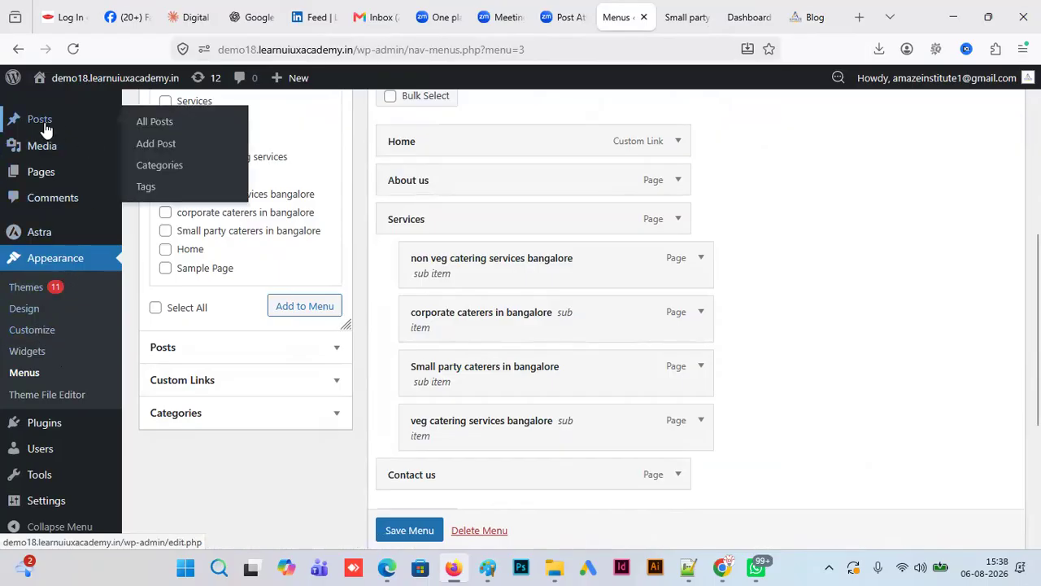
{"action": "left_click", "coordinate": [171, 166]}
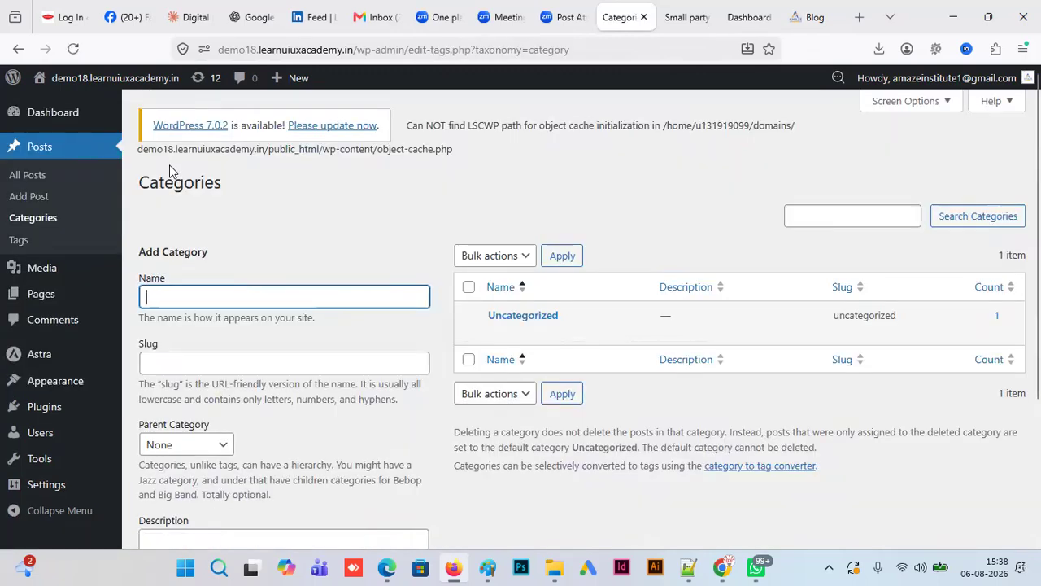
{"action": "mouse_move", "coordinate": [524, 330]}
{"action": "type", "text": "b"}
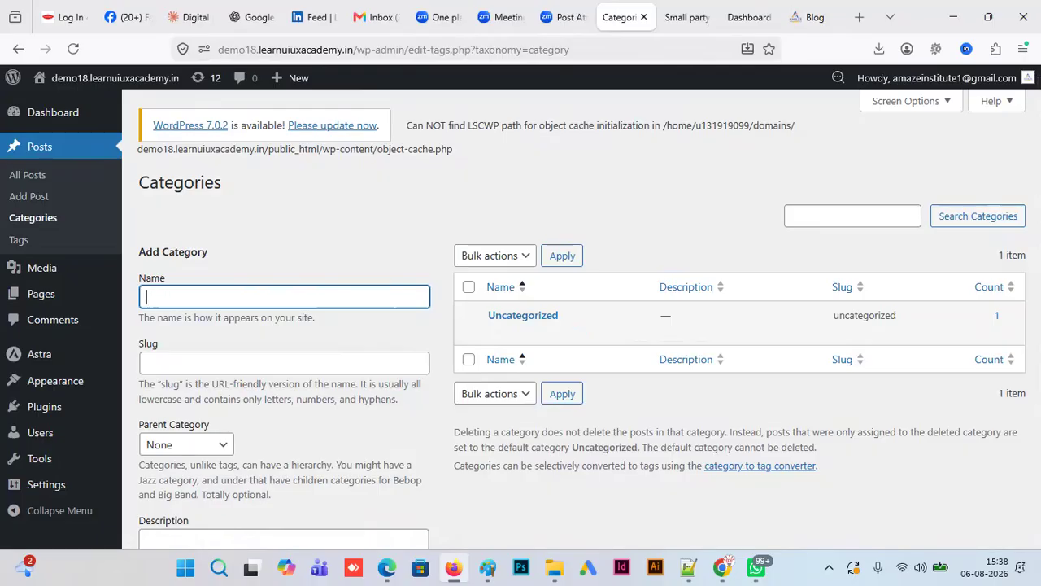
{"action": "type", "text": "log"}
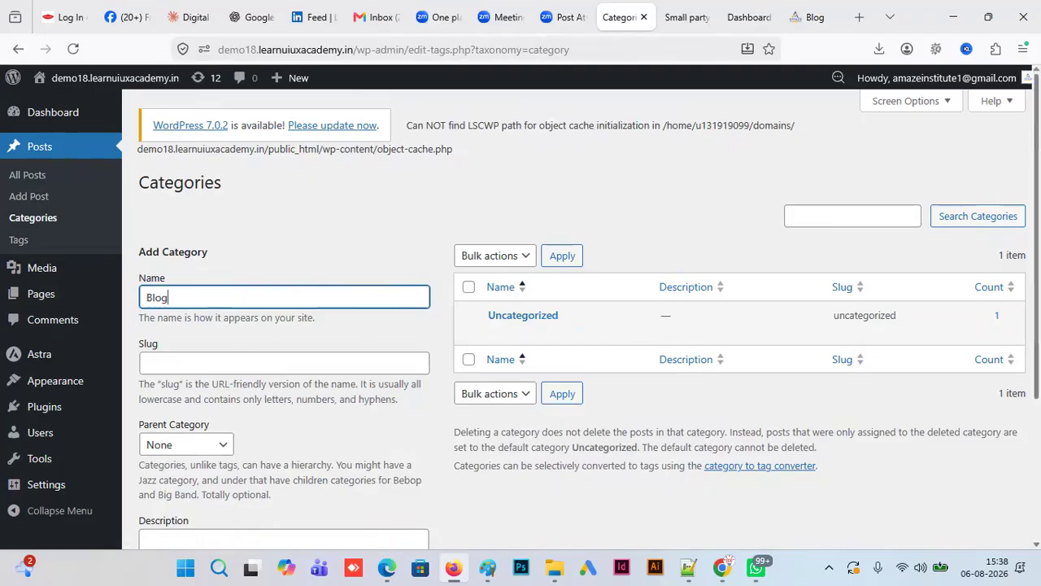
{"action": "scroll", "coordinate": [146, 378], "scroll_direction": "down", "scroll_amount": 2}
{"action": "left_click", "coordinate": [197, 502]}
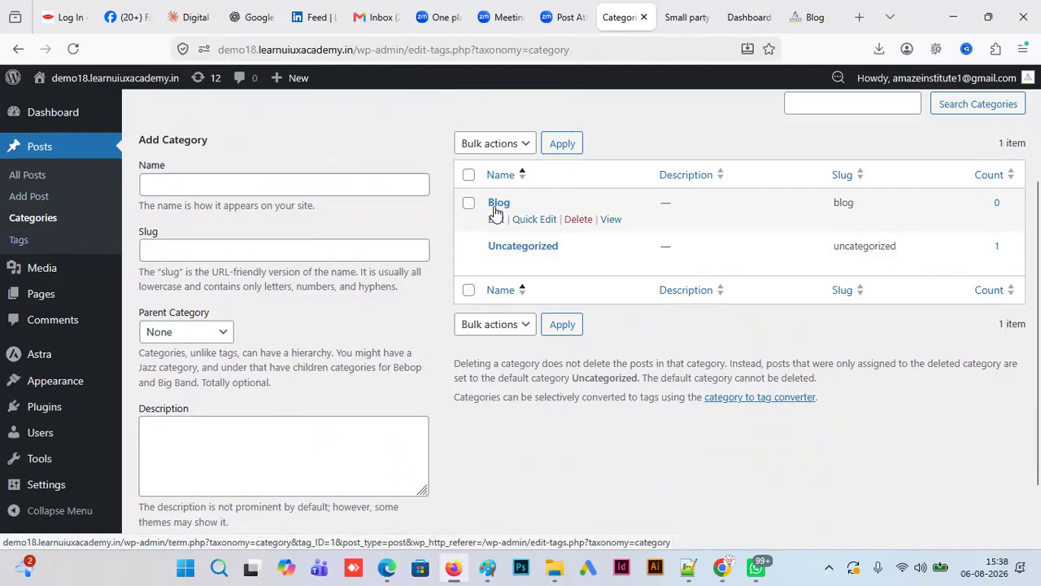
- Check the navigation on the Small party caterers in bangalore page and return to the site's categories
{"action": "left_click", "coordinate": [684, 17]}
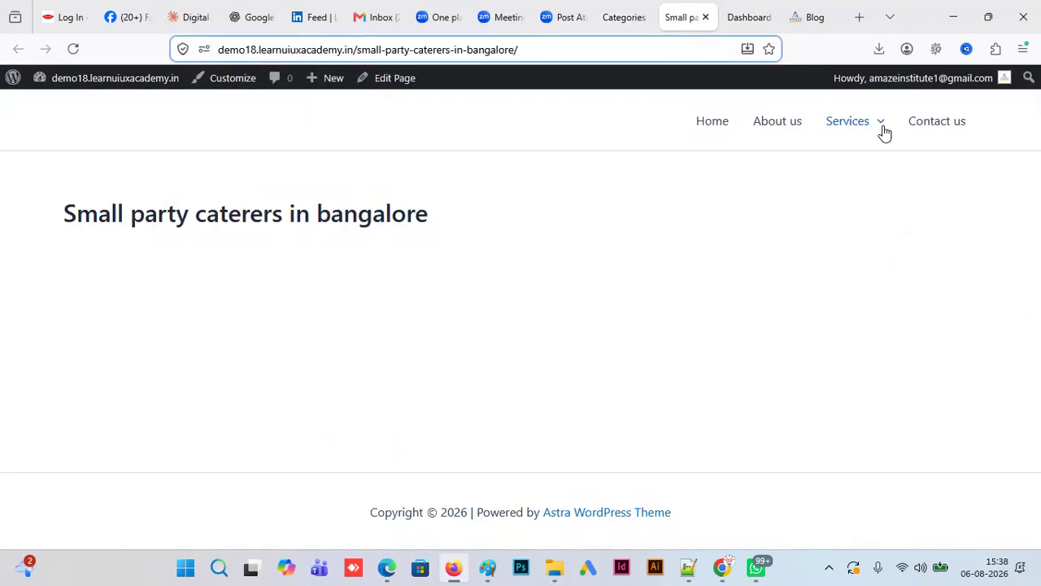
{"action": "mouse_move", "coordinate": [884, 130]}
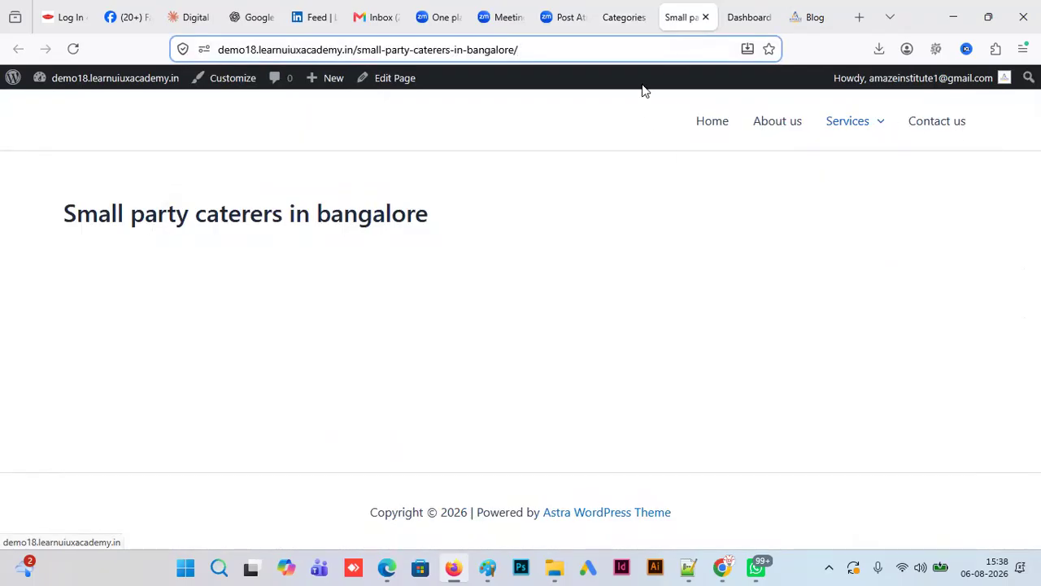
{"action": "left_click", "coordinate": [623, 17]}
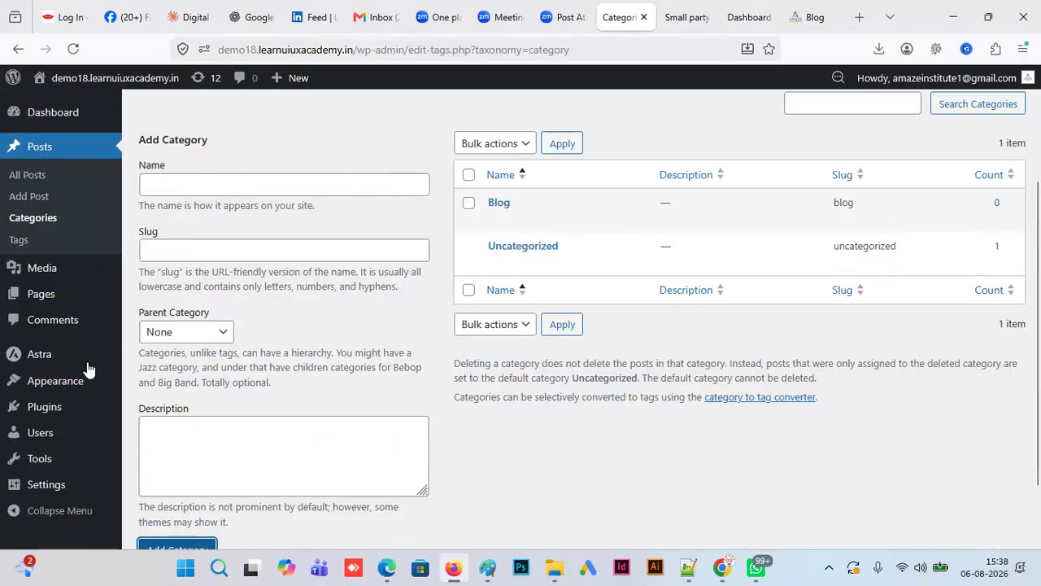
- Open the primary menu for editing and add the Blog category to it
{"action": "mouse_move", "coordinate": [81, 381]}
{"action": "left_click", "coordinate": [150, 469]}
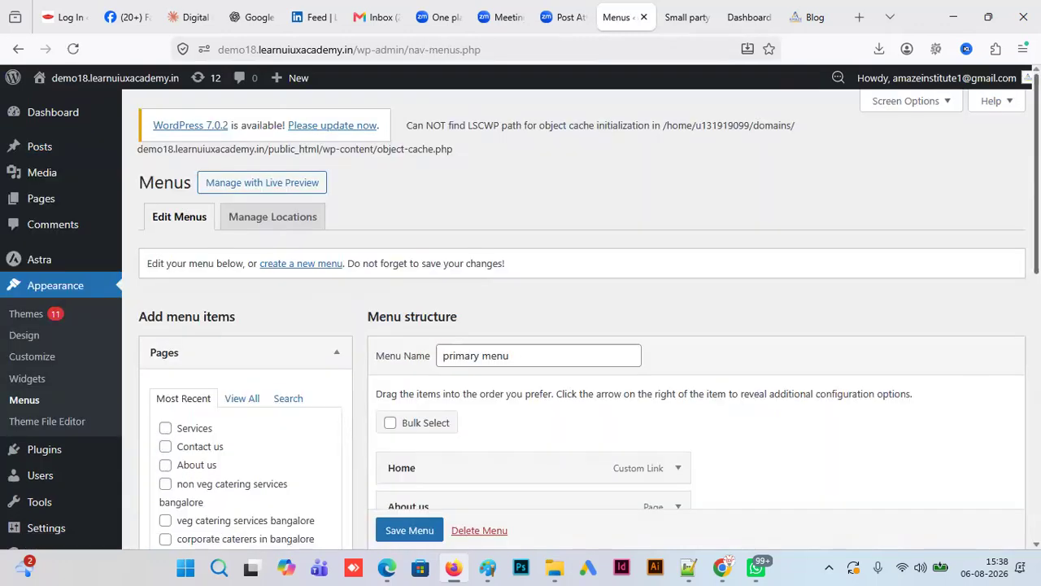
{"action": "scroll", "coordinate": [869, 390], "scroll_direction": "down", "scroll_amount": 3}
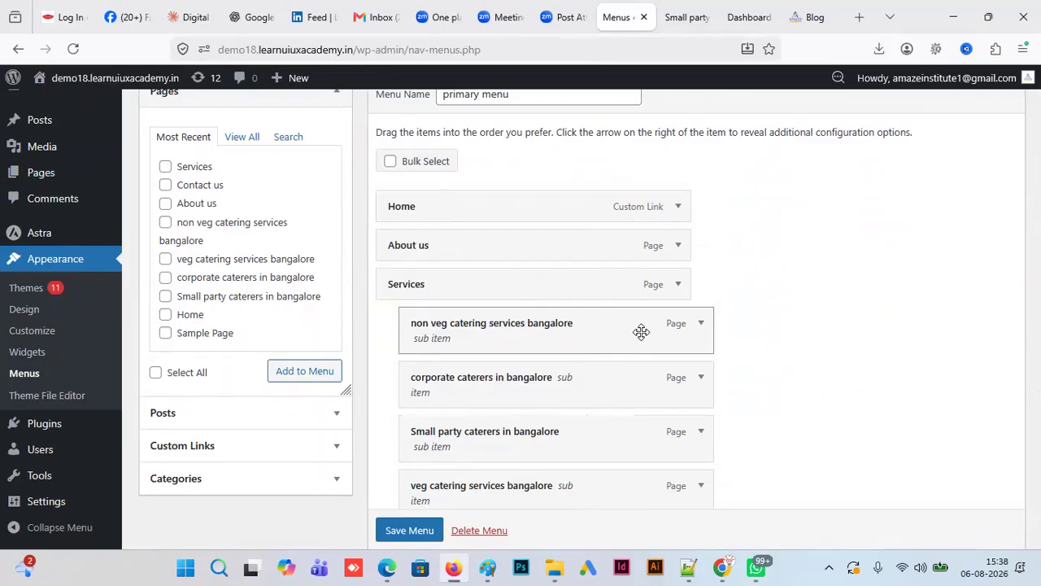
{"action": "left_click", "coordinate": [216, 480]}
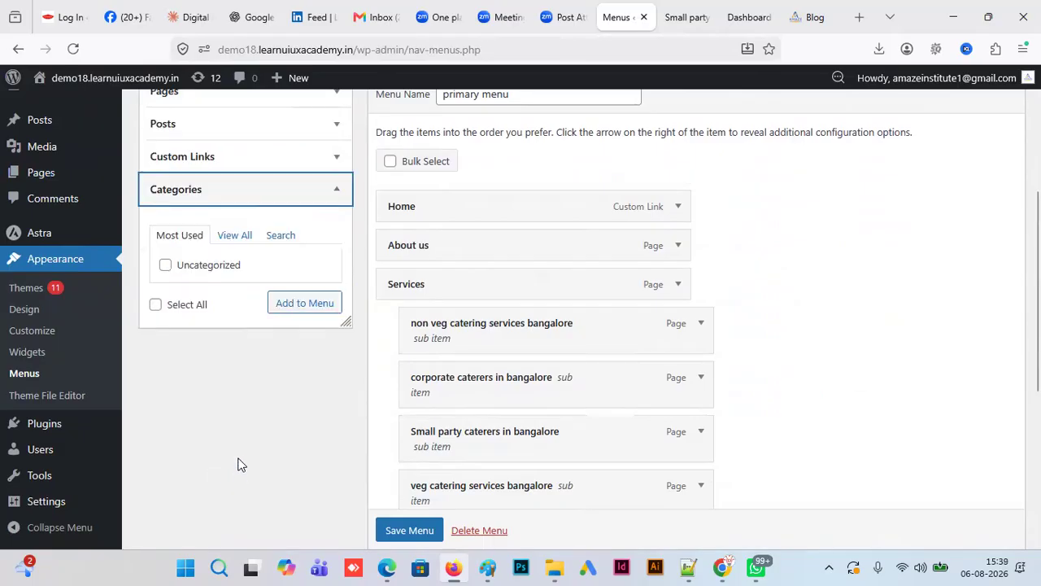
{"action": "left_click", "coordinate": [234, 235]}
{"action": "left_click", "coordinate": [165, 265]}
{"action": "left_click", "coordinate": [329, 327]}
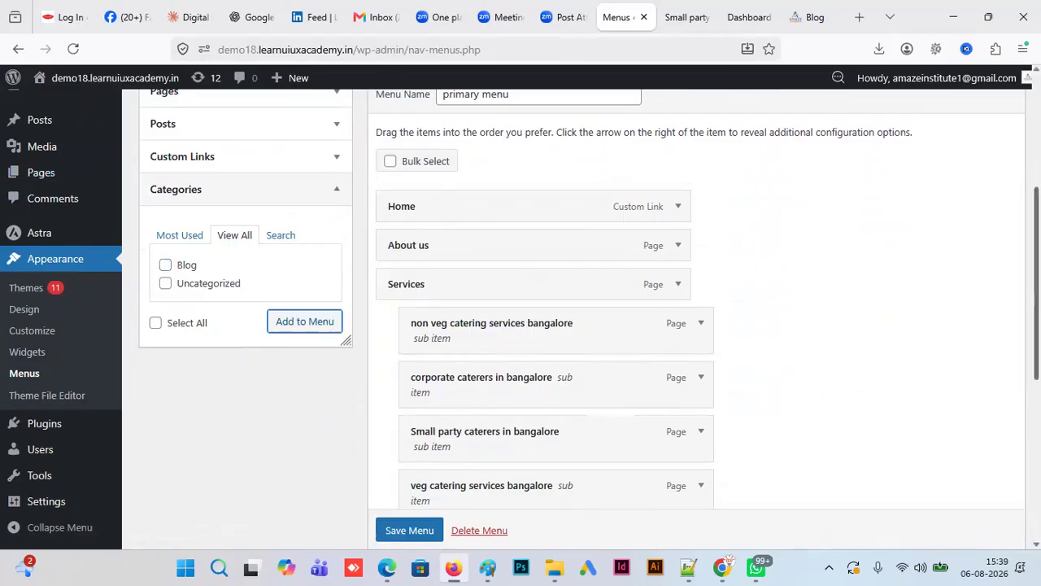
- Place the Blog item between the Services sub items and Contact us as a top-level entry, and save the menu
{"action": "scroll", "coordinate": [504, 451], "scroll_direction": "down", "scroll_amount": 2}
{"action": "left_click_drag", "start_coordinate": [471, 424], "coordinate": [437, 401]}
{"action": "left_click", "coordinate": [409, 531]}
{"action": "scroll", "coordinate": [402, 537], "scroll_direction": "down", "scroll_amount": 1}
{"action": "left_click", "coordinate": [403, 530]}
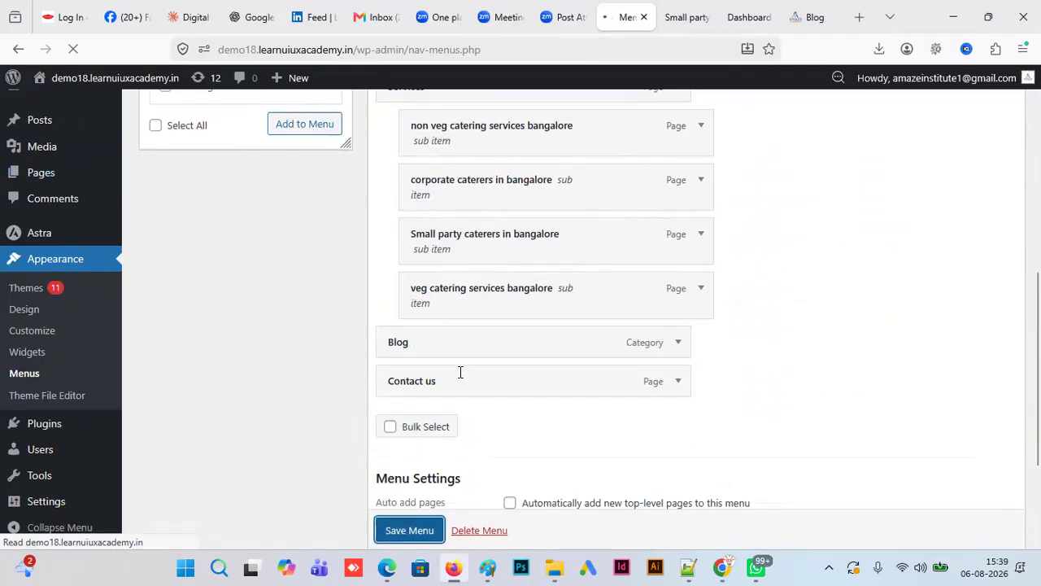
- Reload the Small party caterers in bangalore page and open the Blog category from the site's navigation
{"action": "left_click", "coordinate": [683, 18]}
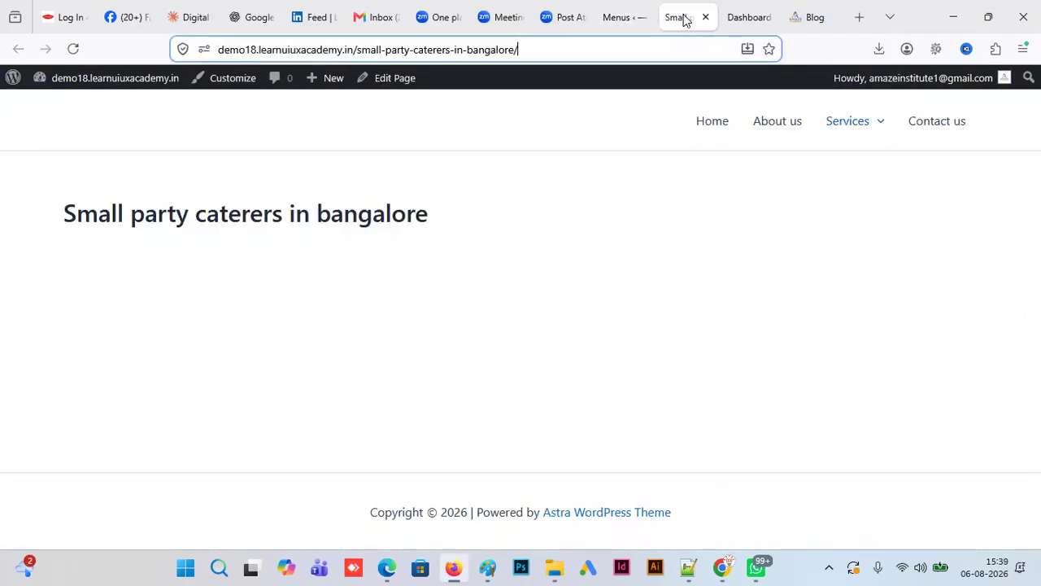
{"action": "left_click", "coordinate": [73, 48]}
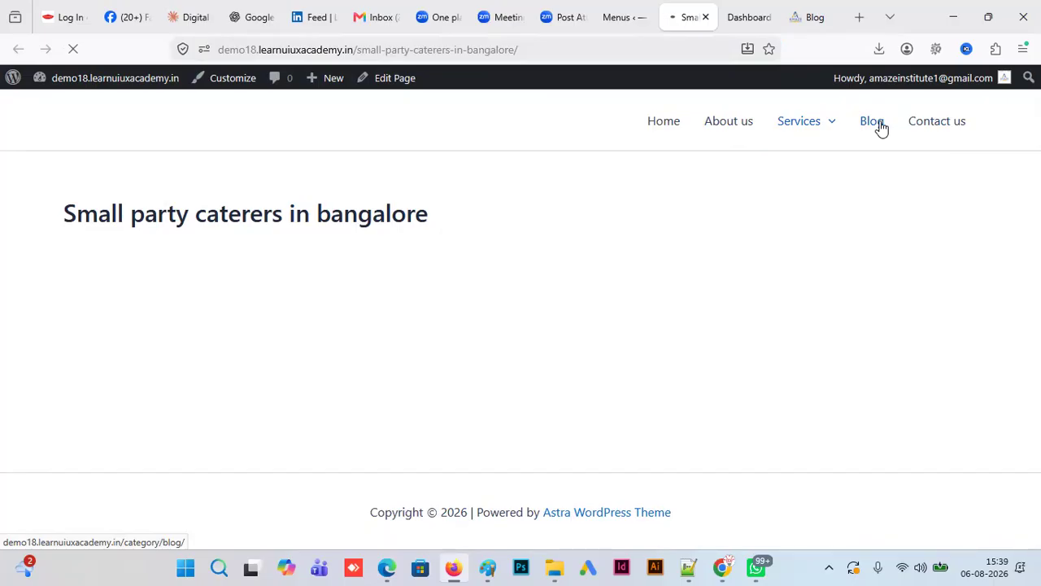
{"action": "left_click", "coordinate": [875, 128]}
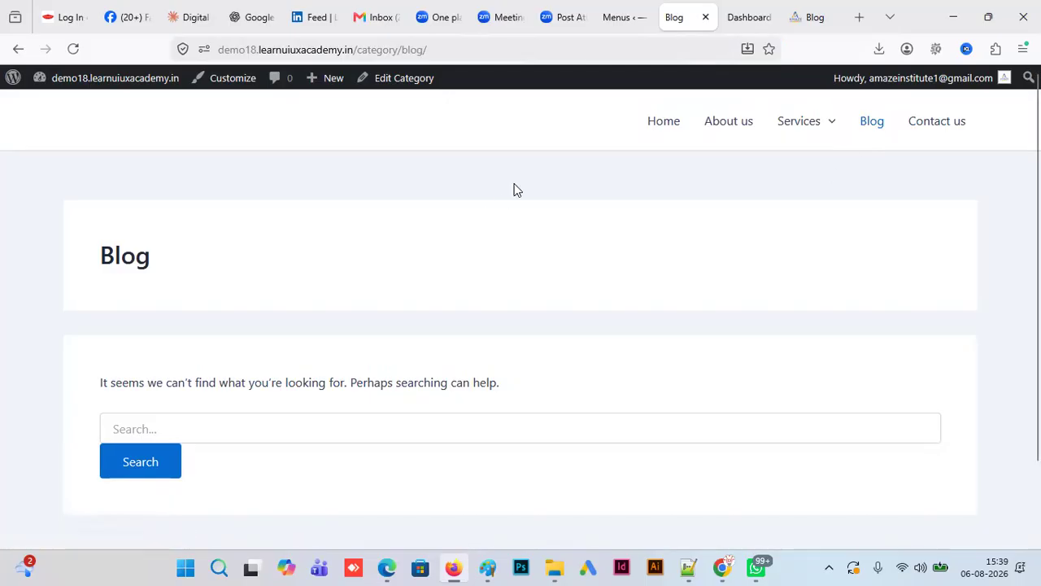
- Switch to Claude and draft the prompt "give me 10 blog post ideas for this keywords and blog post title should be 55 characters"
{"action": "left_click", "coordinate": [194, 19]}
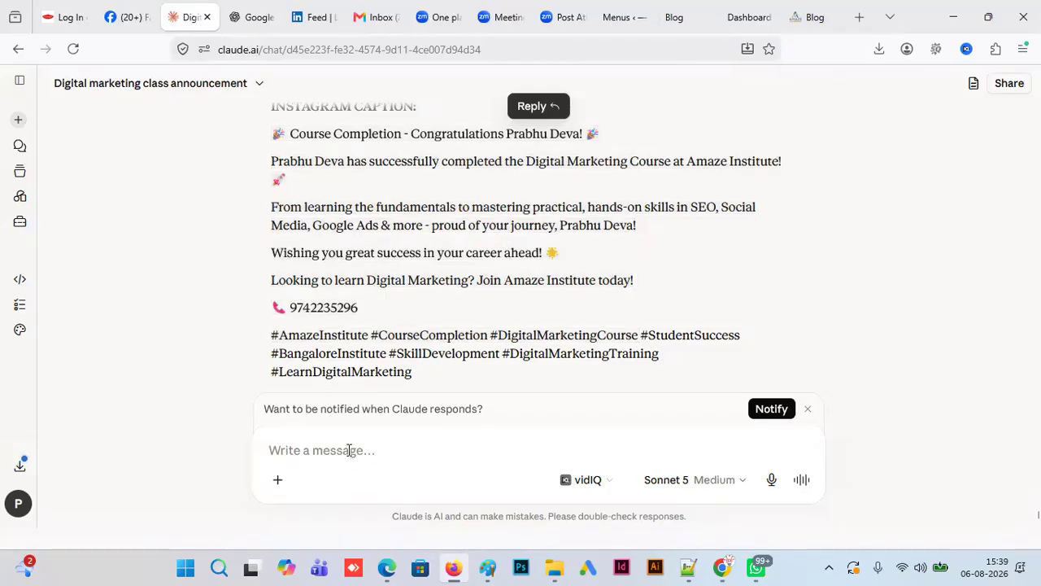
{"action": "left_click", "coordinate": [349, 450]}
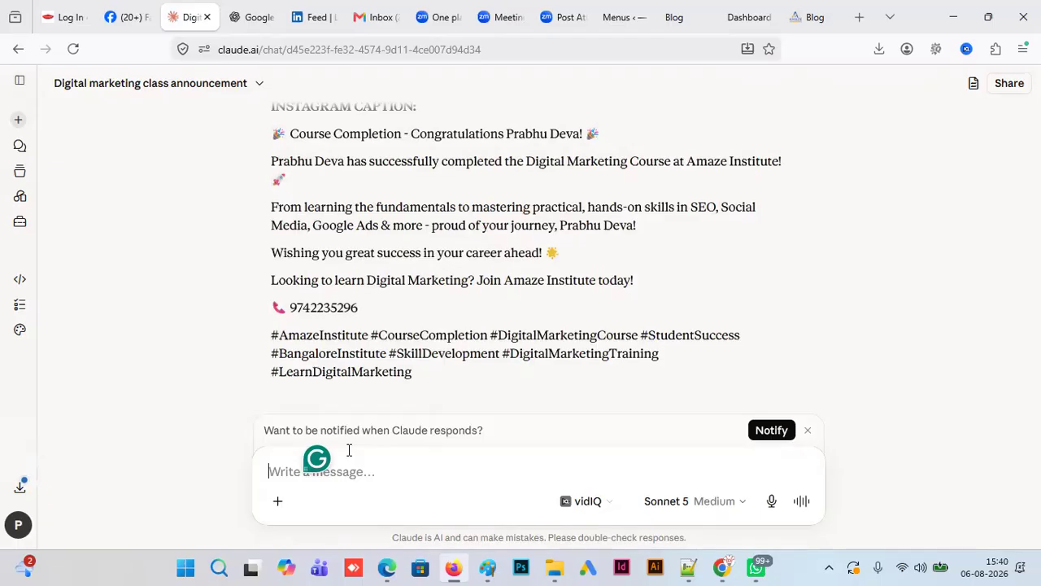
{"action": "type", "text": "give "}
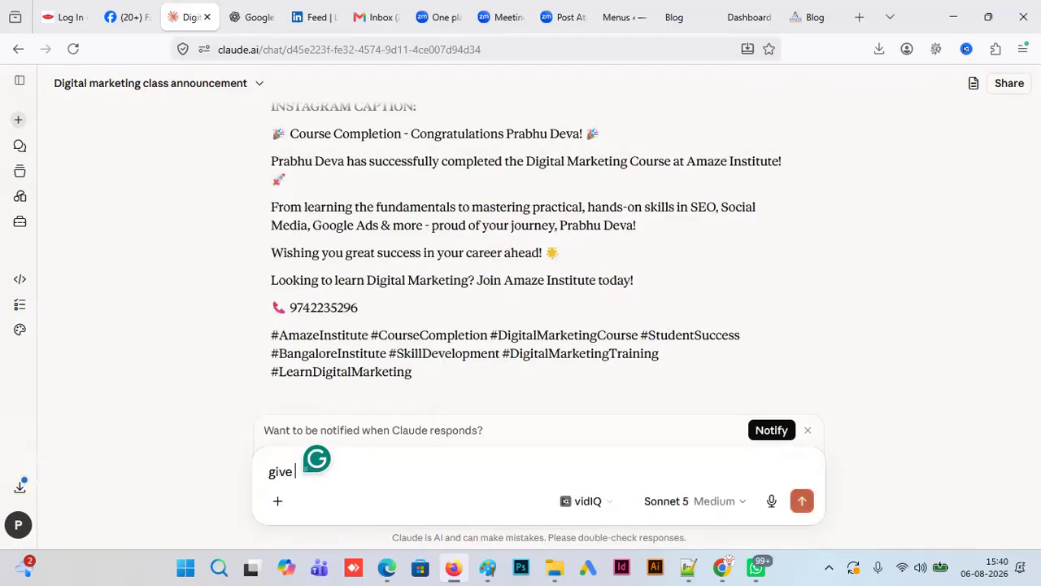
{"action": "type", "text": "me 10 blog "}
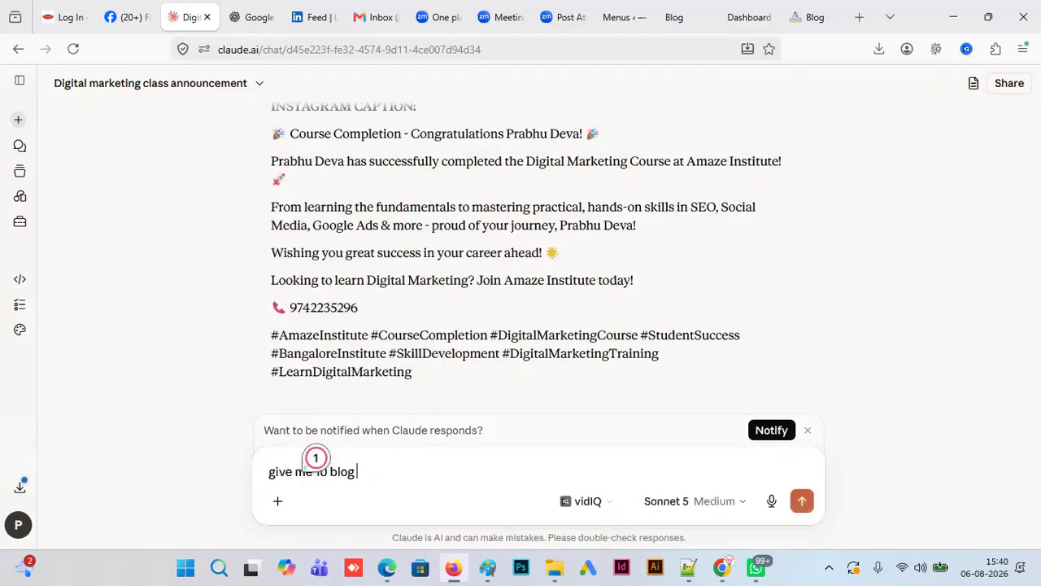
{"action": "type", "text": "post id"}
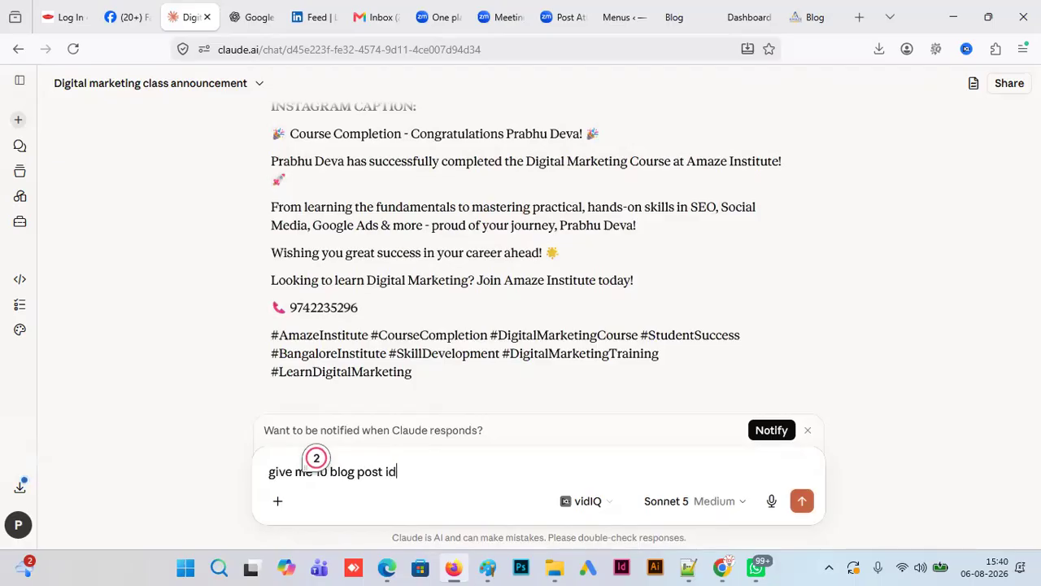
{"action": "type", "text": "eas for this ke"}
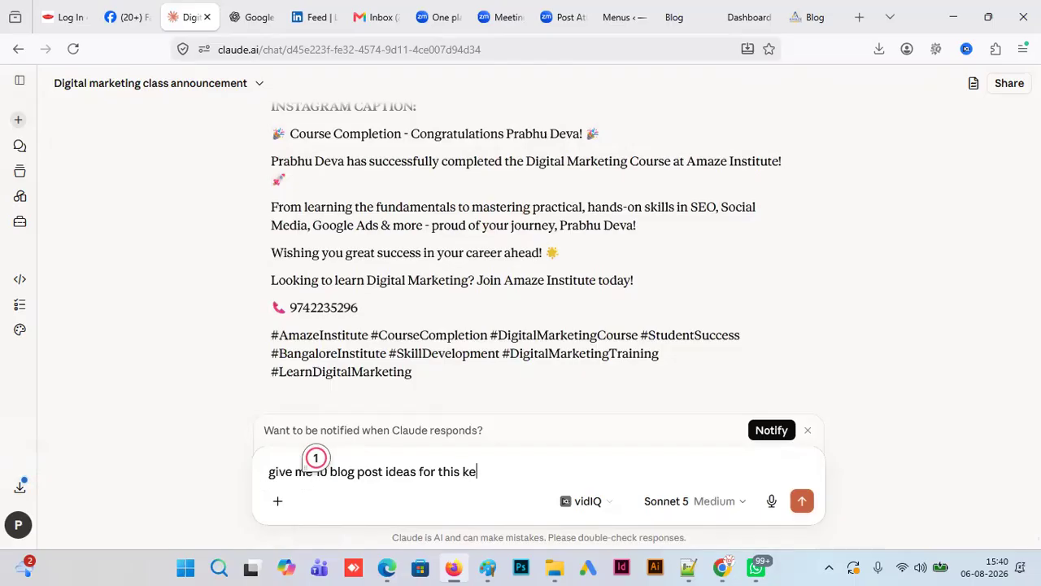
{"action": "type", "text": "ywords and blo"}
{"action": "type", "text": "g post "}
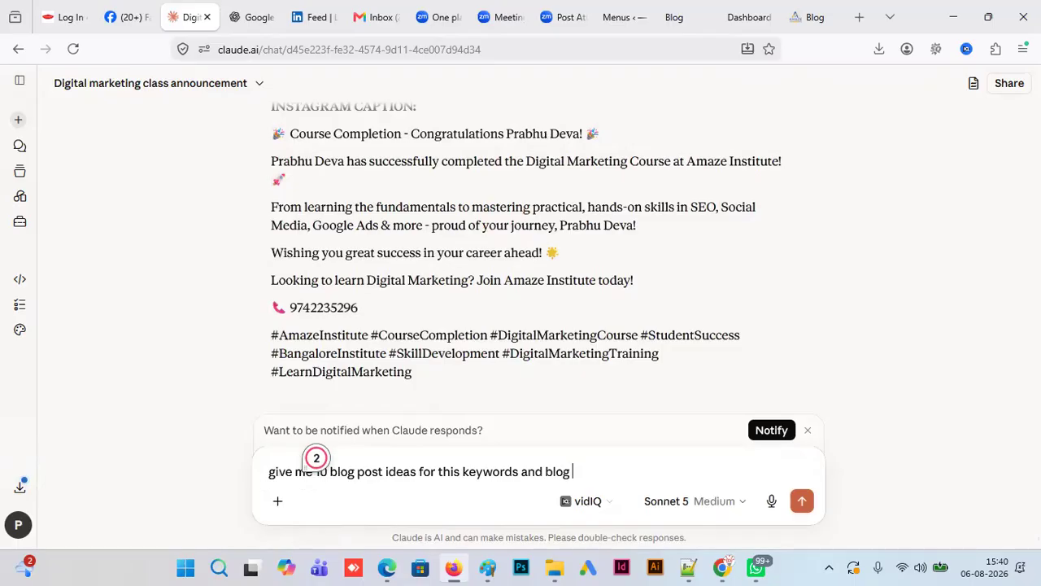
{"action": "type", "text": "title sh"}
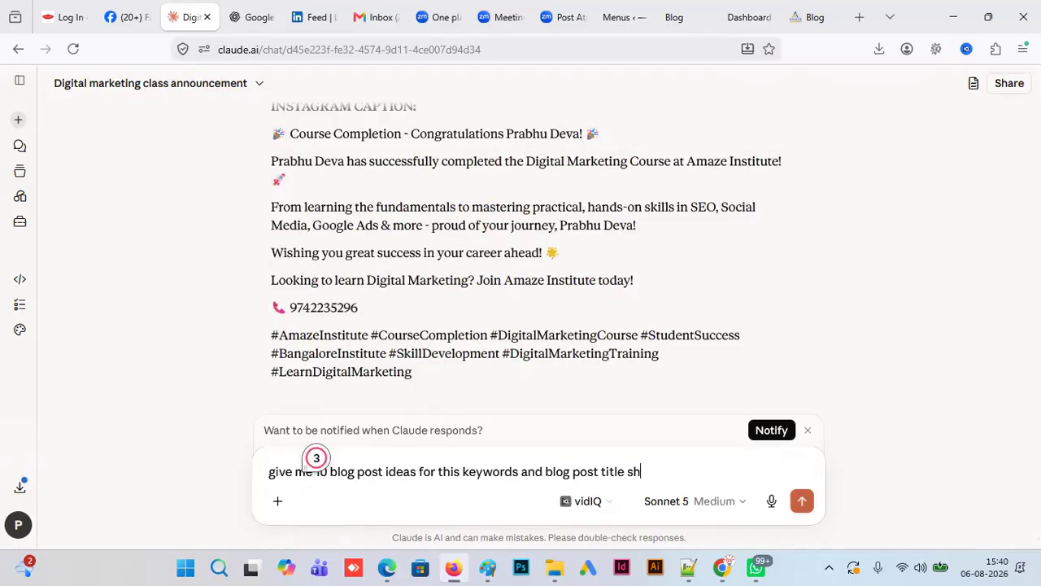
{"action": "type", "text": "ould be 55 "}
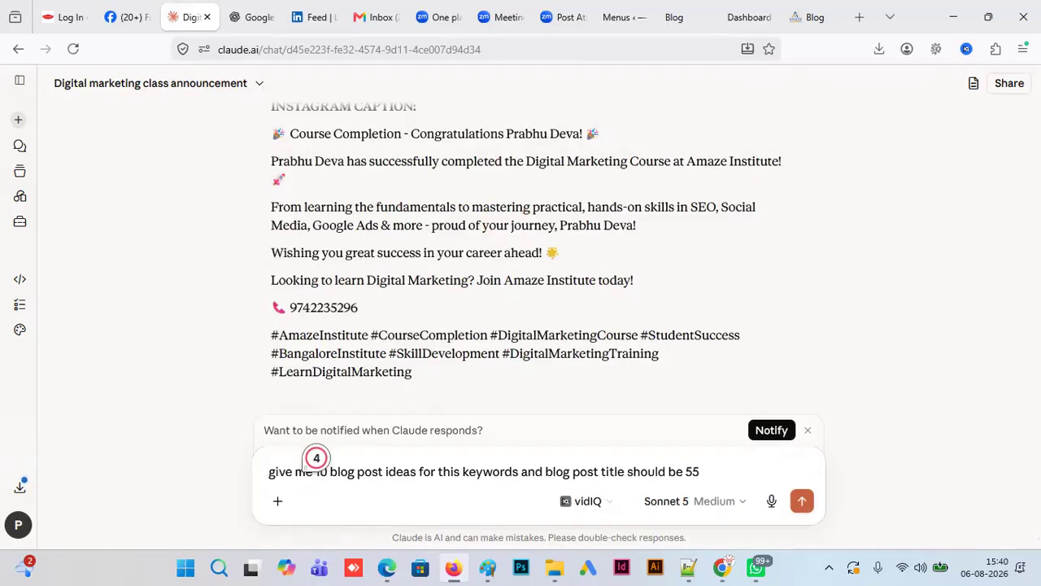
{"action": "type", "text": "chara"}
{"action": "key", "text": "BackSpace"}
{"action": "type", "text": "acters"}
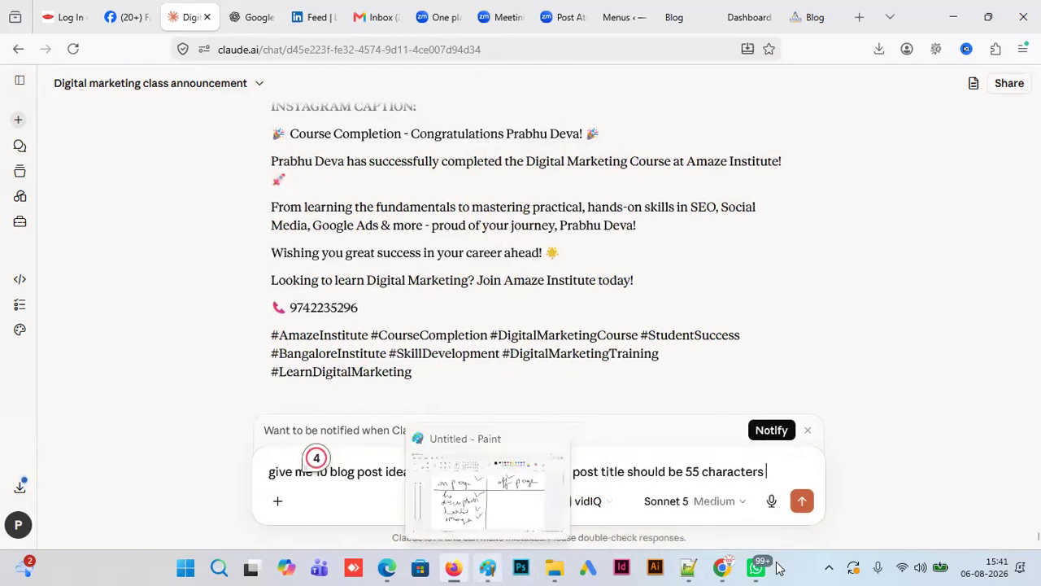
- Copy the Home keywords, from catering services in bangalore through Catering services near me, from the Google Docs document into the Claude prompt
{"action": "mouse_move", "coordinate": [713, 567]}
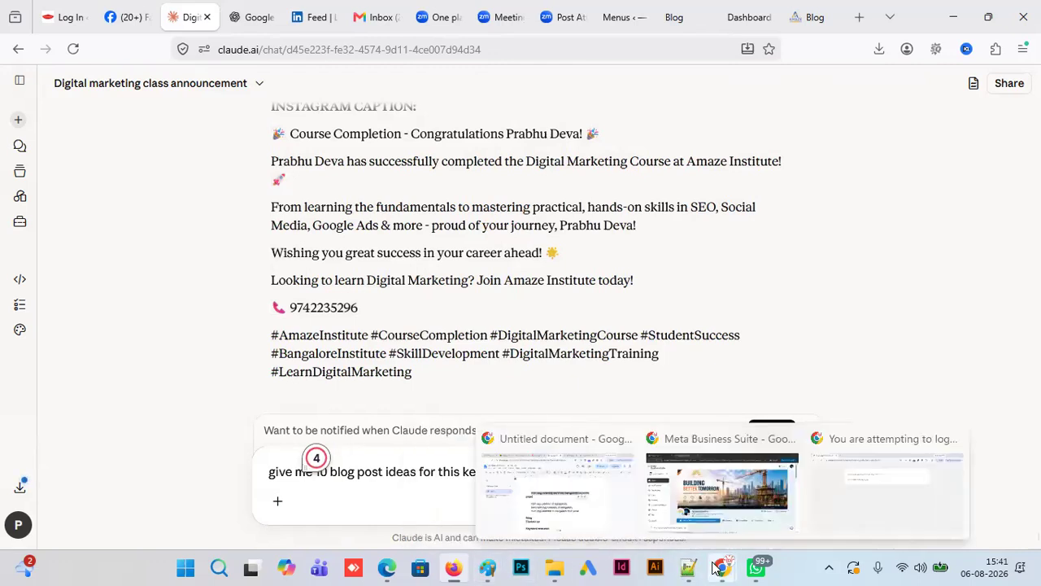
{"action": "left_click", "coordinate": [594, 463]}
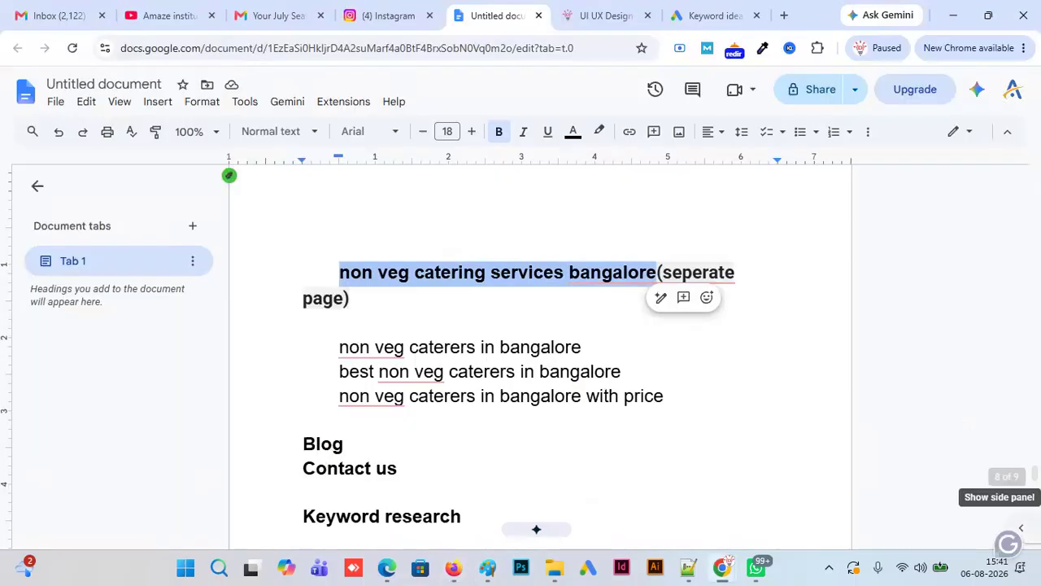
{"action": "scroll", "coordinate": [613, 417], "scroll_direction": "up", "scroll_amount": 10}
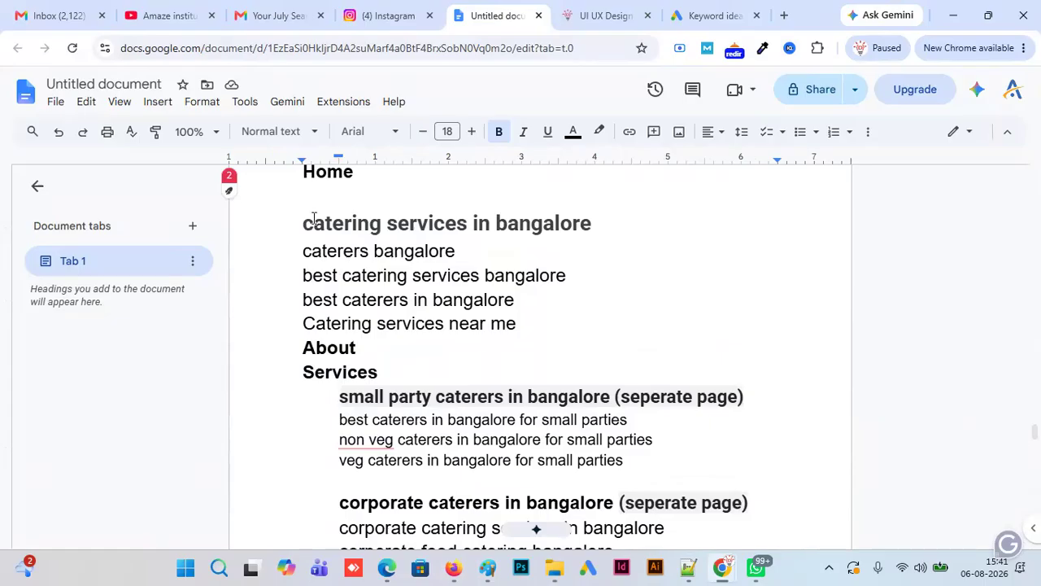
{"action": "left_click_drag", "start_coordinate": [303, 221], "coordinate": [558, 321]}
{"action": "key", "text": "ctrl+c"}
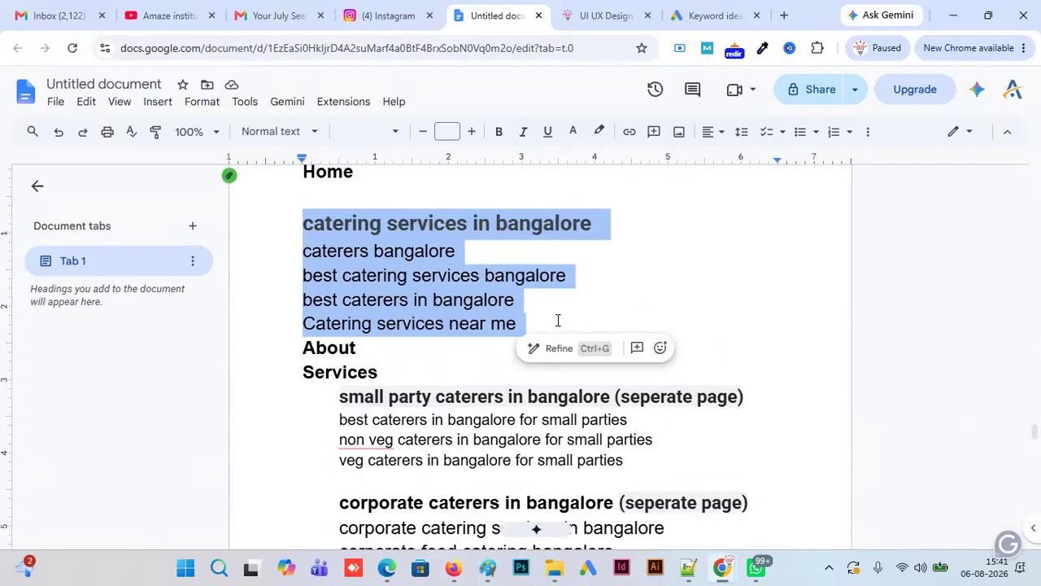
{"action": "left_click", "coordinate": [464, 568]}
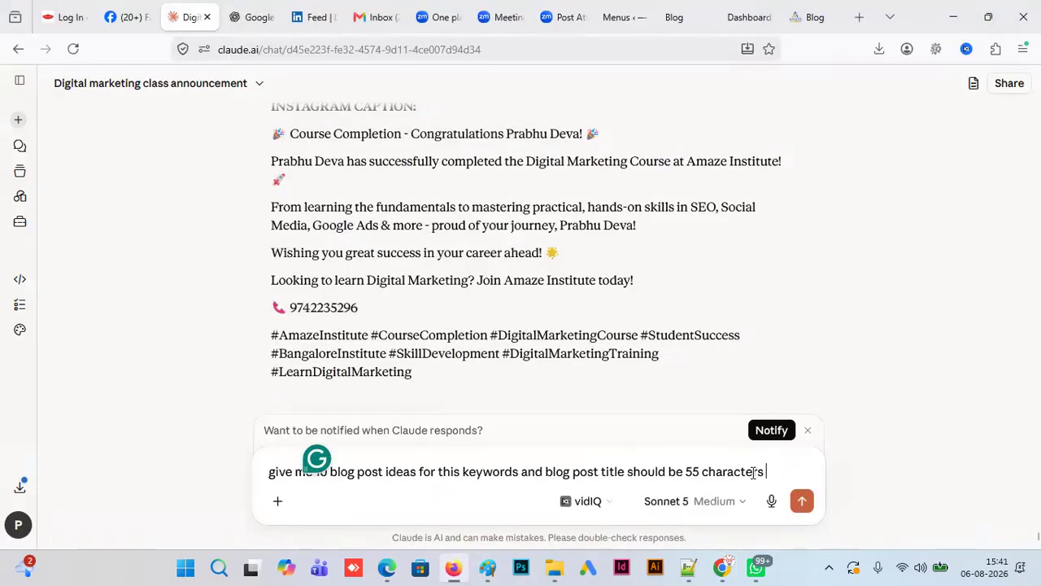
{"action": "key", "text": "ctrl+v"}
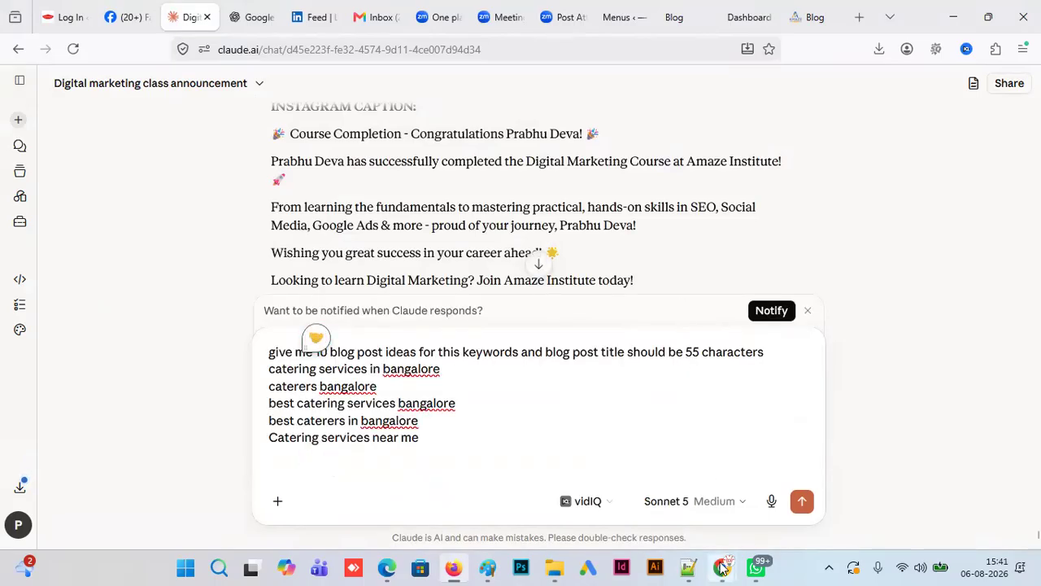
- Add the document's Services keywords, through non veg caterers in bangalore with price, to the Claude prompt and send it
{"action": "mouse_move", "coordinate": [721, 568]}
{"action": "left_click", "coordinate": [558, 492]}
{"action": "left_click_drag", "start_coordinate": [310, 376], "coordinate": [376, 568]}
{"action": "scroll", "coordinate": [500, 316], "scroll_direction": "down", "scroll_amount": 3}
{"action": "left_click_drag", "start_coordinate": [706, 195], "coordinate": [706, 428]}
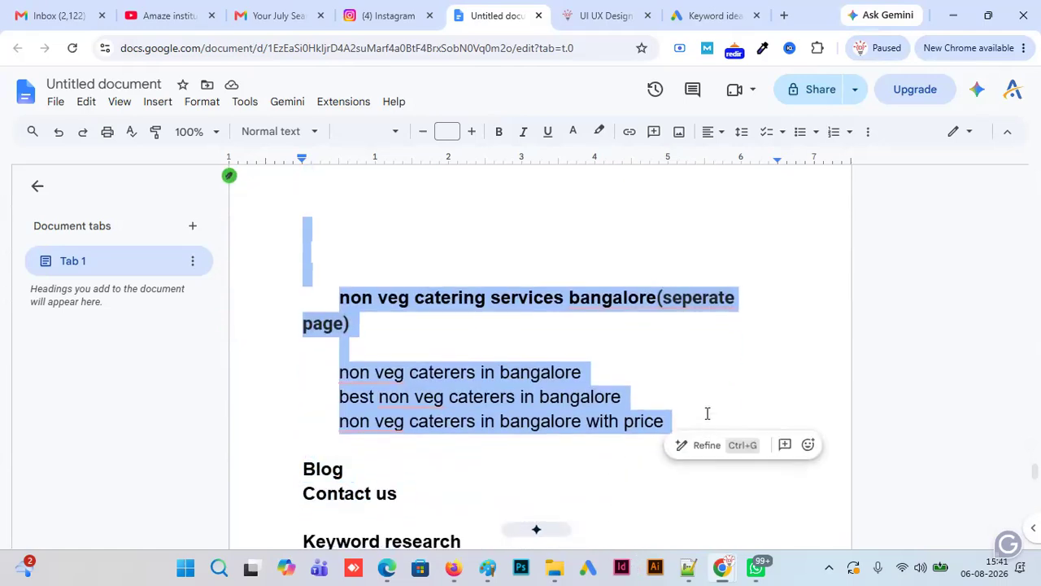
{"action": "left_click", "coordinate": [453, 567]}
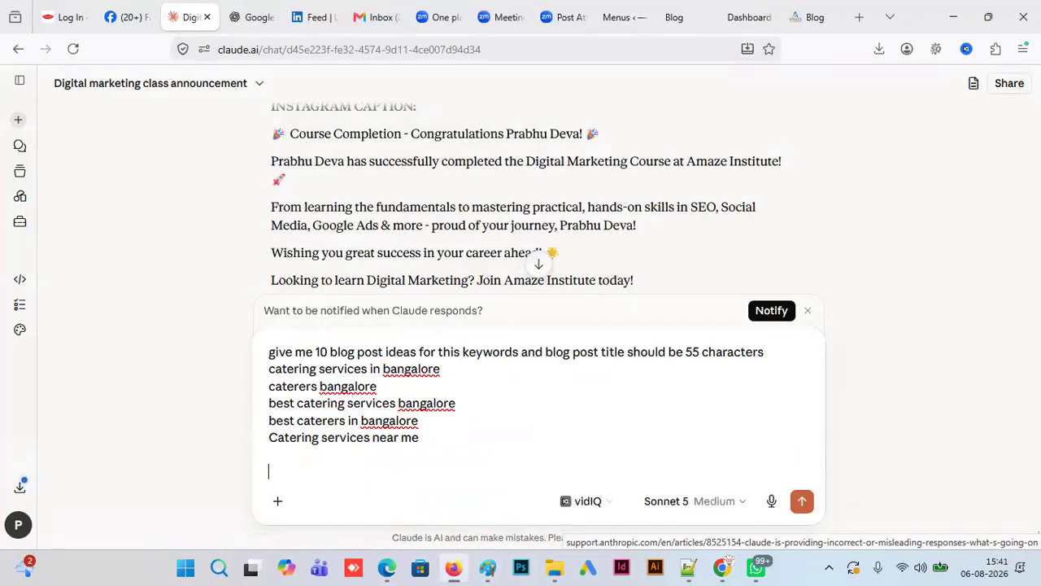
{"action": "key", "text": "ctrl+v"}
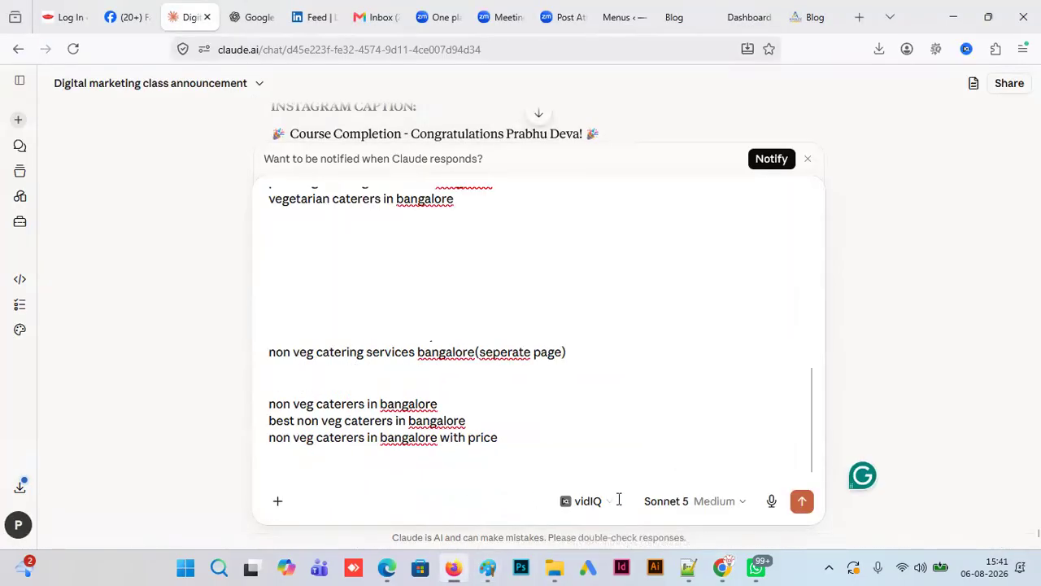
{"action": "left_click", "coordinate": [800, 502]}
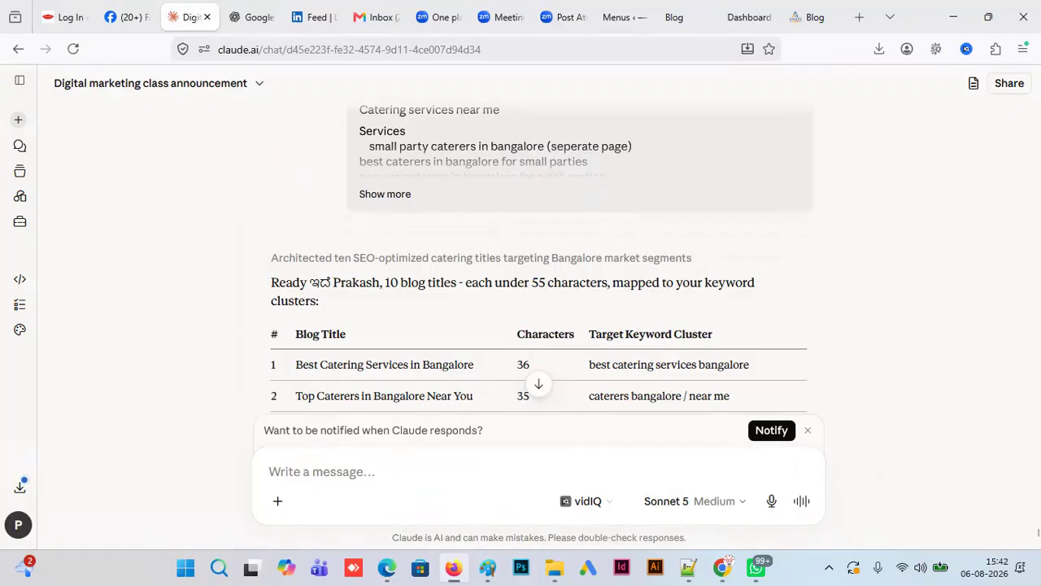
- Copy the blog title Best Catering Services in Bangalore from Claude's table and open the demo18 site's posts list in WordPress
{"action": "scroll", "coordinate": [541, 258], "scroll_direction": "down", "scroll_amount": 3}
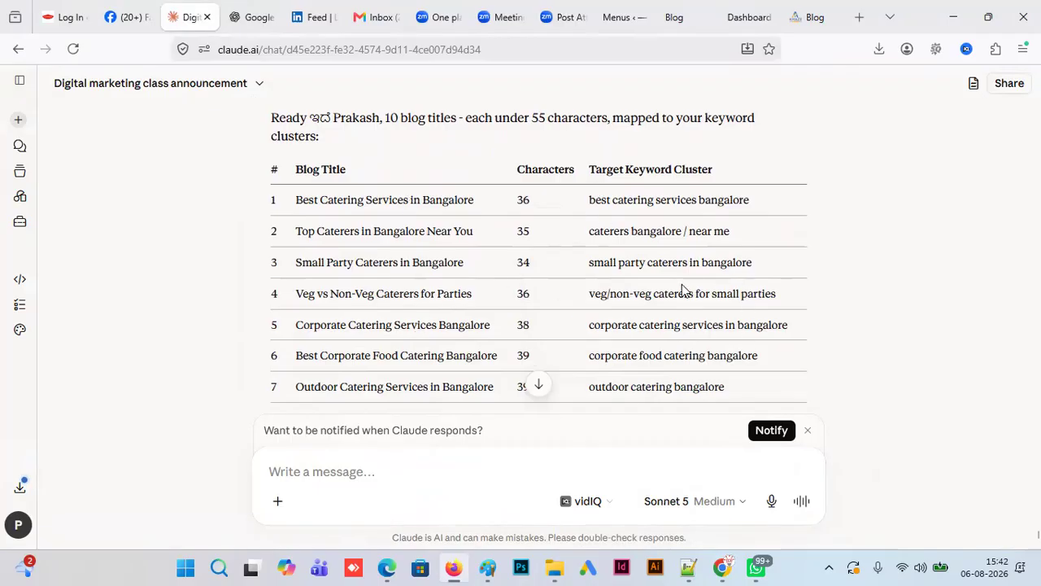
{"action": "left_click_drag", "start_coordinate": [475, 199], "coordinate": [297, 200]}
{"action": "key", "text": "ctrl+c"}
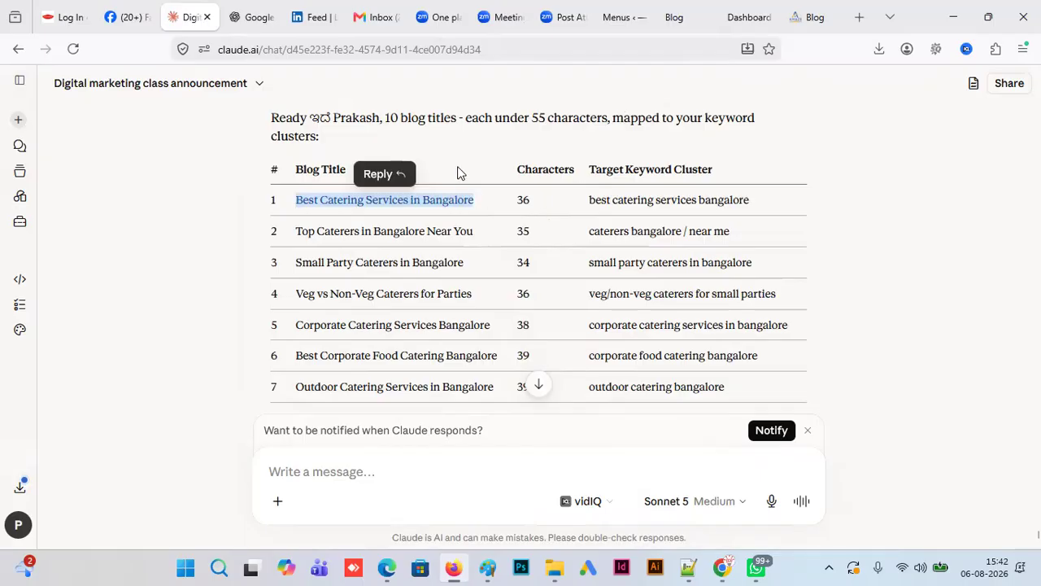
{"action": "left_click", "coordinate": [673, 18]}
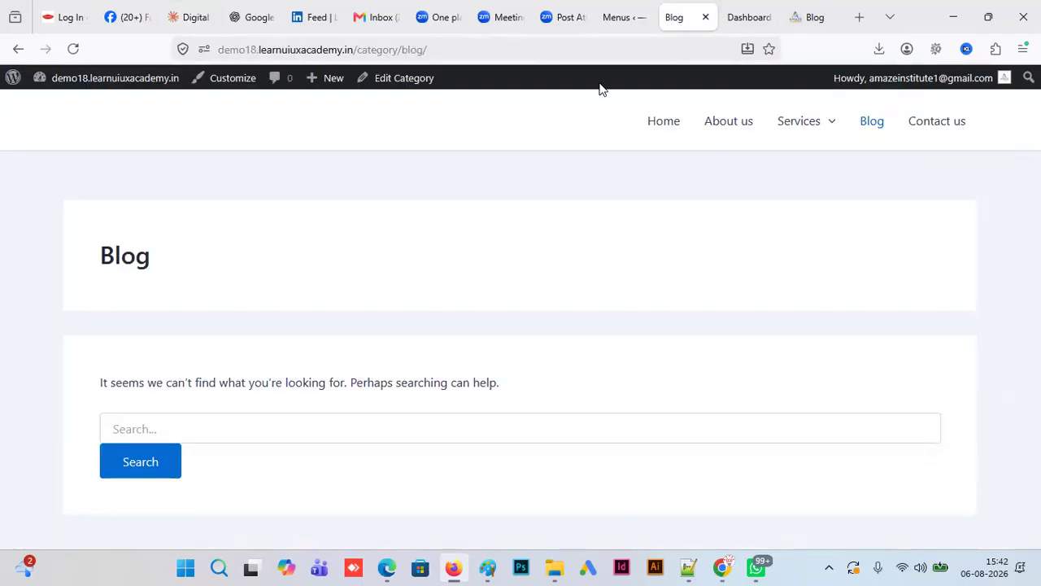
{"action": "left_click", "coordinate": [616, 17]}
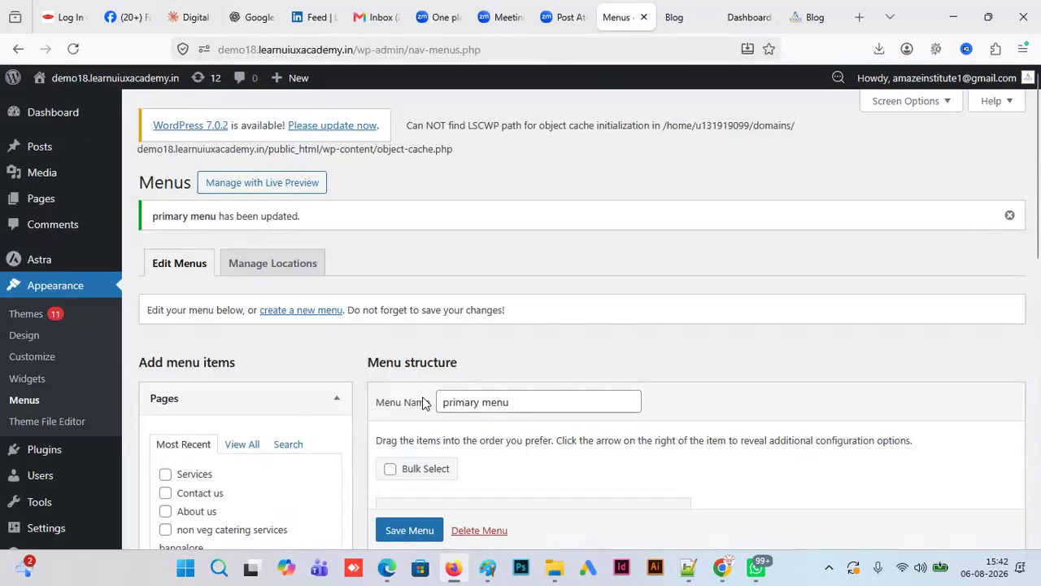
{"action": "mouse_move", "coordinate": [45, 153]}
{"action": "left_click", "coordinate": [132, 153]}
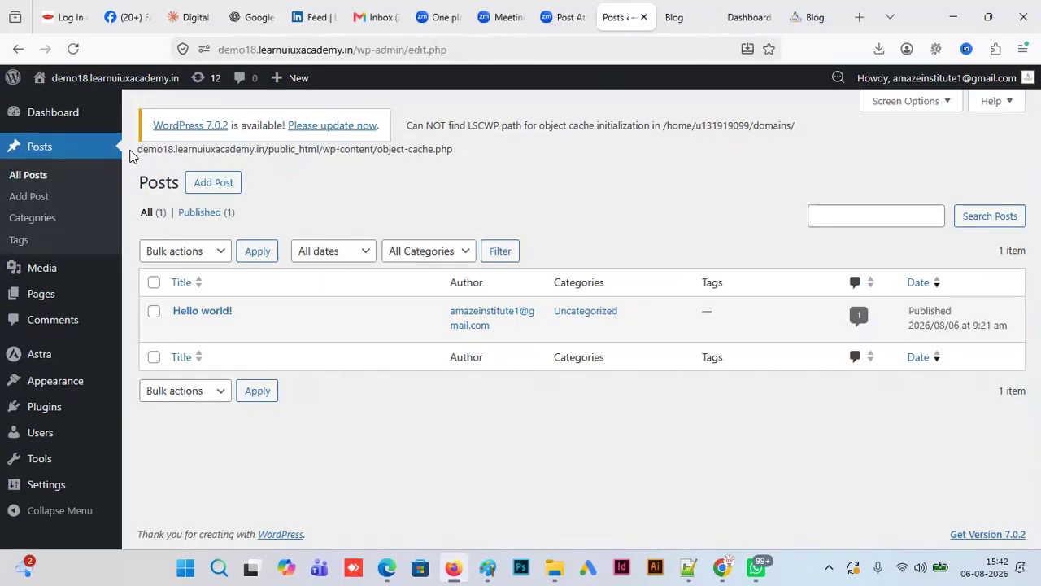
- Try to publish a new post titled Best Catering Services in Bangalore and return to the posts list
{"action": "left_click", "coordinate": [217, 185]}
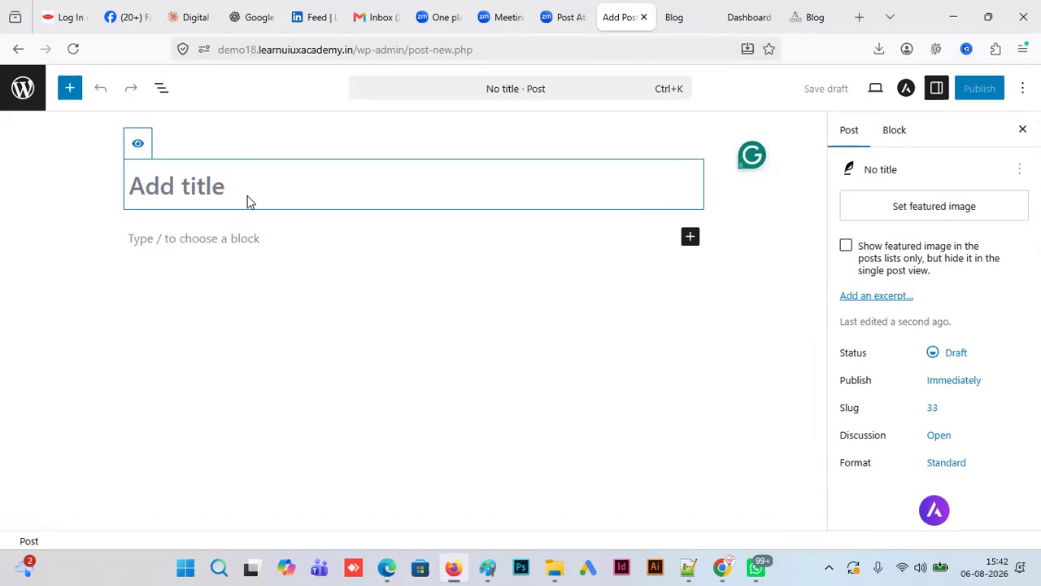
{"action": "key", "text": "ctrl+v"}
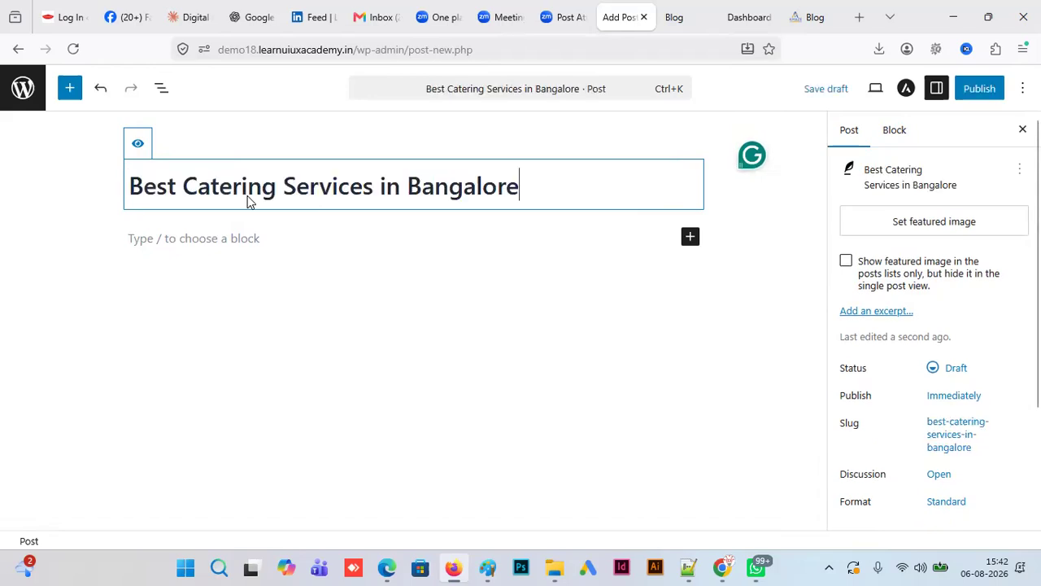
{"action": "left_click", "coordinate": [981, 94]}
{"action": "left_click", "coordinate": [984, 94]}
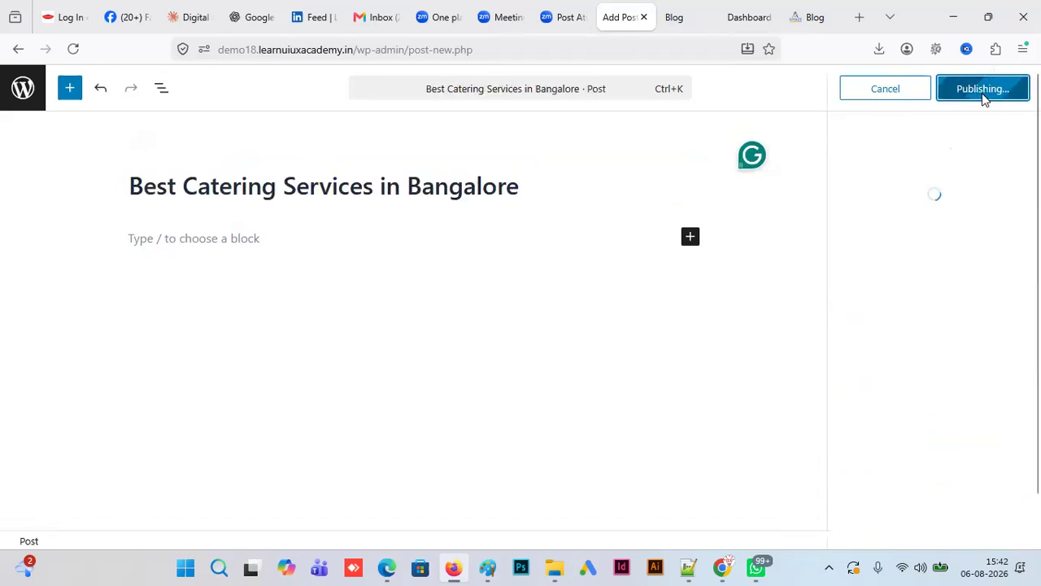
{"action": "left_click", "coordinate": [21, 86]}
{"action": "left_click", "coordinate": [525, 342]}
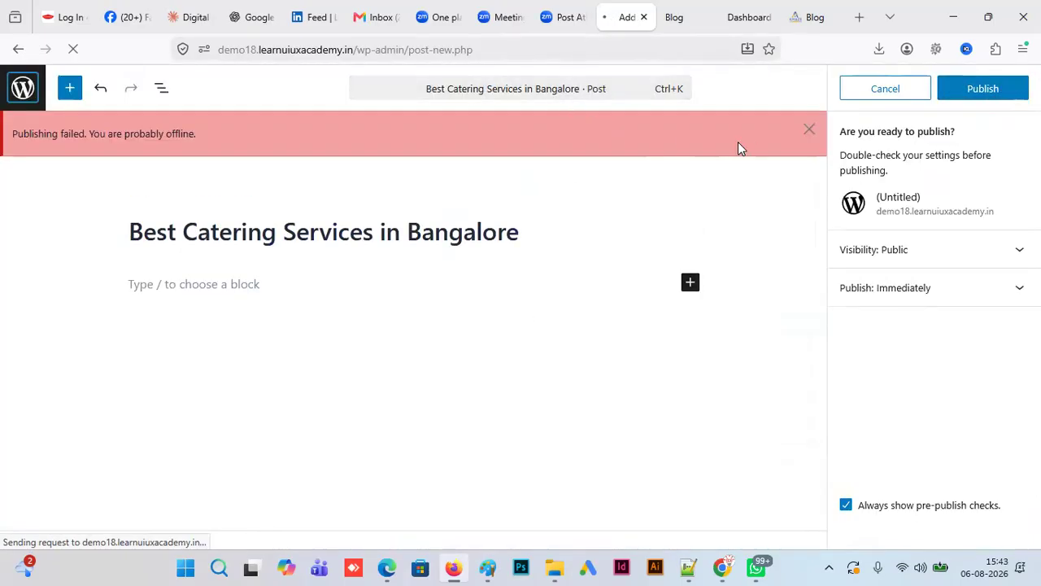
{"action": "left_click", "coordinate": [809, 133]}
{"action": "left_click", "coordinate": [1006, 91]}
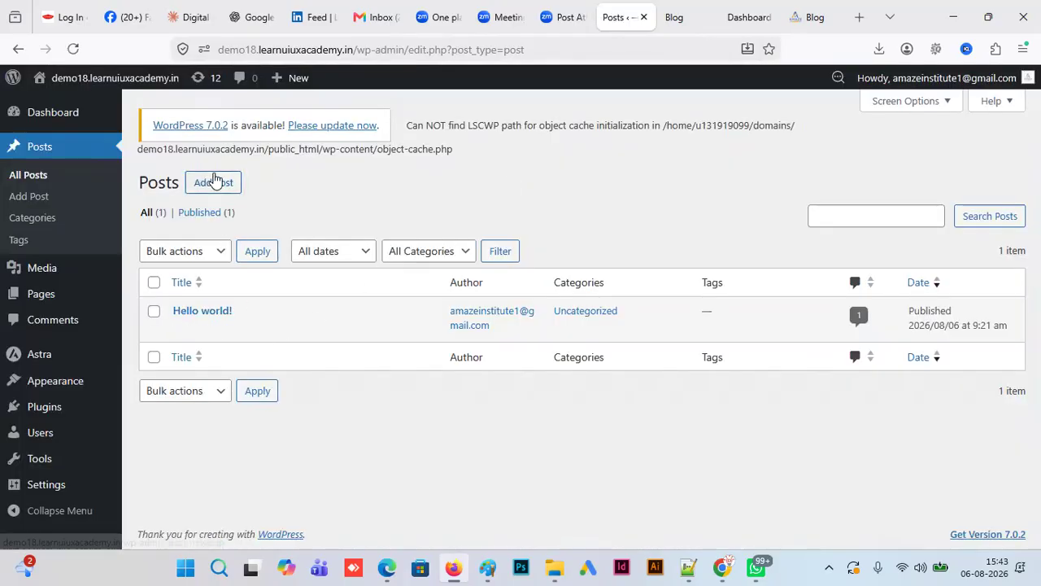
- Reload the posts list and publish a new post titled Best Catering Services in Bangalore
{"action": "left_click", "coordinate": [73, 50]}
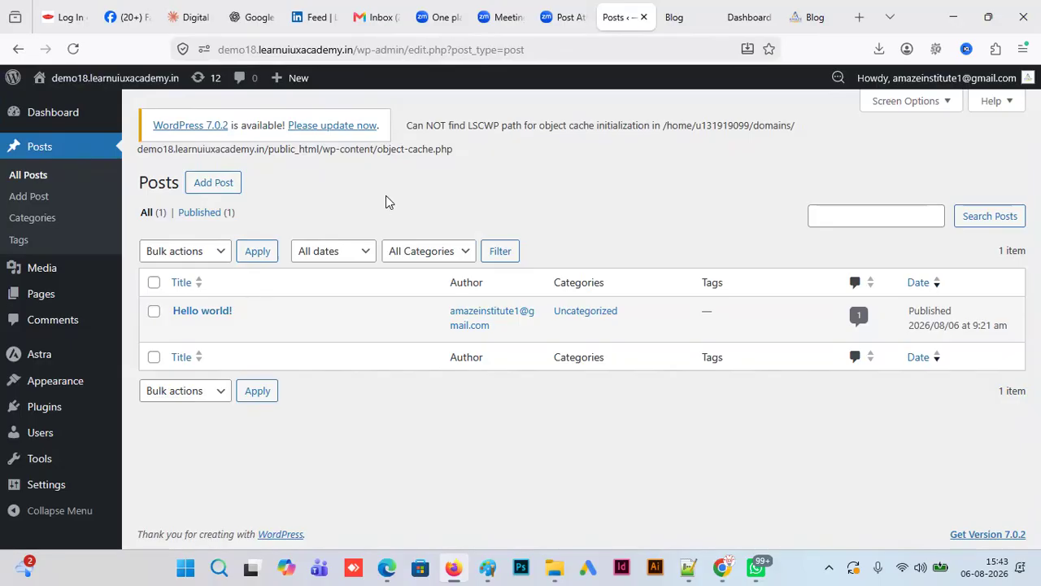
{"action": "left_click", "coordinate": [237, 185]}
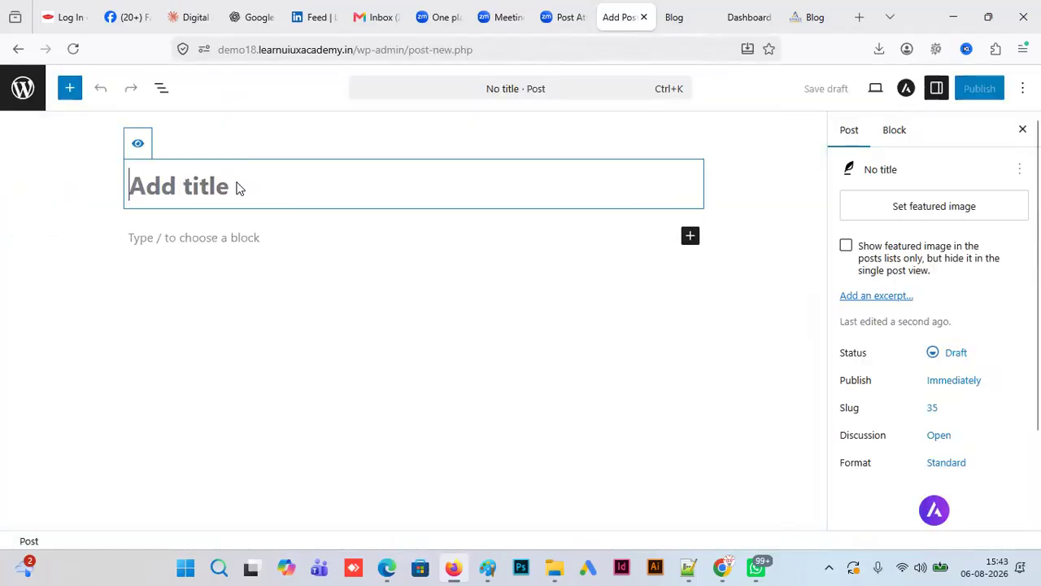
{"action": "key", "text": "ctrl+v"}
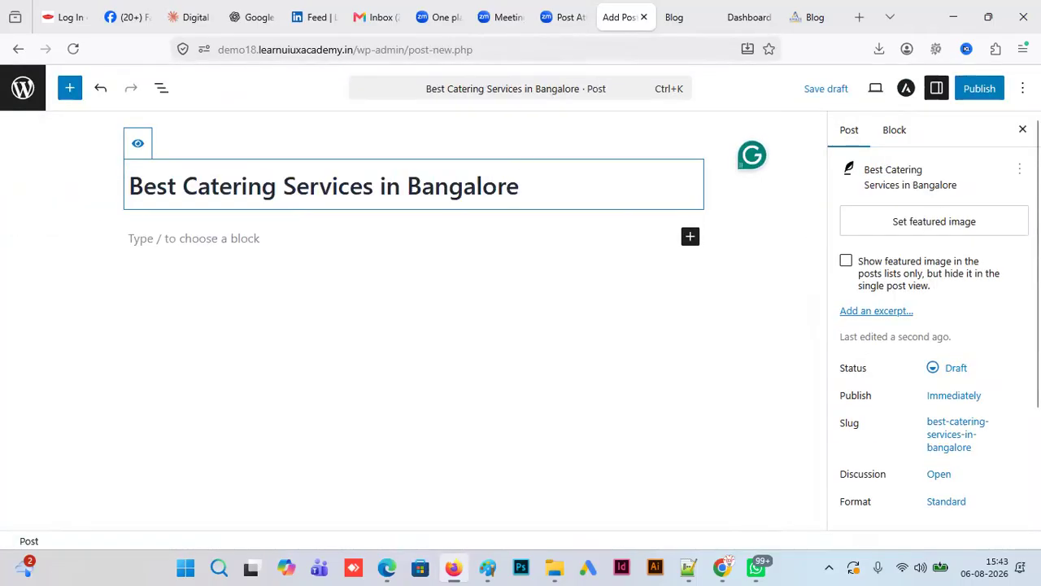
{"action": "left_click", "coordinate": [979, 87]}
{"action": "left_click", "coordinate": [982, 89]}
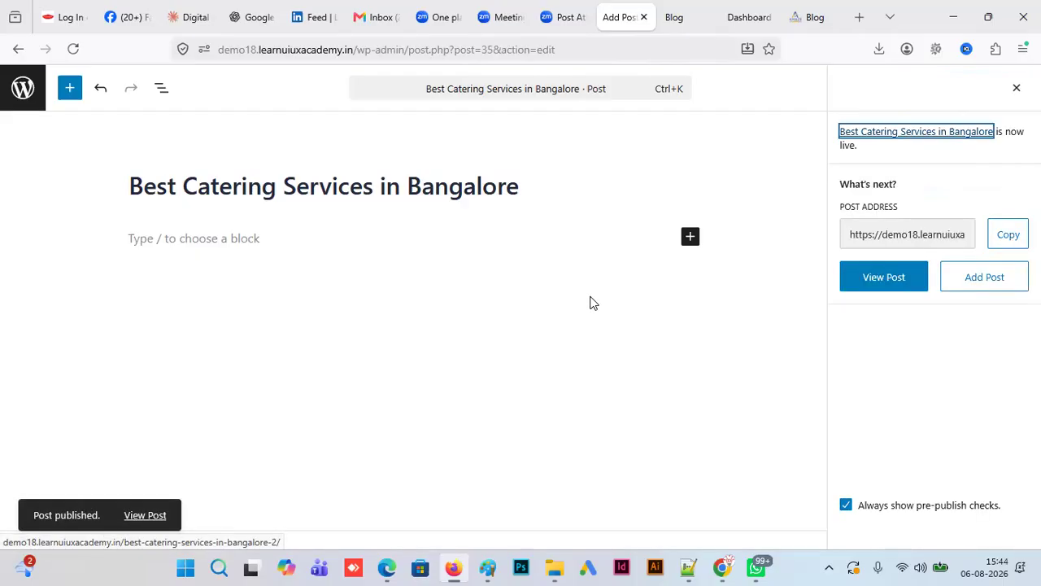
- Open the published Best Catering Services in Bangalore post in a new tab, check the end of its URL slug, and return to the editor
{"action": "right_click", "coordinate": [908, 290]}
{"action": "left_click", "coordinate": [816, 230]}
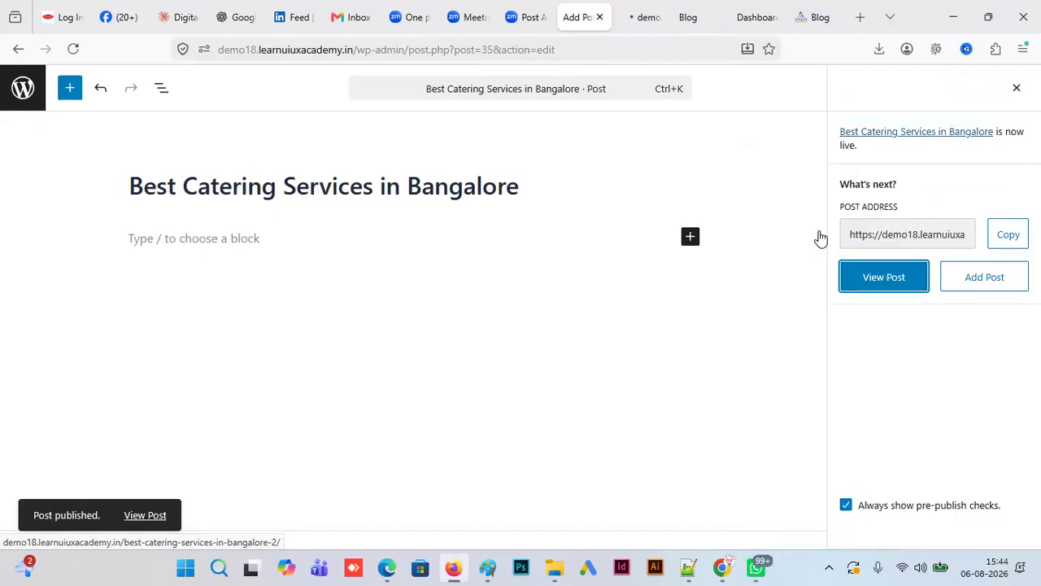
{"action": "left_click", "coordinate": [659, 23]}
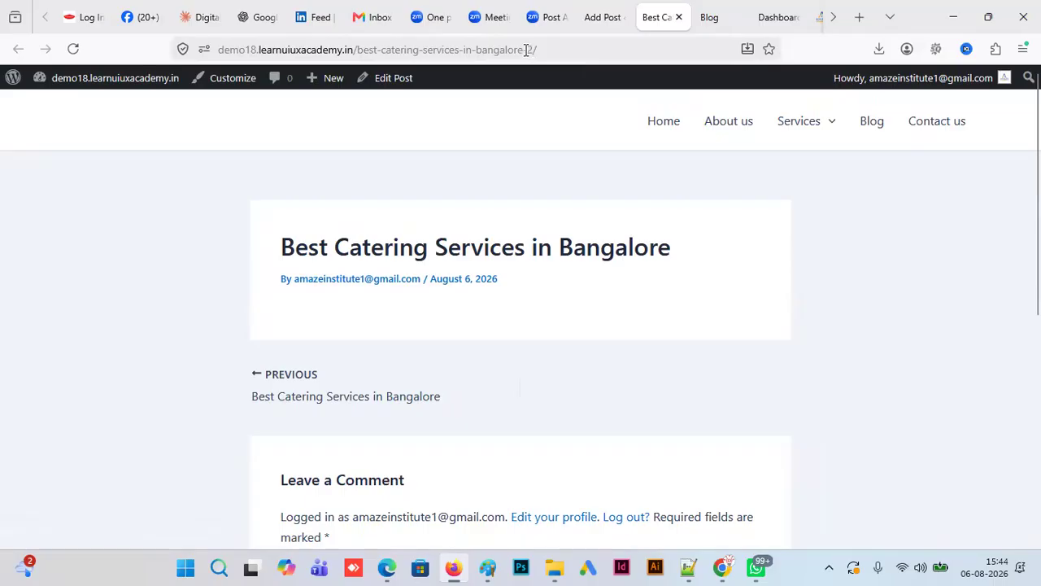
{"action": "left_click_drag", "start_coordinate": [524, 50], "coordinate": [541, 50]}
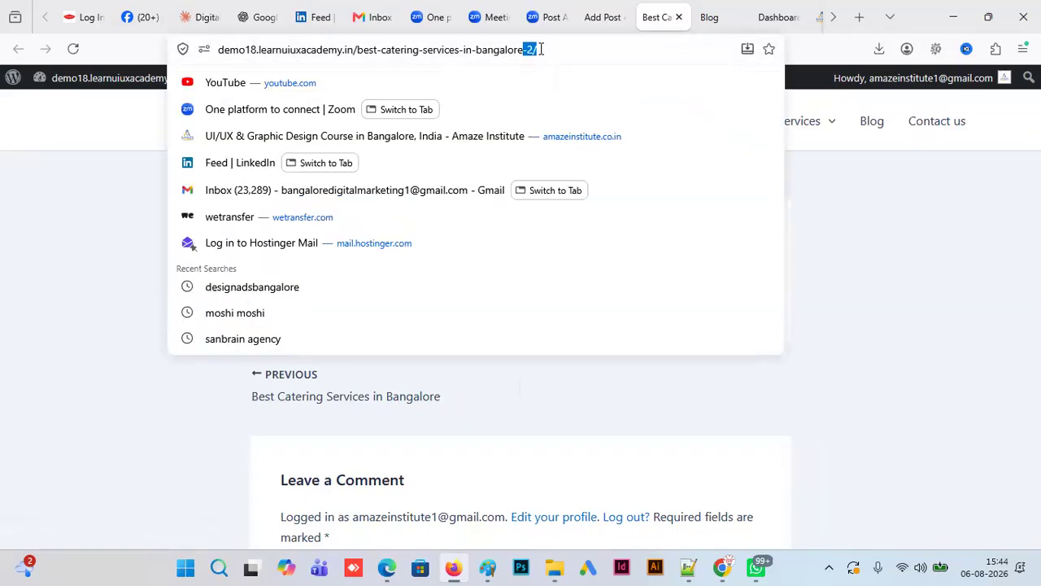
{"action": "left_click", "coordinate": [602, 17]}
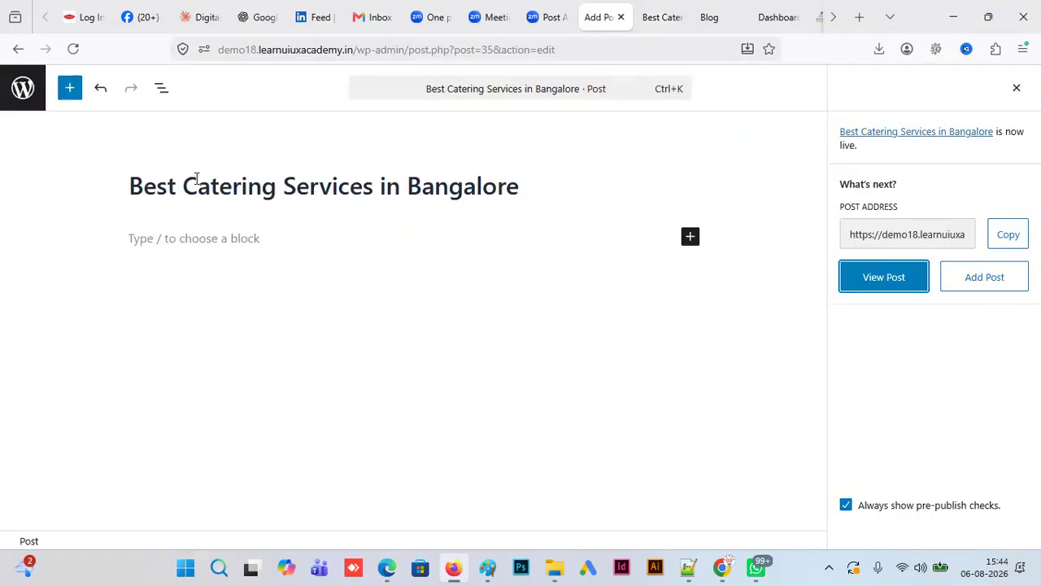
- Move the newer duplicate of the Best Catering Services in Bangalore post to the trash from the posts list
{"action": "left_click", "coordinate": [33, 96]}
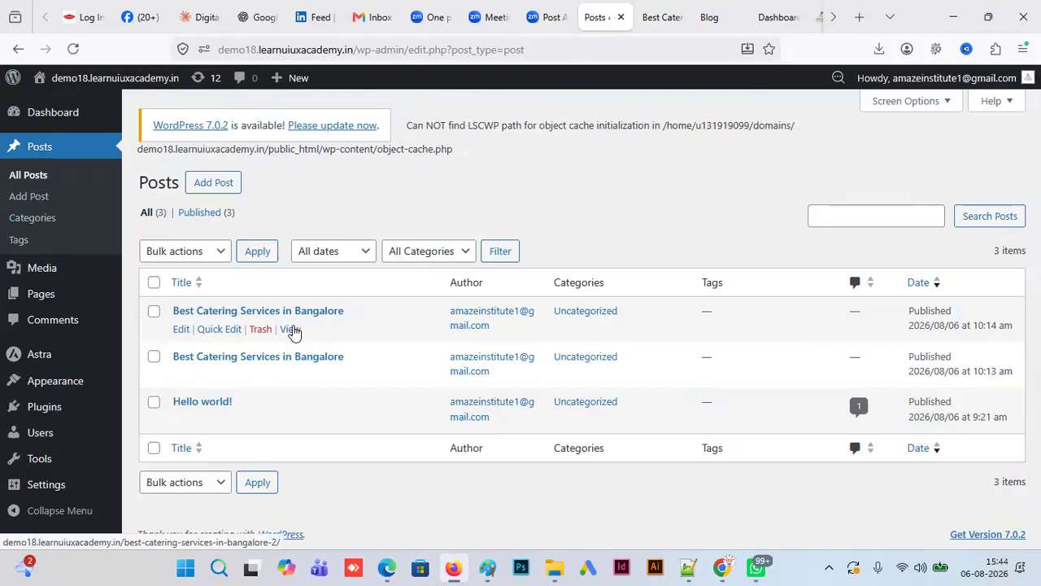
{"action": "left_click", "coordinate": [216, 329]}
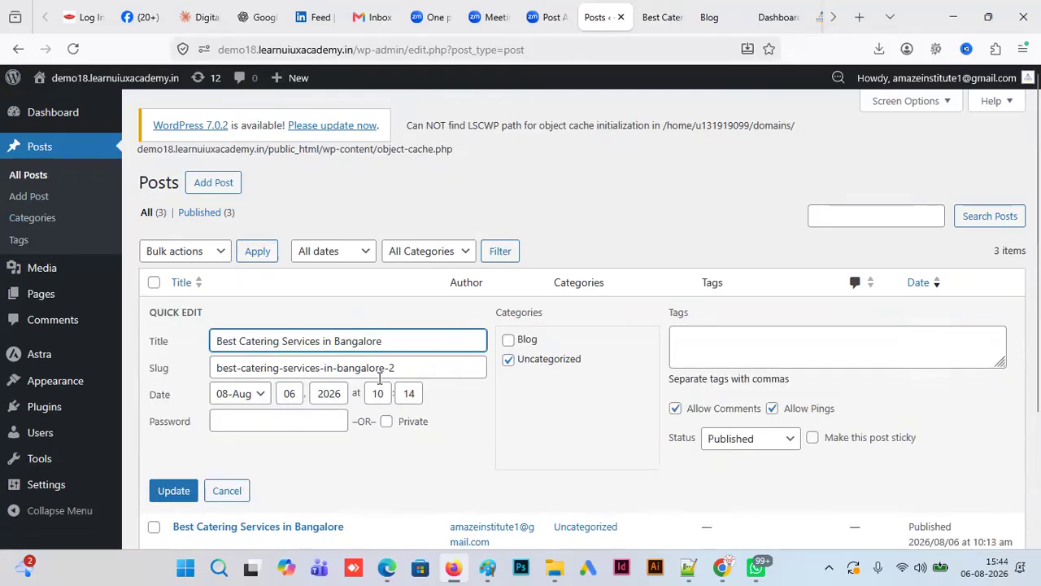
{"action": "left_click", "coordinate": [150, 213]}
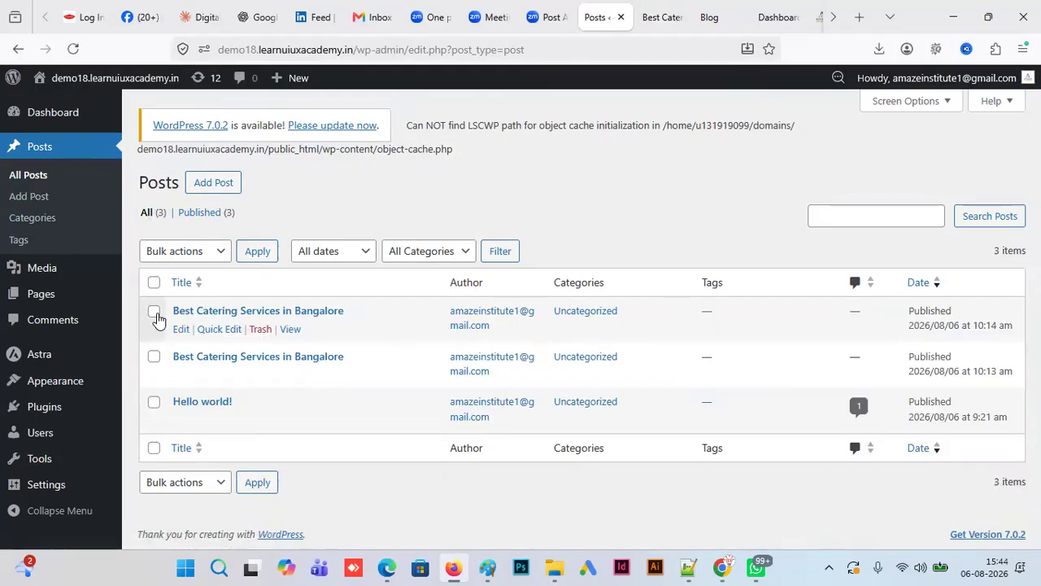
{"action": "left_click", "coordinate": [261, 330]}
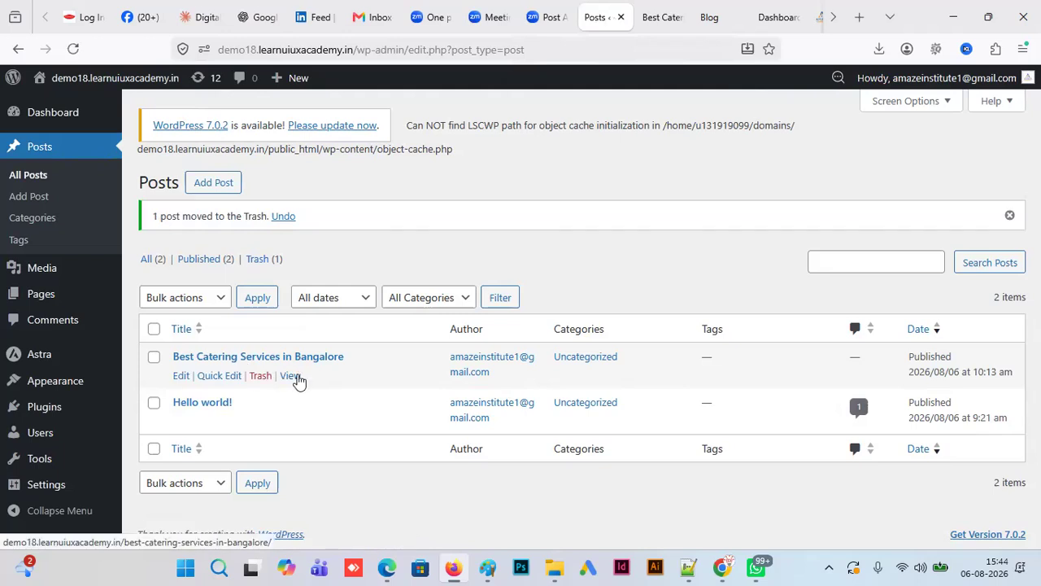
- Start a new post and copy the blog title Top Caterers in Bangalore Near You from Claude's table for it
{"action": "left_click", "coordinate": [224, 194]}
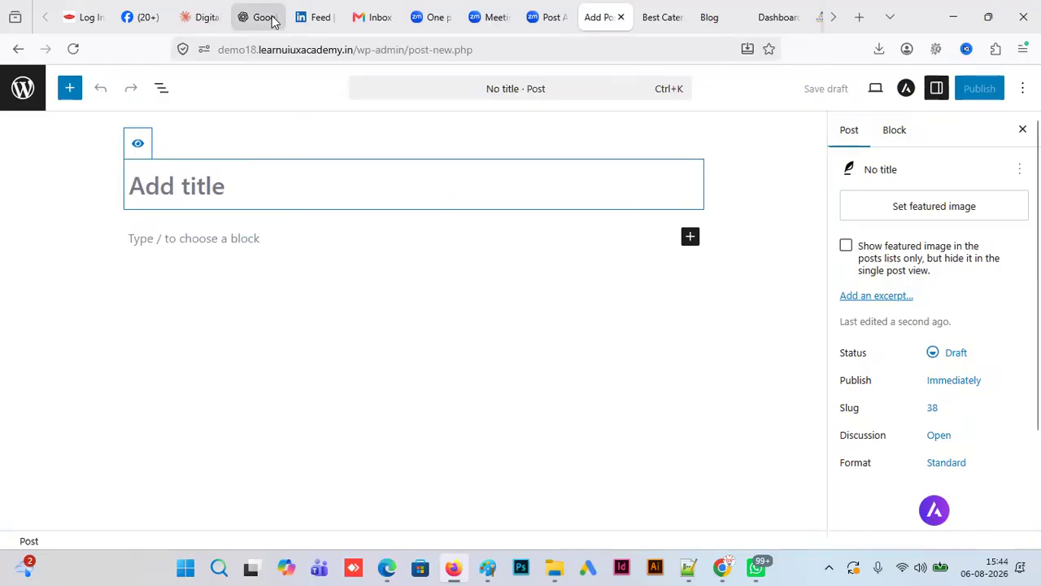
{"action": "left_click", "coordinate": [205, 20]}
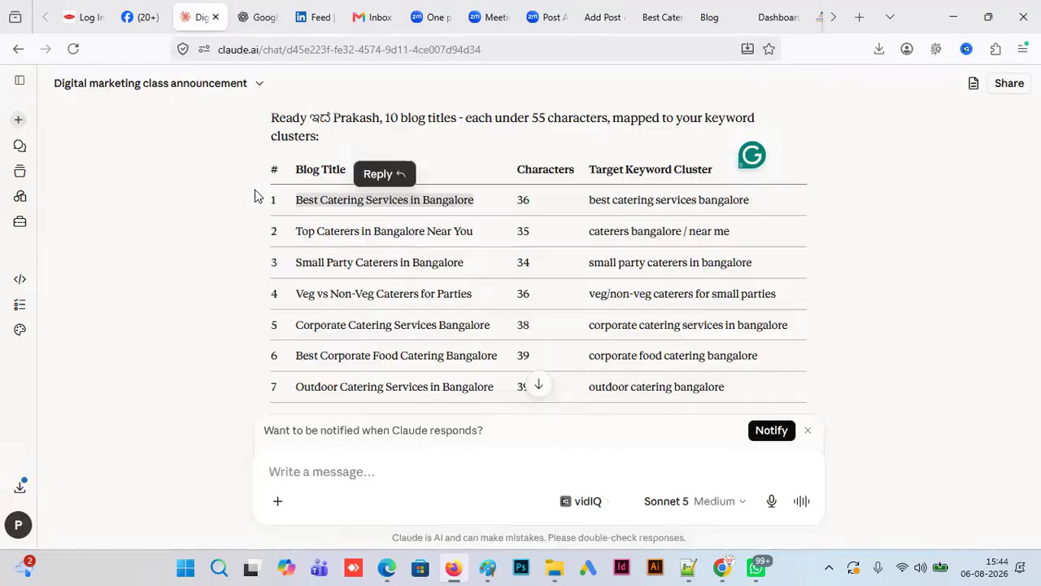
{"action": "left_click_drag", "start_coordinate": [296, 230], "coordinate": [478, 235]}
{"action": "key", "text": "ctrl+c"}
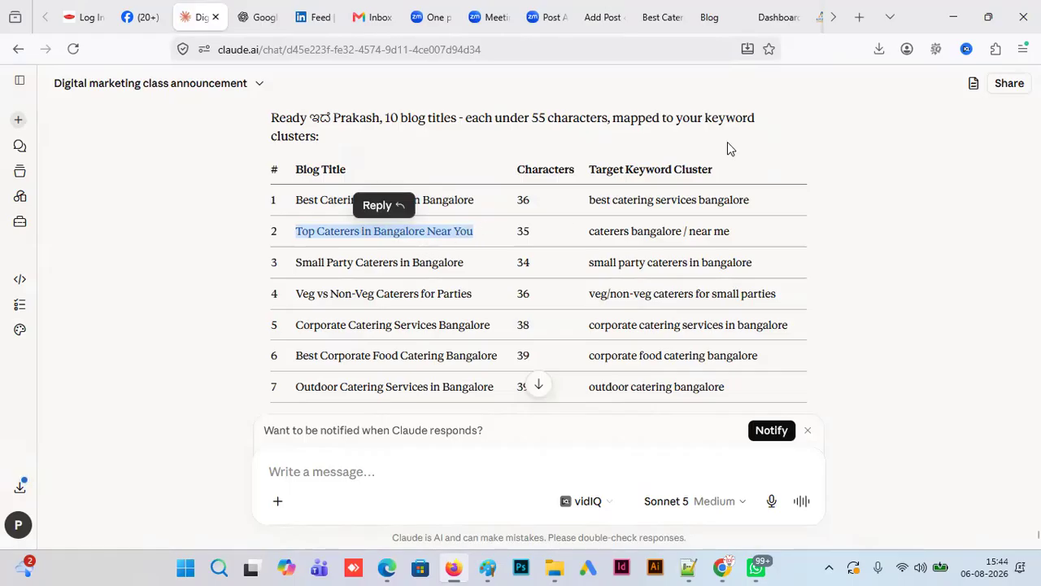
{"action": "left_click", "coordinate": [602, 18]}
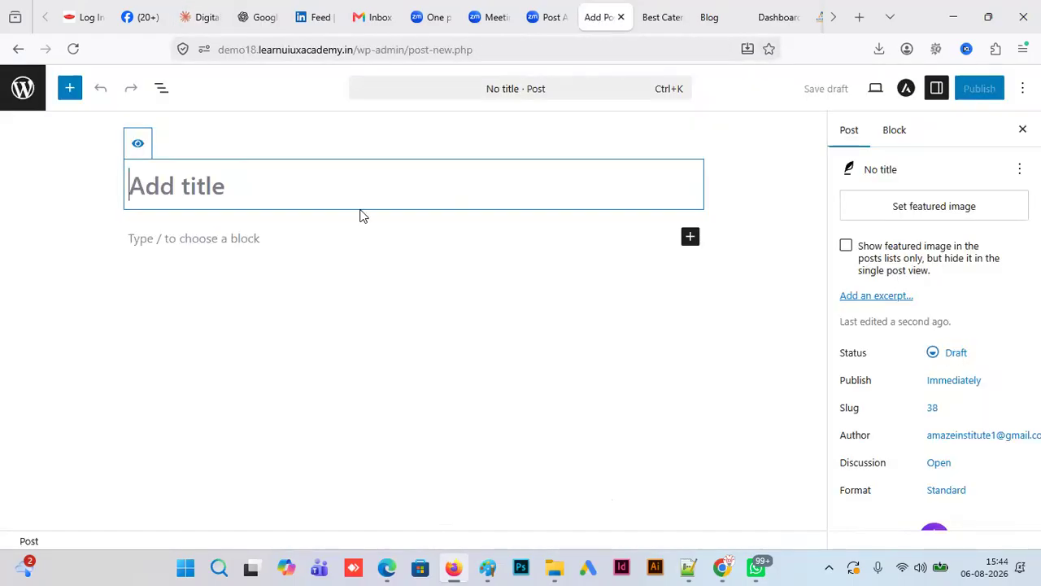
- Try to paste the copied title directly into the new post, and undo the inserted code block
{"action": "key", "text": "ctrl+v"}
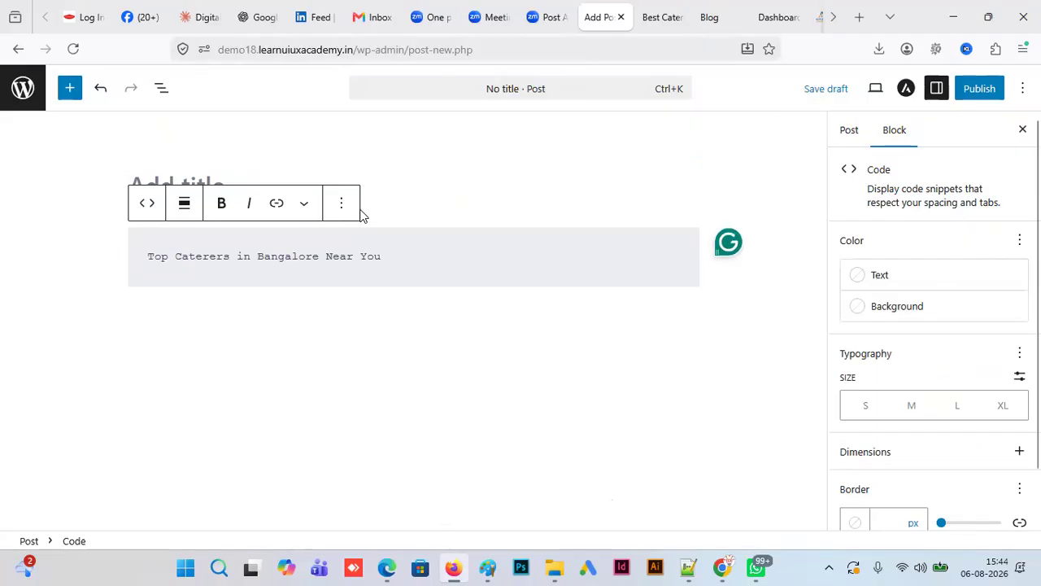
{"action": "key", "text": "ctrl+z"}
{"action": "left_click", "coordinate": [239, 186]}
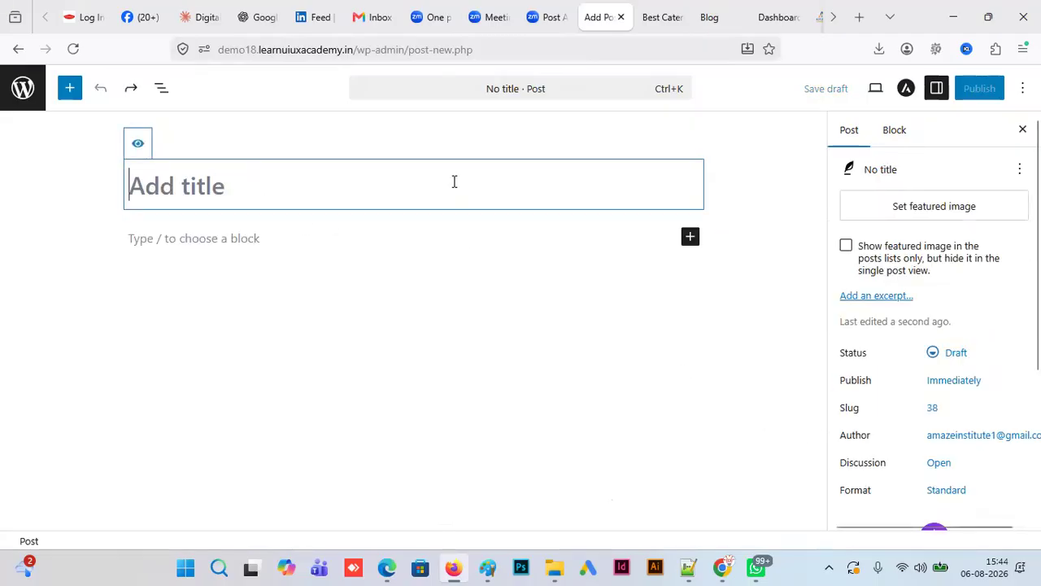
{"action": "key", "text": "ctrl+shift+z"}
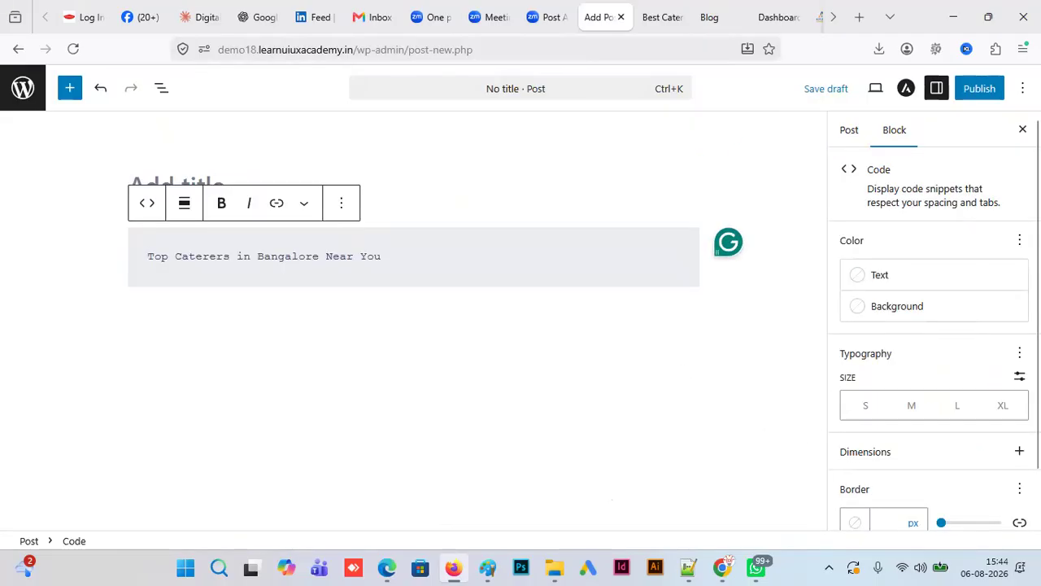
{"action": "key", "text": "ctrl+z"}
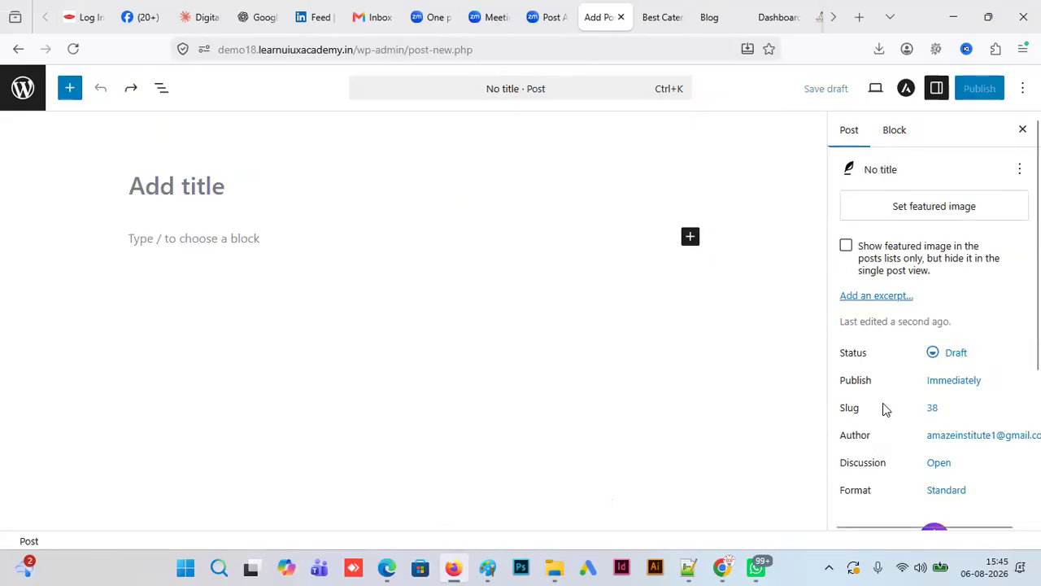
- Switch to Notepad++, add blank lines below the last entry in BDM Link building.txt, and paste the title Top Caterers in Bangalore Near You
{"action": "left_click", "coordinate": [687, 567]}
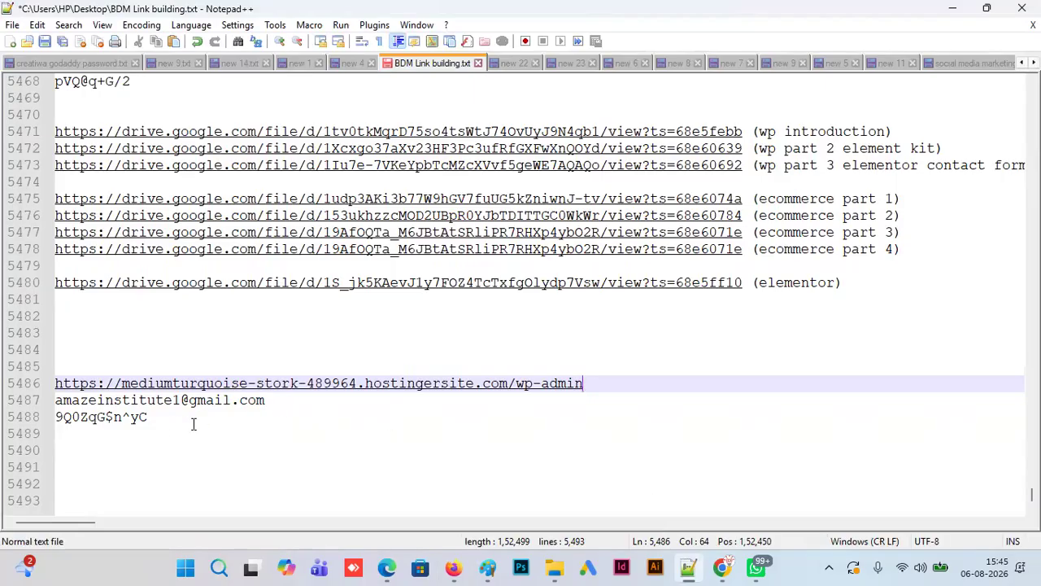
{"action": "left_click", "coordinate": [280, 422]}
{"action": "key", "text": "Return"}
{"action": "key", "text": "Return"}
{"action": "key", "text": "Return"}
{"action": "key", "text": "Return"}
{"action": "key", "text": "Return"}
{"action": "key", "text": "Return"}
{"action": "key", "text": "Return"}
{"action": "key", "text": "Return"}
{"action": "key", "text": "Return"}
{"action": "key", "text": "Return"}
{"action": "key", "text": "Return"}
{"action": "key", "text": "Return"}
{"action": "key", "text": "Return"}
{"action": "key", "text": "Return"}
{"action": "key", "text": "Return"}
{"action": "key", "text": "Return"}
{"action": "key", "text": "Return"}
{"action": "key", "text": "Return"}
{"action": "key", "text": "Return"}
{"action": "key", "text": "Return"}
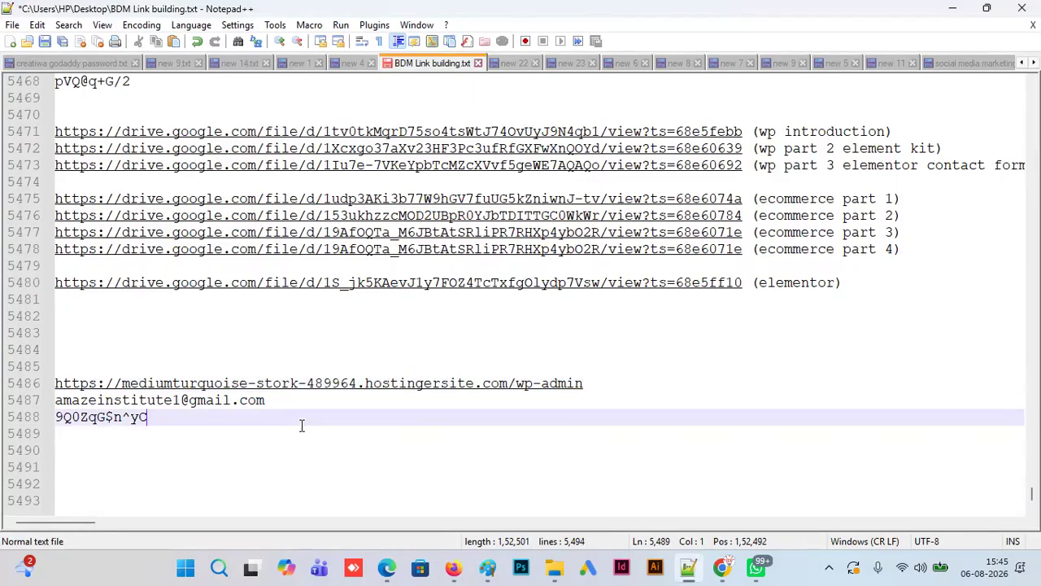
{"action": "key", "text": "Return"}
{"action": "key", "text": "Return"}
{"action": "key", "text": "Return"}
{"action": "key", "text": "Return"}
{"action": "key", "text": "Return"}
{"action": "key", "text": "Return"}
{"action": "key", "text": "Return"}
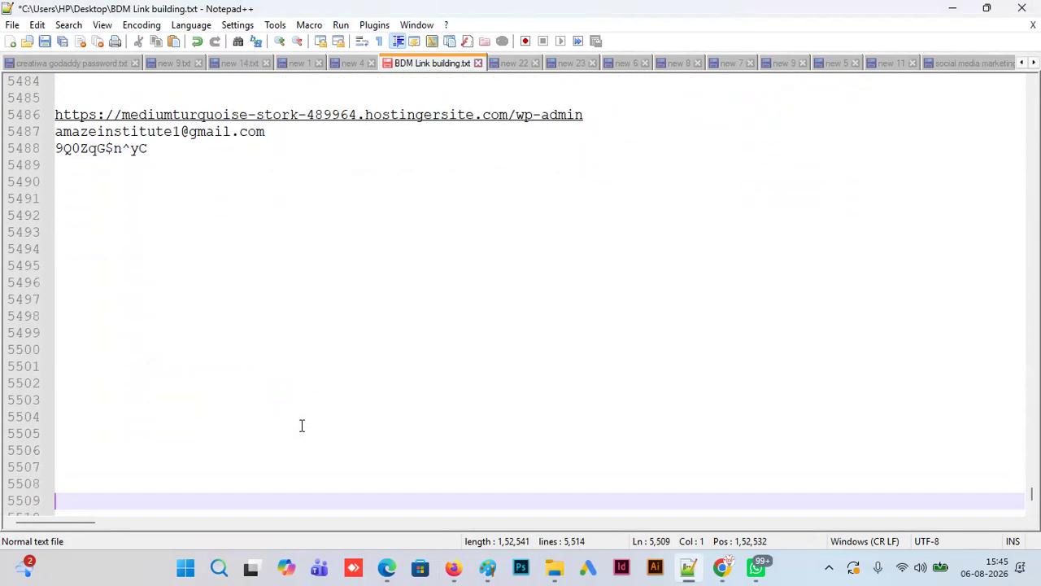
{"action": "key", "text": "ctrl+v"}
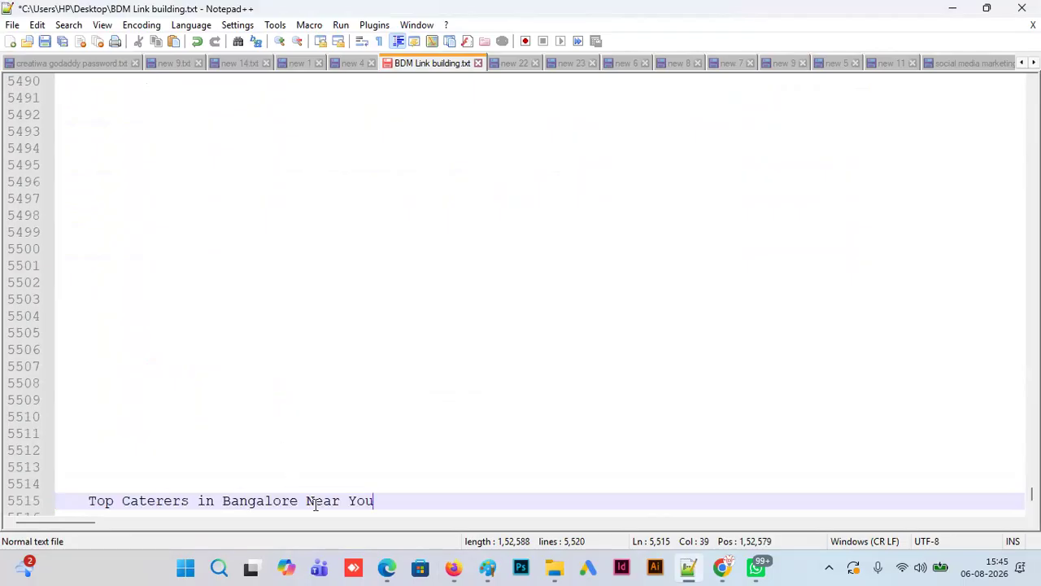
- Cut the title Top Caterers in Bangalore Near You as plain text from the text file and return to the WordPress editor
{"action": "key", "text": "ctrl+shift+Left"}
{"action": "key", "text": "ctrl+shift+Left"}
{"action": "key", "text": "ctrl+shift+Left"}
{"action": "key", "text": "ctrl+shift+Left"}
{"action": "key", "text": "ctrl+shift+Left"}
{"action": "key", "text": "ctrl+shift+Left"}
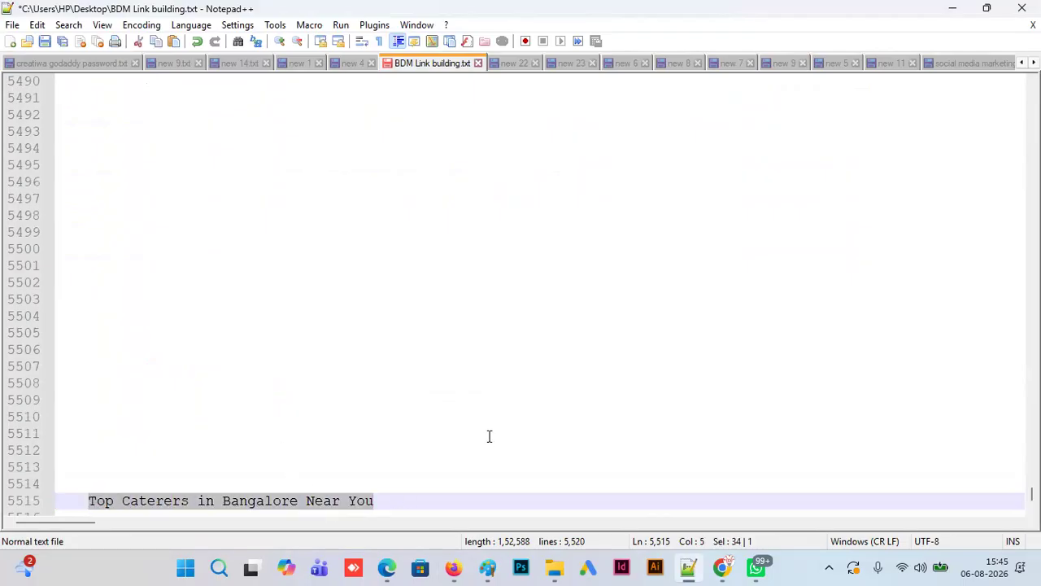
{"action": "key", "text": "ctrl+x"}
{"action": "left_click", "coordinate": [952, 8]}
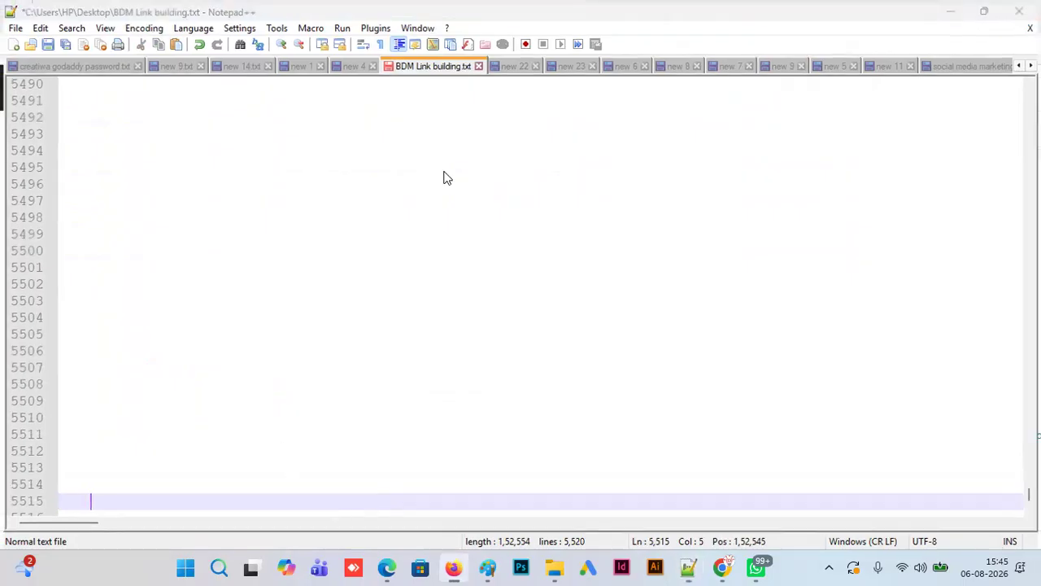
- Title the new post Top Caterers in Bangalore Near You and publish it
{"action": "left_click", "coordinate": [293, 184]}
{"action": "key", "text": "ctrl+v"}
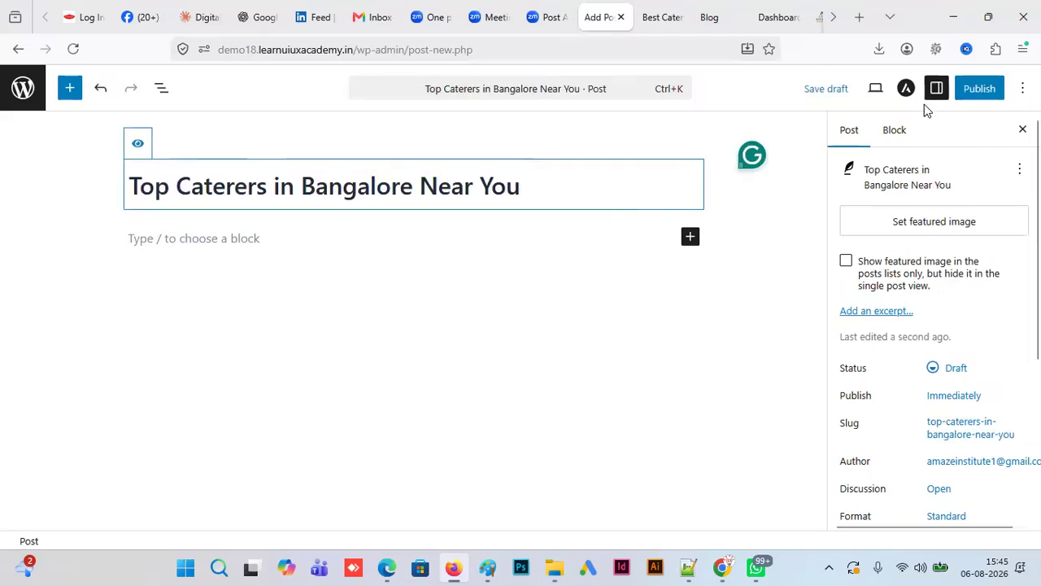
{"action": "left_click", "coordinate": [976, 90]}
{"action": "left_click", "coordinate": [979, 89]}
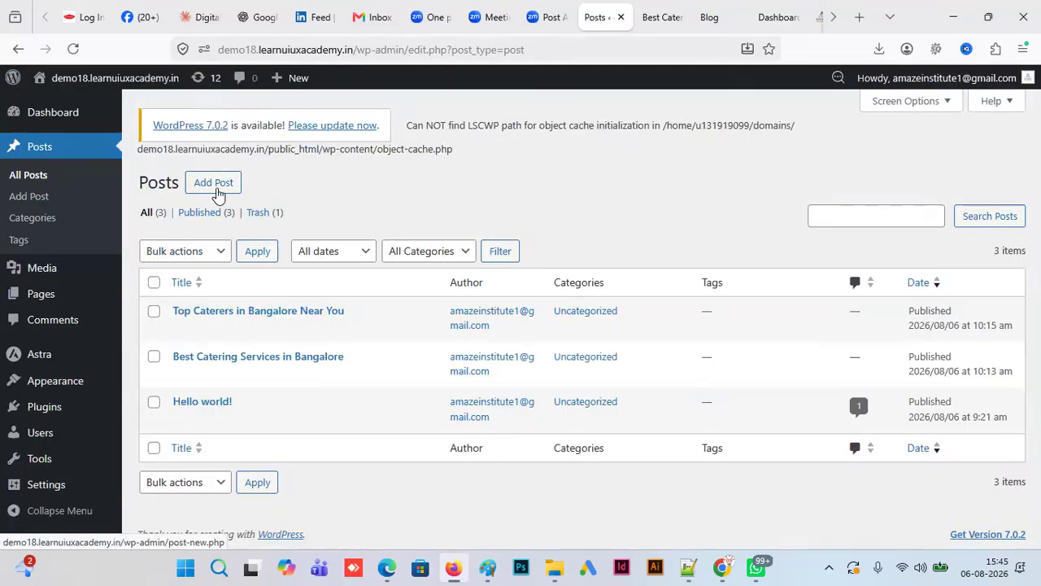
- Copy the third blog title, Small Party Caterers in Bangalore, from Claude's table
{"action": "left_click", "coordinate": [203, 17]}
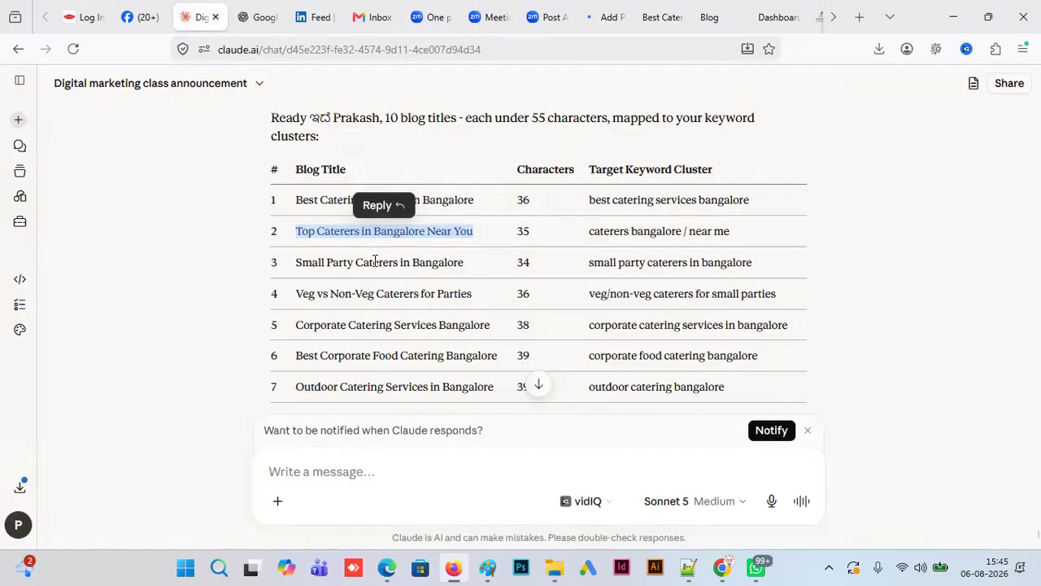
{"action": "left_click_drag", "start_coordinate": [297, 262], "coordinate": [468, 268]}
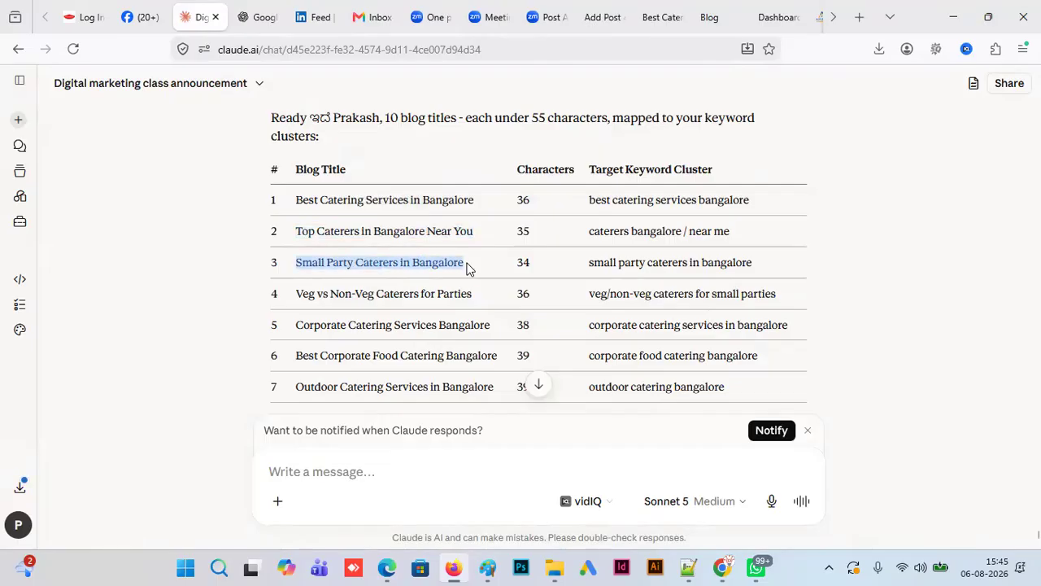
{"action": "mouse_move", "coordinate": [727, 567]}
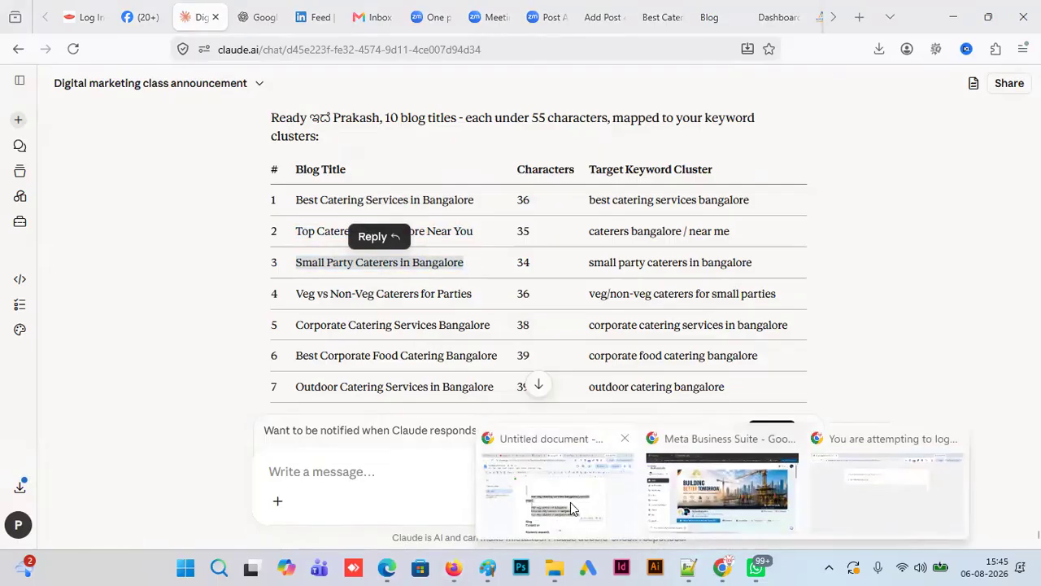
{"action": "left_click", "coordinate": [570, 502]}
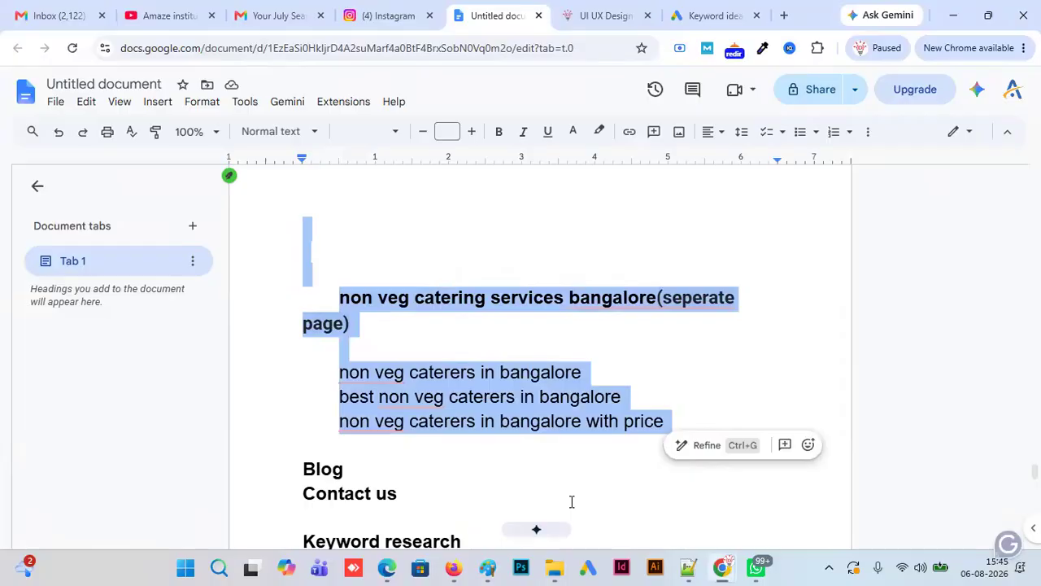
{"action": "left_click", "coordinate": [453, 567]}
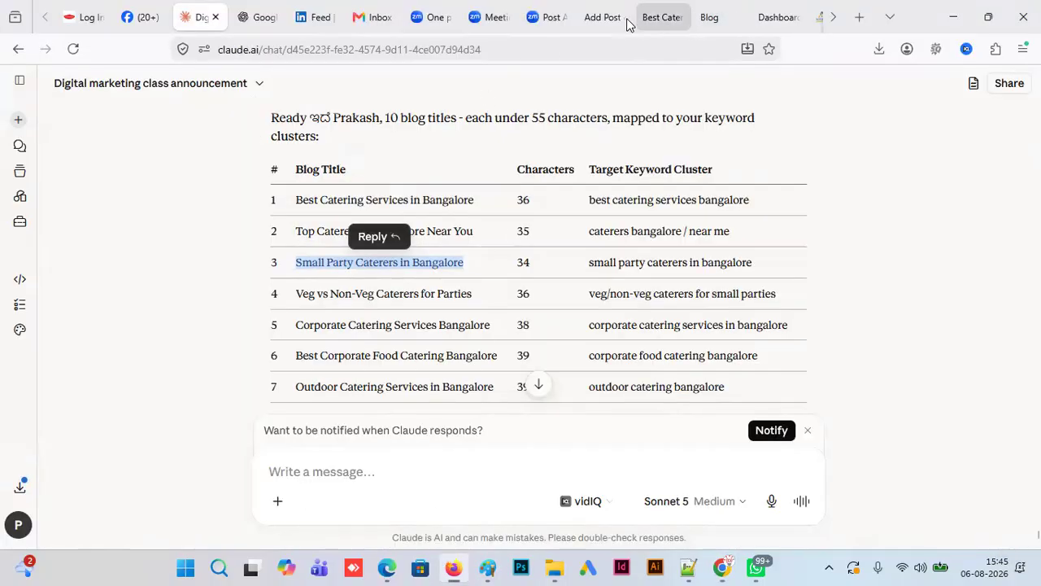
- Title the blank WordPress post Small Party Caterers in Bangalore and publish it
{"action": "left_click", "coordinate": [602, 17]}
{"action": "left_click", "coordinate": [256, 187]}
{"action": "key", "text": "ctrl+v"}
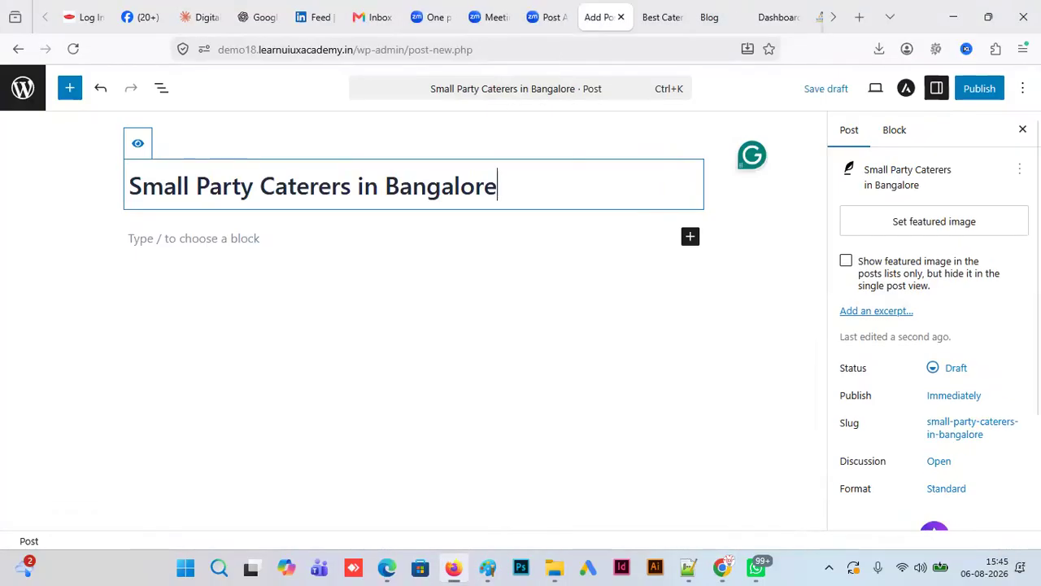
{"action": "left_click", "coordinate": [981, 91]}
{"action": "left_click", "coordinate": [983, 92]}
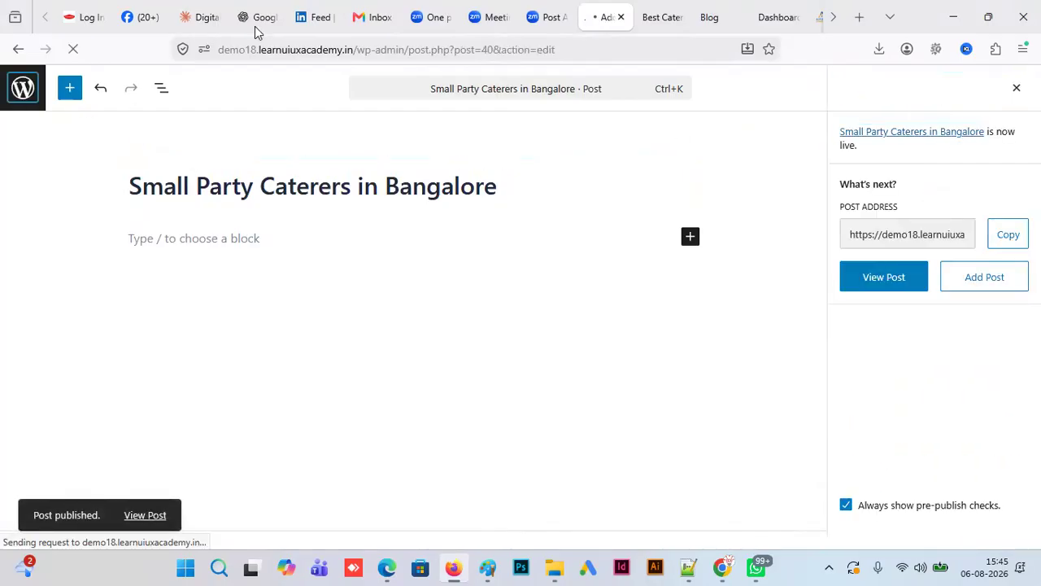
- Copy the fourth blog title, Veg vs Non-Veg Caterers for Parties, from Claude's table
{"action": "left_click", "coordinate": [199, 18]}
{"action": "left_click_drag", "start_coordinate": [297, 292], "coordinate": [476, 296]}
{"action": "left_click_drag", "start_coordinate": [297, 295], "coordinate": [477, 298]}
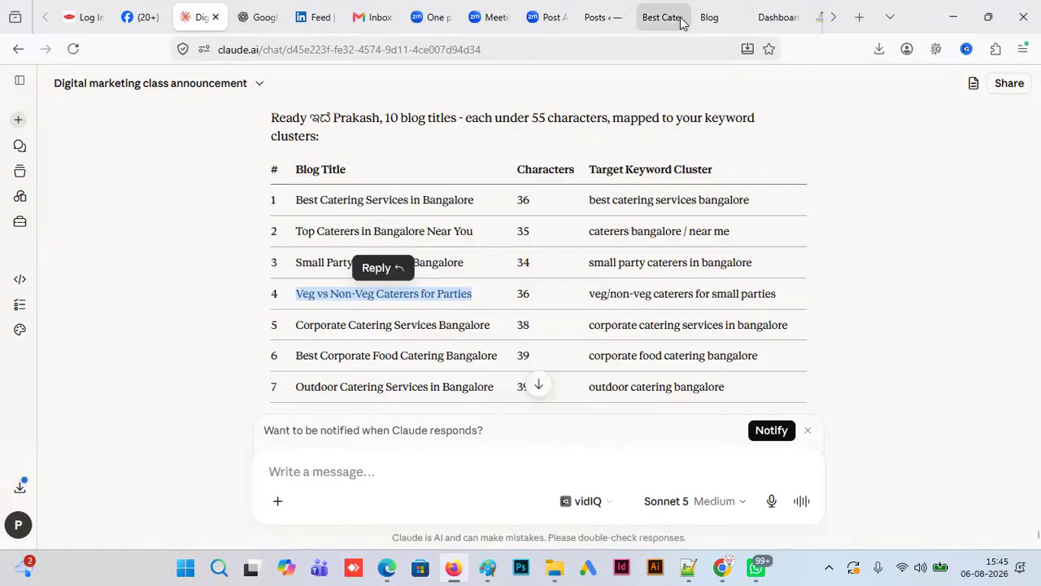
- Publish a new WordPress post titled Veg vs Non-Veg Caterers for Parties and return to the posts list
{"action": "left_click", "coordinate": [603, 18]}
{"action": "left_click", "coordinate": [205, 188]}
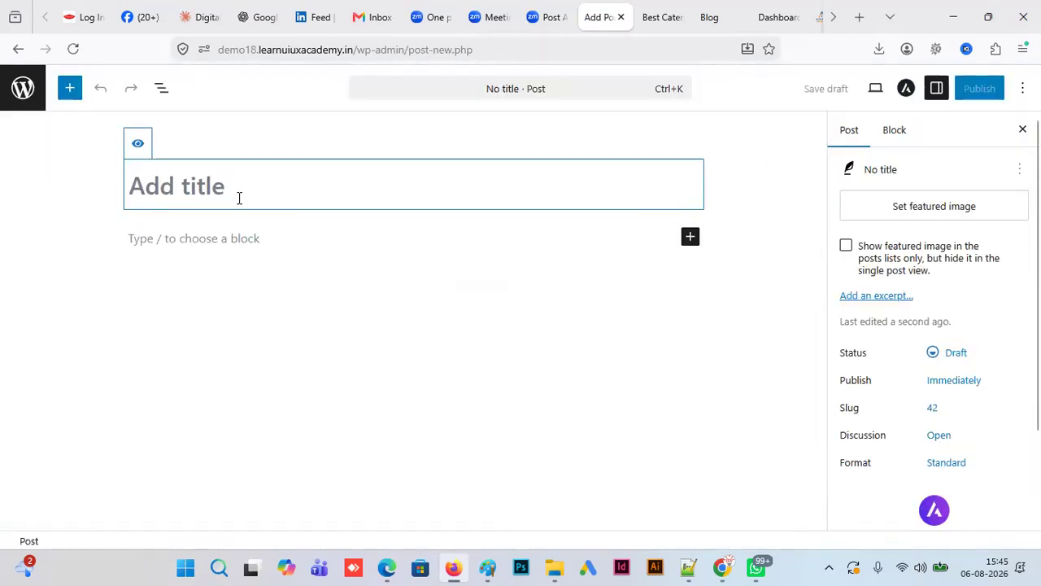
{"action": "key", "text": "ctrl+v"}
{"action": "left_click", "coordinate": [976, 90]}
{"action": "left_click", "coordinate": [980, 88]}
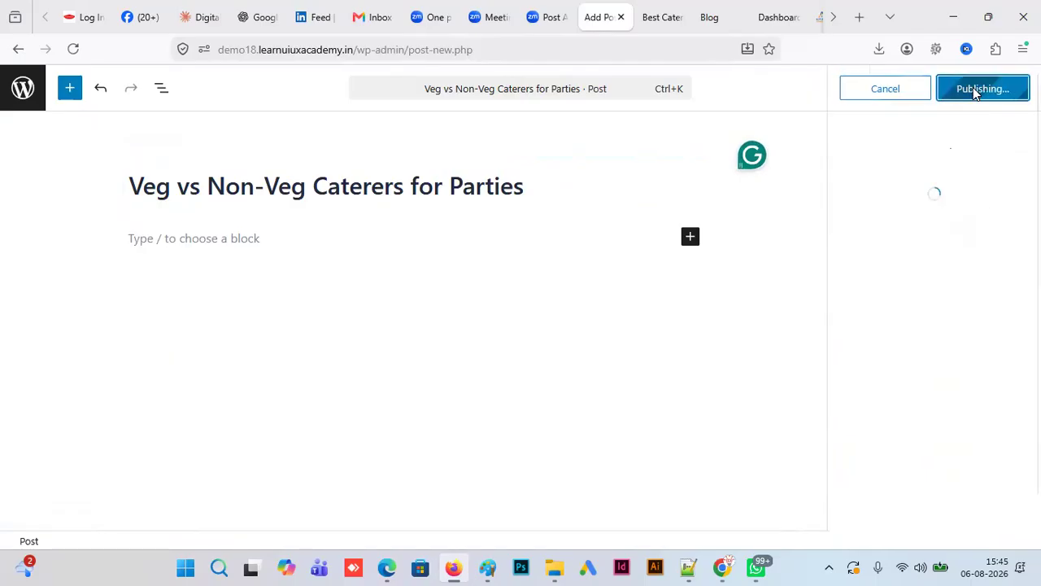
{"action": "left_click", "coordinate": [25, 96]}
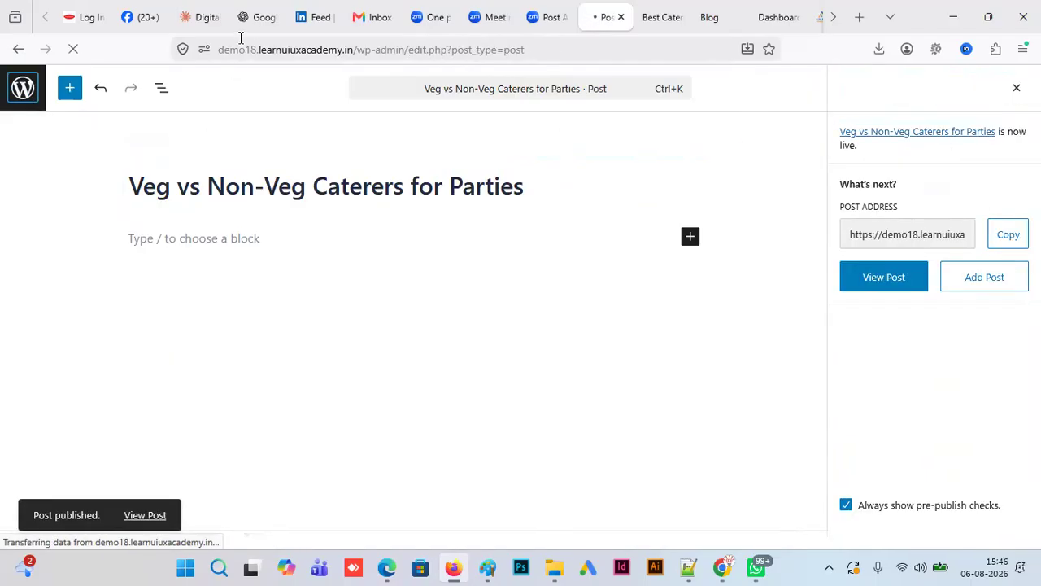
- Copy the fifth title, Corporate Catering Services Bangalore, from Claude's table and publish a new WordPress post under that title
{"action": "left_click", "coordinate": [207, 17]}
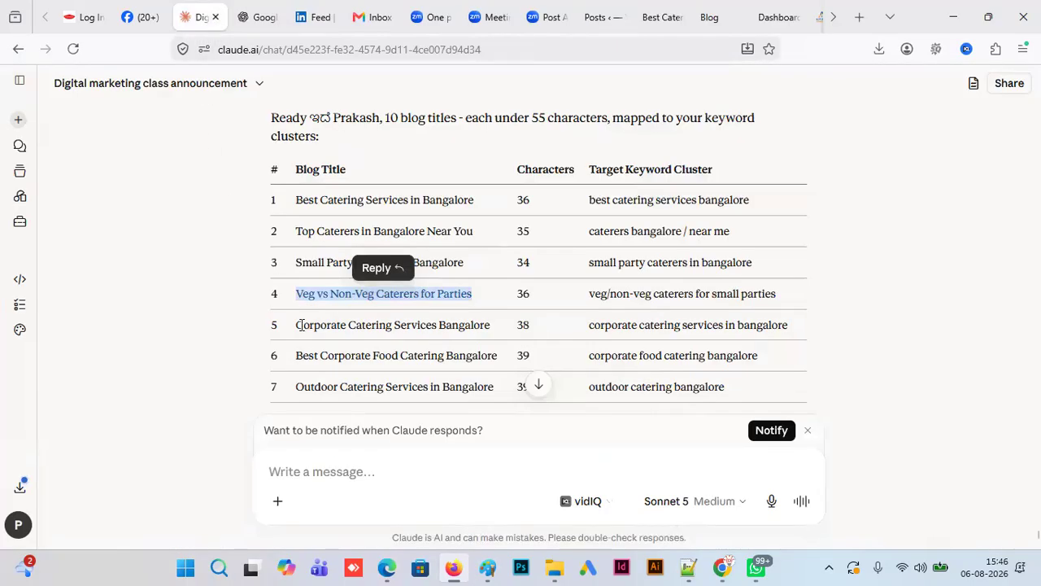
{"action": "left_click_drag", "start_coordinate": [298, 326], "coordinate": [491, 331]}
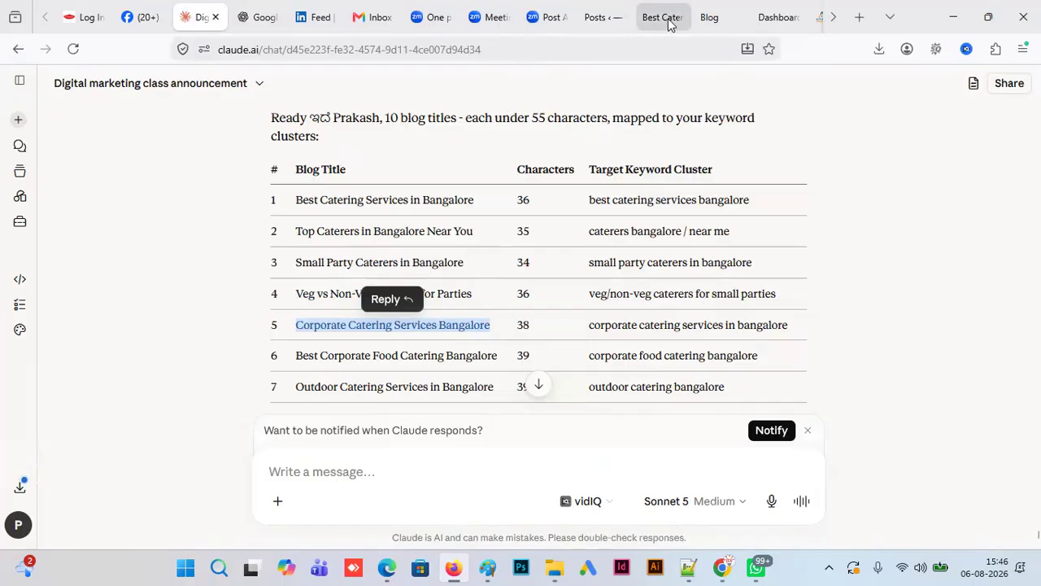
{"action": "left_click", "coordinate": [600, 17]}
{"action": "left_click", "coordinate": [206, 184]}
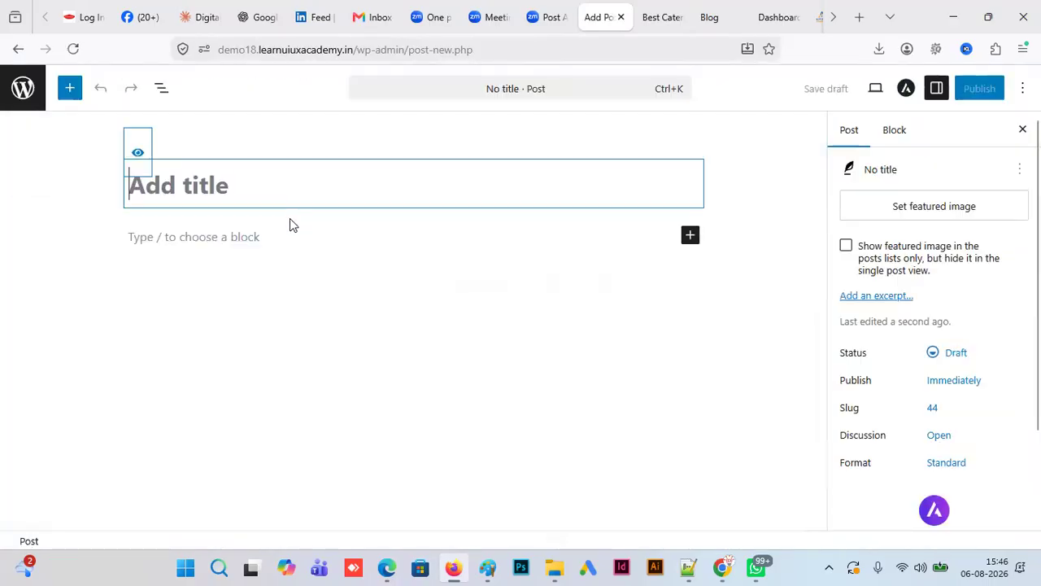
{"action": "key", "text": "ctrl+v"}
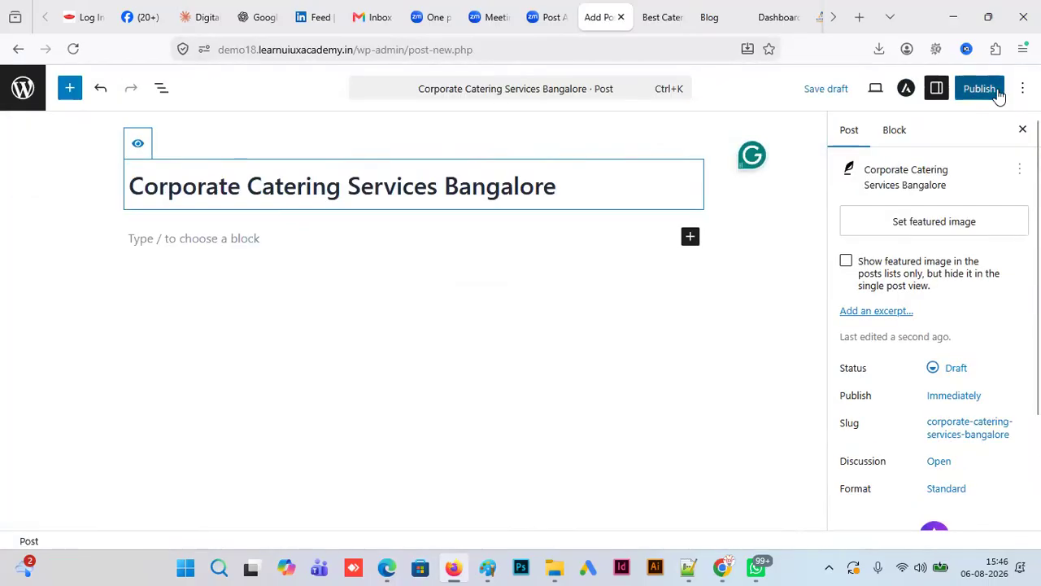
{"action": "left_click", "coordinate": [997, 93]}
{"action": "left_click", "coordinate": [981, 89]}
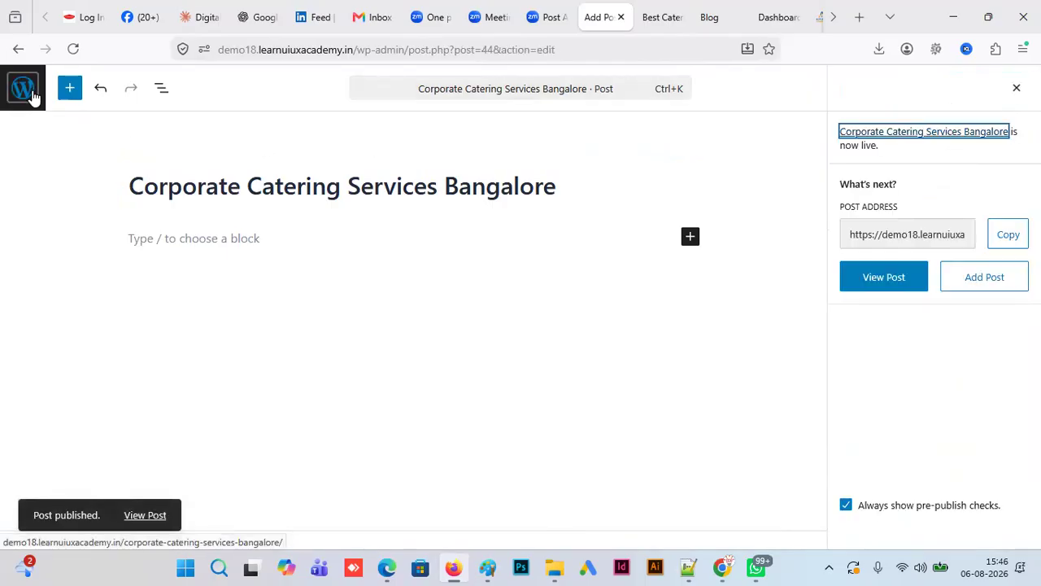
{"action": "left_click", "coordinate": [33, 96]}
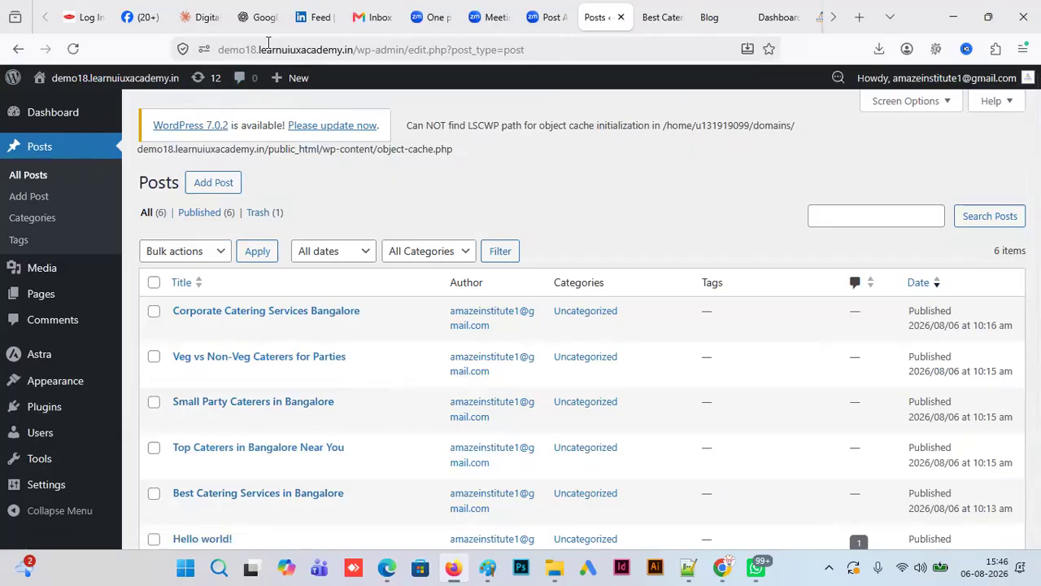
- Copy the sixth blog title, Best Corporate Food Catering Bangalore, from Claude's table
{"action": "left_click", "coordinate": [202, 17]}
{"action": "left_click_drag", "start_coordinate": [298, 353], "coordinate": [508, 362]}
{"action": "key", "text": "ctrl+c"}
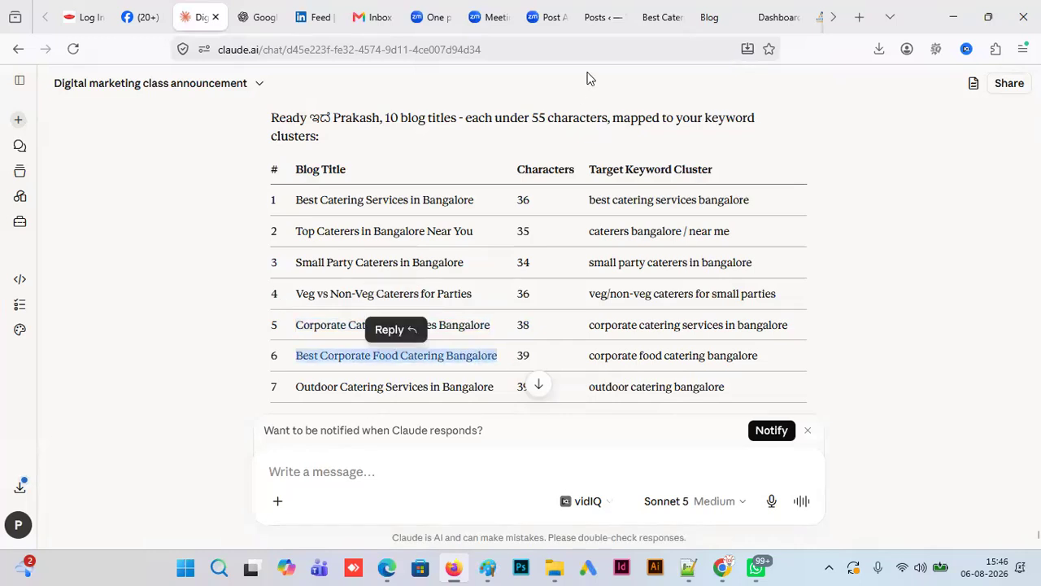
- Publish a new WordPress post titled Best Corporate Food Catering Bangalore and return to the posts list
{"action": "left_click", "coordinate": [605, 18]}
{"action": "left_click", "coordinate": [201, 185]}
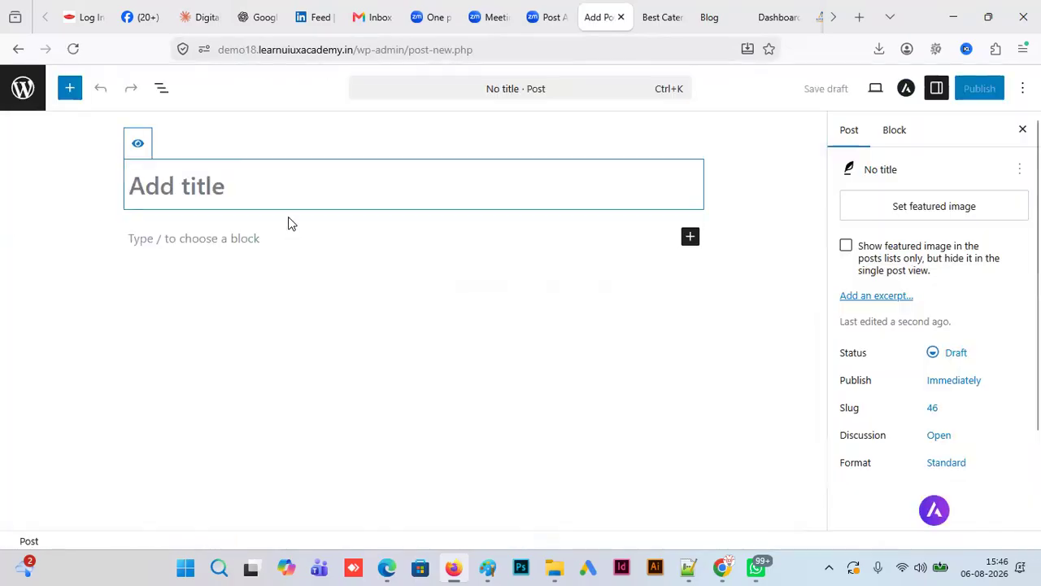
{"action": "key", "text": "ctrl+v"}
{"action": "left_click", "coordinate": [981, 89]}
{"action": "left_click", "coordinate": [982, 90]}
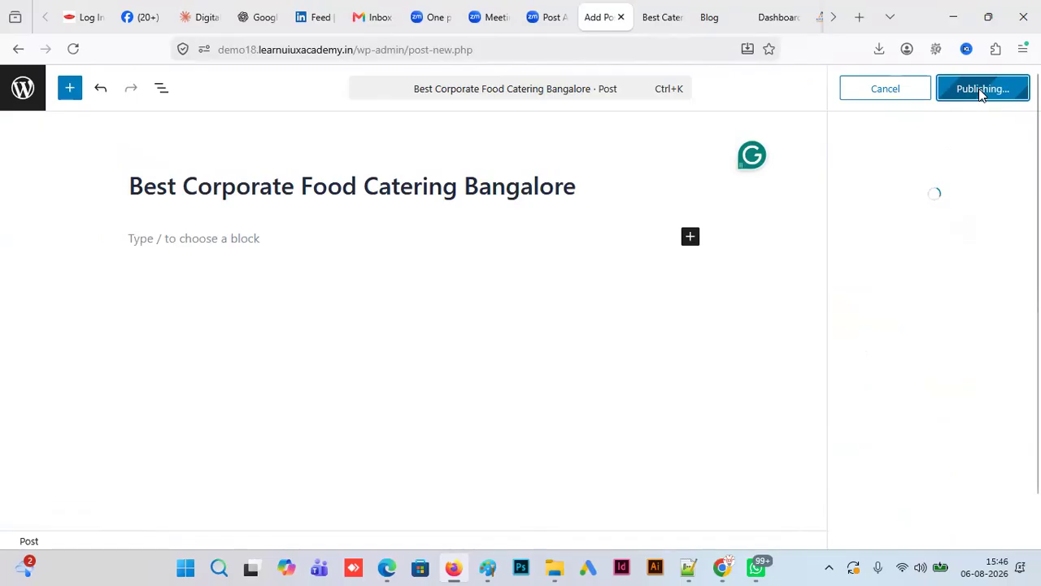
{"action": "left_click", "coordinate": [22, 96]}
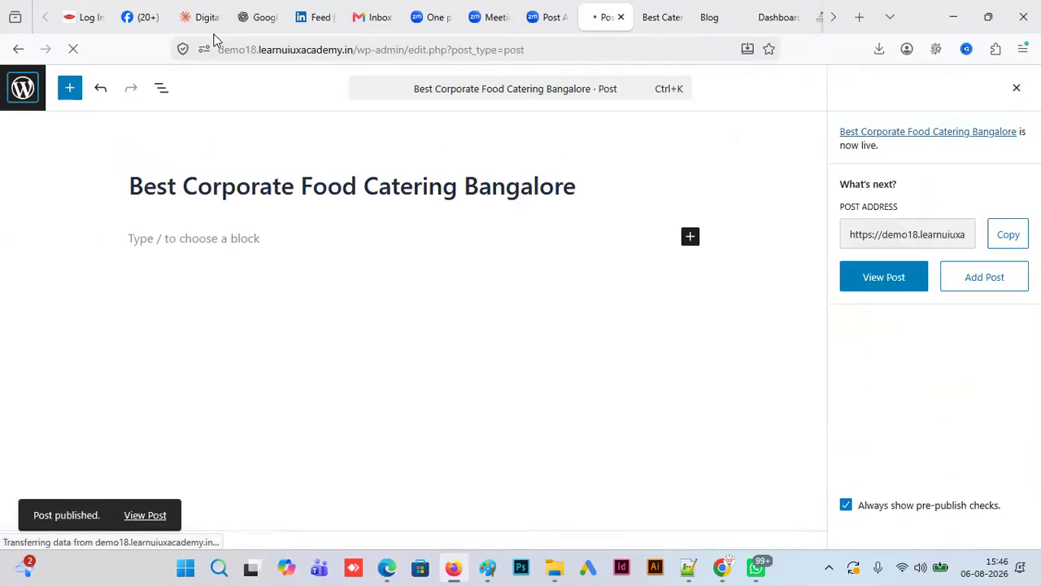
- Copy the eighth blog title, Best Veg Caterers in Bangalore, from Claude's table
{"action": "left_click", "coordinate": [199, 17]}
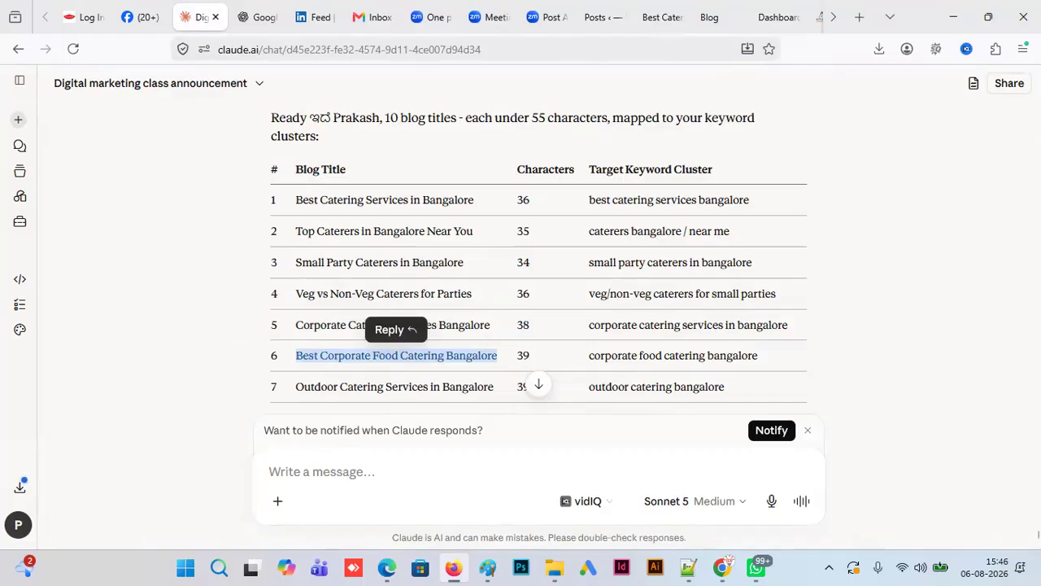
{"action": "left_click", "coordinate": [1037, 545]}
{"action": "left_click", "coordinate": [1037, 546]}
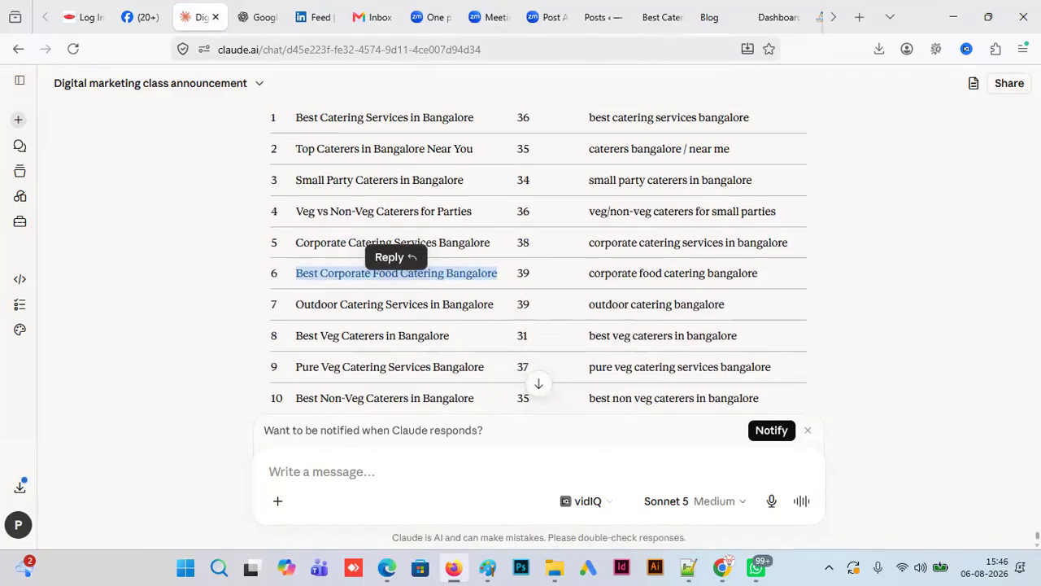
{"action": "left_click", "coordinate": [1037, 545]}
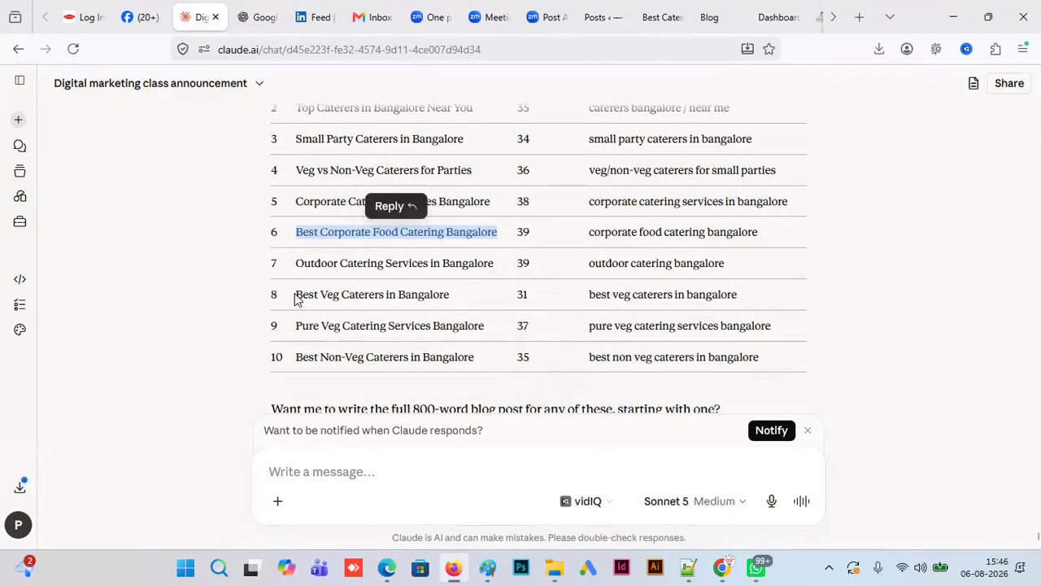
{"action": "left_click_drag", "start_coordinate": [298, 295], "coordinate": [460, 298]}
{"action": "key", "text": "ctrl+c"}
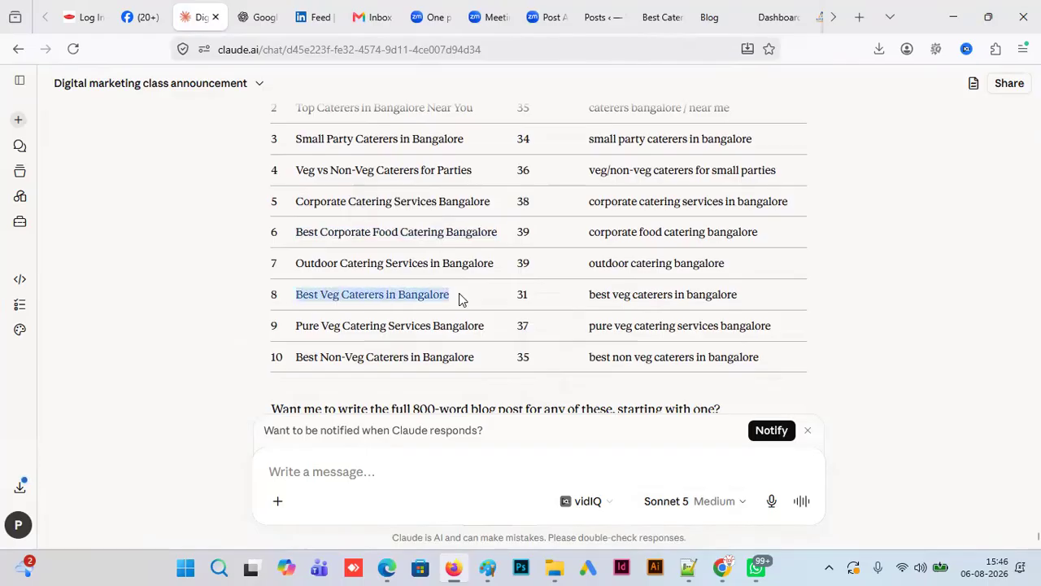
- Create a new WordPress post titled Best Veg Caterers in Bangalore and publish it
{"action": "left_click", "coordinate": [602, 18]}
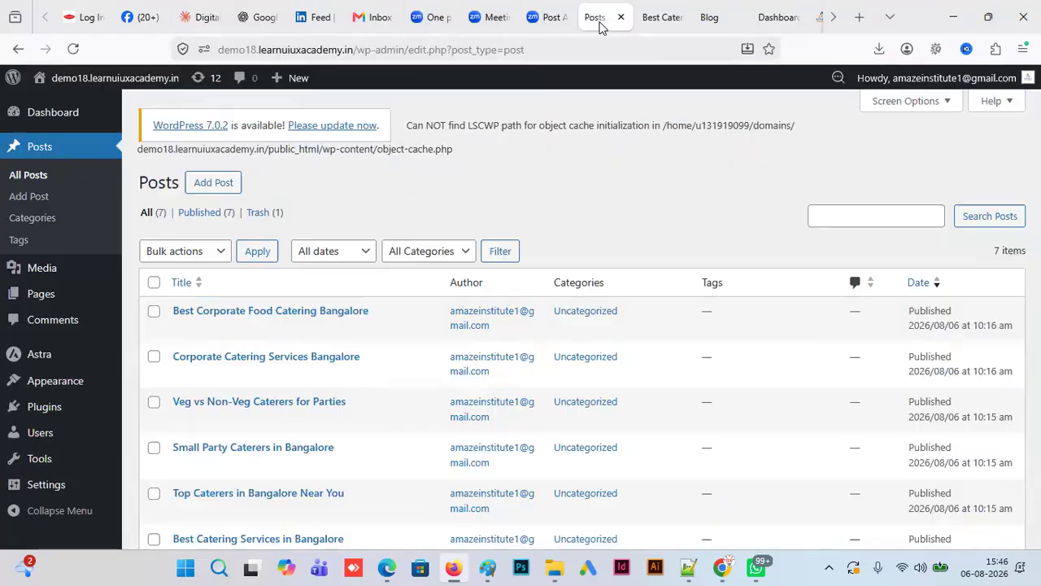
{"action": "left_click", "coordinate": [216, 182]}
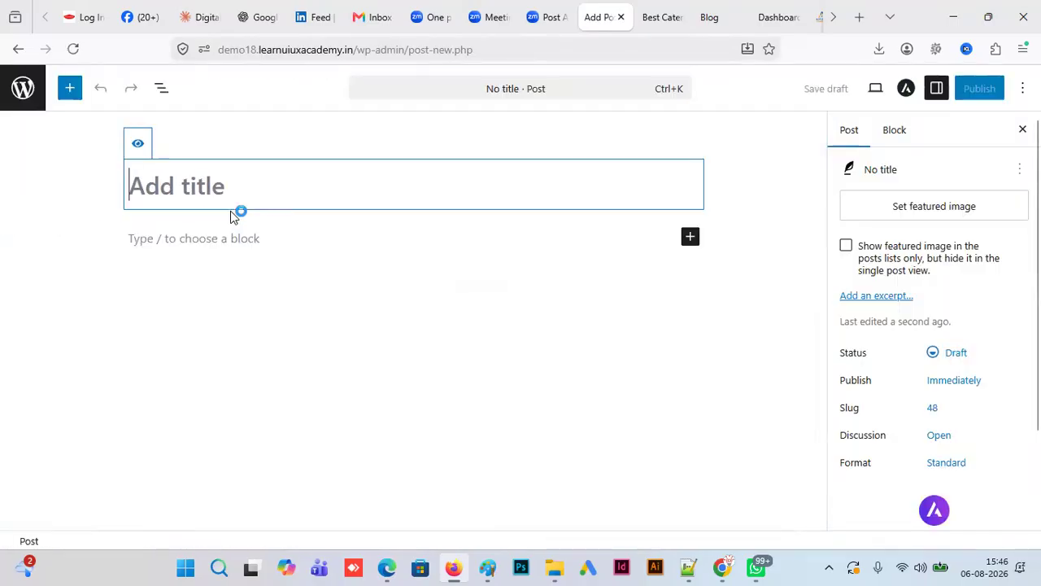
{"action": "key", "text": "ctrl+v"}
{"action": "left_click", "coordinate": [986, 94]}
{"action": "left_click", "coordinate": [987, 96]}
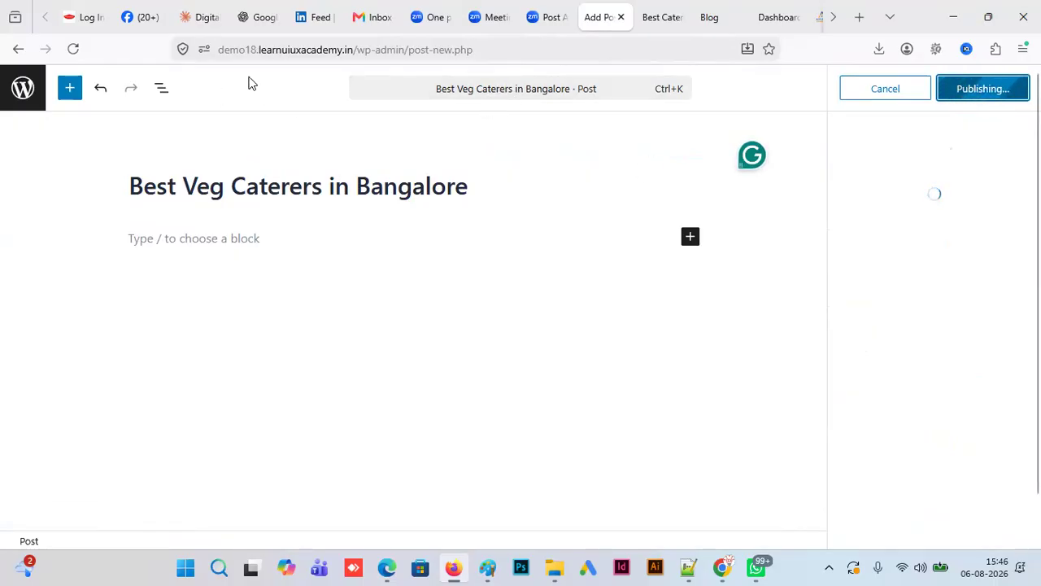
- Copy the seventh blog title, Outdoor Catering Services in Bangalore, from Claude's table
{"action": "left_click", "coordinate": [200, 18]}
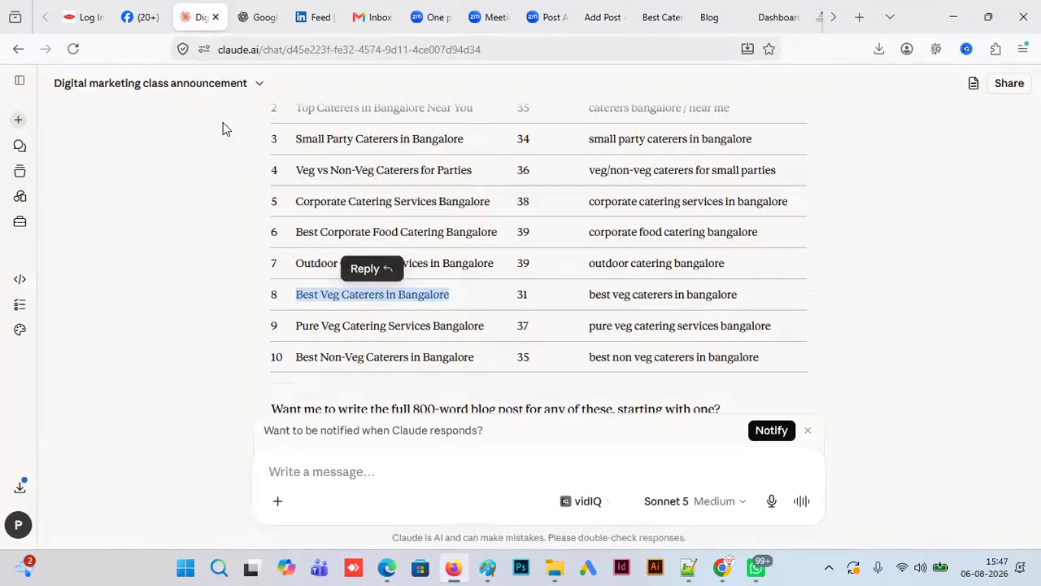
{"action": "left_click_drag", "start_coordinate": [295, 269], "coordinate": [494, 267]}
{"action": "key", "text": "ctrl+c"}
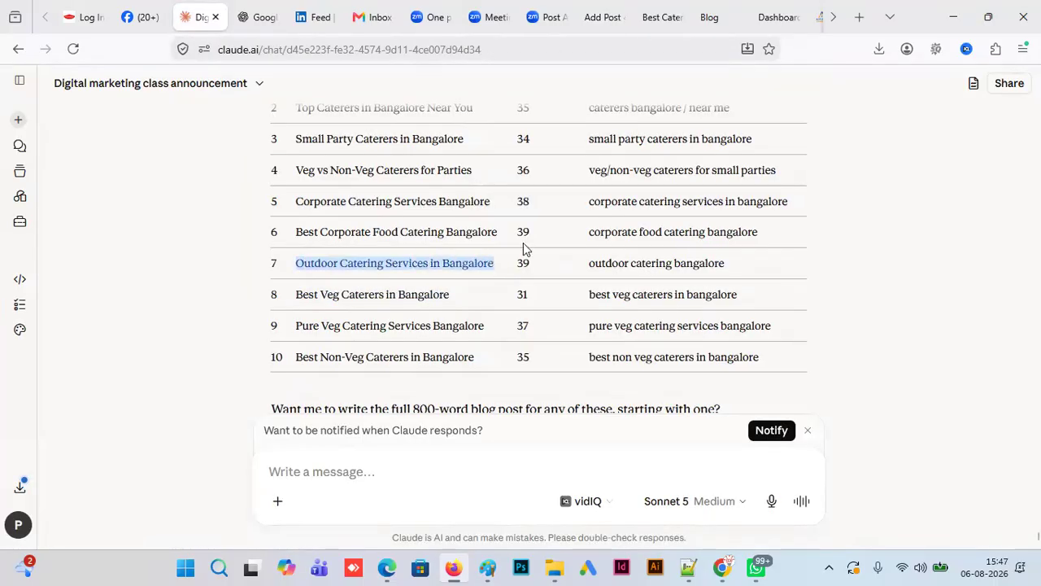
- Start another WordPress post, try pasting the copied Outdoor Catering title into it, and undo the paste
{"action": "left_click", "coordinate": [606, 17]}
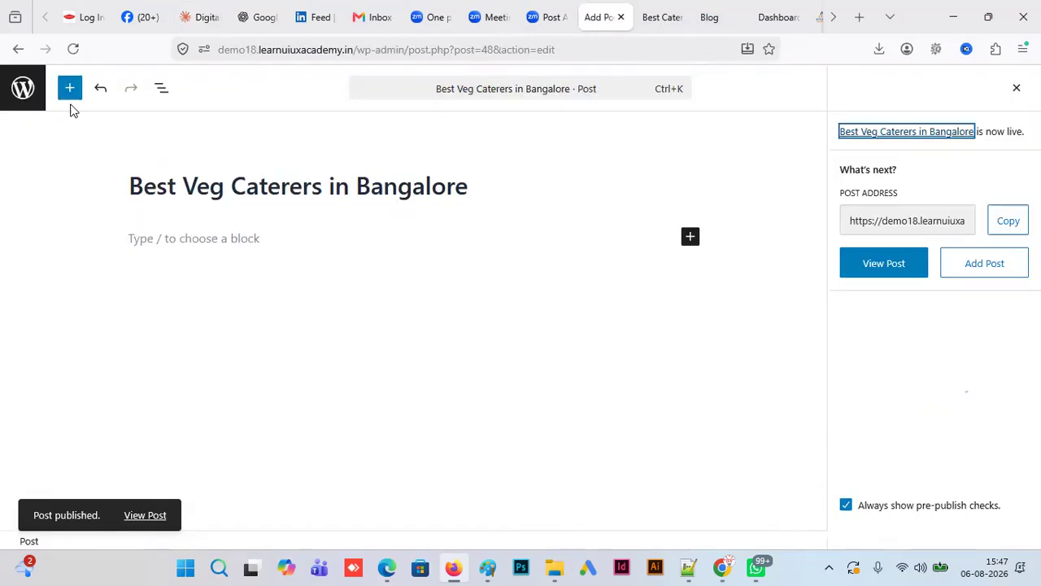
{"action": "left_click", "coordinate": [26, 100]}
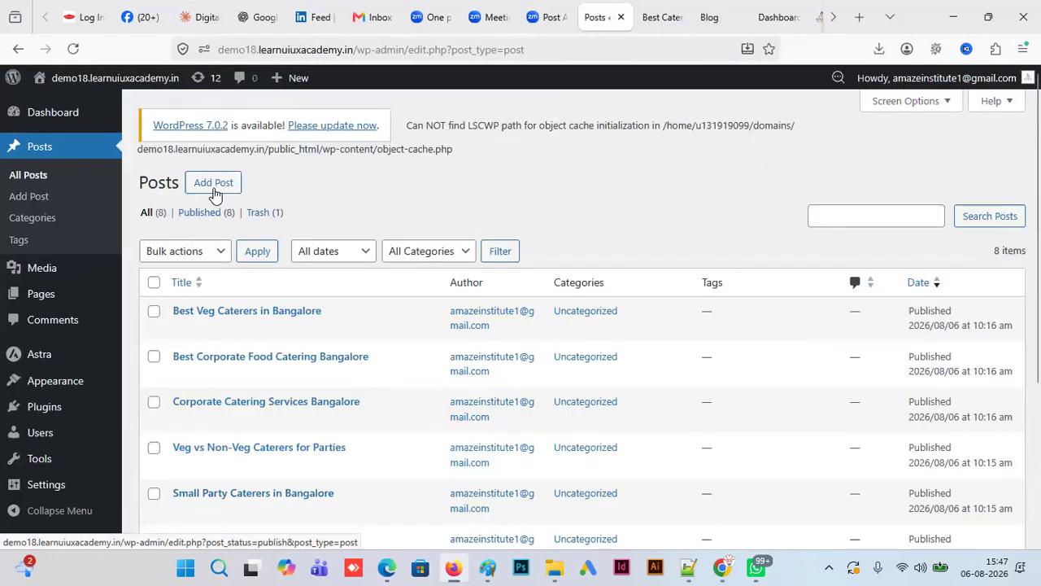
{"action": "left_click", "coordinate": [214, 184]}
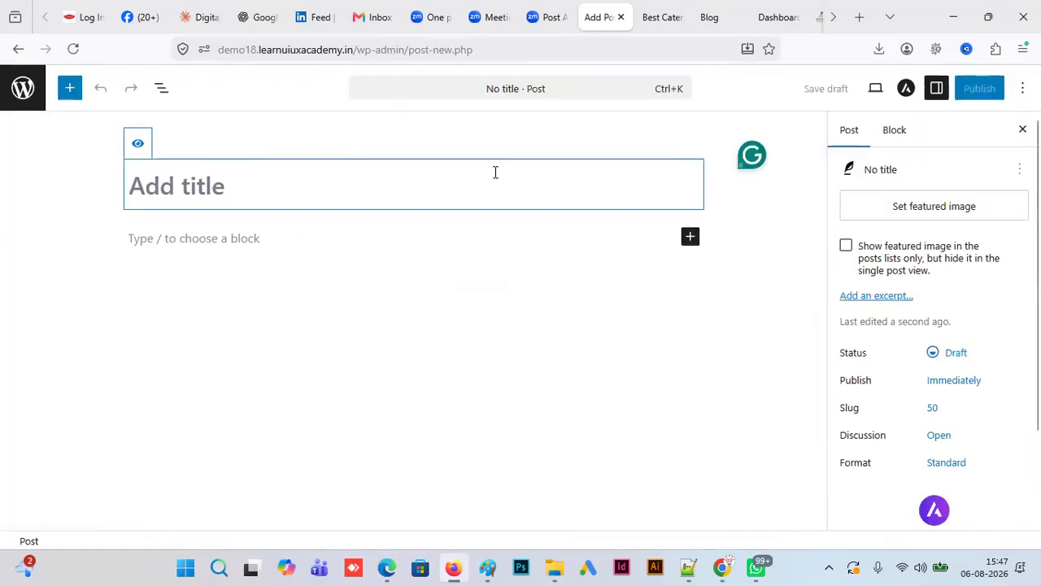
{"action": "key", "text": "ctrl+v"}
{"action": "key", "text": "ctrl+z"}
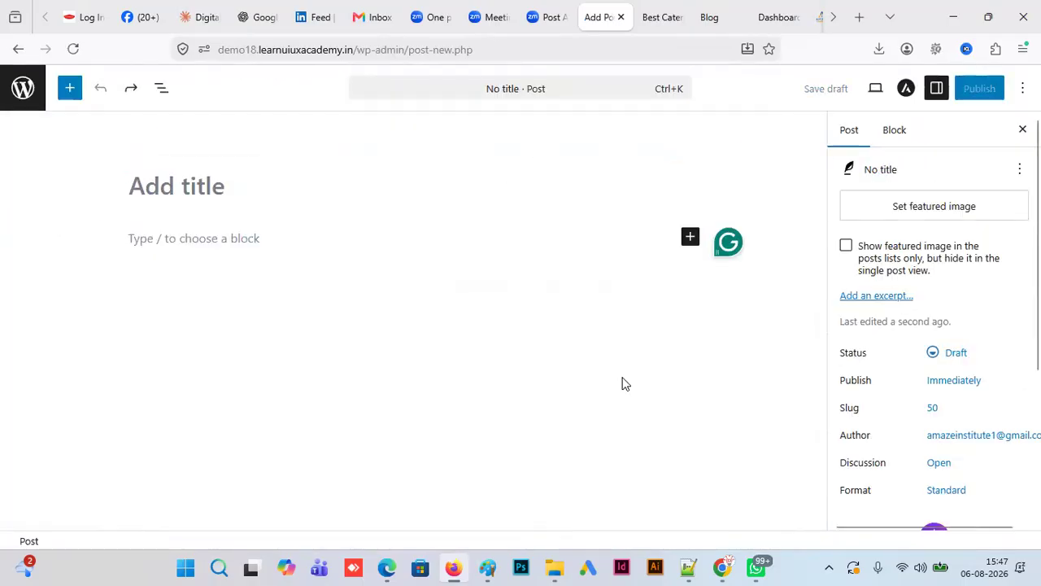
- Paste Outdoor Catering Services in Bangalore into the Notepad++ text file, recopy it as plain text, delete it there and return to WordPress
{"action": "left_click", "coordinate": [690, 568]}
{"action": "key", "text": "ctrl+v"}
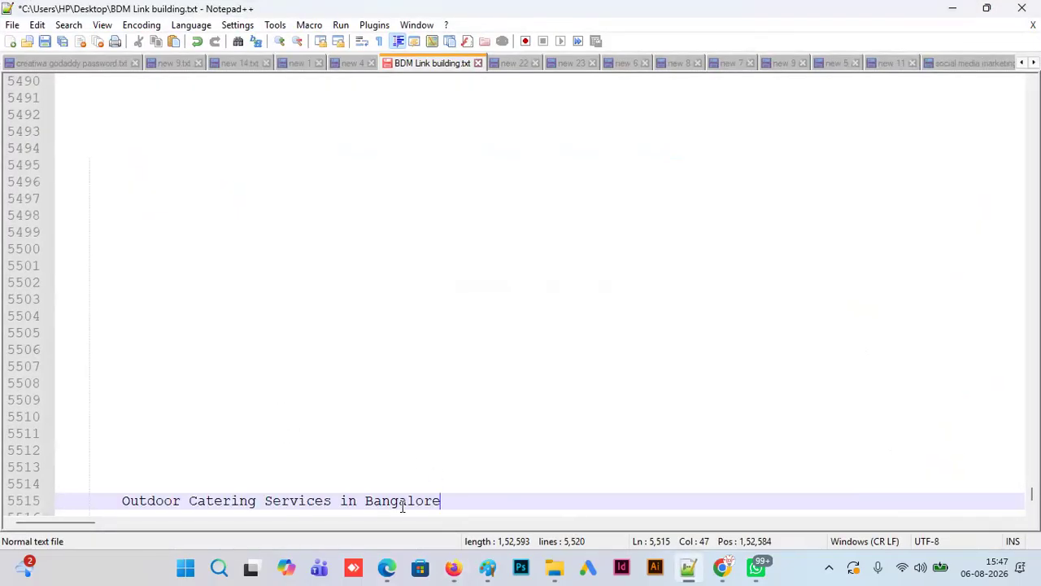
{"action": "left_click_drag", "start_coordinate": [437, 502], "coordinate": [126, 499]}
{"action": "key", "text": "ctrl+c"}
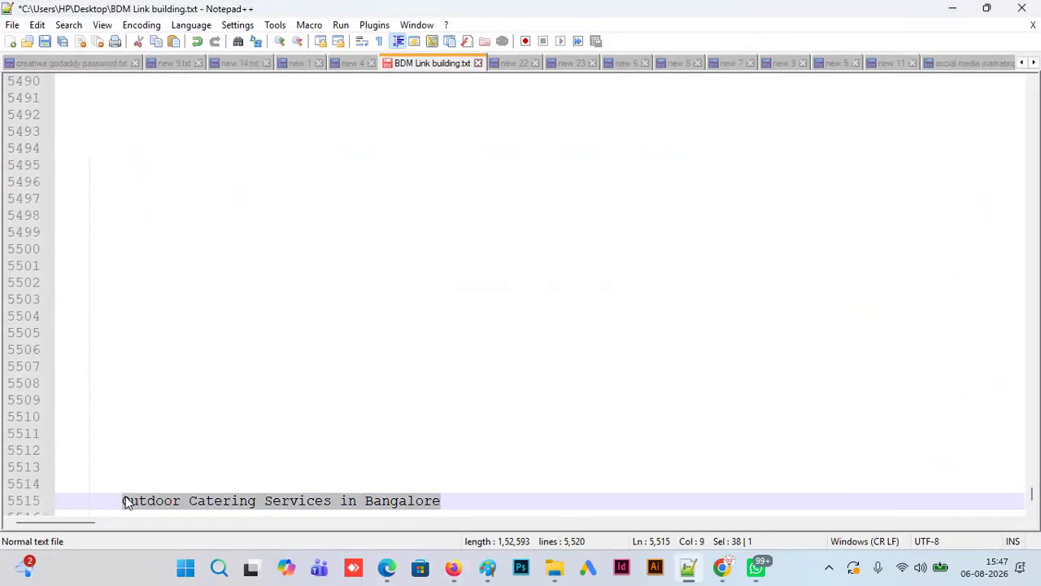
{"action": "key", "text": "Delete"}
{"action": "left_click", "coordinate": [953, 8]}
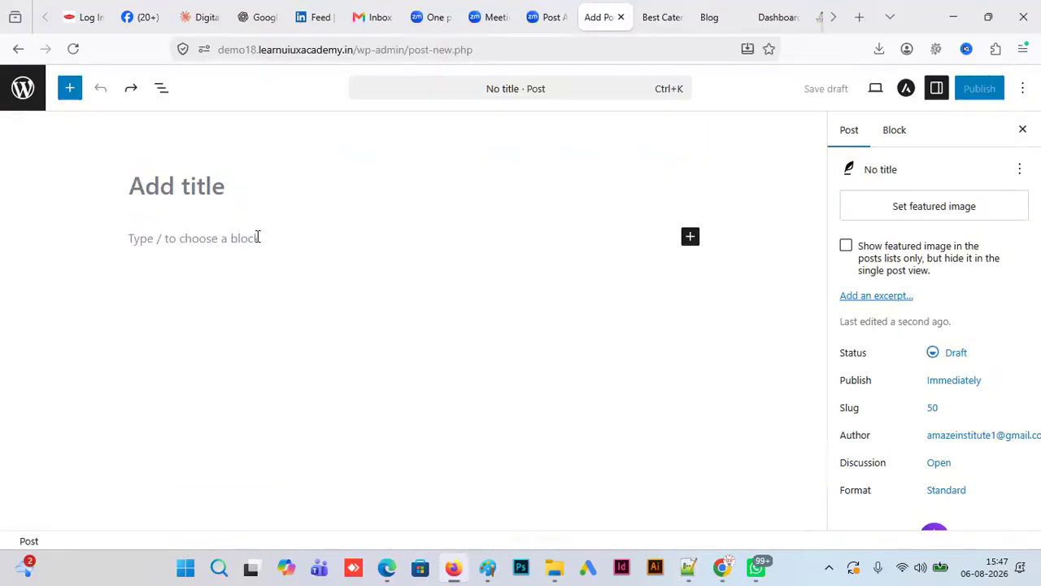
- Title the blank post Outdoor Catering Services in Bangalore, publish it and leave the editor for the posts list
{"action": "key", "text": "ctrl+v"}
{"action": "left_click", "coordinate": [980, 88]}
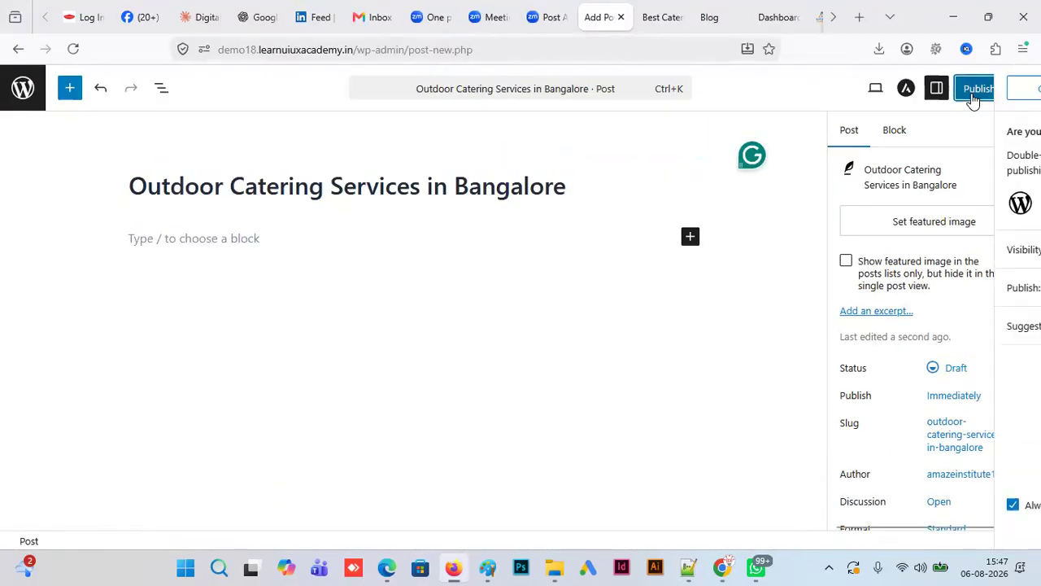
{"action": "left_click", "coordinate": [981, 87]}
{"action": "left_click", "coordinate": [22, 92]}
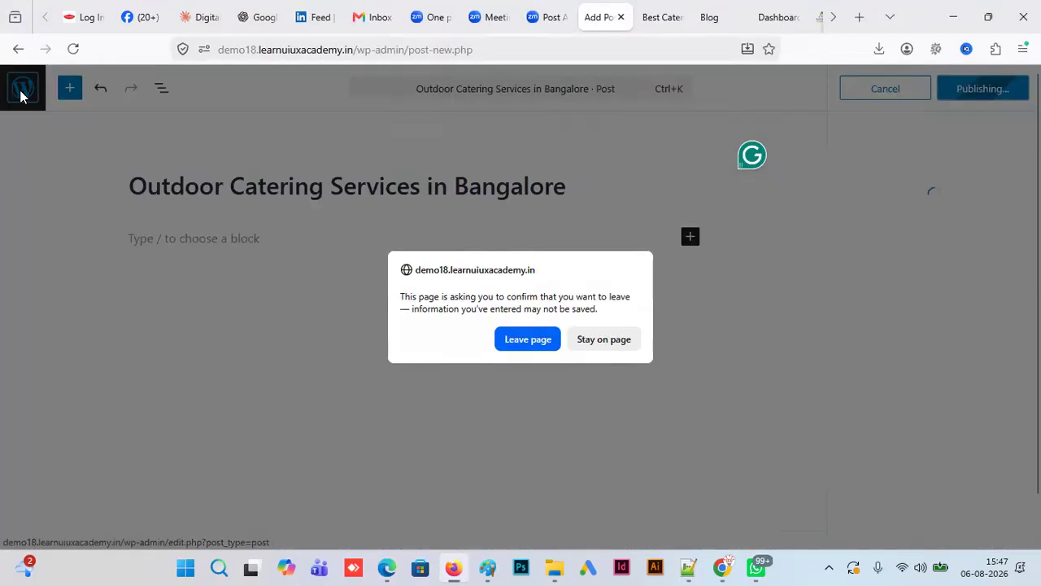
{"action": "left_click", "coordinate": [534, 336]}
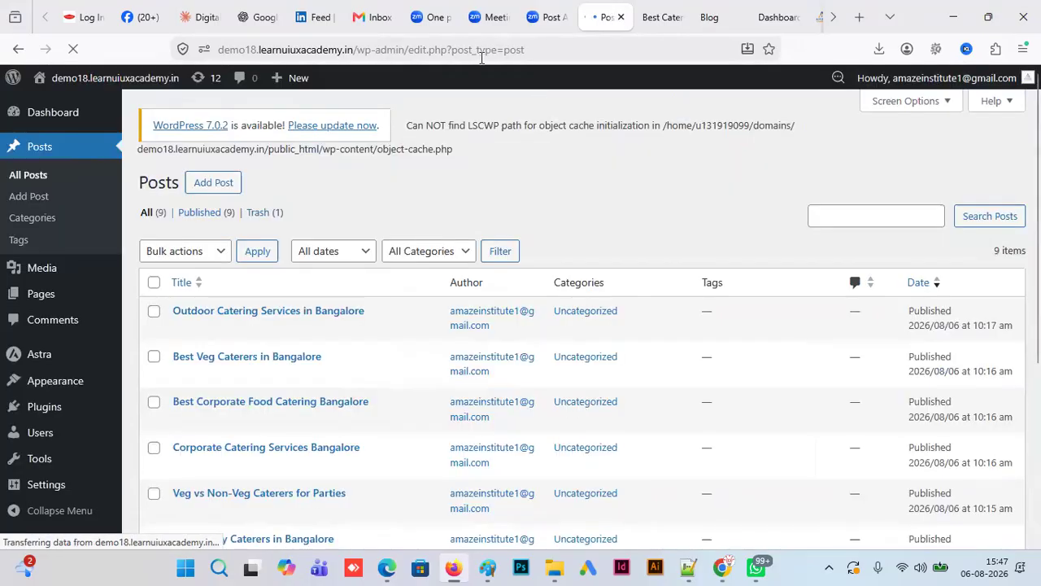
- Copy the ninth blog title, Pure Veg Catering Services Bangalore, from Claude's table and start a new WordPress post
{"action": "left_click", "coordinate": [202, 17]}
{"action": "left_click_drag", "start_coordinate": [297, 326], "coordinate": [488, 328]}
{"action": "key", "text": "ctrl+c"}
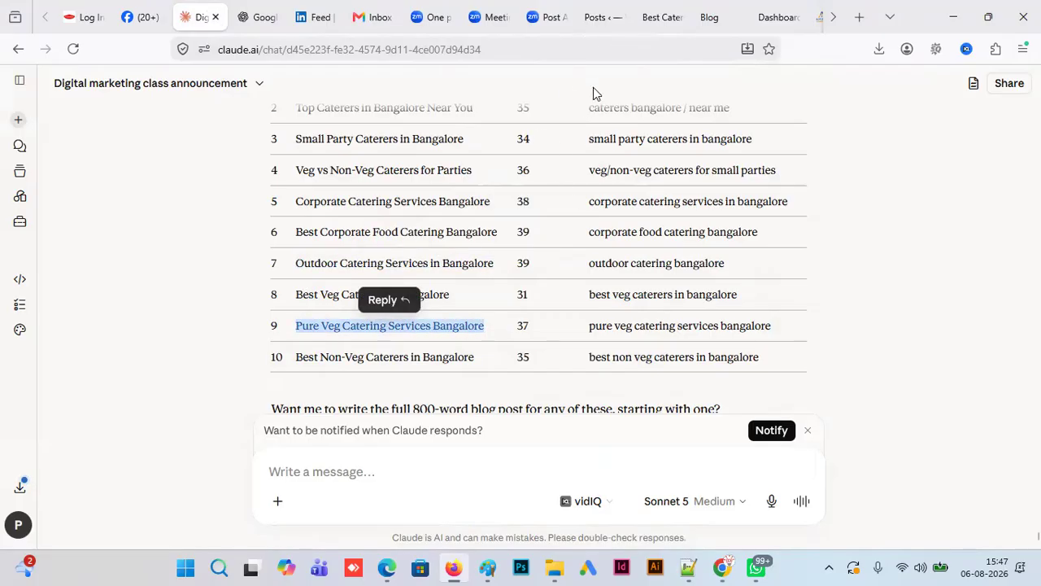
{"action": "left_click", "coordinate": [604, 22]}
{"action": "left_click", "coordinate": [216, 184]}
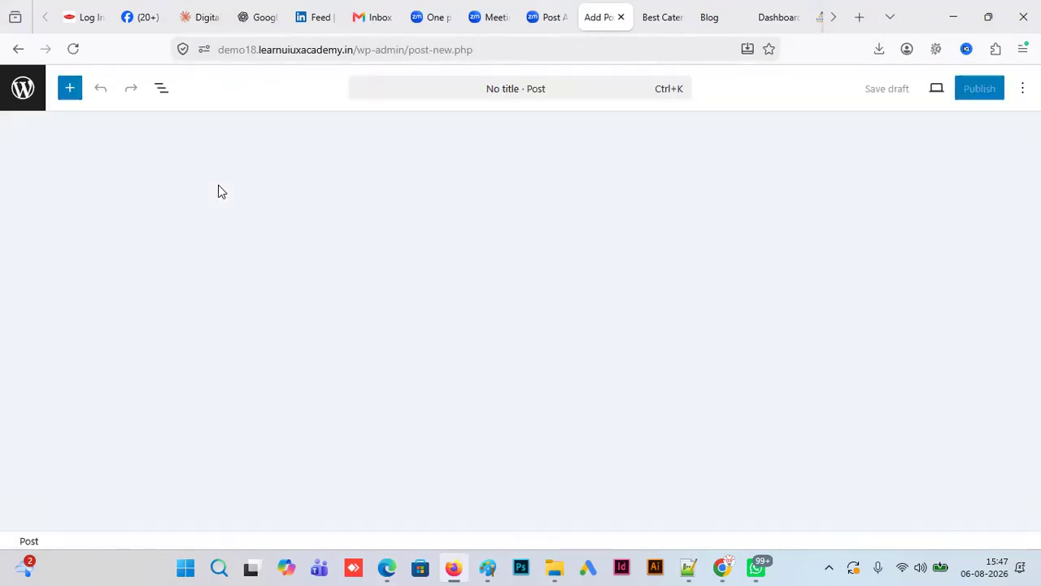
- Title the new post Pure Veg Catering Services Bangalore, publish it and return to the posts list
{"action": "key", "text": "ctrl+v"}
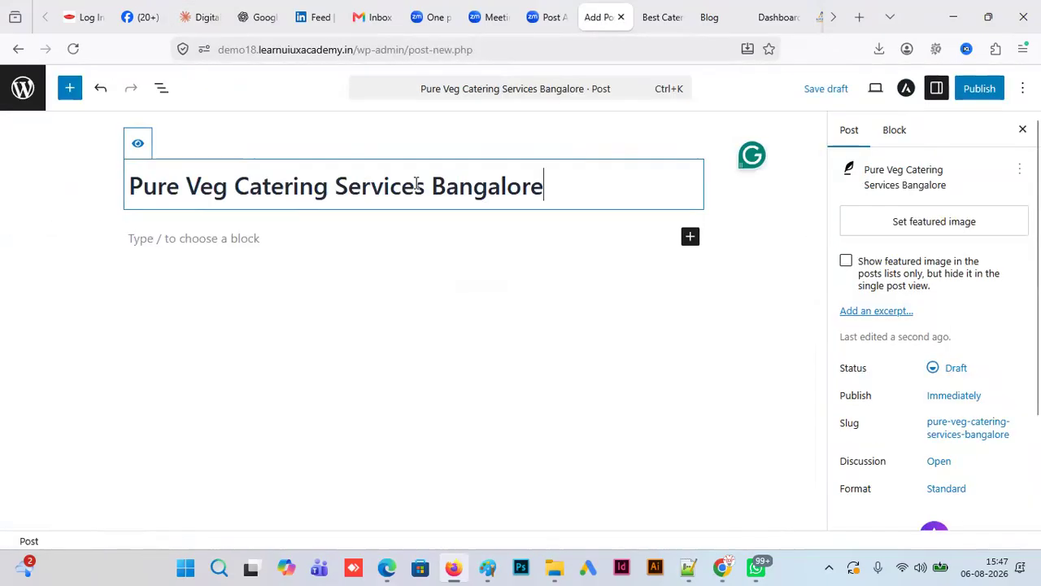
{"action": "left_click", "coordinate": [980, 87]}
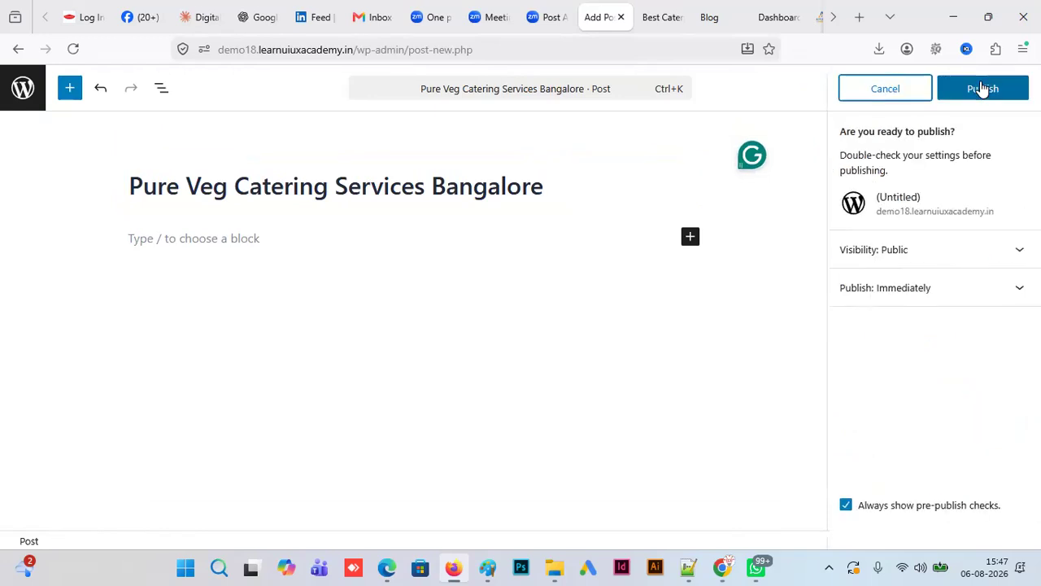
{"action": "left_click", "coordinate": [981, 89]}
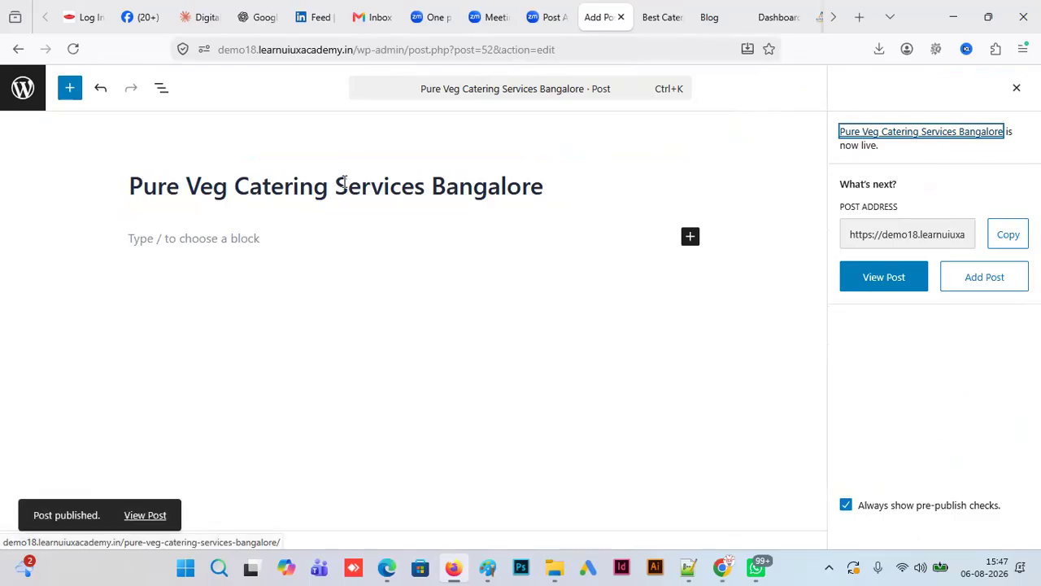
{"action": "left_click", "coordinate": [22, 94]}
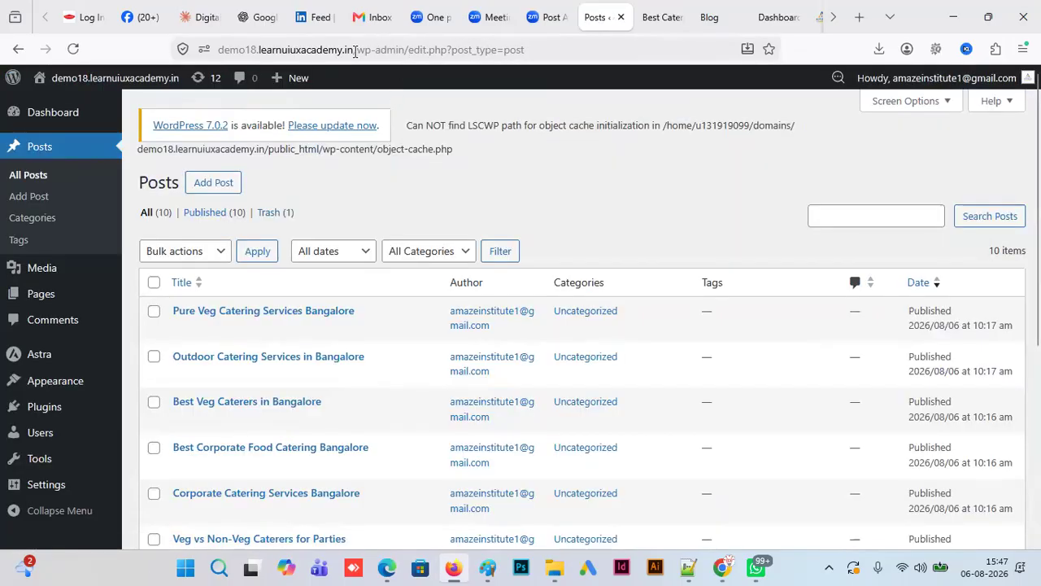
- Copy the tenth blog title, Best Non-Veg Caterers in Bangalore, from Claude's table and start a new WordPress post
{"action": "left_click", "coordinate": [204, 22]}
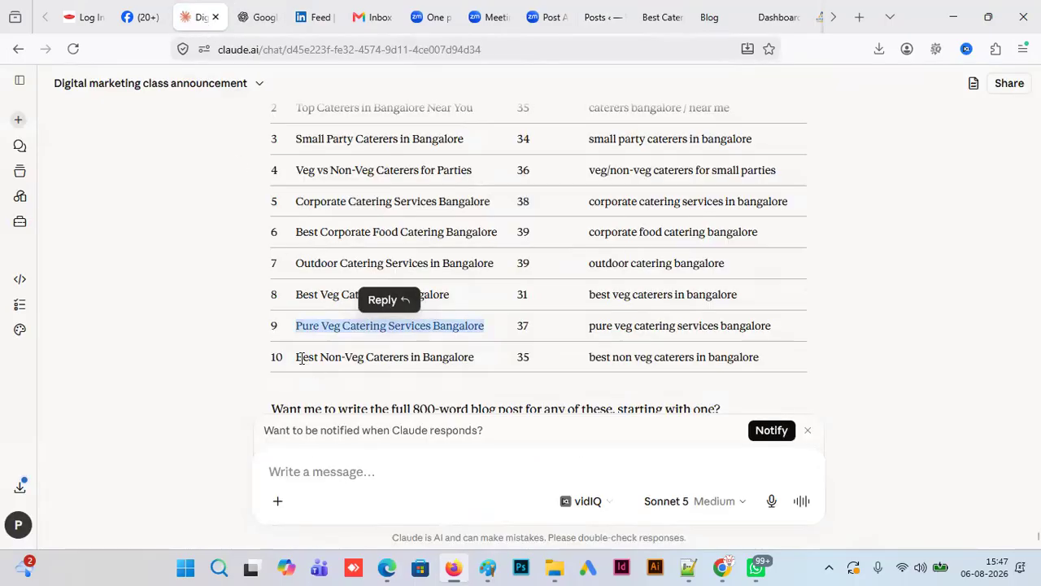
{"action": "left_click_drag", "start_coordinate": [297, 358], "coordinate": [485, 363]}
{"action": "key", "text": "ctrl+c"}
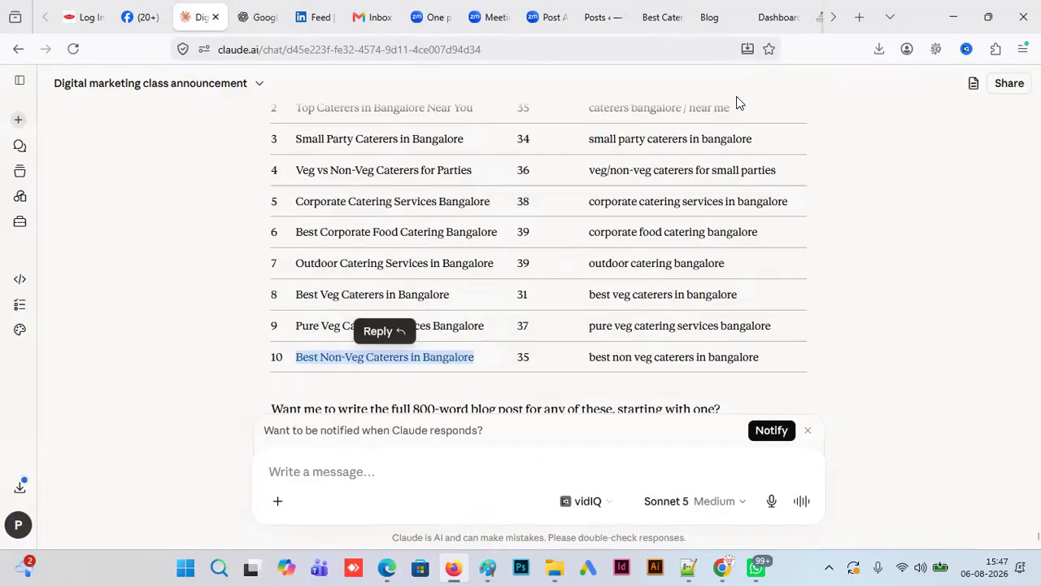
{"action": "left_click", "coordinate": [595, 21]}
{"action": "left_click", "coordinate": [221, 186]}
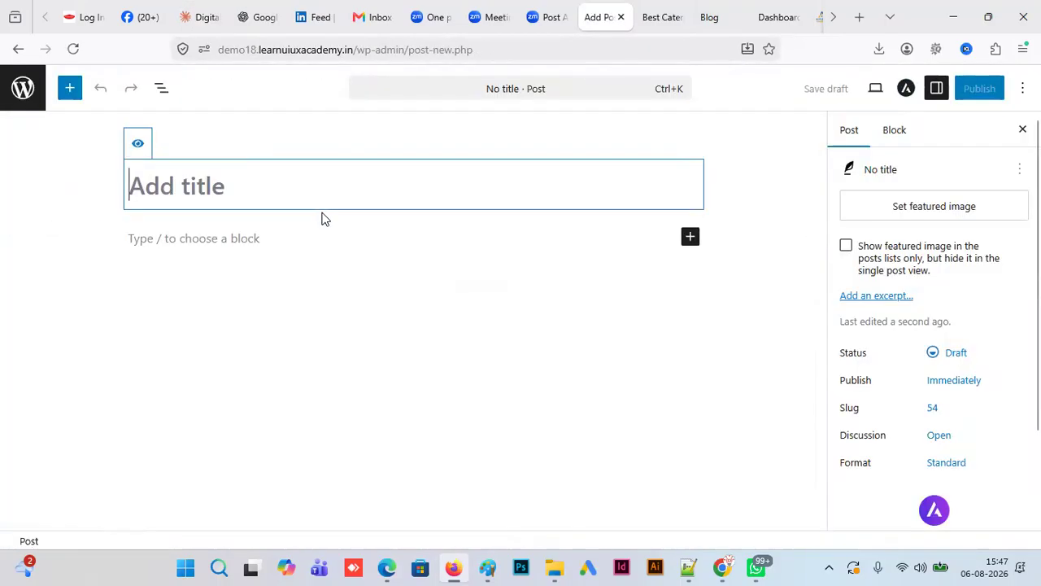
- Title the blank post Best Non-Veg Caterers in Bangalore, publish it and leave the editor for the posts list
{"action": "key", "text": "ctrl+v"}
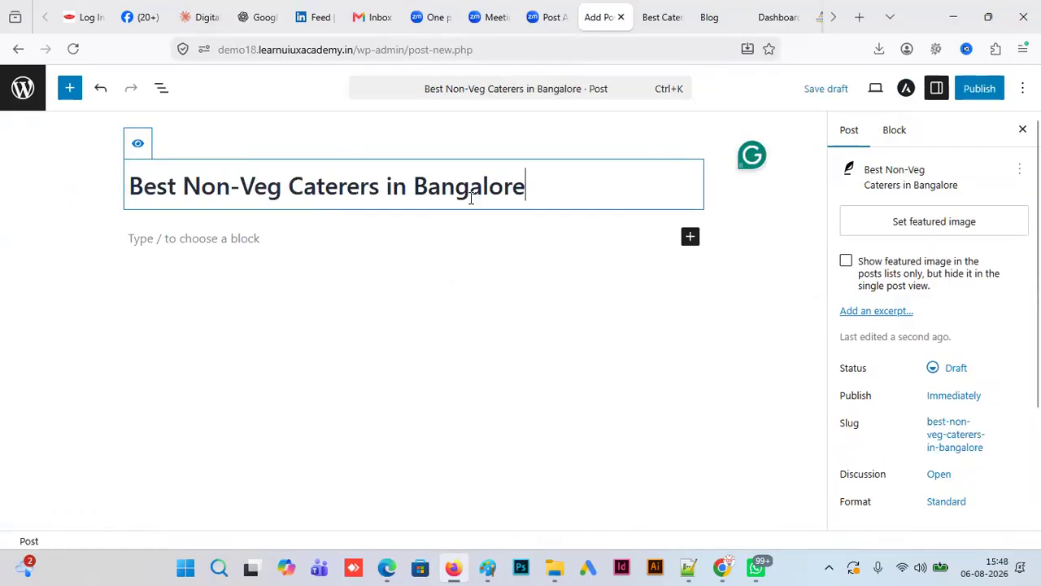
{"action": "left_click", "coordinate": [980, 89]}
{"action": "left_click", "coordinate": [981, 91]}
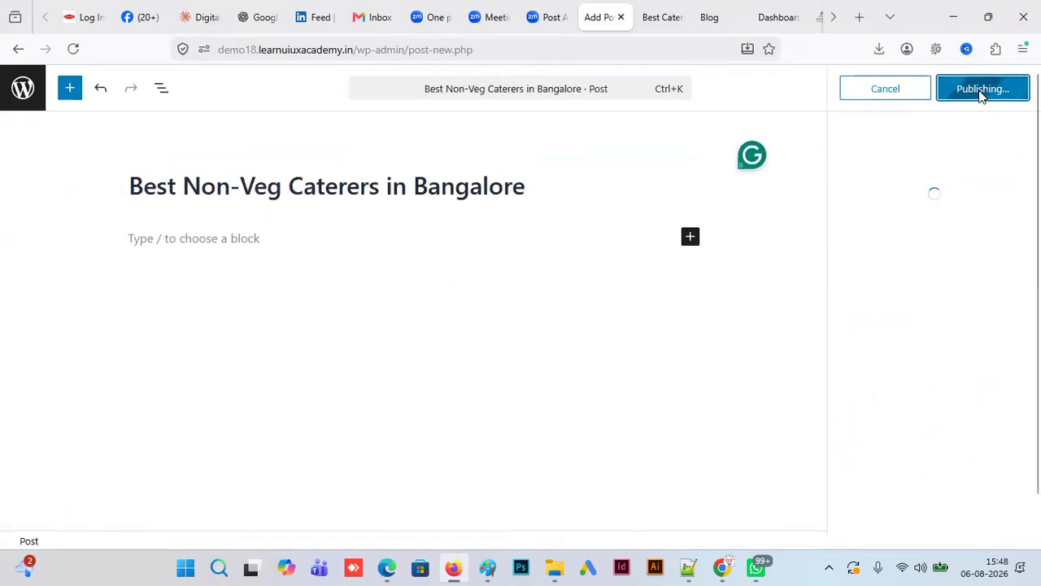
{"action": "left_click", "coordinate": [29, 101]}
{"action": "left_click_drag", "start_coordinate": [1039, 205], "coordinate": [1038, 268]}
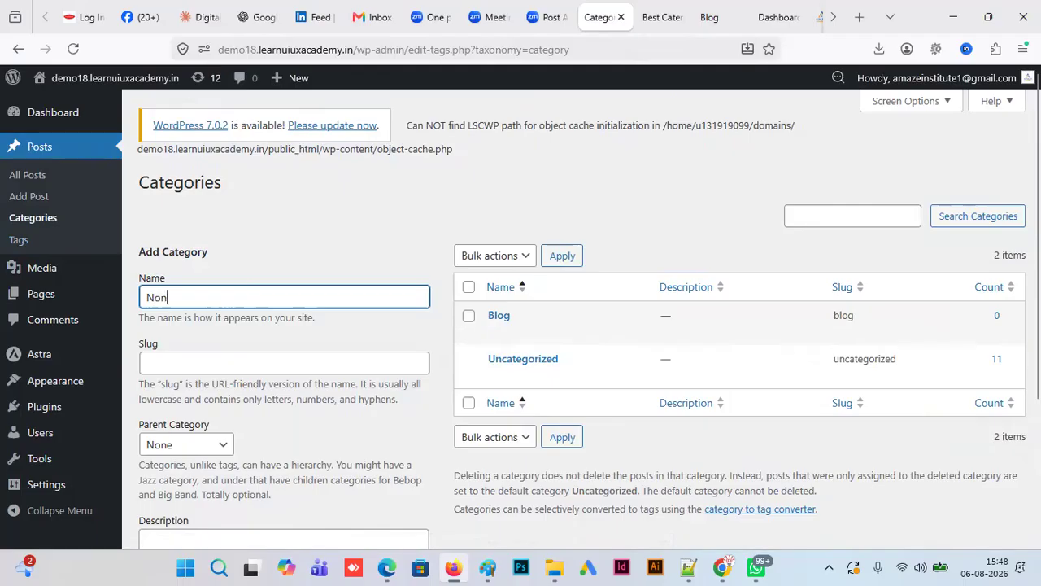
- Add a top-level post category named Non Veg
{"action": "type", "text": "V"}
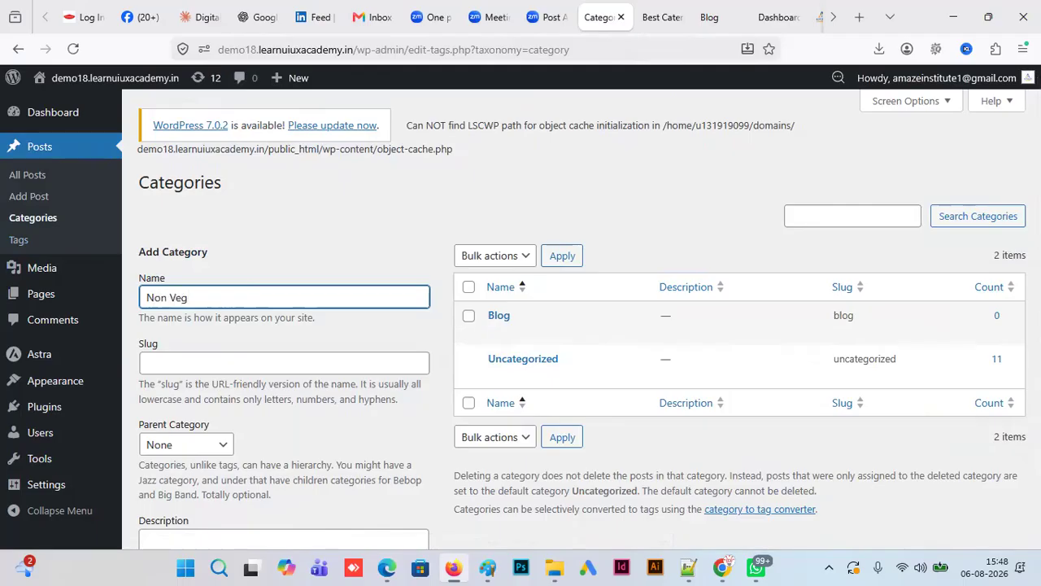
{"action": "type", "text": "eg"}
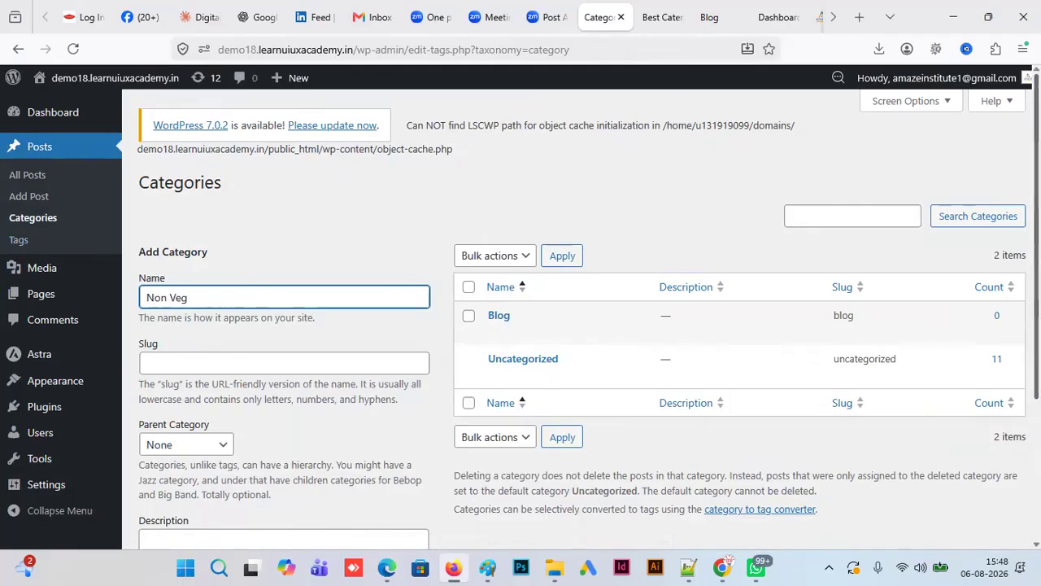
{"action": "scroll", "coordinate": [302, 499], "scroll_direction": "down", "scroll_amount": 1}
{"action": "scroll", "coordinate": [302, 499], "scroll_direction": "down", "scroll_amount": 1}
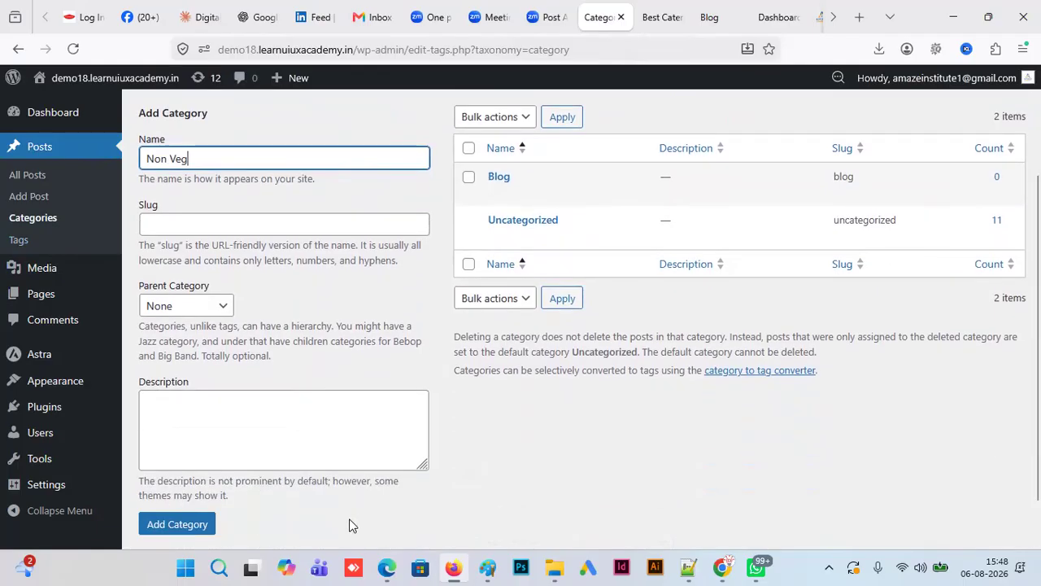
{"action": "left_click", "coordinate": [177, 523]}
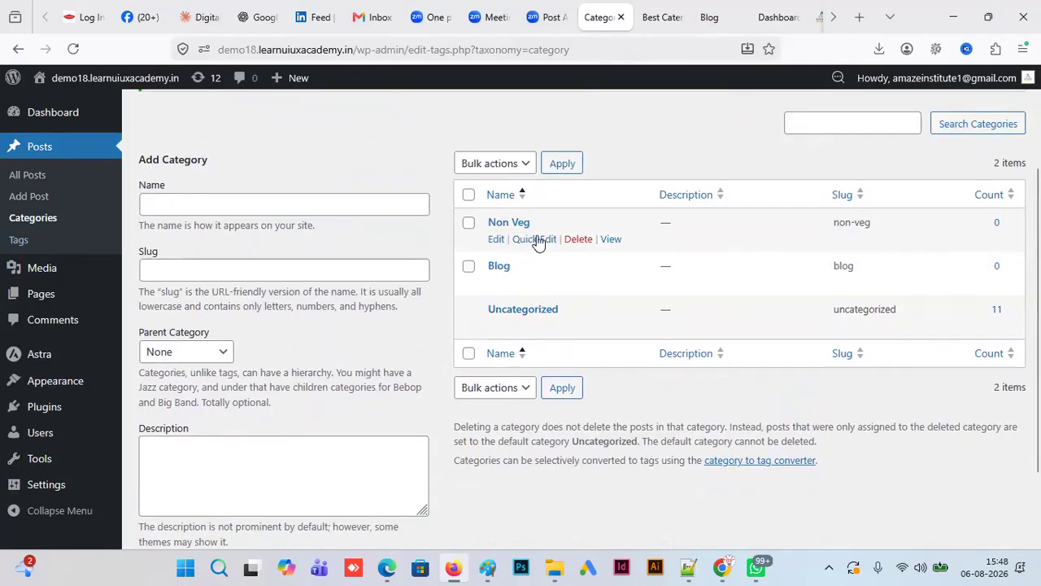
- Add a top-level post category named Veg
{"action": "left_click", "coordinate": [181, 205]}
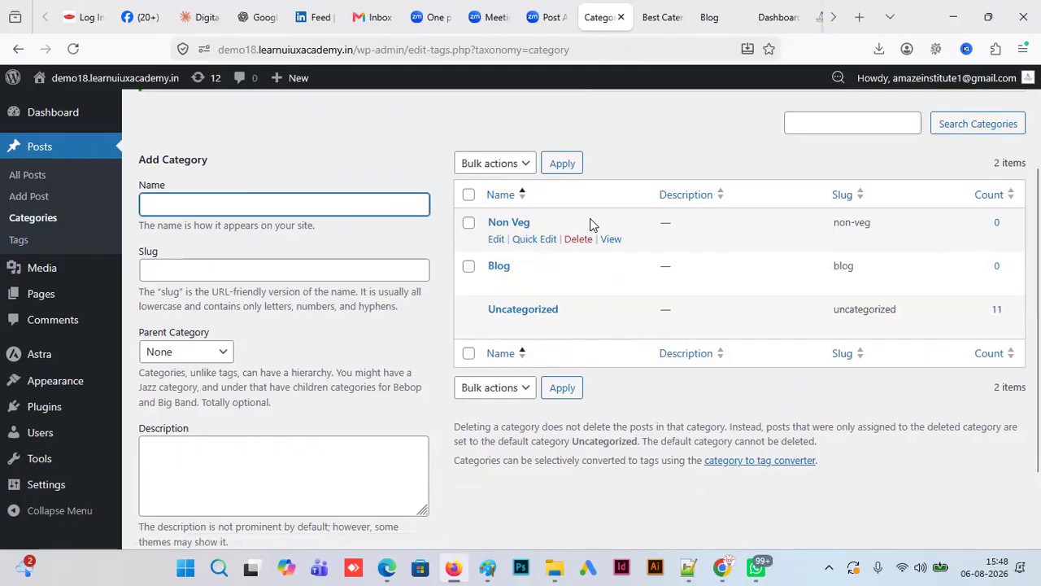
{"action": "type", "text": "Veg"}
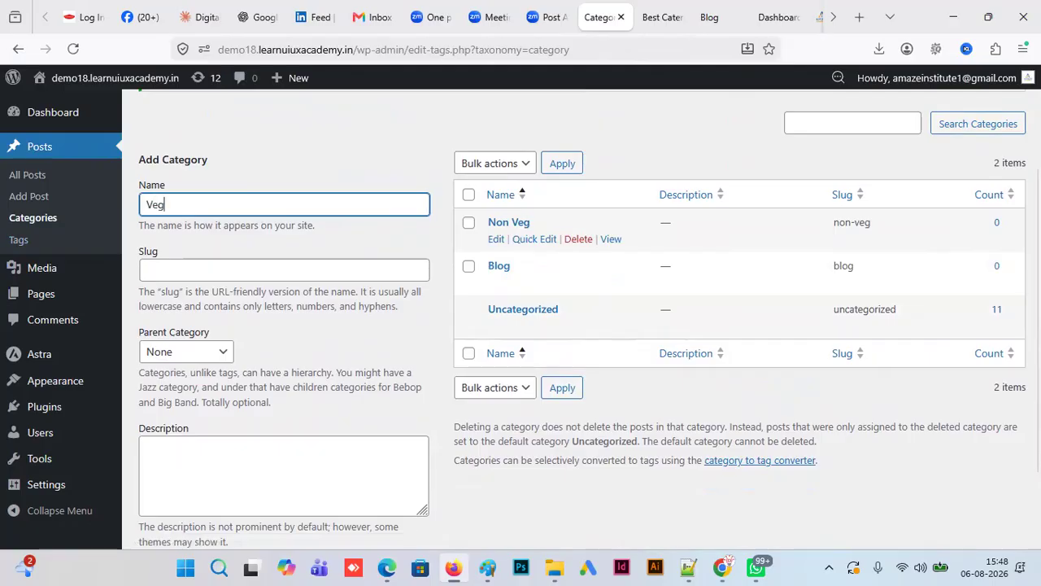
{"action": "scroll", "coordinate": [361, 396], "scroll_direction": "down", "scroll_amount": 2}
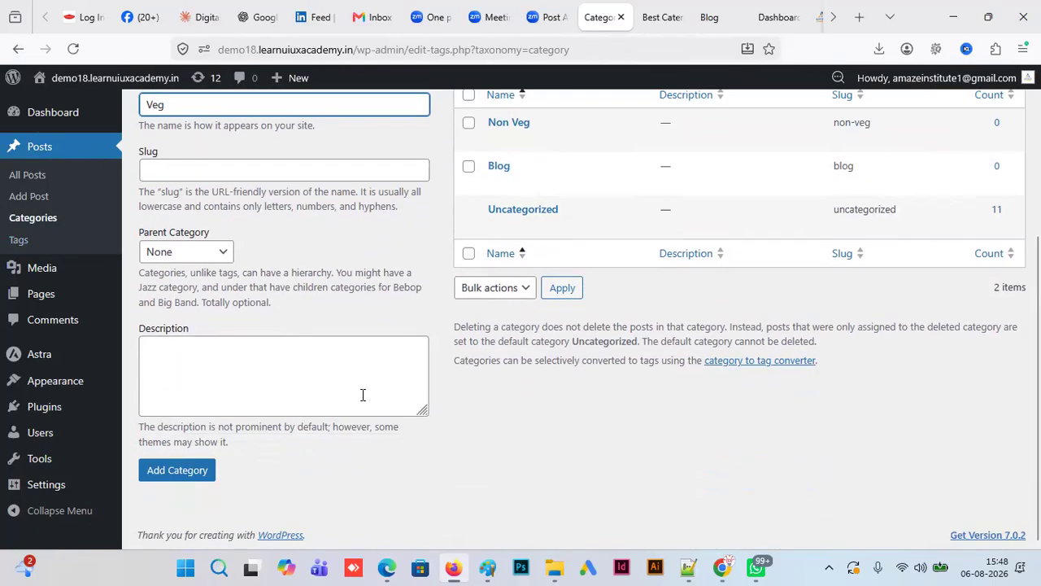
{"action": "left_click", "coordinate": [201, 476]}
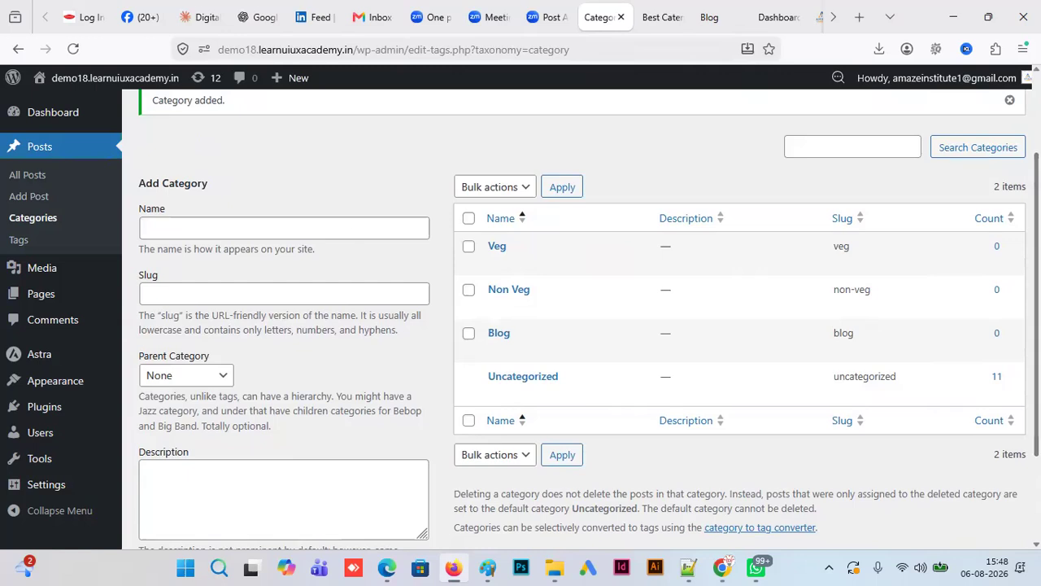
- Add a top-level post category named Corporate
{"action": "left_click", "coordinate": [272, 229]}
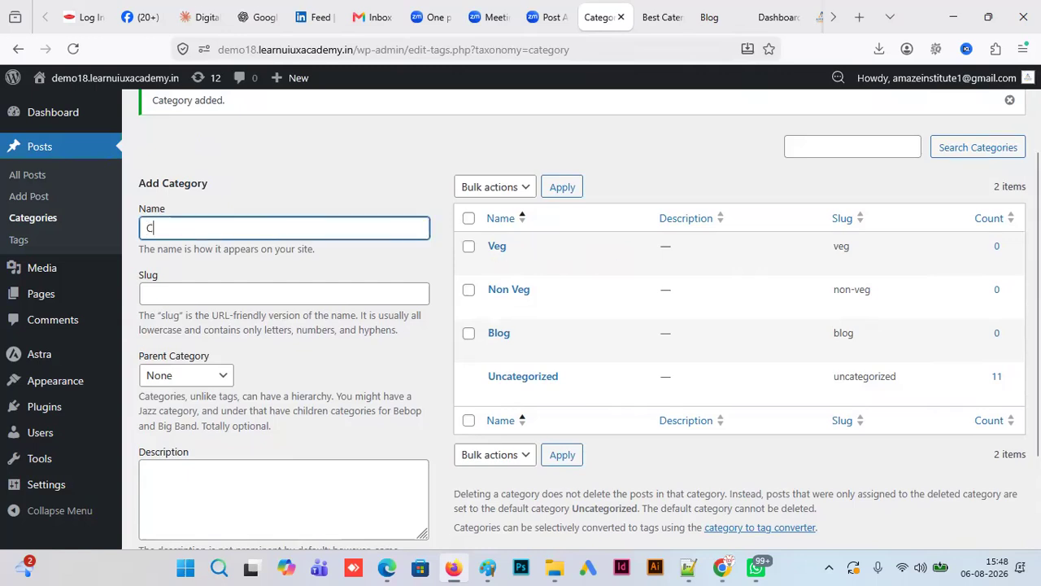
{"action": "type", "text": "Corporate"}
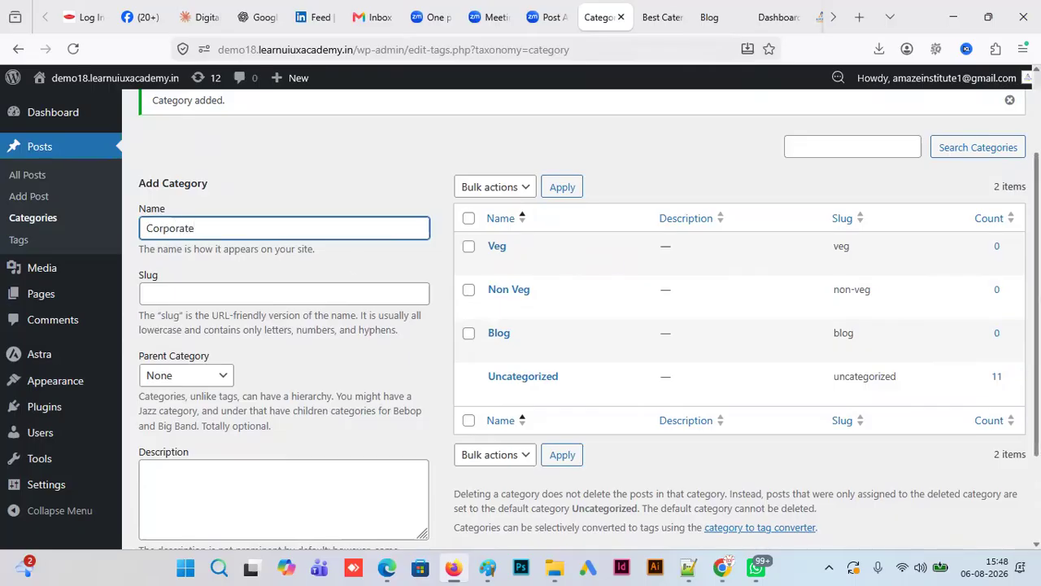
{"action": "scroll", "coordinate": [174, 440], "scroll_direction": "down", "scroll_amount": 2}
{"action": "left_click", "coordinate": [204, 475]}
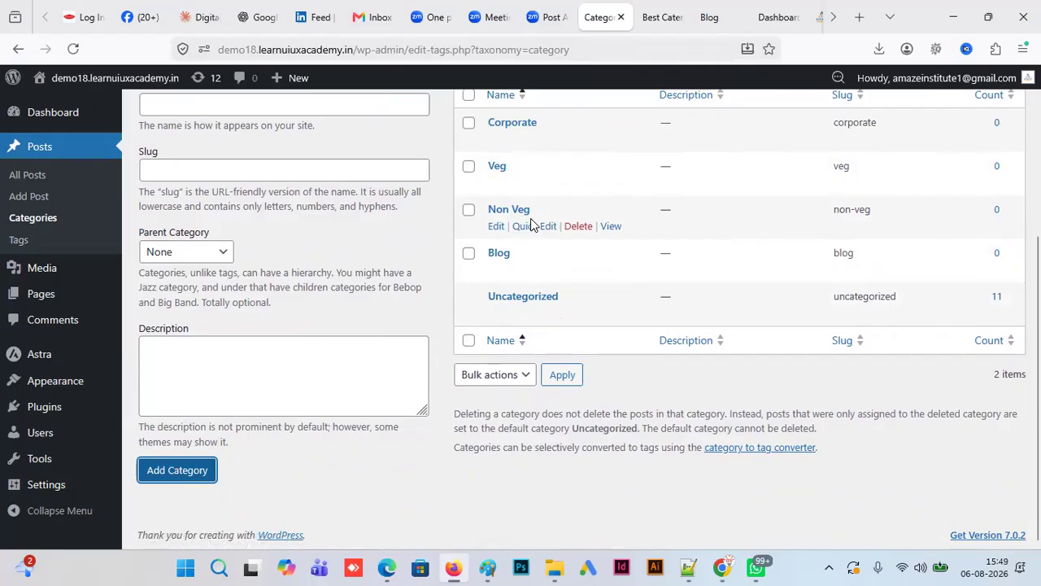
- Open the list of all posts and quick-edit Best Non-Veg Caterers in Bangalore to add the Non Veg category
{"action": "left_click", "coordinate": [30, 178]}
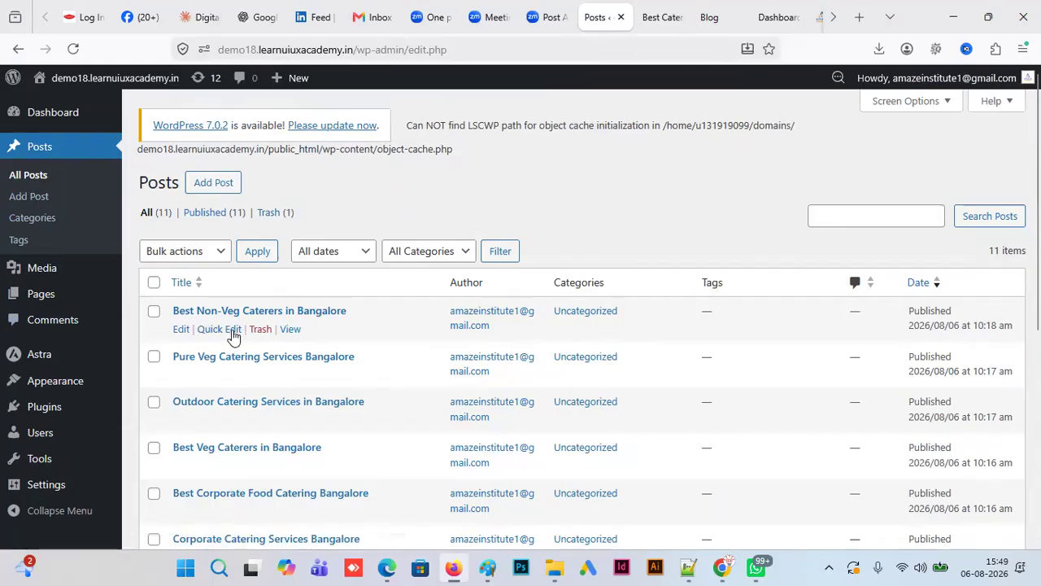
{"action": "left_click", "coordinate": [234, 328]}
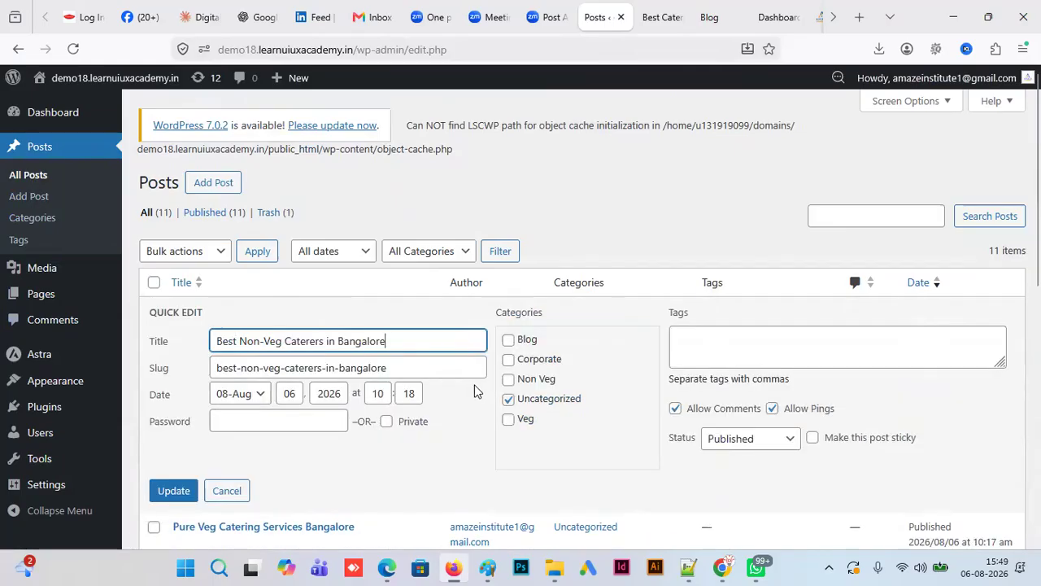
{"action": "left_click", "coordinate": [510, 381]}
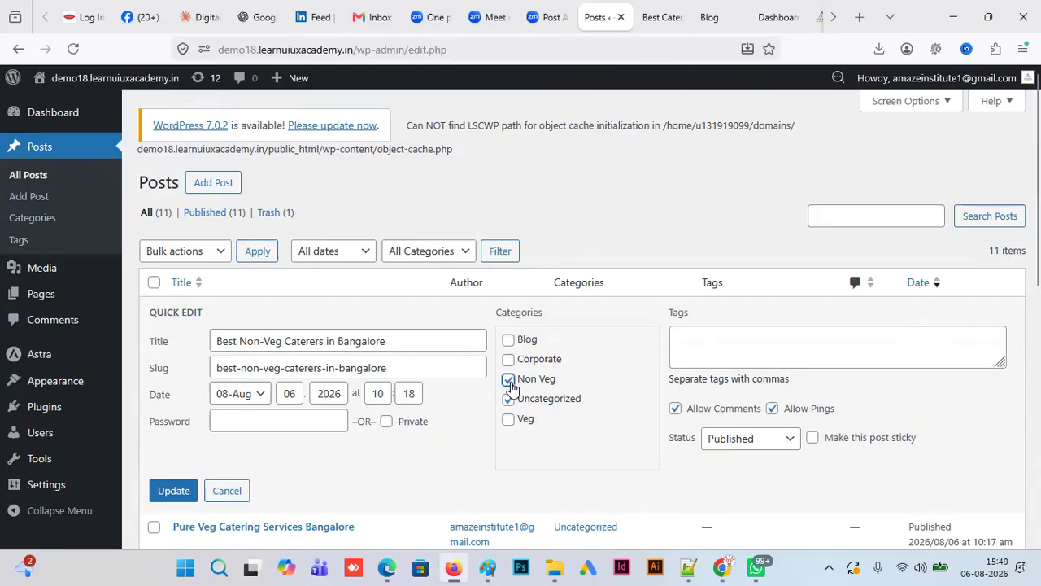
{"action": "left_click", "coordinate": [175, 493]}
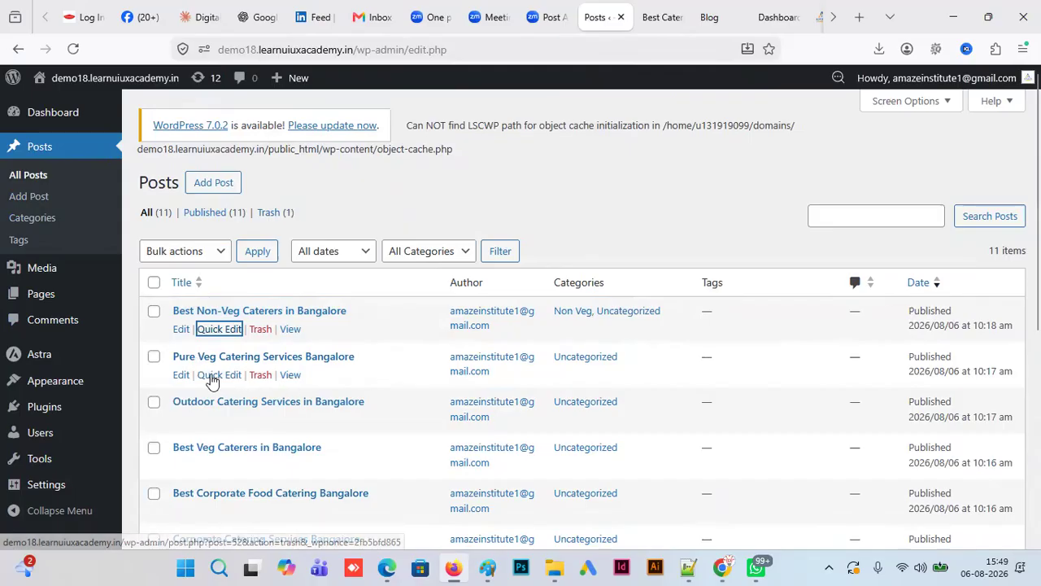
- Quick-edit the Pure Veg Catering Services Bangalore post to add the Veg category
{"action": "left_click", "coordinate": [211, 375]}
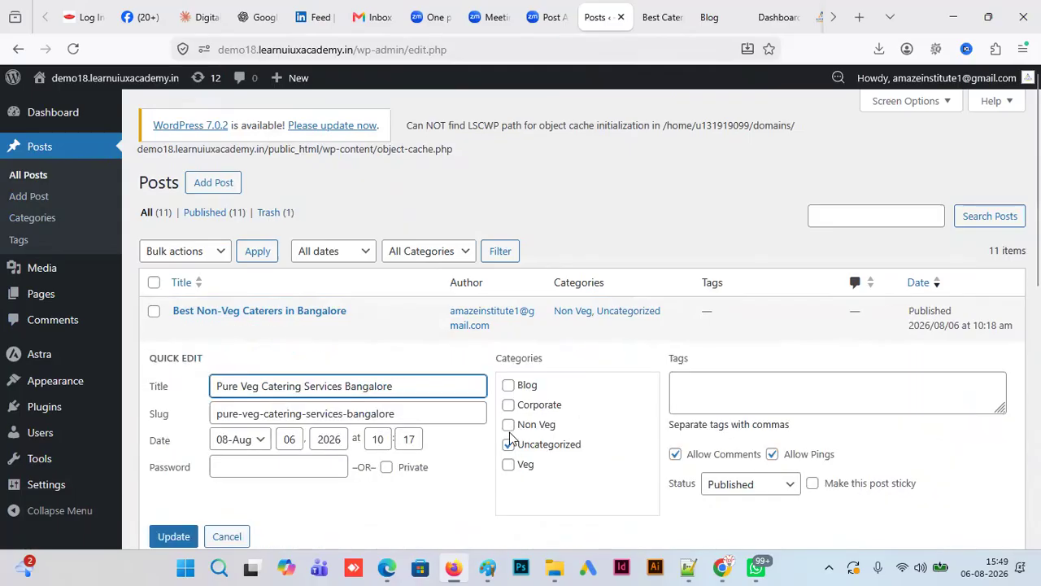
{"action": "left_click", "coordinate": [509, 465]}
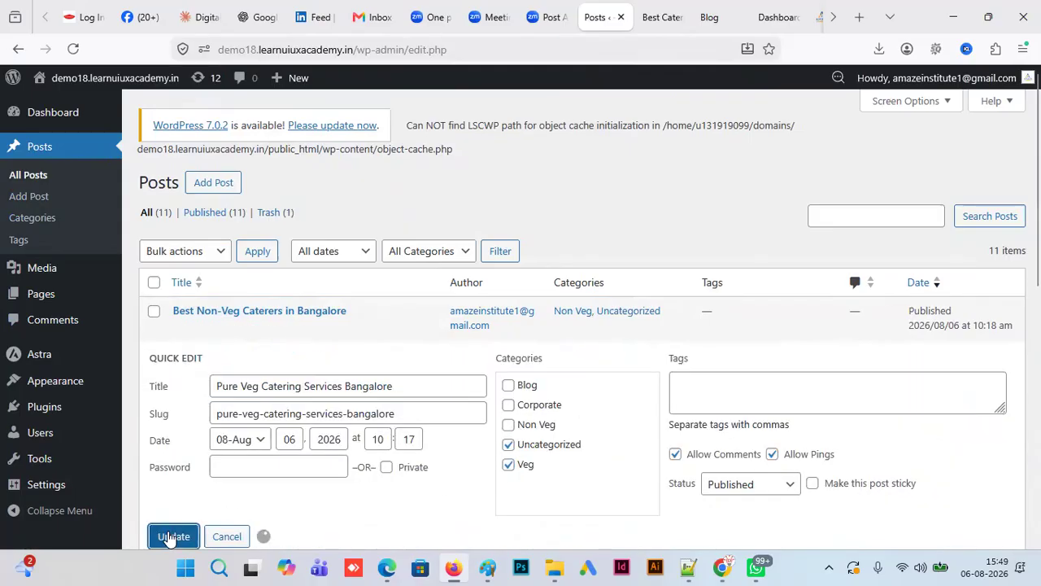
{"action": "left_click", "coordinate": [173, 535]}
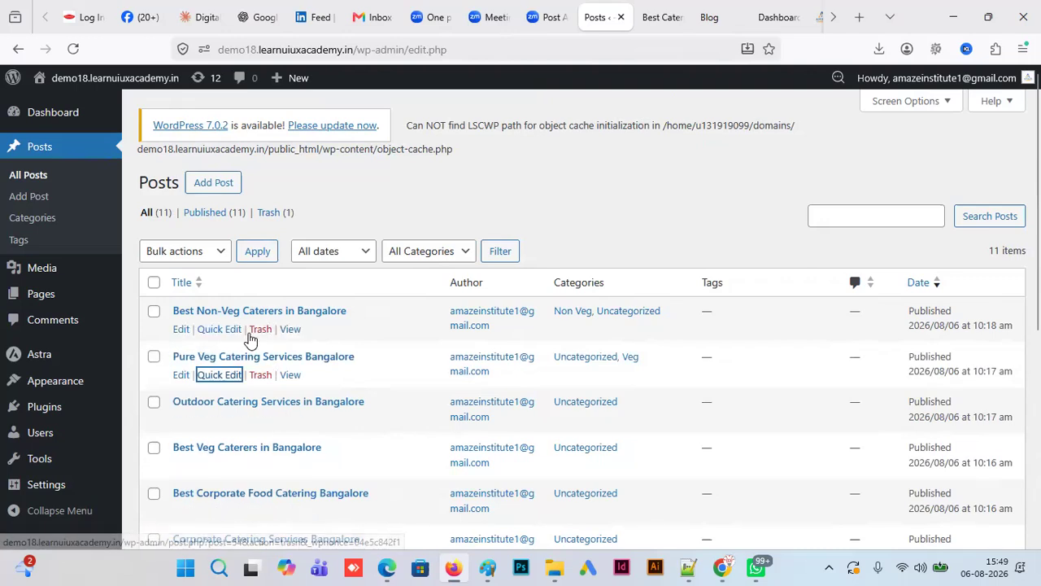
- Add the Blog category to the Best Non-Veg Caterers in Bangalore post and remove Uncategorized from it
{"action": "left_click", "coordinate": [226, 332]}
{"action": "left_click", "coordinate": [509, 339]}
{"action": "left_click", "coordinate": [510, 400]}
{"action": "left_click", "coordinate": [173, 496]}
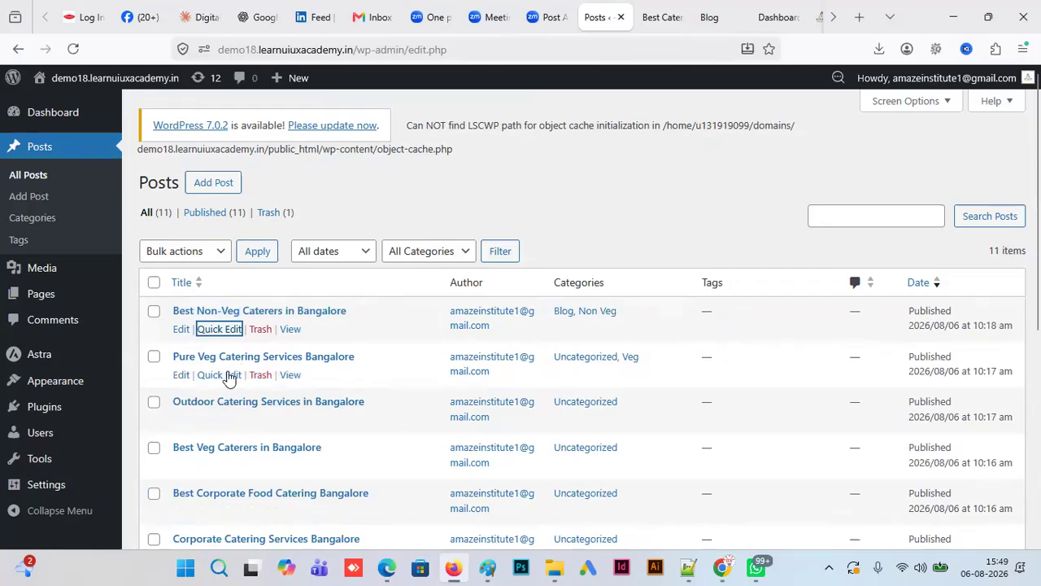
- Add the Blog category to the Pure Veg Catering Services Bangalore post and remove its Uncategorized category
{"action": "left_click", "coordinate": [221, 374]}
{"action": "left_click", "coordinate": [509, 385]}
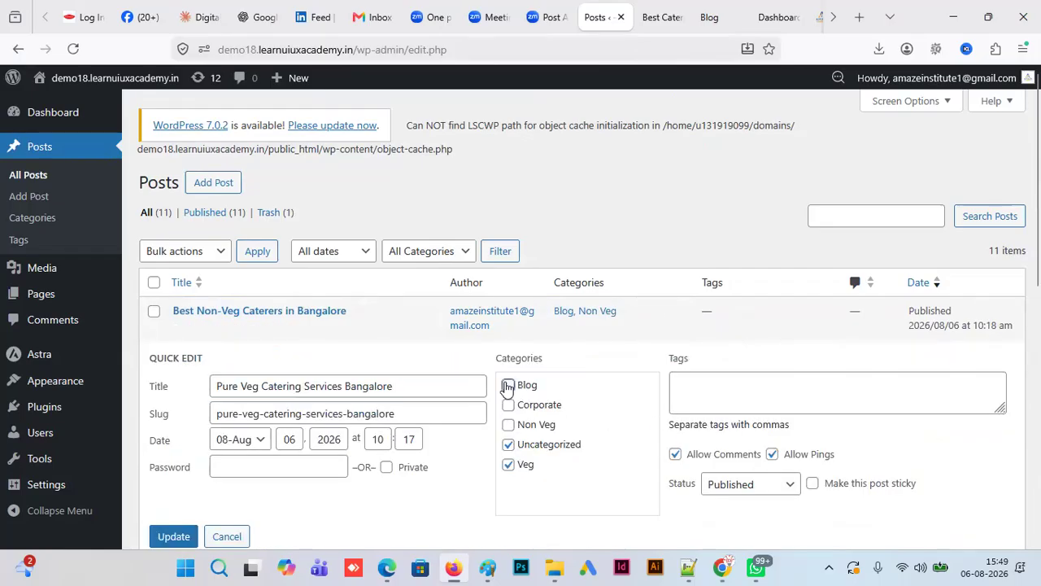
{"action": "left_click", "coordinate": [509, 444]}
{"action": "left_click", "coordinate": [169, 536]}
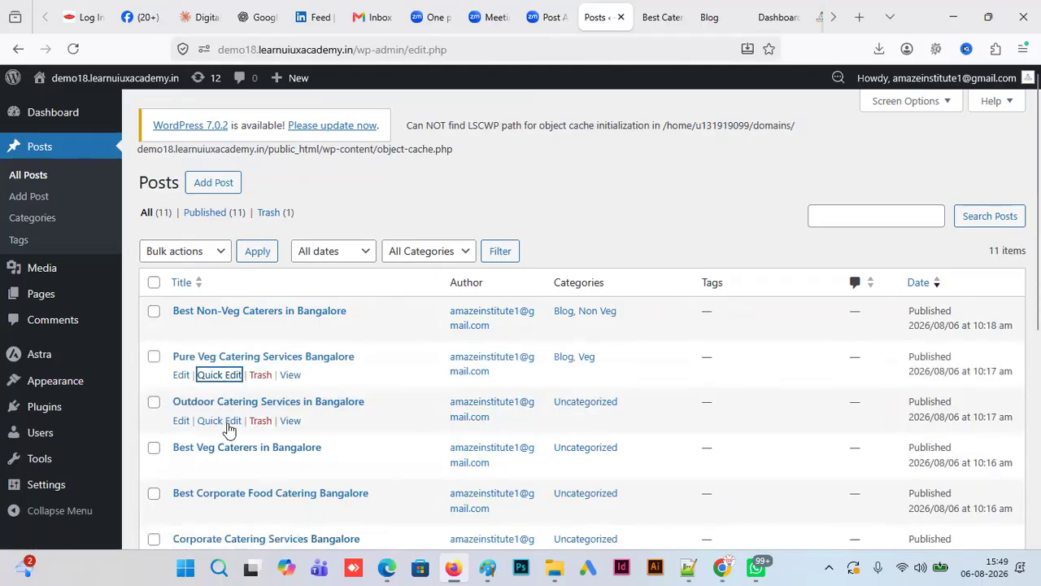
- Assign the Outdoor Catering Services in Bangalore post to Blog and Corporate, clear Uncategorized, and update it
{"action": "left_click", "coordinate": [229, 422]}
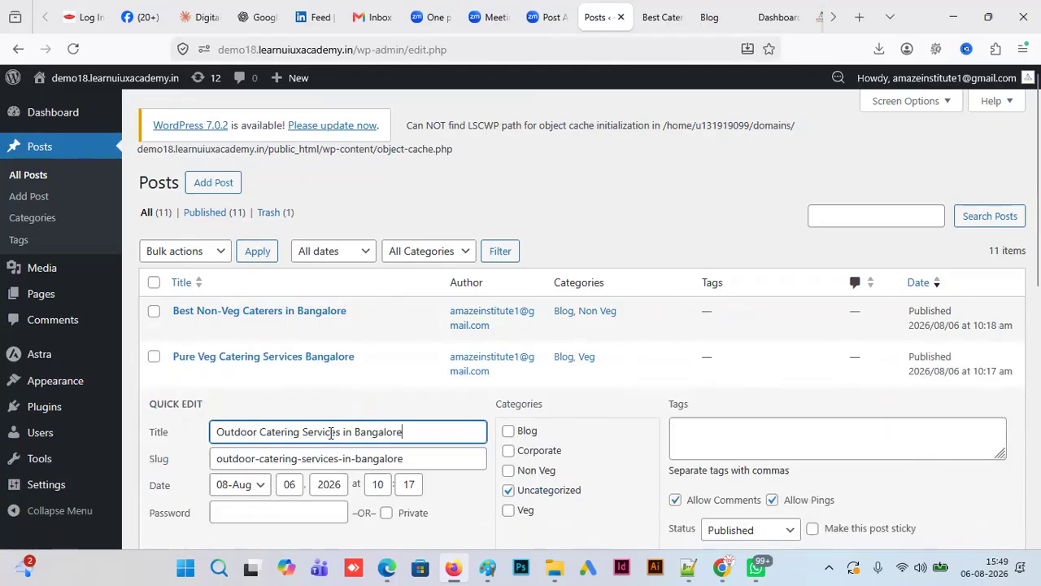
{"action": "left_click", "coordinate": [509, 452]}
{"action": "left_click", "coordinate": [509, 431]}
{"action": "left_click", "coordinate": [507, 490]}
{"action": "scroll", "coordinate": [244, 504], "scroll_direction": "down", "scroll_amount": 1}
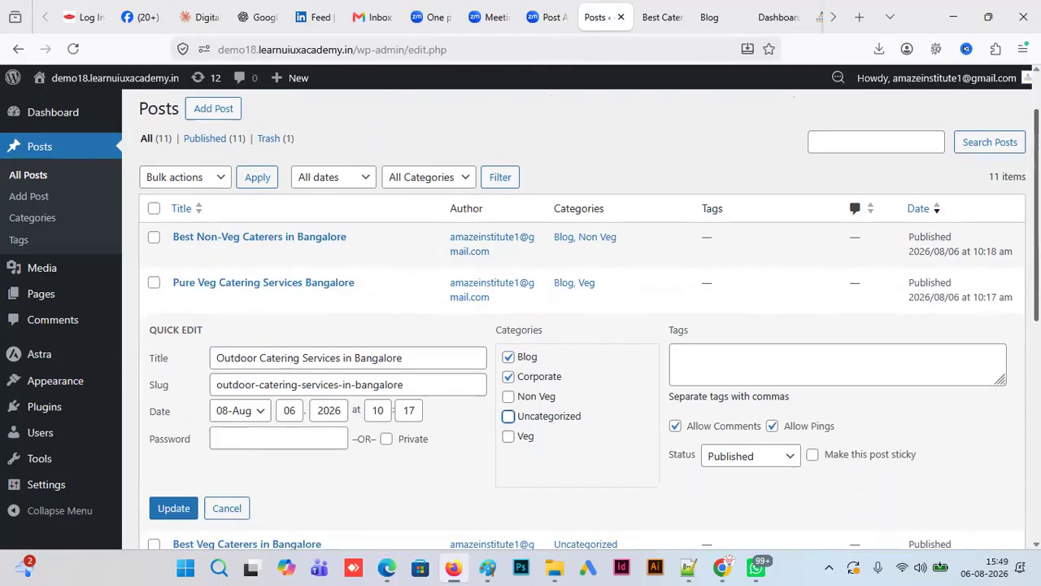
{"action": "left_click", "coordinate": [169, 506]}
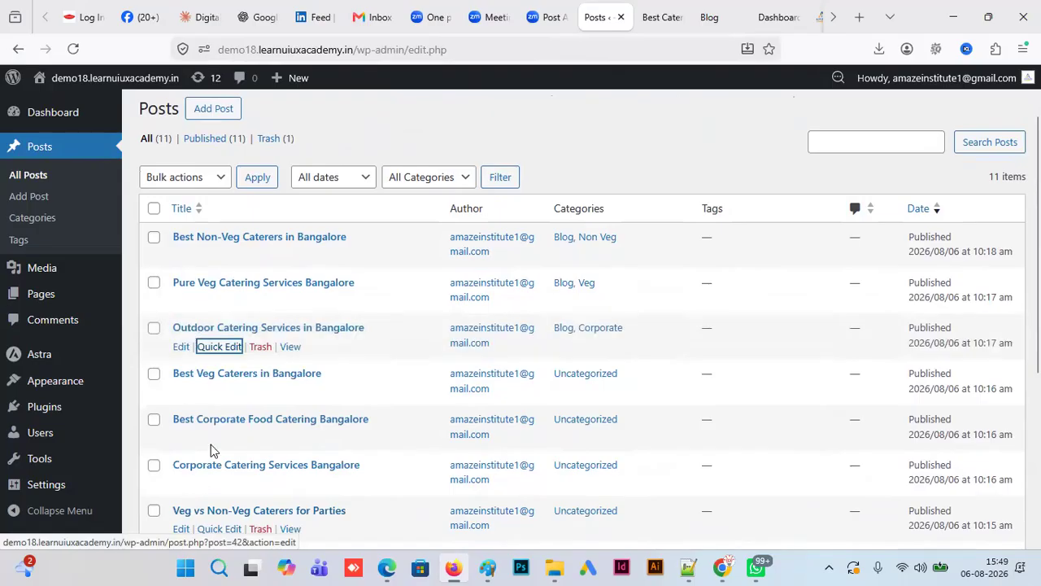
- Assign the Best Veg Caterers in Bangalore post to Blog and Veg, remove Uncategorized, and update it
{"action": "left_click", "coordinate": [220, 393]}
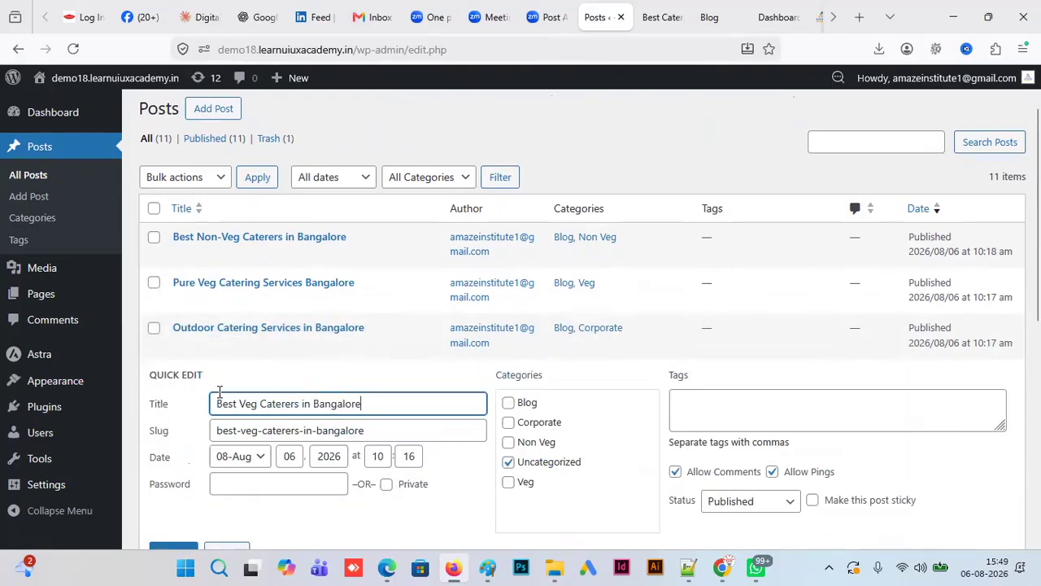
{"action": "left_click", "coordinate": [508, 481]}
{"action": "left_click", "coordinate": [508, 461]}
{"action": "left_click", "coordinate": [508, 402]}
{"action": "left_click", "coordinate": [172, 544]}
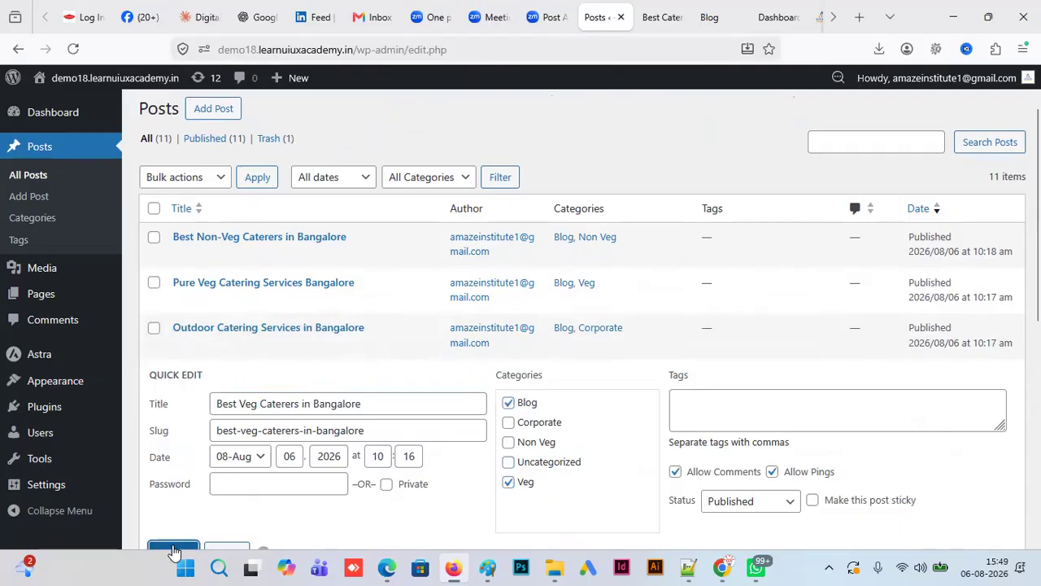
- Quick-edit the Best Corporate Food Catering Bangalore post to replace Uncategorized with the Blog and Corporate categories
{"action": "left_click", "coordinate": [219, 438]}
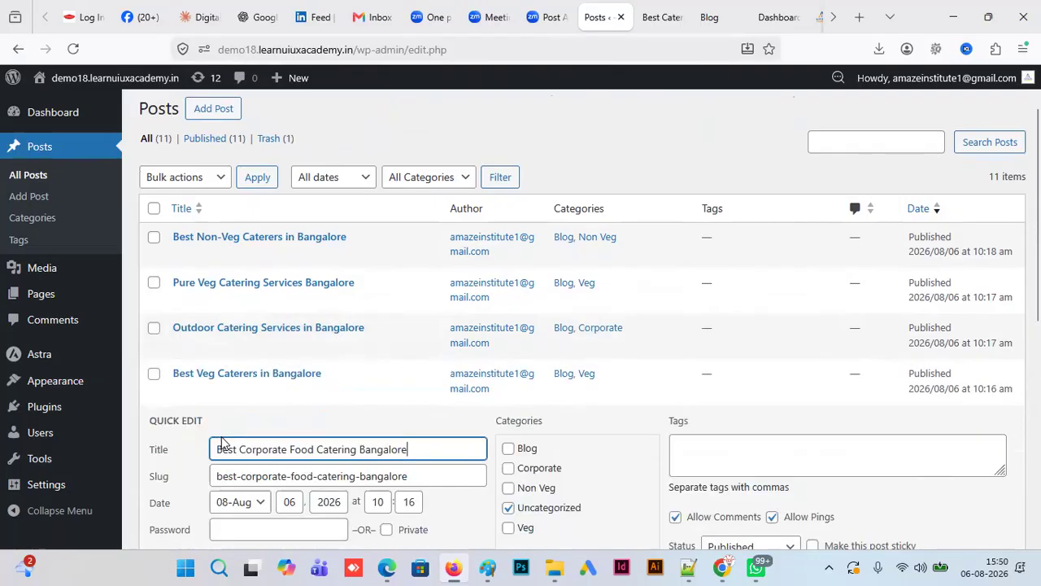
{"action": "scroll", "coordinate": [356, 390], "scroll_direction": "down", "scroll_amount": 2}
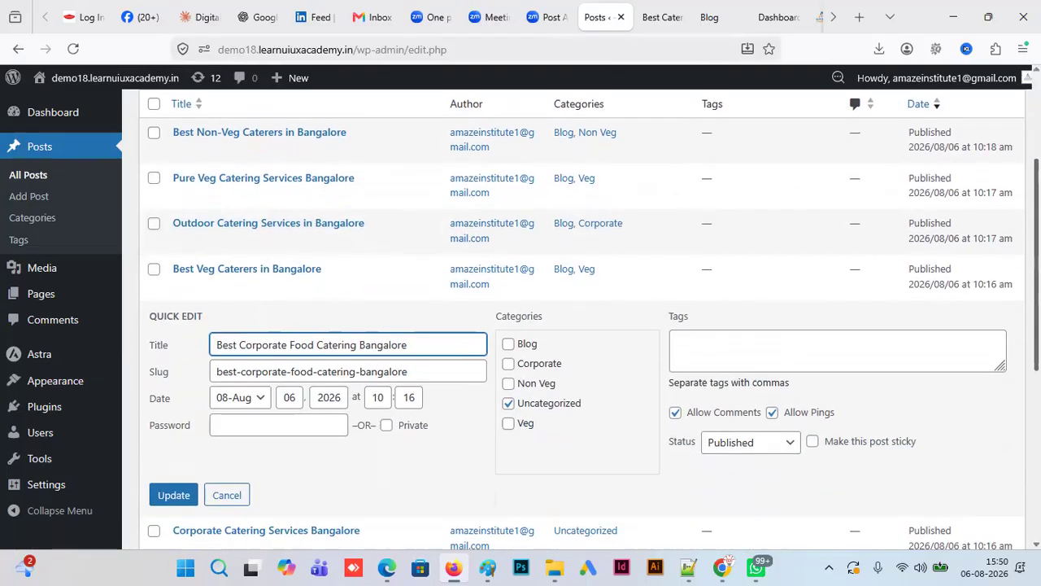
{"action": "left_click", "coordinate": [508, 333]}
{"action": "left_click", "coordinate": [508, 314]}
{"action": "left_click", "coordinate": [508, 373]}
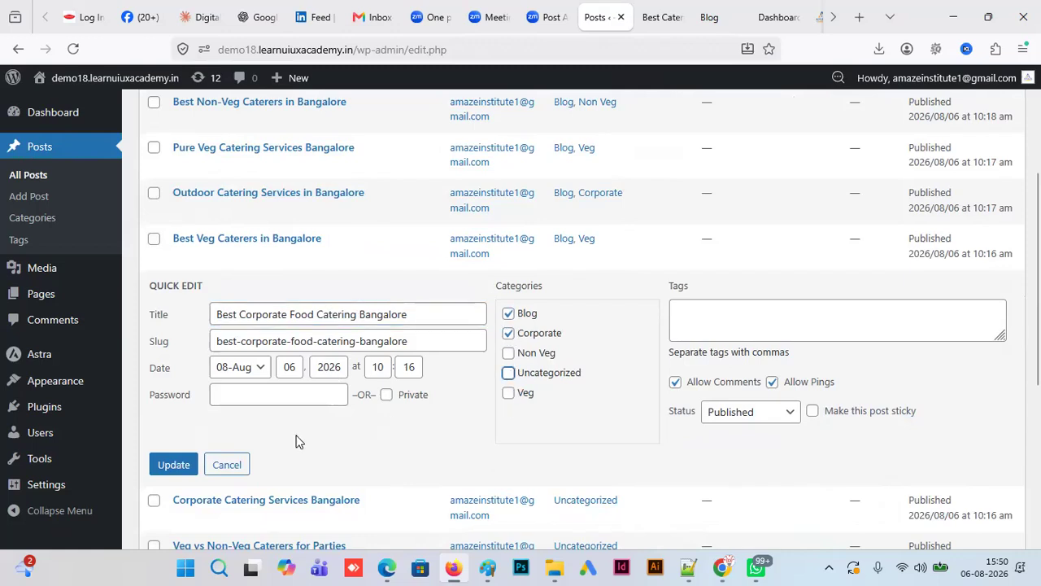
{"action": "left_click", "coordinate": [179, 463]}
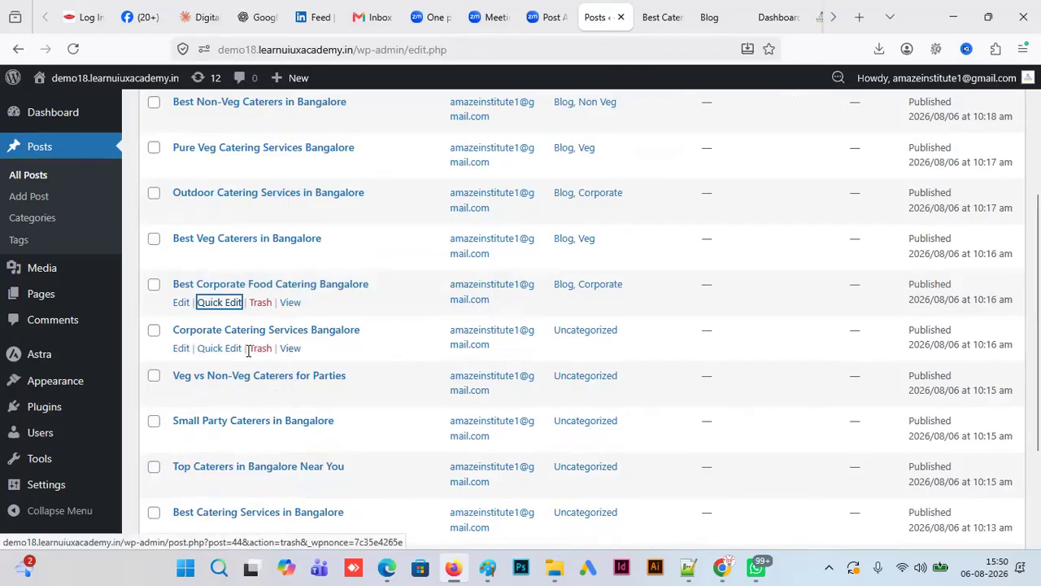
- Set the Corporate Catering Services Bangalore post's categories to Blog and Corporate, clearing Uncategorized
{"action": "left_click", "coordinate": [224, 348]}
{"action": "left_click", "coordinate": [508, 378]}
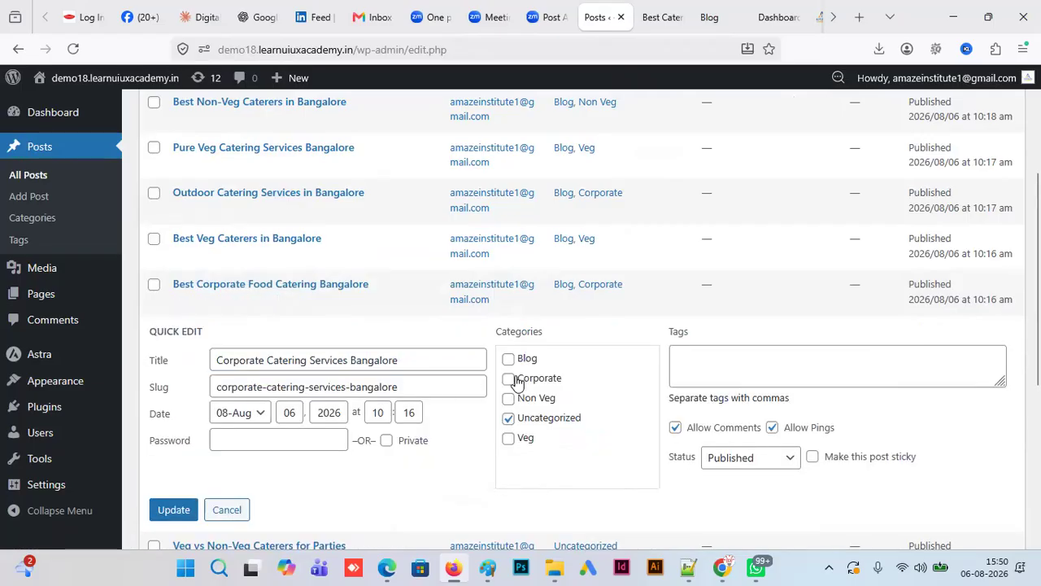
{"action": "left_click", "coordinate": [508, 359]}
{"action": "left_click", "coordinate": [509, 416]}
{"action": "left_click", "coordinate": [173, 509]}
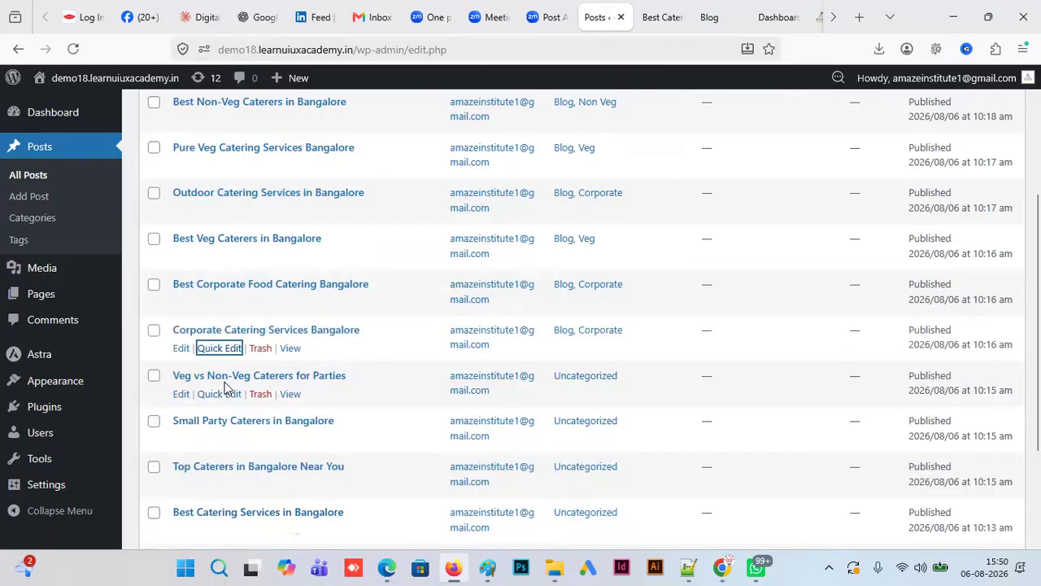
- Assign the Veg vs Non-Veg Caterers for Parties post to Blog, Non Veg and Veg, clear Uncategorized, and update it
{"action": "left_click", "coordinate": [233, 395]}
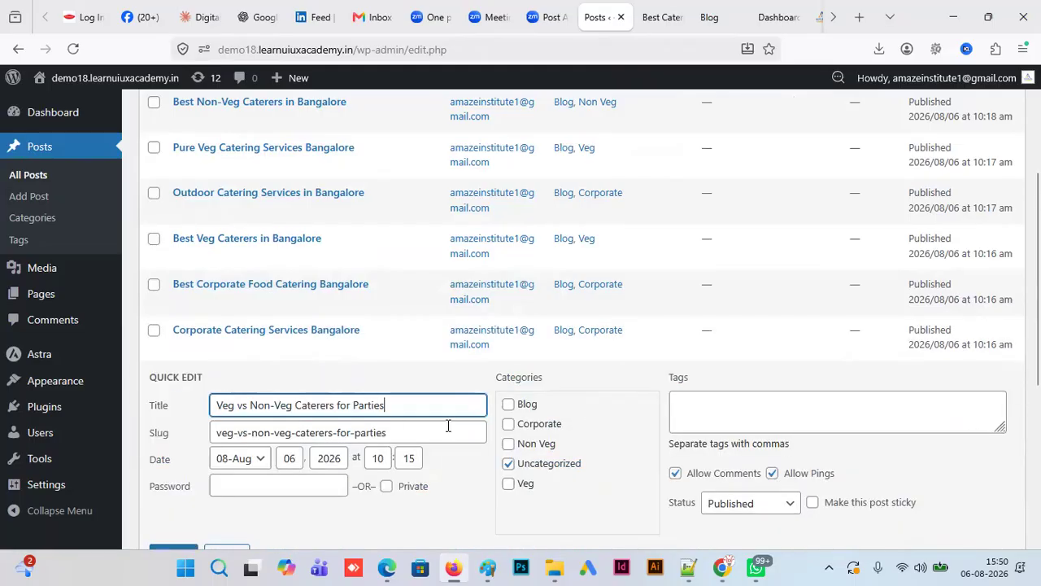
{"action": "left_click", "coordinate": [508, 443]}
{"action": "left_click", "coordinate": [508, 483]}
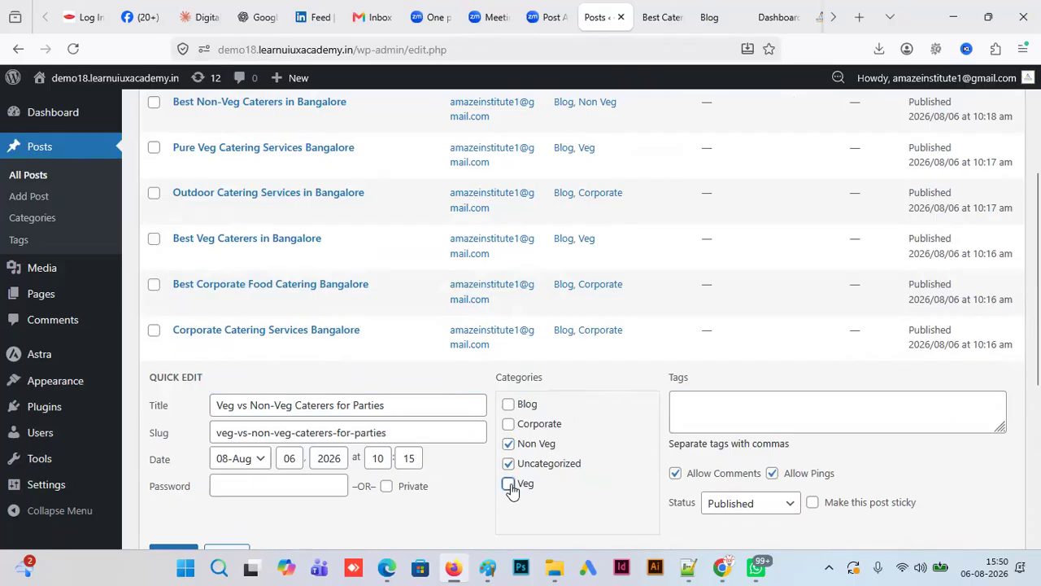
{"action": "left_click", "coordinate": [509, 404]}
{"action": "left_click", "coordinate": [508, 463]}
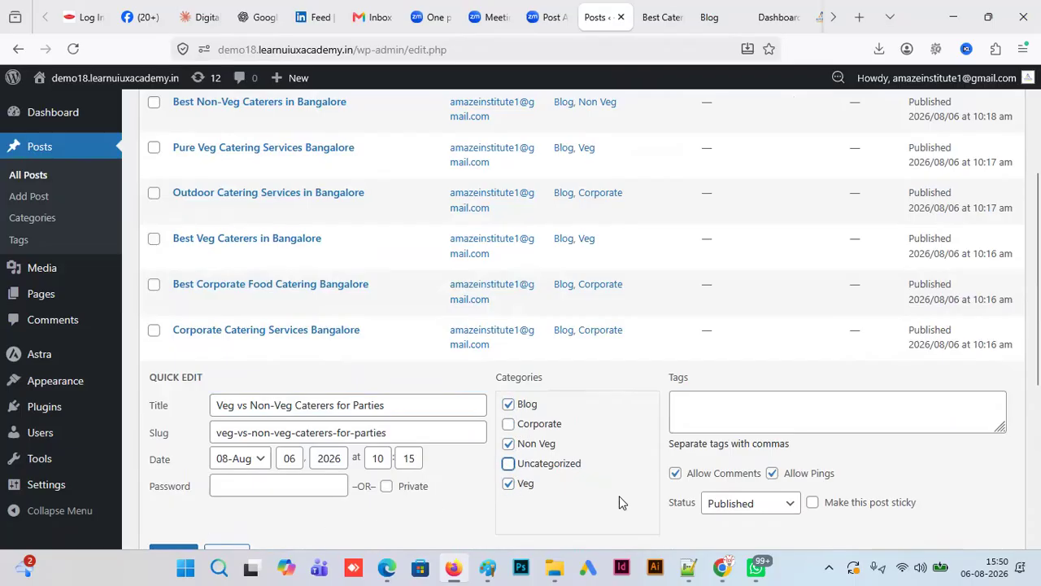
{"action": "scroll", "coordinate": [350, 427], "scroll_direction": "down", "scroll_amount": 1}
{"action": "left_click", "coordinate": [173, 462]}
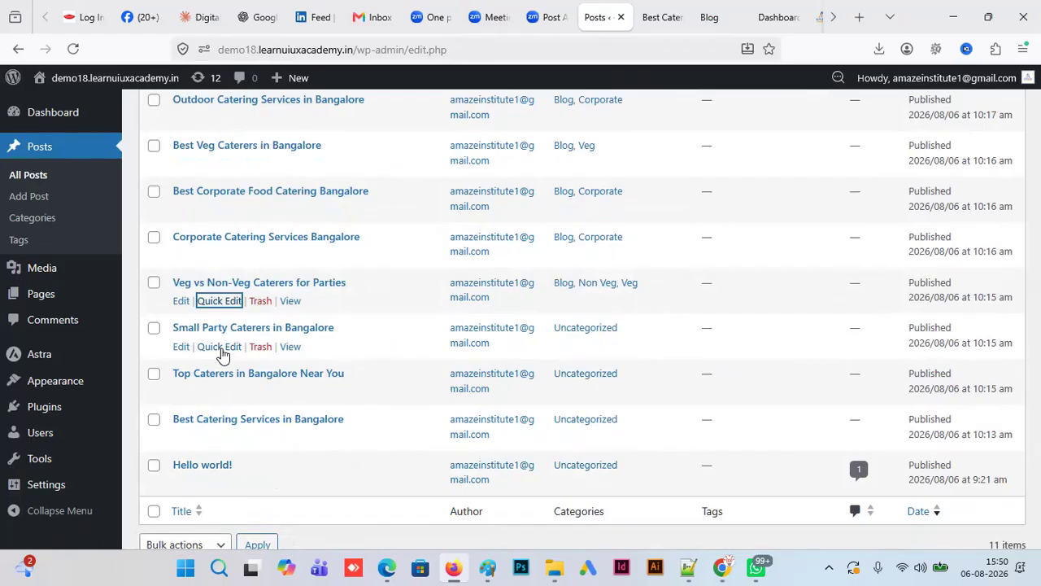
- Move the Small Party Caterers in Bangalore post from Uncategorized to the Blog and Corporate categories
{"action": "left_click", "coordinate": [222, 347]}
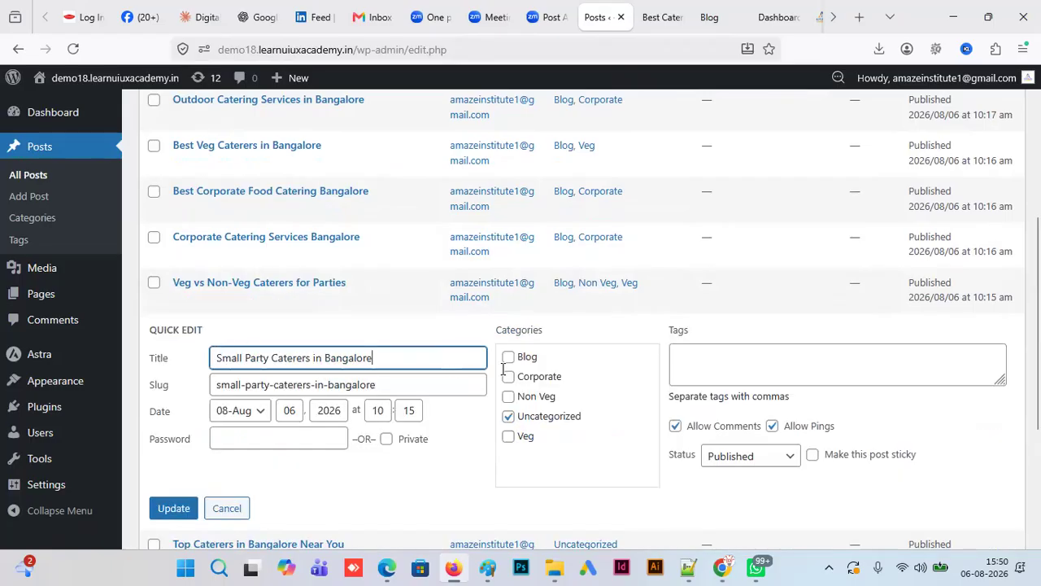
{"action": "left_click", "coordinate": [507, 377]}
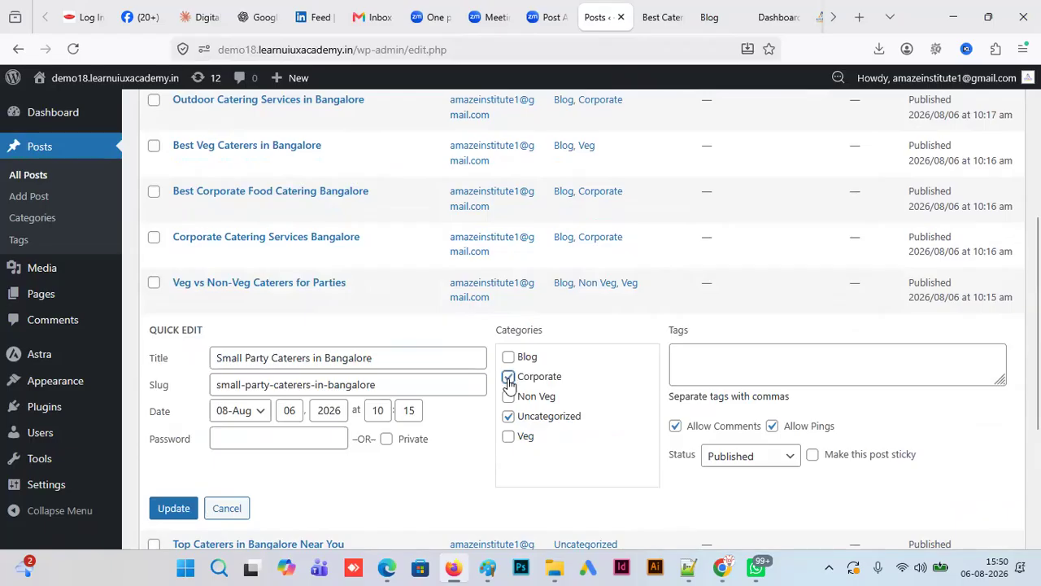
{"action": "left_click", "coordinate": [508, 358]}
{"action": "left_click", "coordinate": [507, 416]}
{"action": "left_click", "coordinate": [195, 504]}
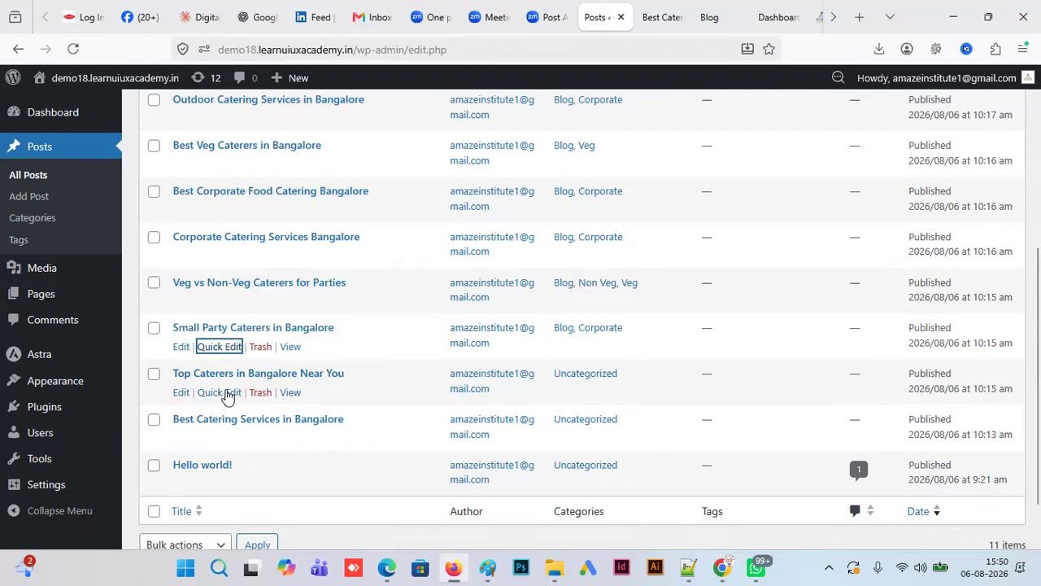
- Quick-edit the Top Caterers in Bangalore Near You post so Blog is its only category
{"action": "left_click", "coordinate": [224, 393]}
{"action": "left_click", "coordinate": [507, 402]}
{"action": "left_click", "coordinate": [509, 462]}
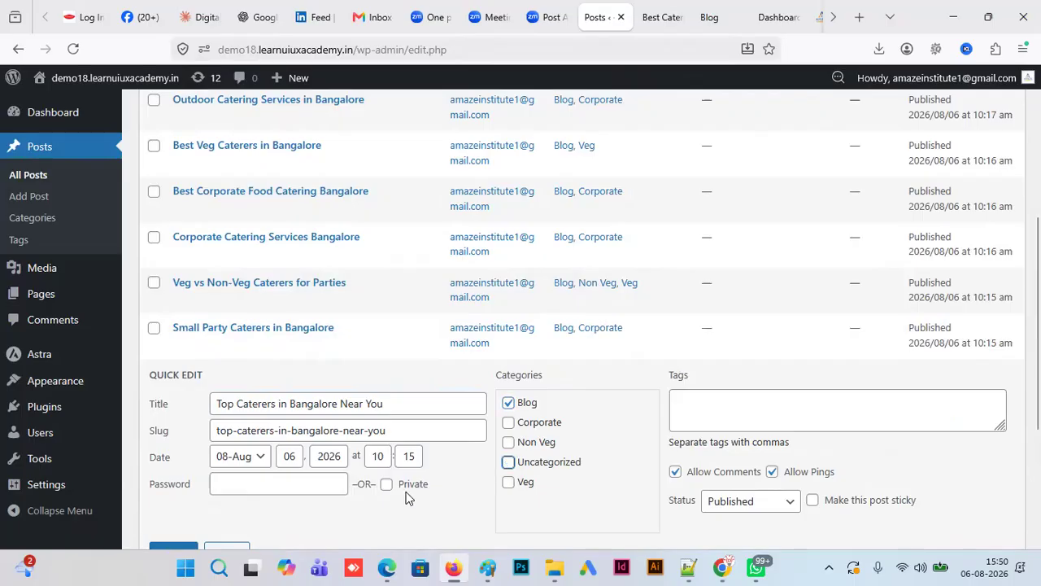
{"action": "scroll", "coordinate": [220, 541], "scroll_direction": "down", "scroll_amount": 1}
{"action": "scroll", "coordinate": [241, 431], "scroll_direction": "down", "scroll_amount": 1}
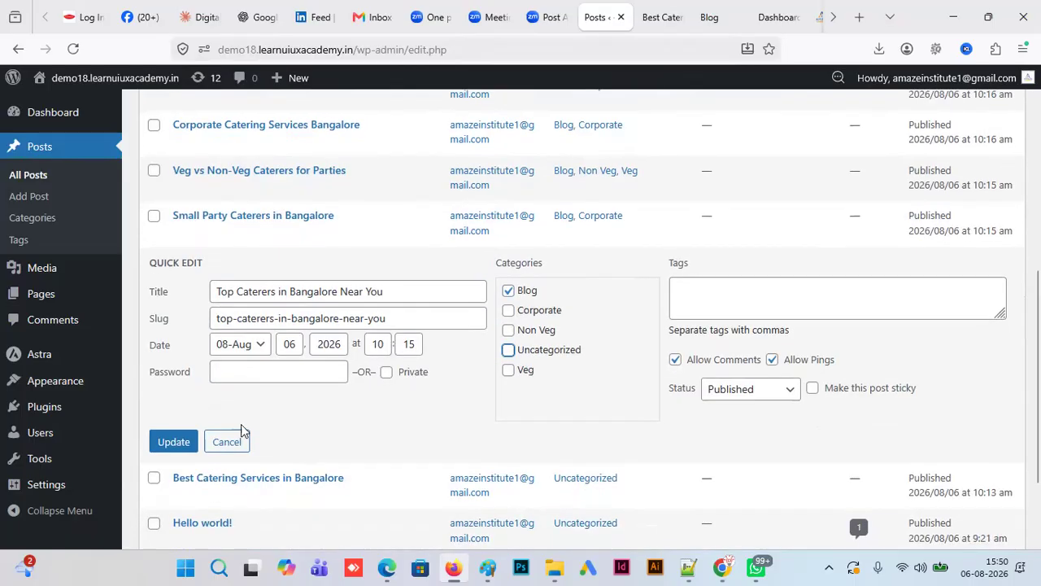
{"action": "left_click", "coordinate": [172, 440]}
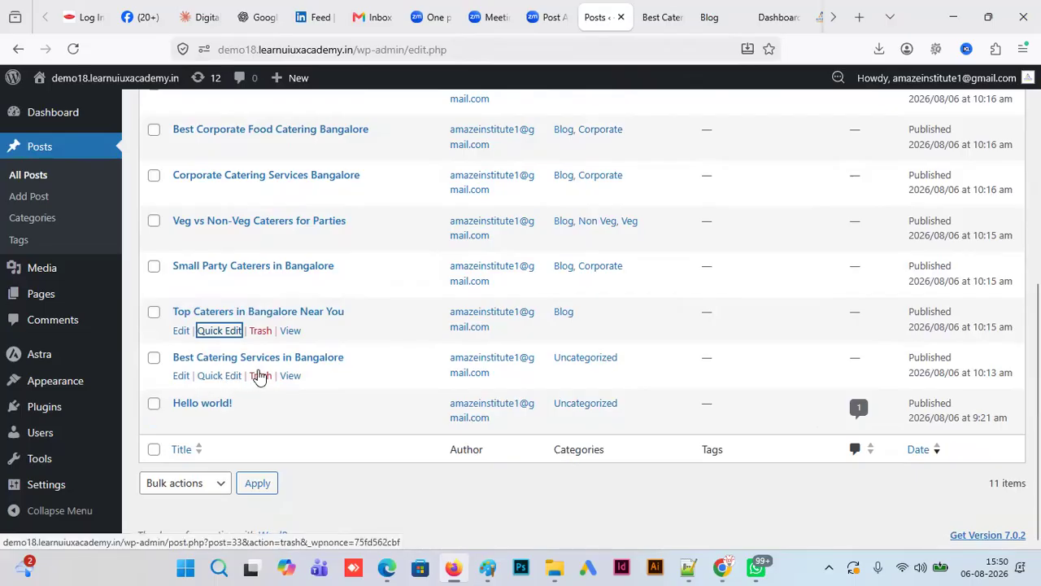
- Replace Uncategorized with Blog on the Best Catering Services in Bangalore post and update it
{"action": "left_click", "coordinate": [218, 376]}
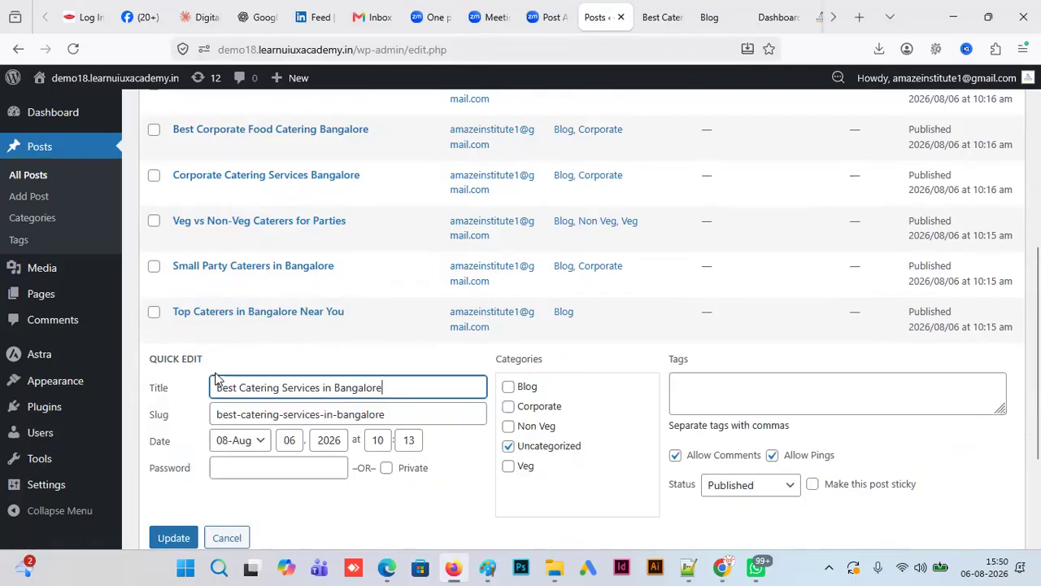
{"action": "left_click", "coordinate": [509, 388]}
{"action": "left_click", "coordinate": [508, 446]}
{"action": "left_click", "coordinate": [172, 538]}
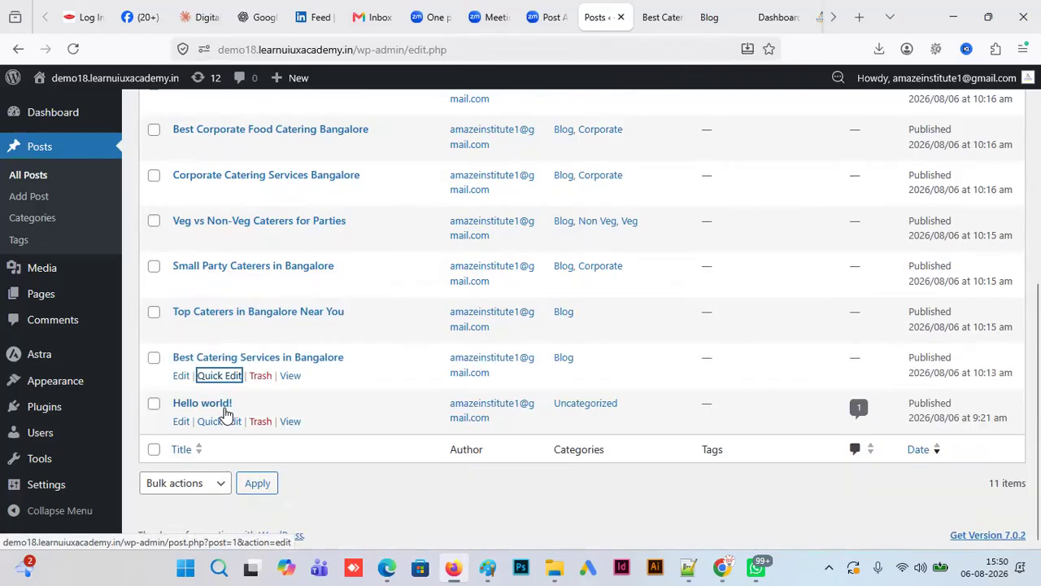
- Reload the live site's post page, open the Blog category from the site menu, and look through its posts
{"action": "left_click", "coordinate": [675, 18]}
{"action": "left_click", "coordinate": [69, 51]}
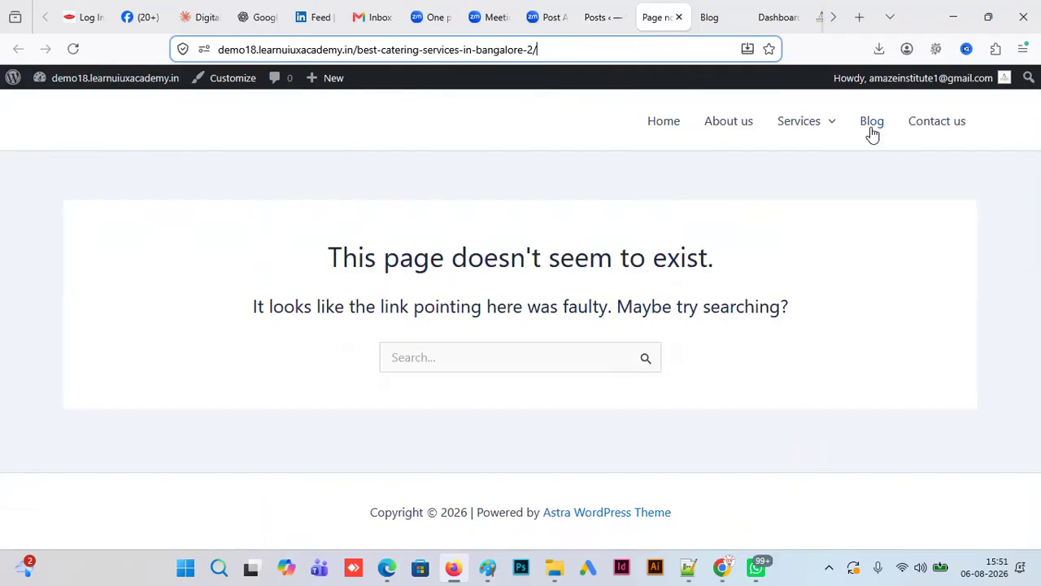
{"action": "left_click", "coordinate": [871, 130]}
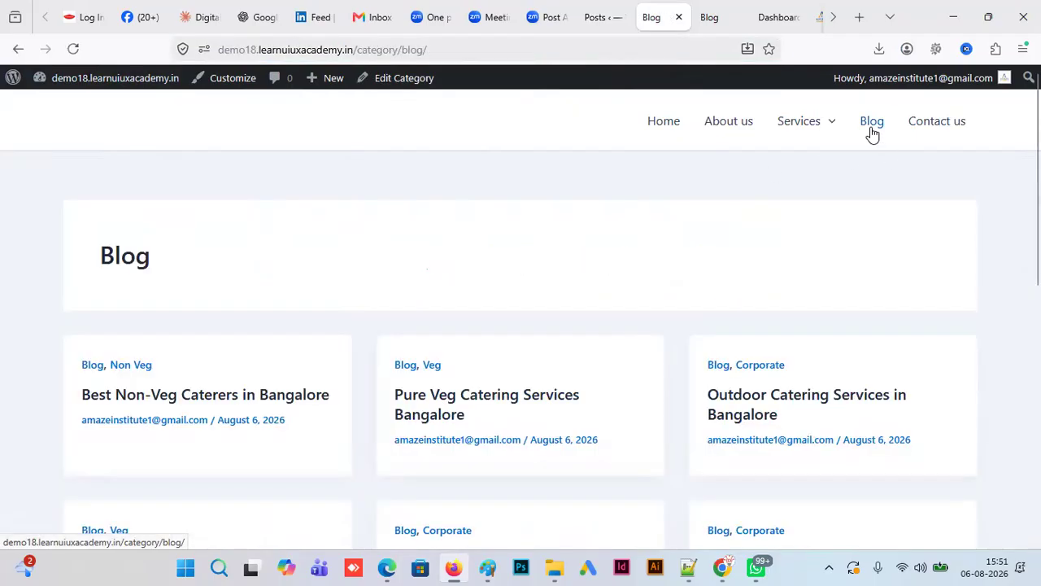
{"action": "scroll", "coordinate": [872, 130], "scroll_direction": "down", "scroll_amount": 3}
{"action": "scroll", "coordinate": [551, 319], "scroll_direction": "down", "scroll_amount": 3}
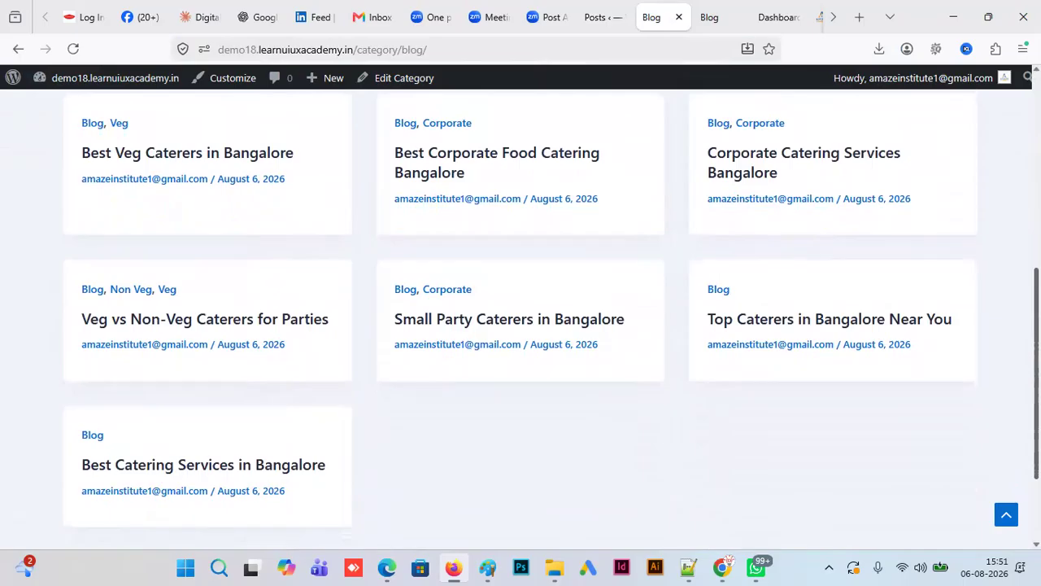
- View the Non Veg and Veg category archives from the Veg vs Non-Veg Caterers for Parties entry, returning to Blog after each
{"action": "left_click", "coordinate": [133, 294]}
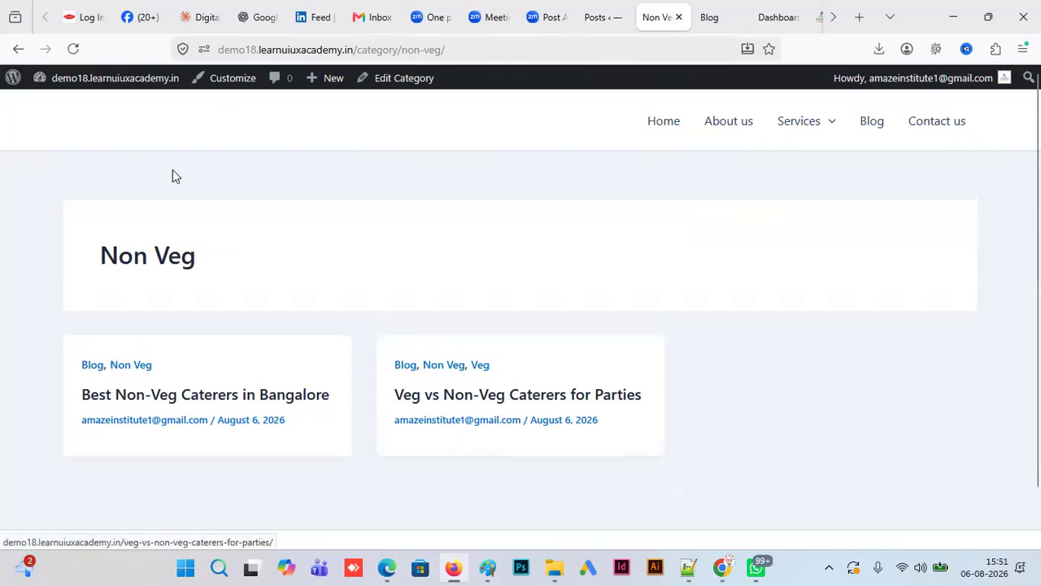
{"action": "left_click", "coordinate": [18, 50]}
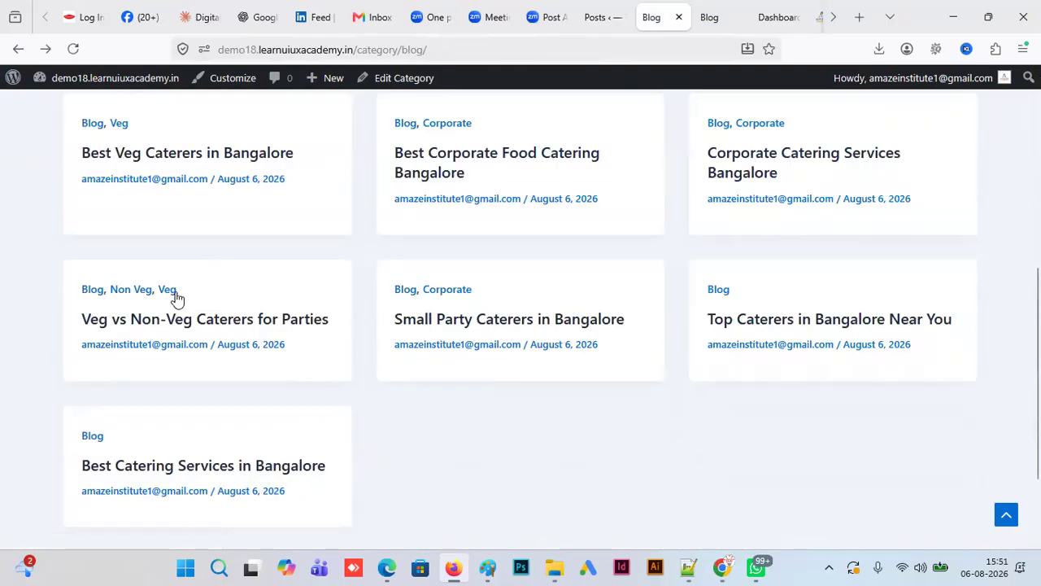
{"action": "left_click", "coordinate": [166, 293]}
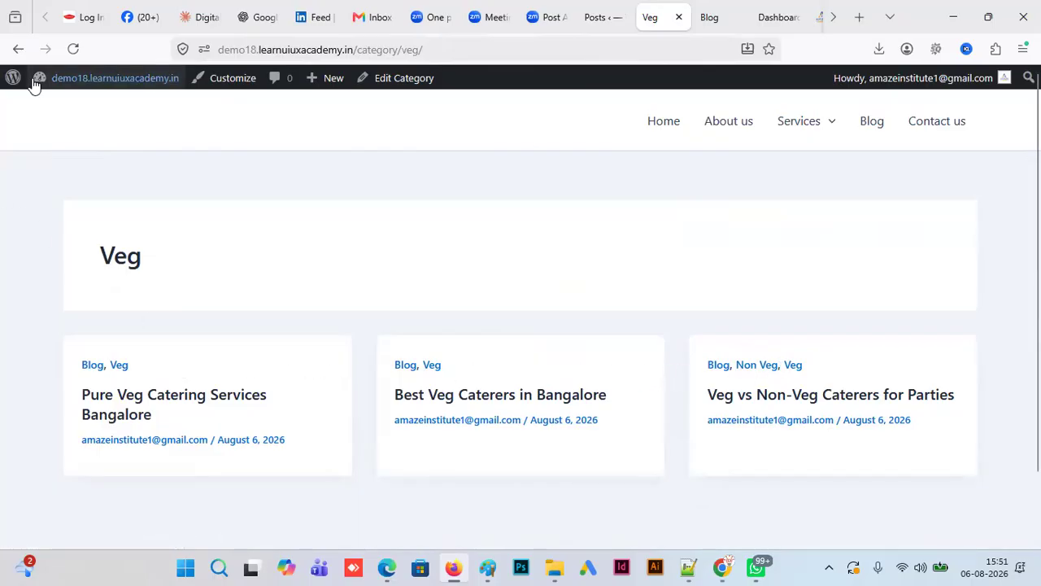
{"action": "left_click", "coordinate": [18, 49]}
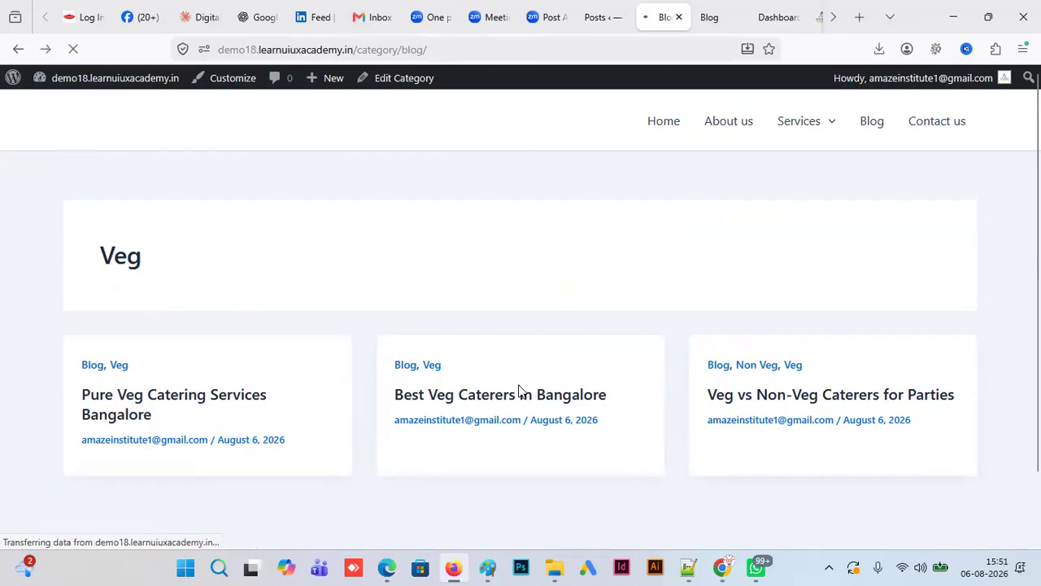